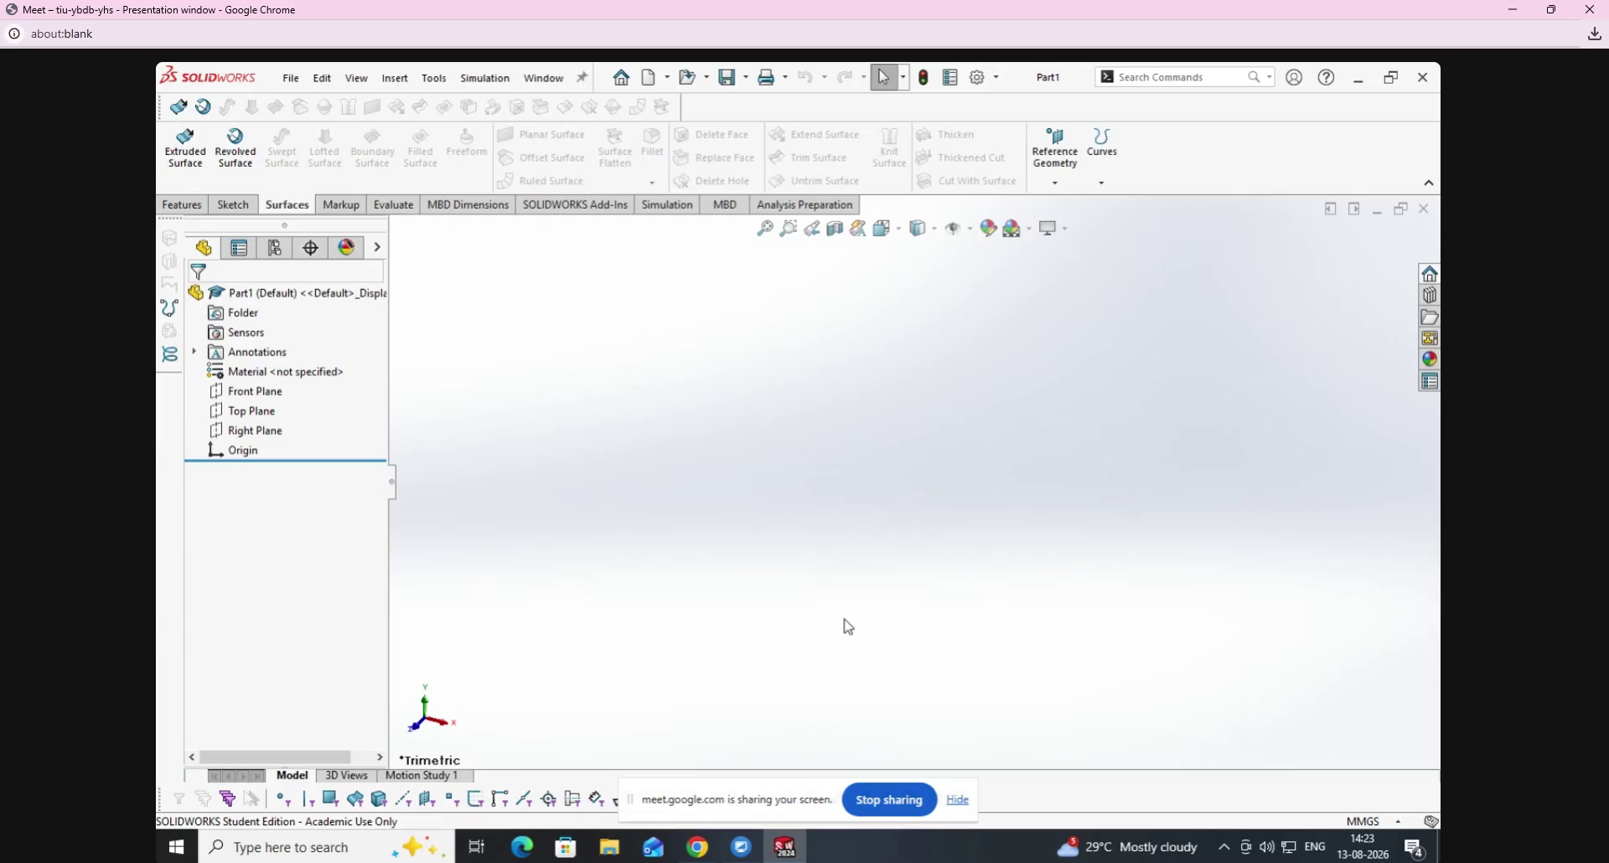
Sketch a centre rectangle about 152 by 122 mm on the Front Plane, centred on the origin, and exit the sketch.
click(251, 392)
right_click(287, 393)
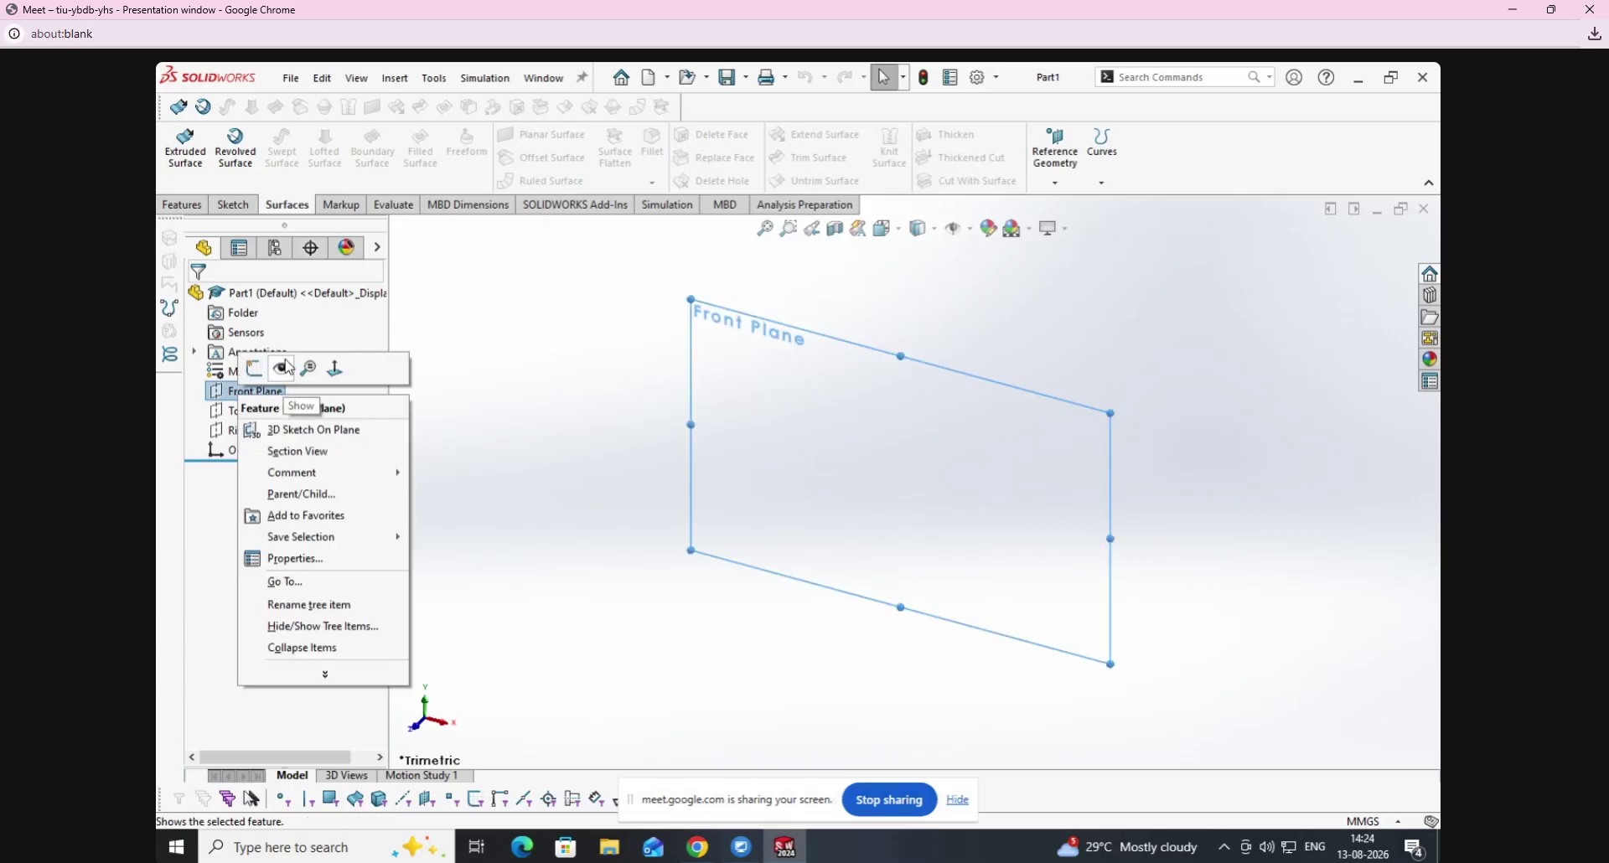
click(222, 367)
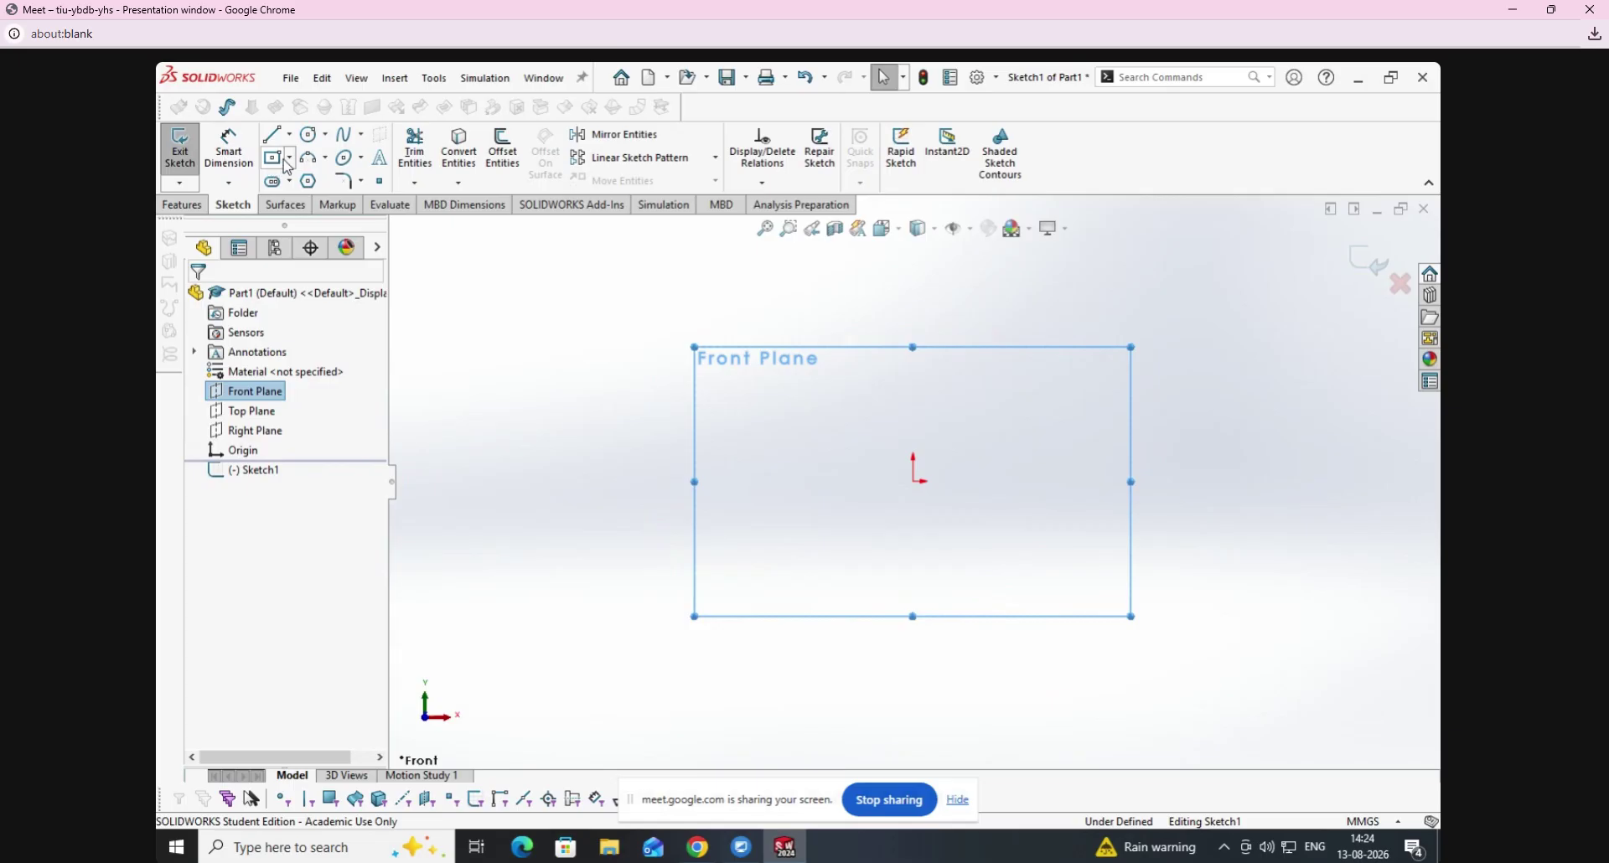
click(289, 157)
click(299, 202)
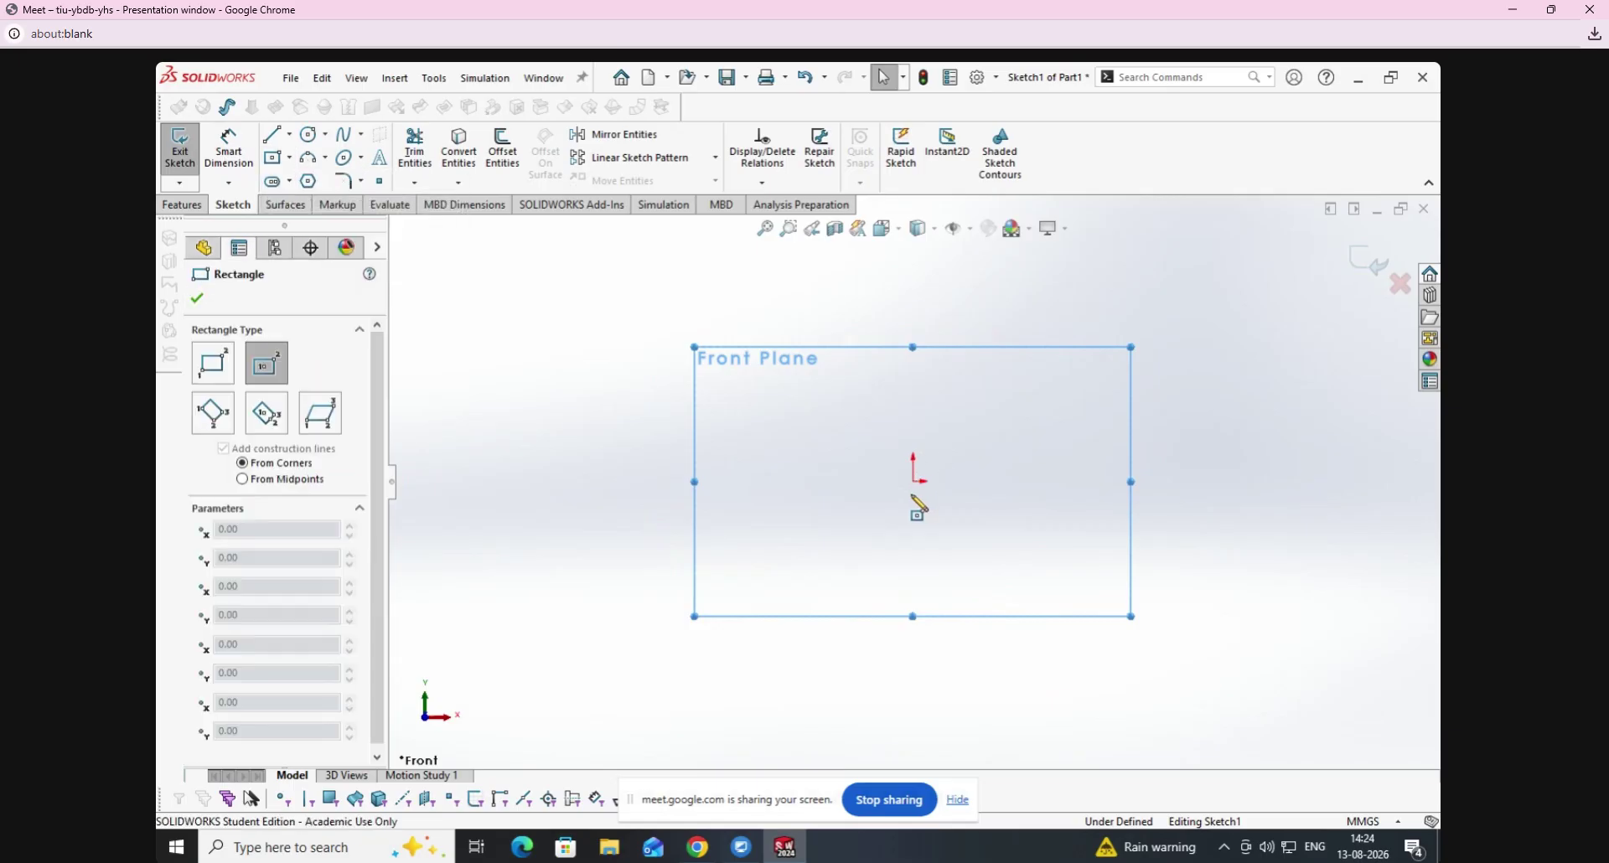
click(913, 481)
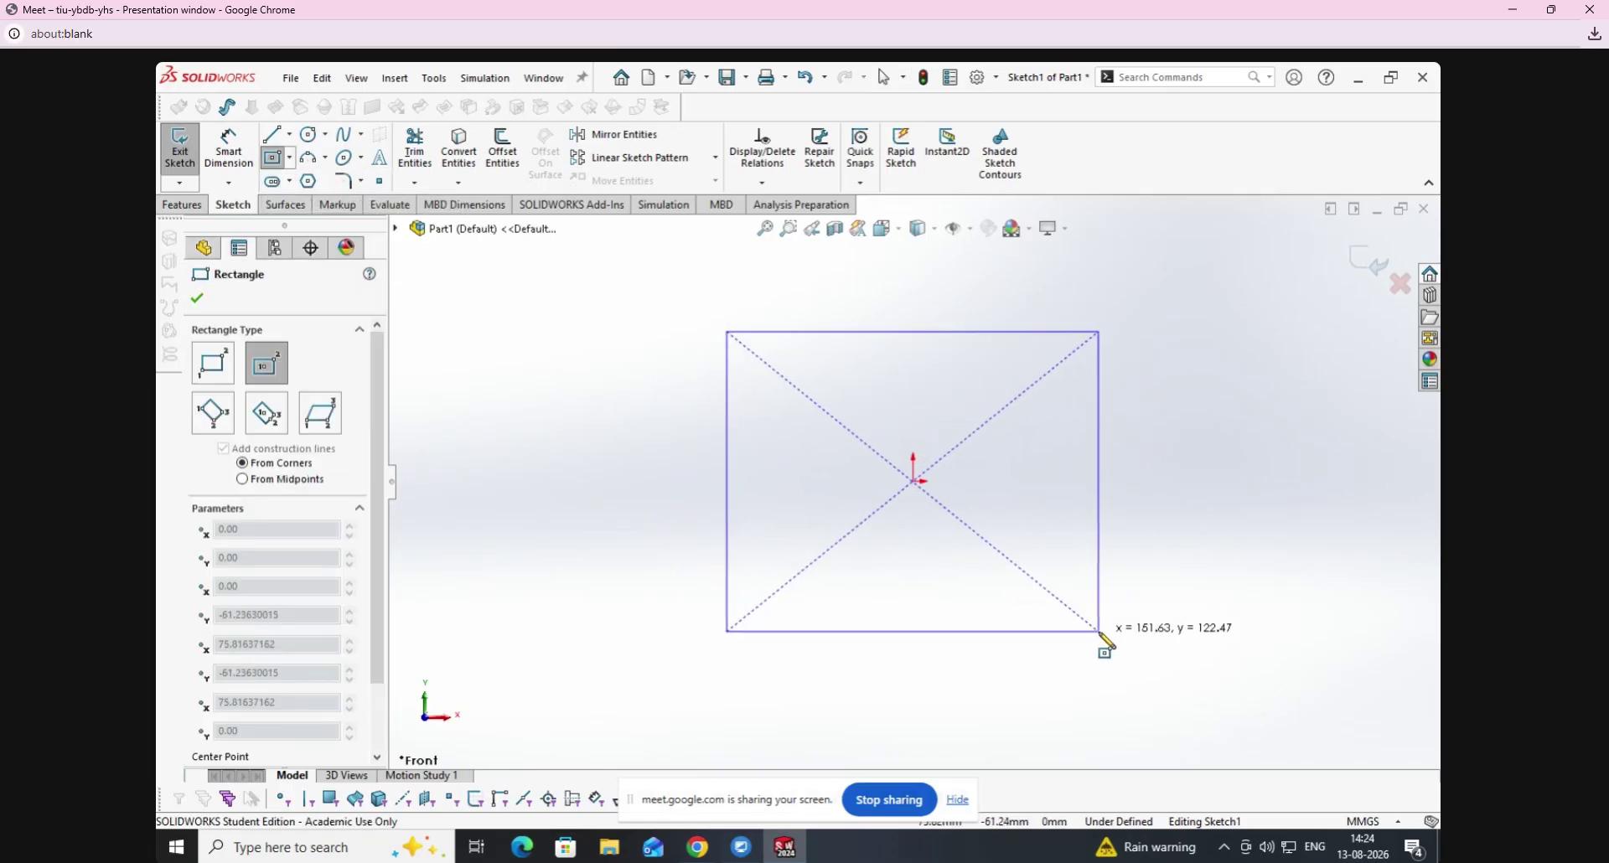
click(1100, 633)
click(178, 151)
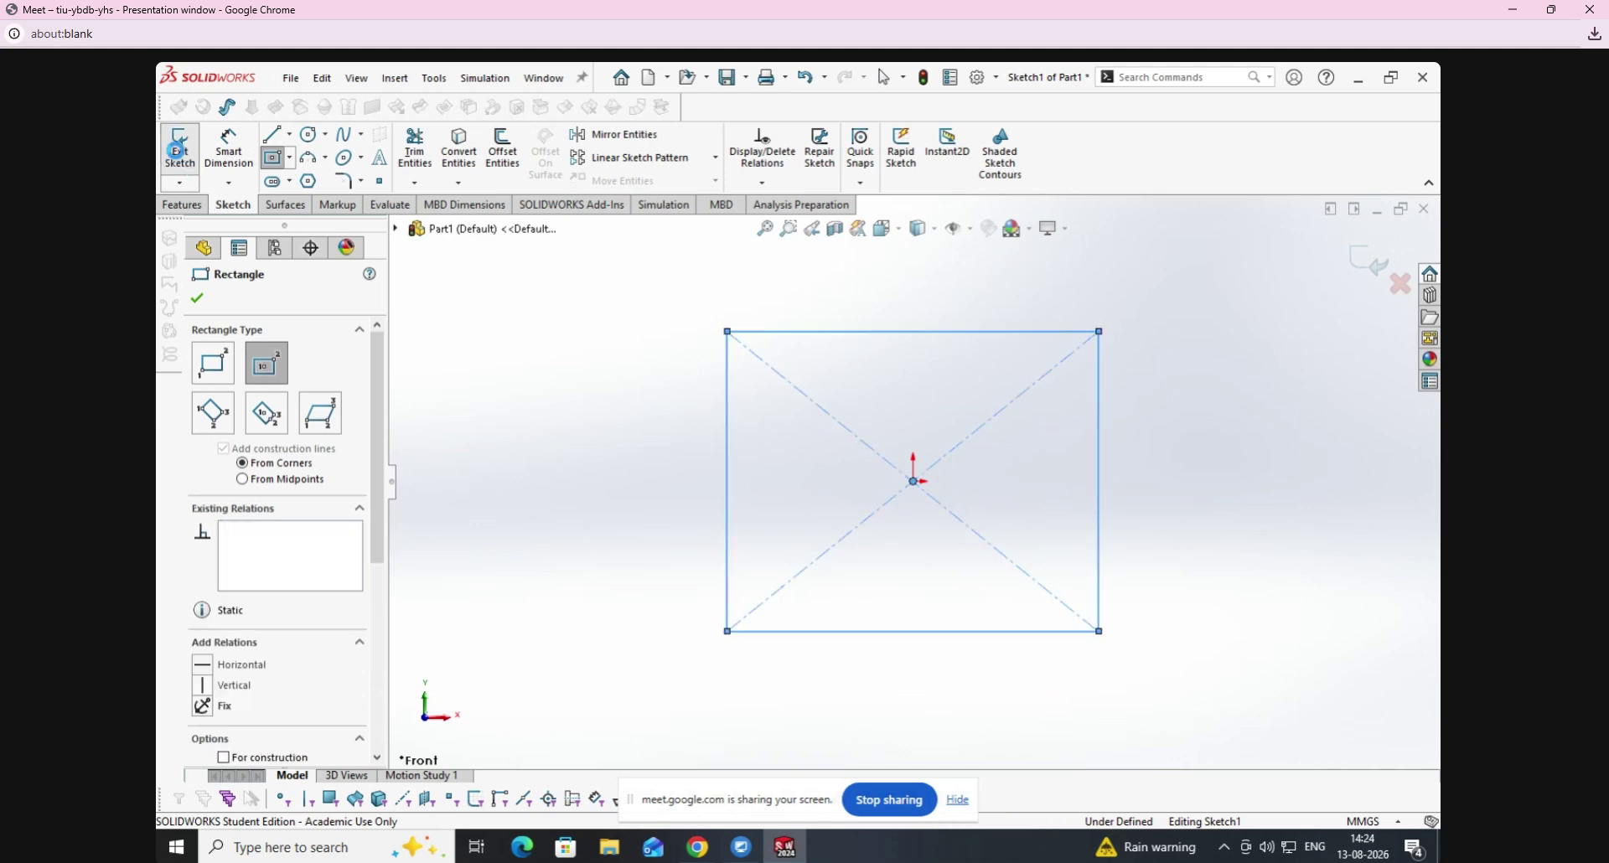
Extrude the rectangle sketch as a surface with the Mid Plane end condition to a depth of about 150 mm.
click(285, 204)
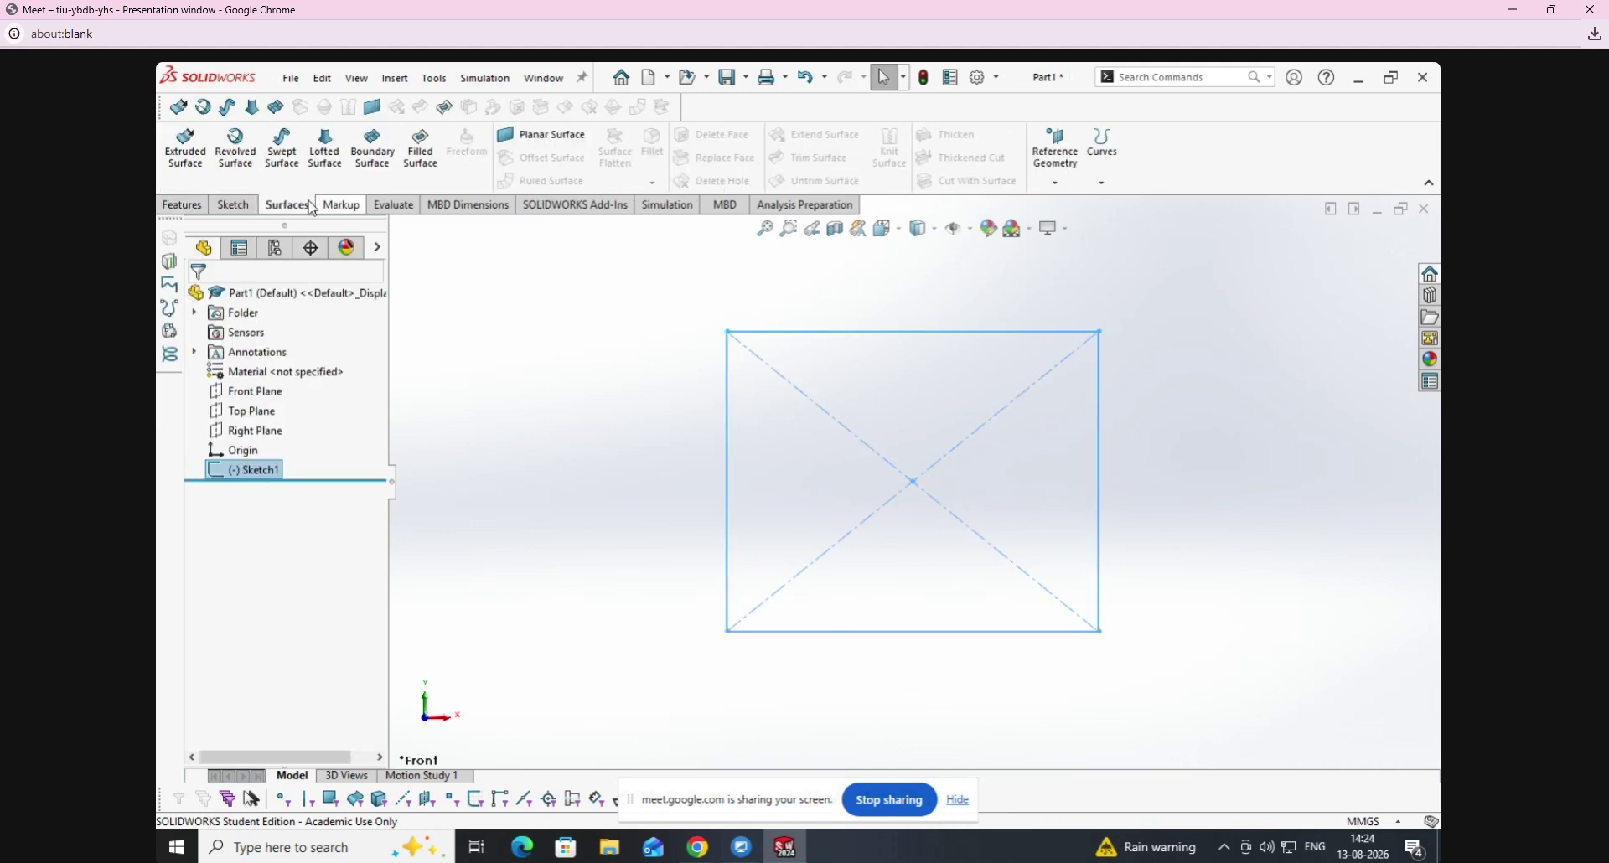
click(187, 158)
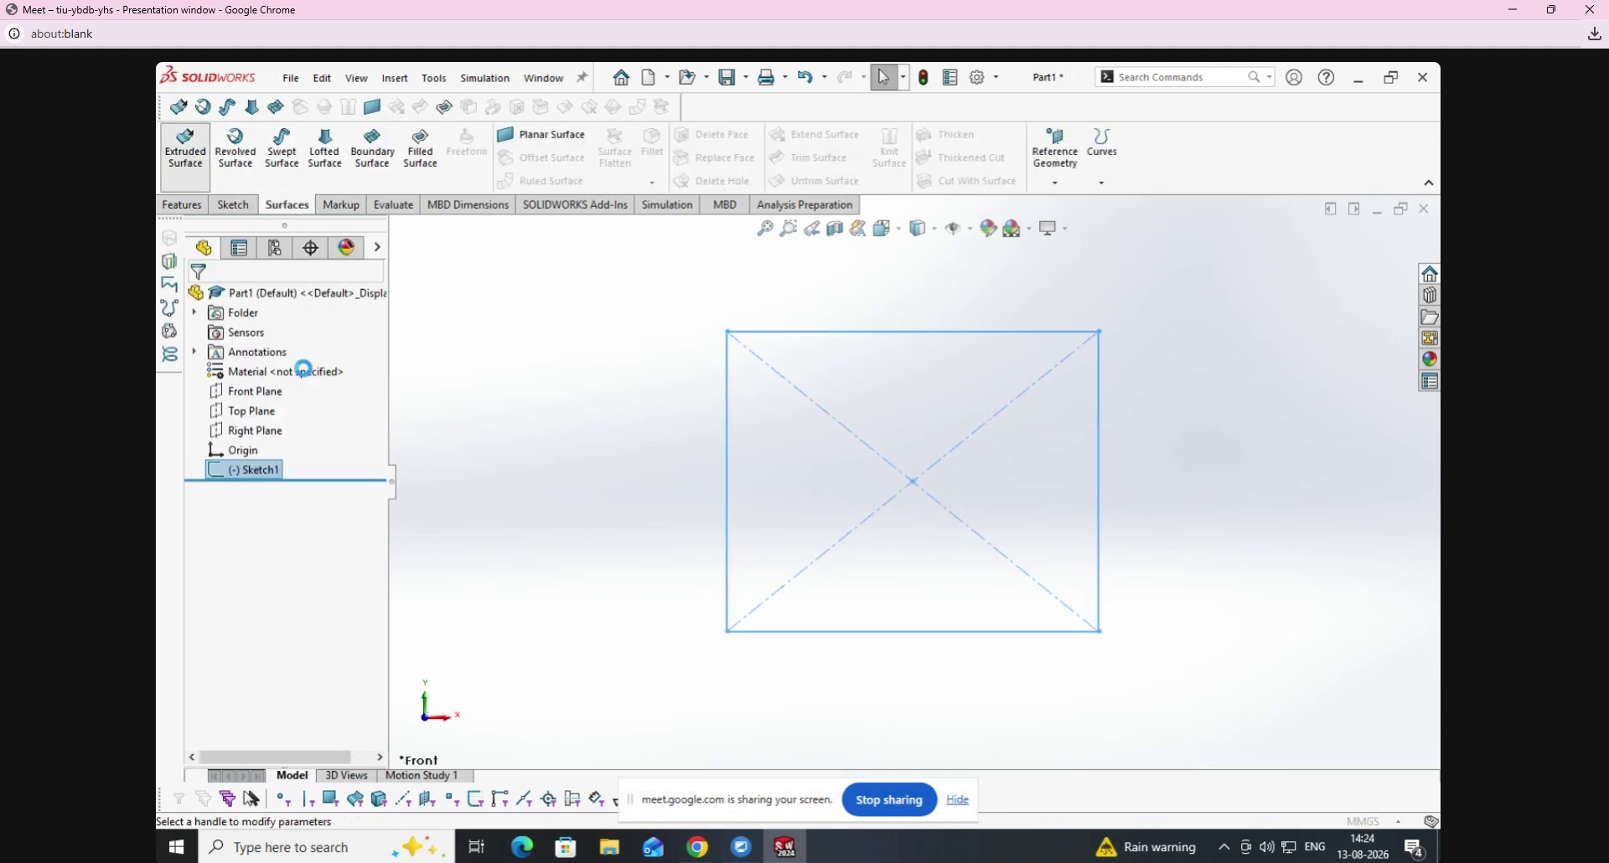
click(312, 405)
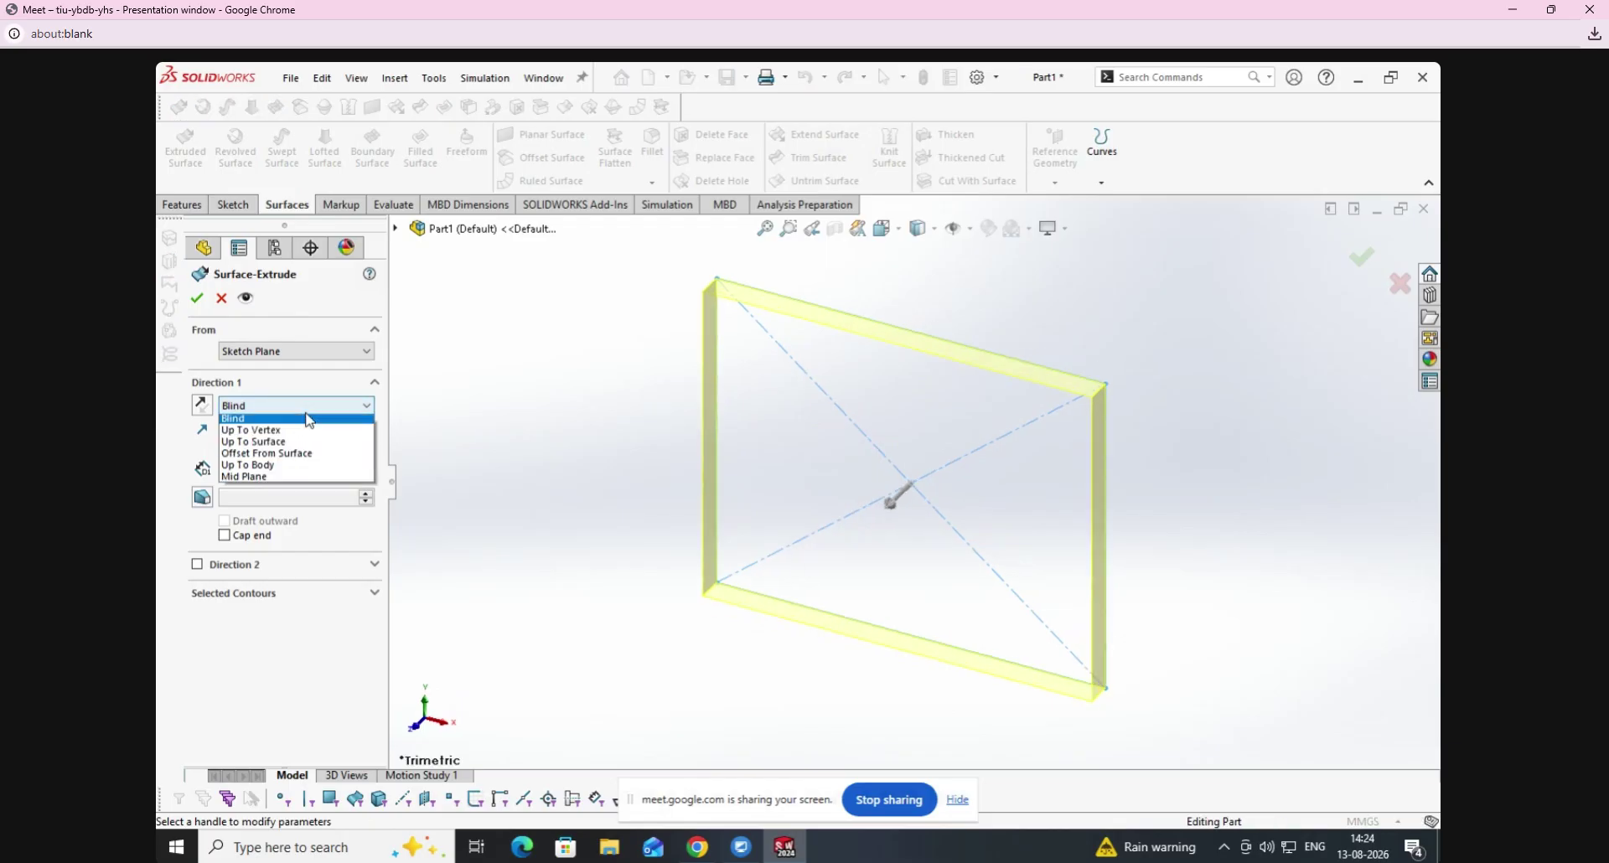
click(288, 481)
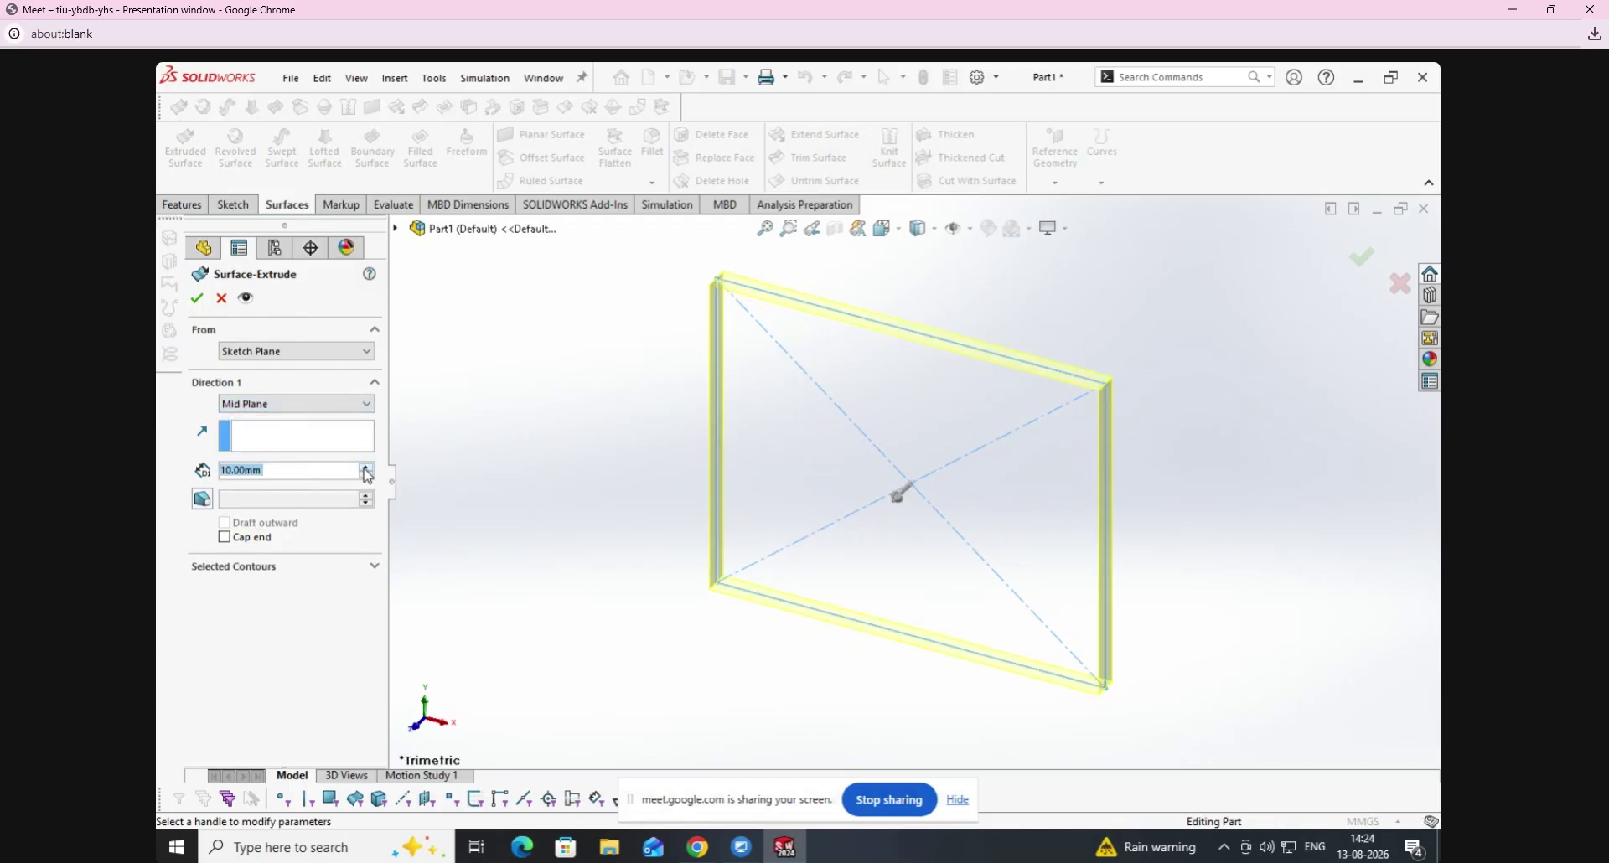
click(367, 467)
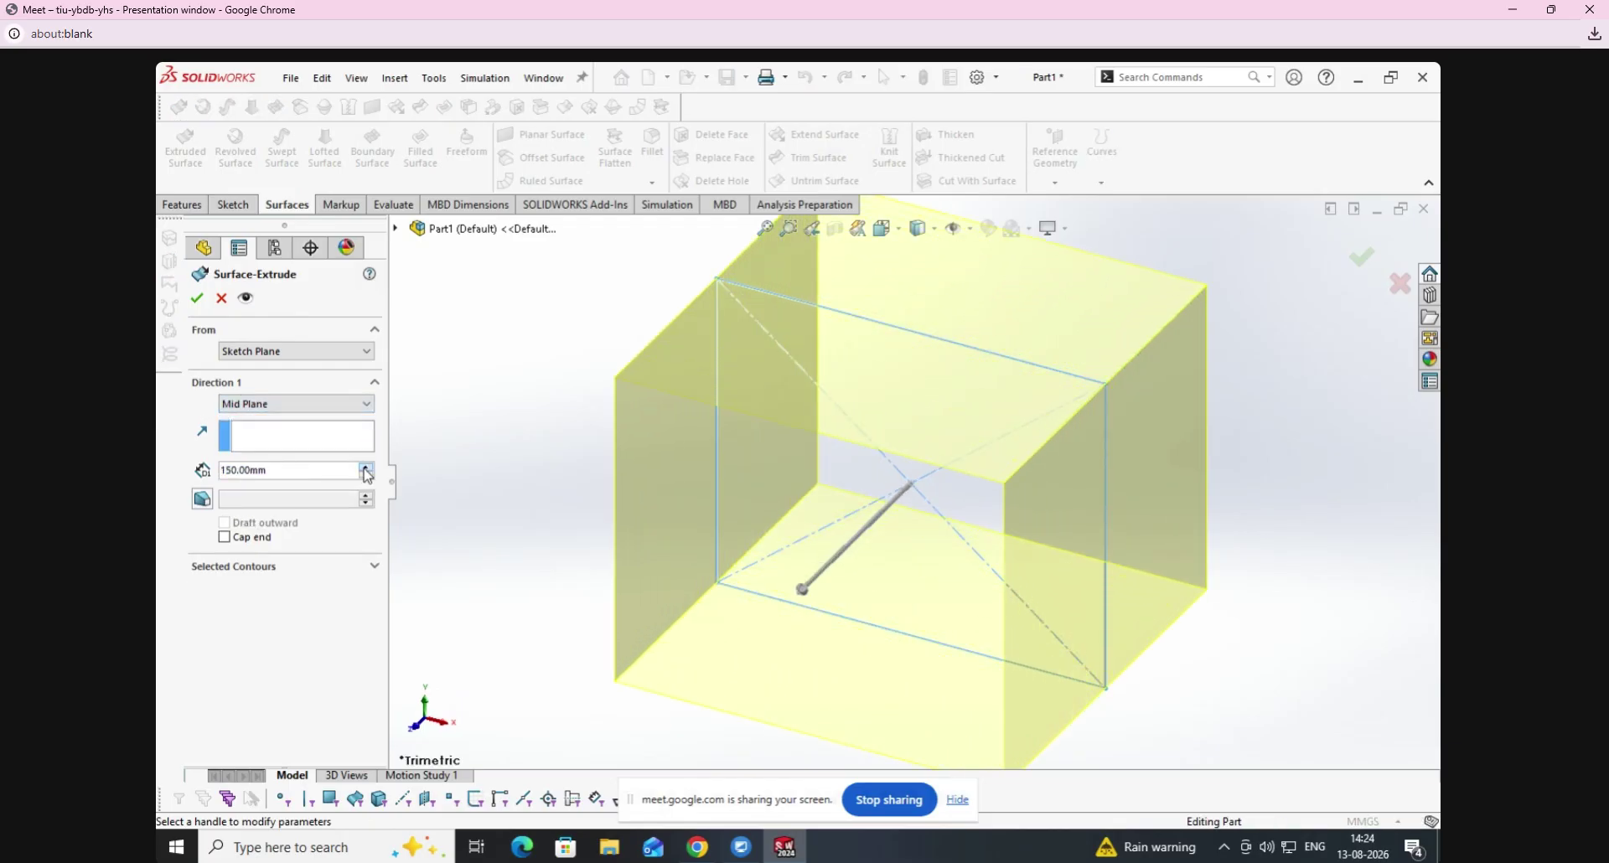
click(197, 298)
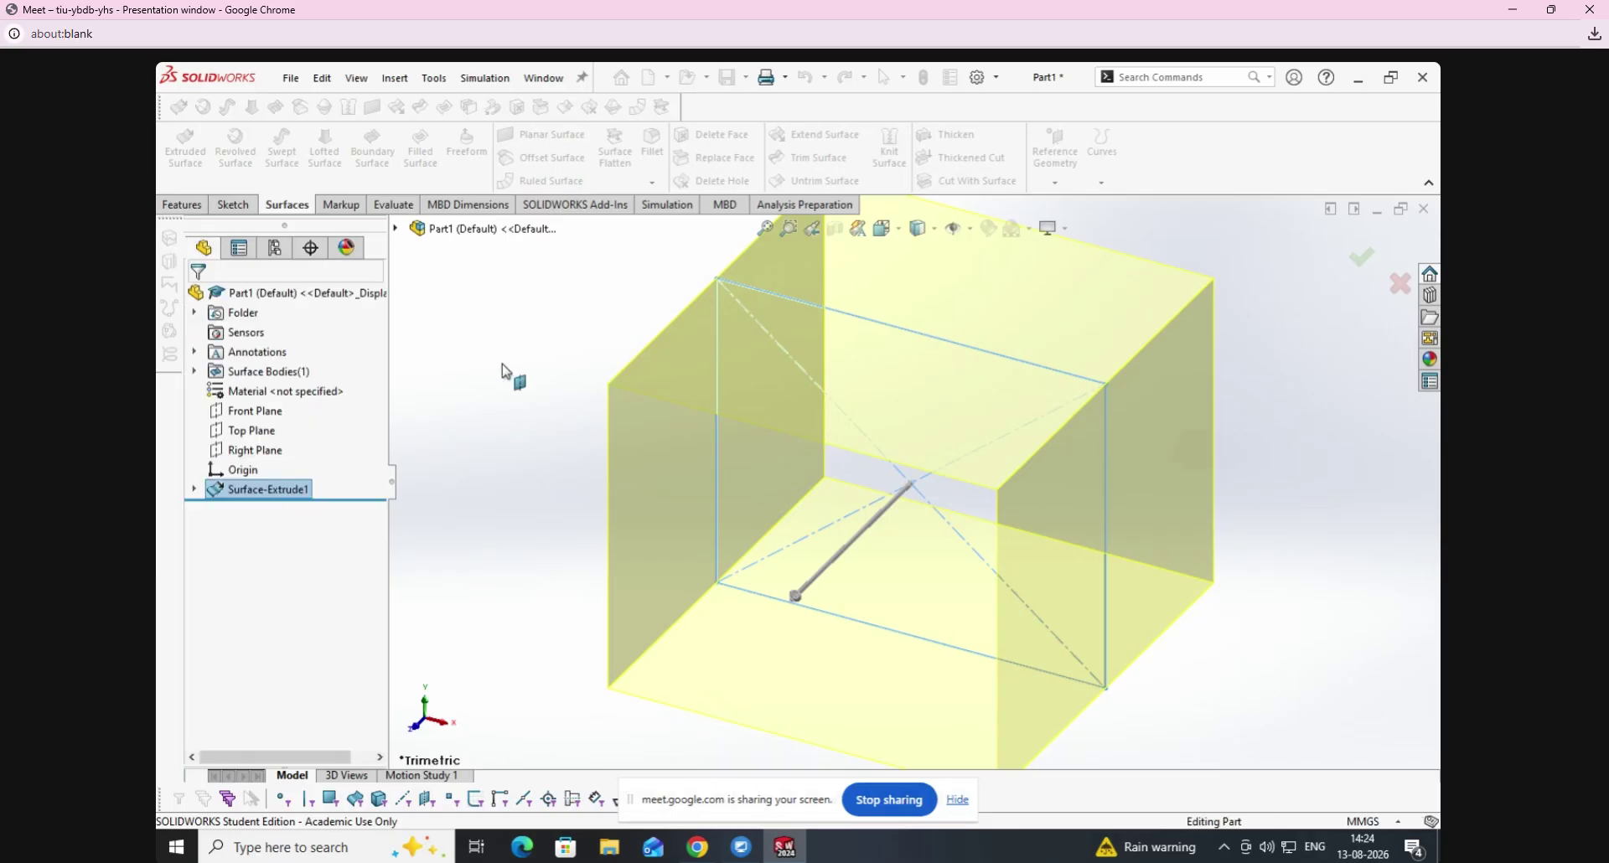
middle_drag(517, 336, 552, 483)
key(f)
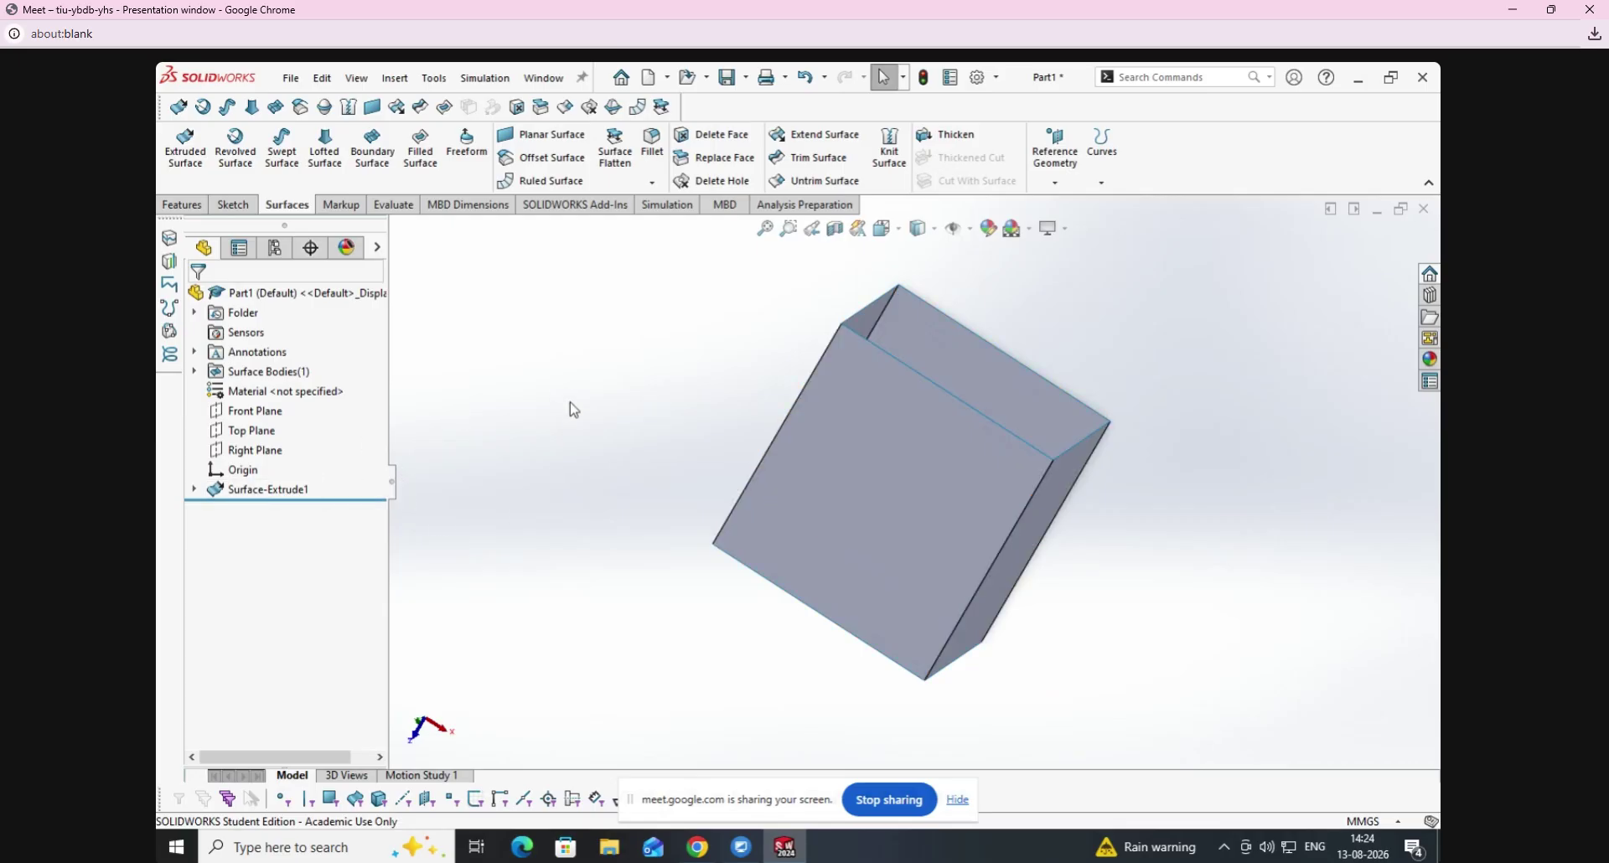
Delete the extruded surface while keeping the rectangle sketch.
right_click(264, 491)
click(289, 594)
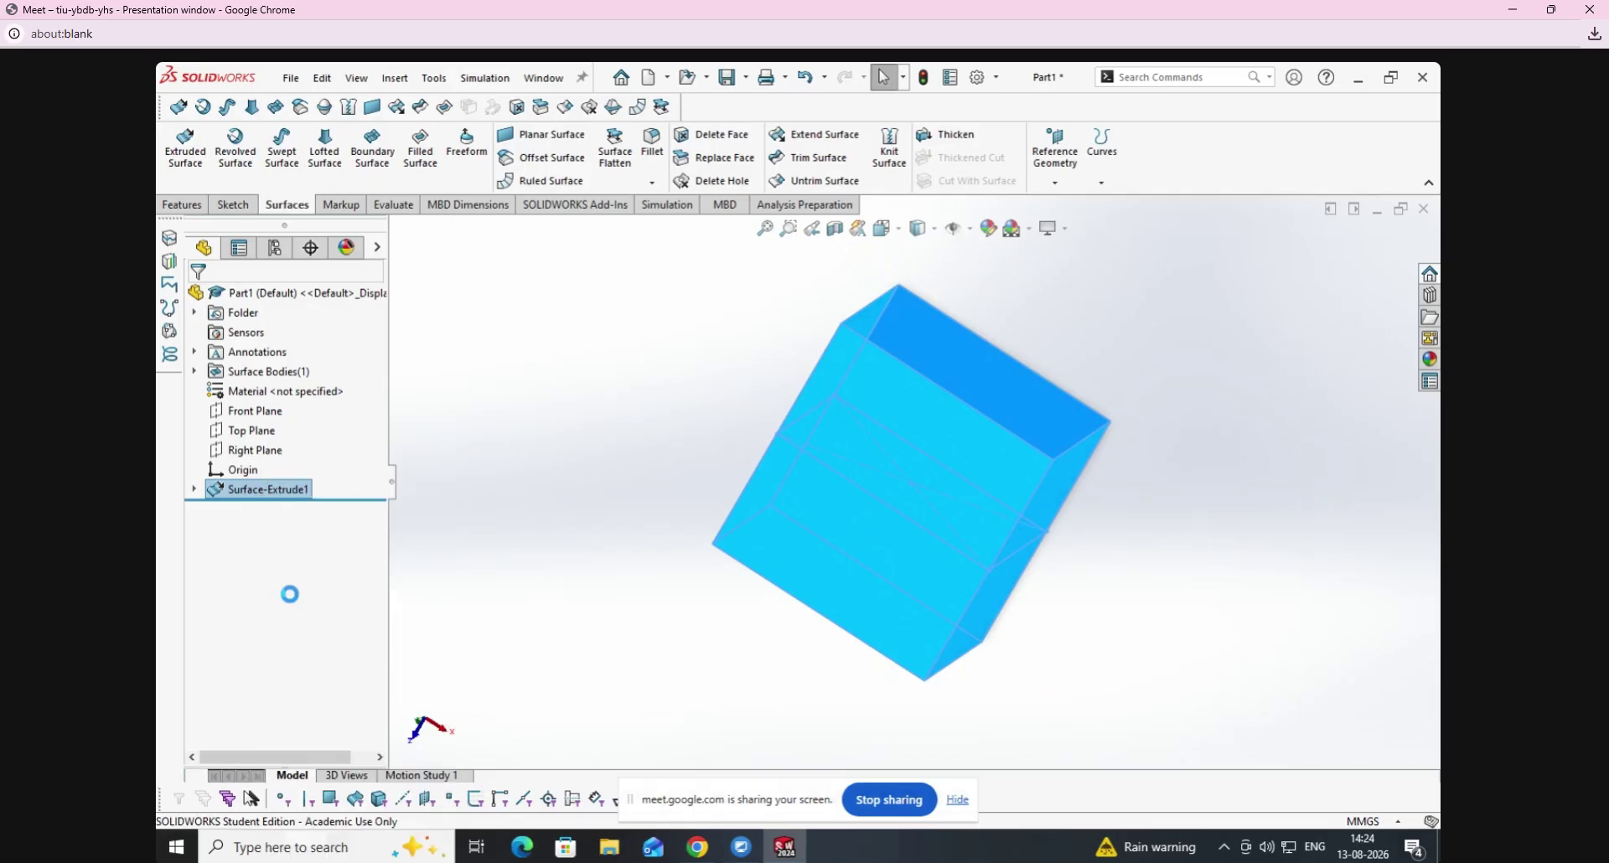
click(912, 365)
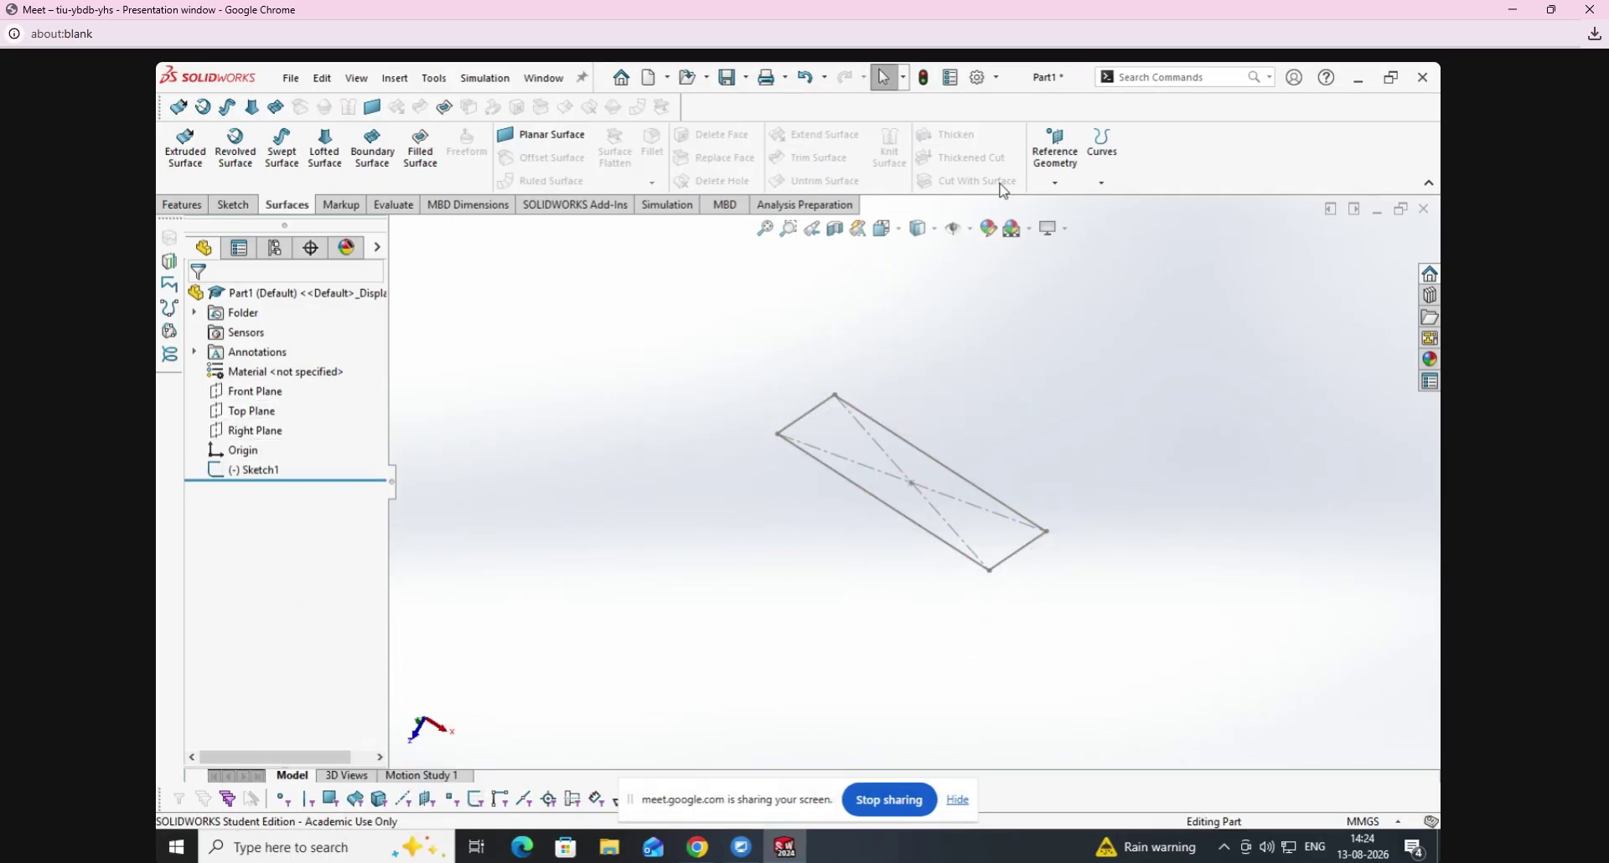
Create a reference plane offset 190 mm from the Front Plane with the offset direction flipped.
click(1055, 183)
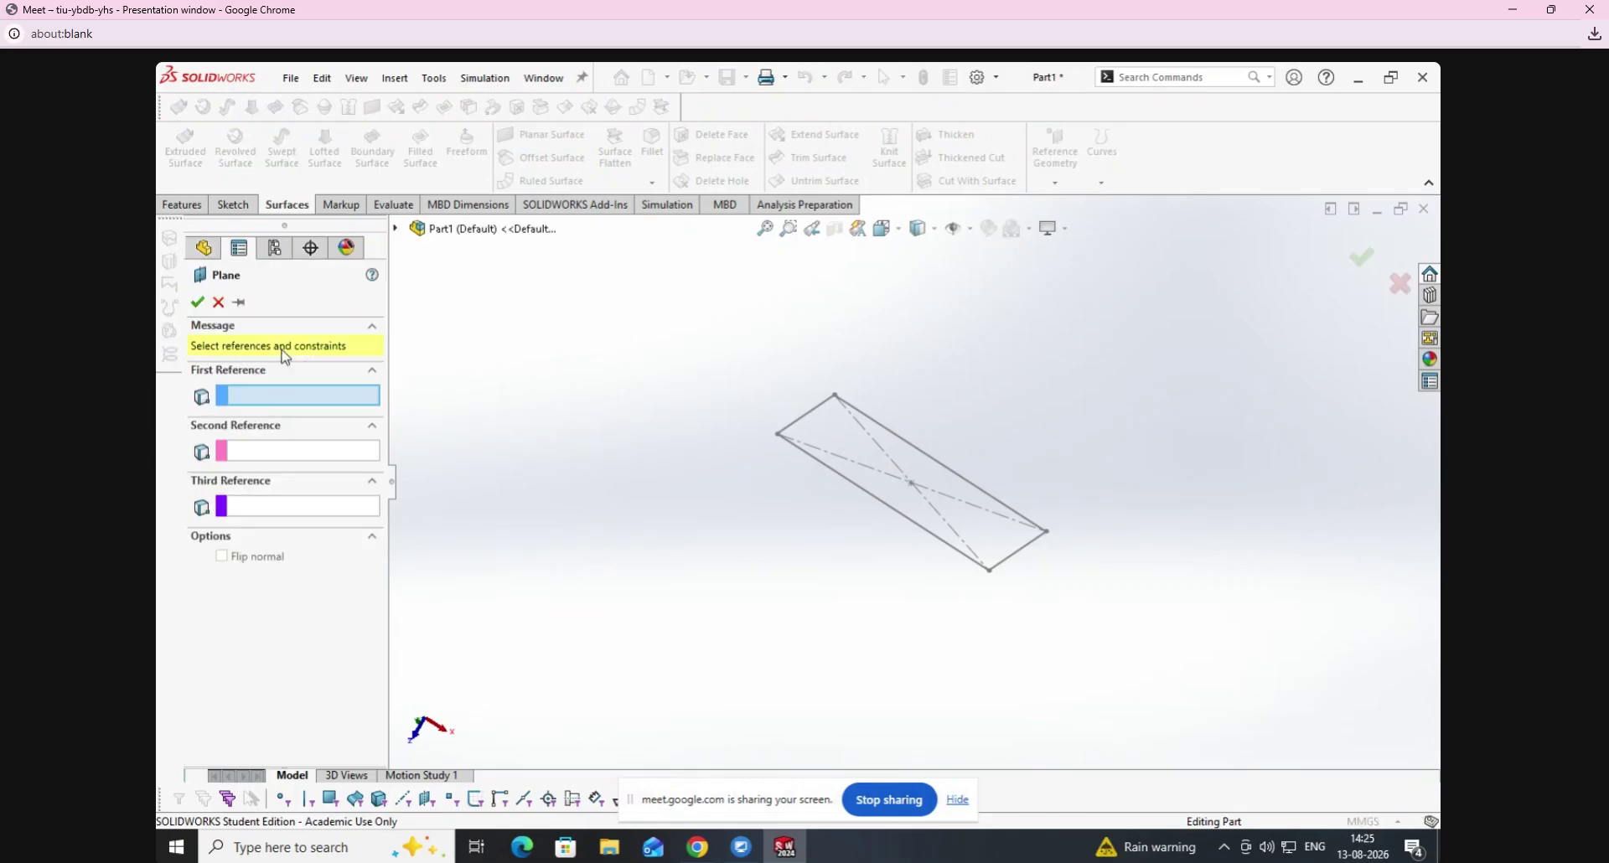
click(395, 228)
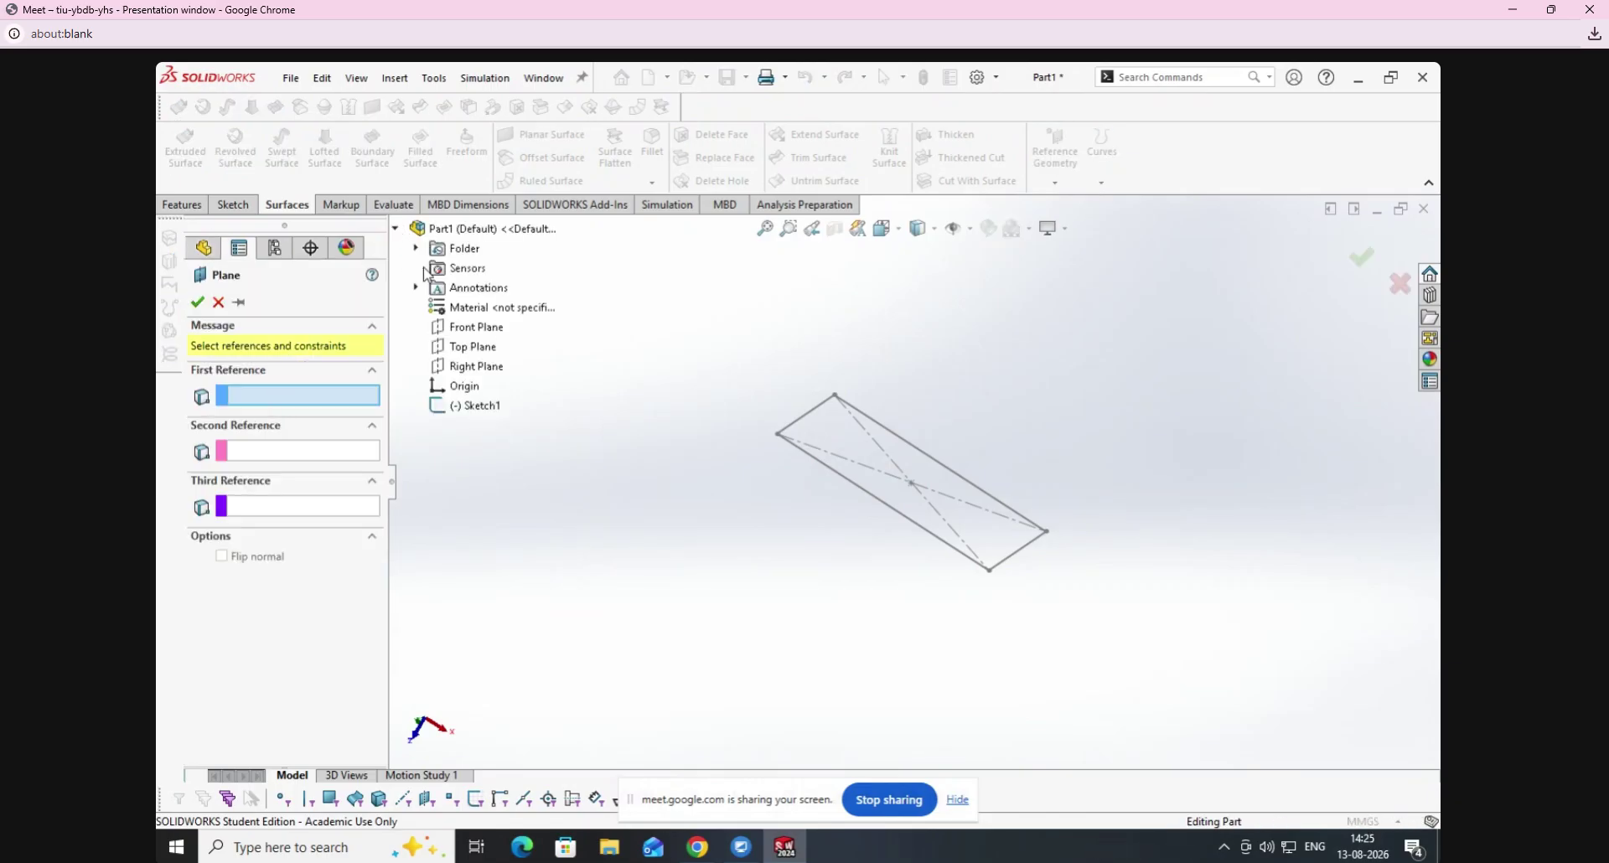
click(461, 352)
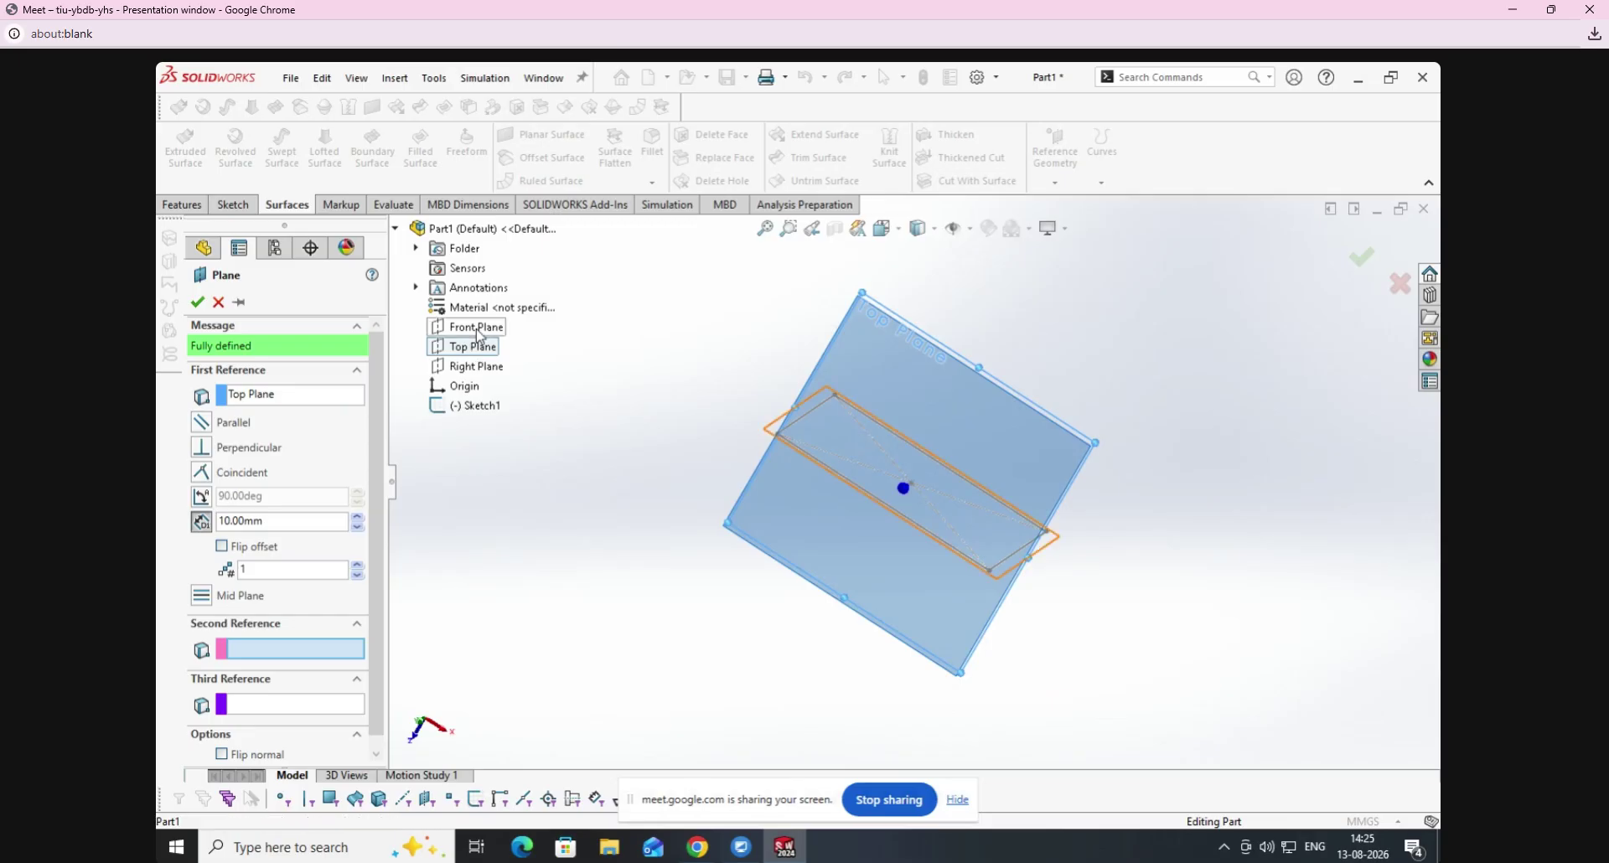
click(476, 328)
right_click(324, 401)
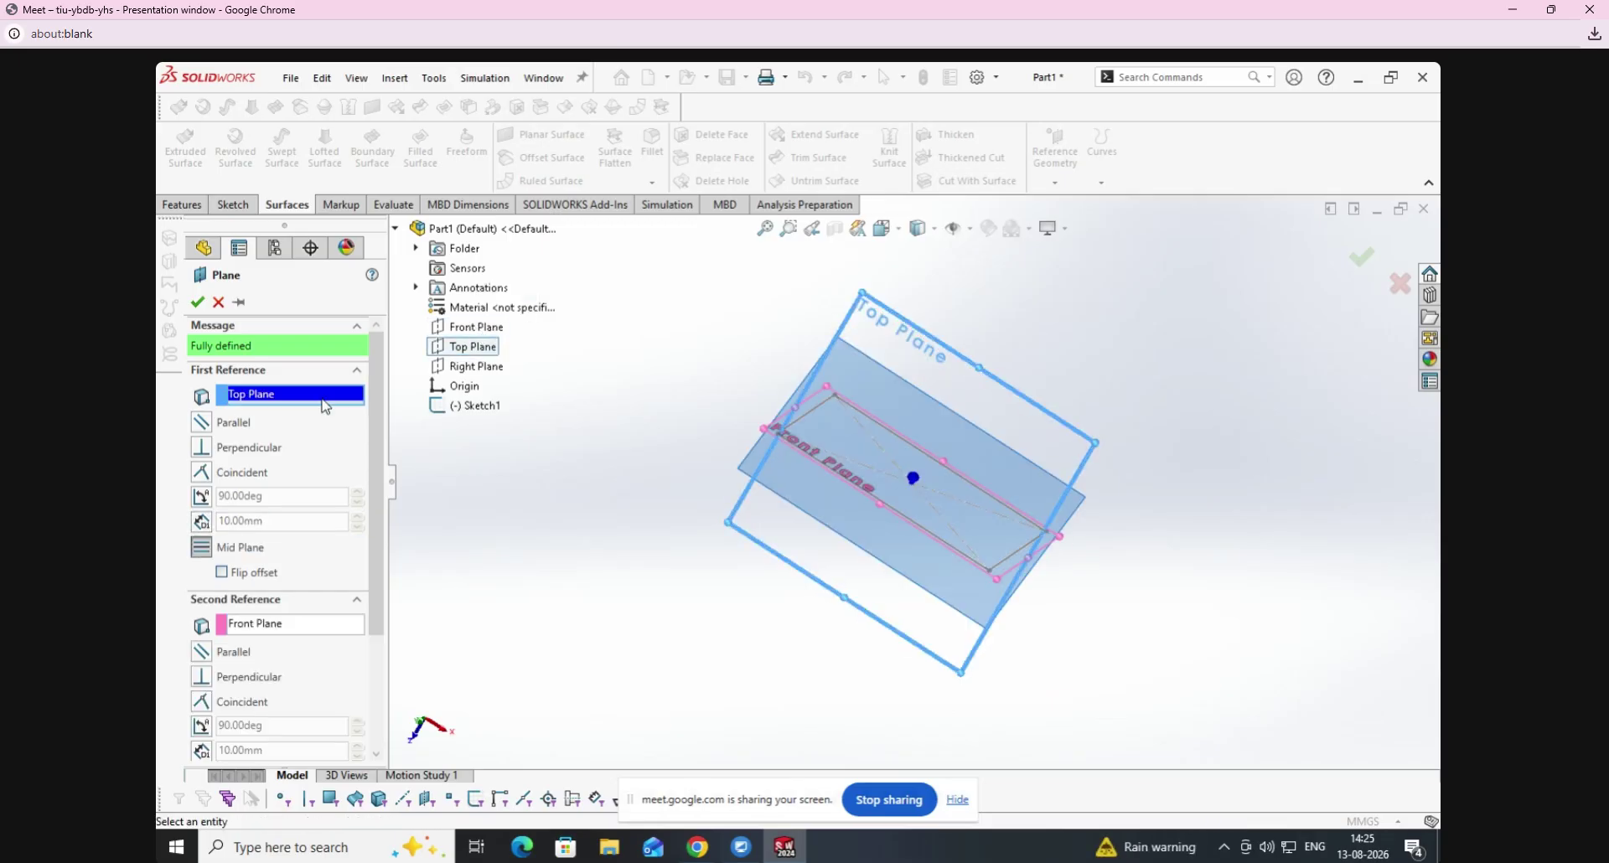
click(364, 419)
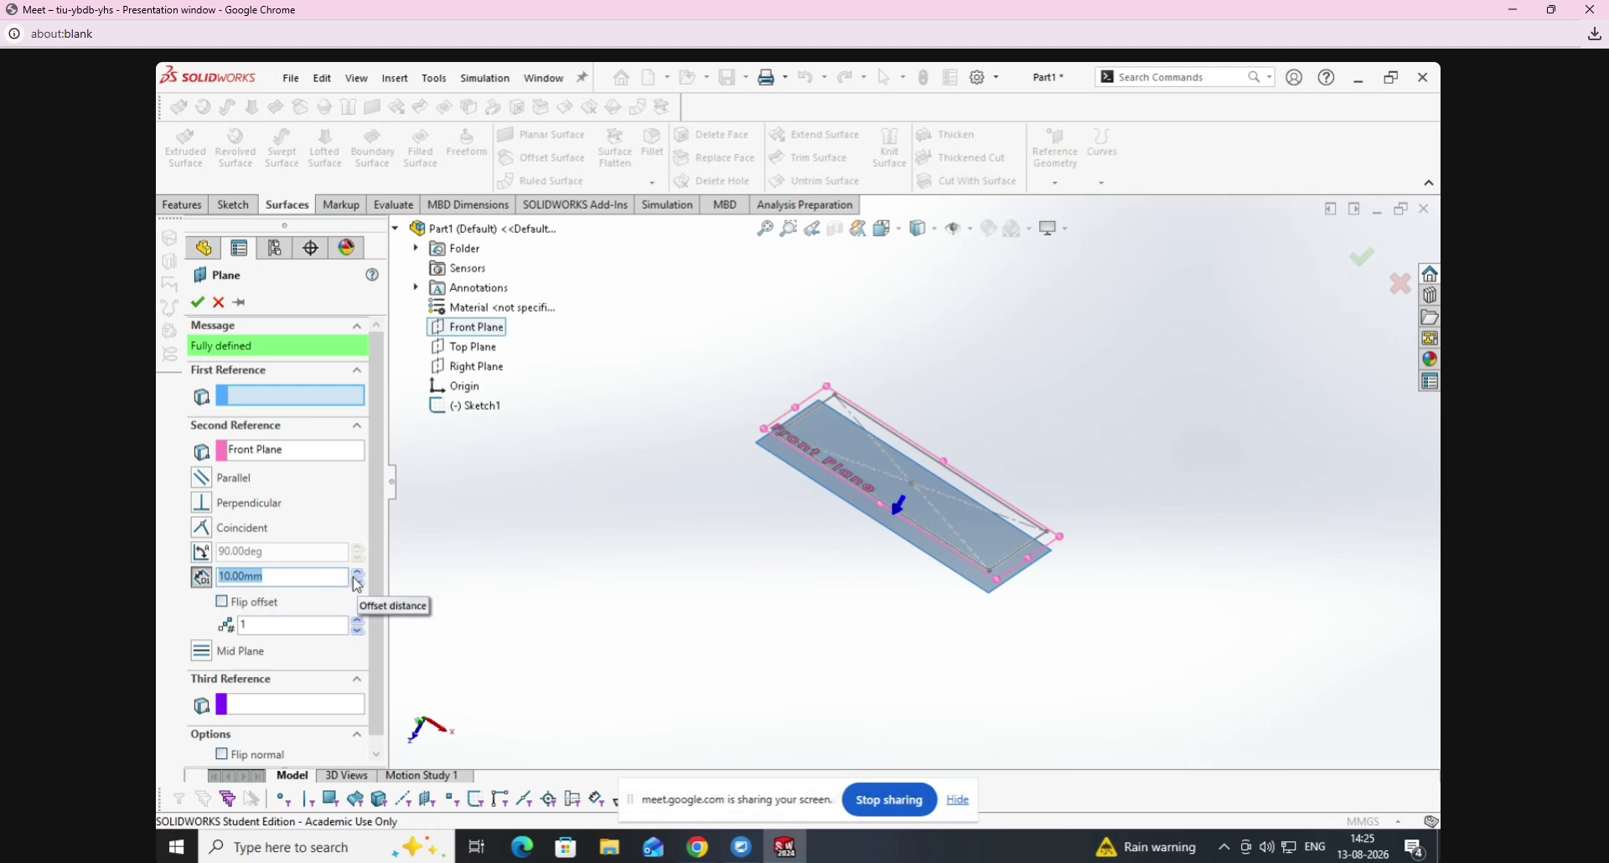
text(40)
key(Return)
click(304, 603)
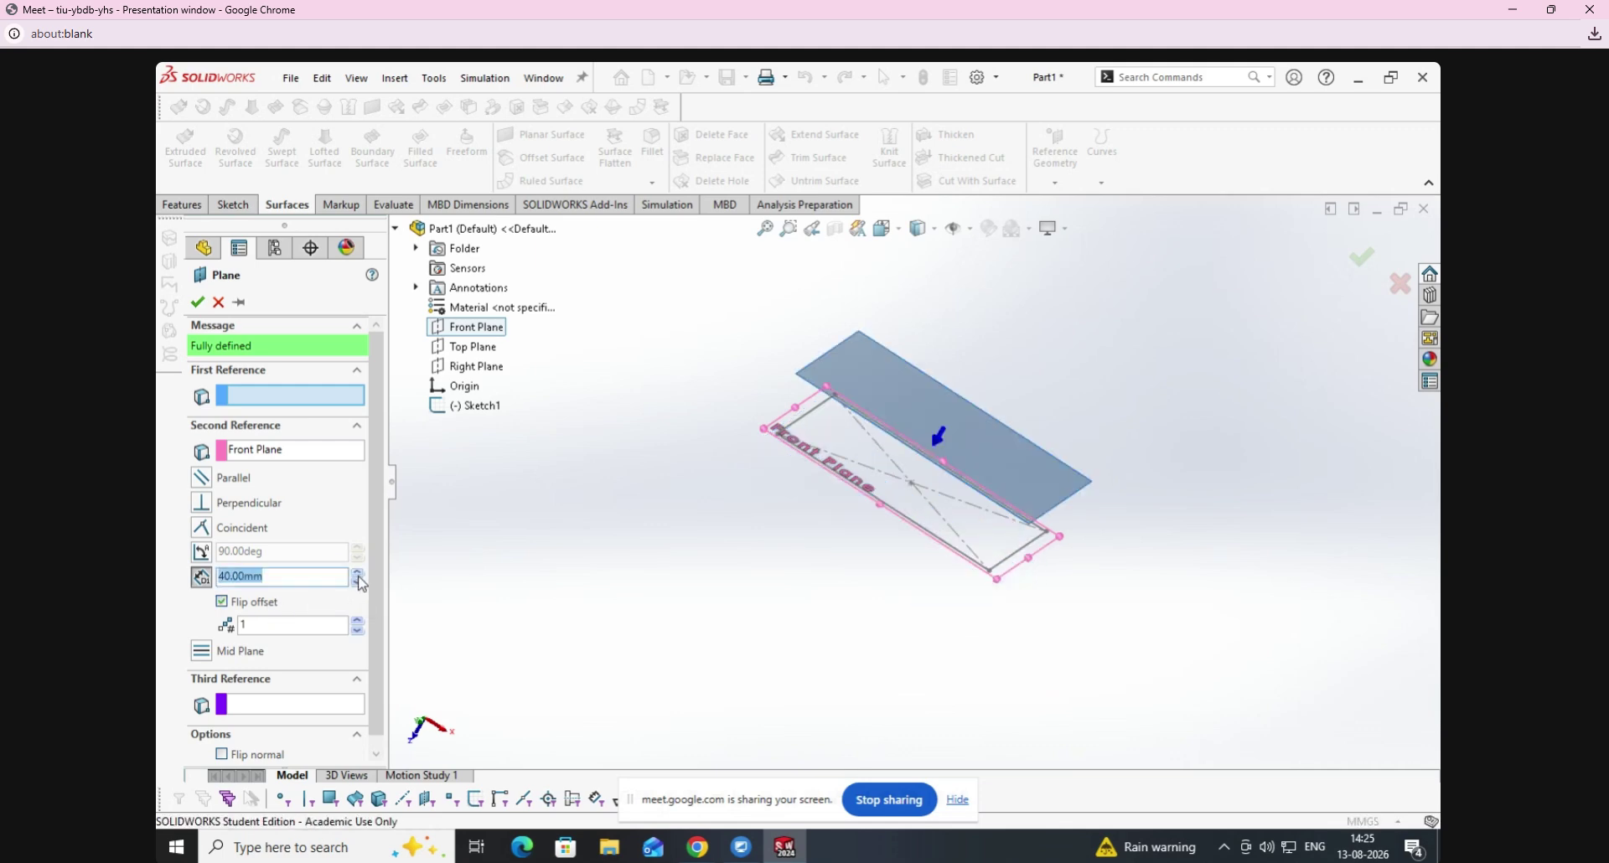
click(358, 573)
click(358, 573)
click(358, 574)
click(358, 574)
click(358, 574)
click(358, 574)
click(358, 574)
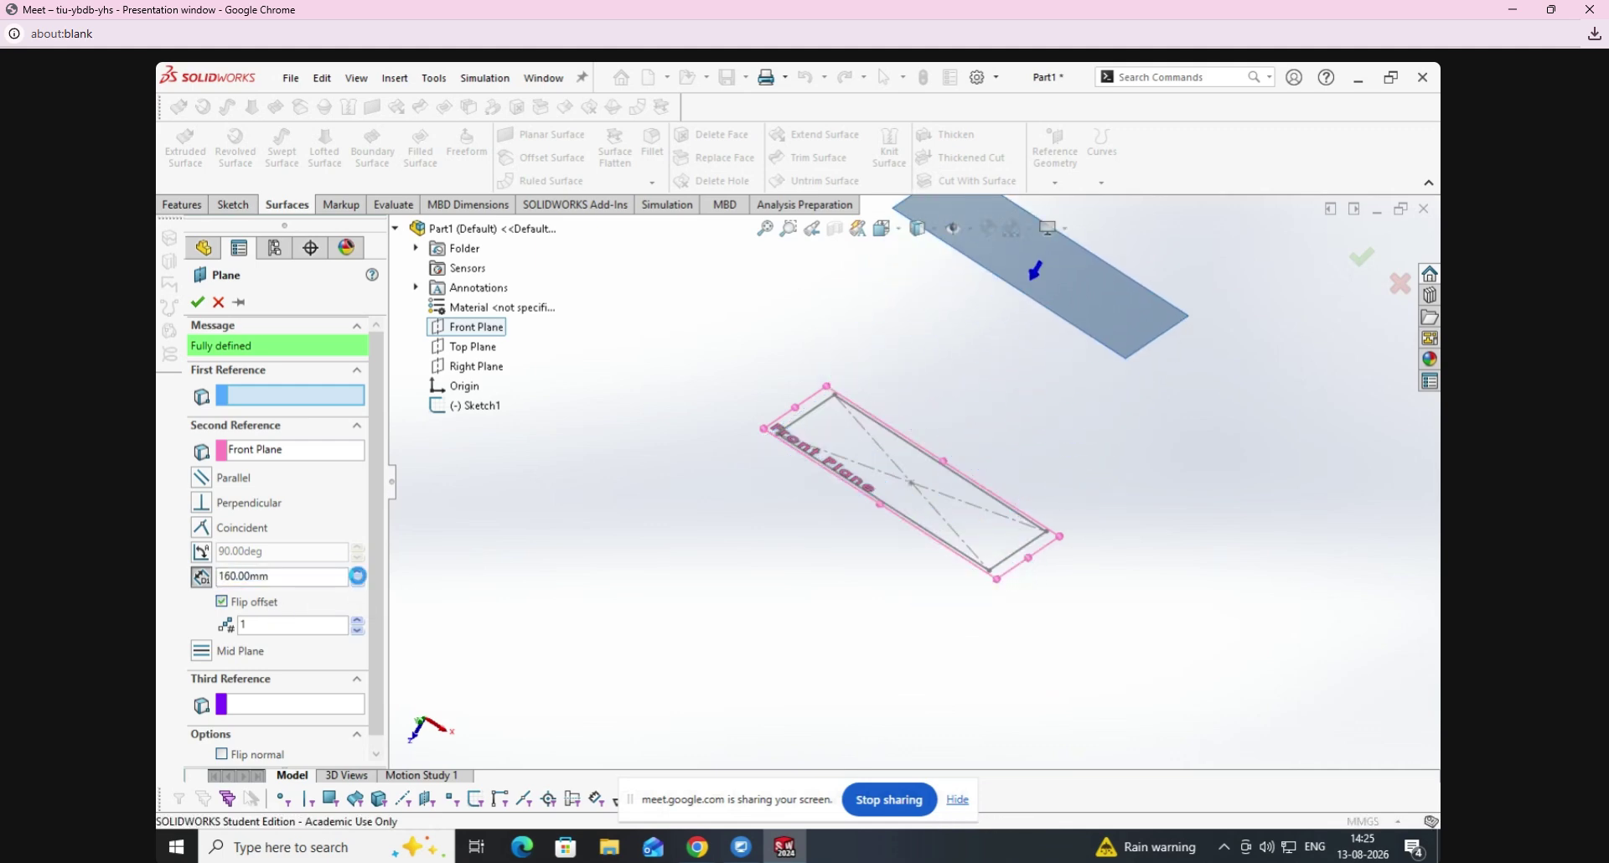
click(358, 574)
click(358, 574)
click(358, 574)
click(198, 301)
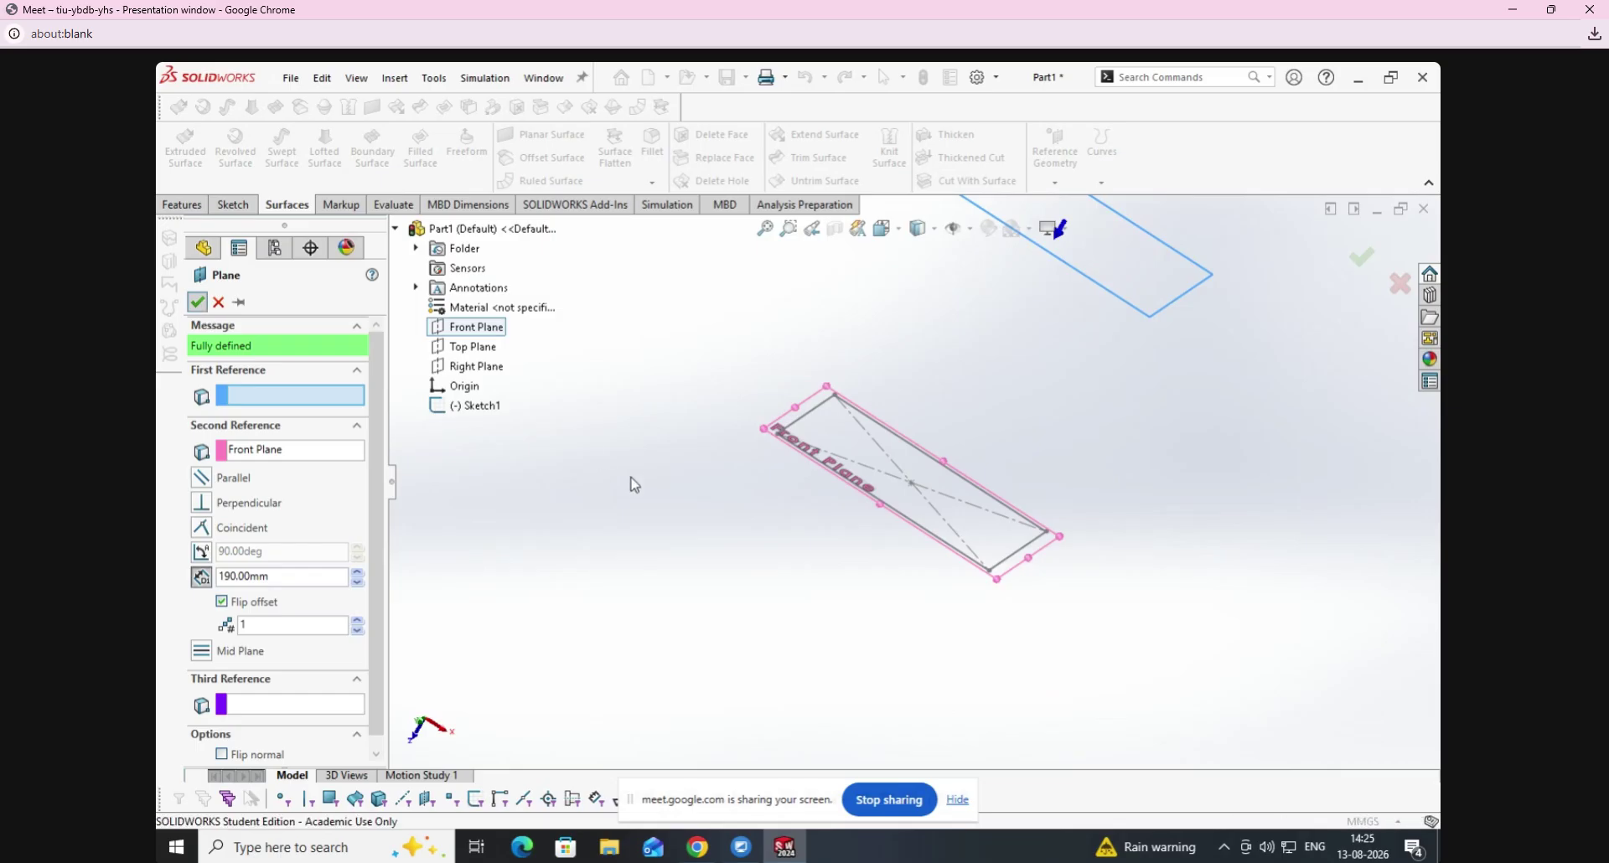
Sketch a circle of about 34 mm radius centred on the origin on the offset plane, and hide that plane.
right_click(1032, 285)
click(1047, 244)
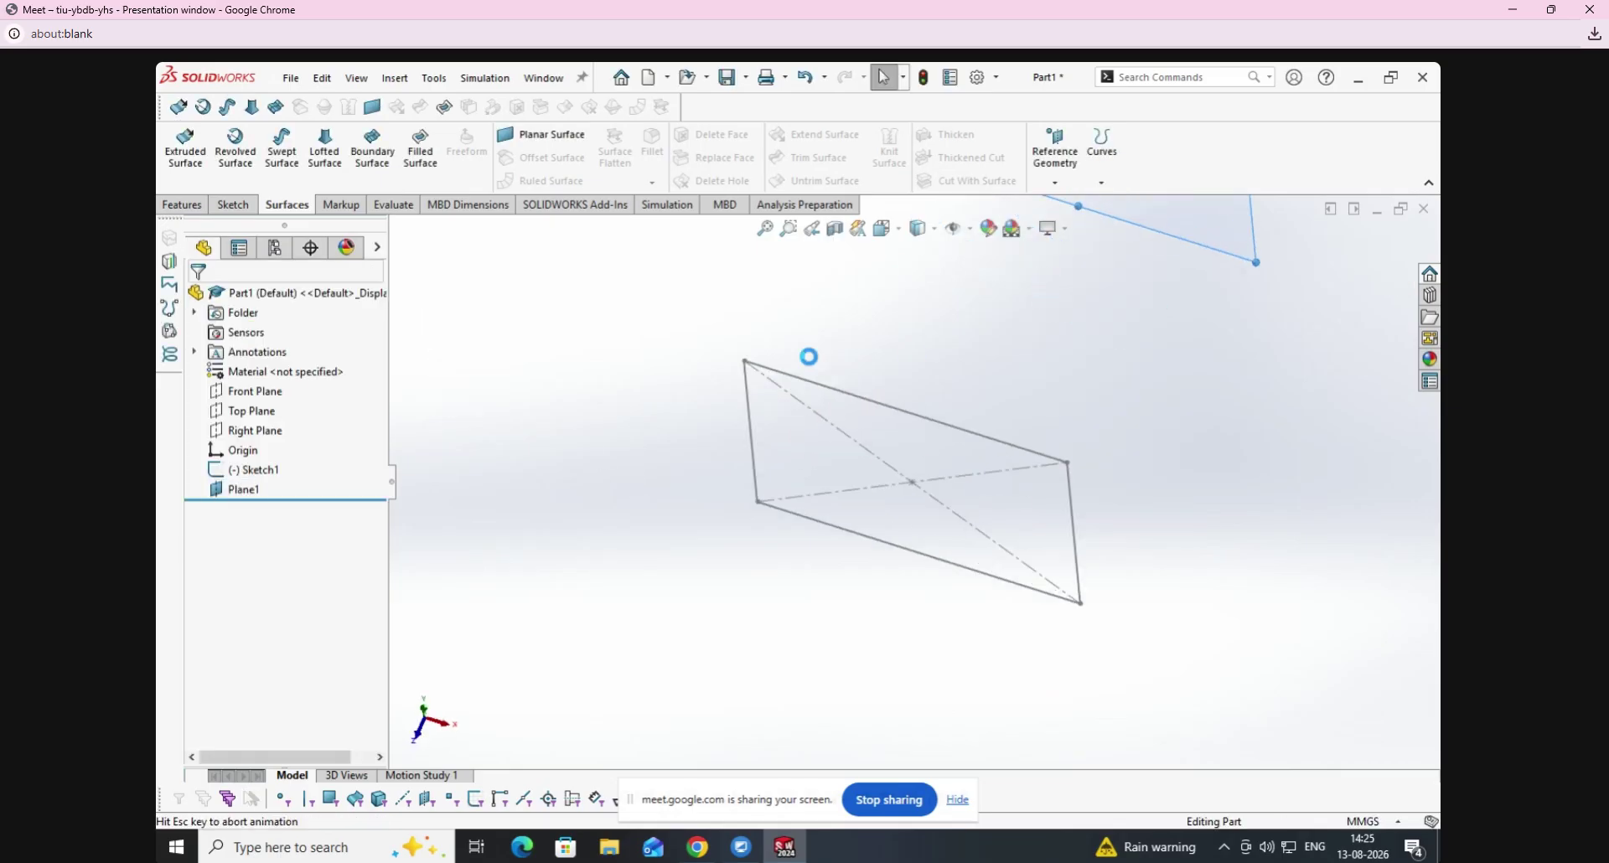
click(309, 134)
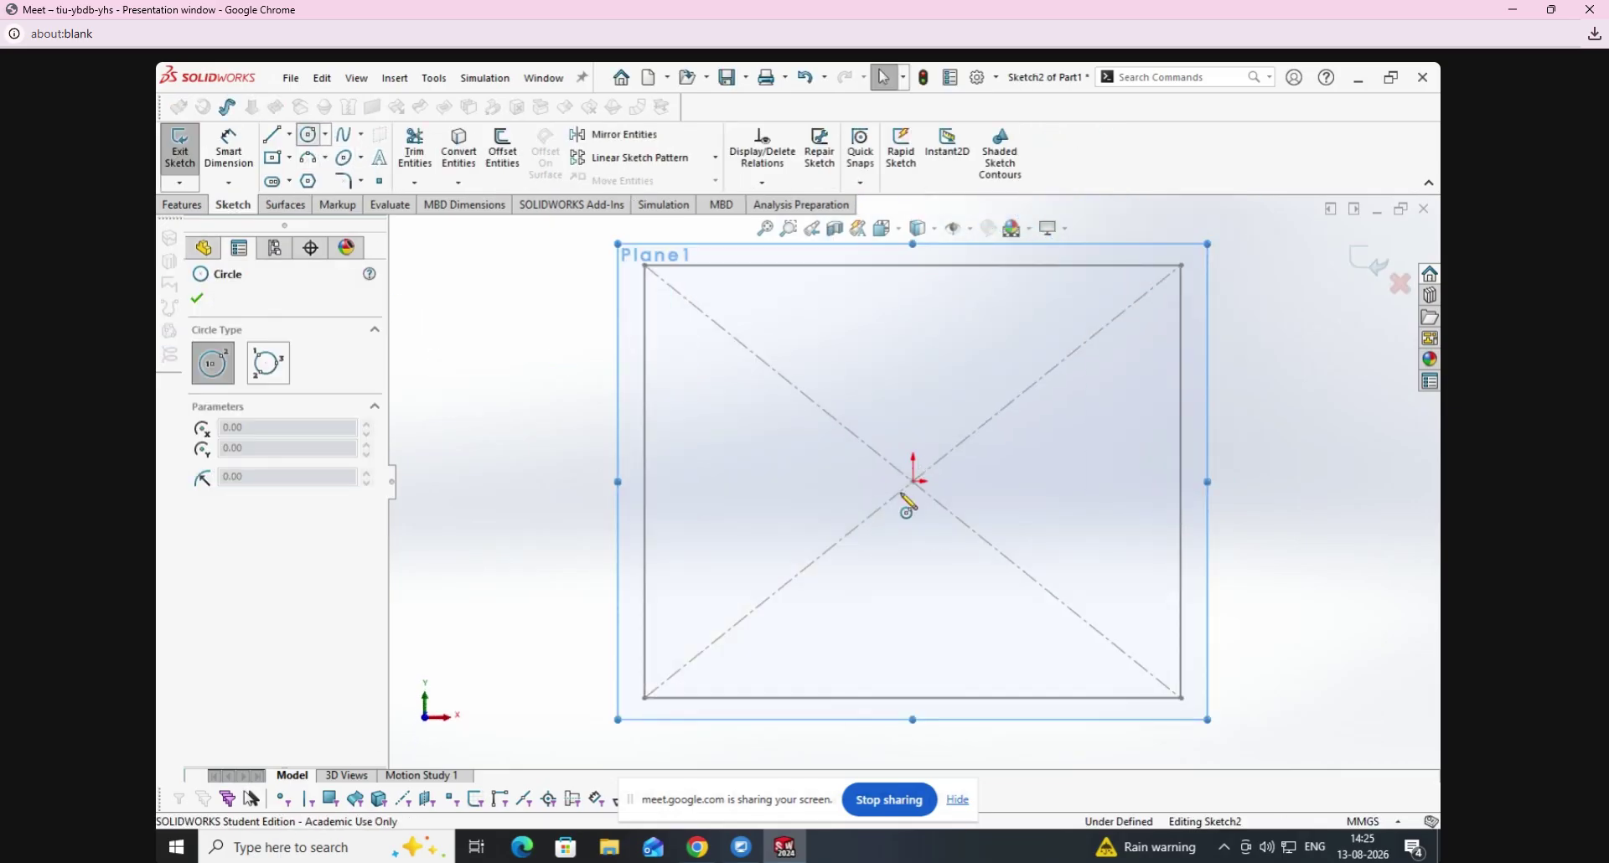
click(913, 481)
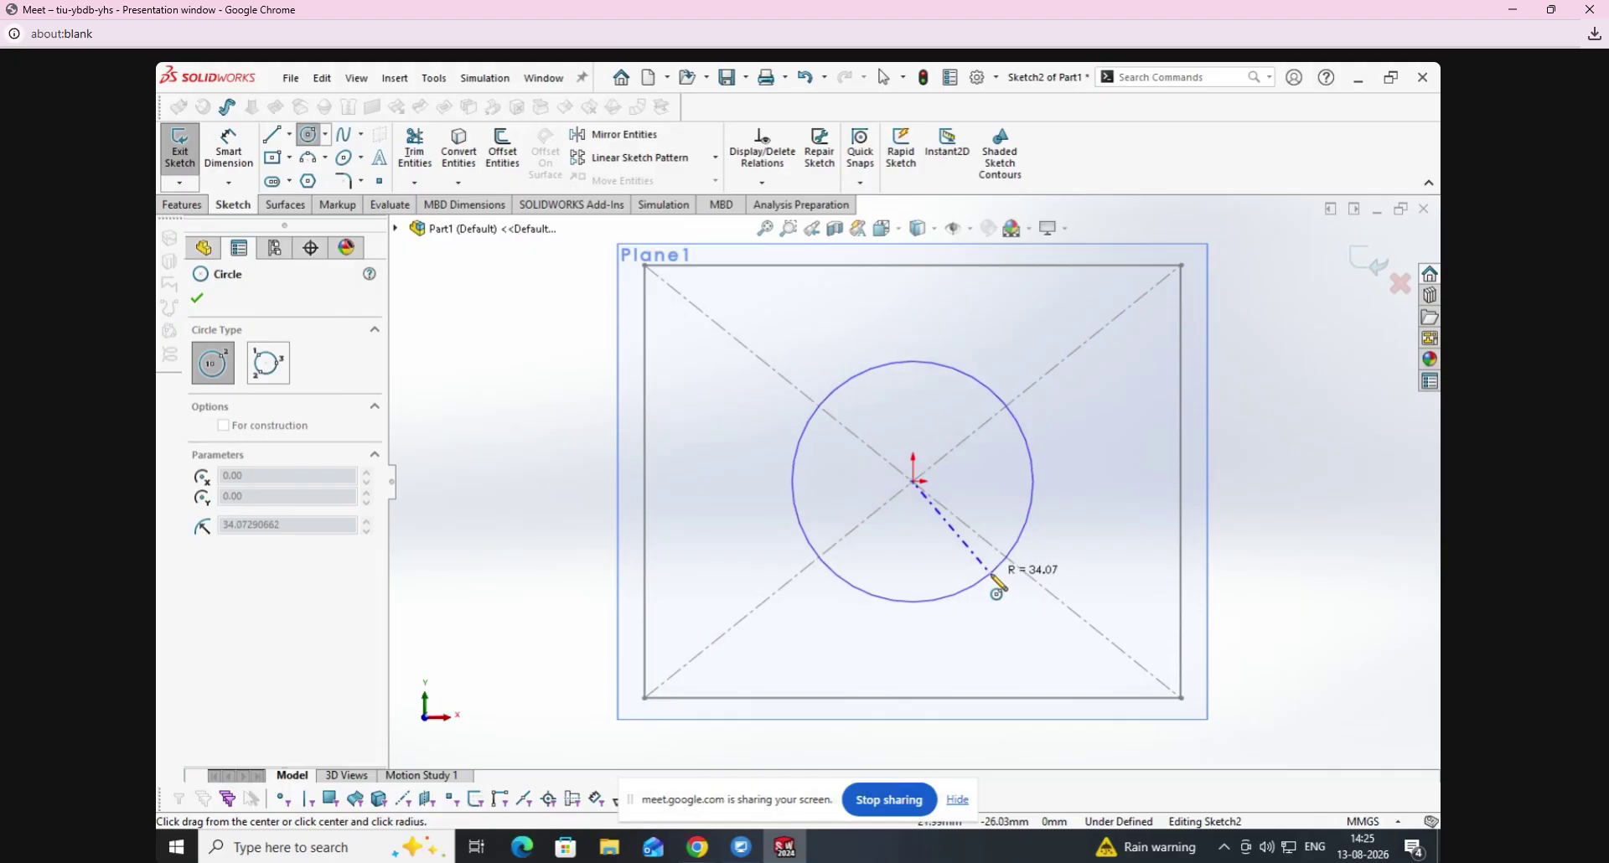
click(994, 571)
click(191, 168)
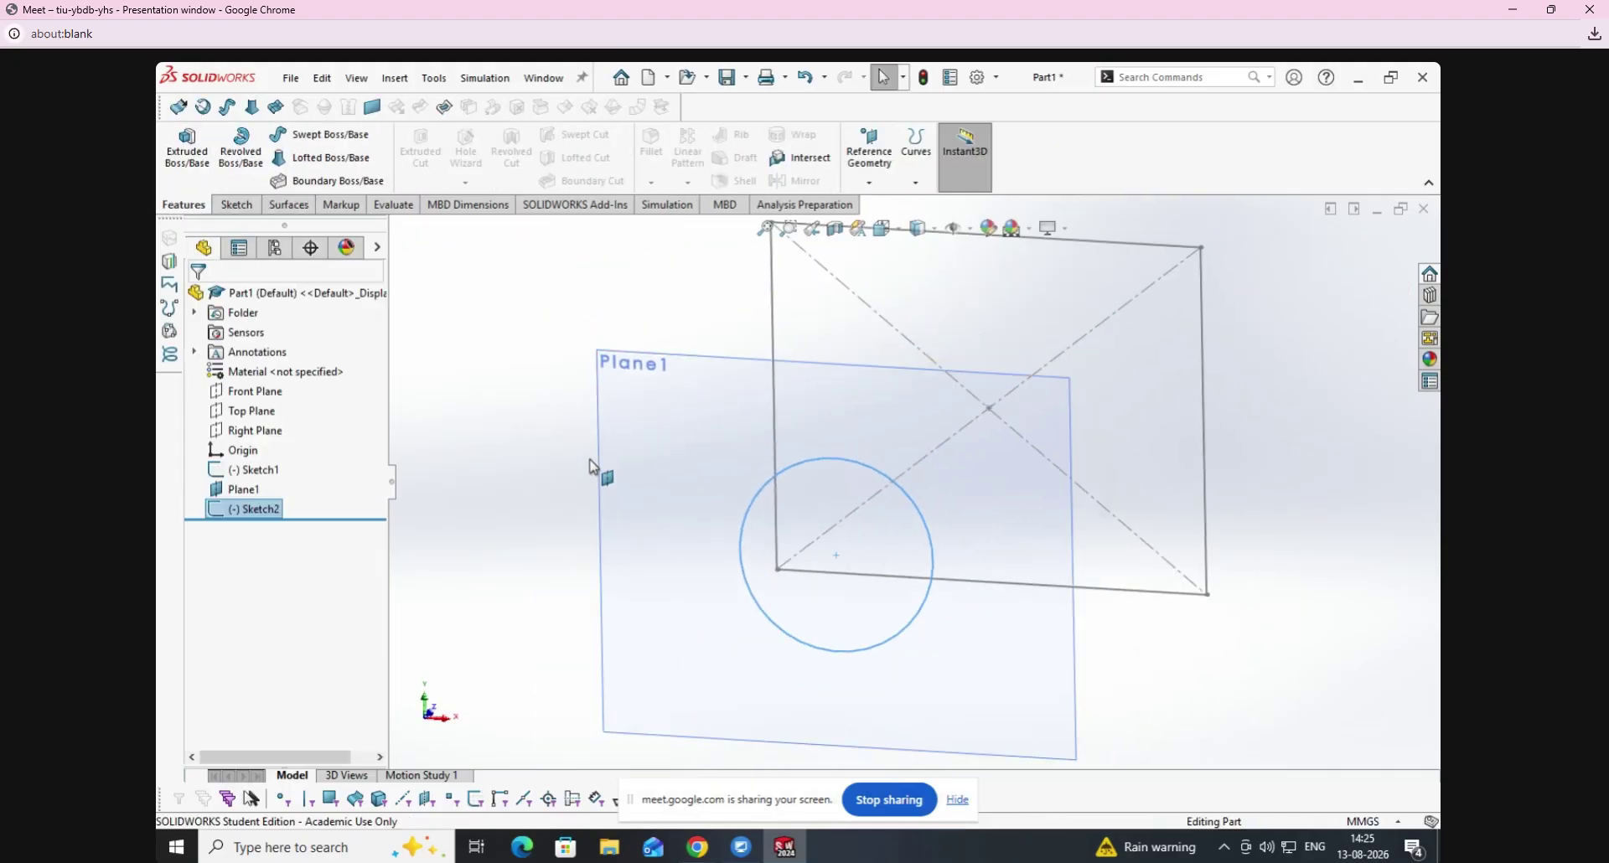
right_click(694, 453)
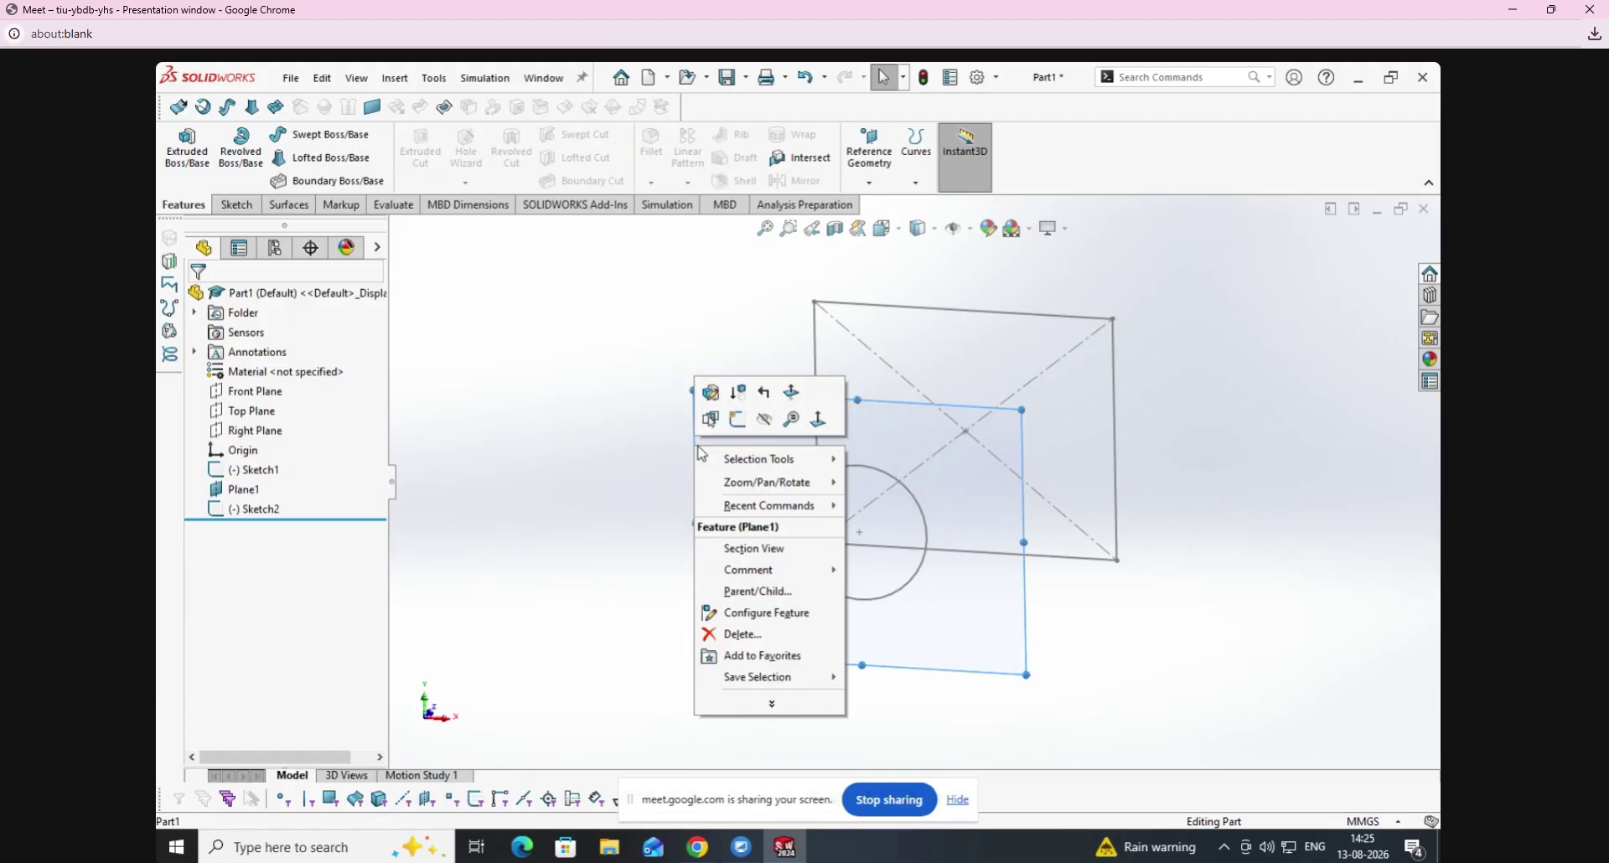
click(763, 417)
Create a lofted surface between the circle sketch and the rectangle sketch.
click(289, 204)
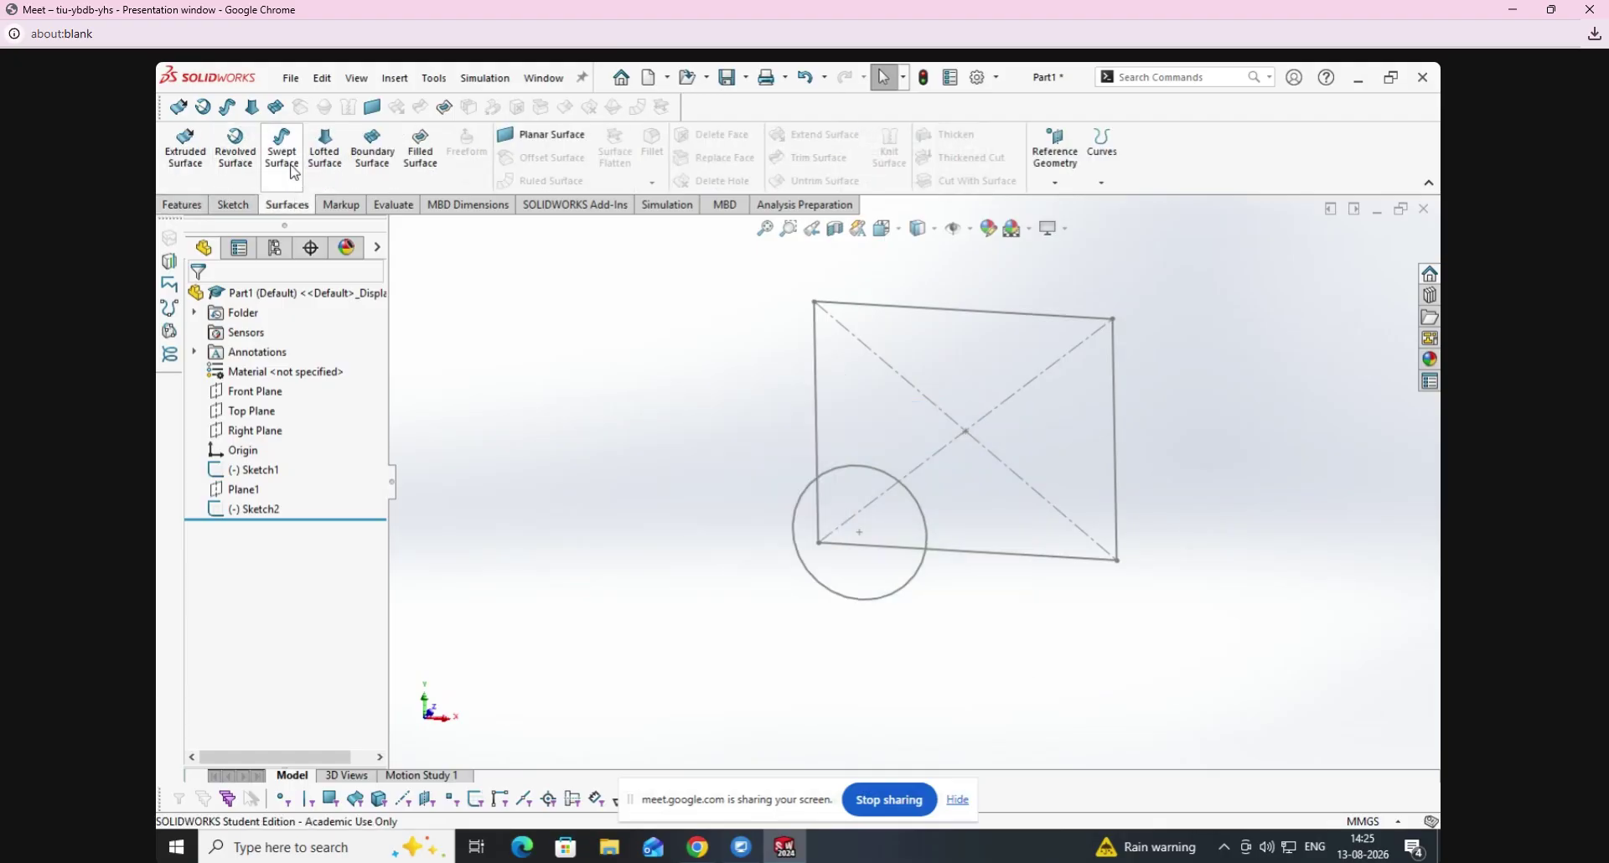
click(851, 550)
click(849, 547)
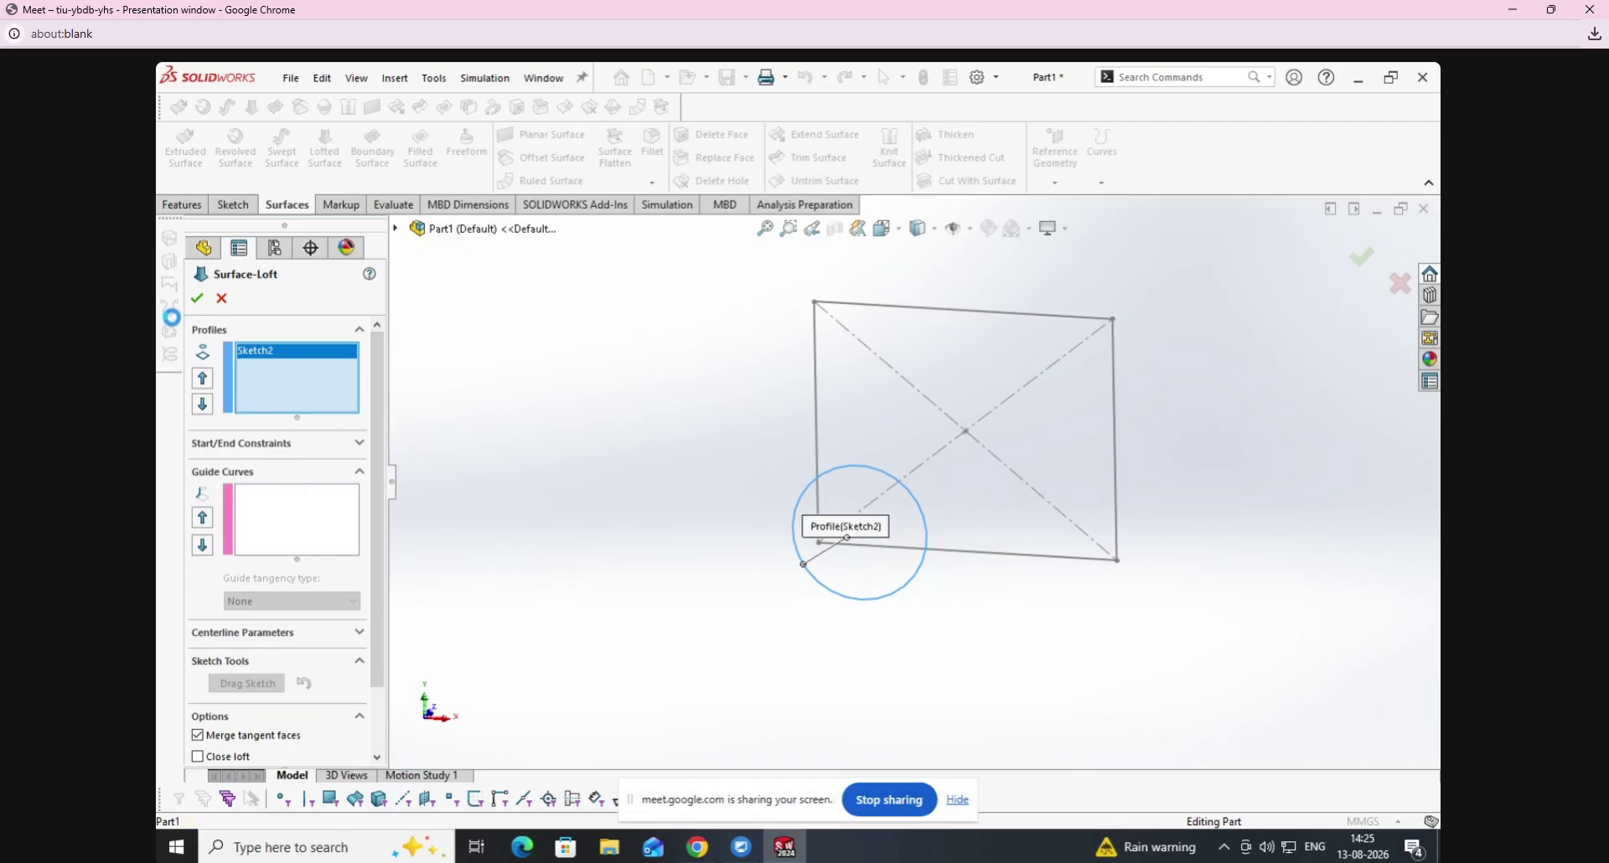
click(197, 298)
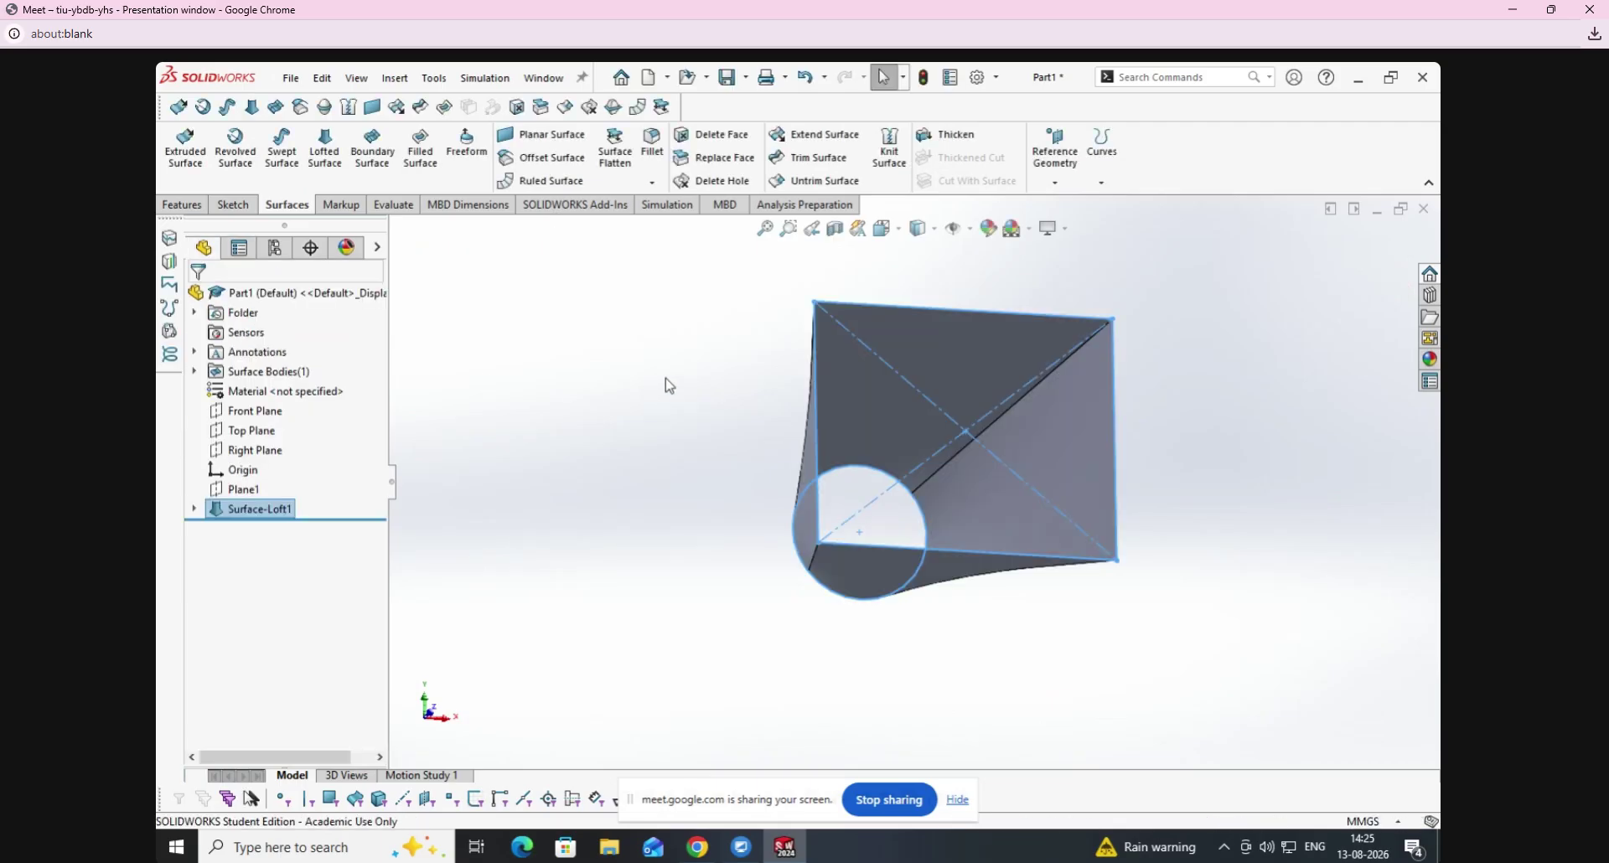
mouse_move(665, 385)
middle_down()
mouse_move(557, 557)
mouse_move(611, 500)
mouse_move(499, 461)
mouse_move(591, 382)
mouse_move(642, 387)
mouse_move(554, 428)
mouse_move(585, 383)
mouse_move(595, 311)
middle_up()
click(585, 383)
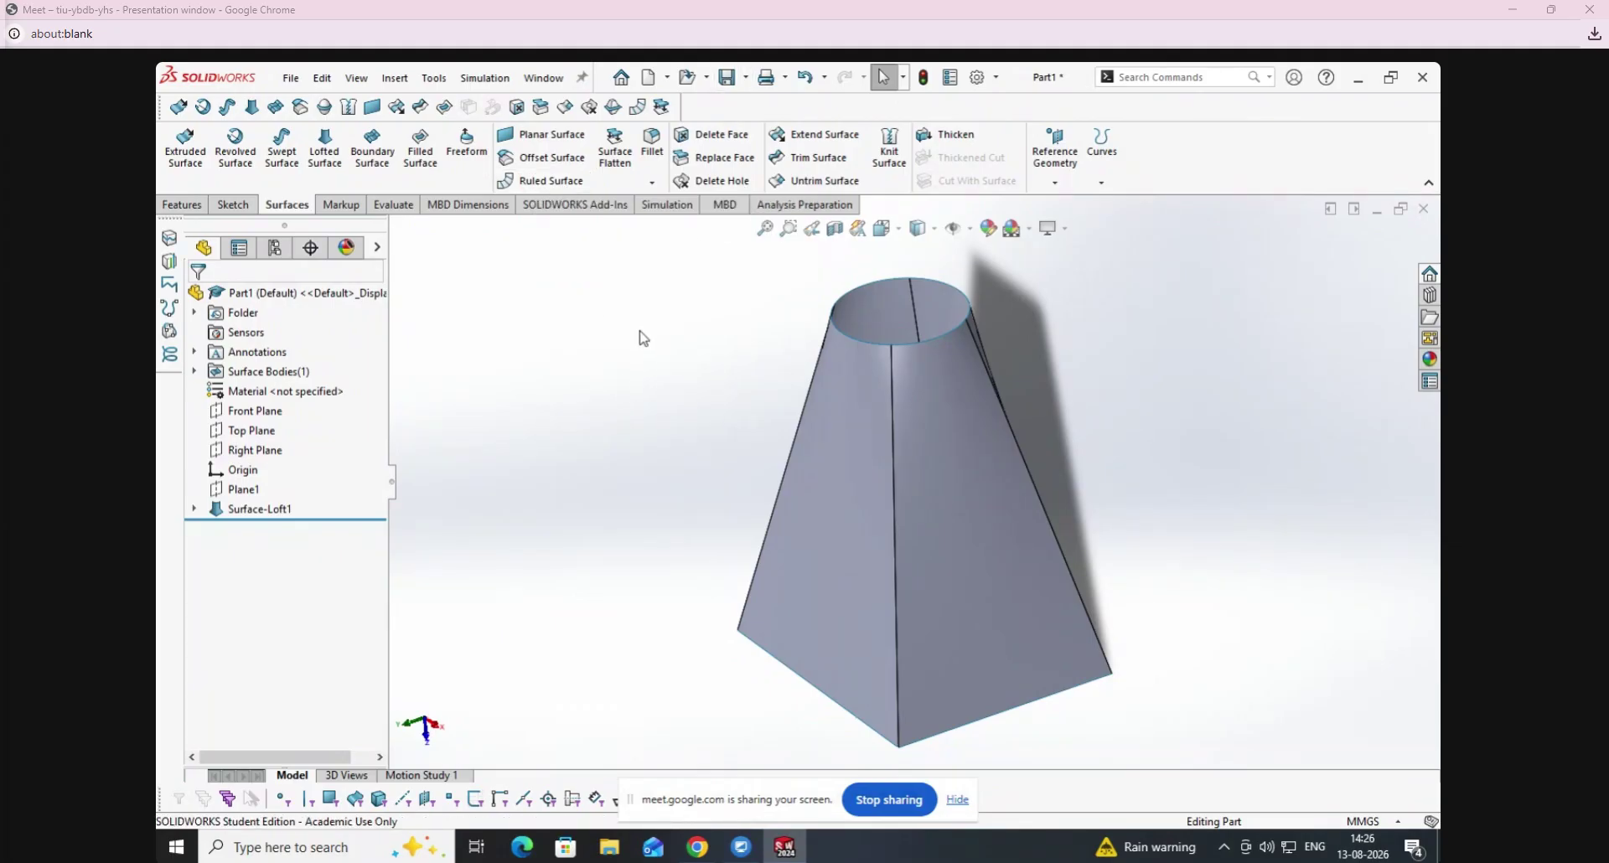
Start a ruled surface, go through the five type options, and settle on Tangent to Surface.
click(545, 180)
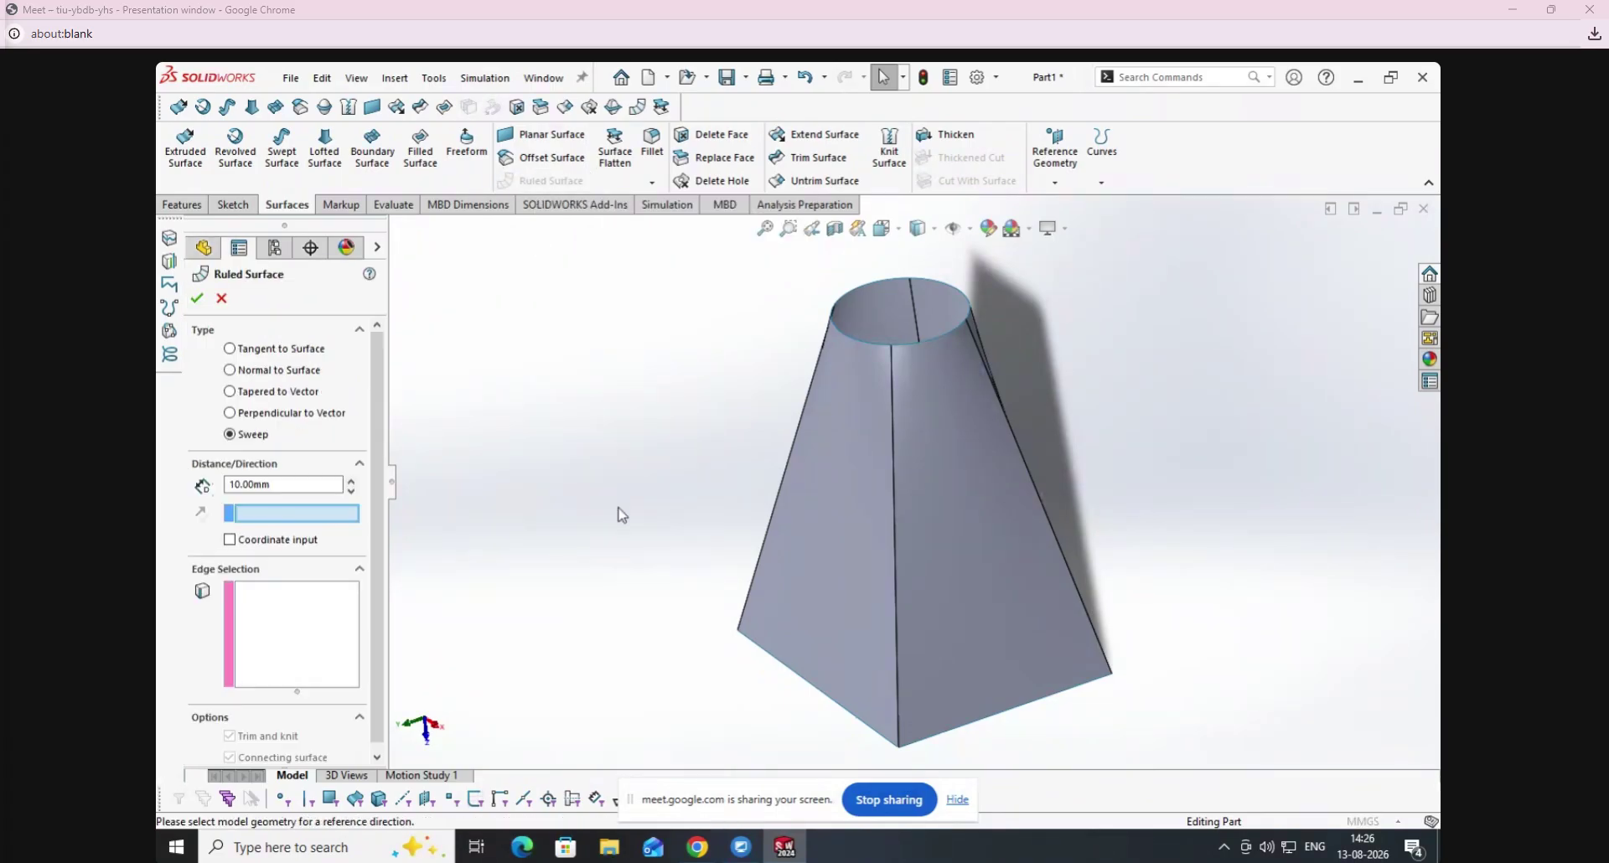
click(315, 351)
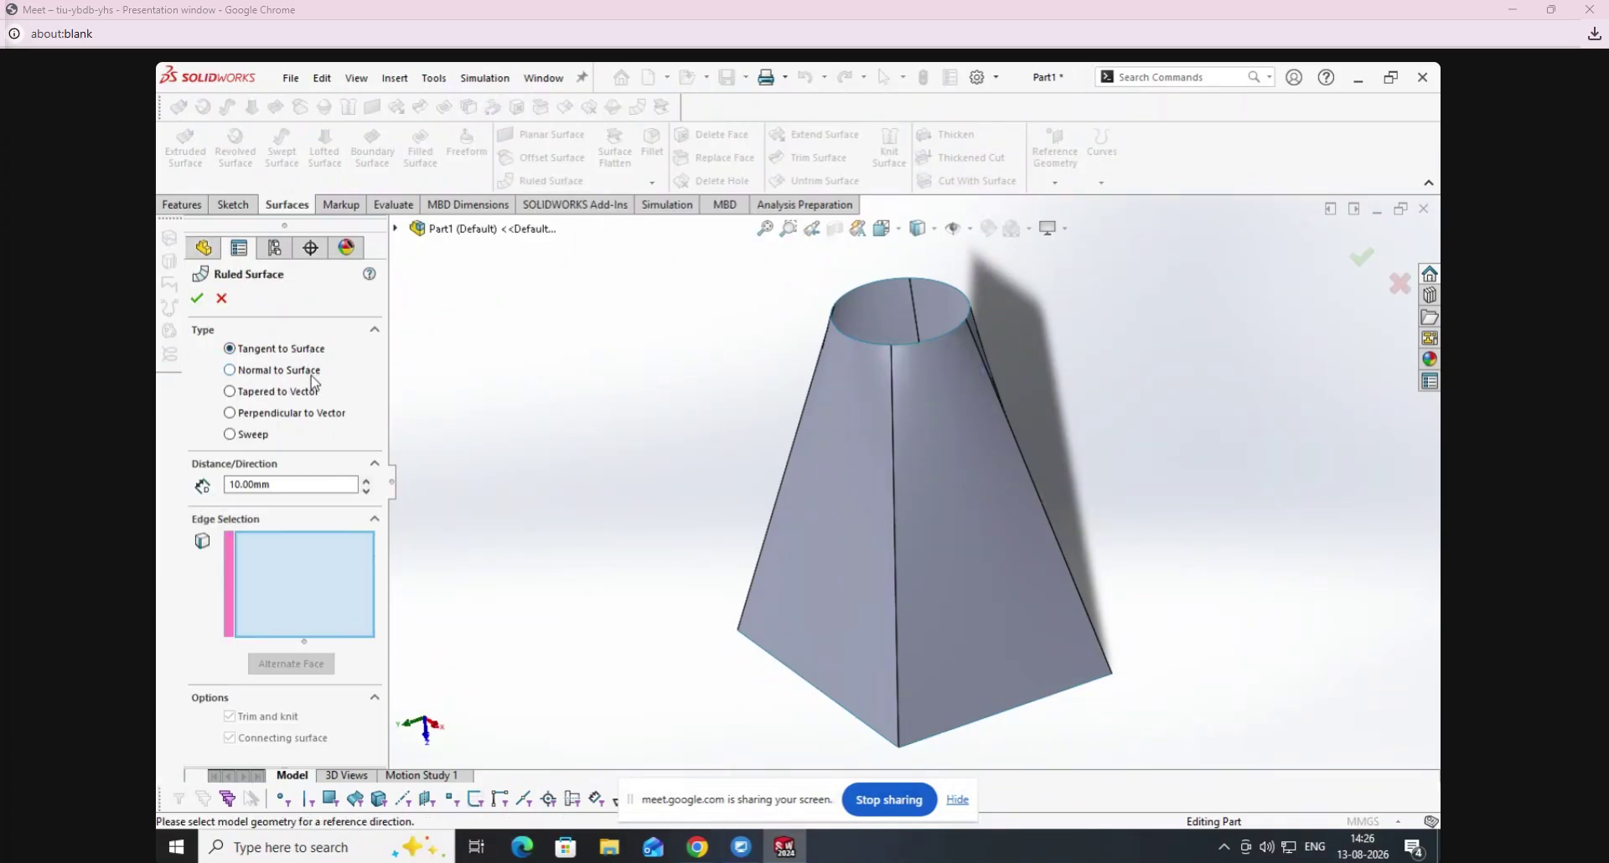
click(312, 369)
click(315, 392)
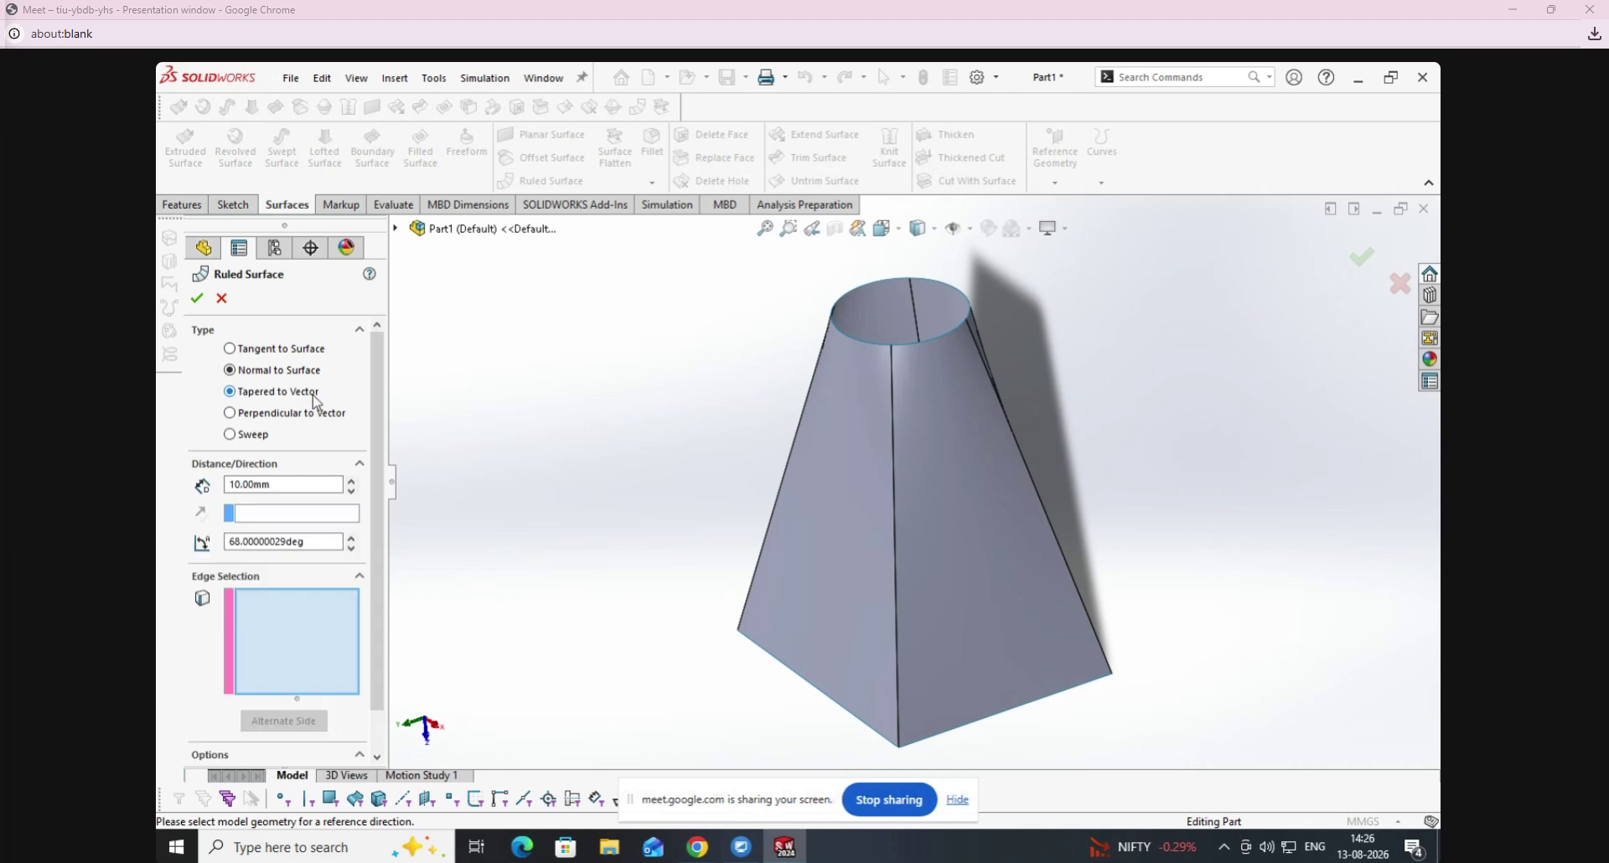
click(315, 414)
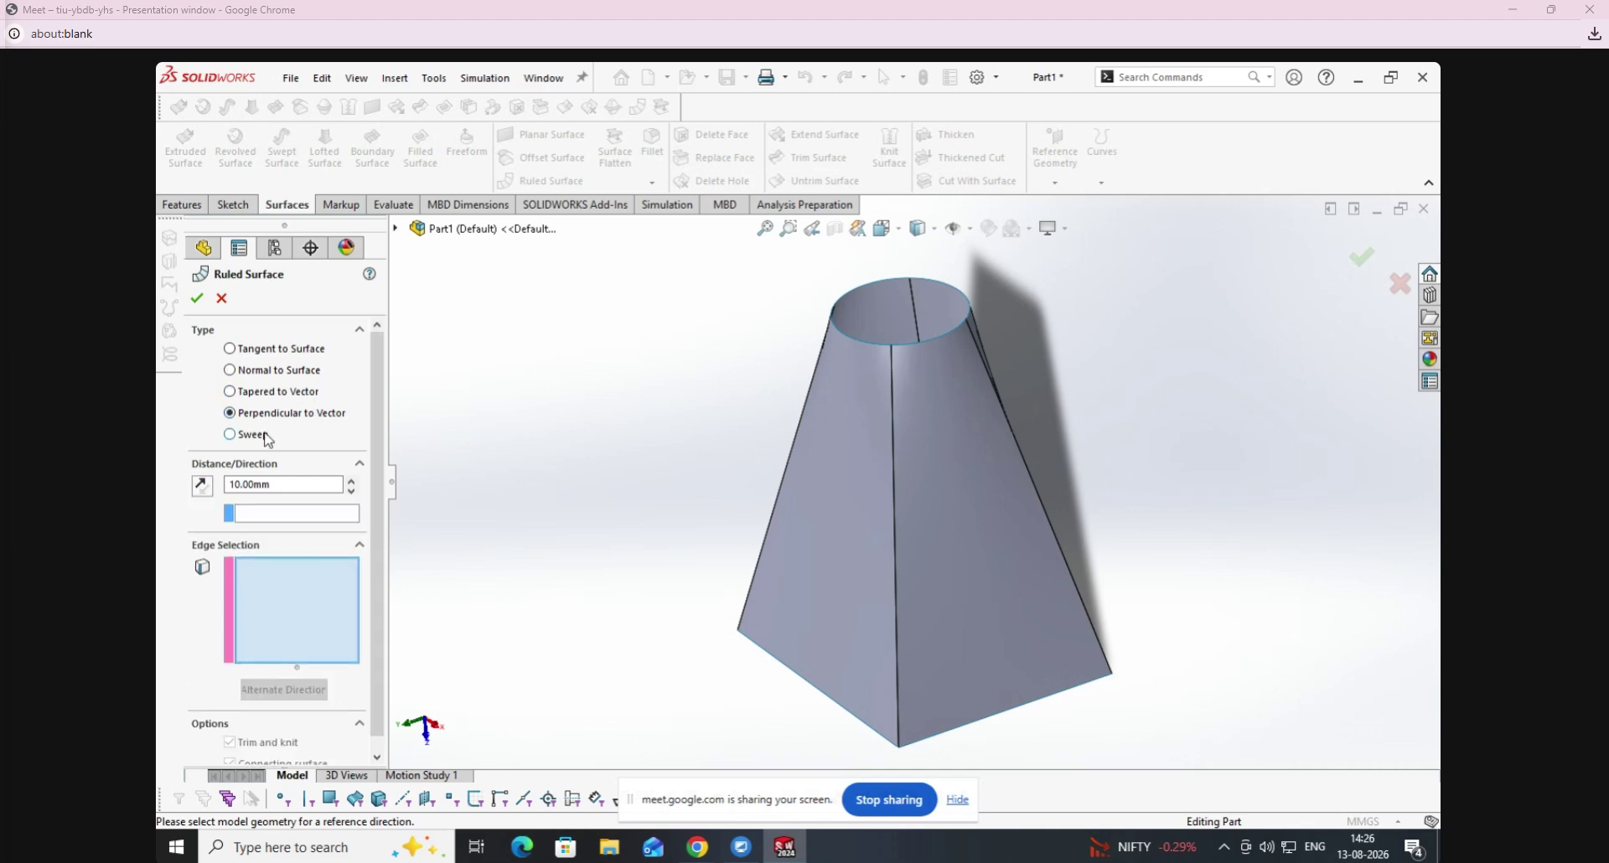
click(267, 436)
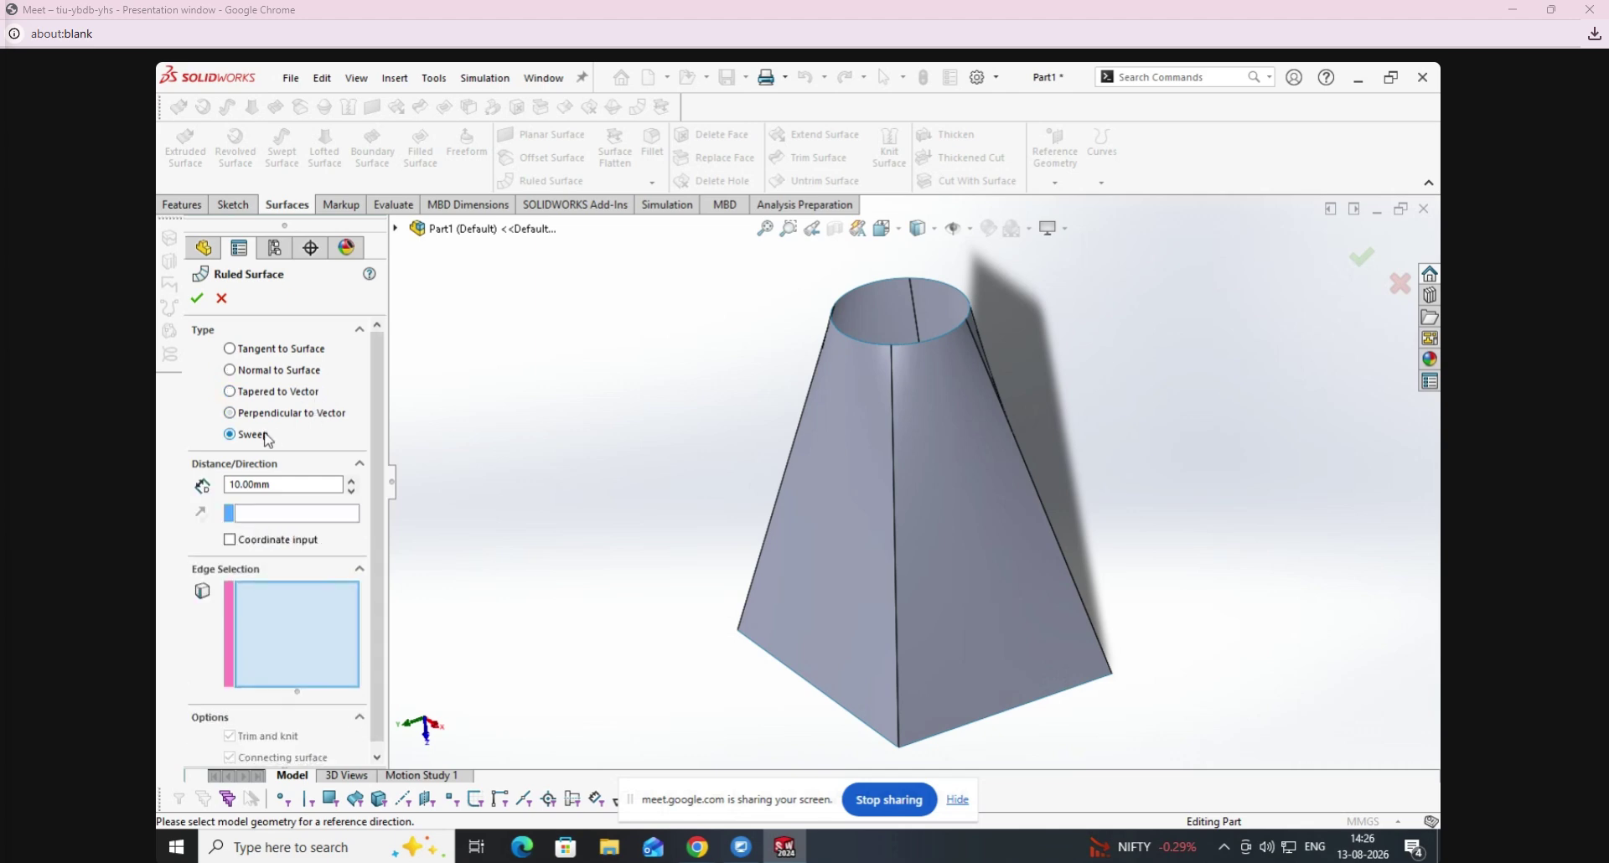
click(295, 352)
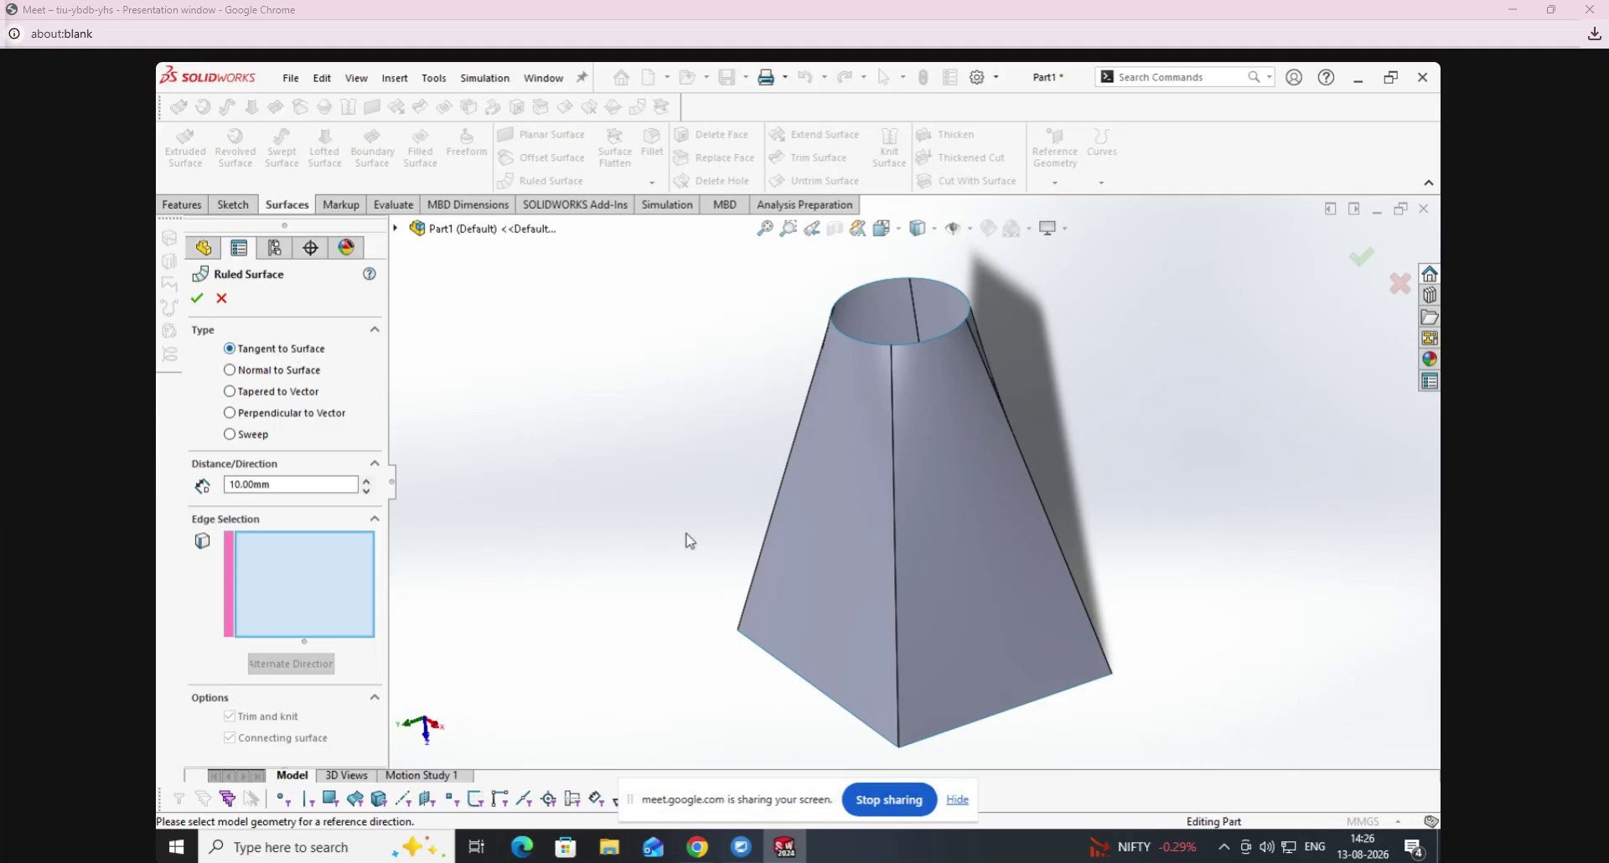
Apply the tangent ruled surface to one arc edge of the loft's circular opening and set its distance to 60 mm.
middle_drag(657, 427, 679, 436)
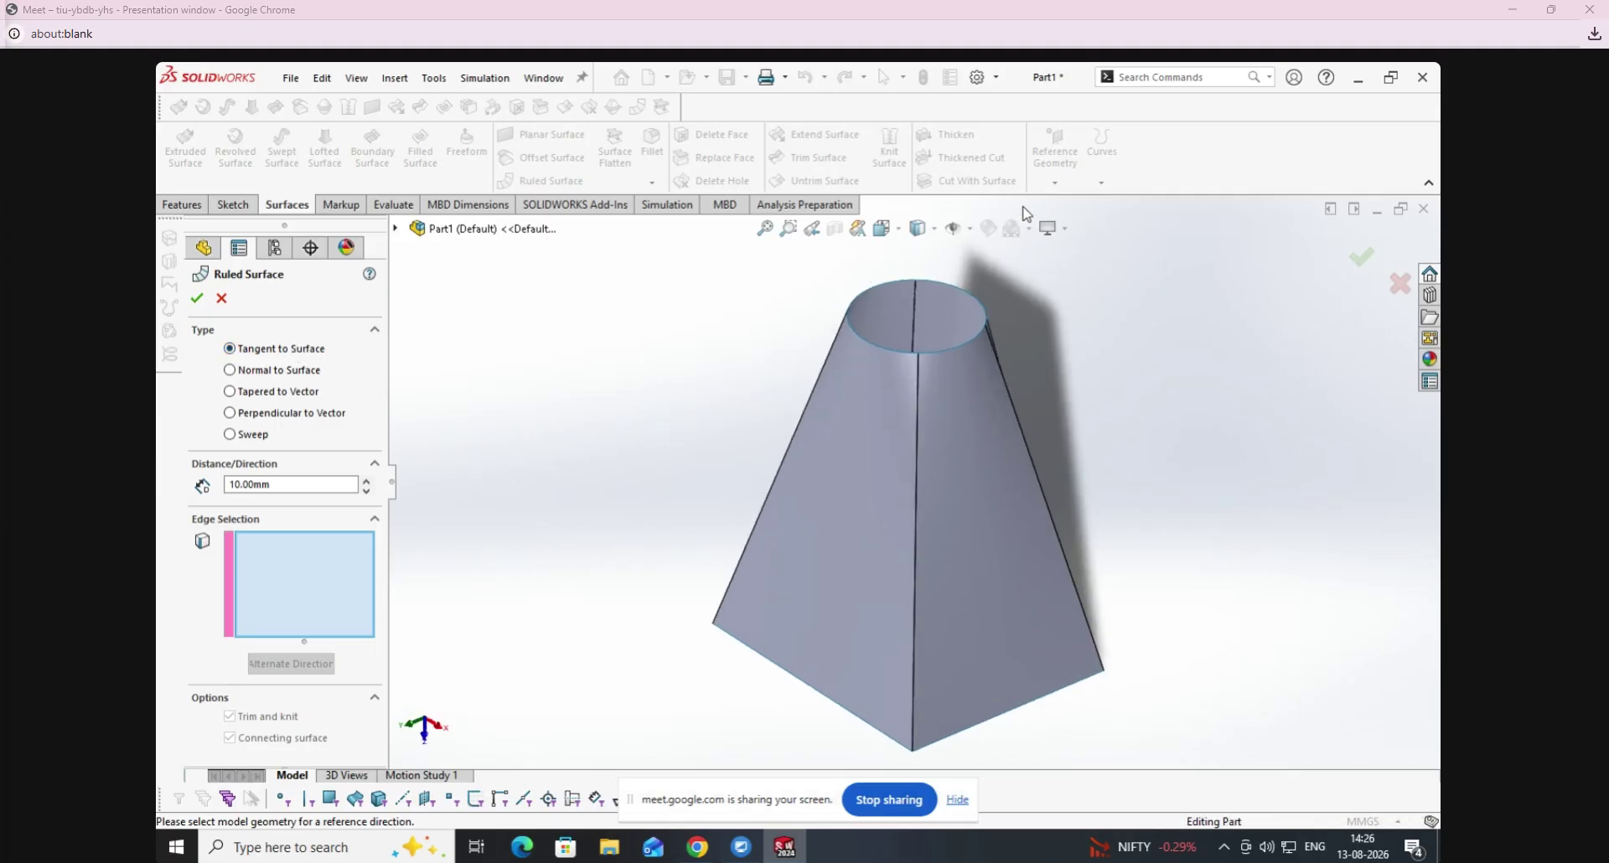
scroll(1042, 264, down, 2)
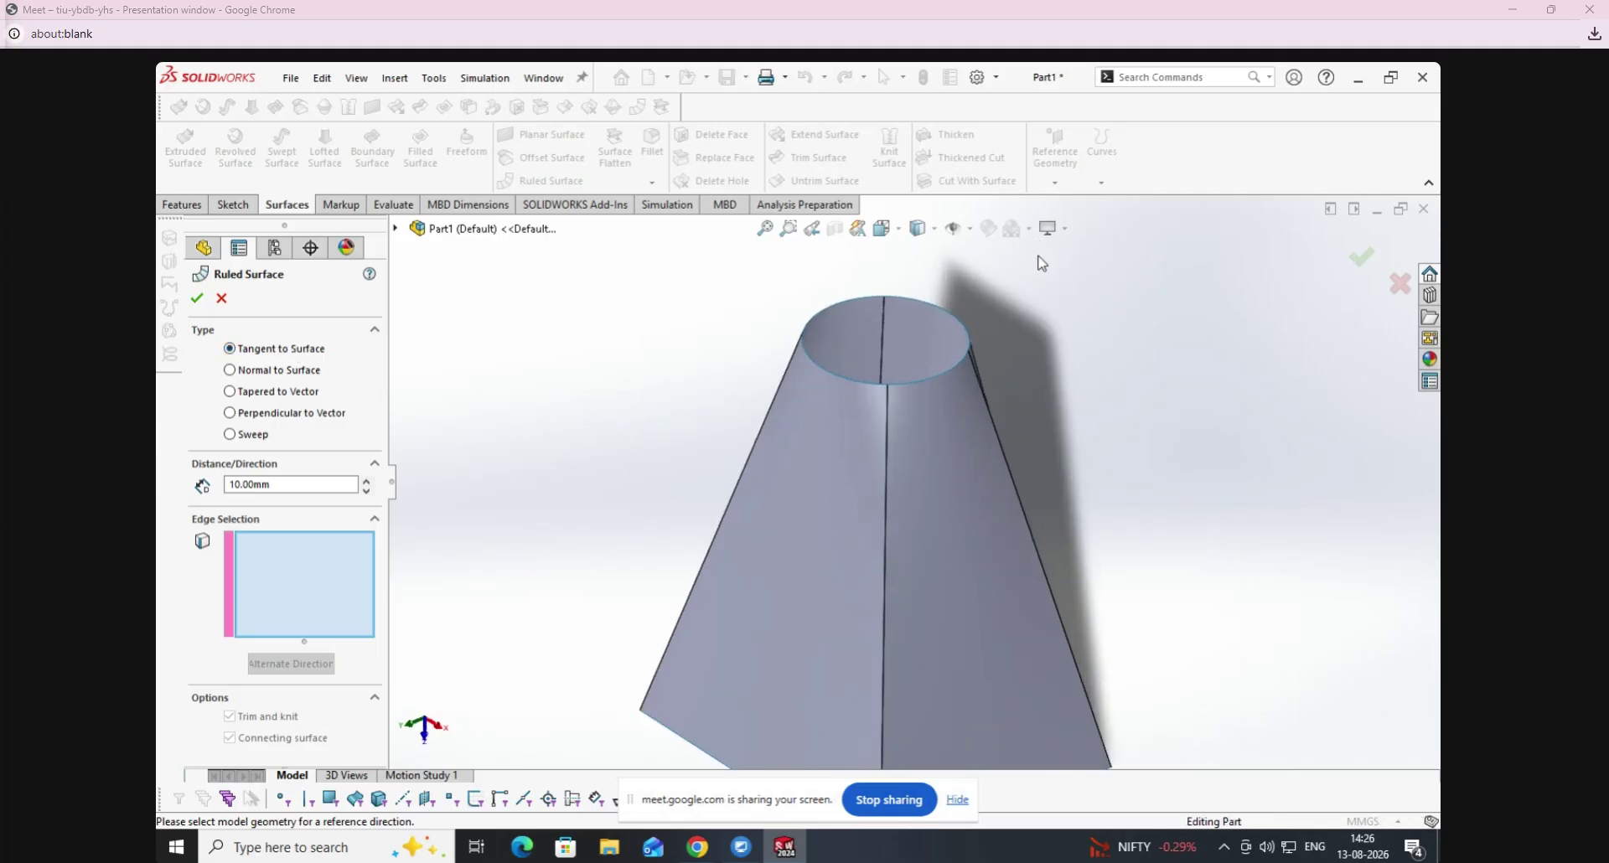
click(924, 304)
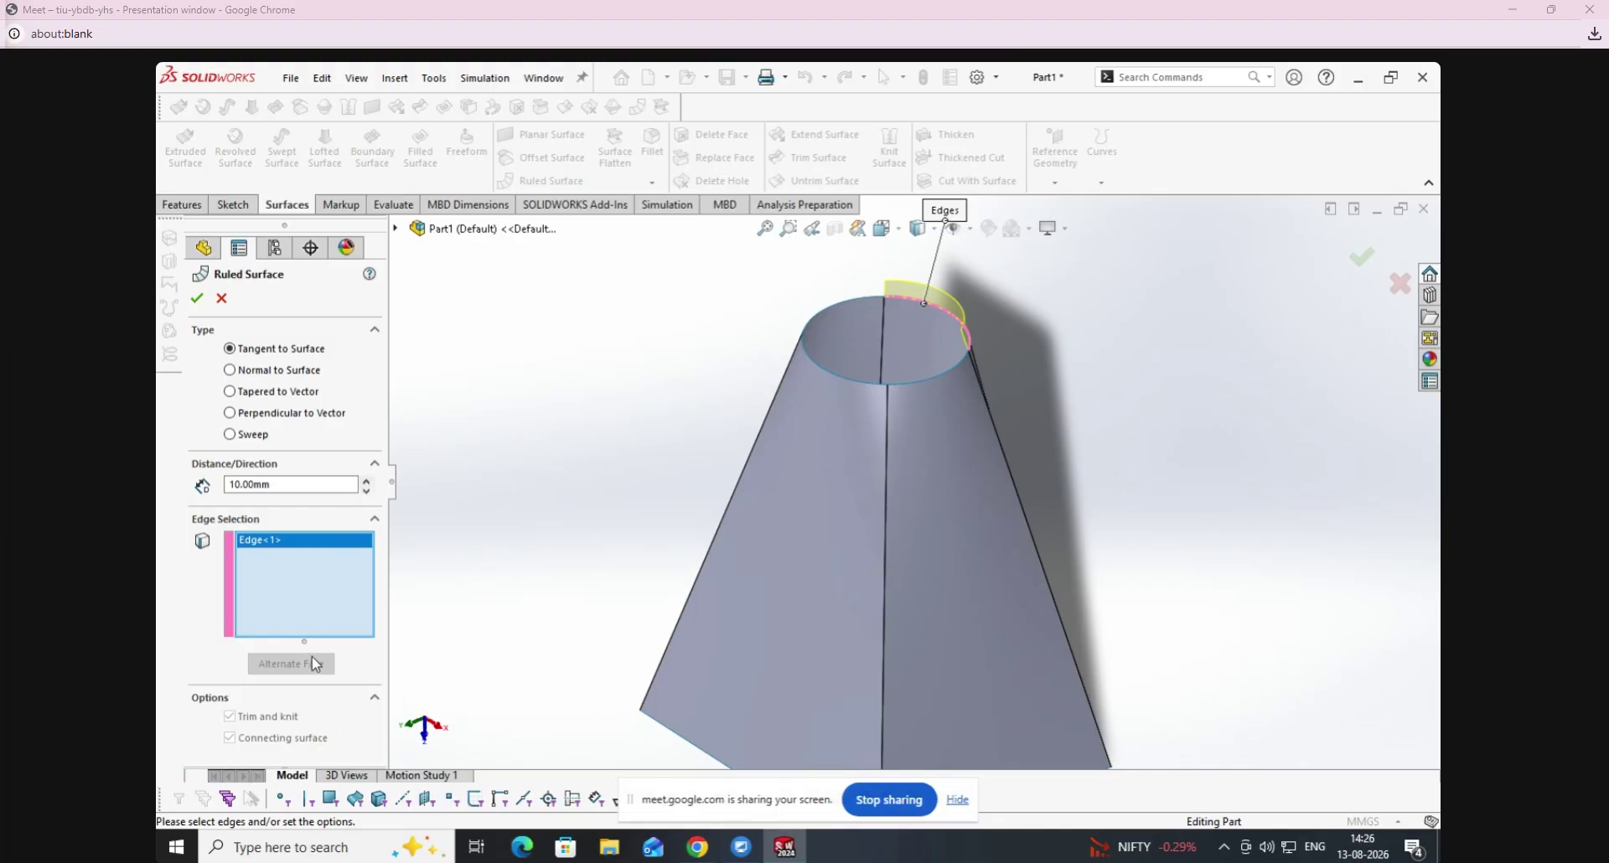
click(366, 481)
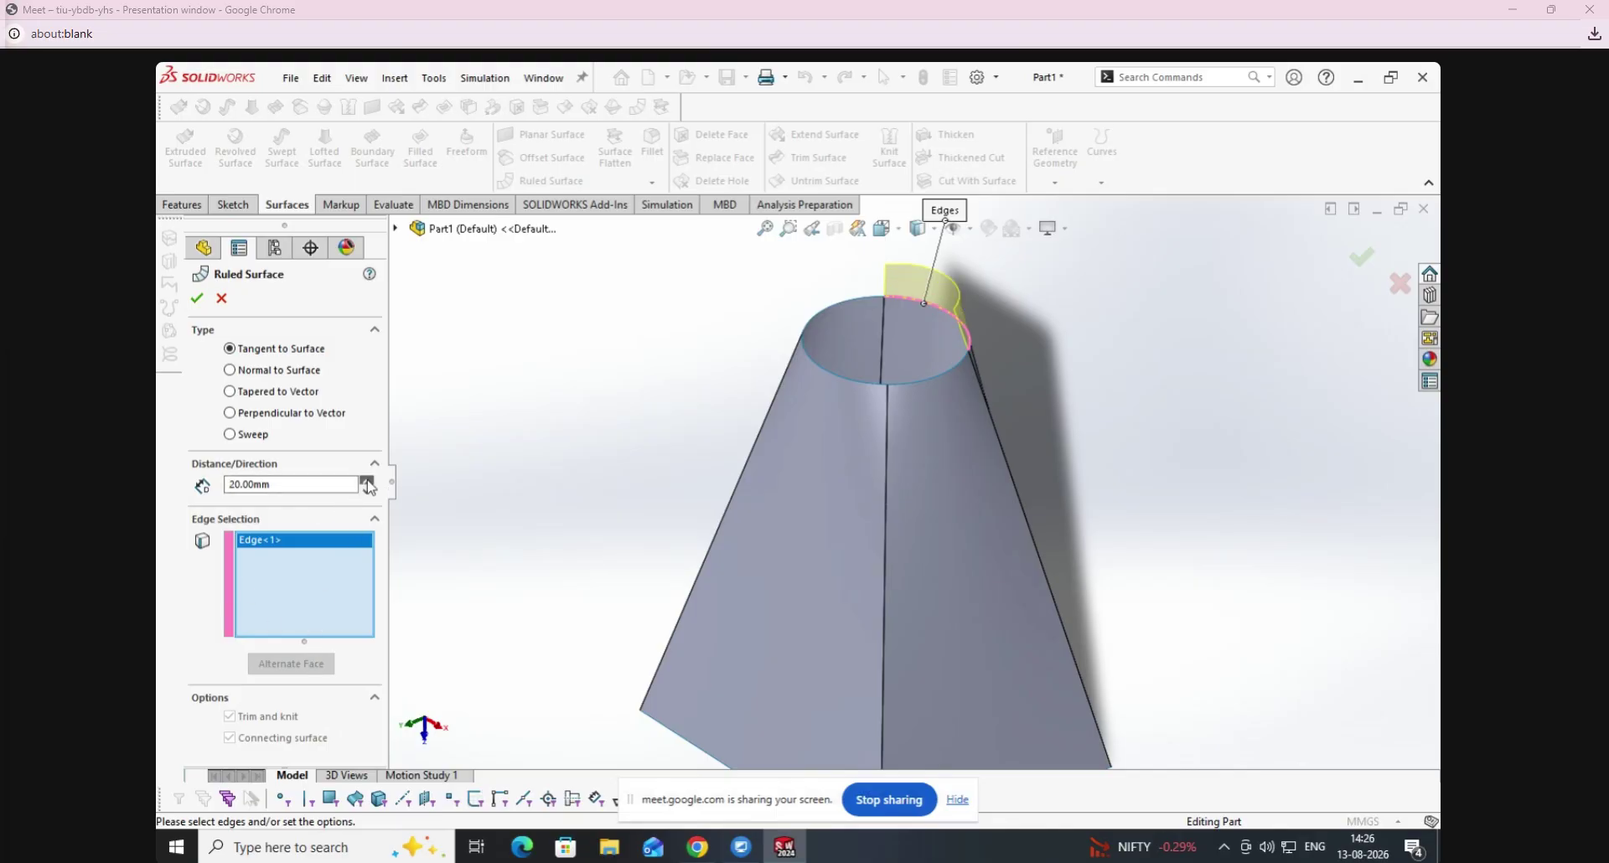
double_click(366, 480)
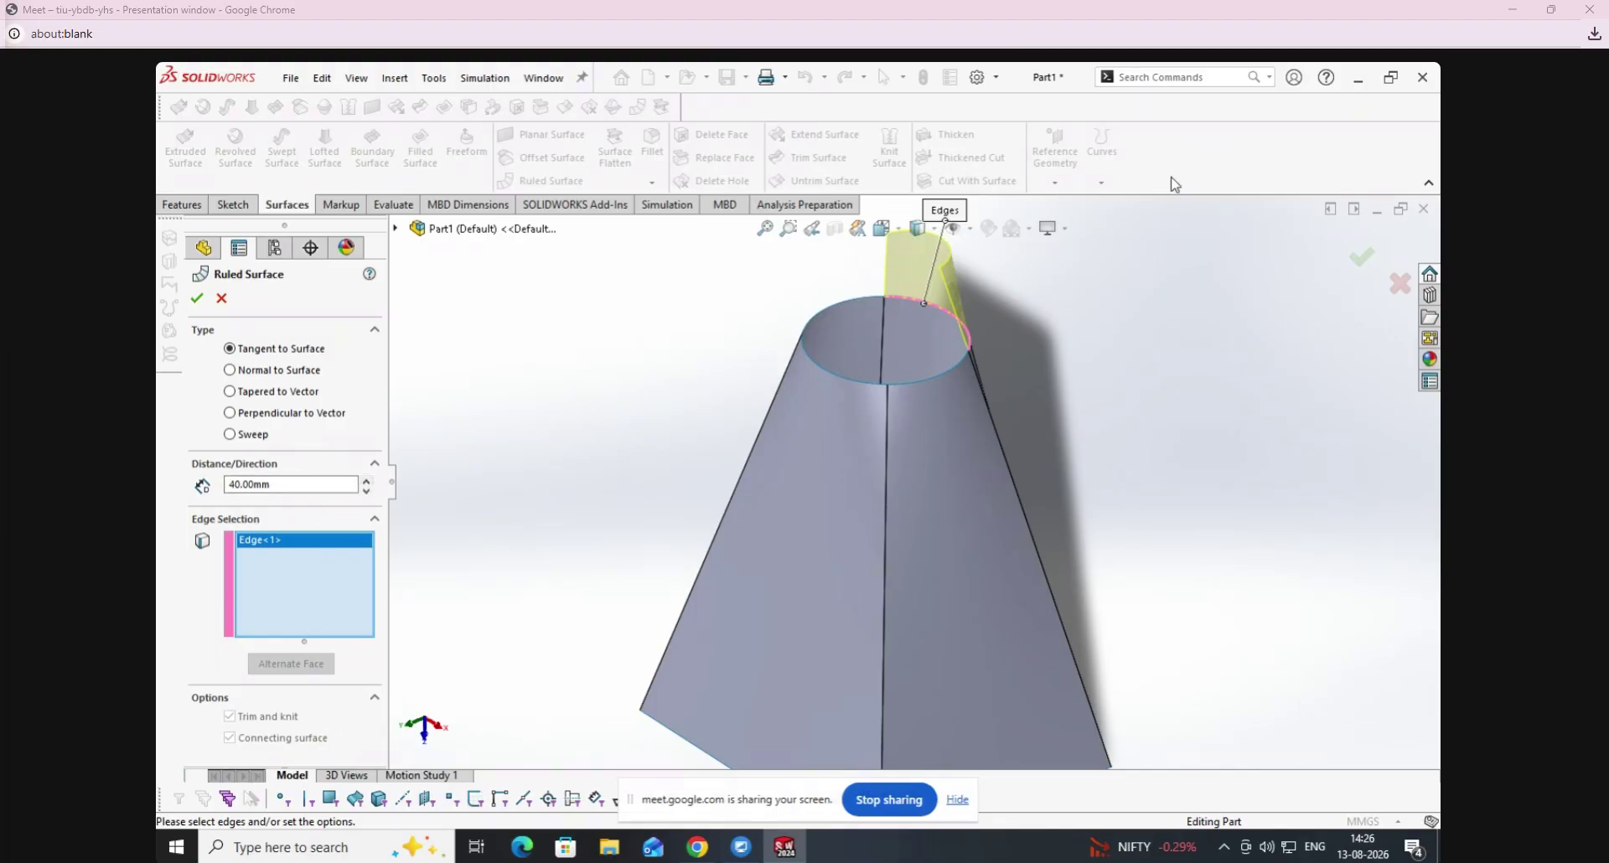
click(884, 228)
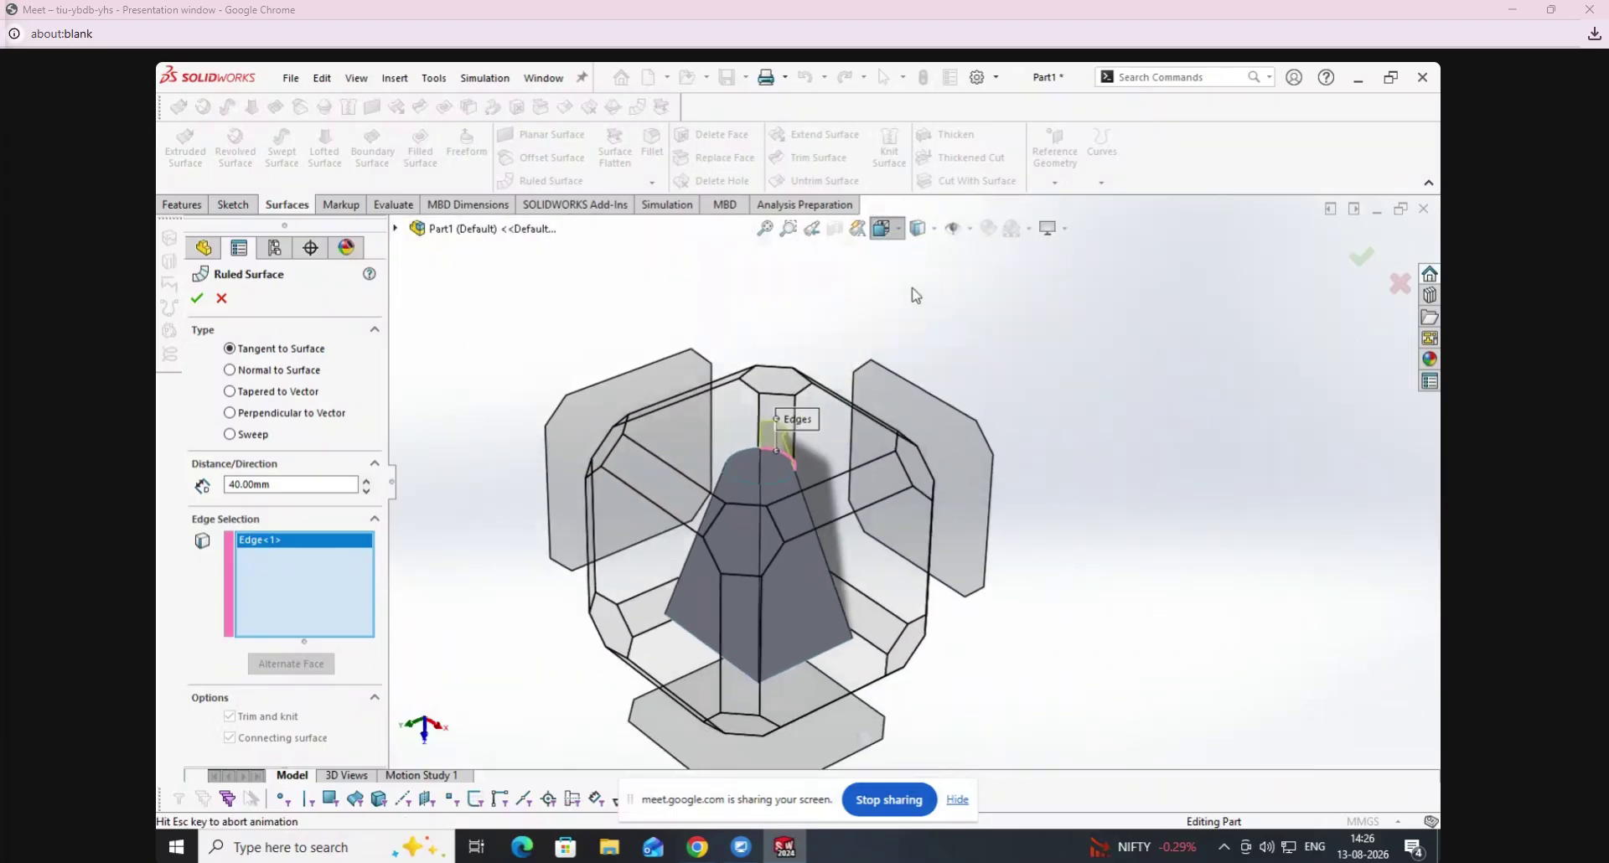
click(908, 302)
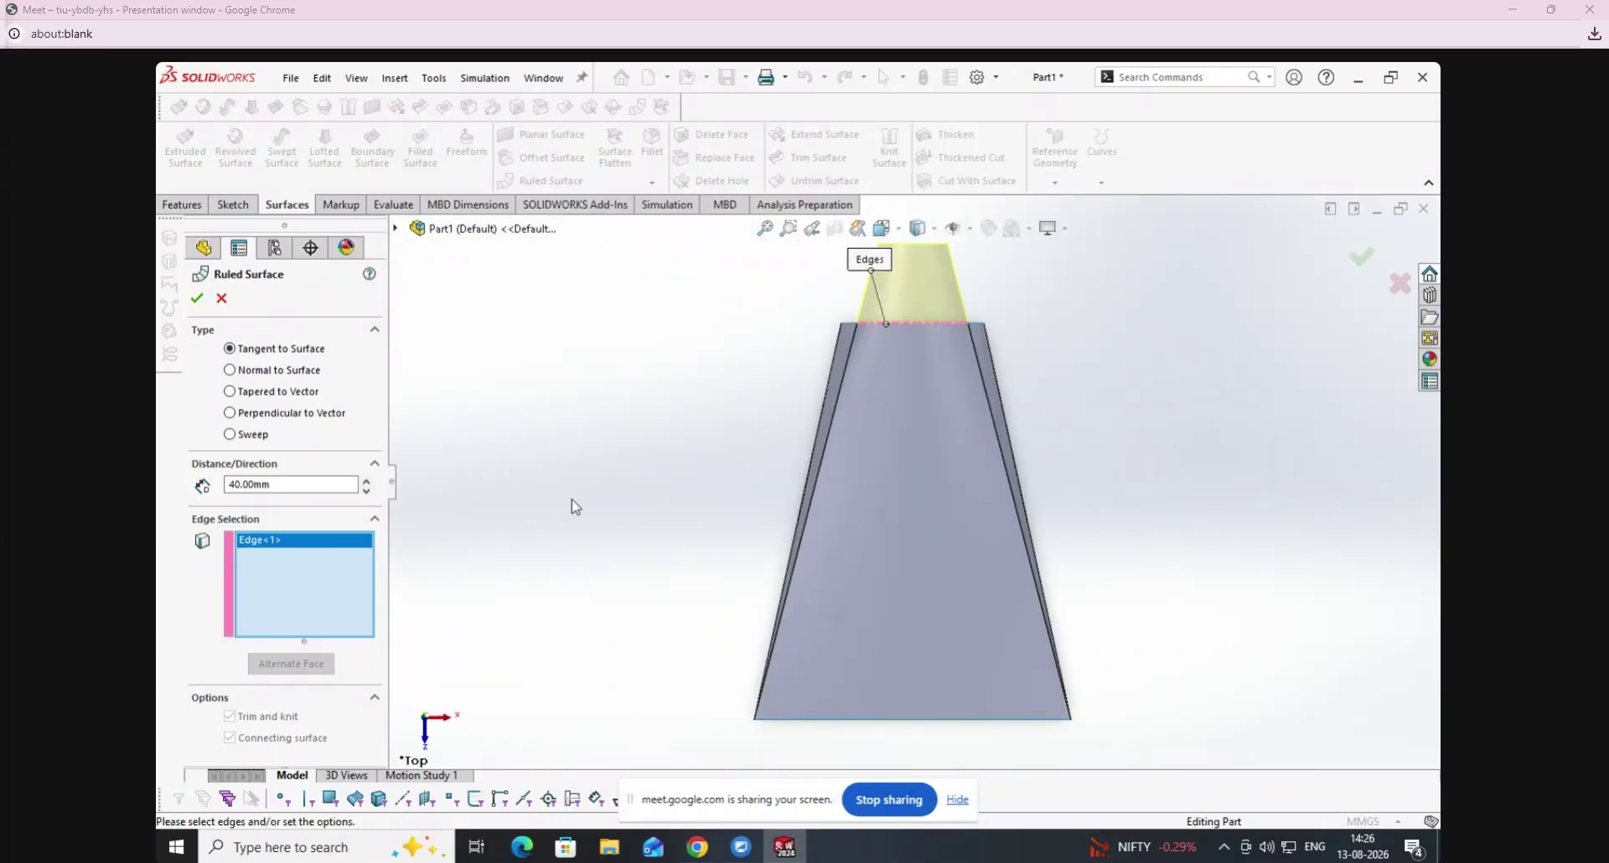
click(884, 228)
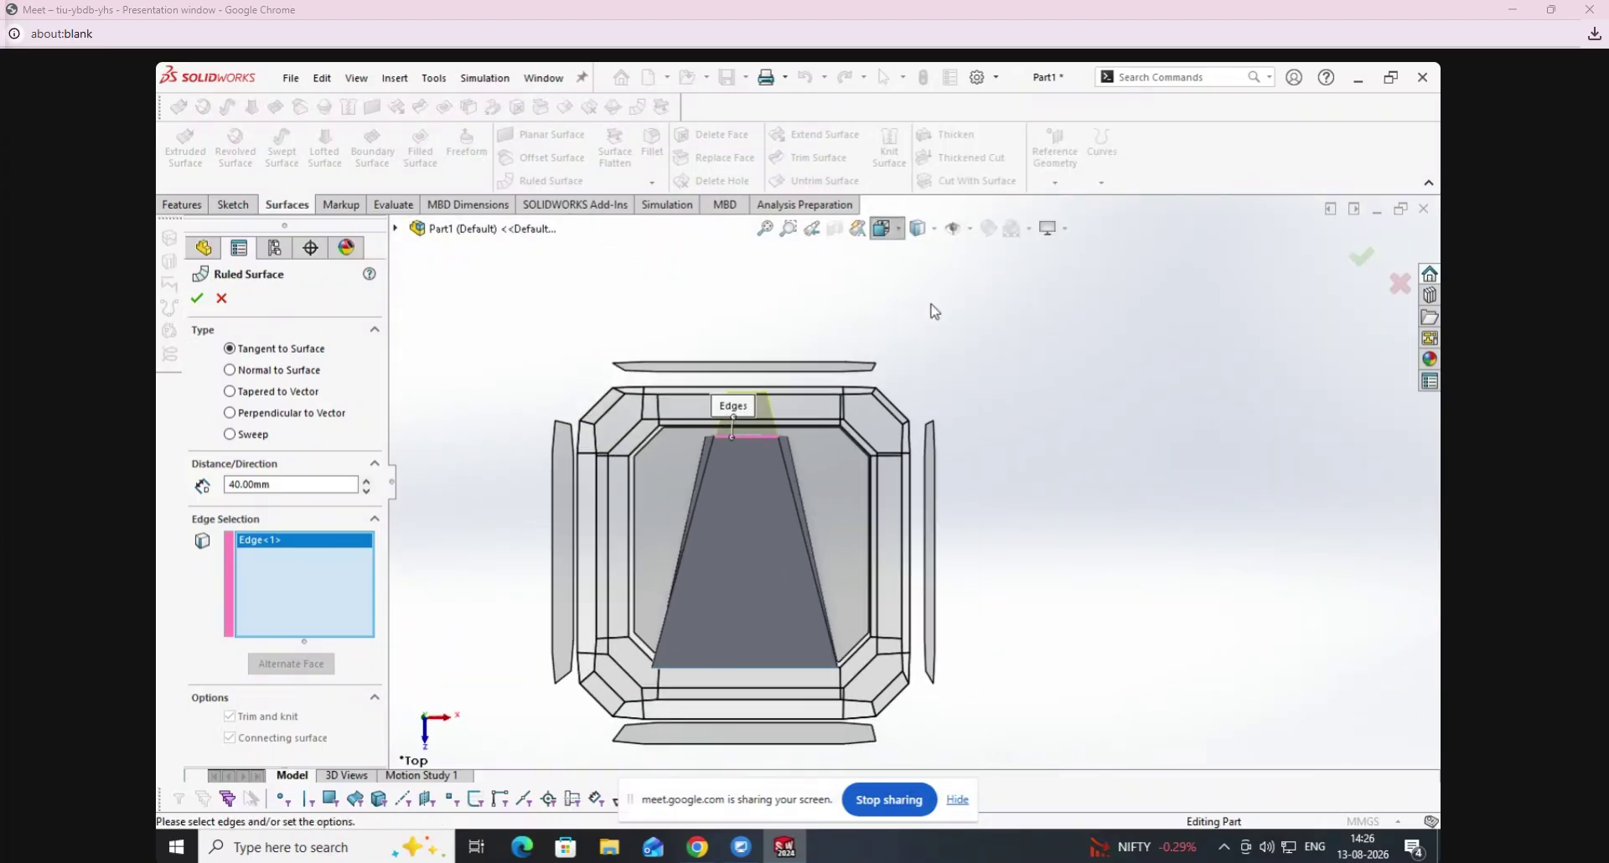
click(928, 553)
click(368, 481)
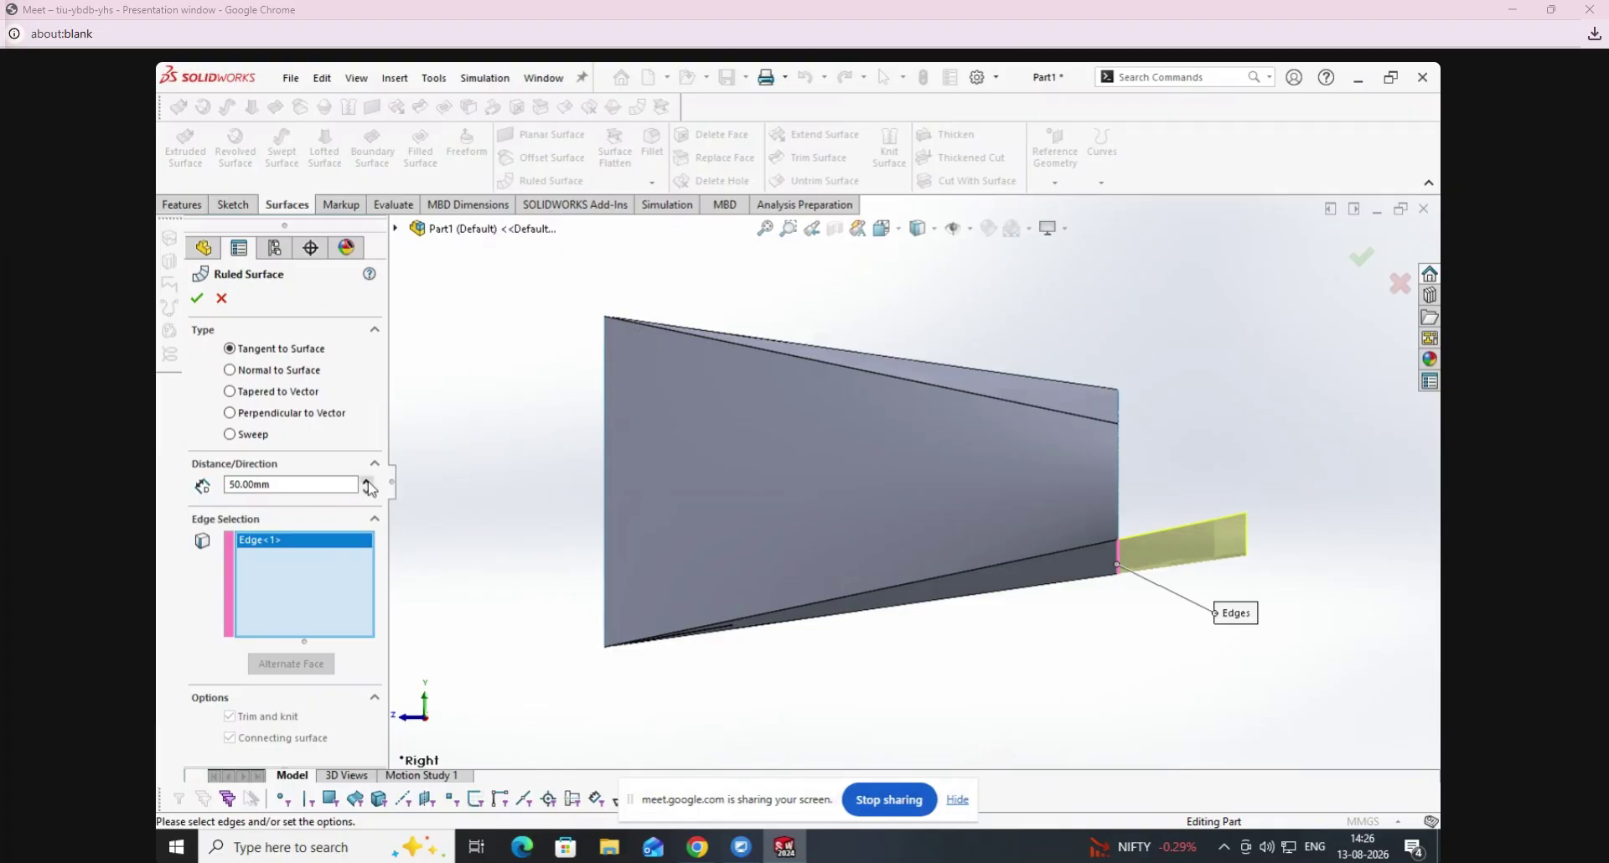
click(367, 481)
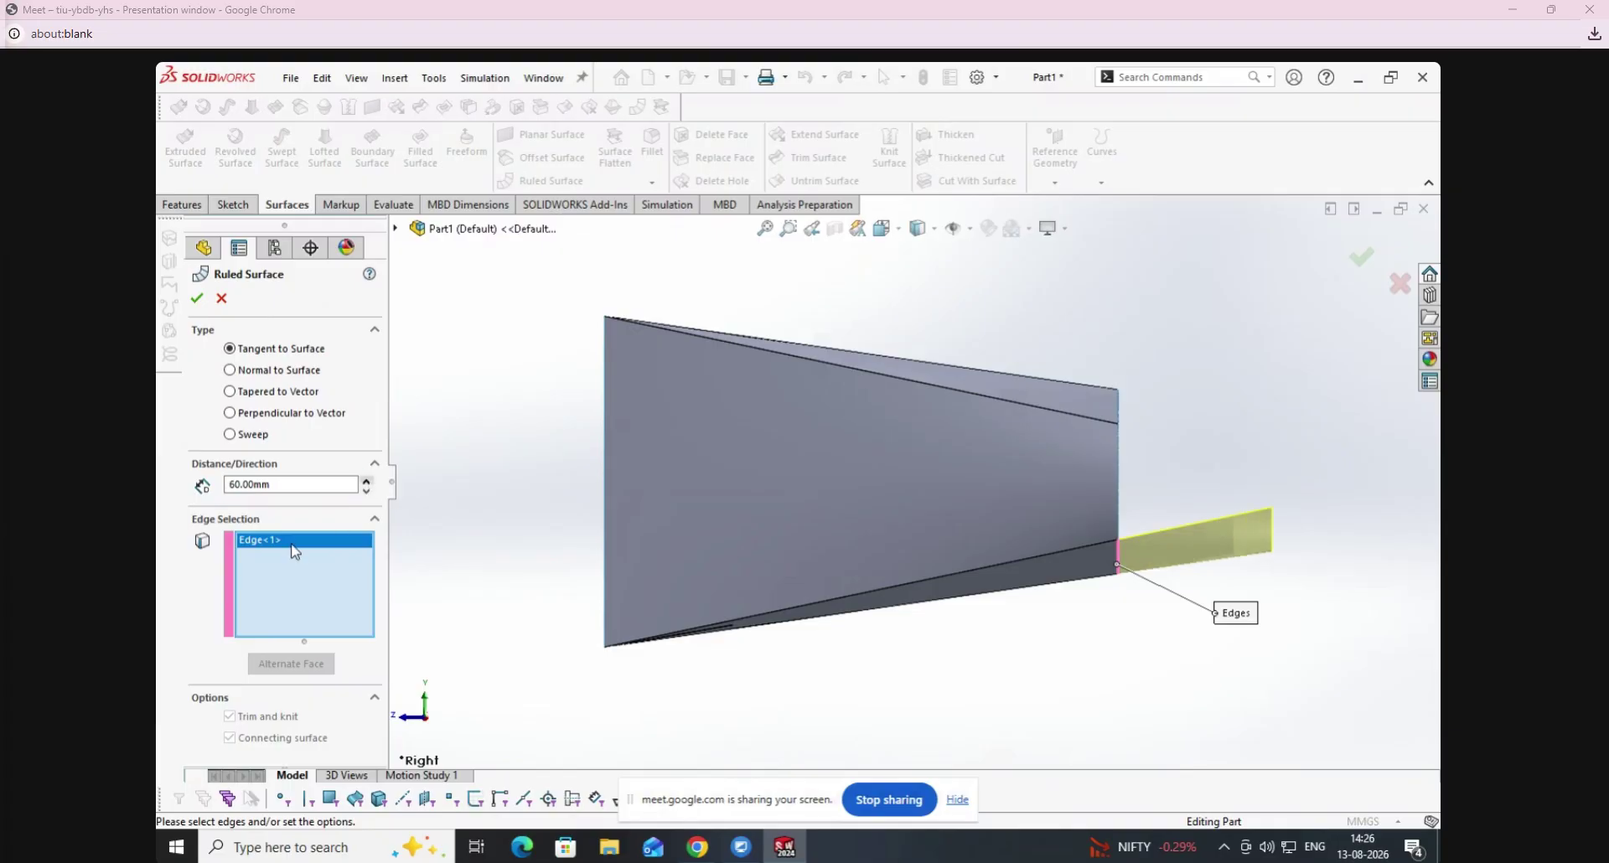
Try adding the opposite arc edge, remove it from the selection, and create the tangent ruled surface from the first edge only.
click(1120, 408)
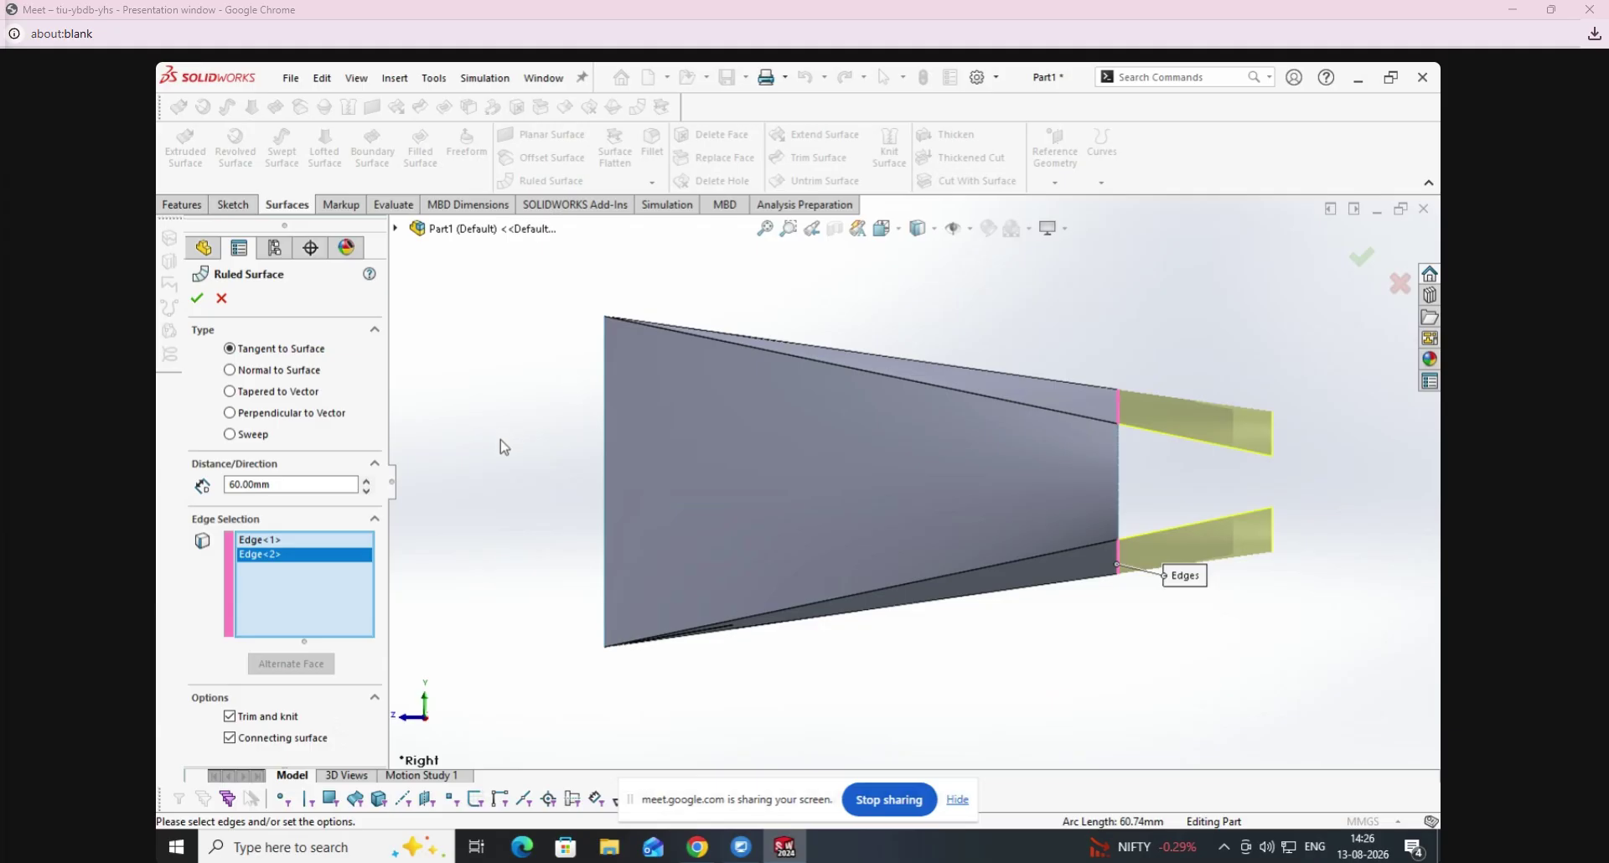
right_click(289, 554)
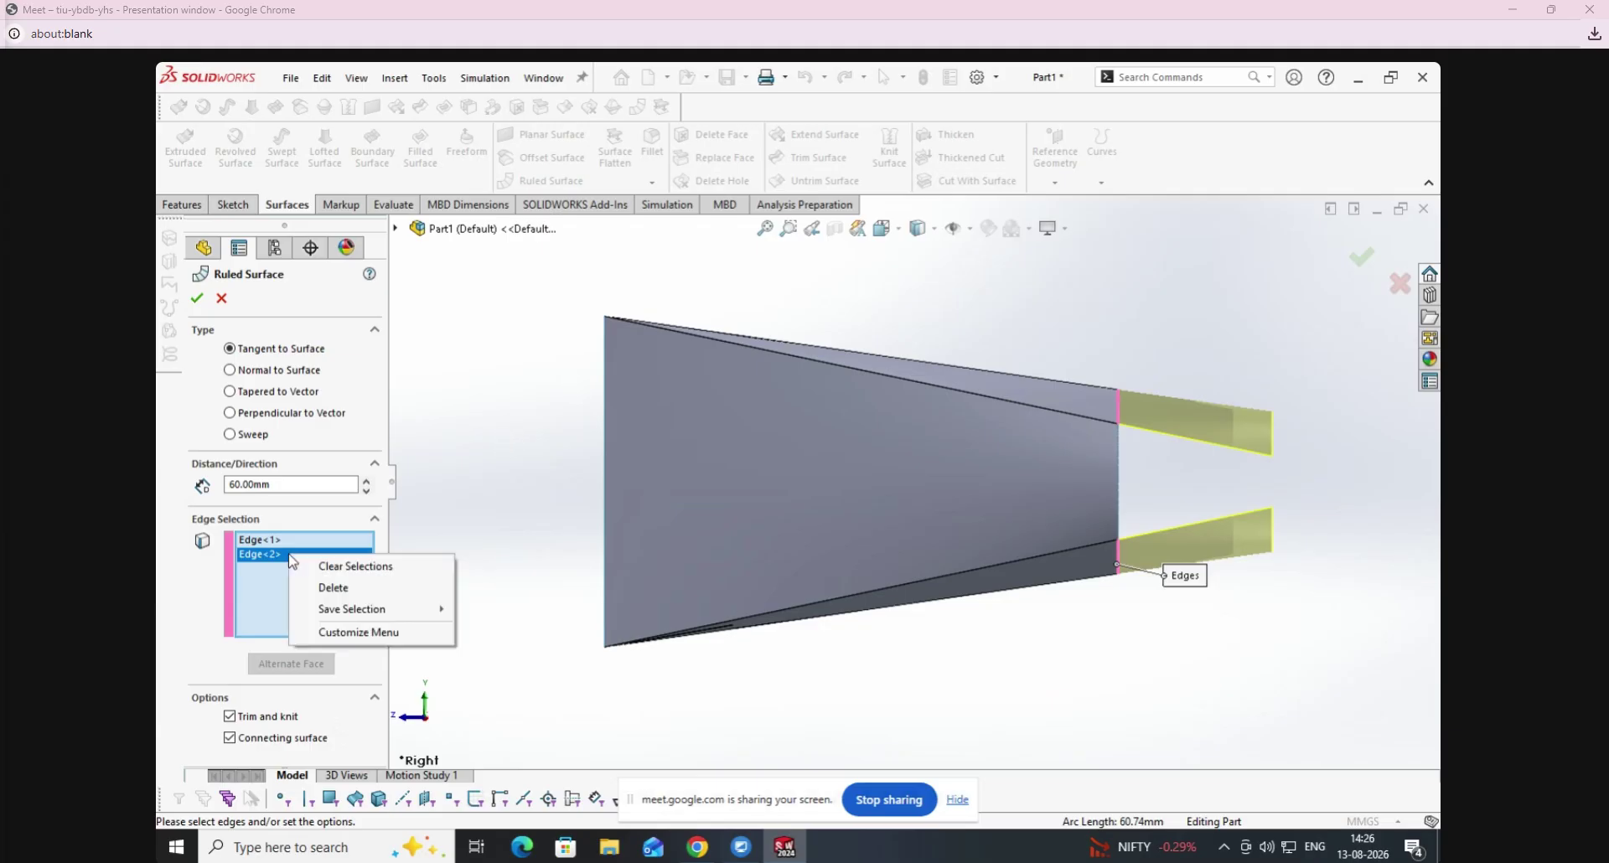
click(333, 587)
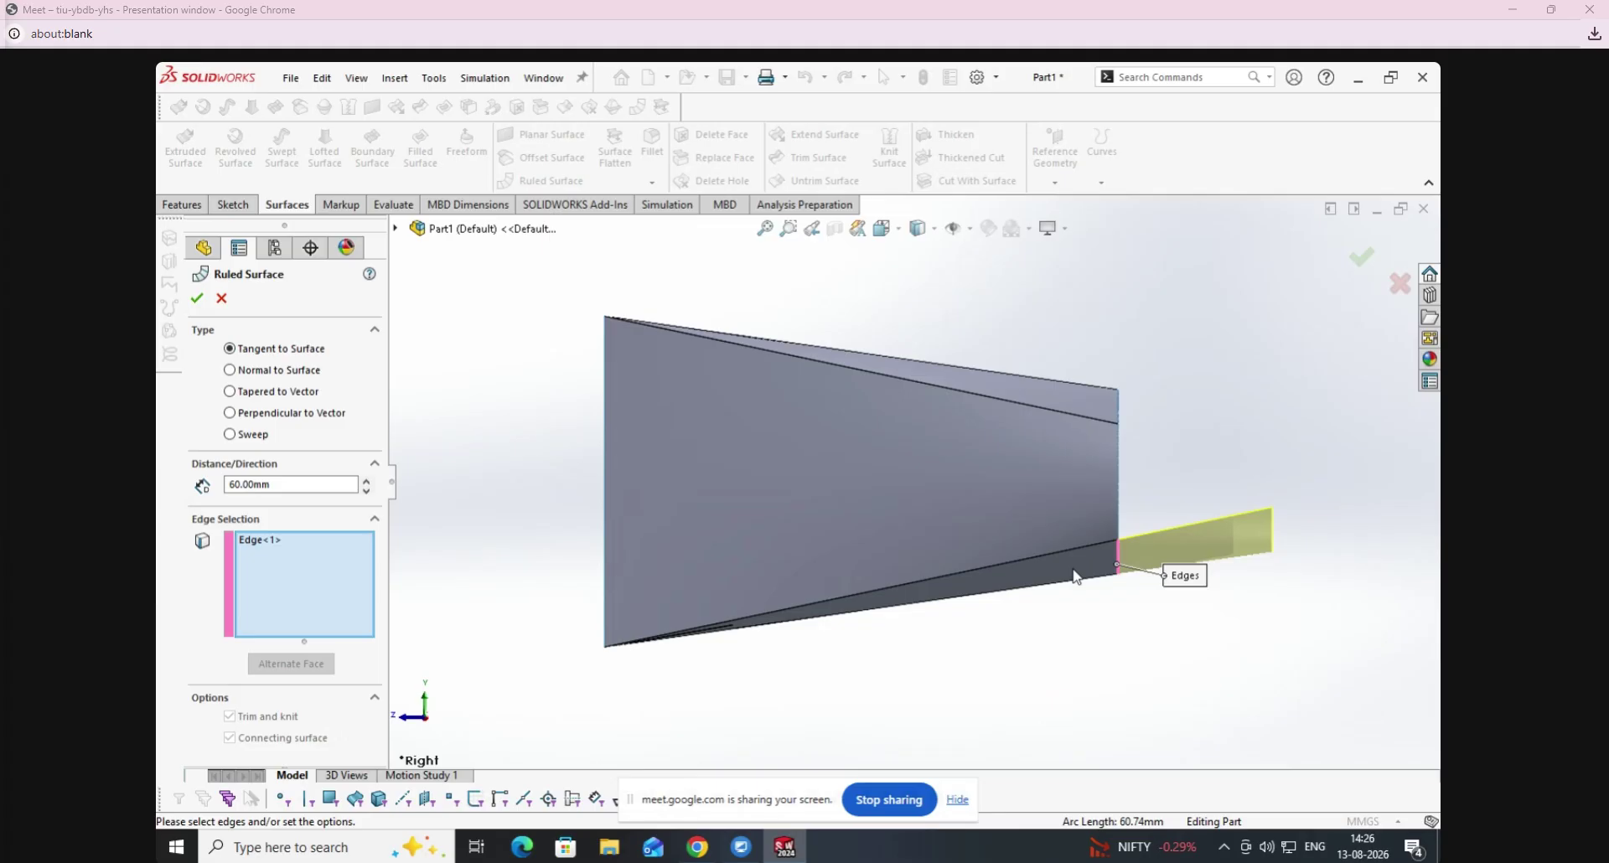
click(197, 299)
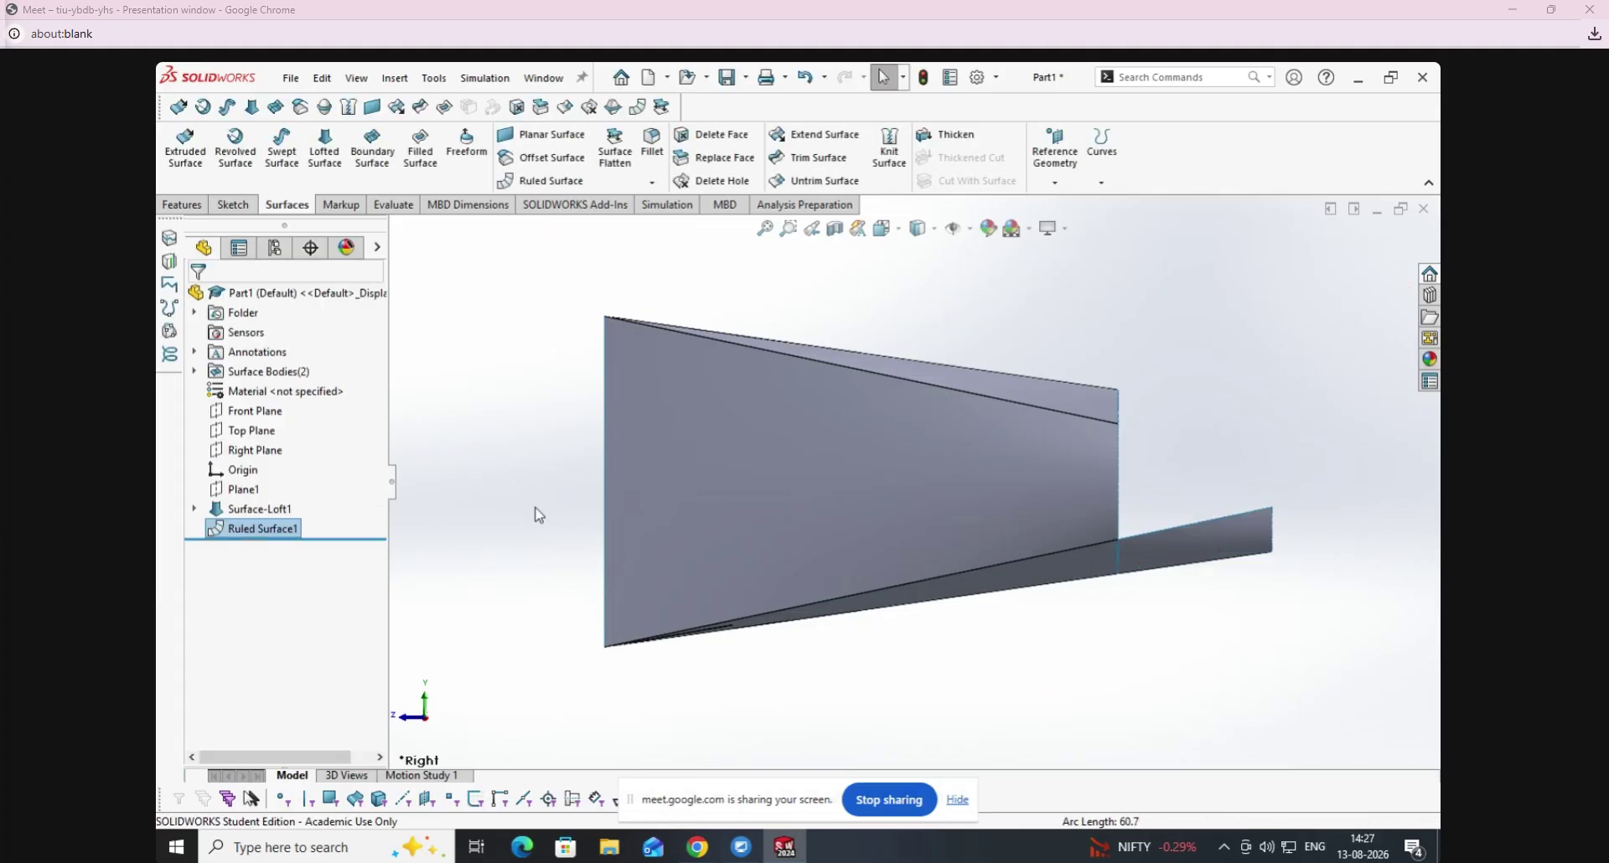
Start a second ruled surface of type Normal to Surface on the arc edge opposite the first ruled surface.
click(543, 183)
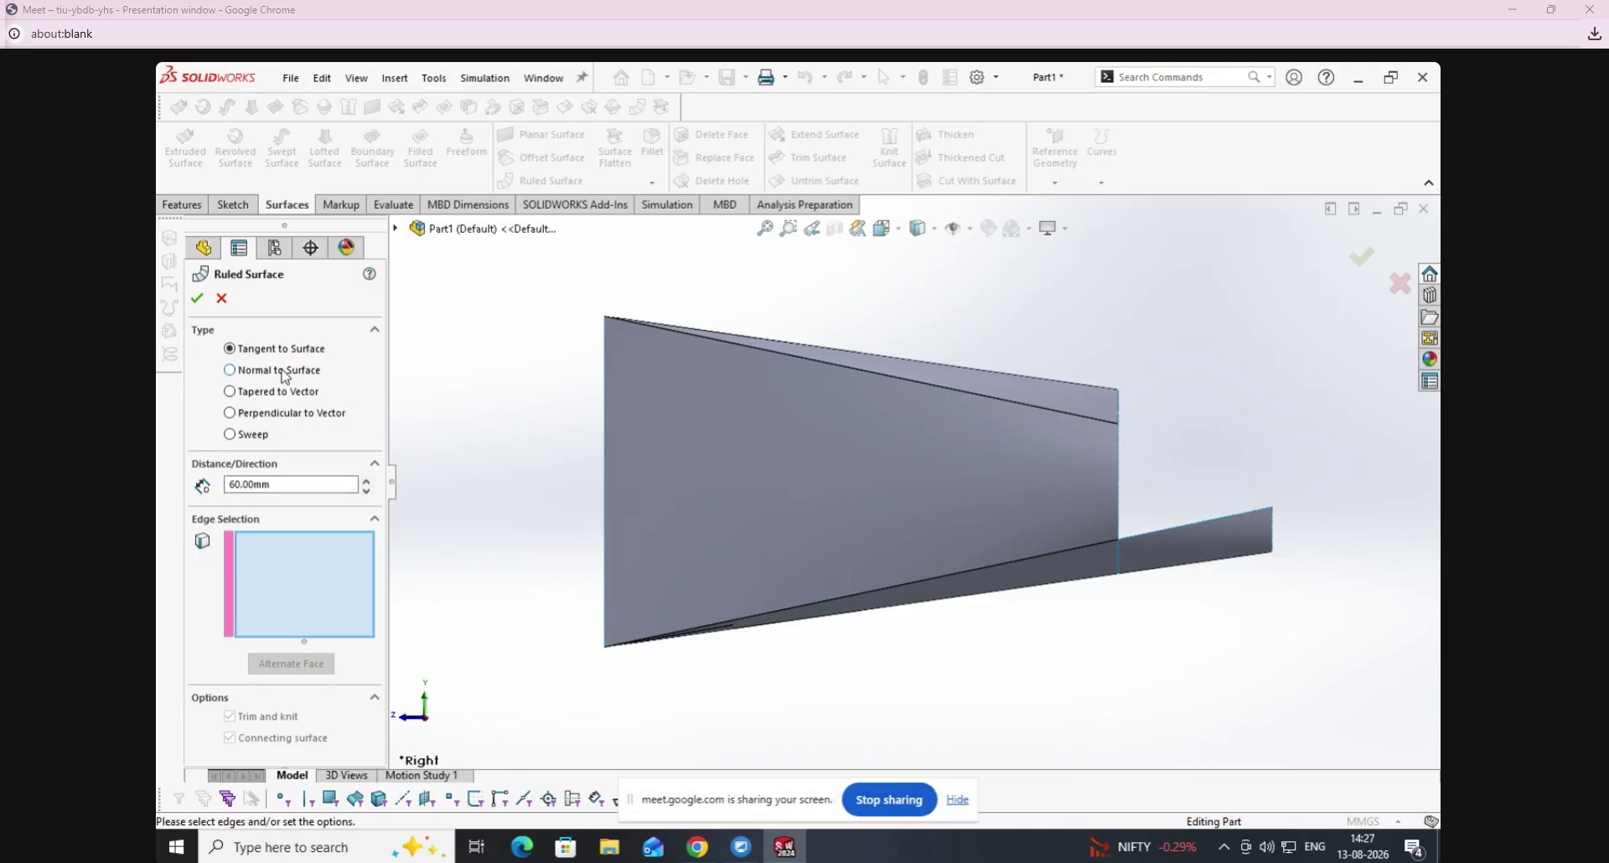
click(284, 373)
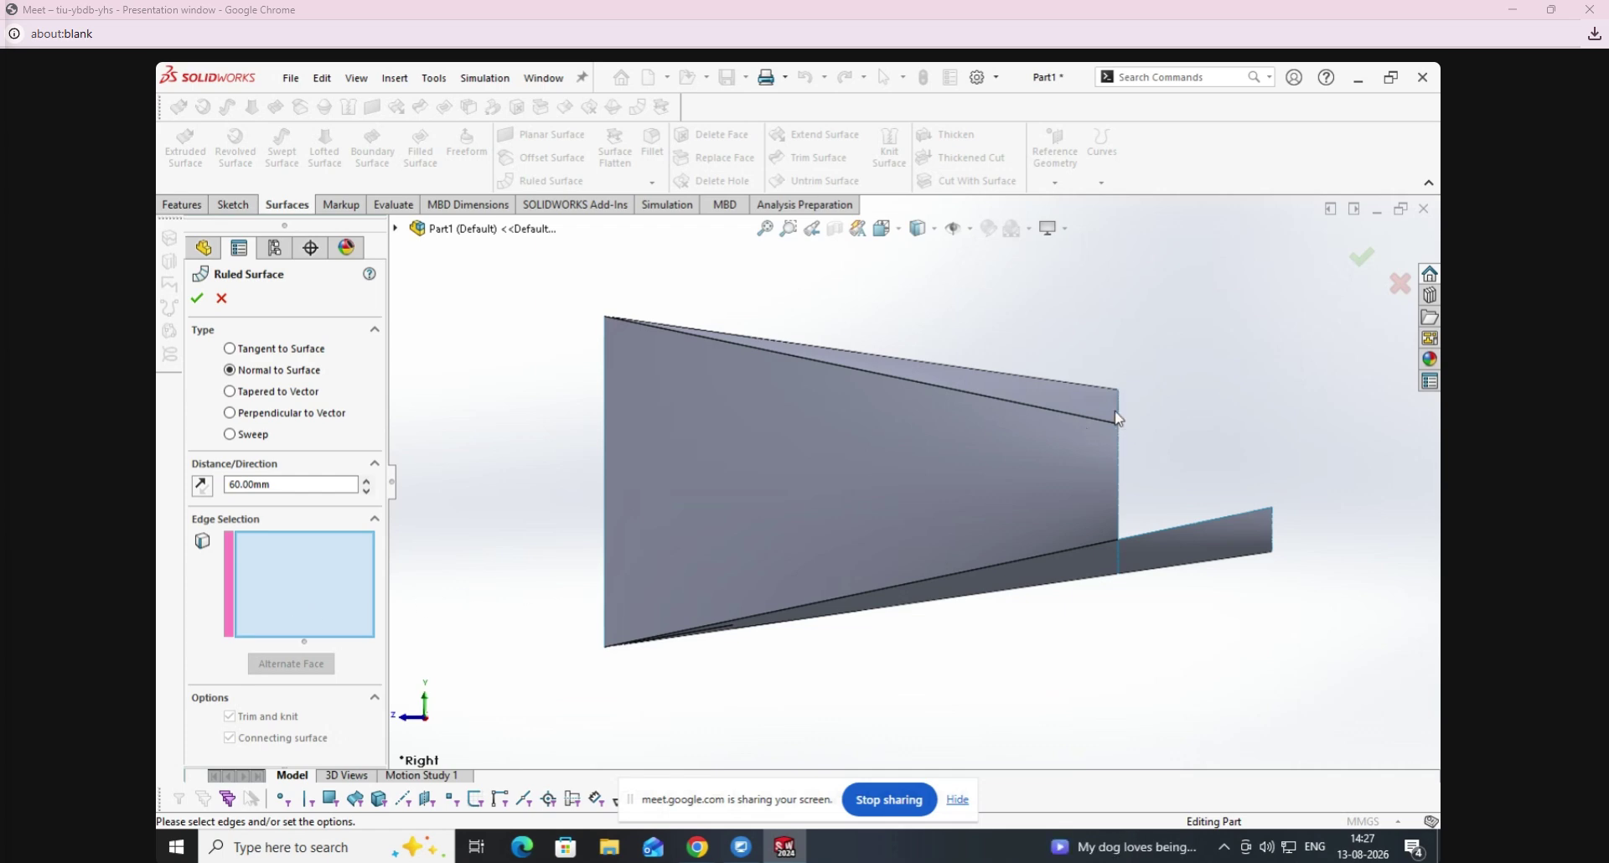
click(1120, 419)
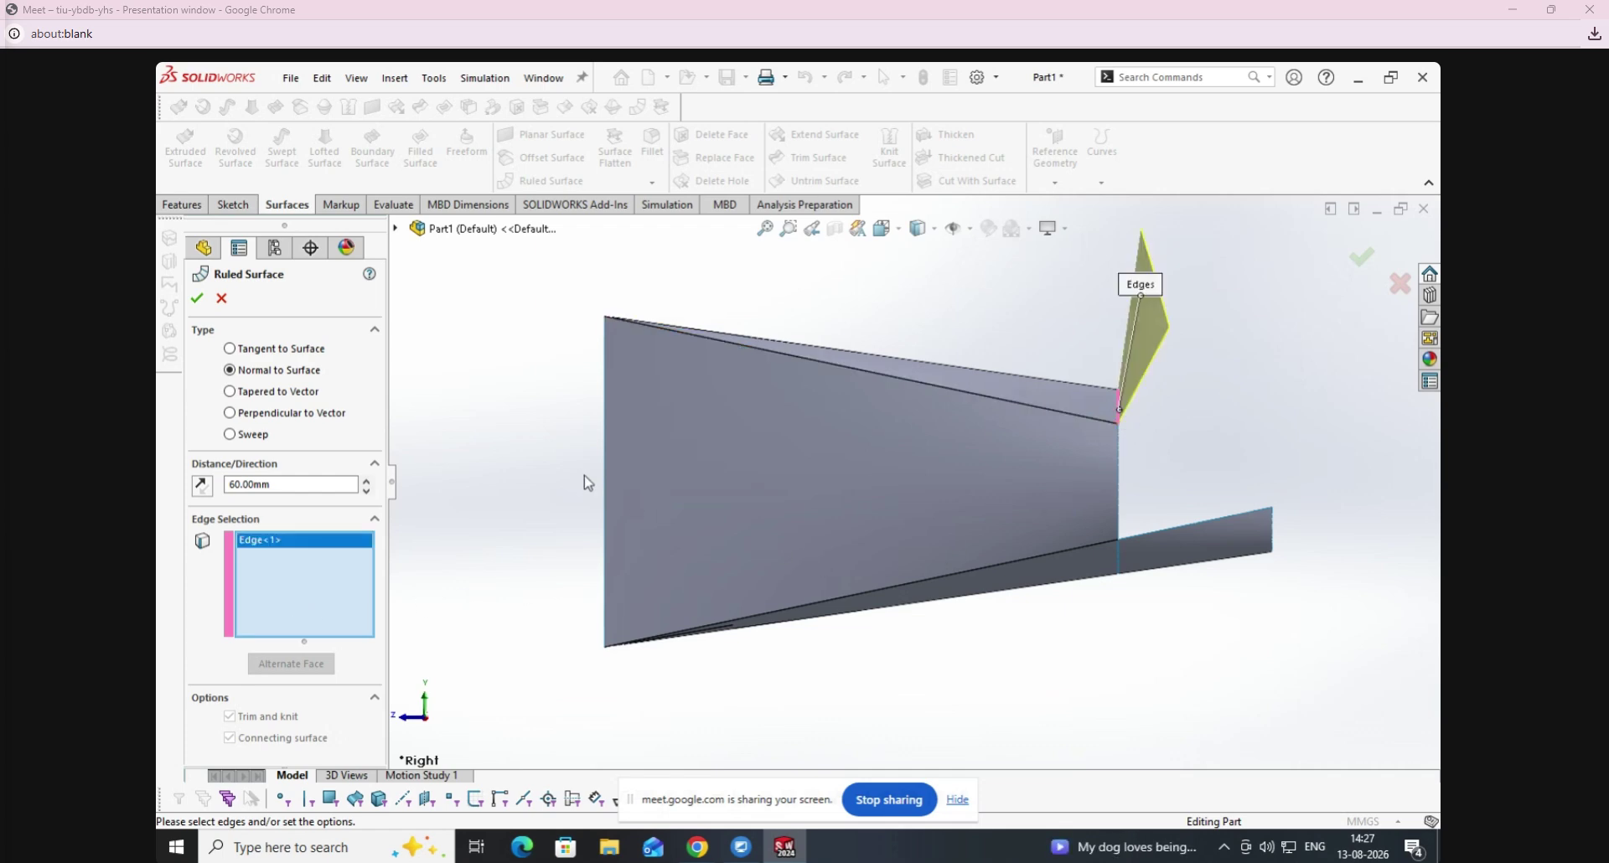
click(883, 228)
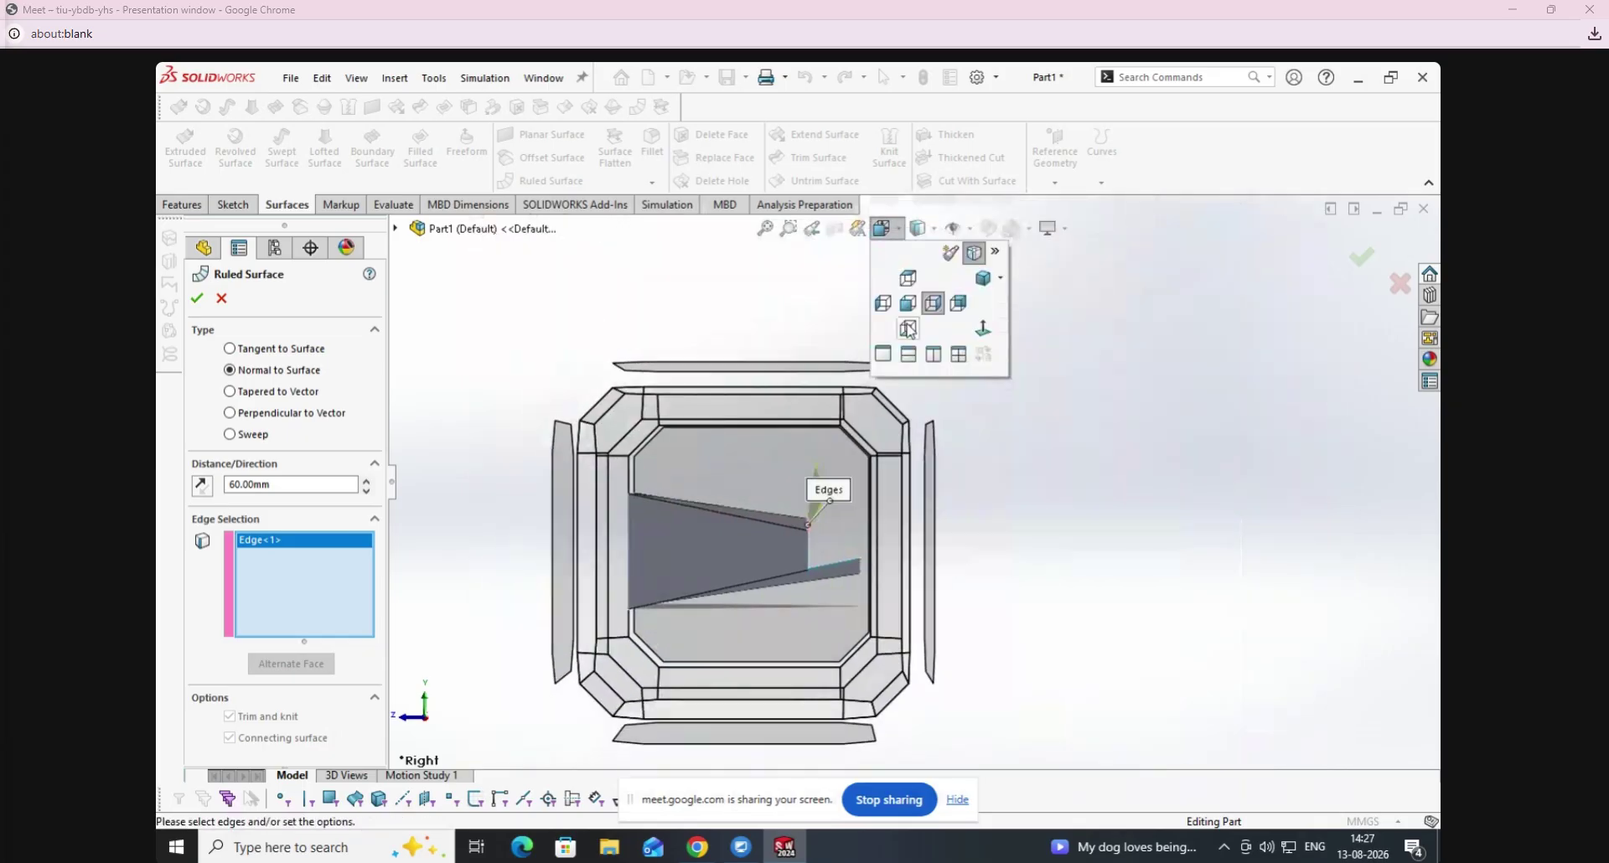
click(908, 304)
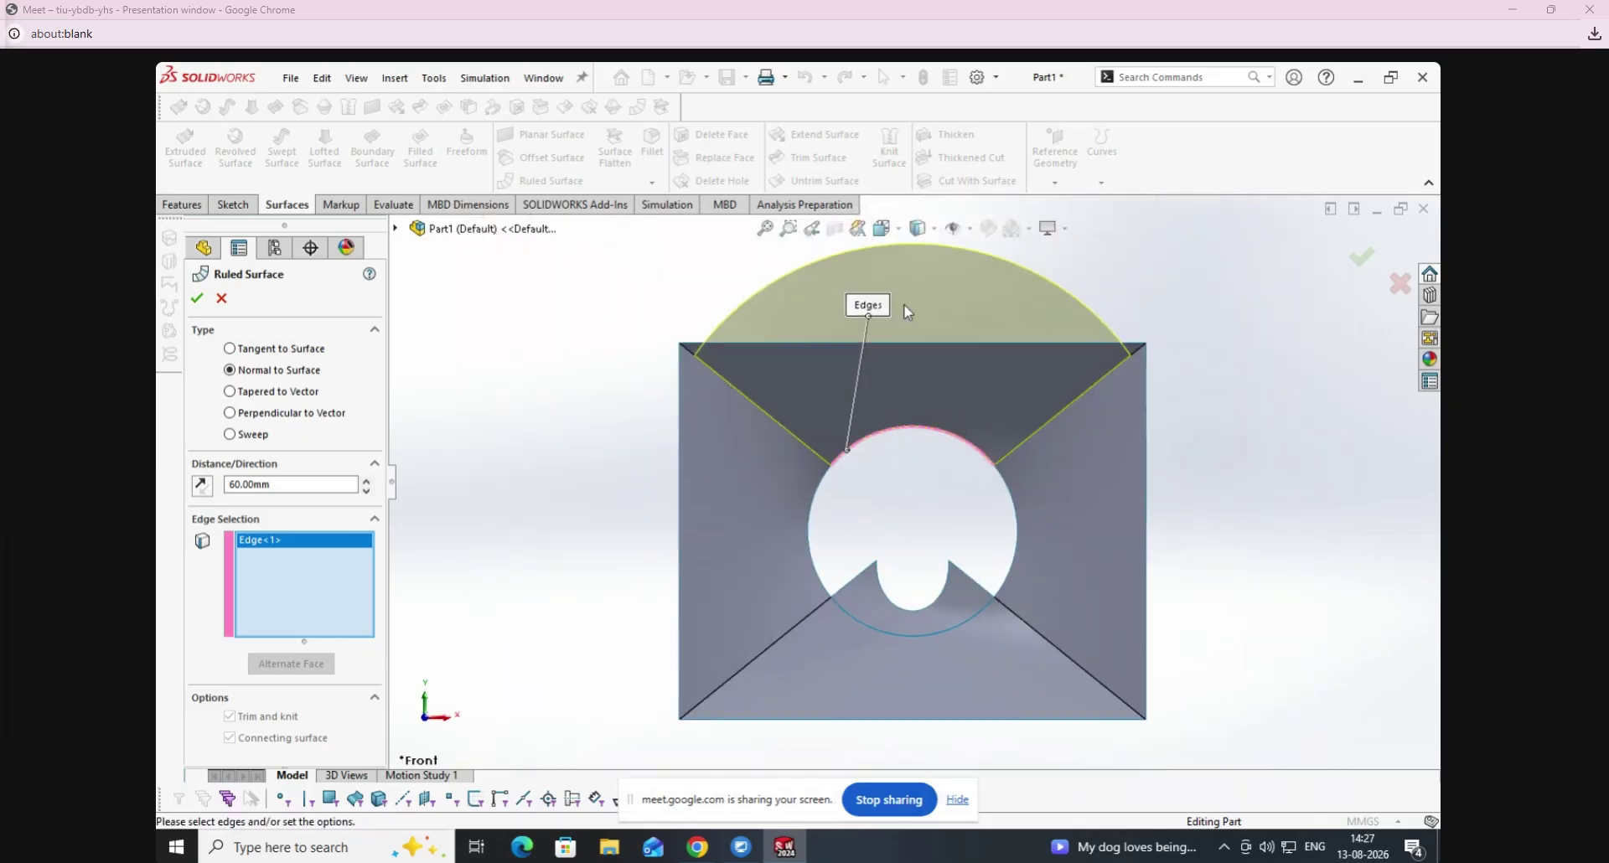
click(887, 228)
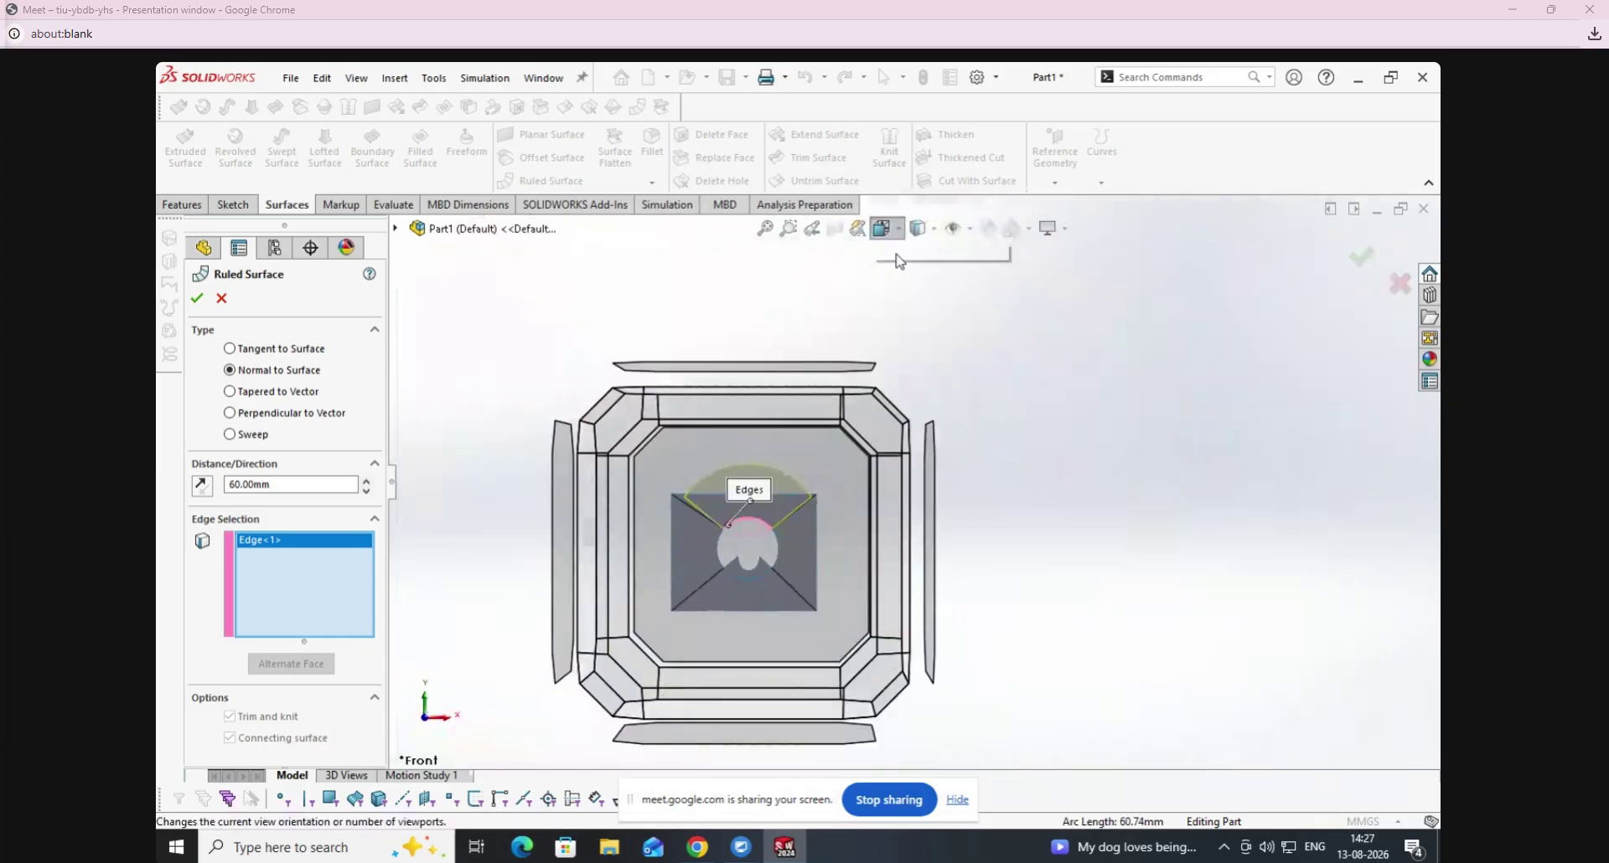
click(907, 281)
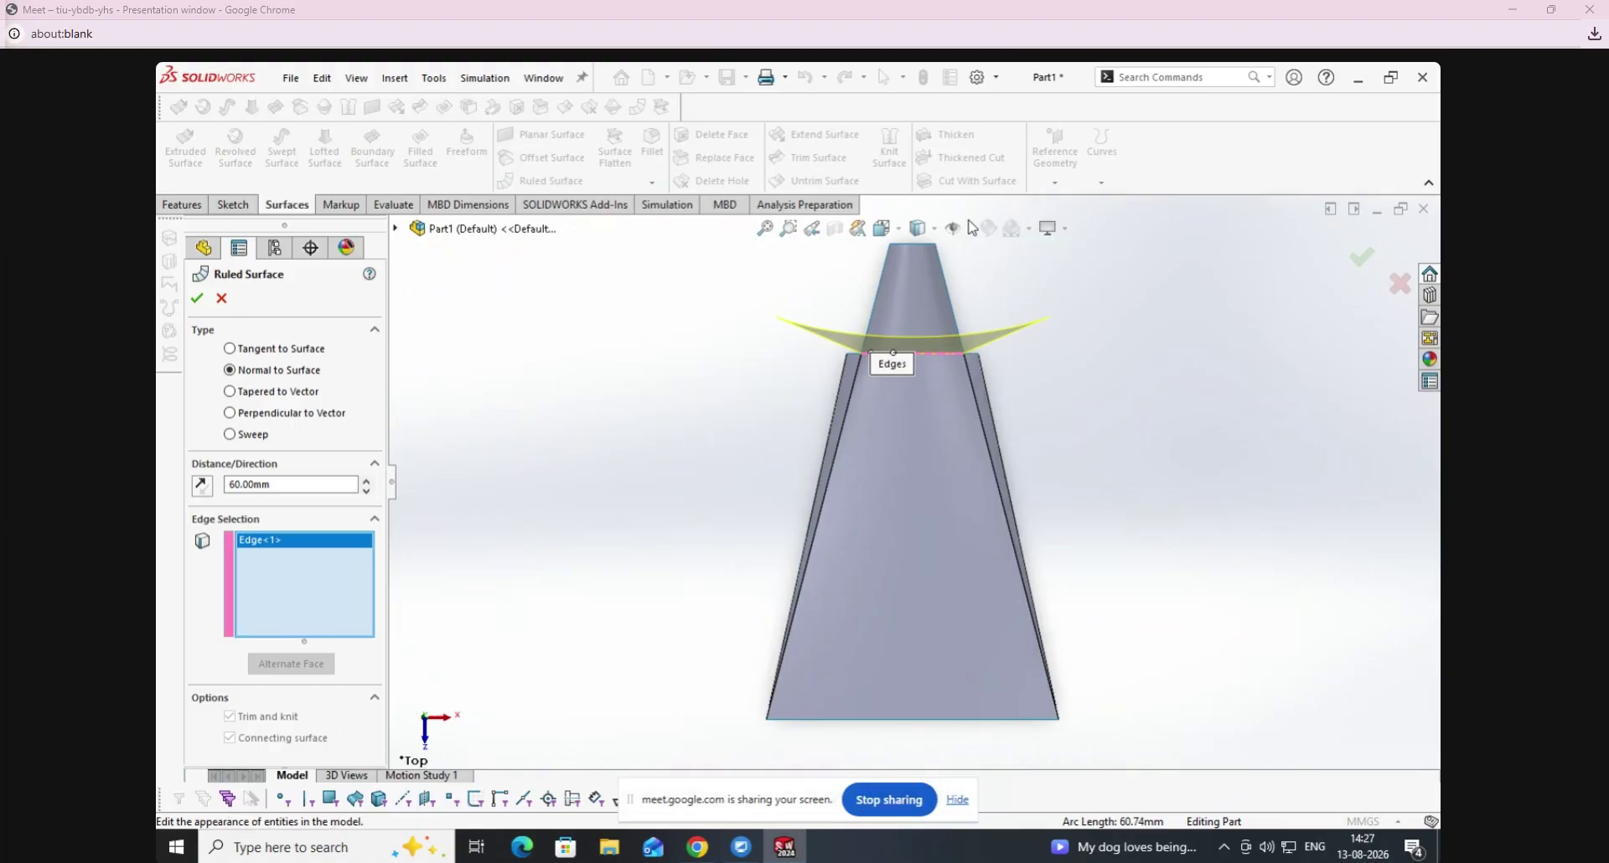
click(887, 228)
click(889, 304)
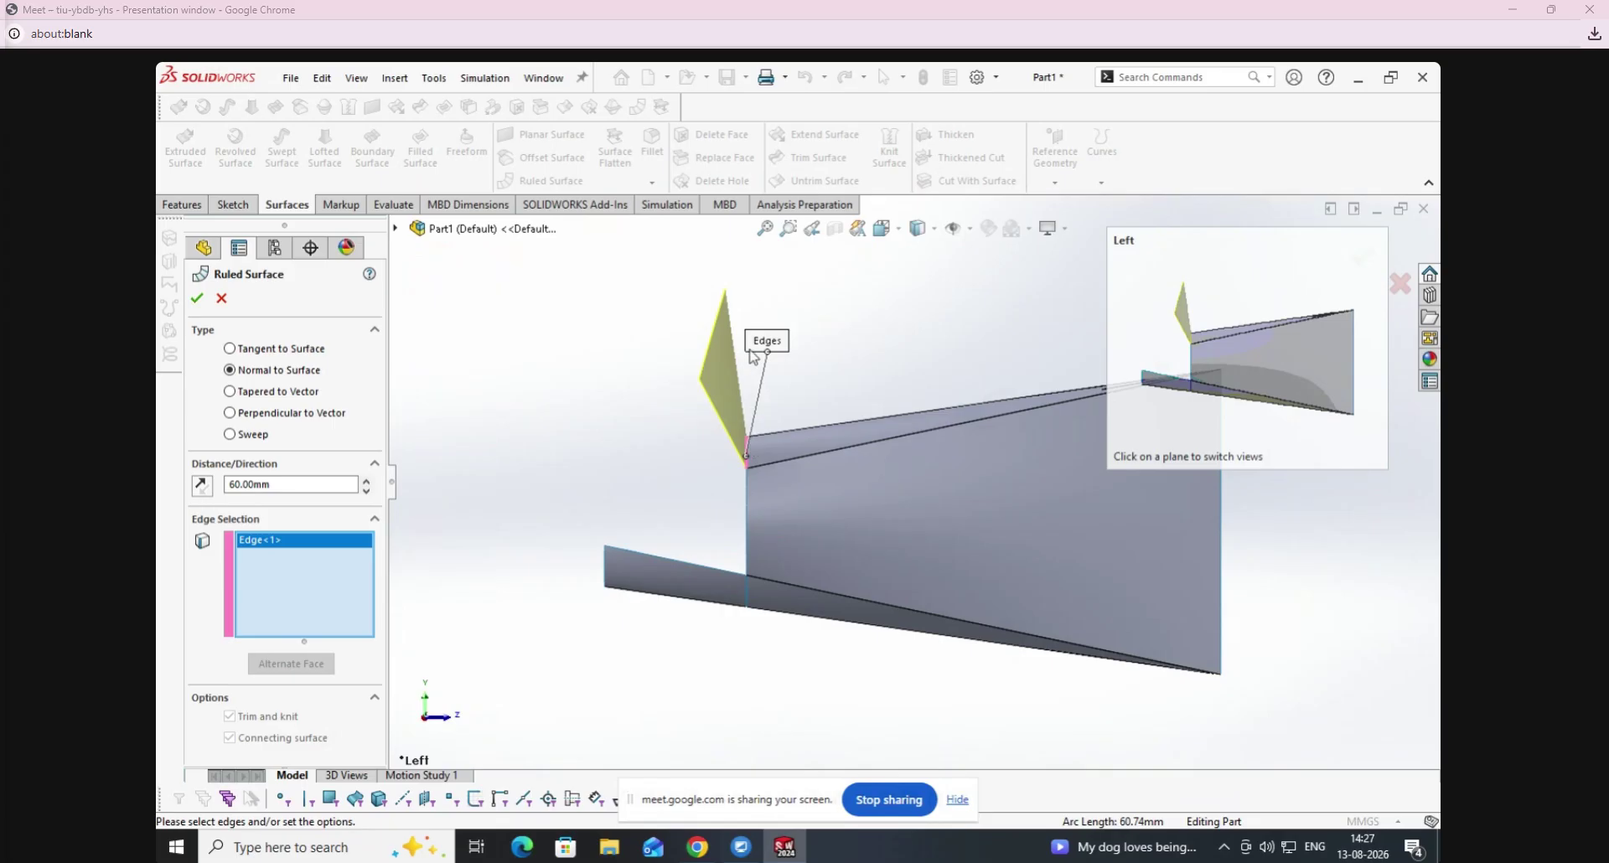
Try the normal ruled surface at smaller distances such as 20 mm and 30 mm, reversing its direction back and forth.
click(367, 491)
click(367, 491)
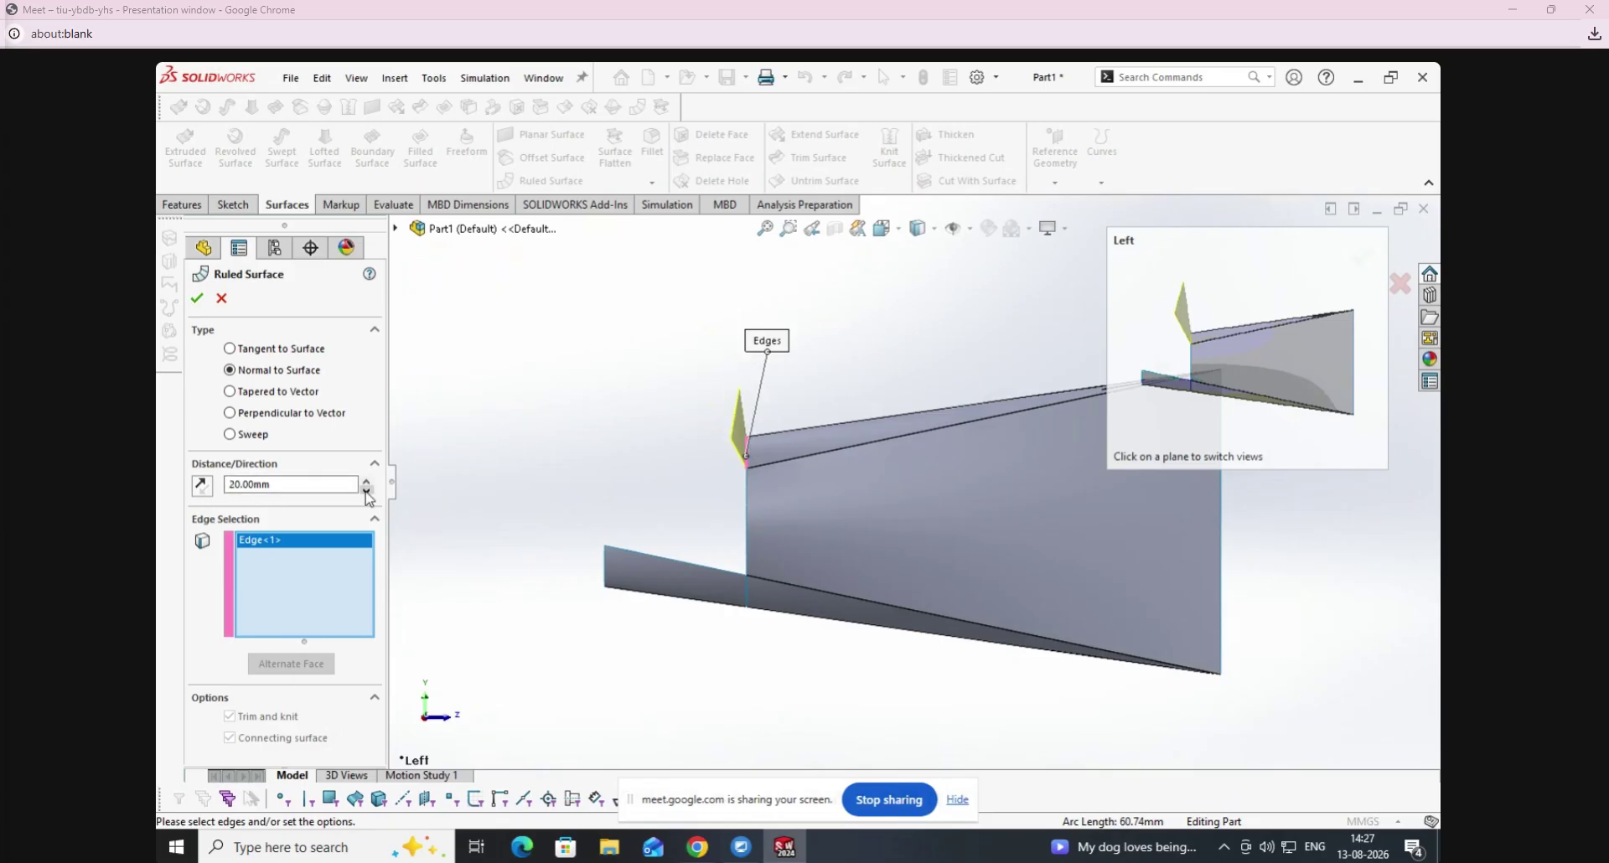
click(206, 487)
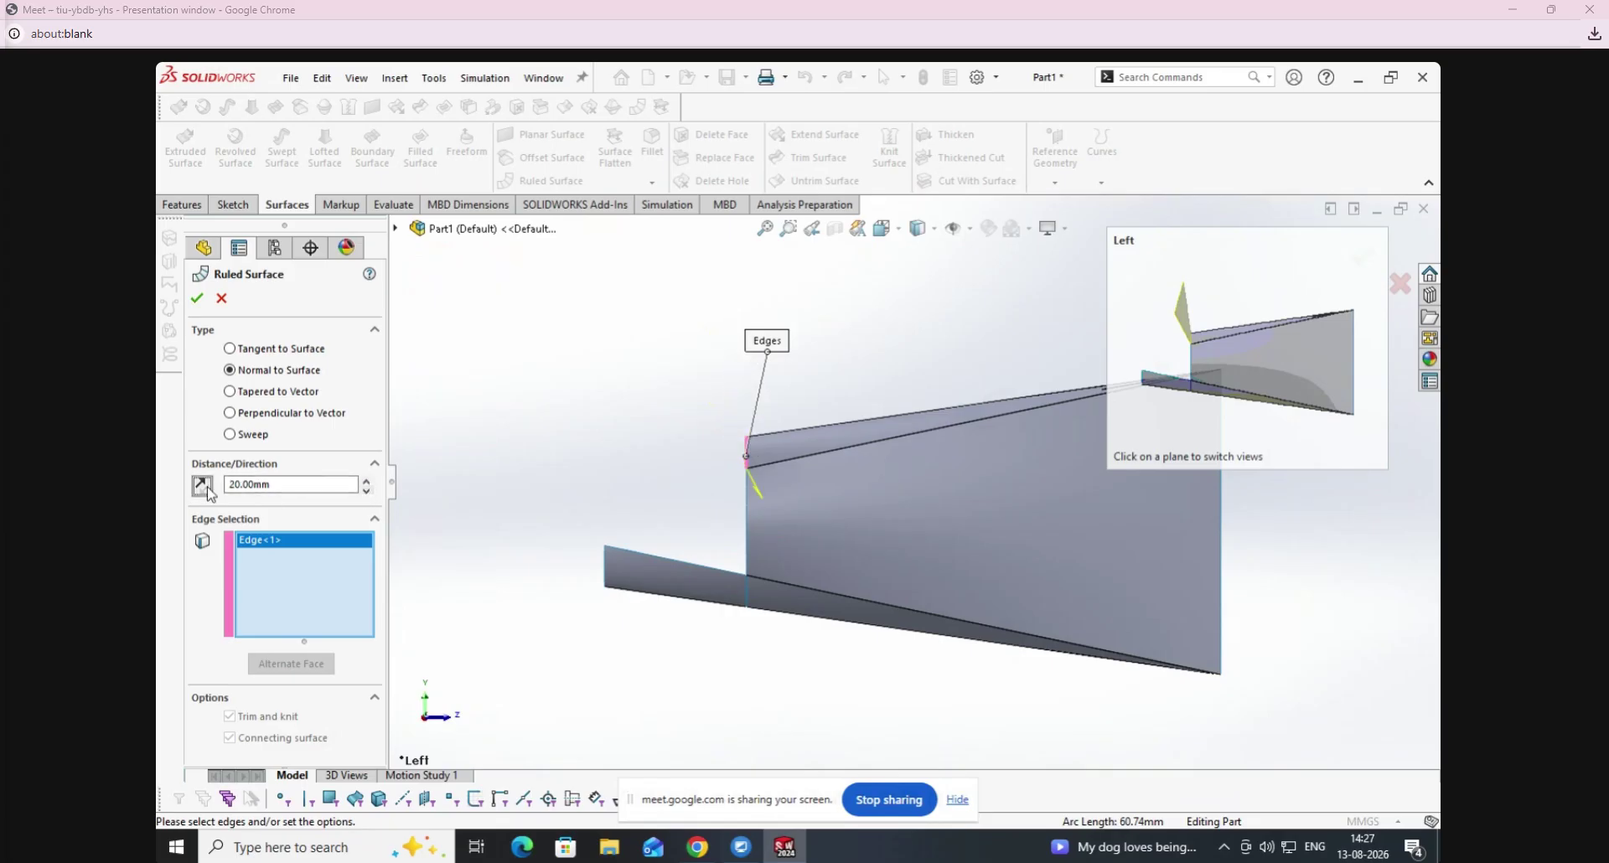
click(206, 487)
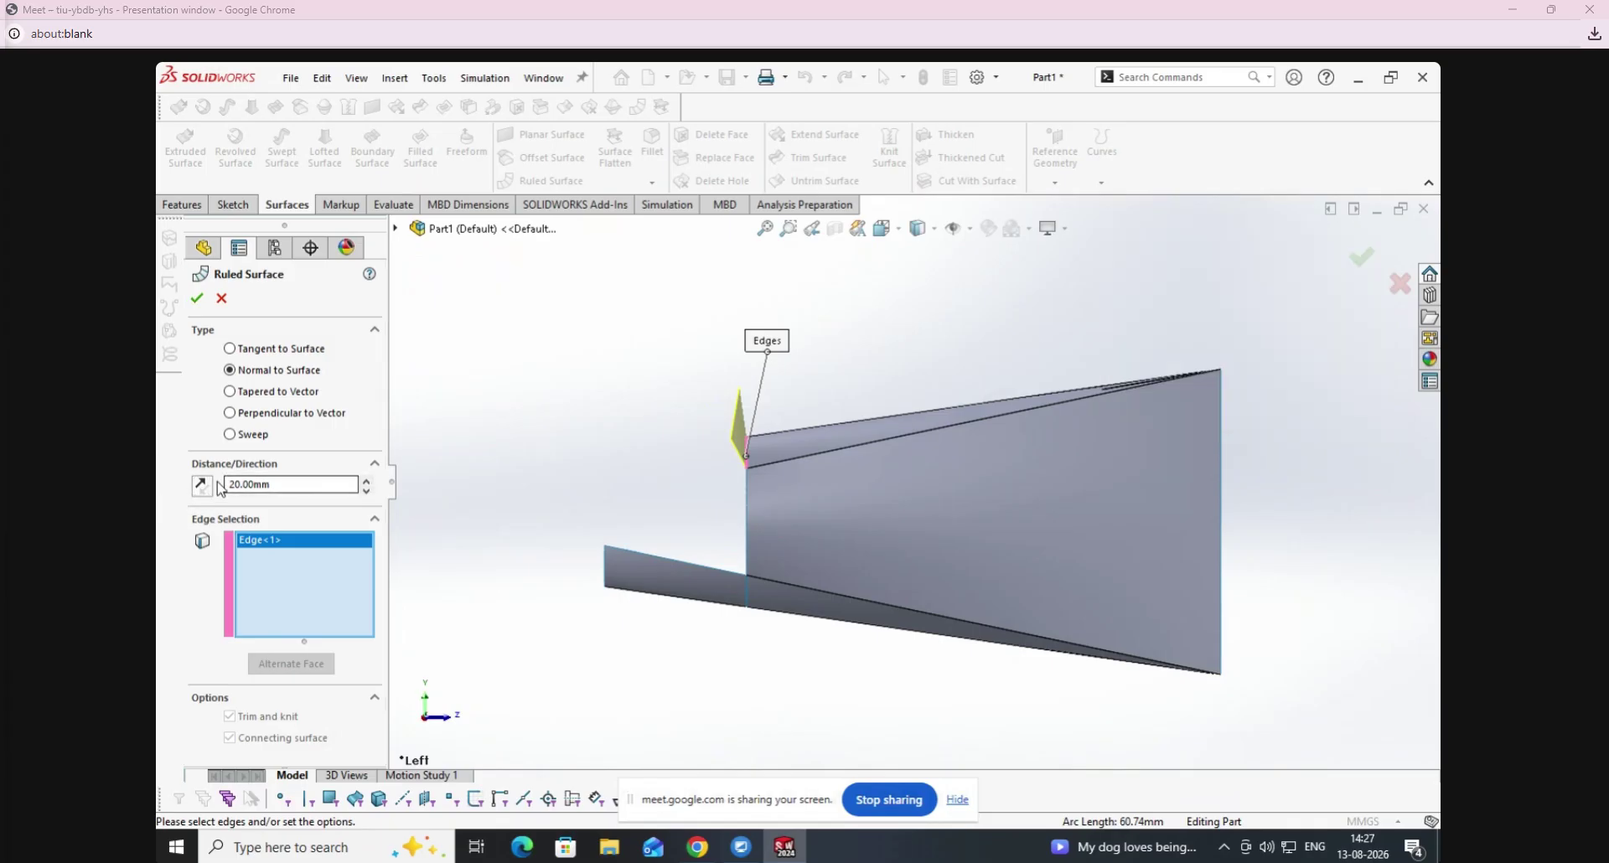
click(204, 486)
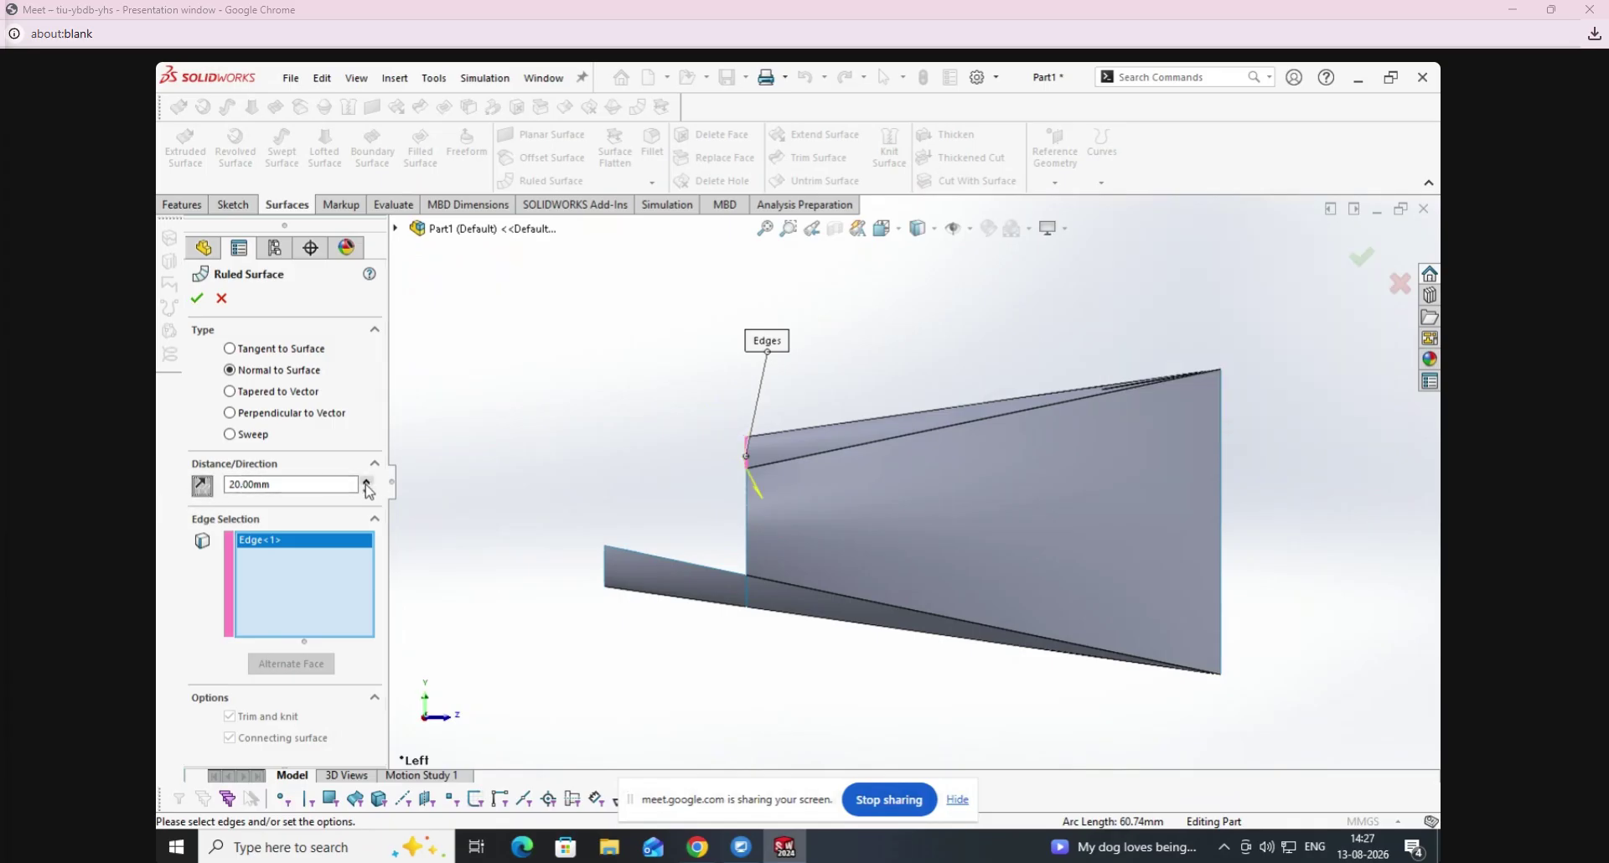
click(367, 481)
click(366, 492)
click(367, 493)
click(202, 487)
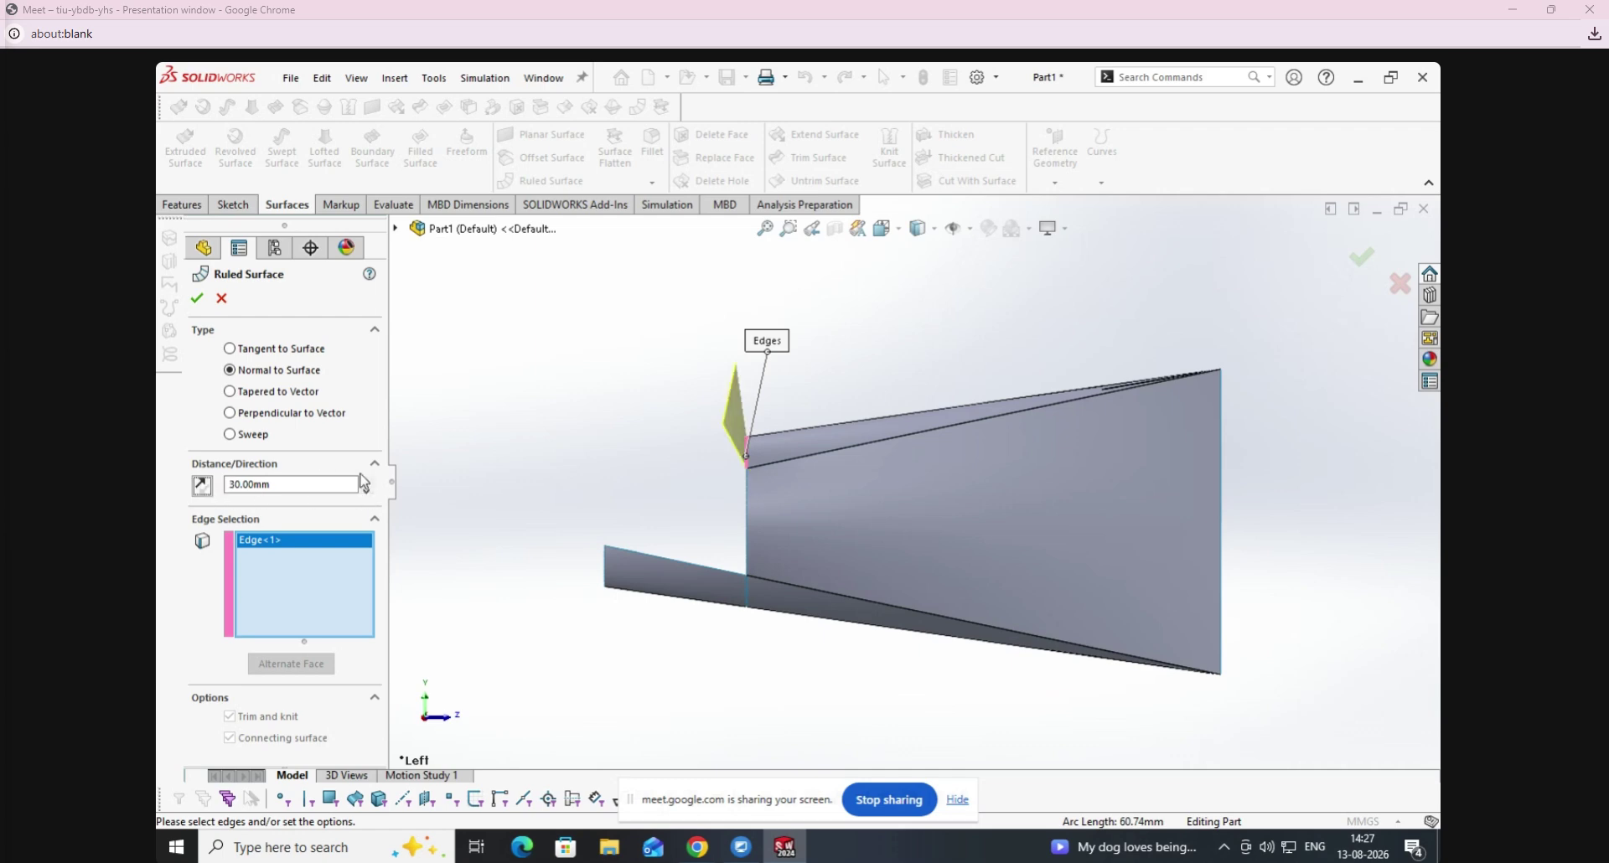
Set the normal ruled surface's distance to 80 mm.
click(367, 482)
click(367, 481)
click(367, 482)
click(367, 482)
click(368, 482)
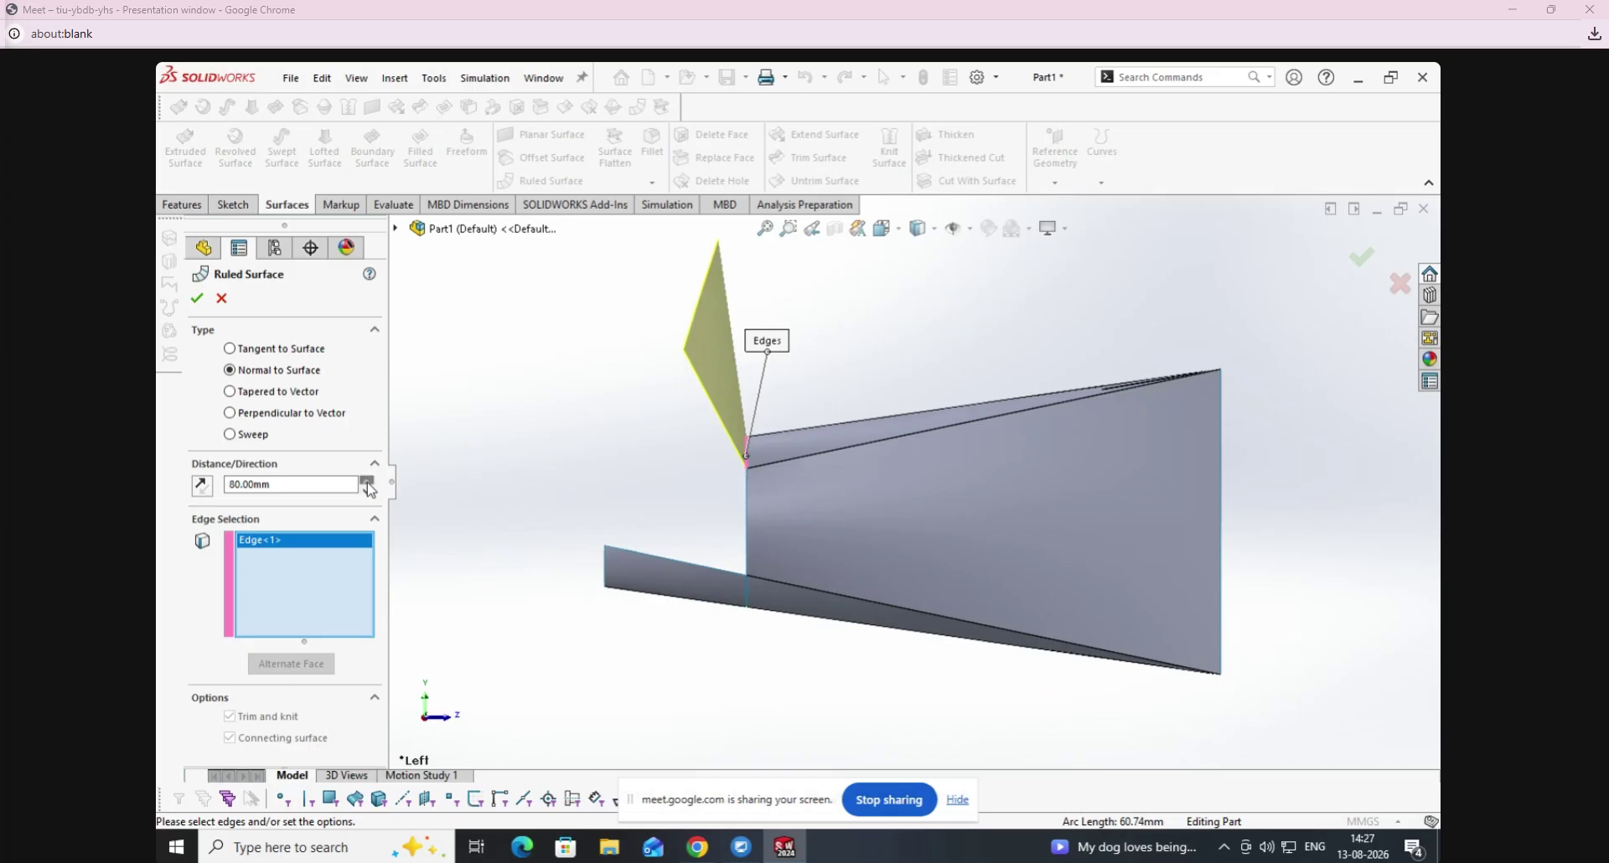
middle_drag(591, 445, 742, 551)
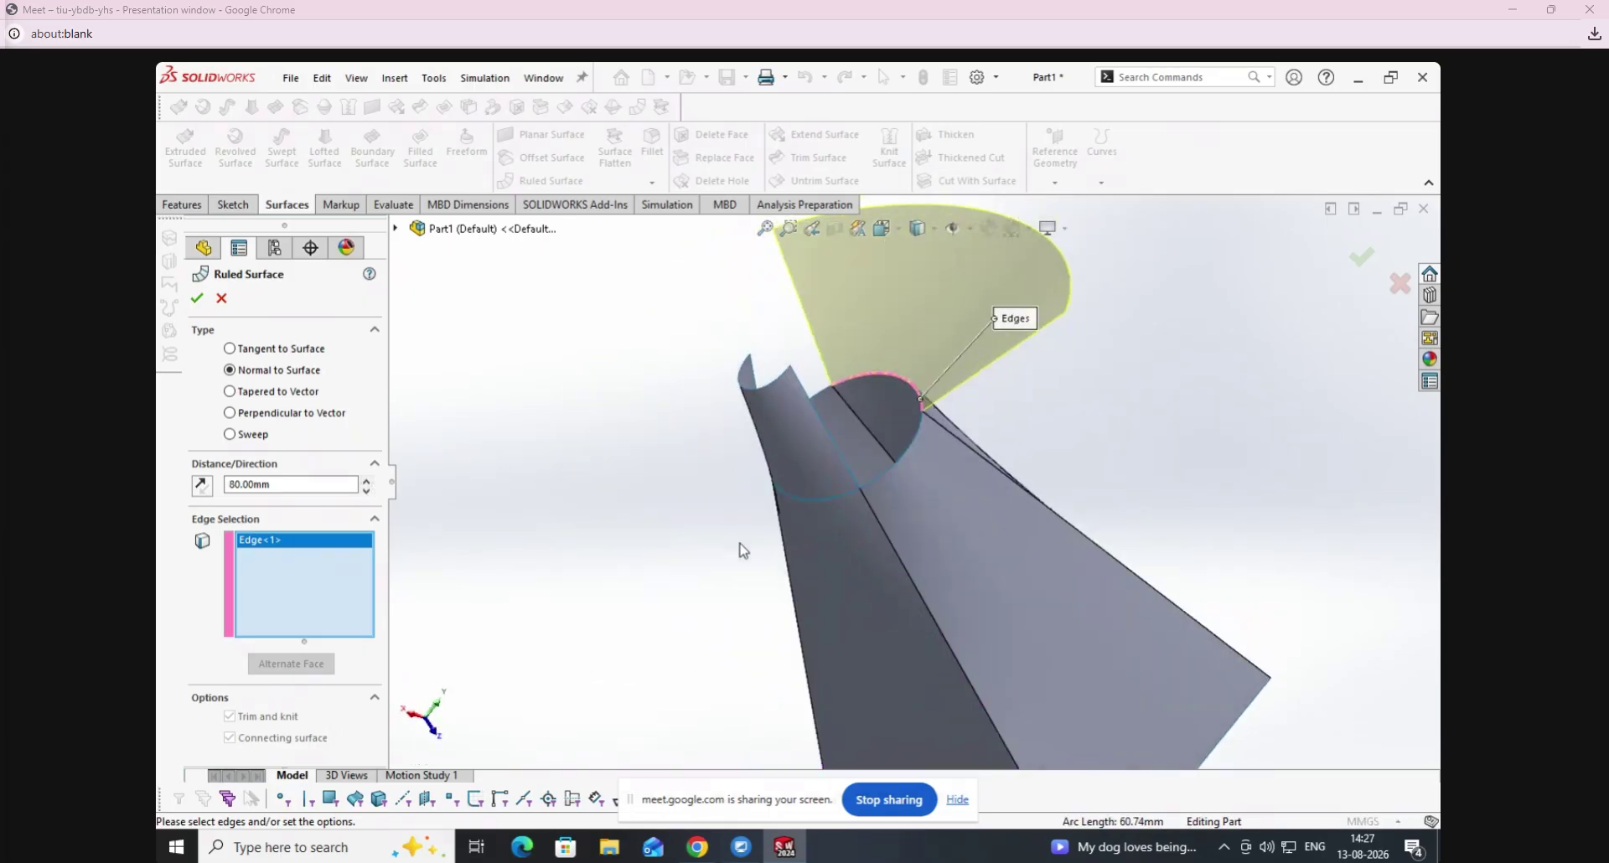
Try adding the opposite arc edge to the normal ruled surface, remove it again, and create the surface from the first edge only.
click(805, 501)
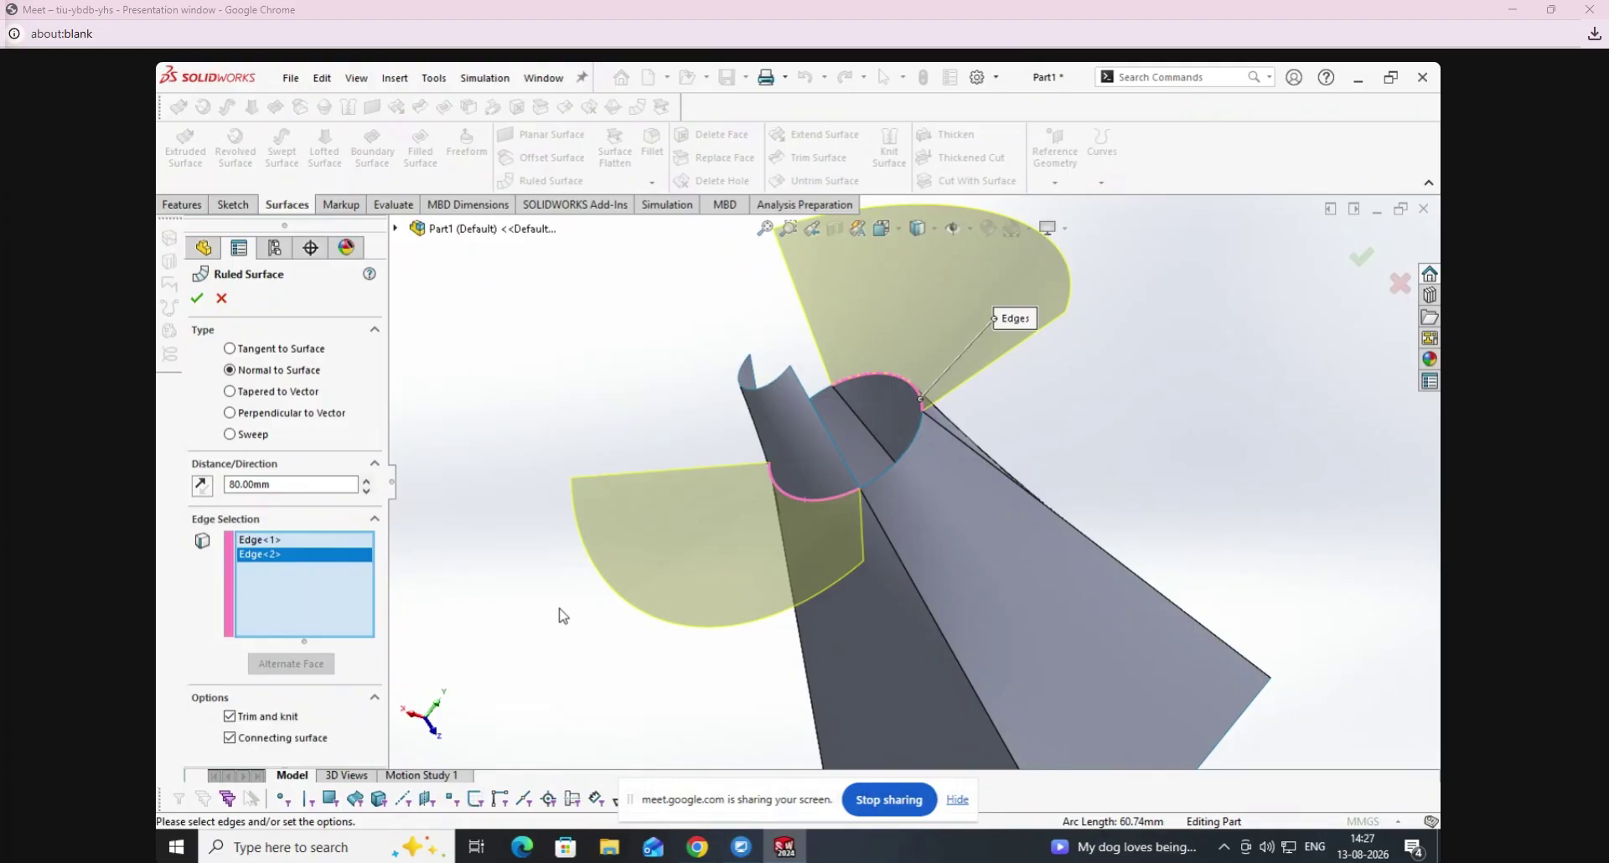
right_click(275, 555)
click(318, 584)
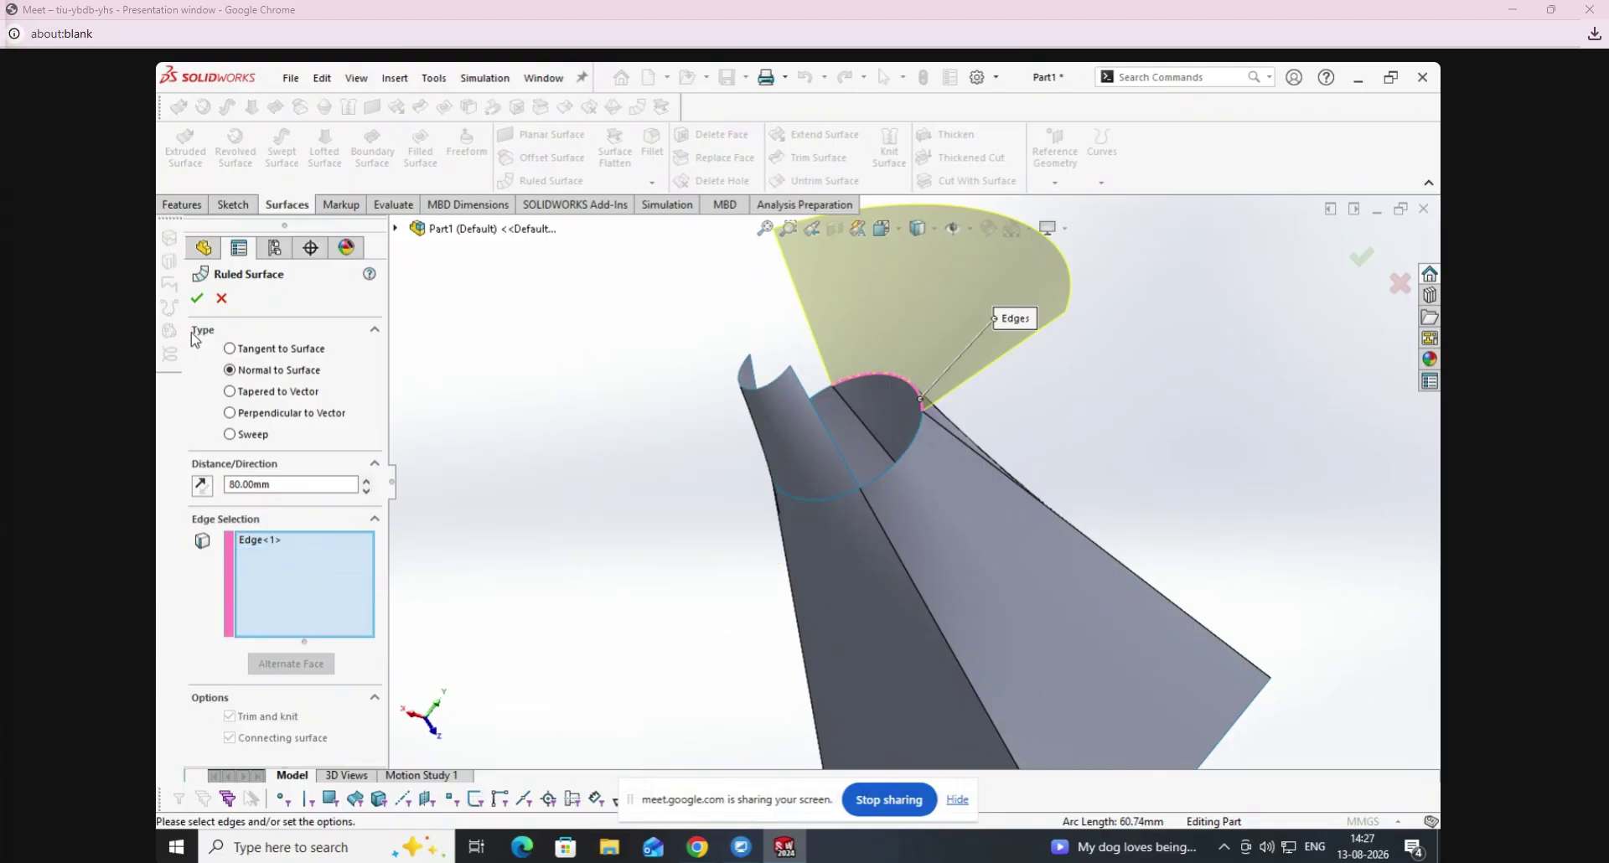
click(197, 299)
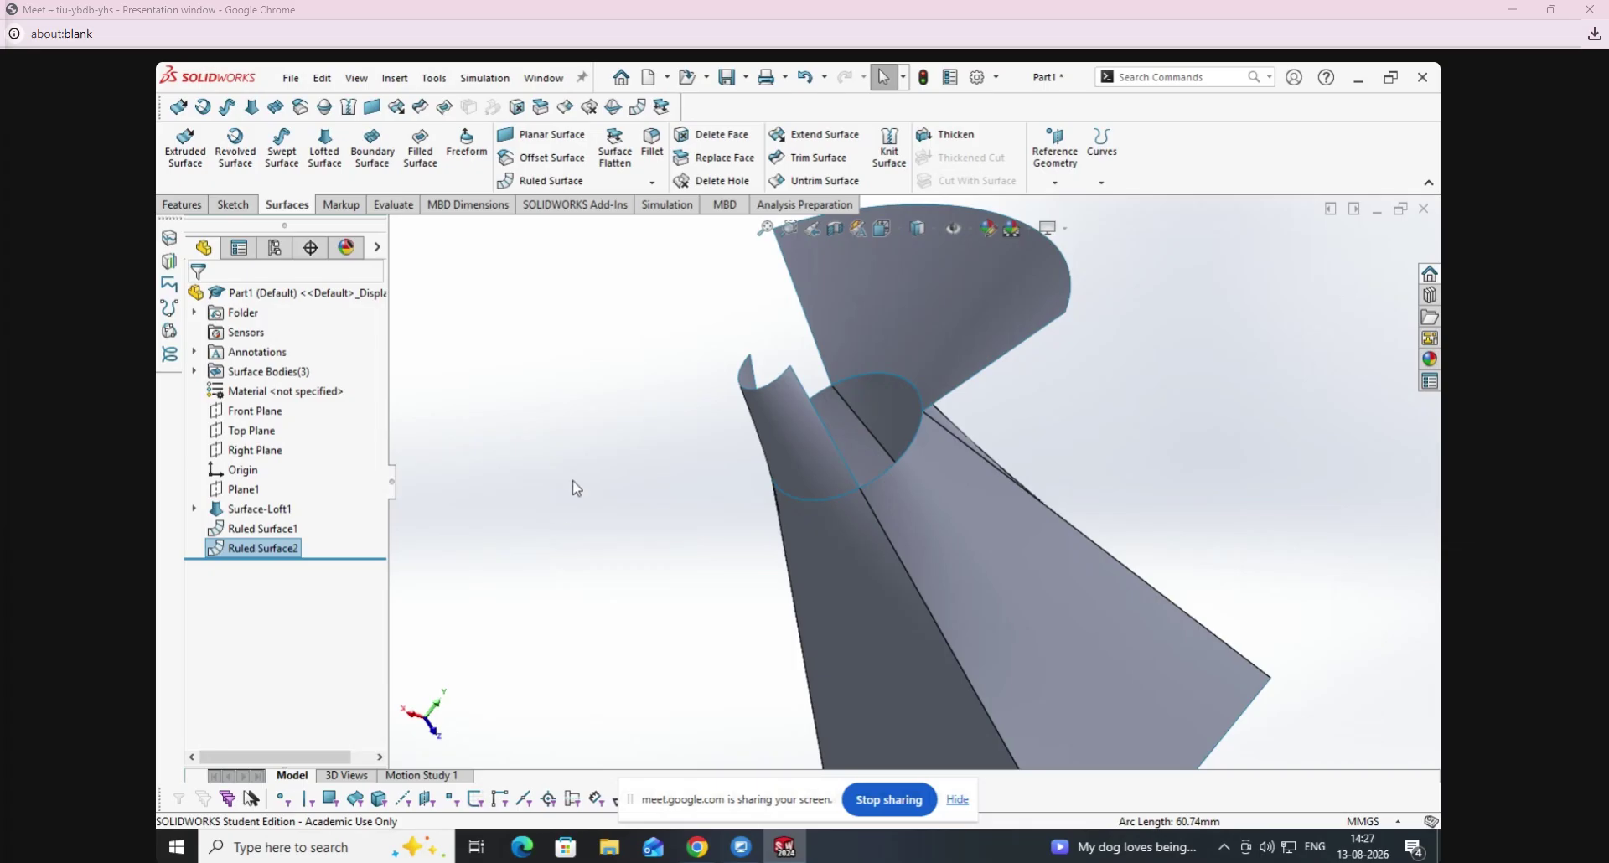
Start a third ruled surface of type Tapered to Vector on a side arc edge of the loft, with Front Plane as reference vector.
click(543, 181)
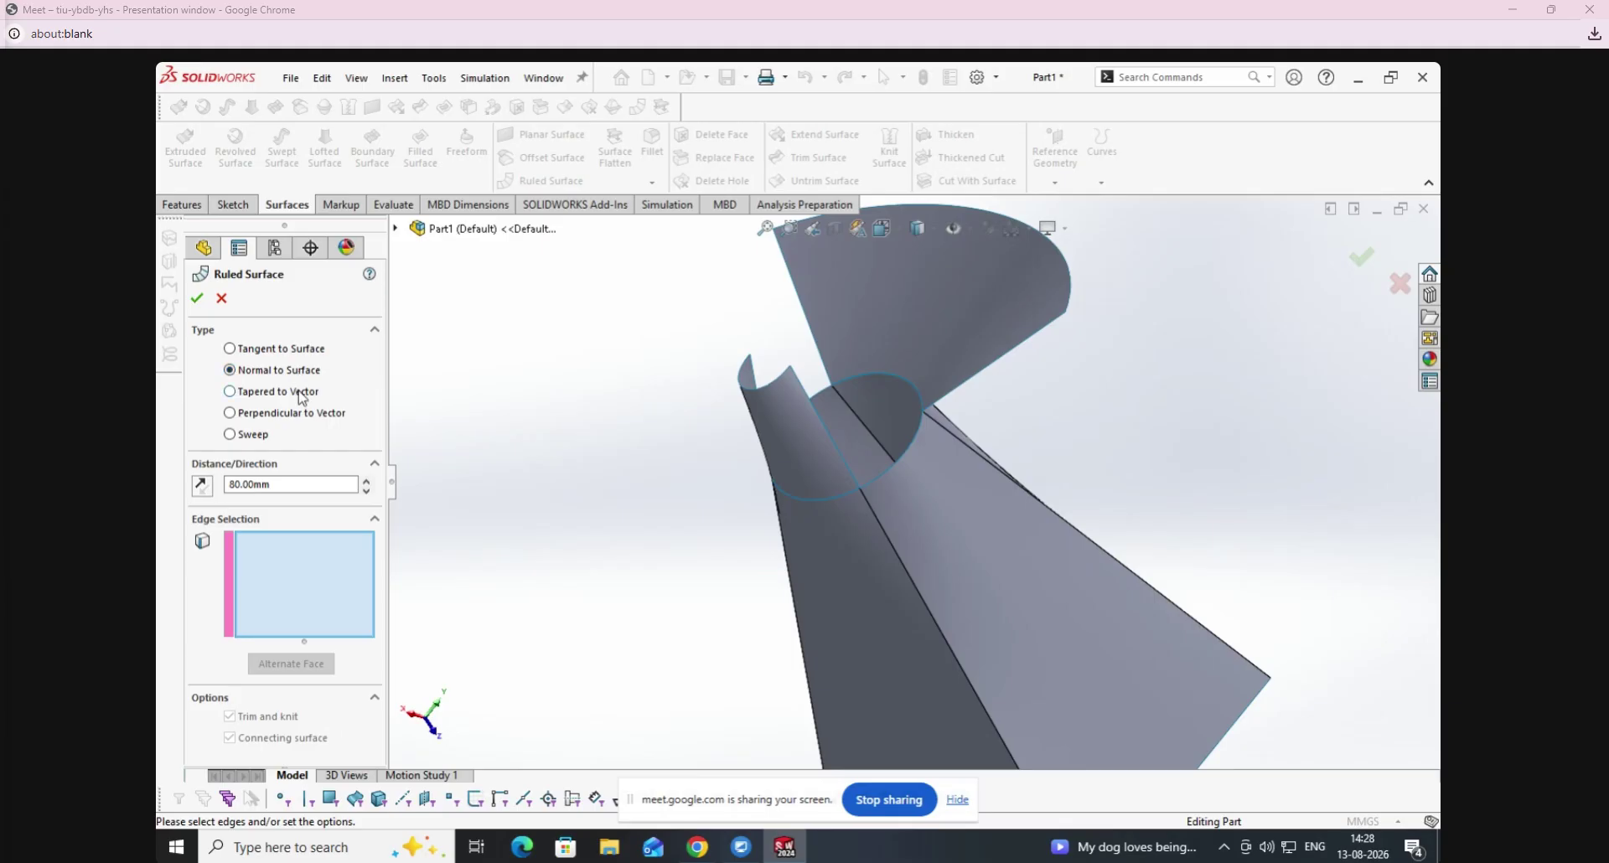
click(229, 392)
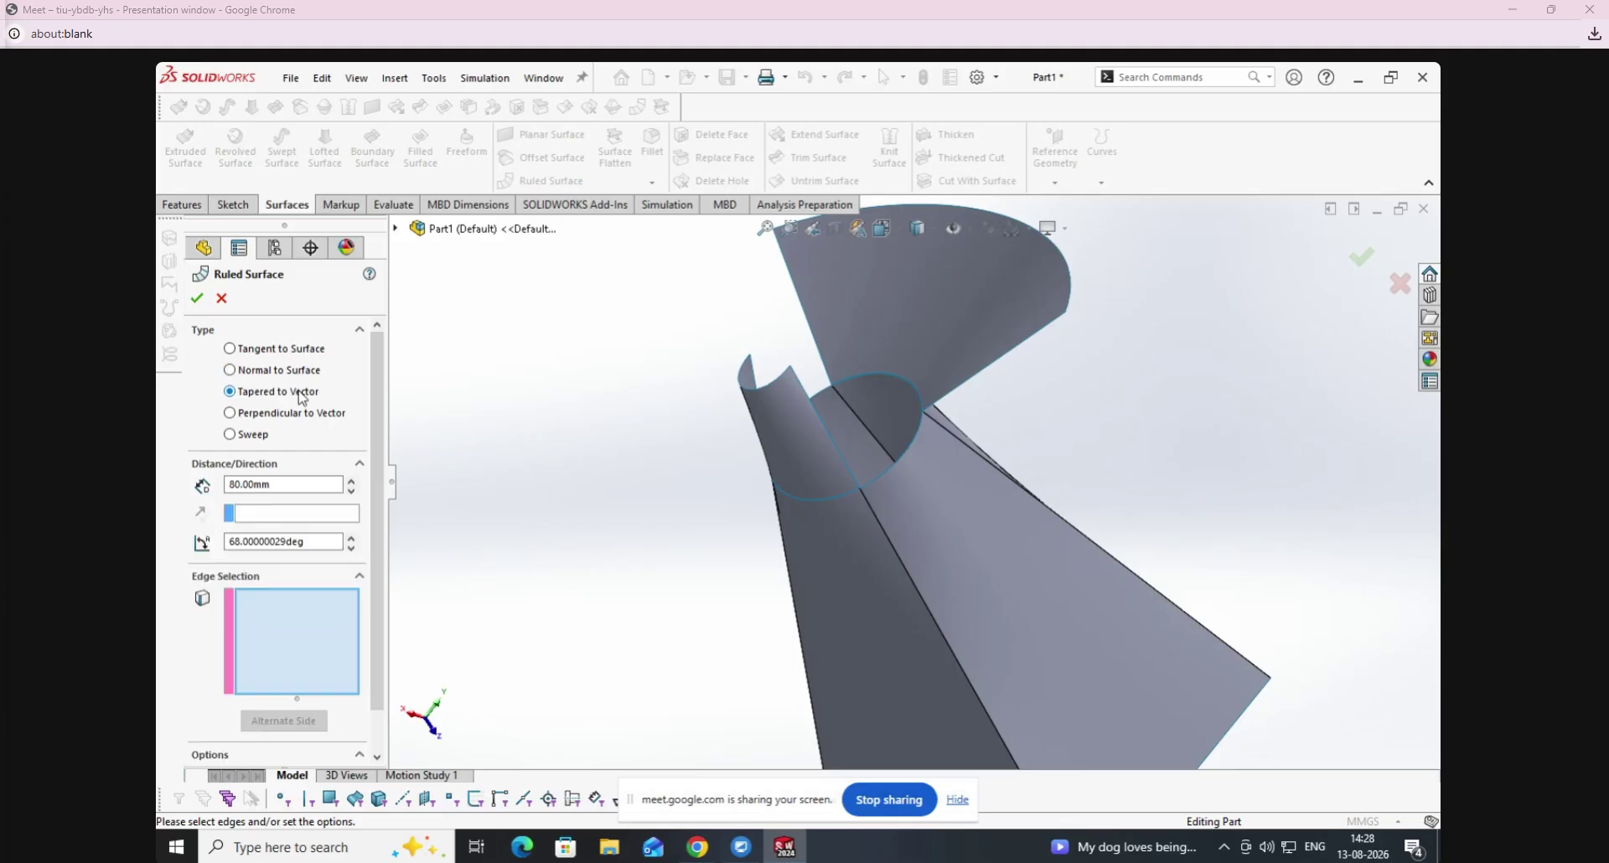
click(821, 394)
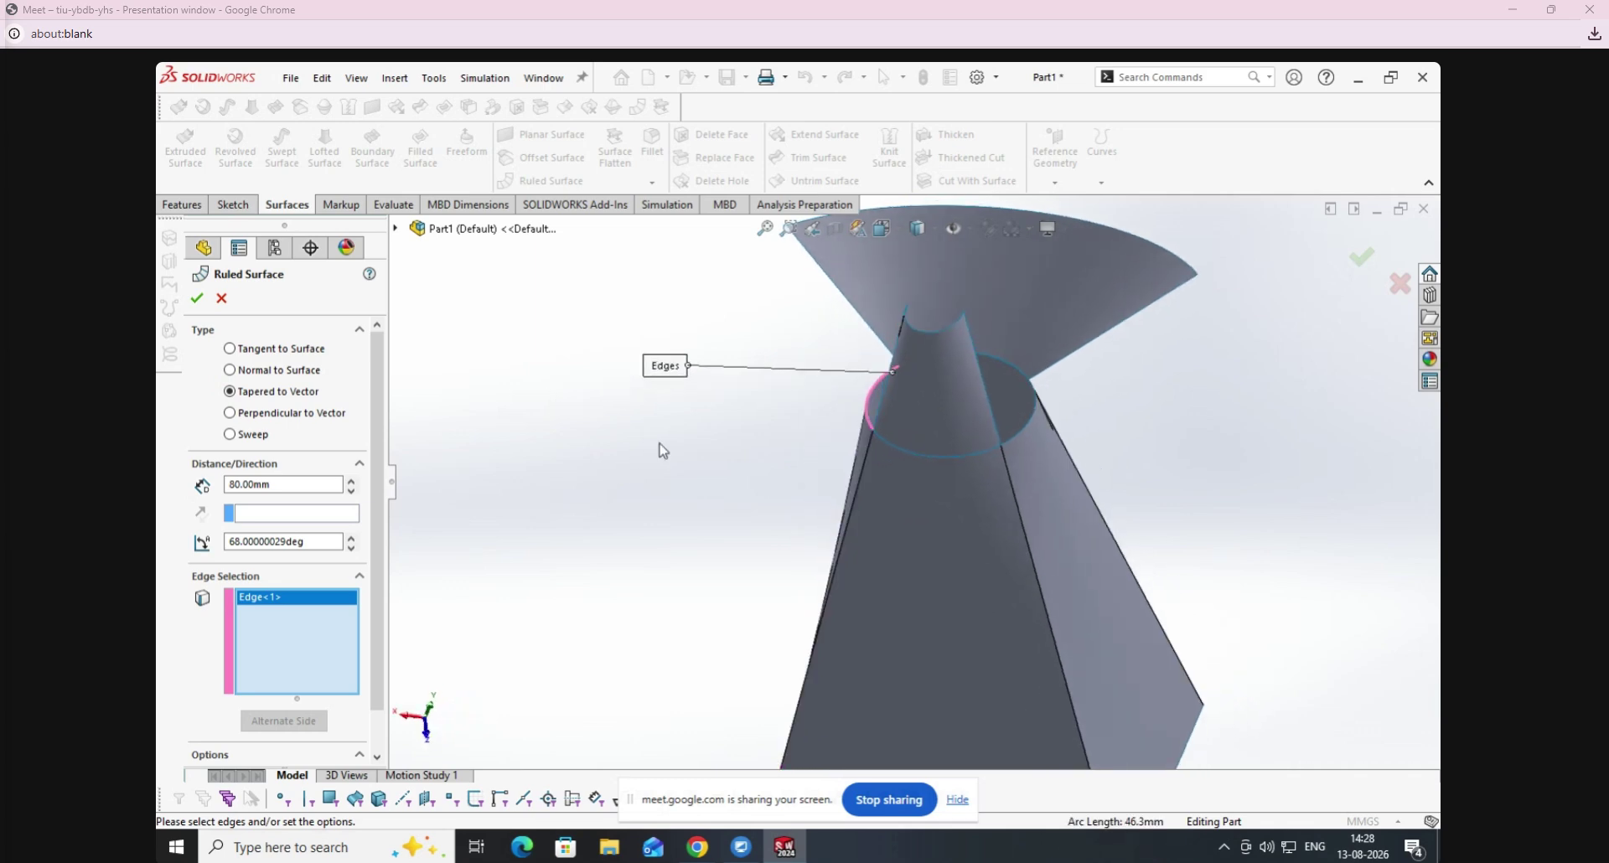
click(315, 514)
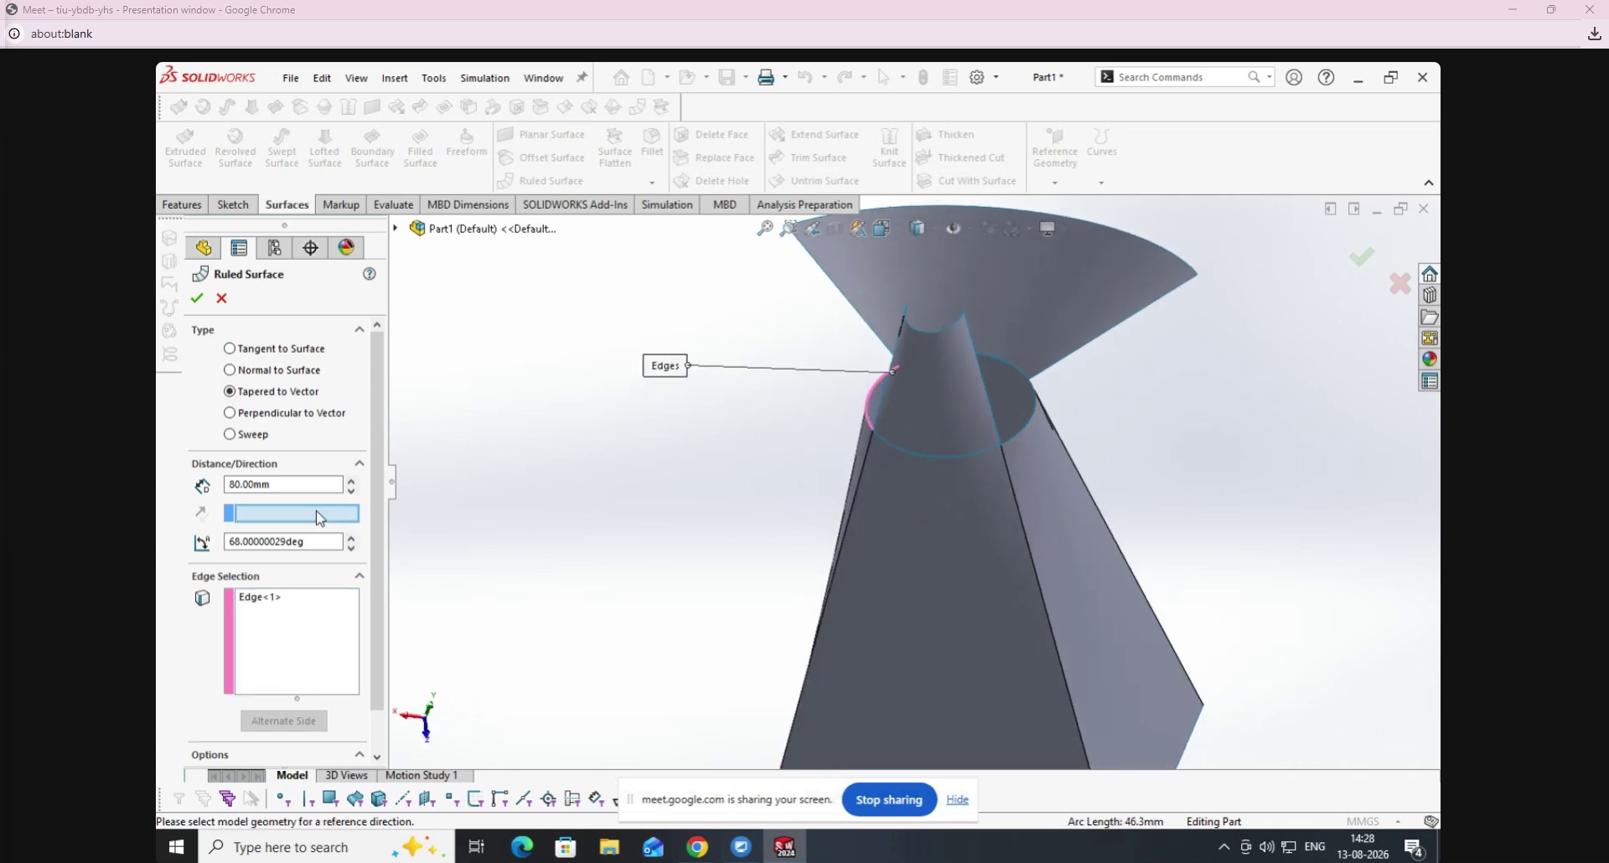
click(394, 228)
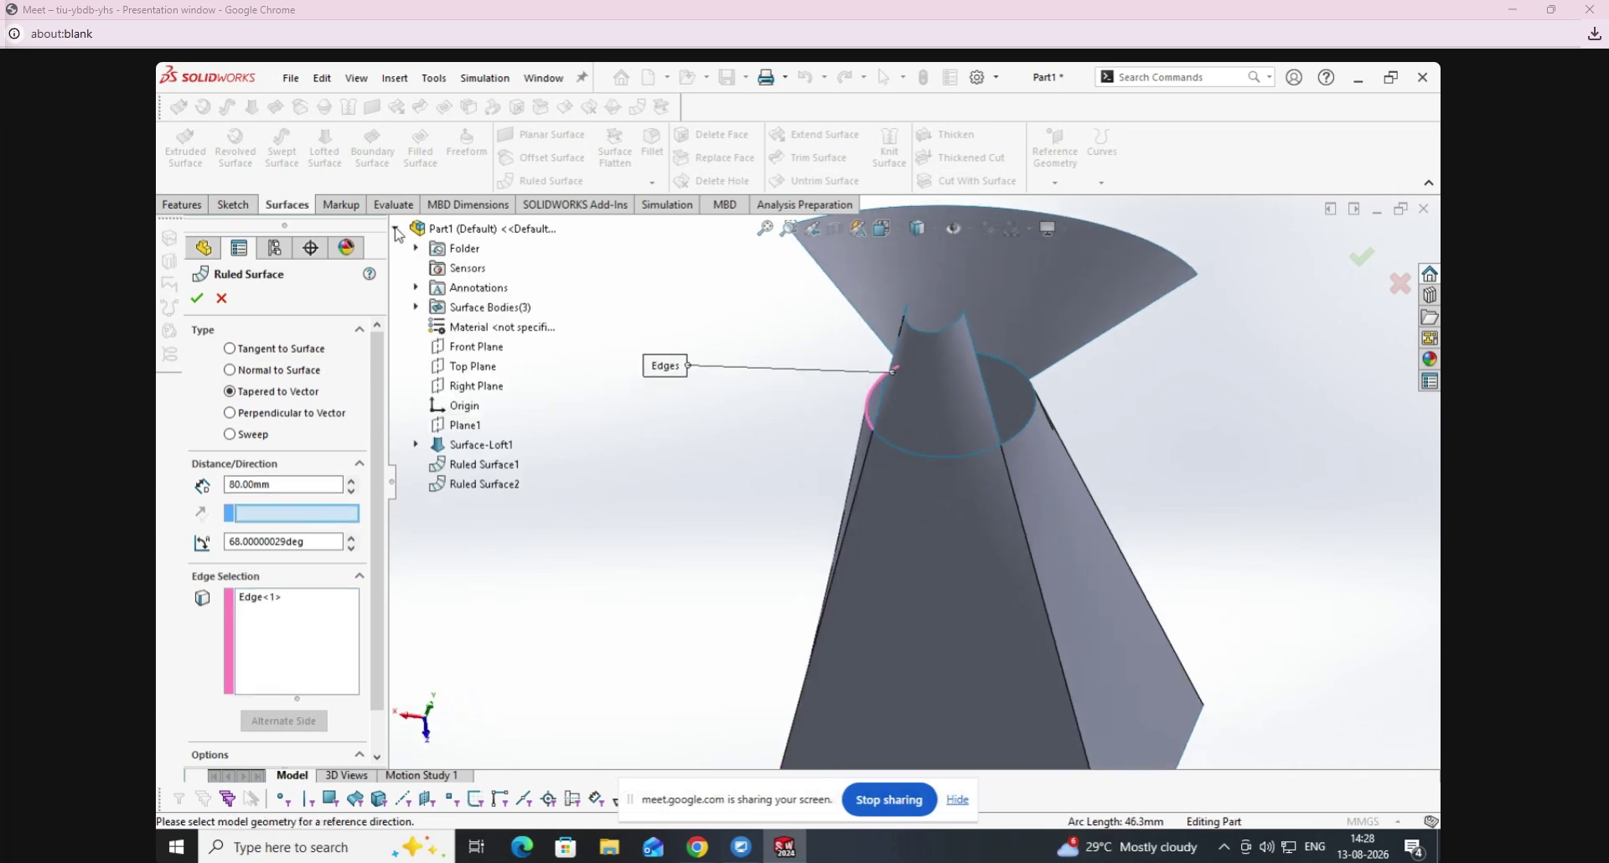
click(463, 350)
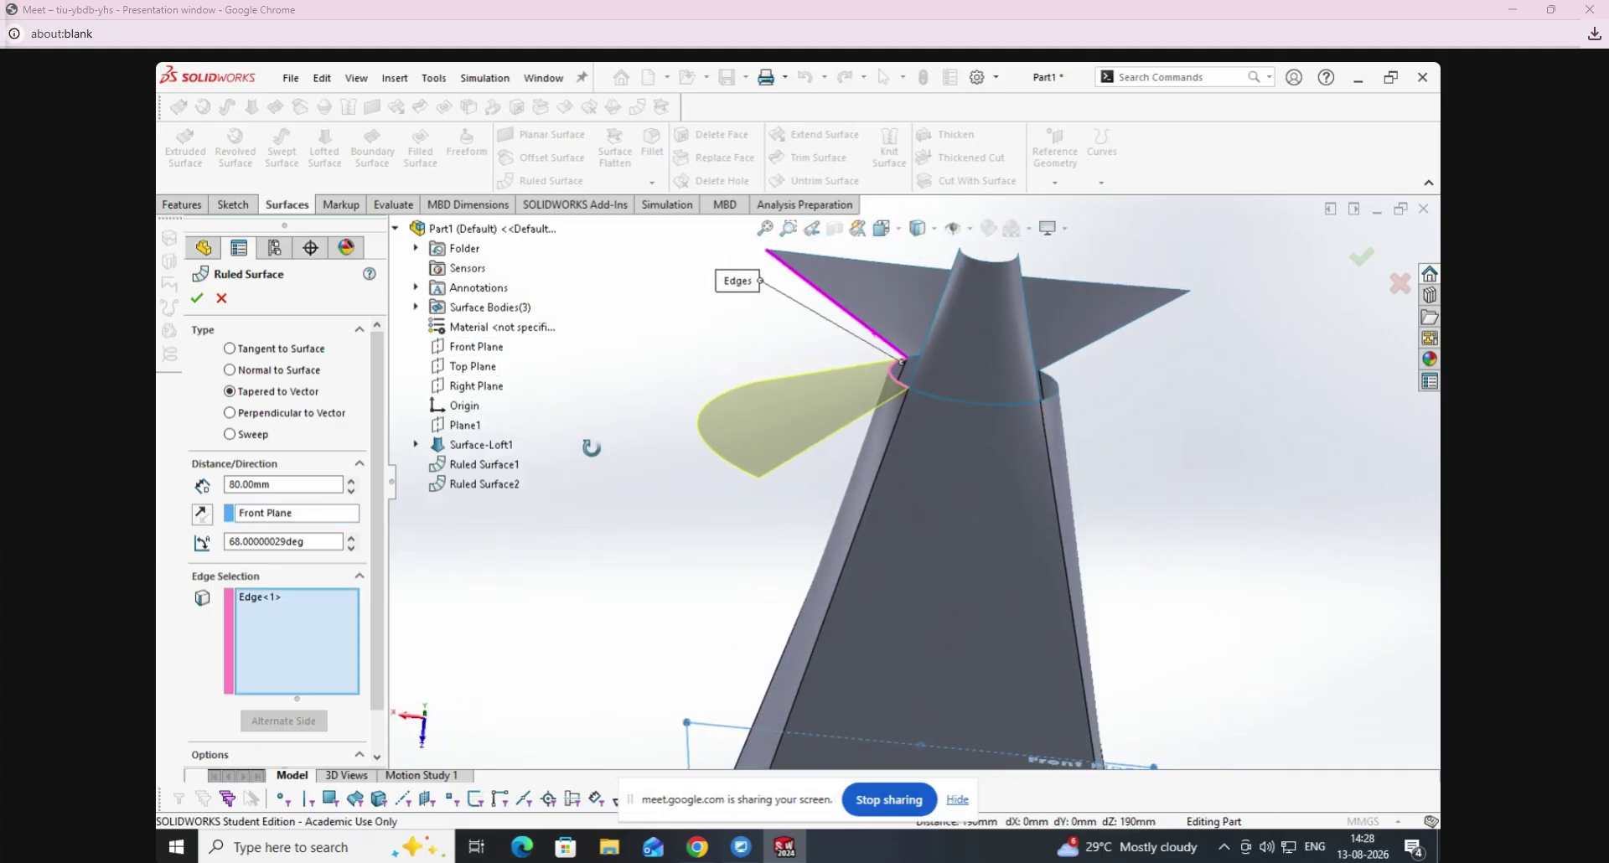
Compare various taper angles for the ruled surface, down to about 1 degree, in the top view and set the angle to 88 degrees.
click(909, 234)
mouse_move(897, 232)
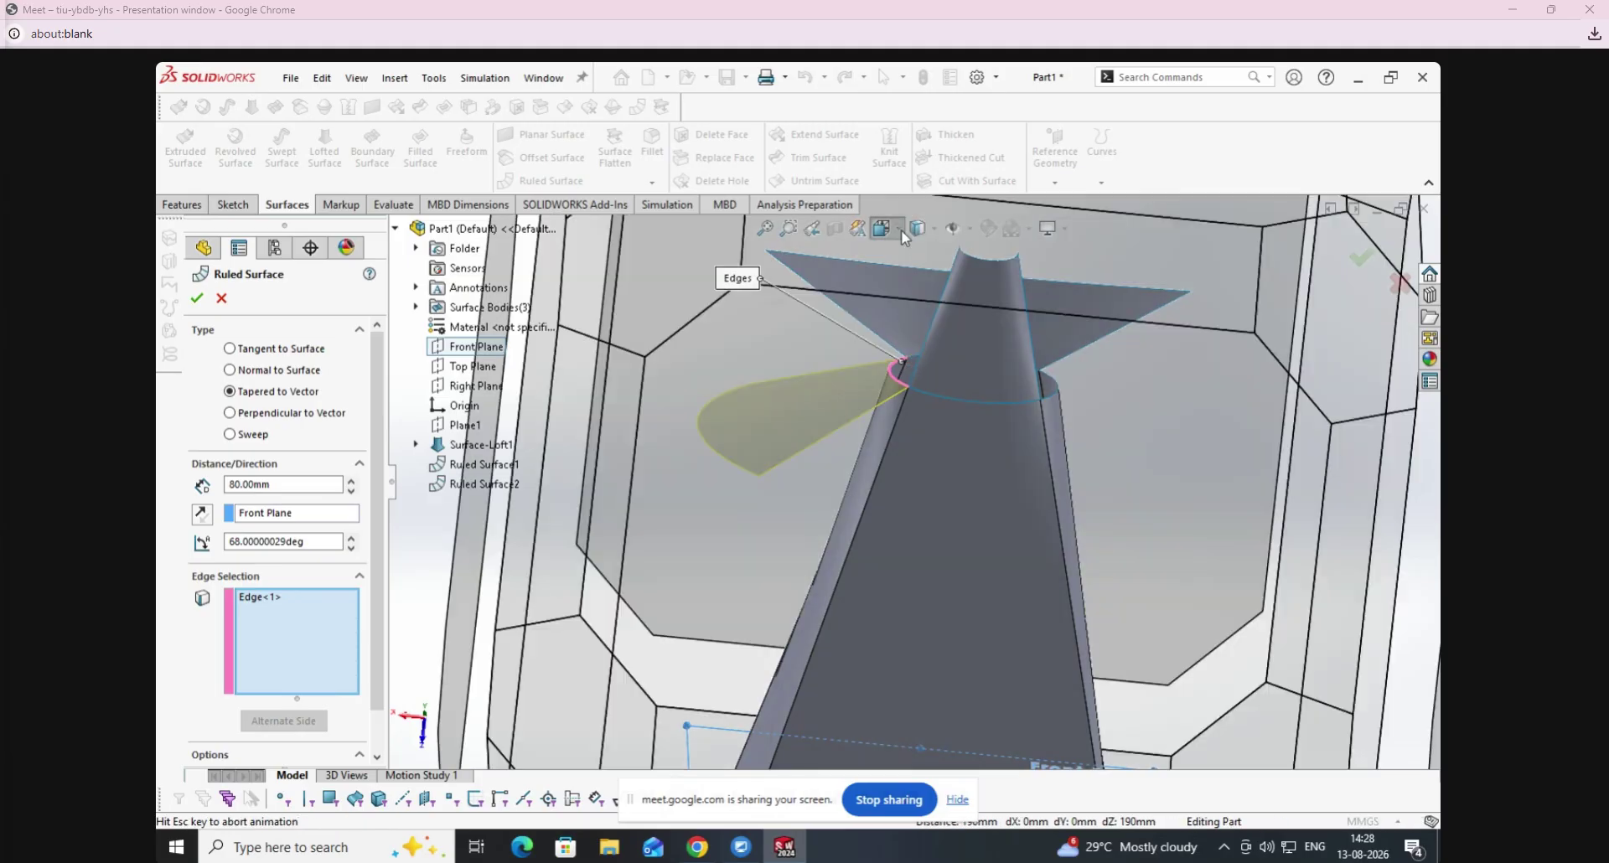
click(926, 298)
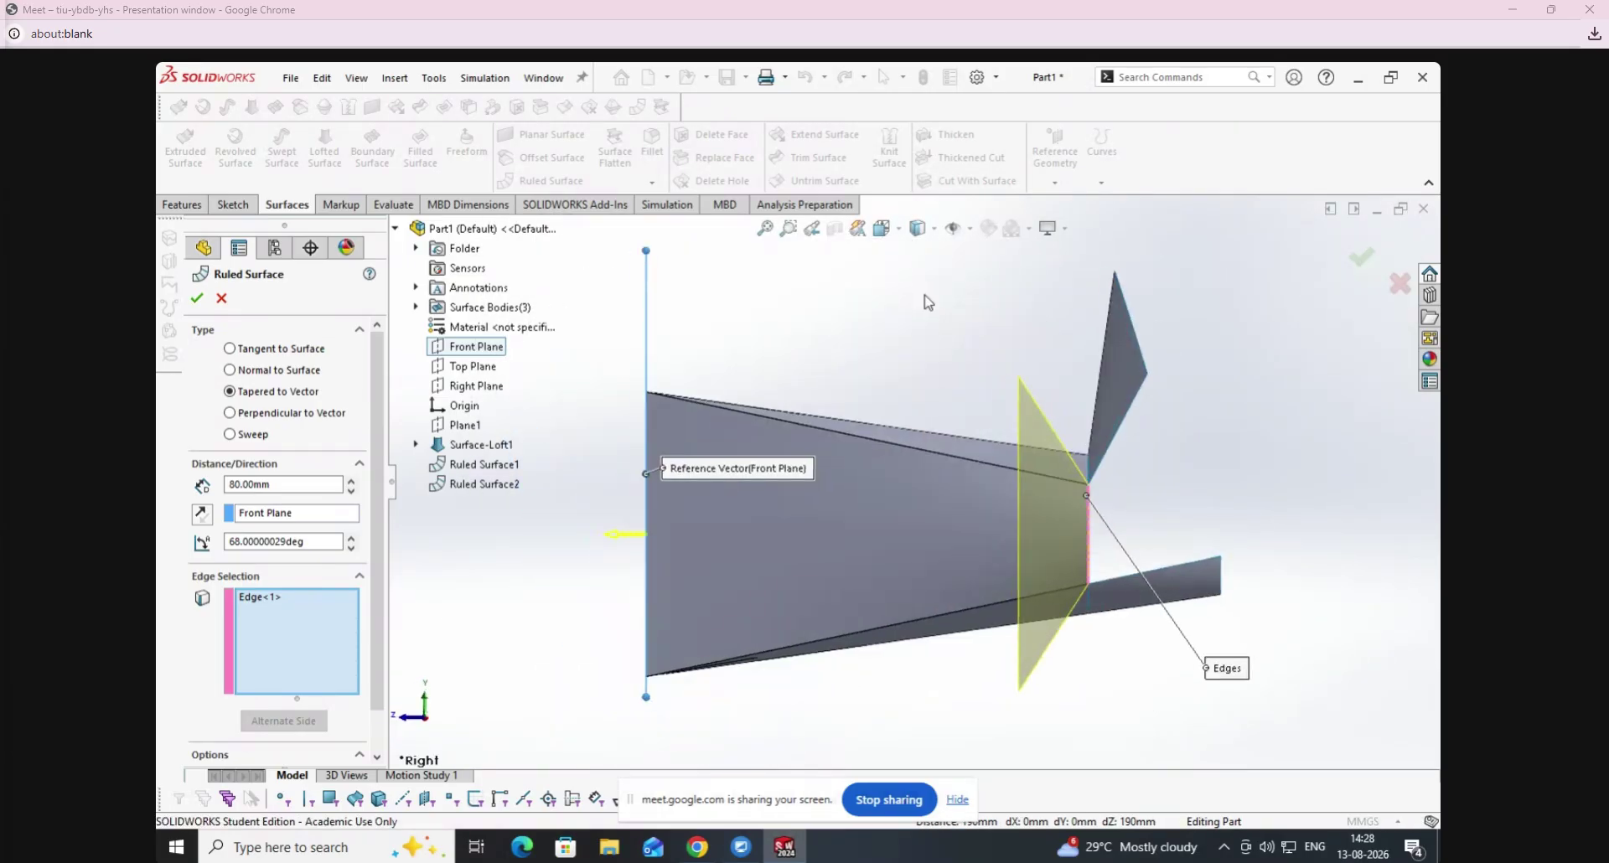
click(884, 232)
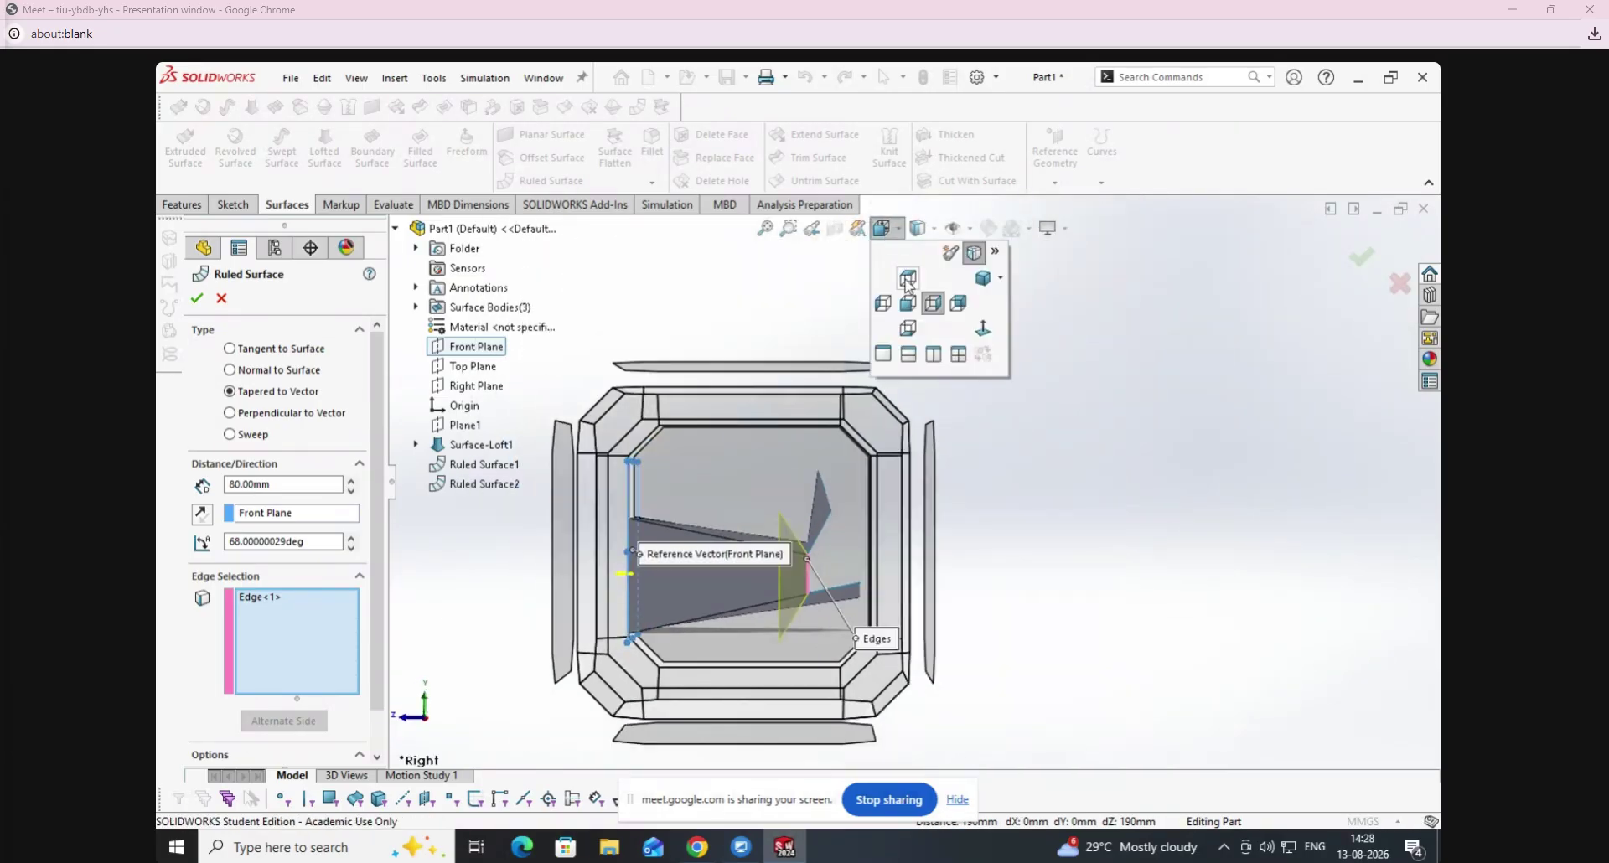
click(900, 285)
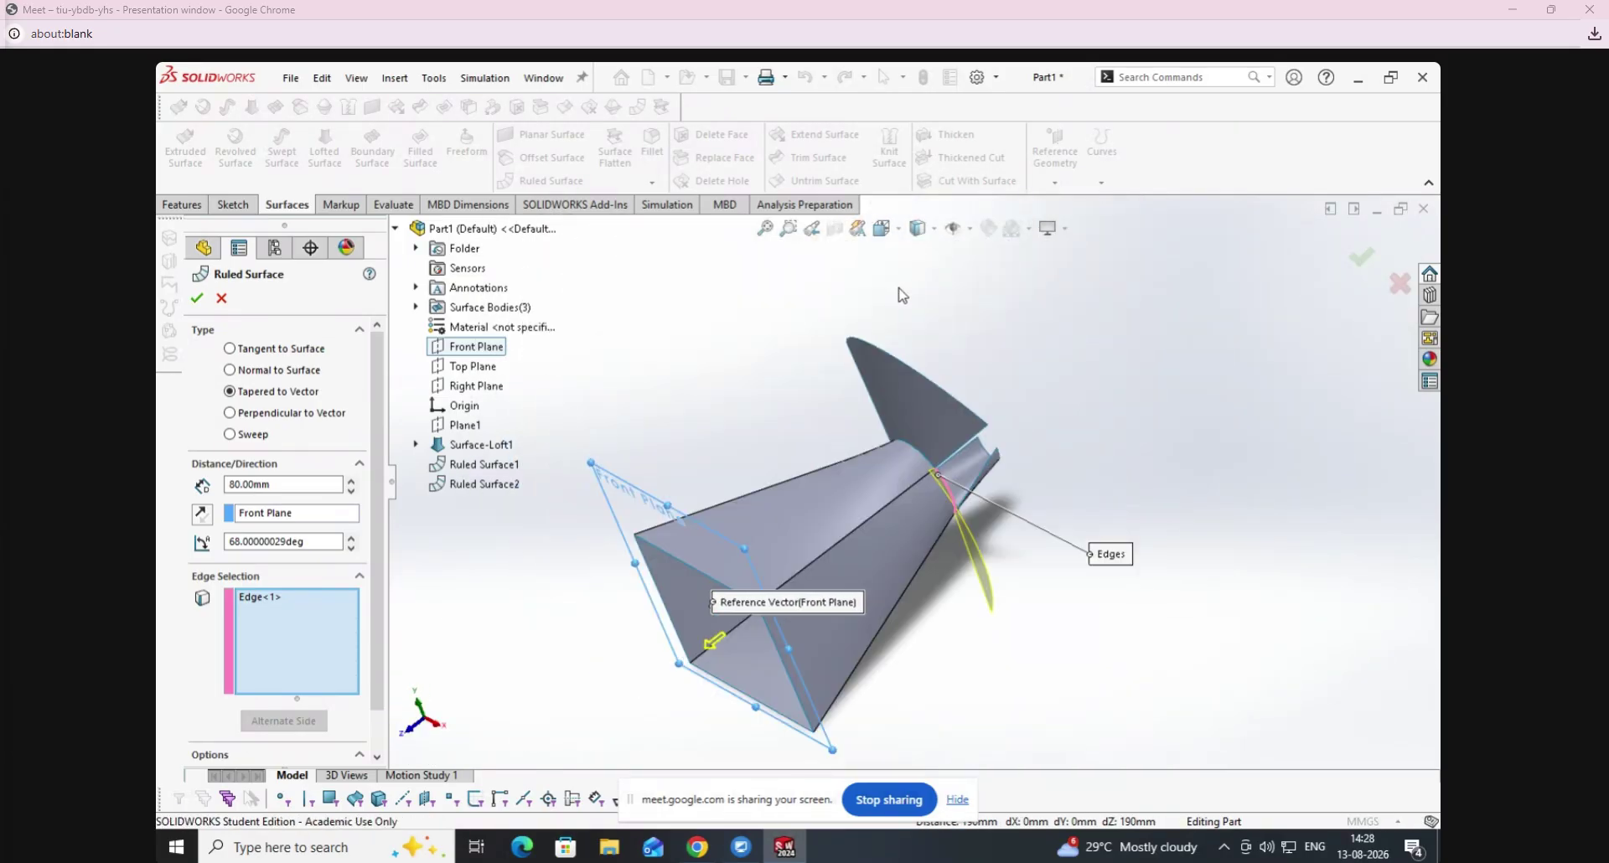
click(351, 546)
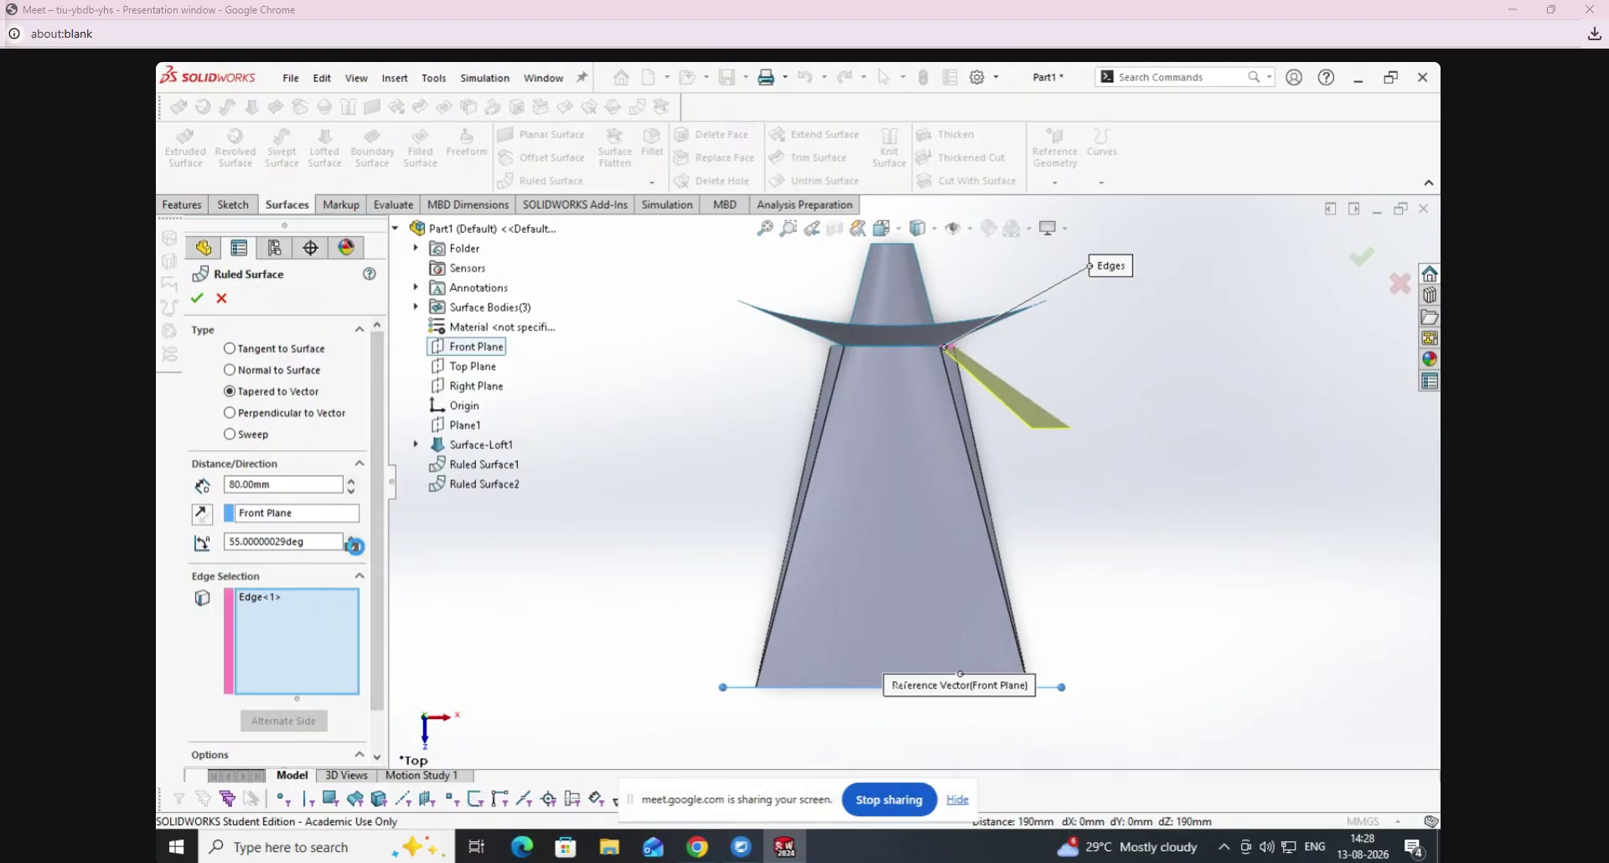
click(352, 546)
click(352, 538)
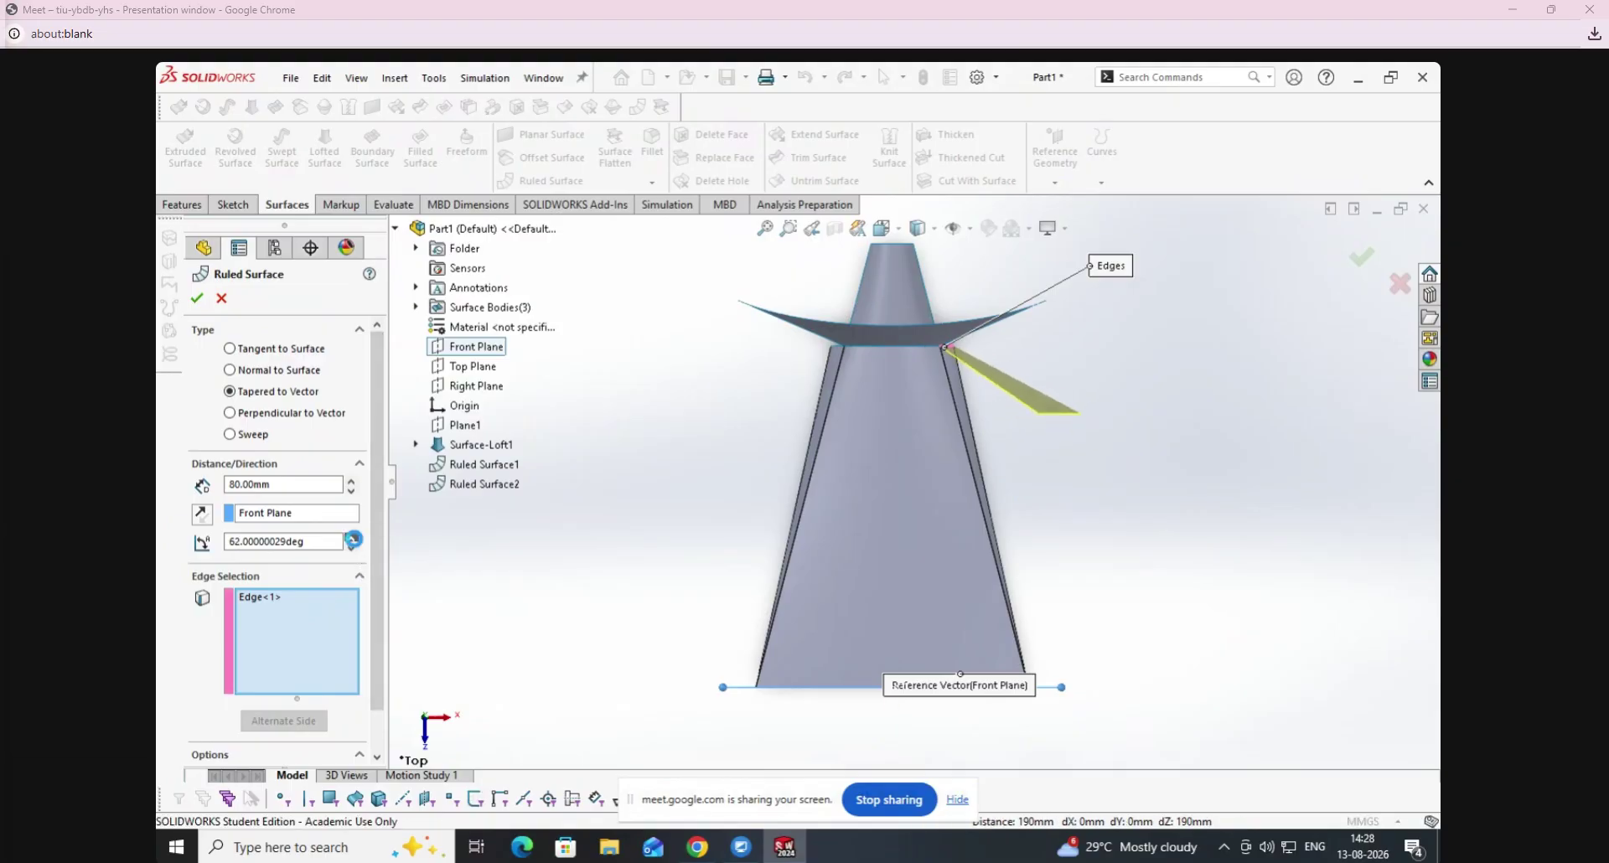
click(353, 540)
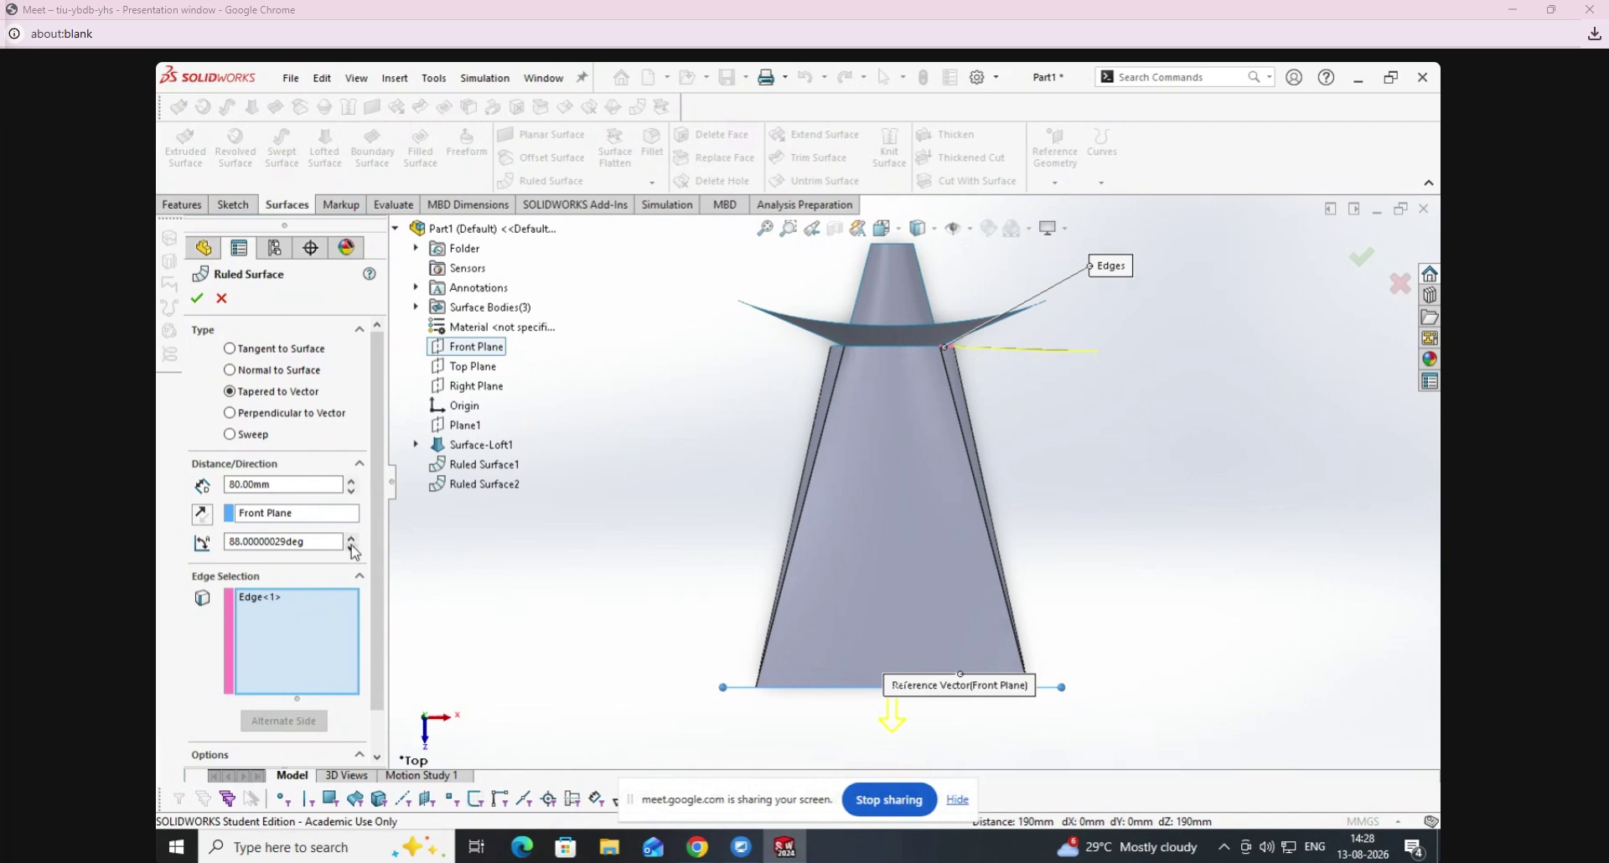
click(353, 549)
drag(352, 549, 350, 545)
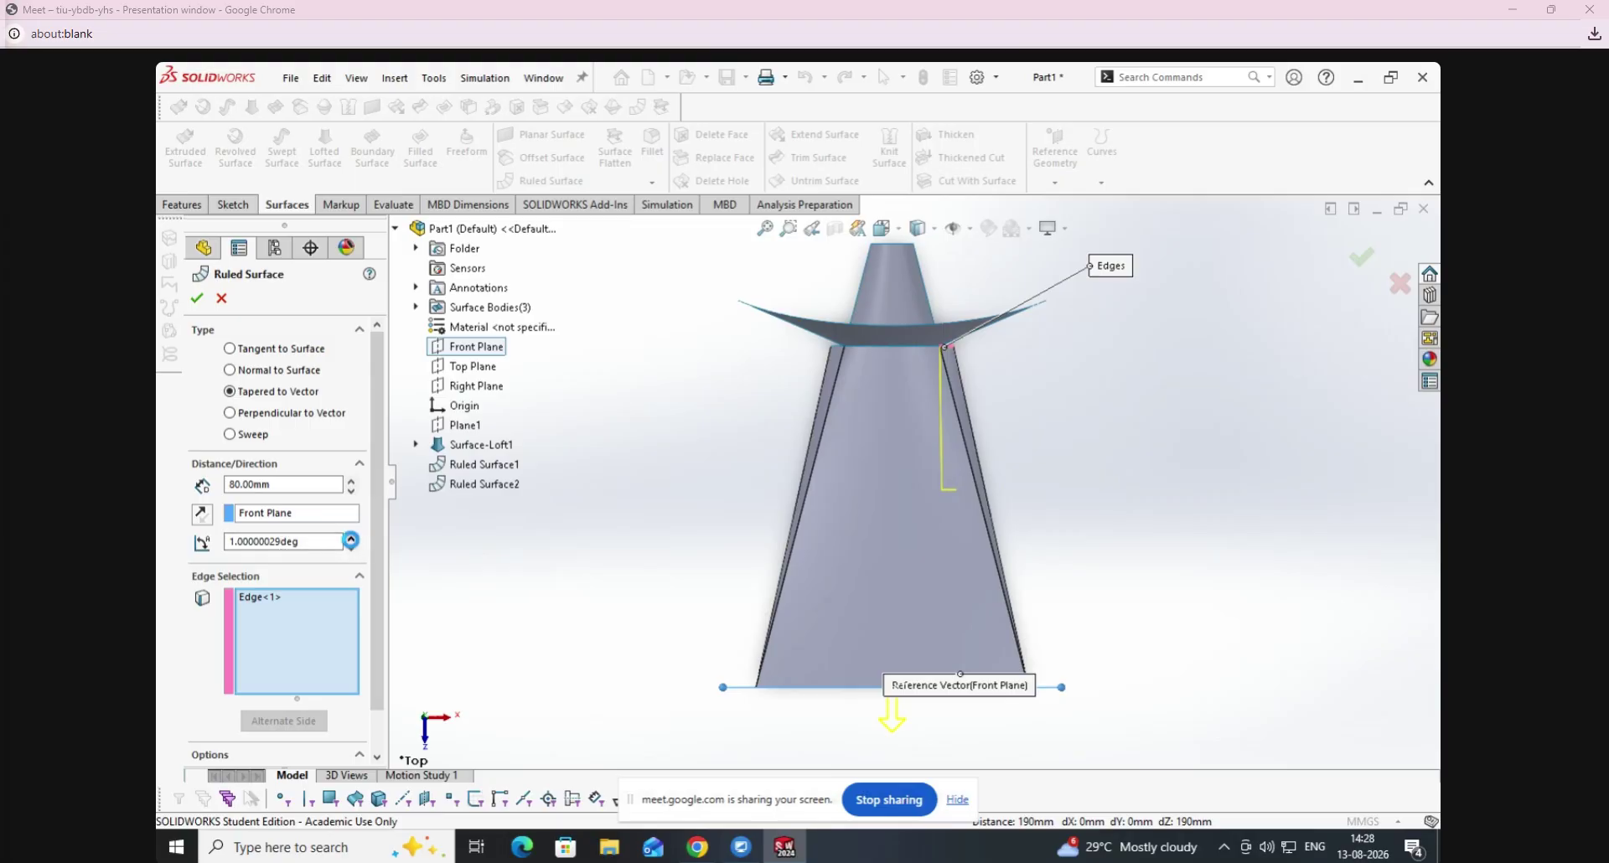
drag(350, 540, 351, 540)
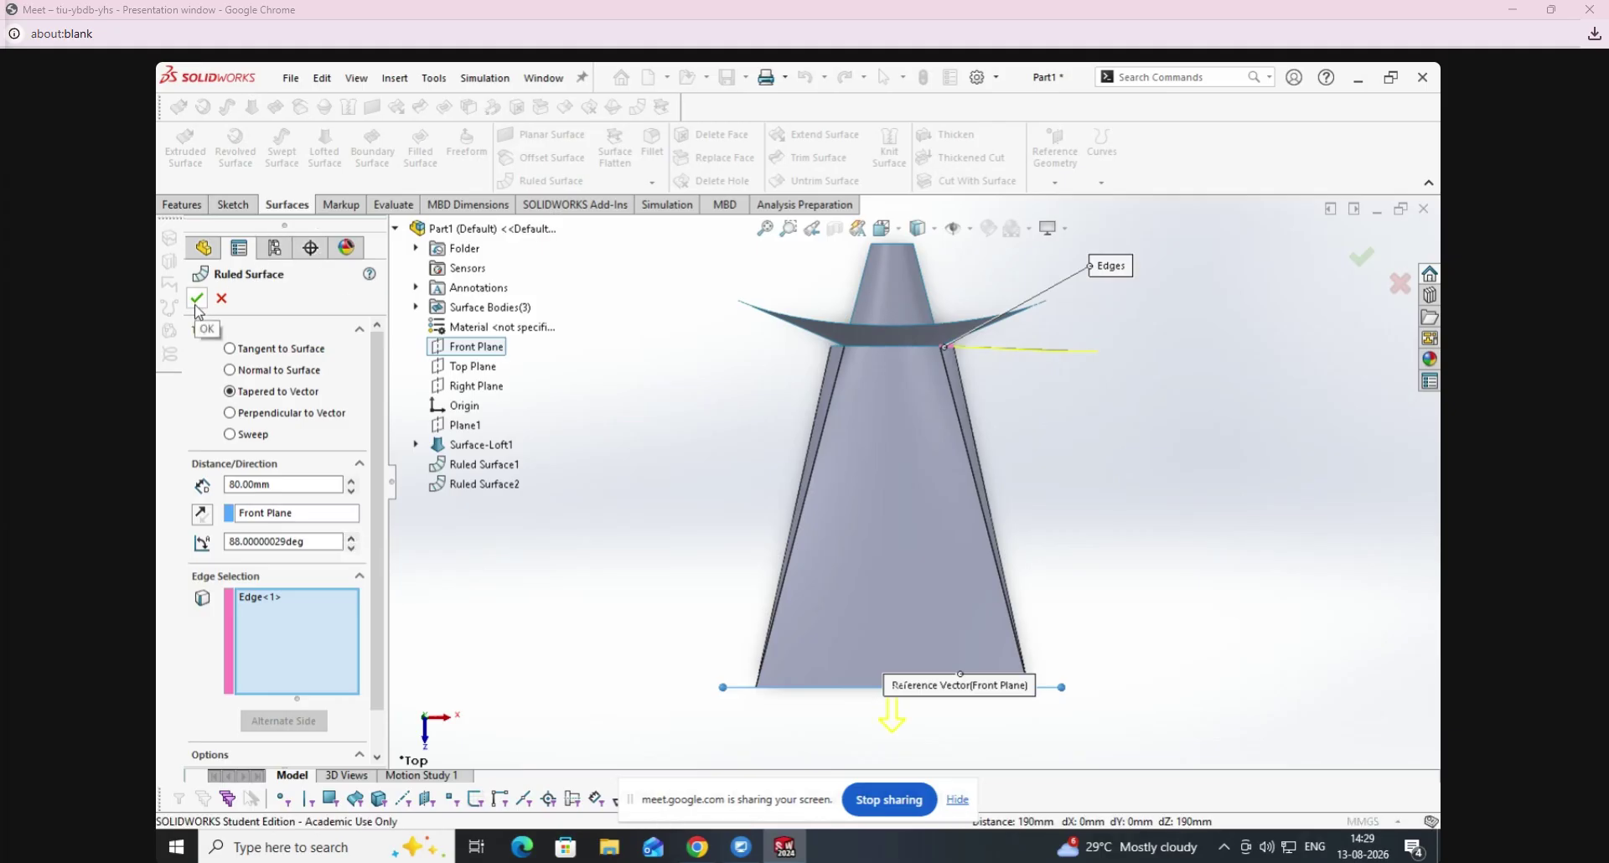
Try adding the opposite side arc edge to the tapered ruled surface, remove it again, and create the surface from the first edge only.
middle_drag(595, 459, 606, 528)
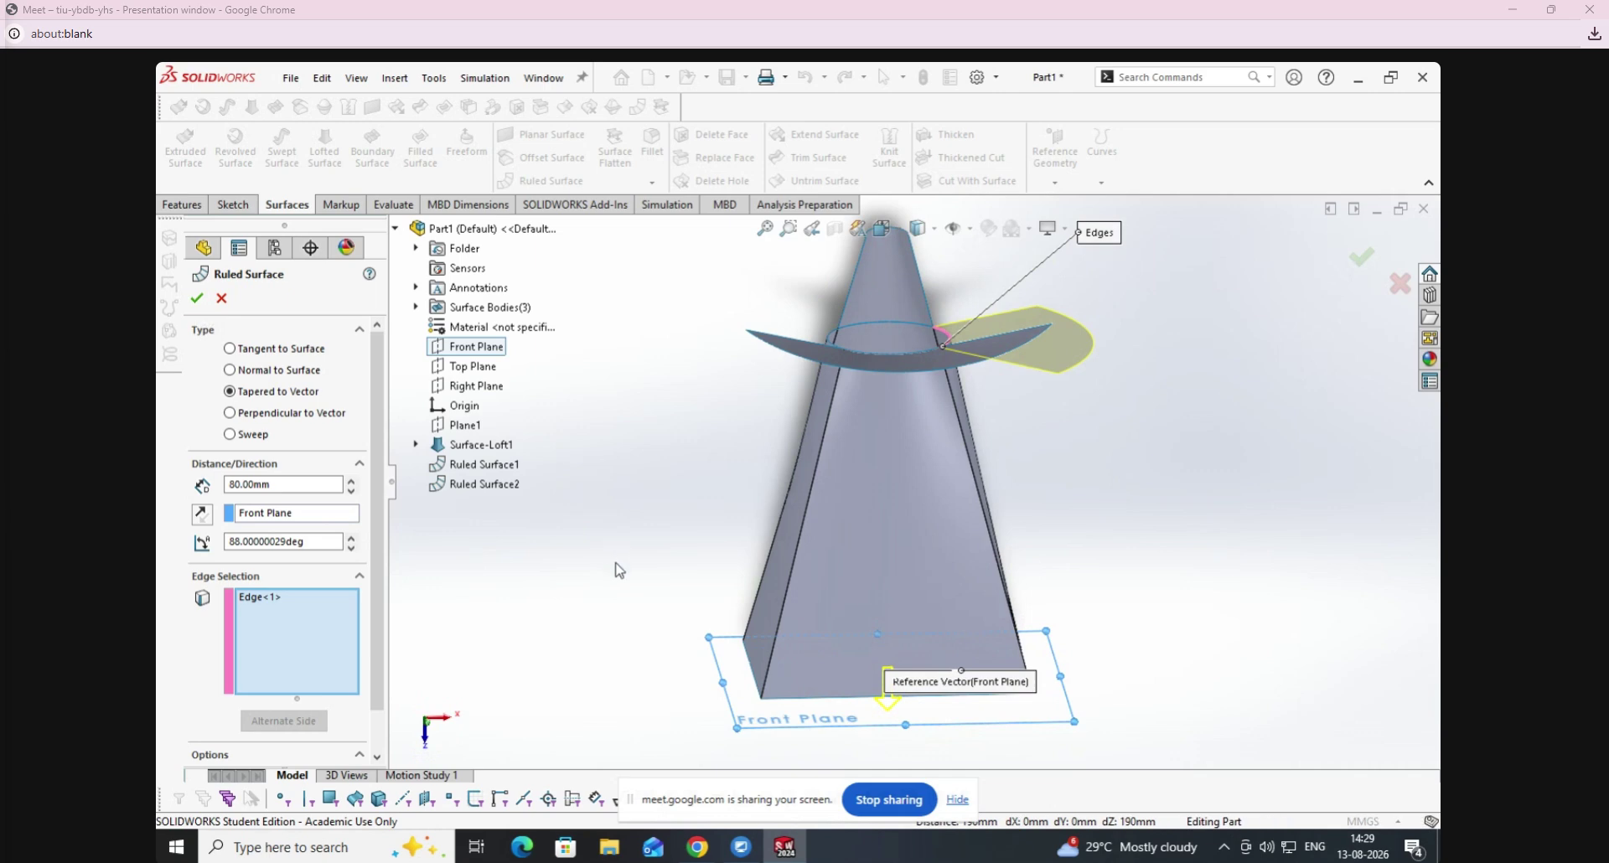
click(831, 343)
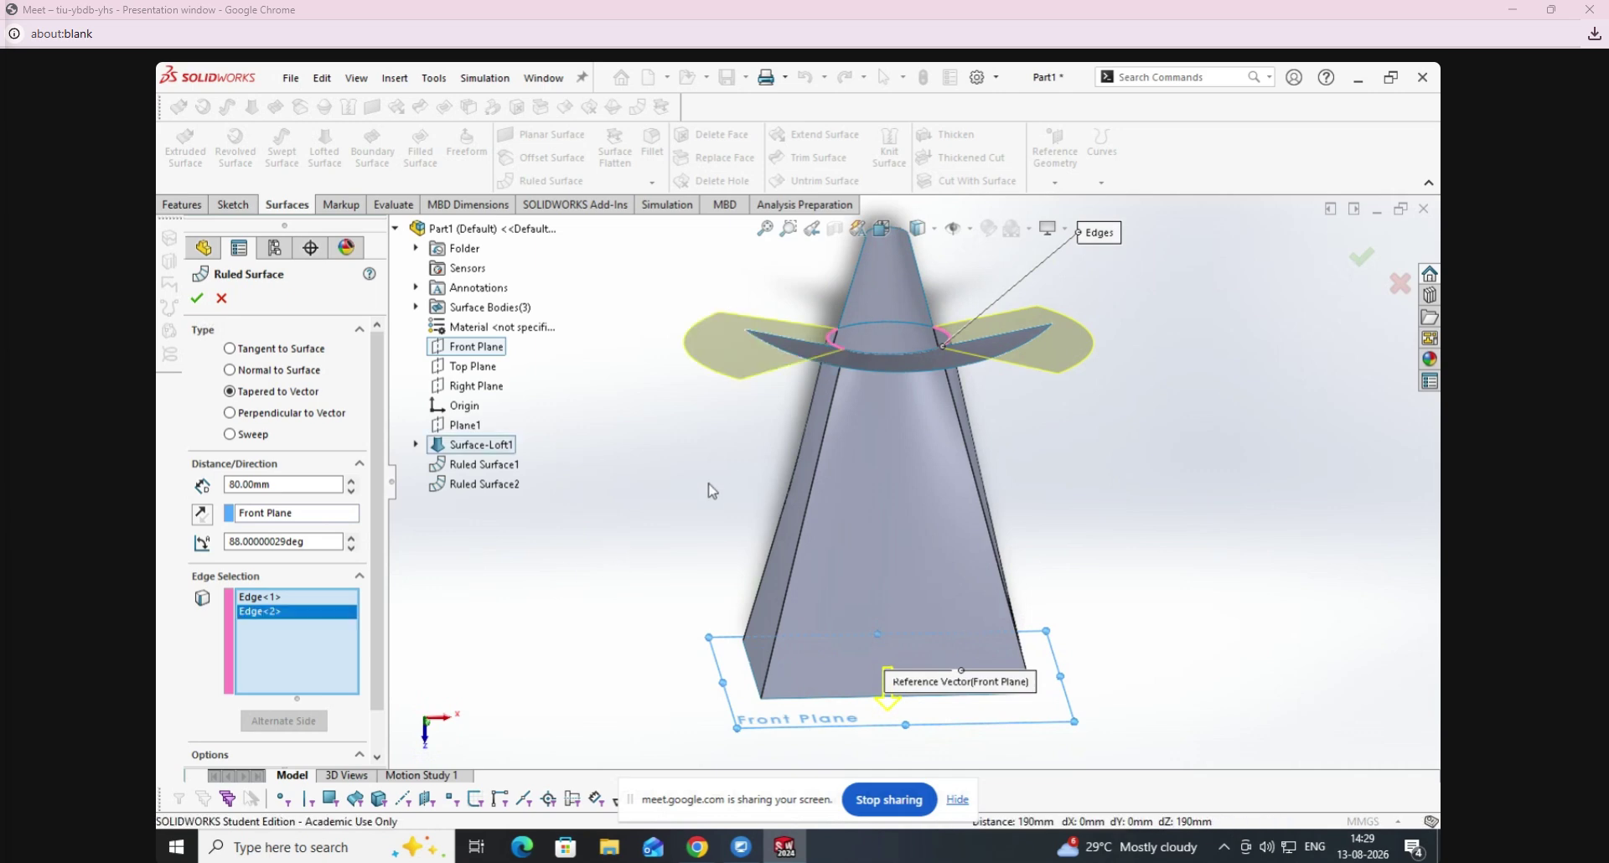
right_click(336, 607)
click(377, 640)
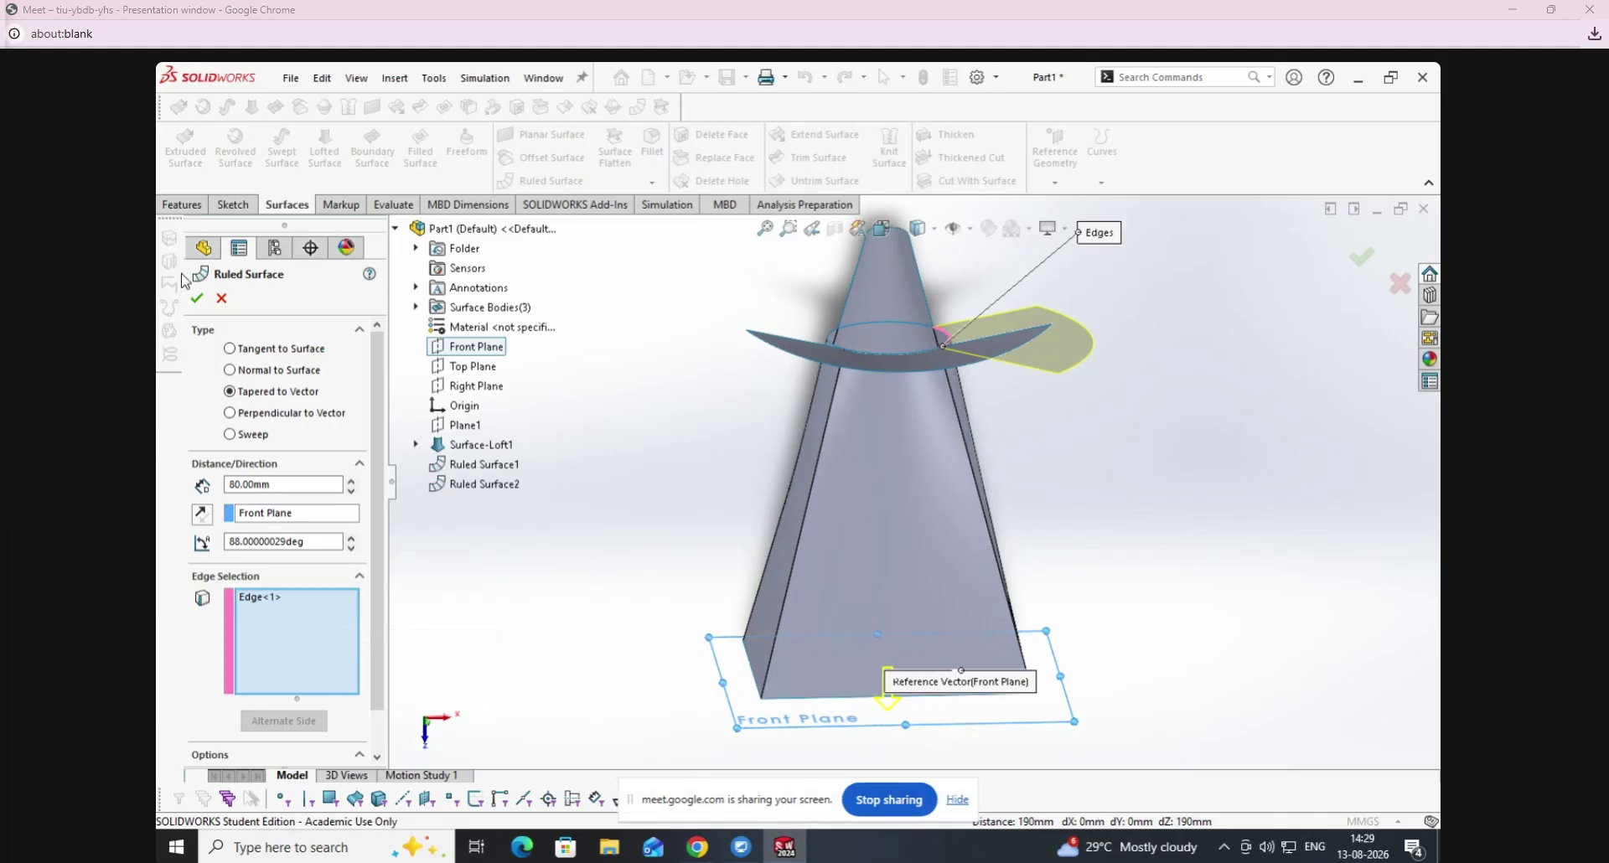
click(197, 298)
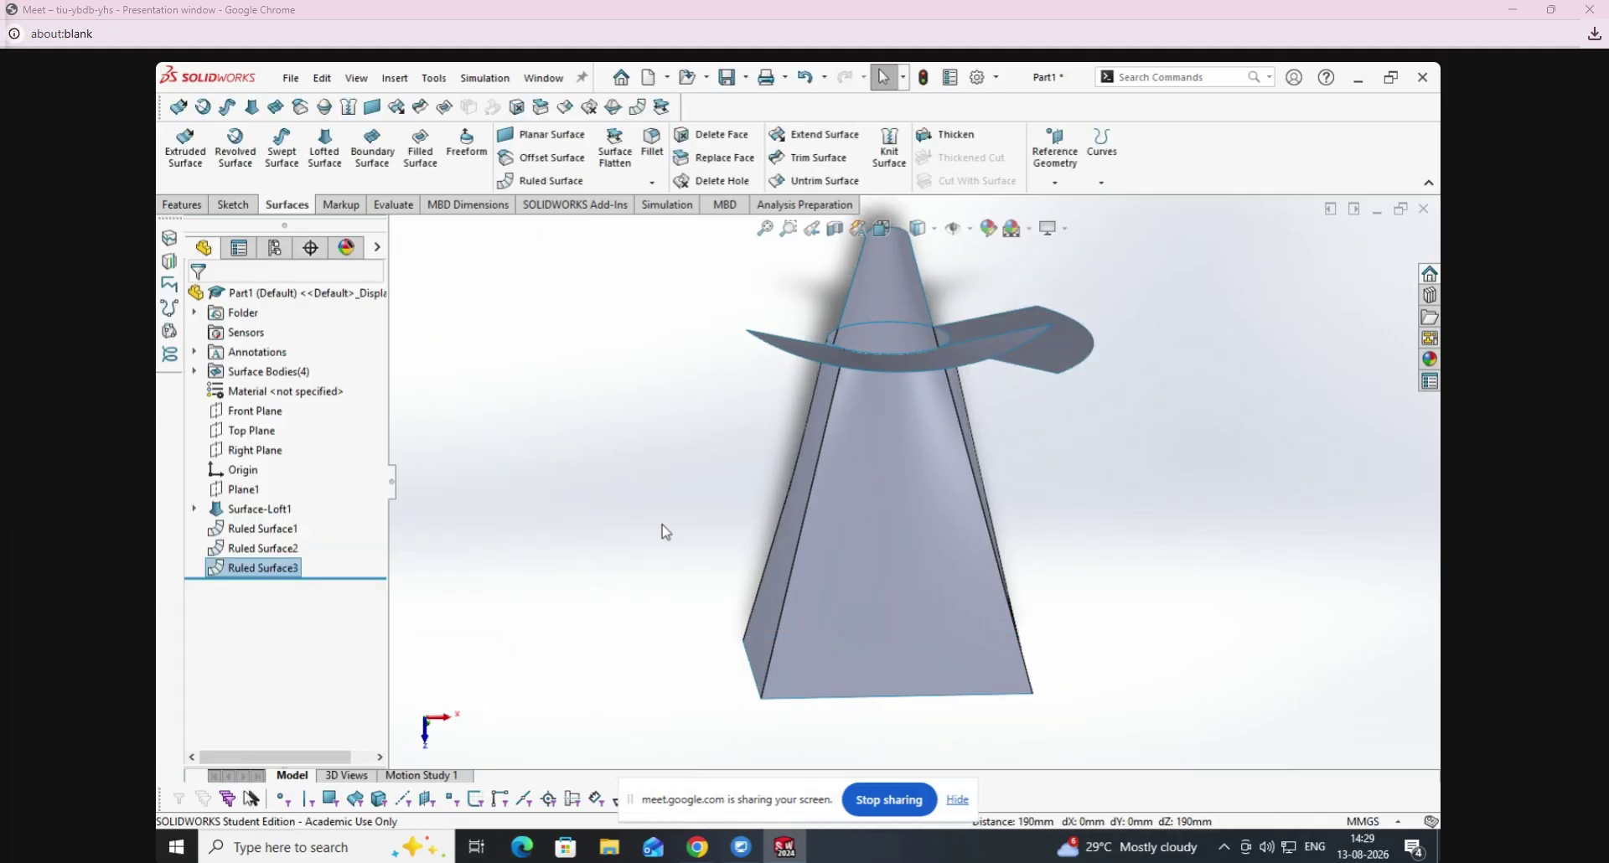
Start a fourth ruled surface of type Perpendicular to Vector on the remaining side arc edge, using Front Plane as reference vector.
middle_drag(627, 486, 610, 439)
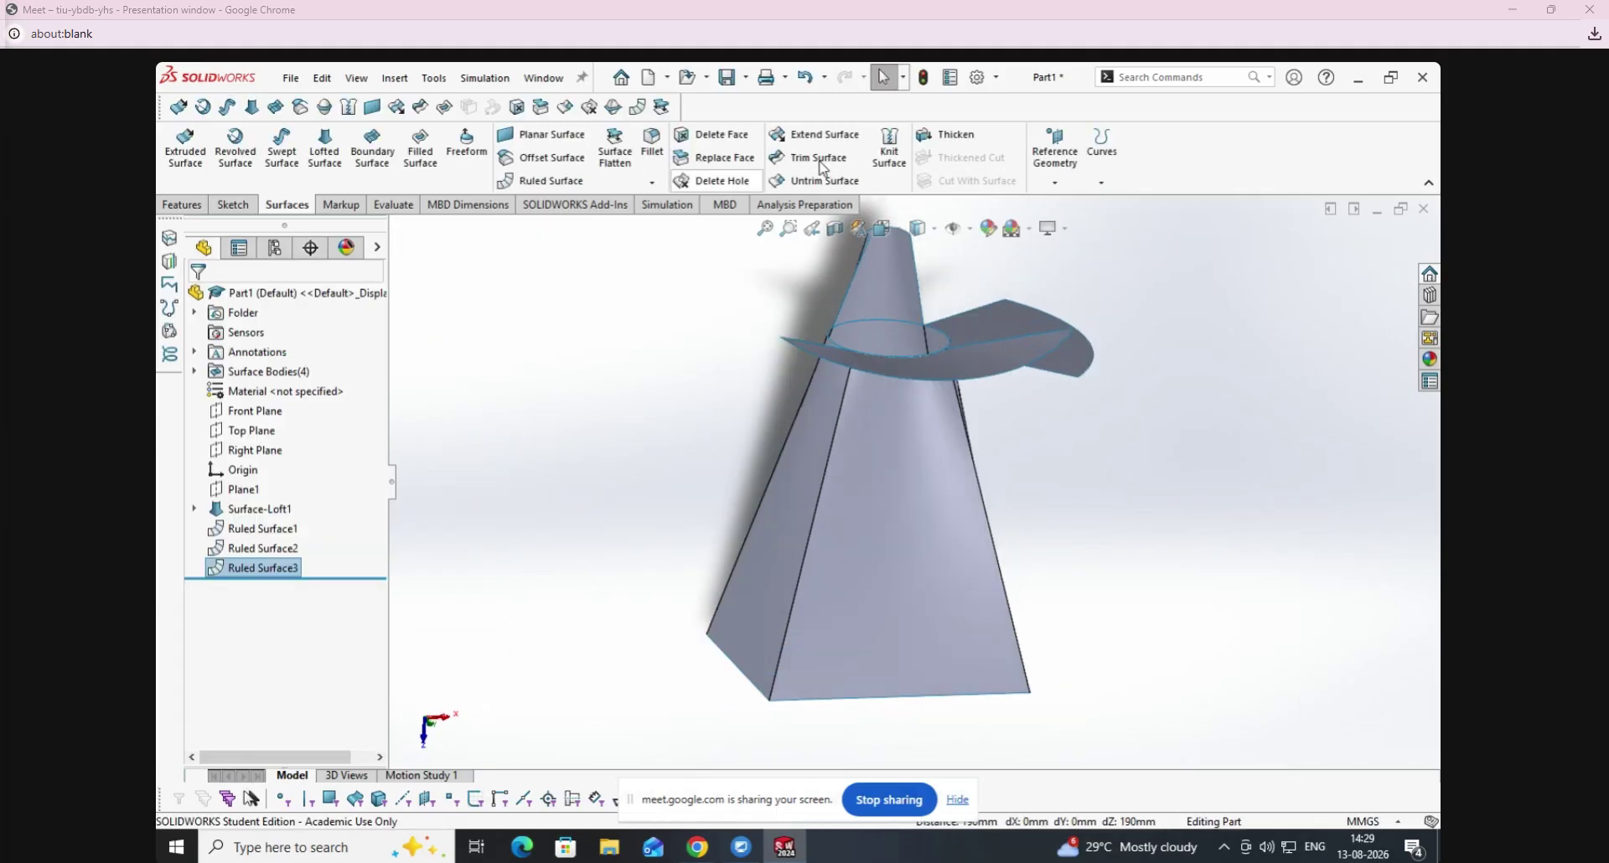
click(551, 181)
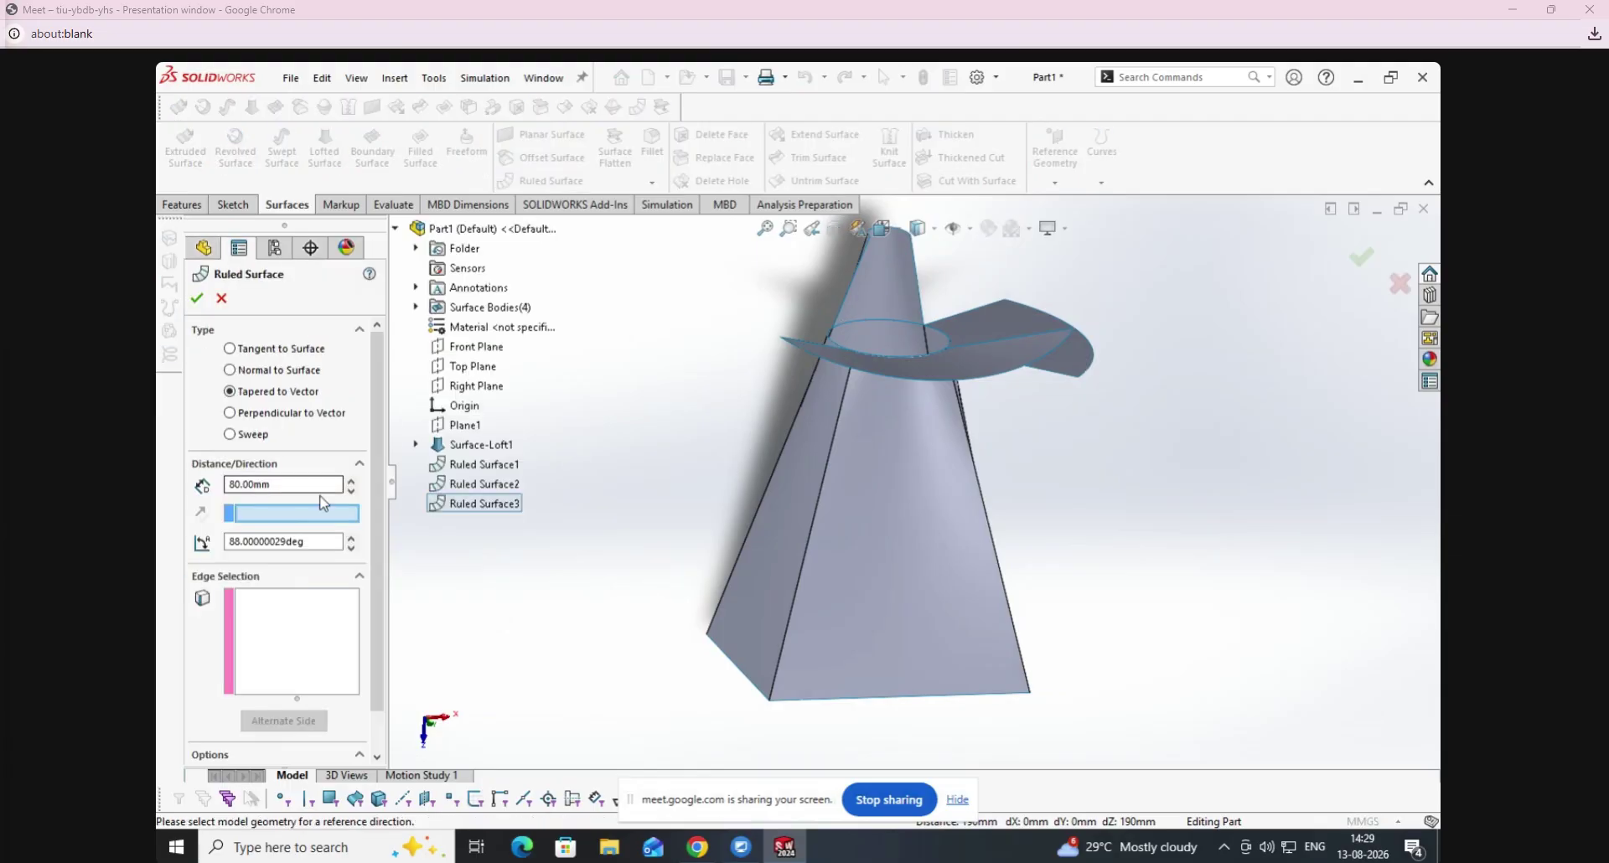
click(306, 412)
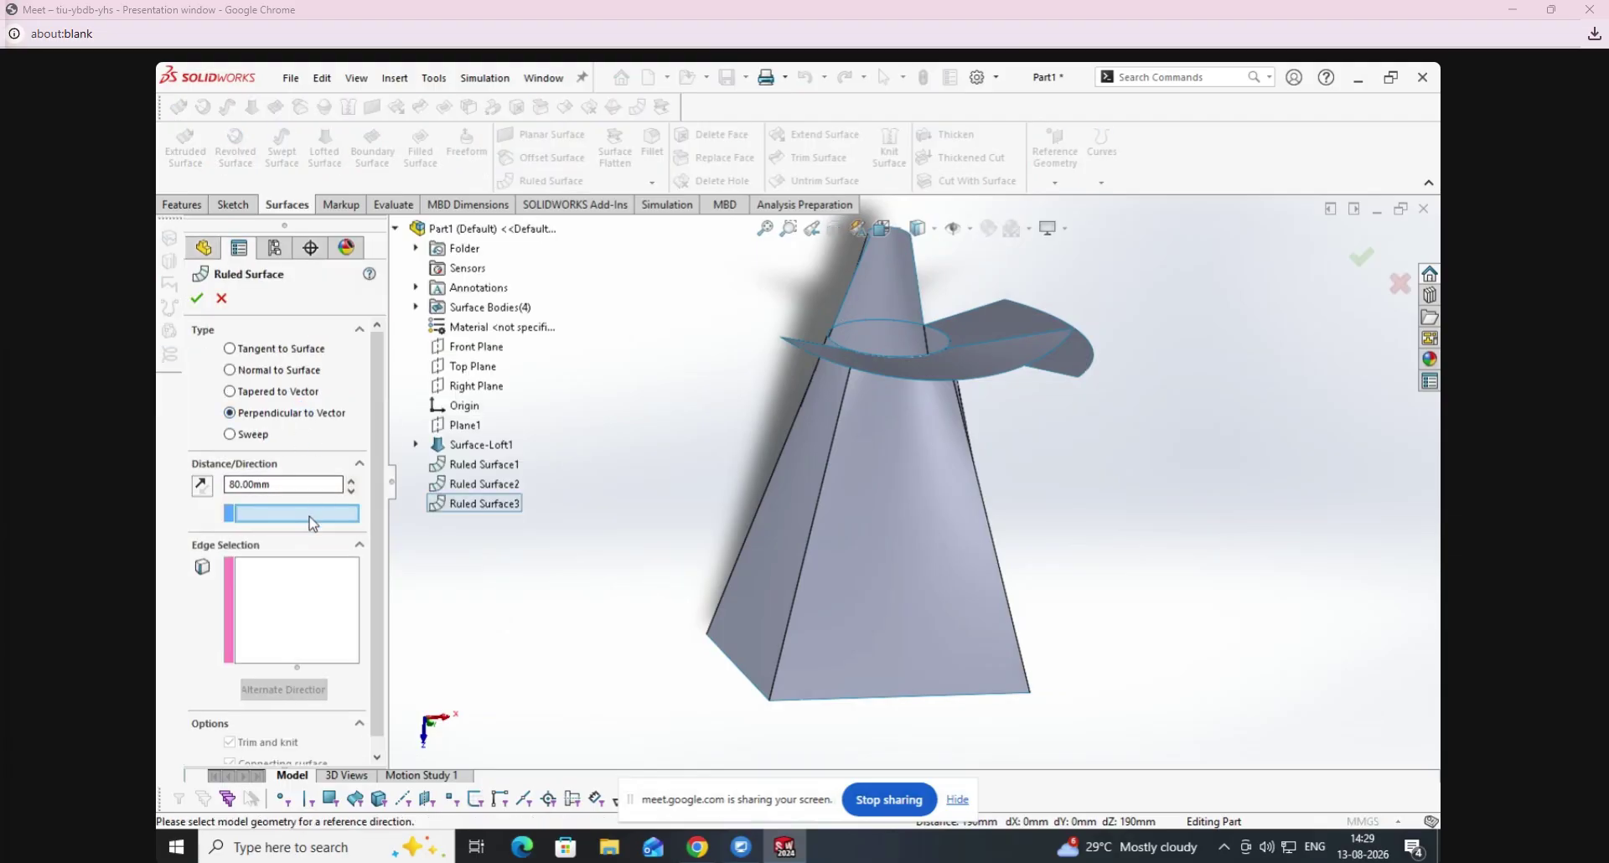
click(472, 352)
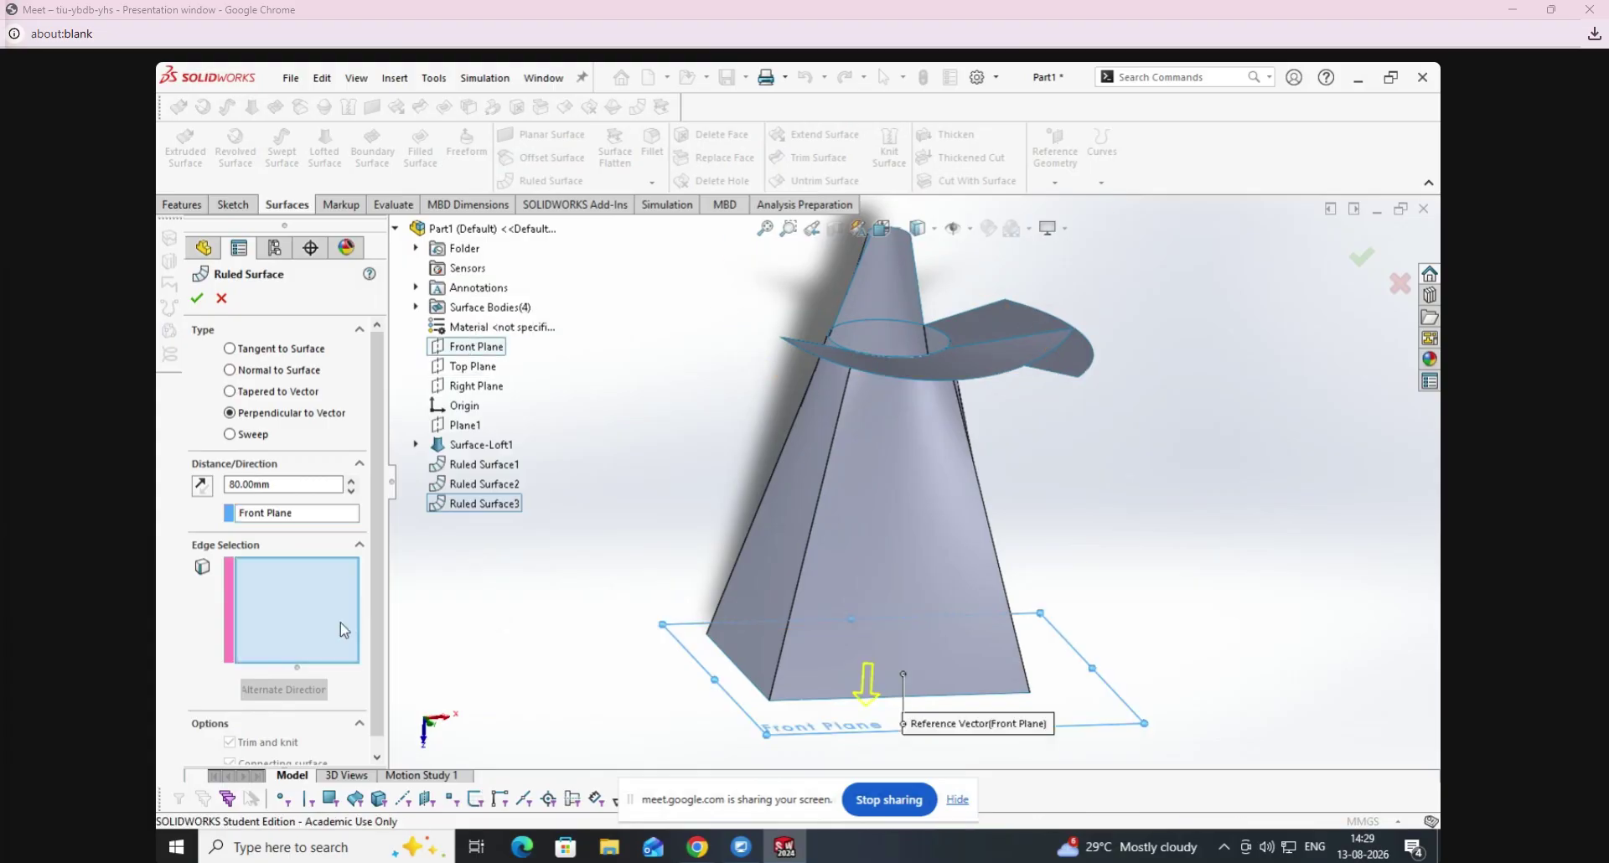
click(831, 343)
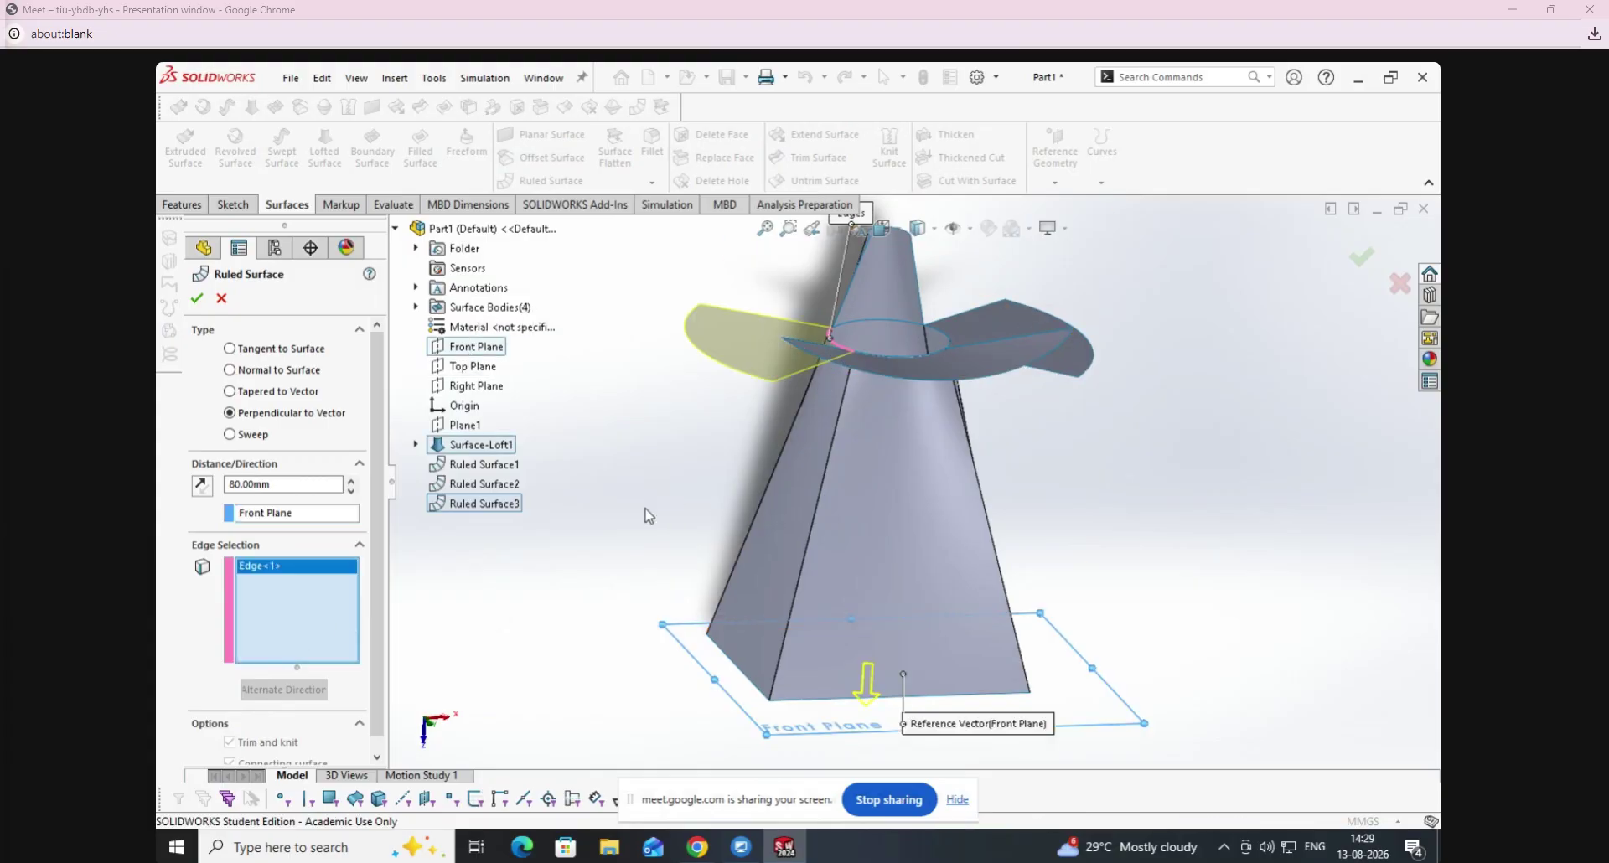
Check the perpendicular ruled surface preview in the right and top views, create the surface, and inspect it from several angles.
middle_drag(650, 511, 683, 427)
click(917, 228)
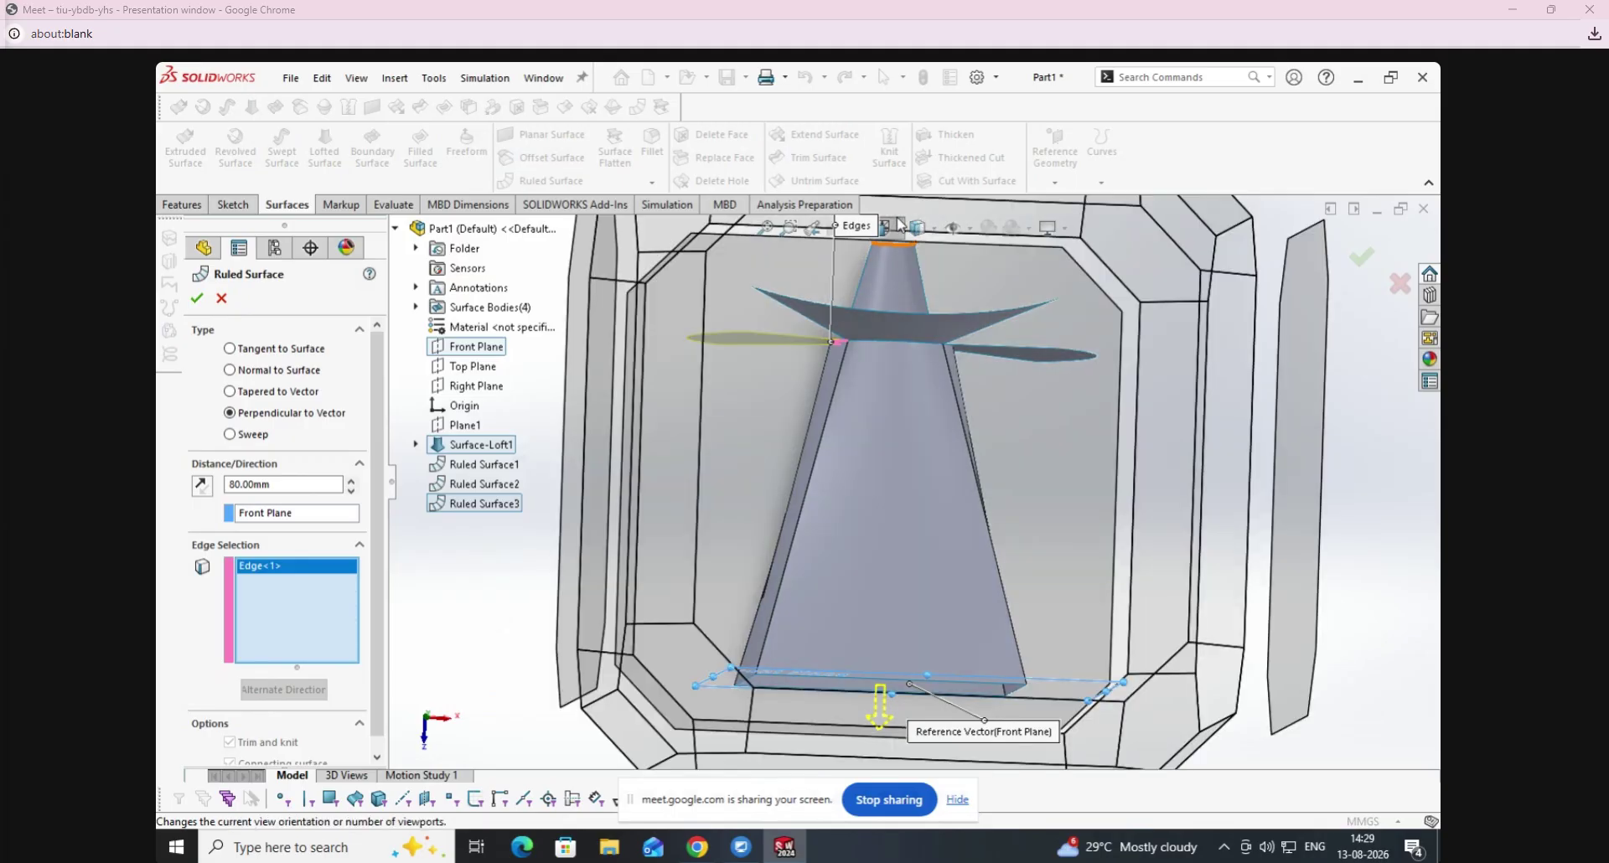
click(943, 310)
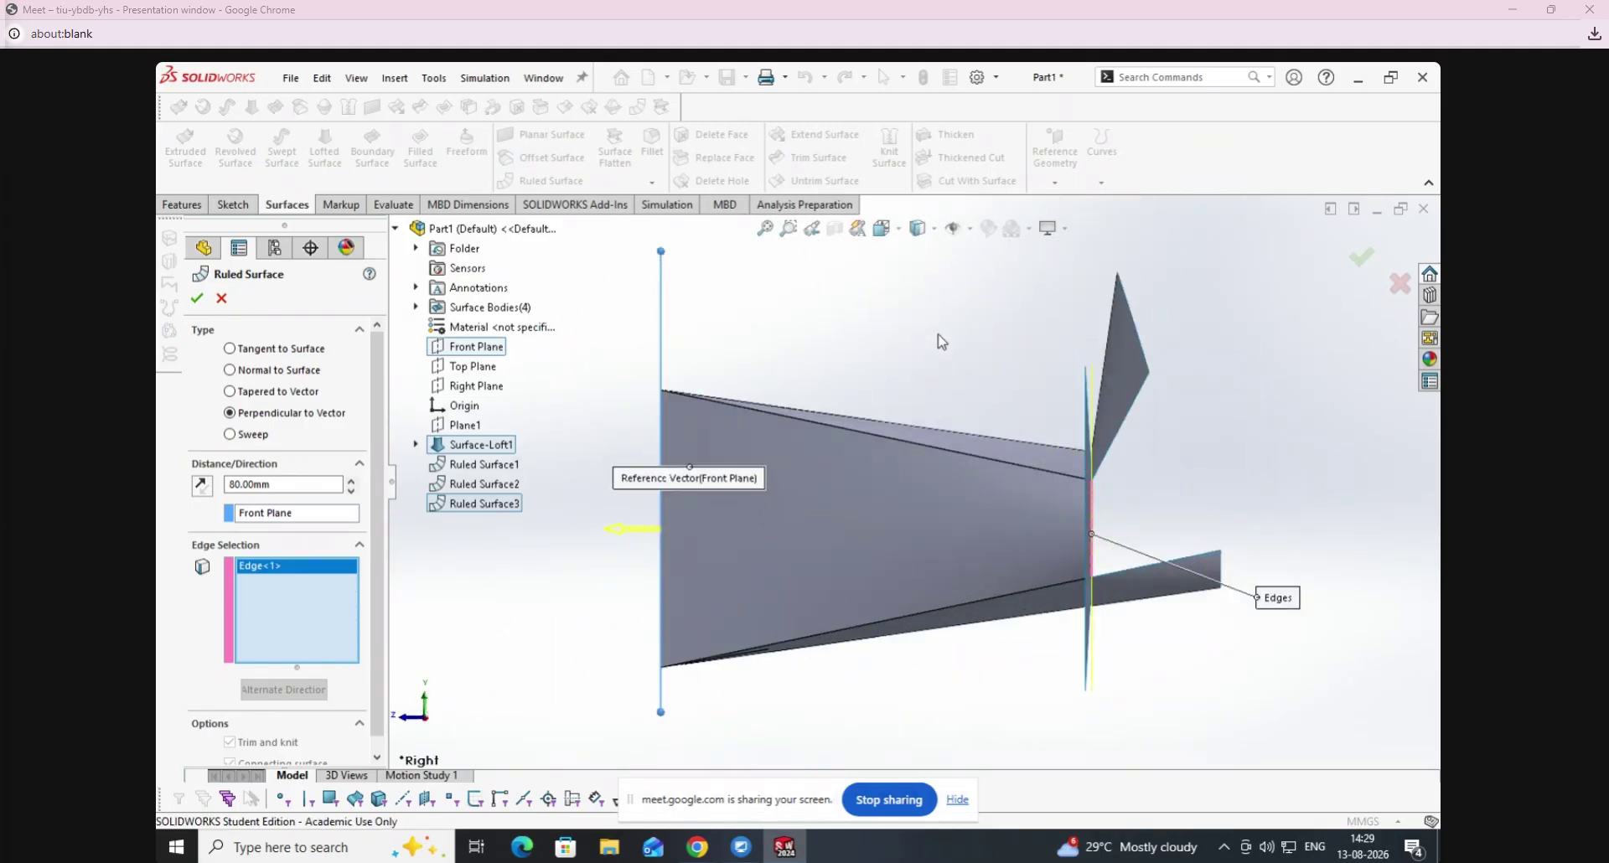
click(882, 228)
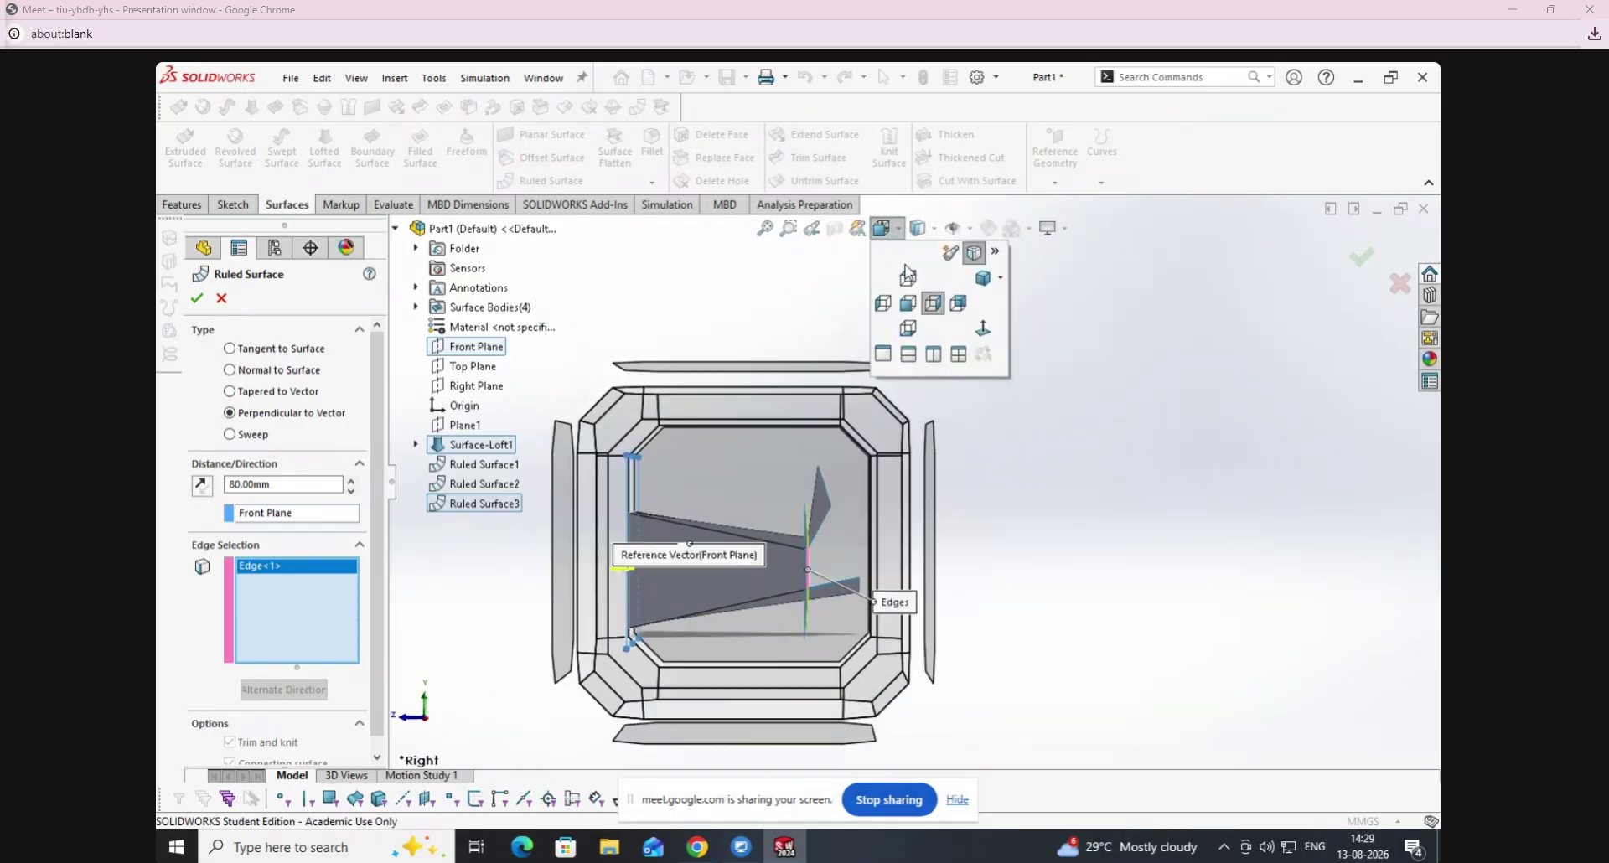
click(911, 273)
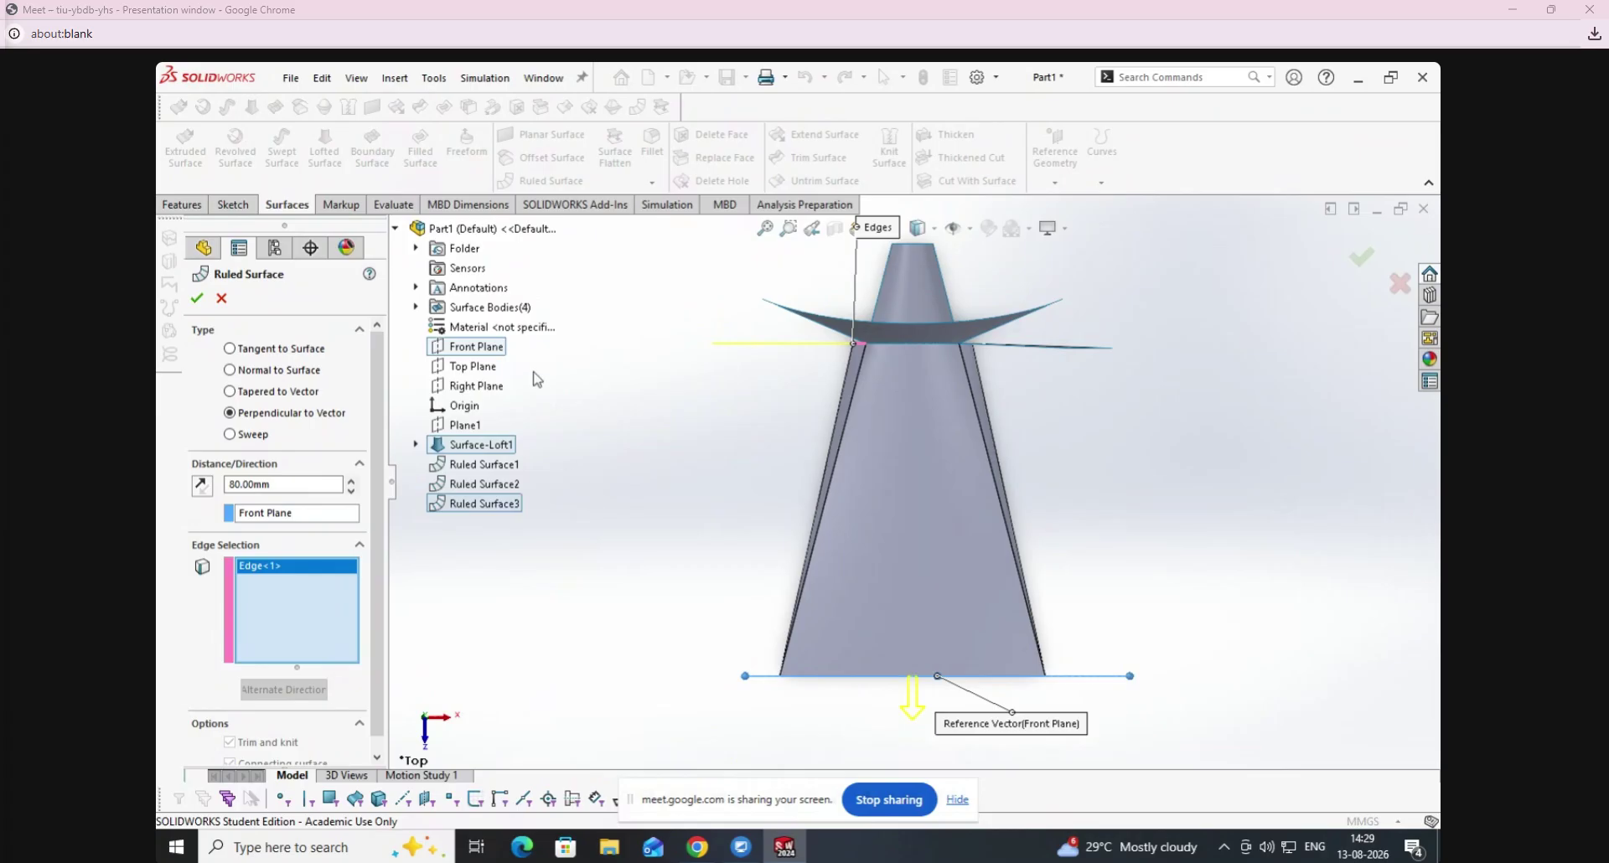
click(197, 300)
middle_drag(729, 482, 618, 586)
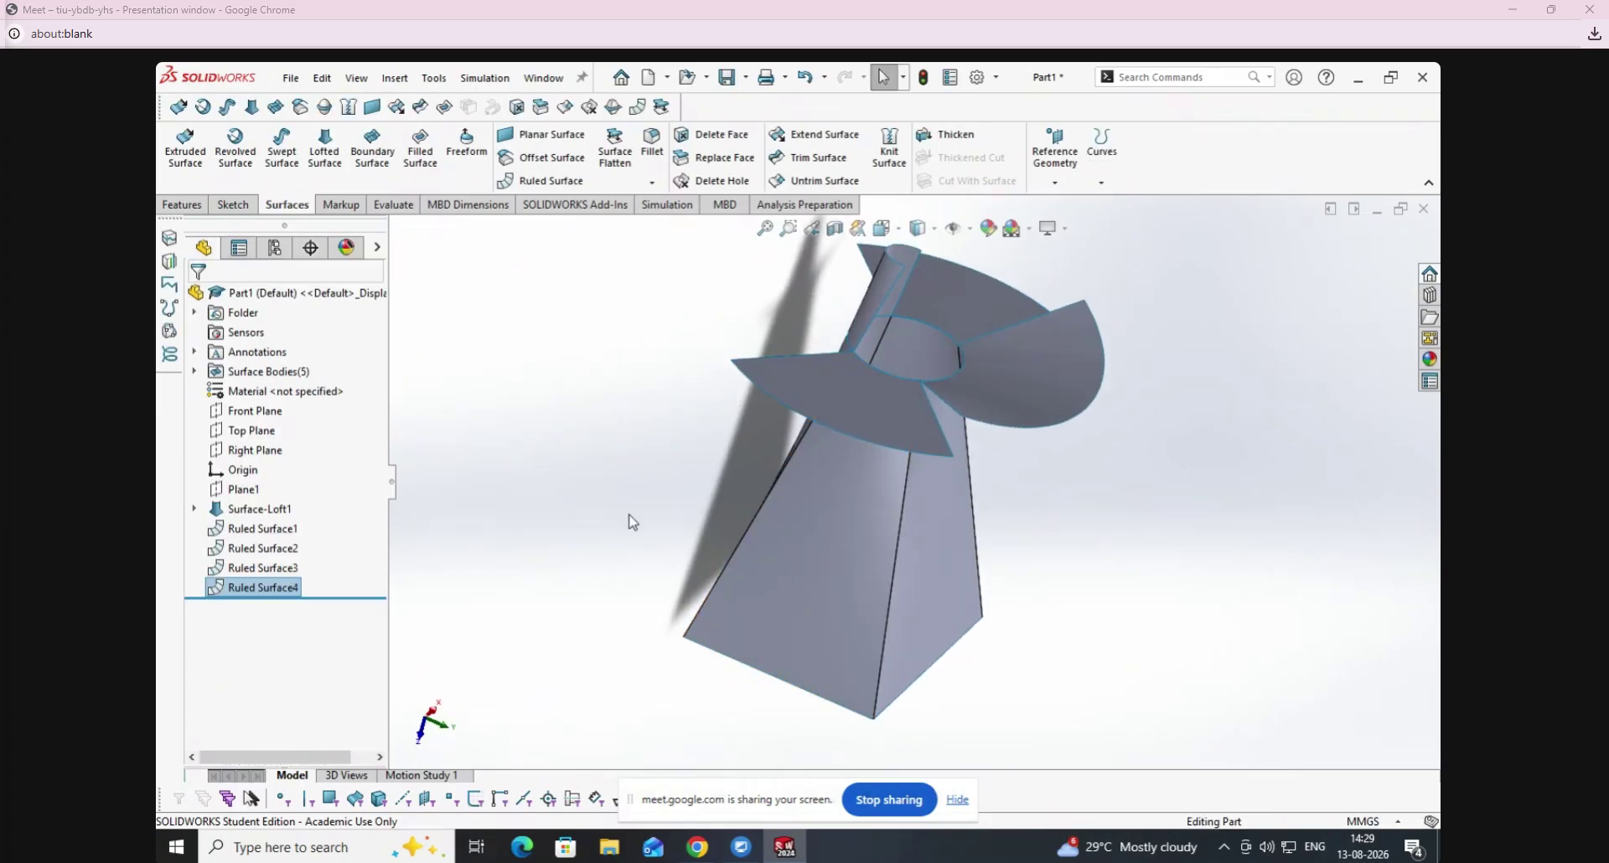
mouse_move(679, 460)
middle_down()
mouse_move(600, 445)
mouse_move(610, 459)
middle_up()
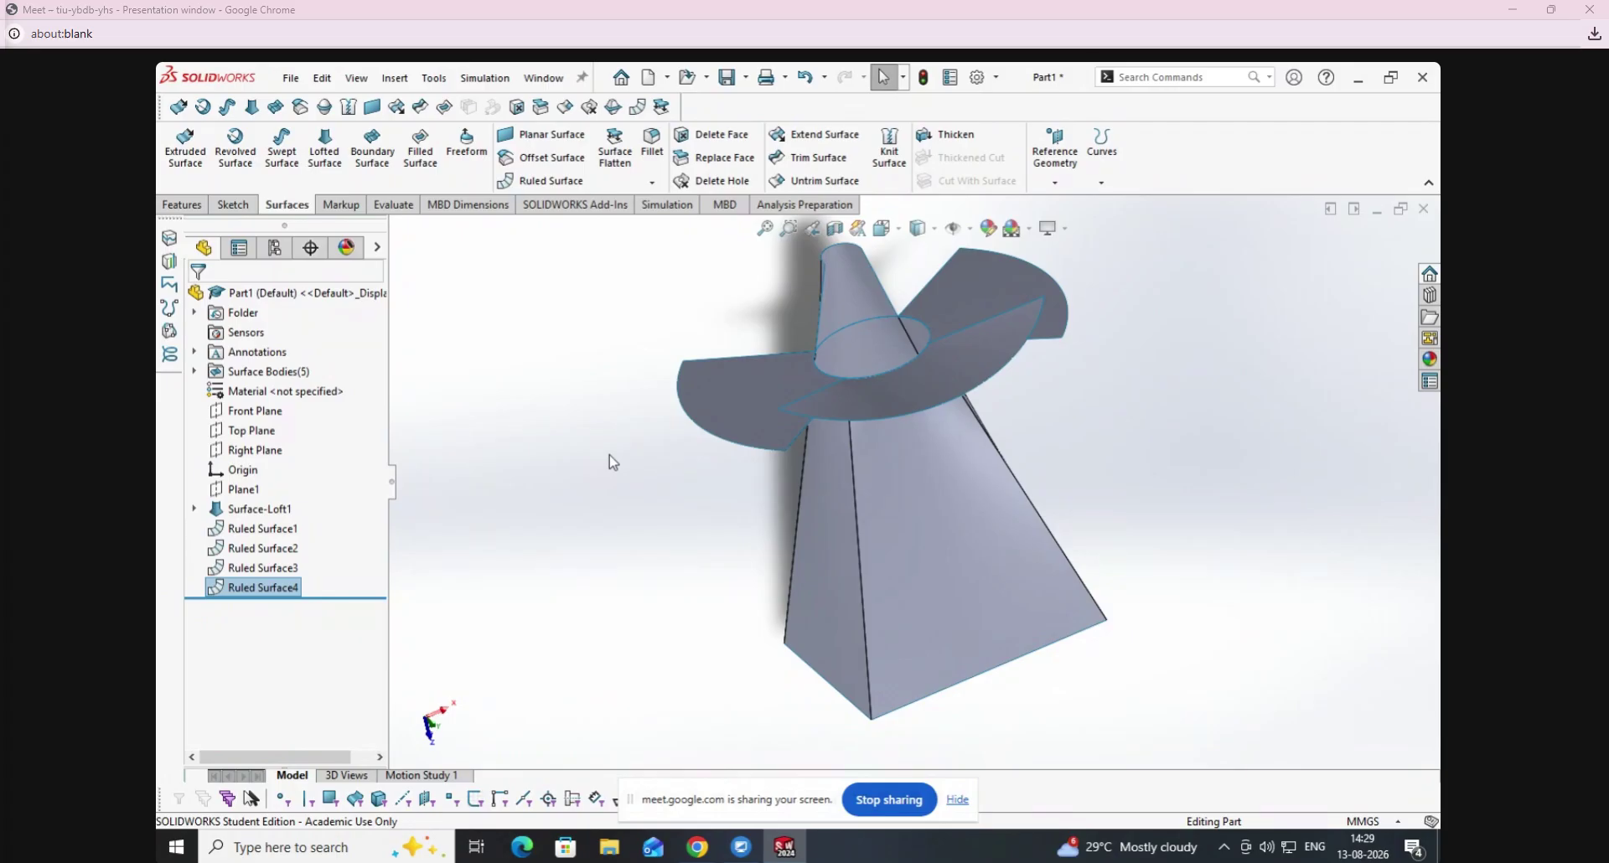
Delete all four ruled surfaces from the part, leaving only the lofted surface.
click(260, 529)
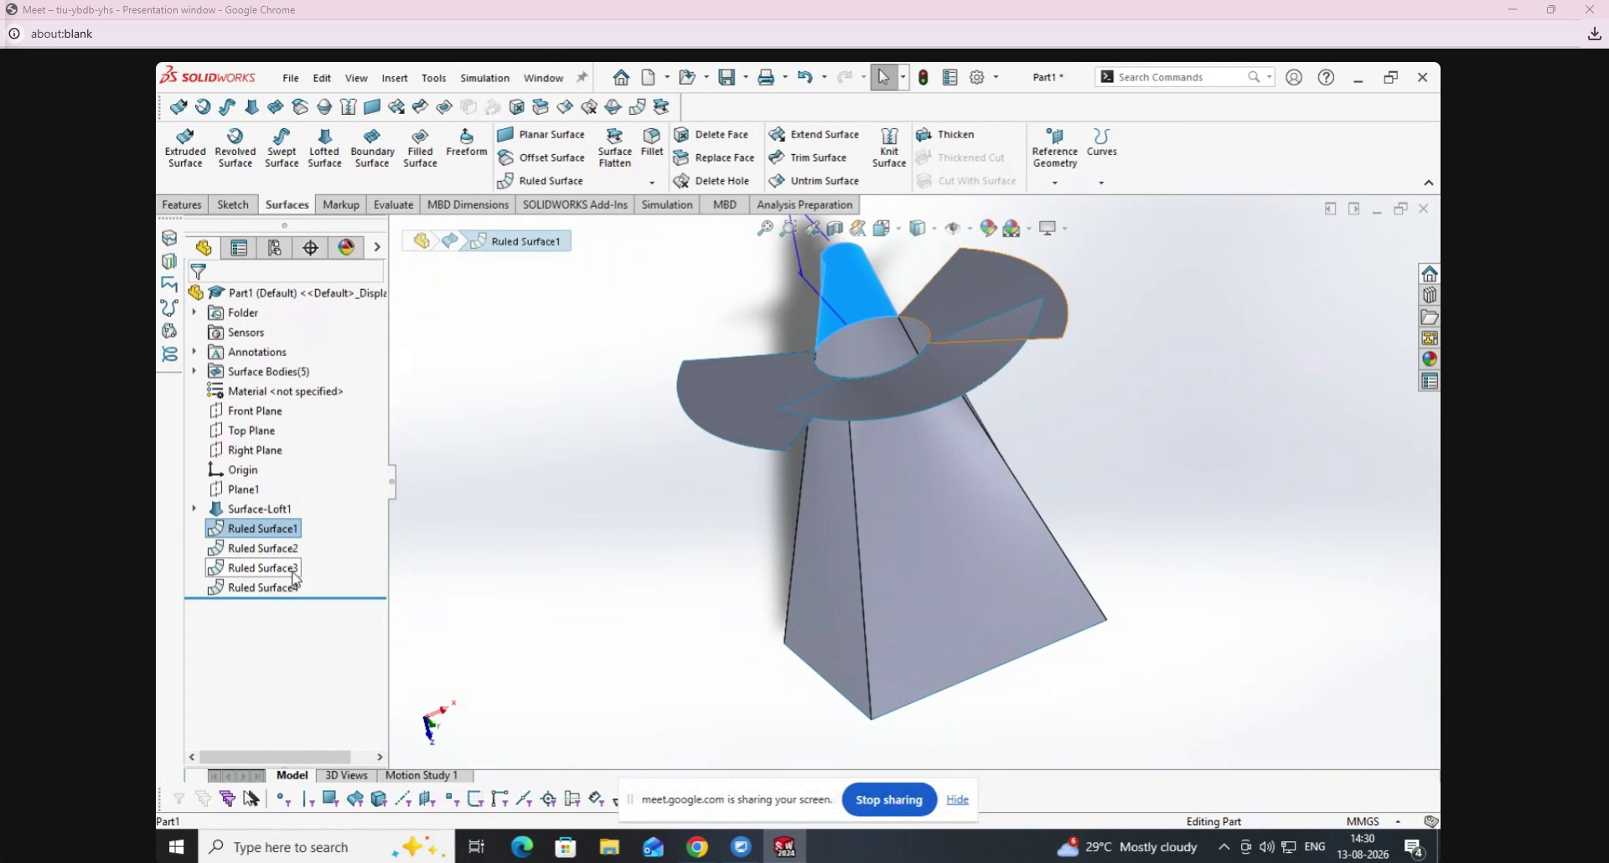
shift+click(292, 569)
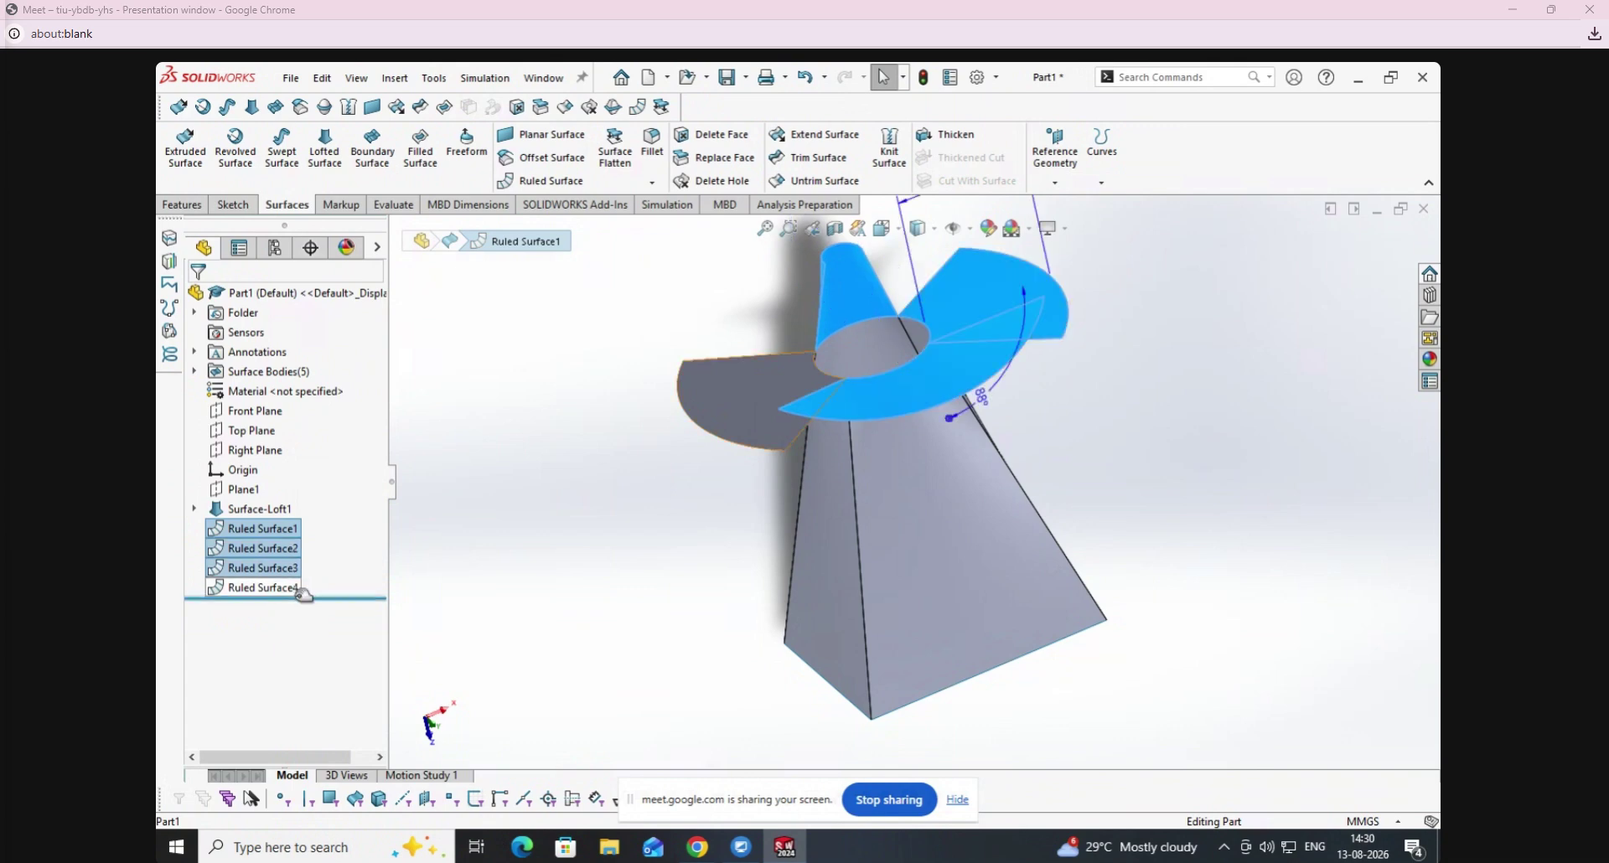
shift+click(266, 589)
right_click(267, 588)
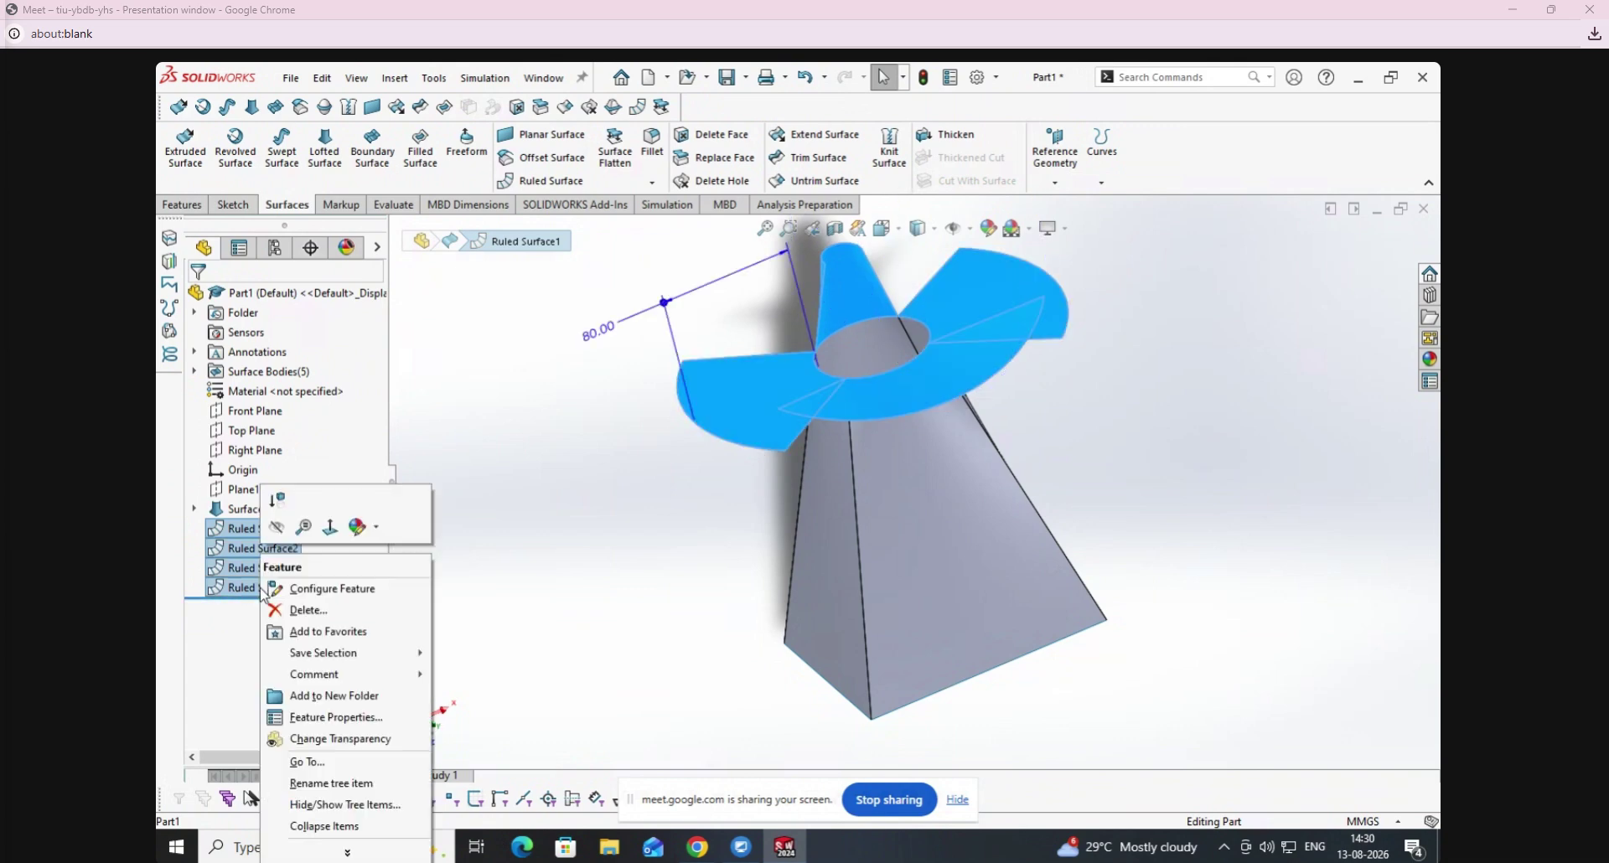
click(304, 610)
key(Return)
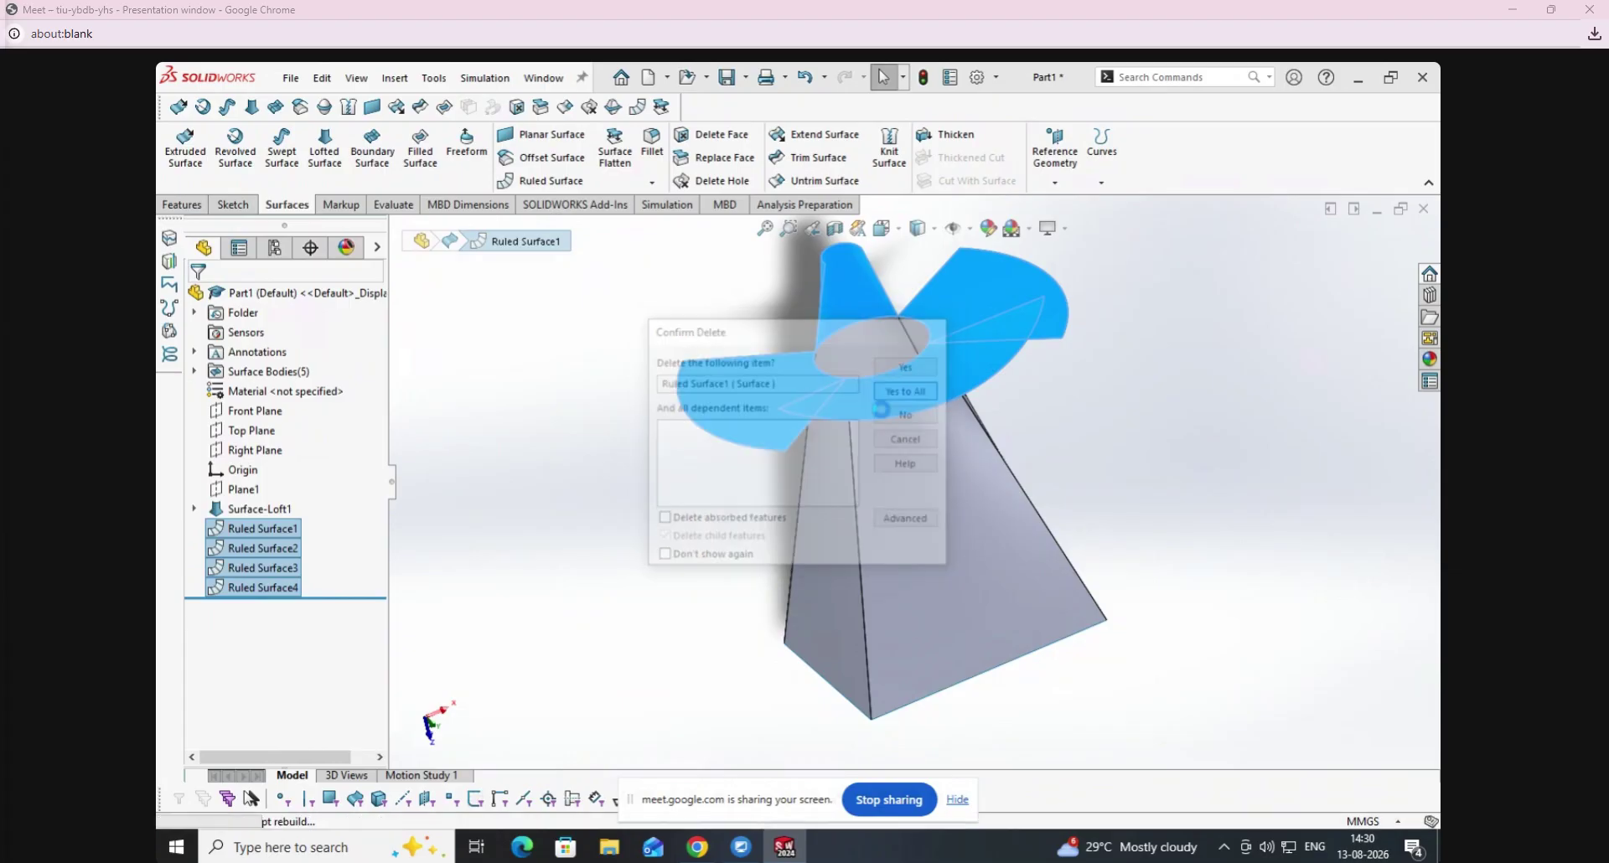
right_click(295, 409)
click(304, 383)
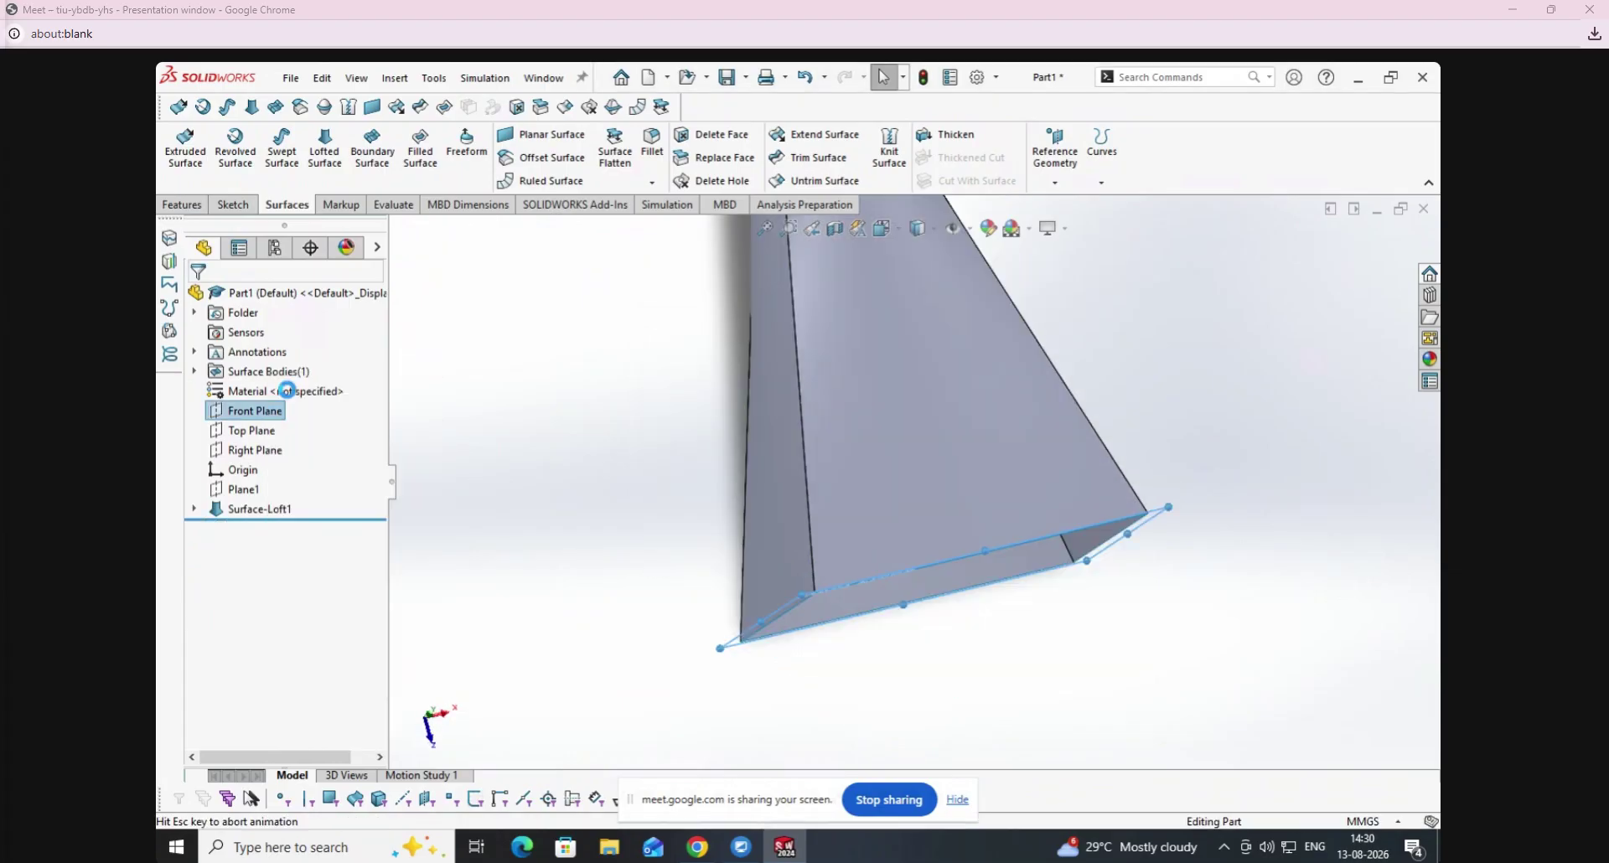
click(180, 159)
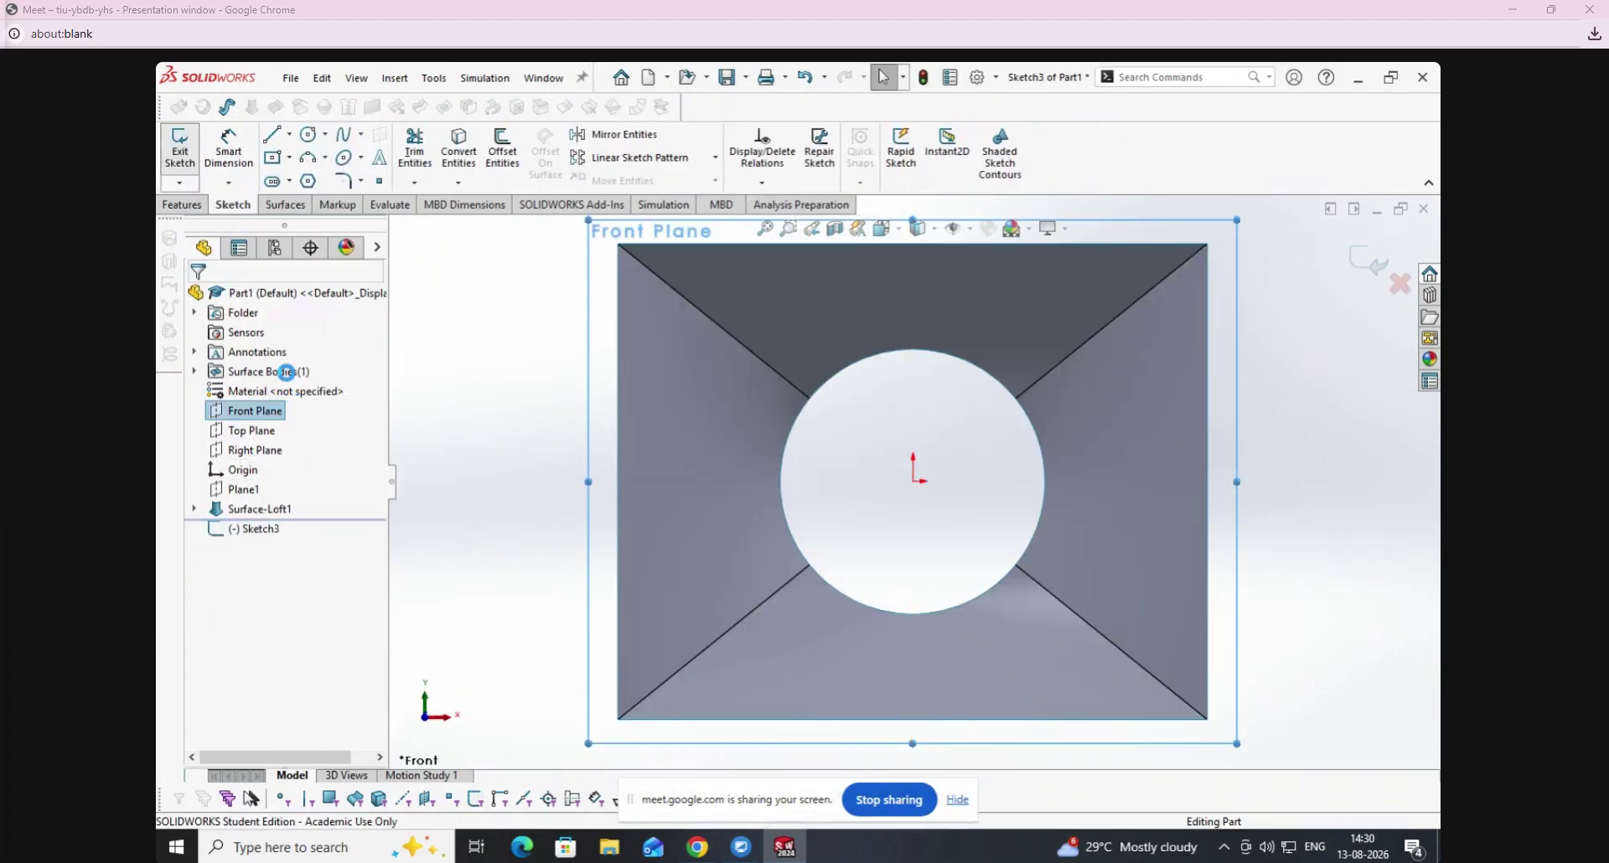
Sketch two outward-sloping lines, about 65 mm and 53.5 mm long, on the Top Plane from opposite ends of the loft's circular edge.
right_click(273, 435)
click(281, 410)
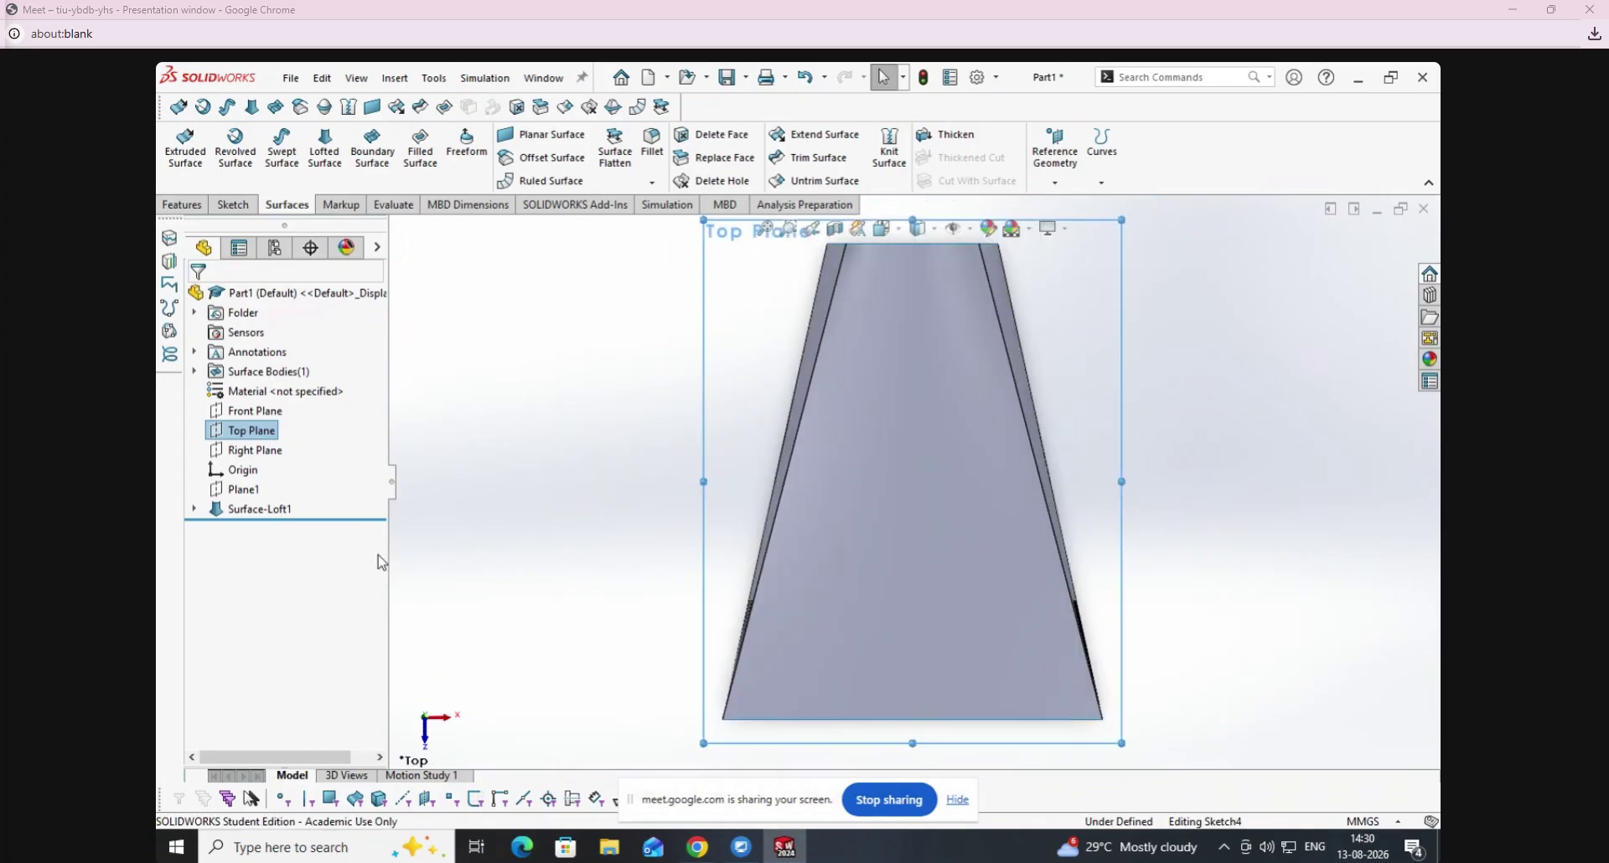
click(274, 135)
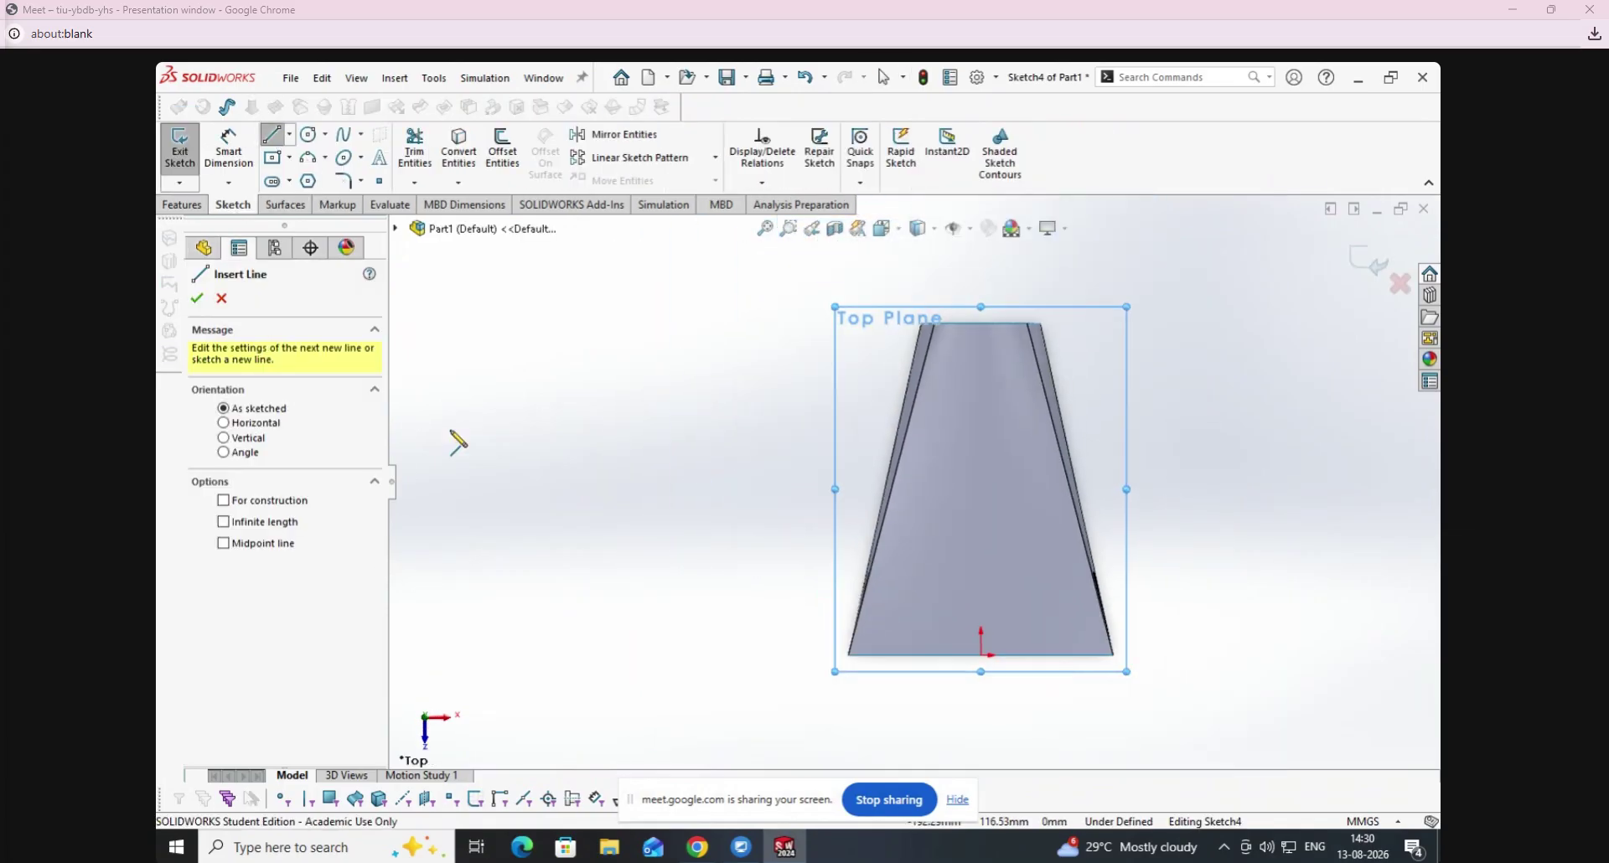
drag(1039, 324, 1168, 242)
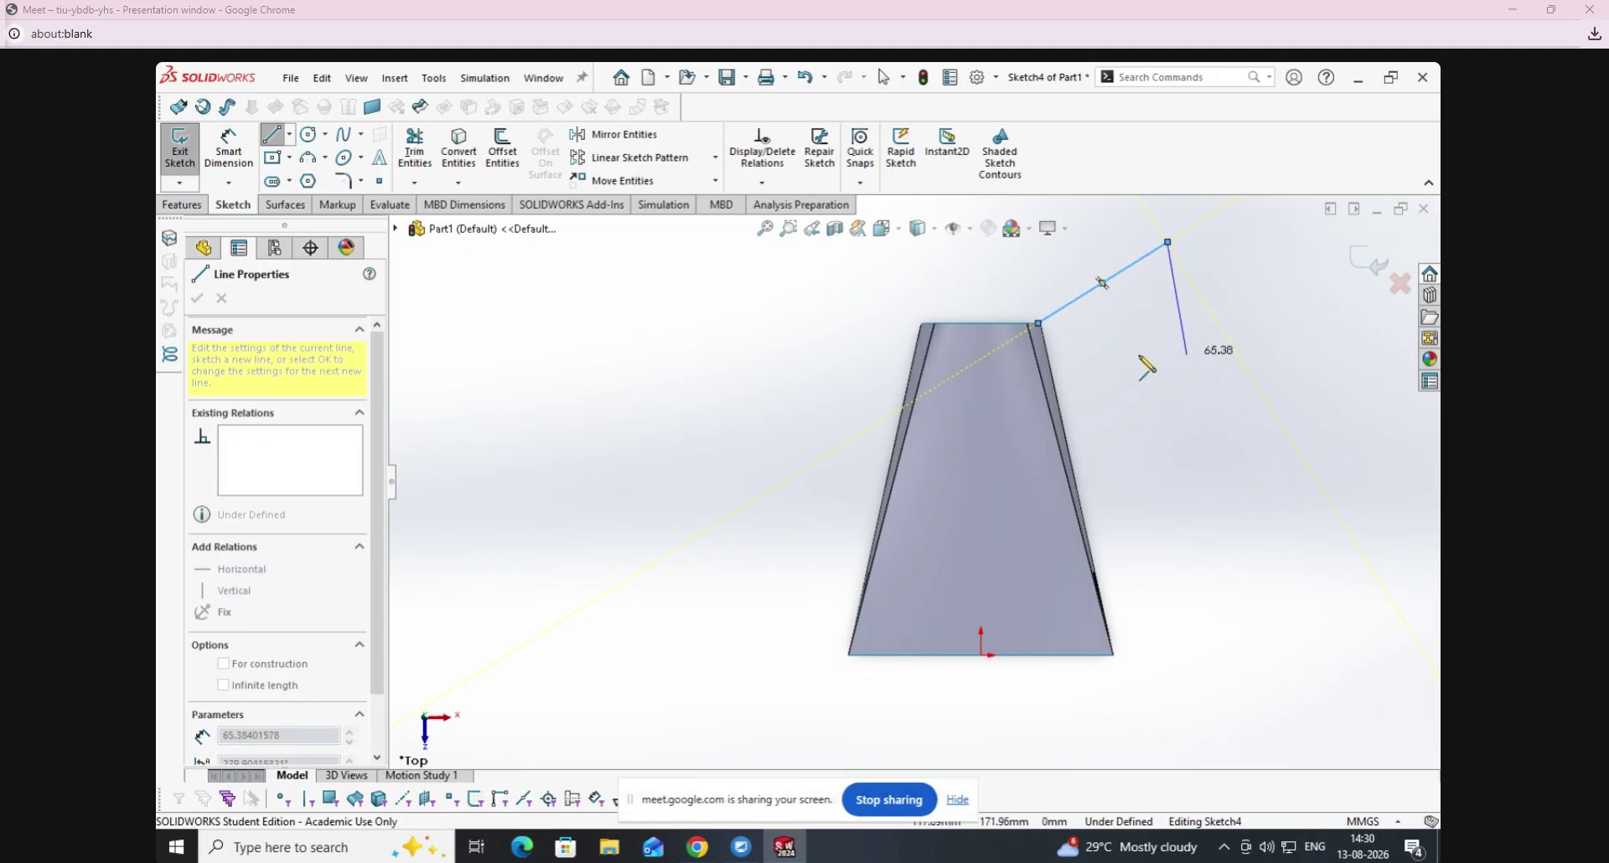
click(273, 138)
click(273, 138)
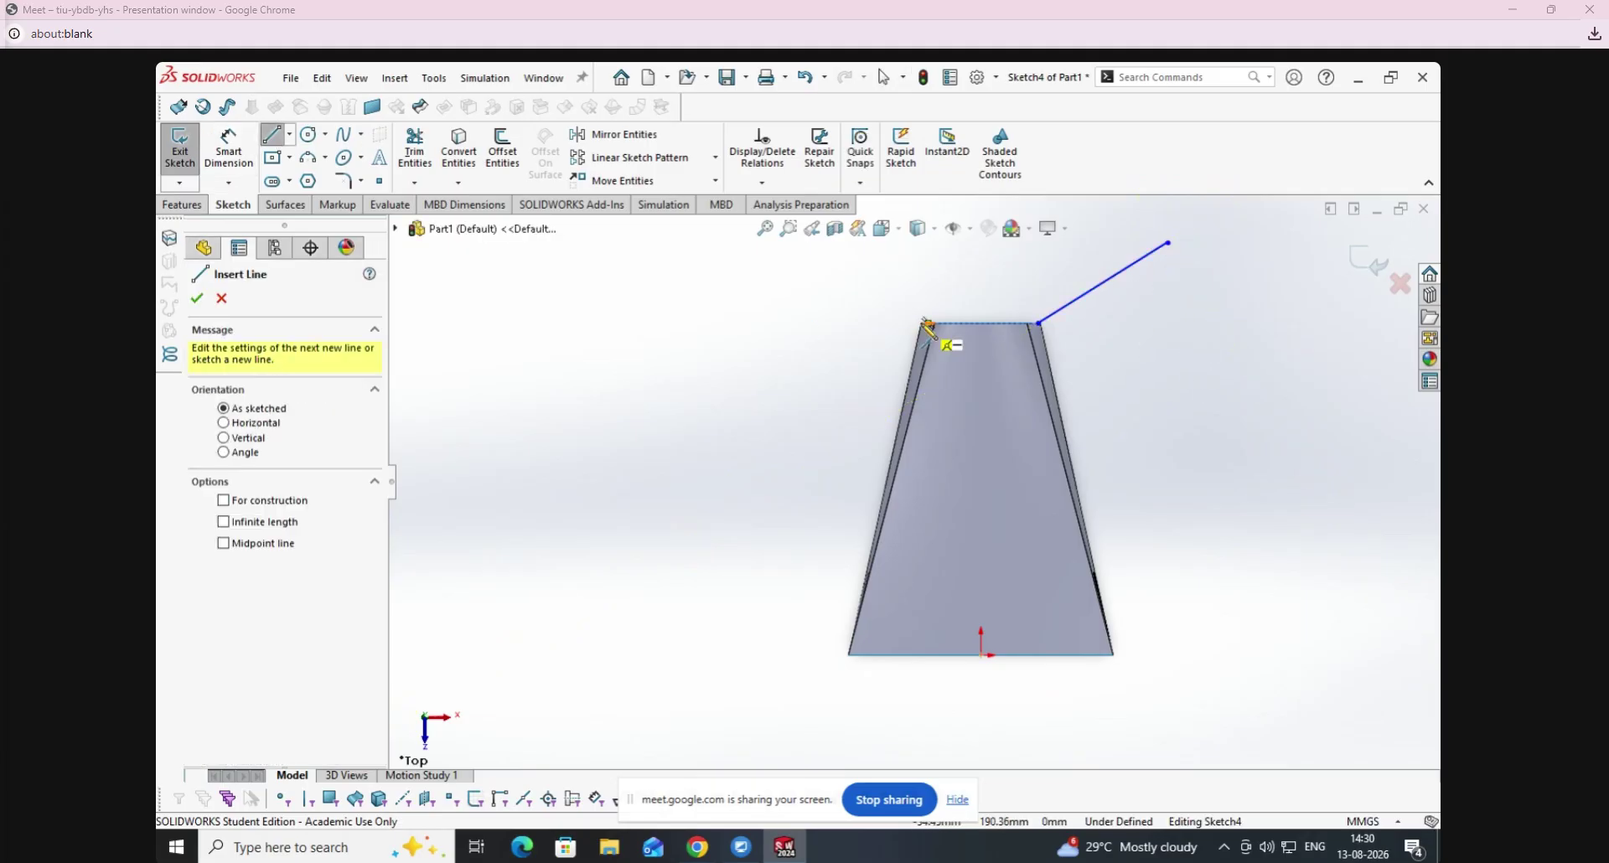
click(928, 323)
click(864, 243)
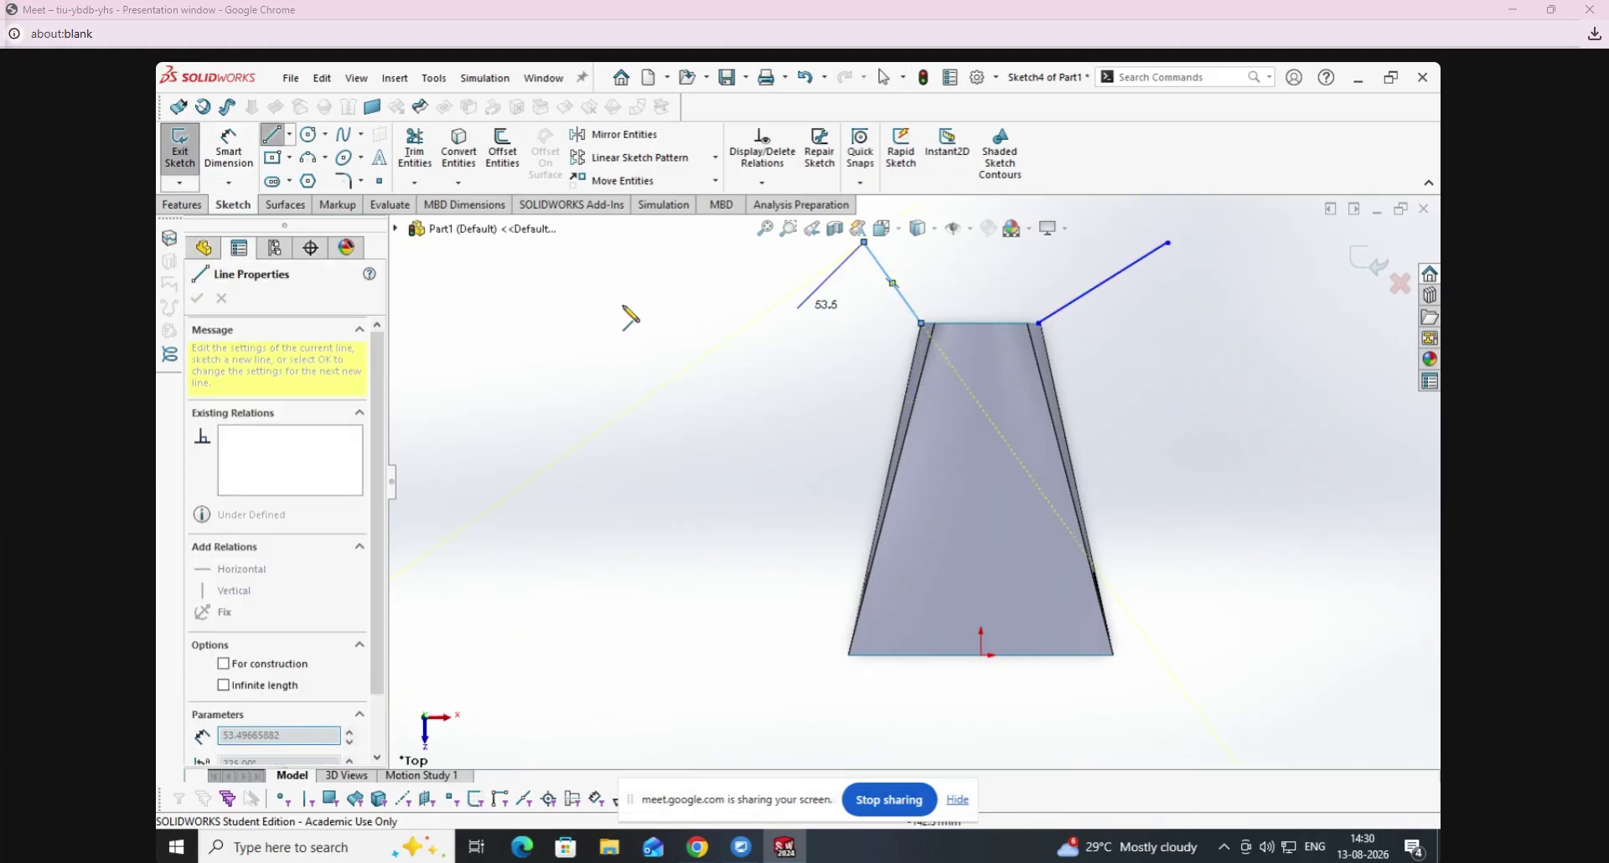
click(172, 143)
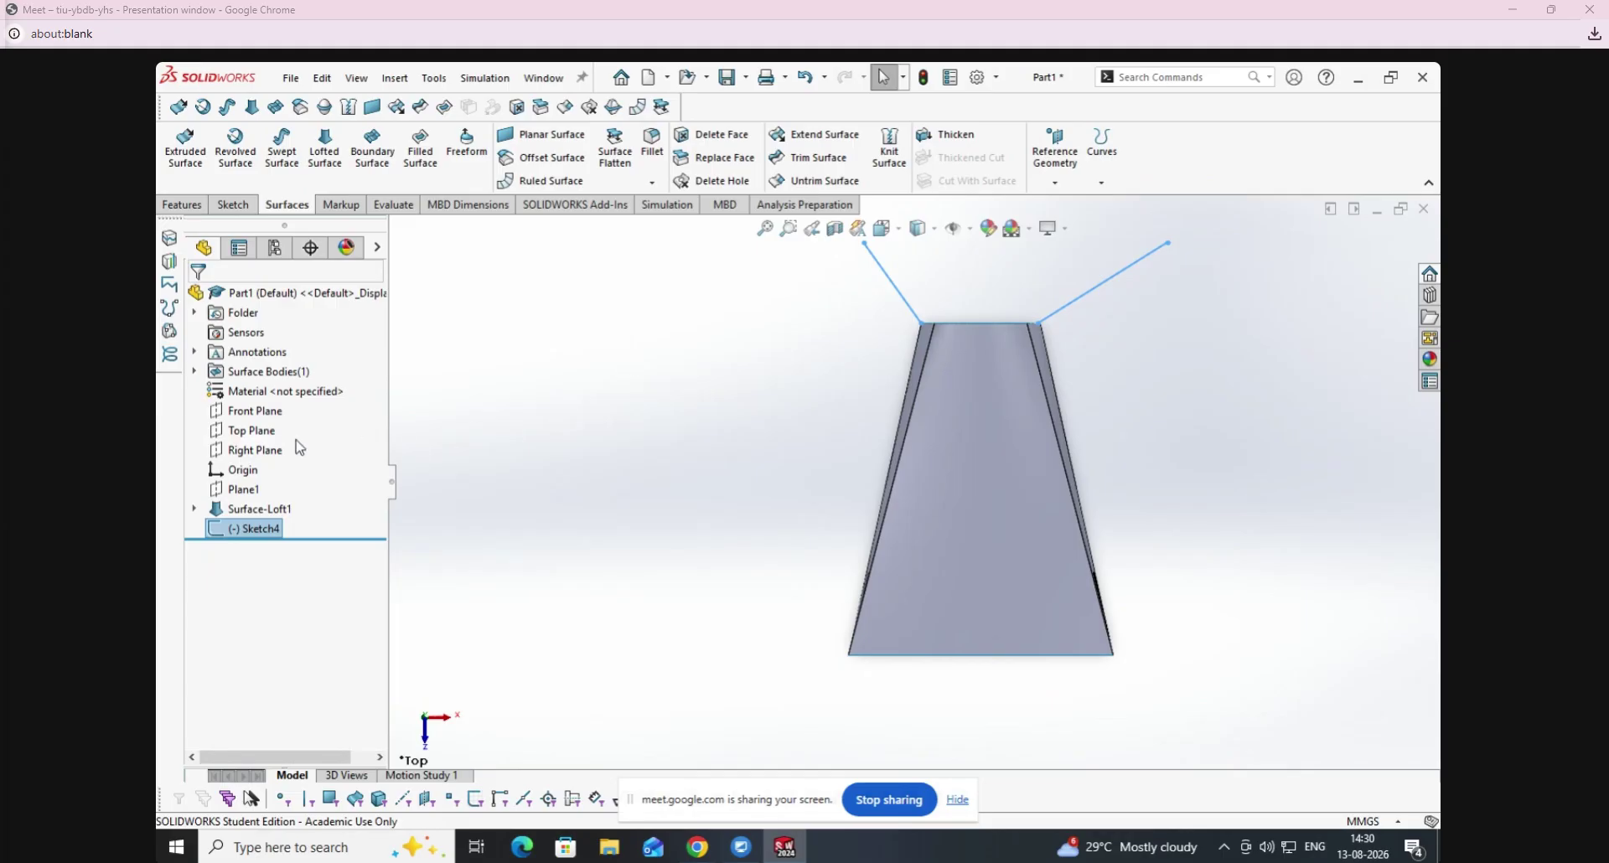
Start a sketch on the Right Plane and draw sloped lines outward from the lower and upper ends of the loft's circular edge.
right_click(276, 451)
click(270, 412)
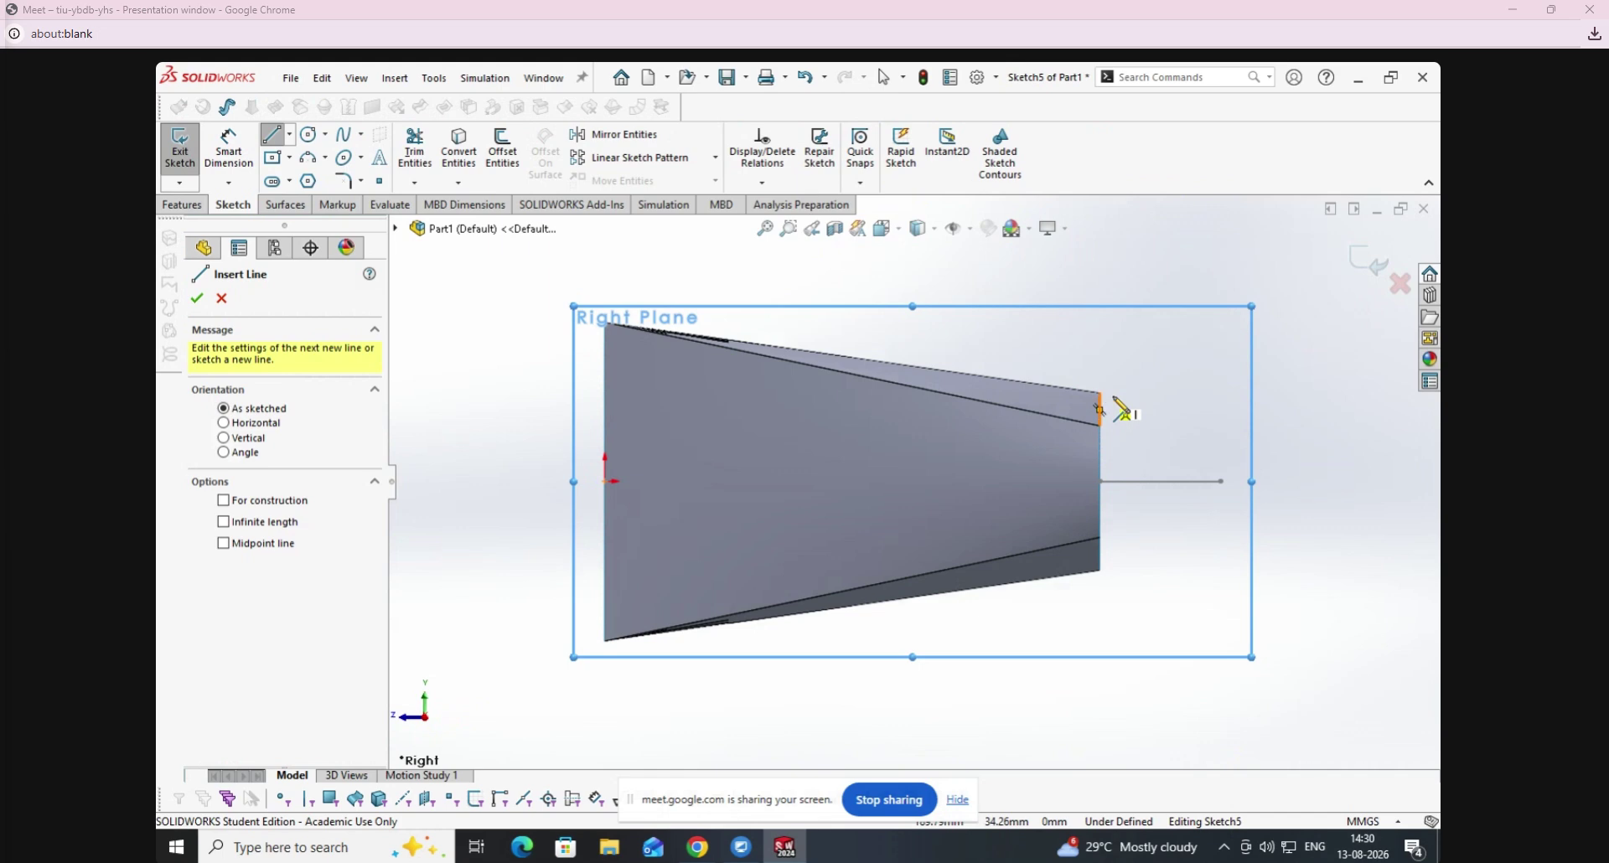
click(1101, 572)
key(Escape)
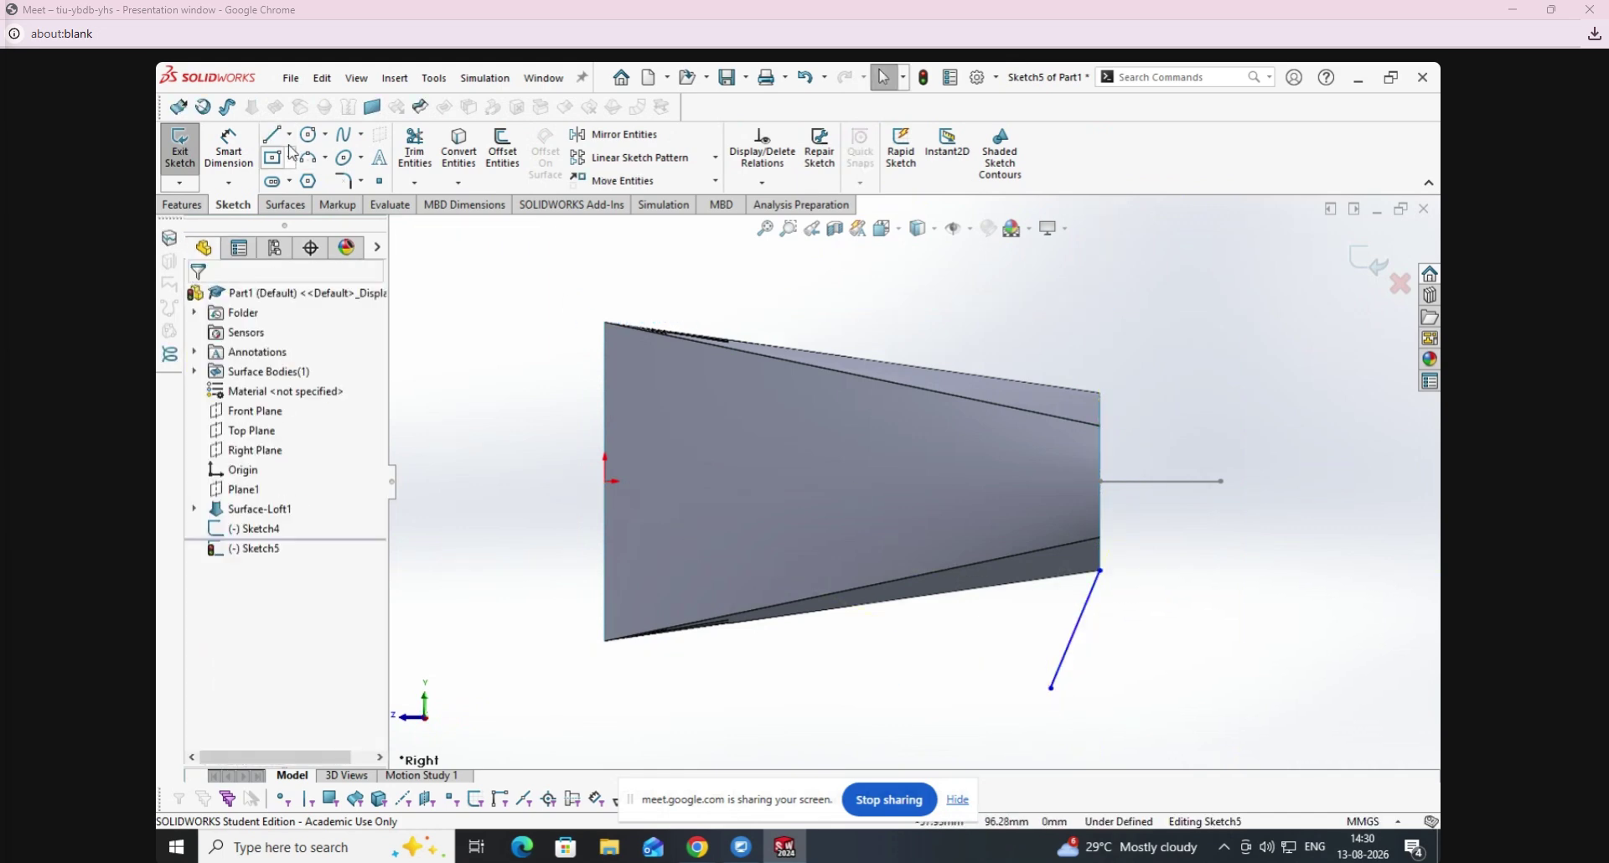
click(272, 135)
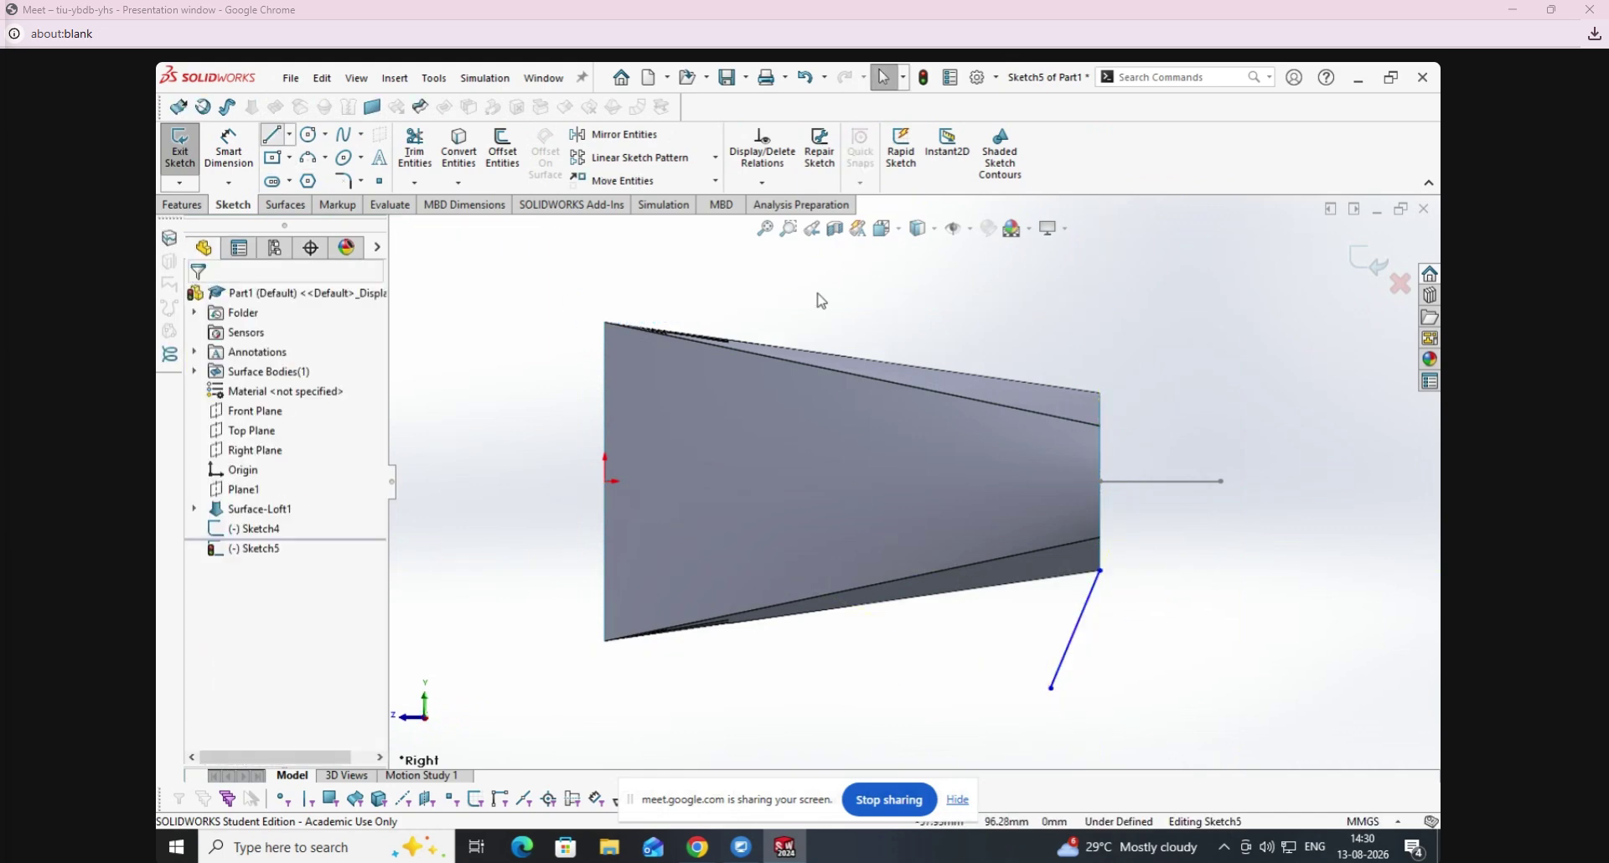
click(1101, 393)
click(1163, 297)
key(Escape)
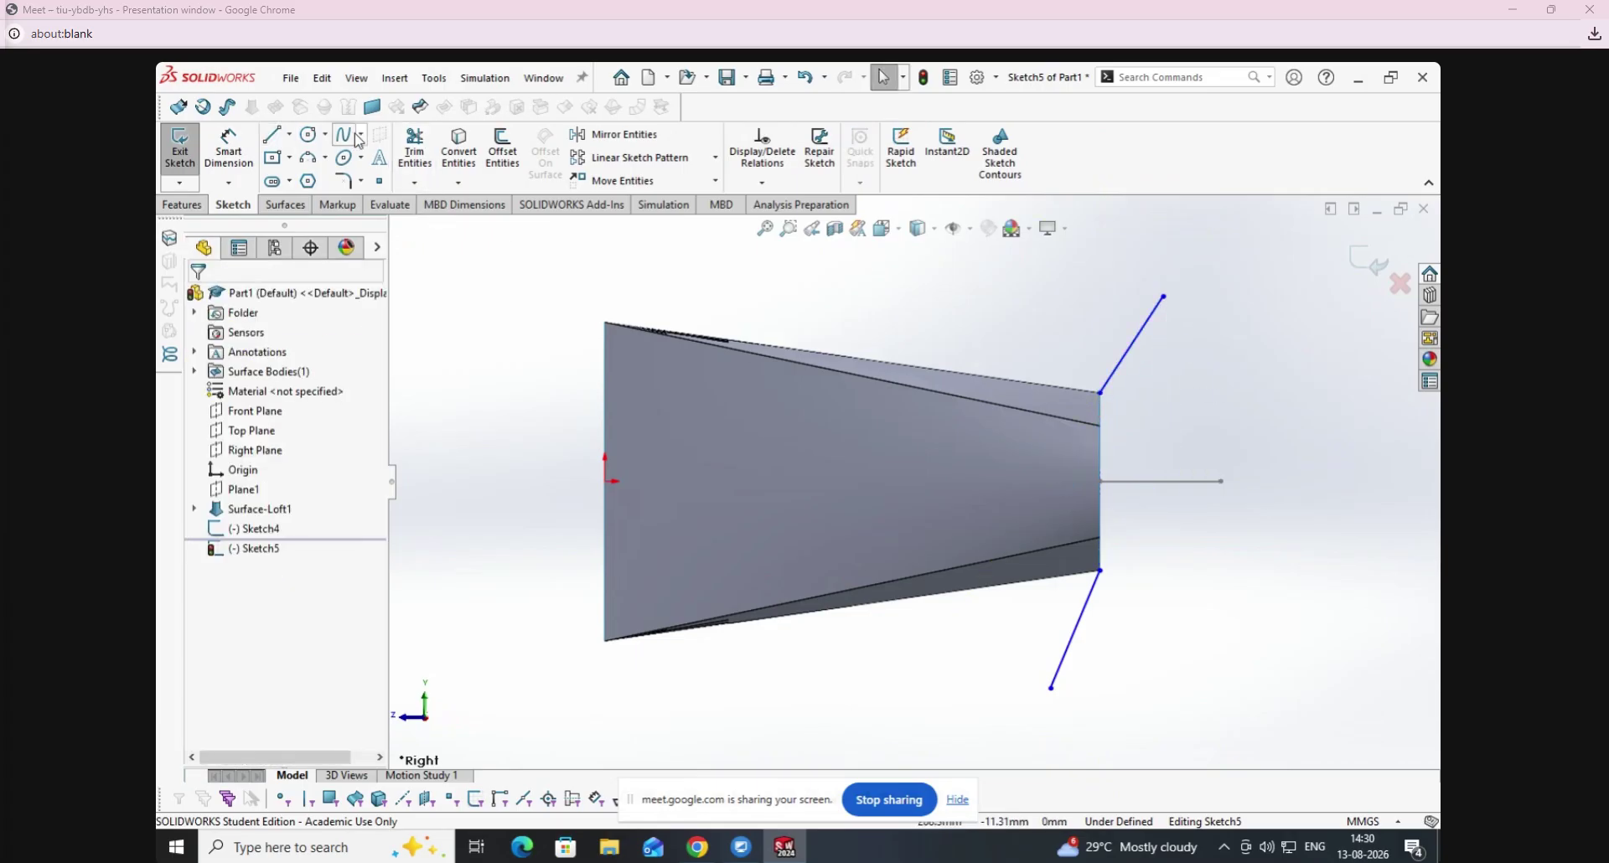
Add a wavy five-point spline running outward from the loft's circular edge to the Right Plane sketch and close the sketch.
click(357, 138)
click(1101, 481)
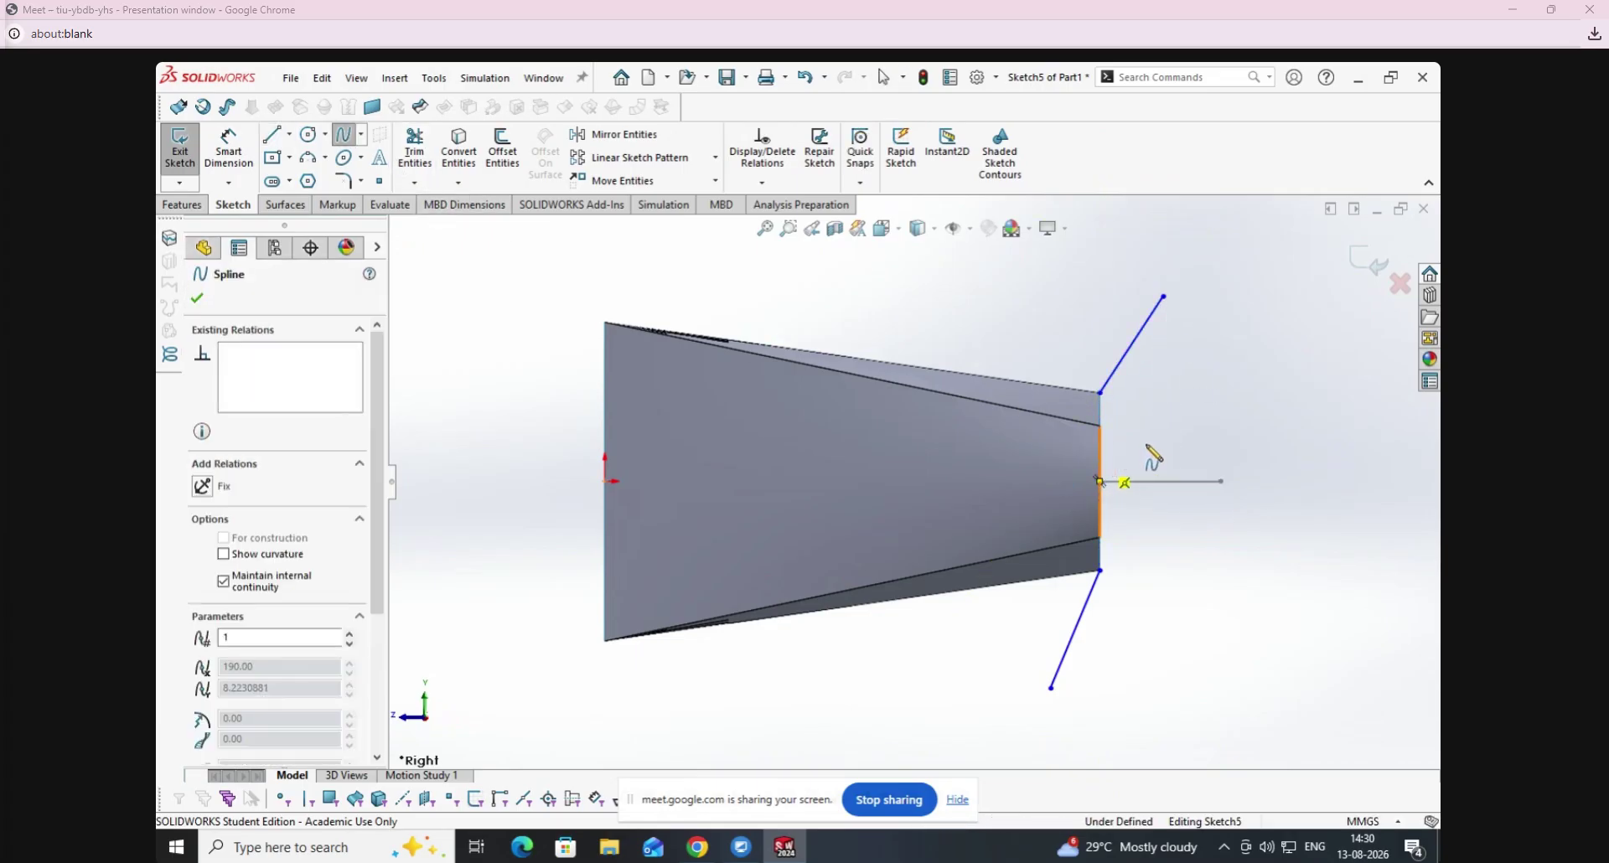
click(1146, 443)
click(1200, 405)
click(1263, 392)
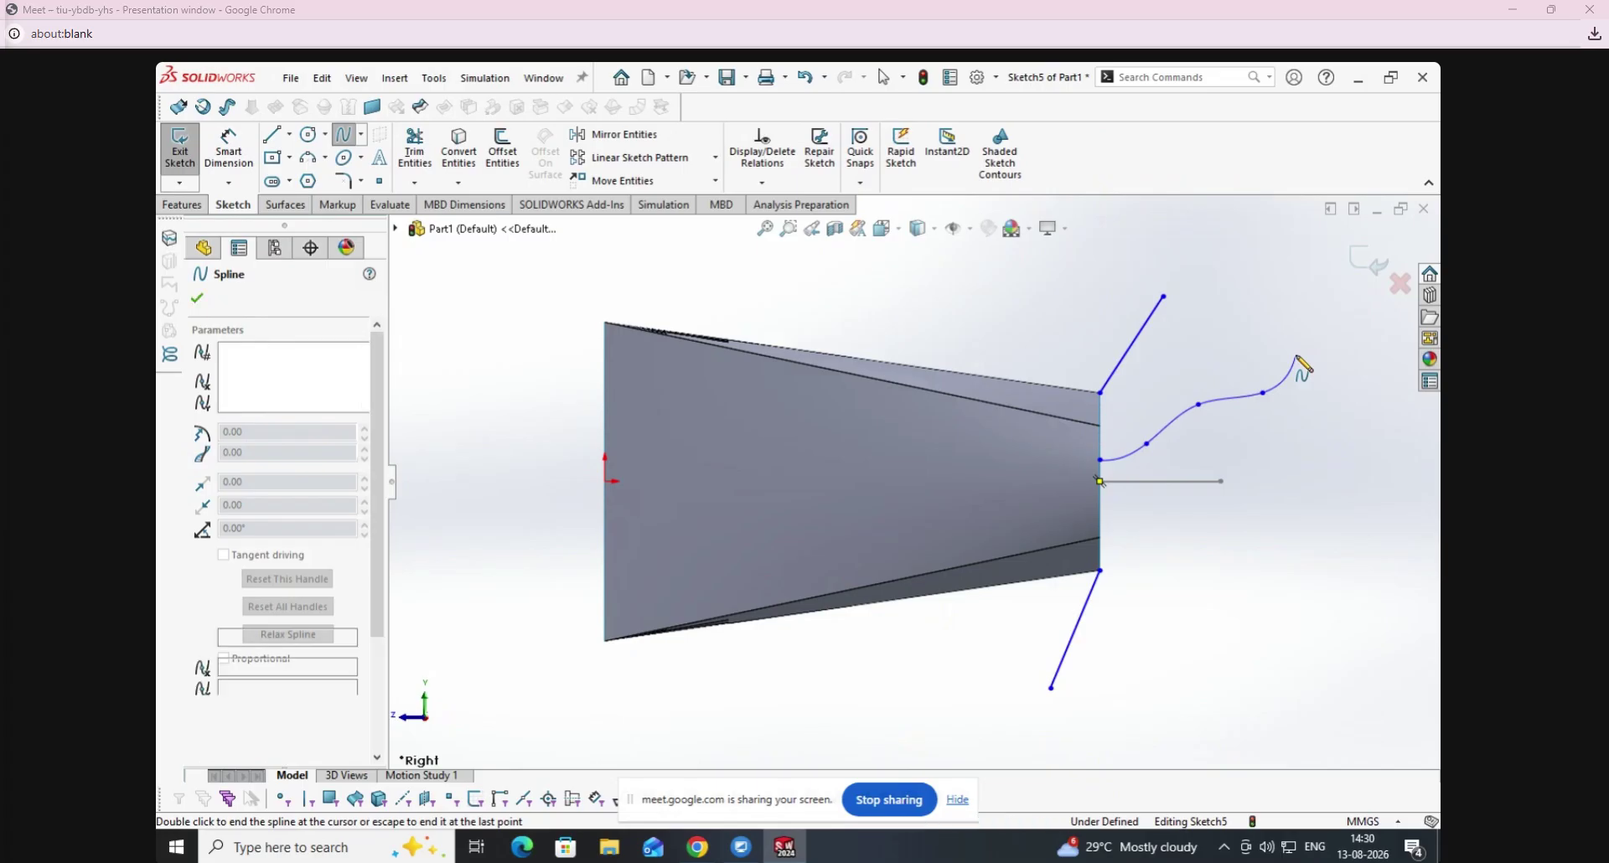
right_click(1298, 357)
click(1318, 371)
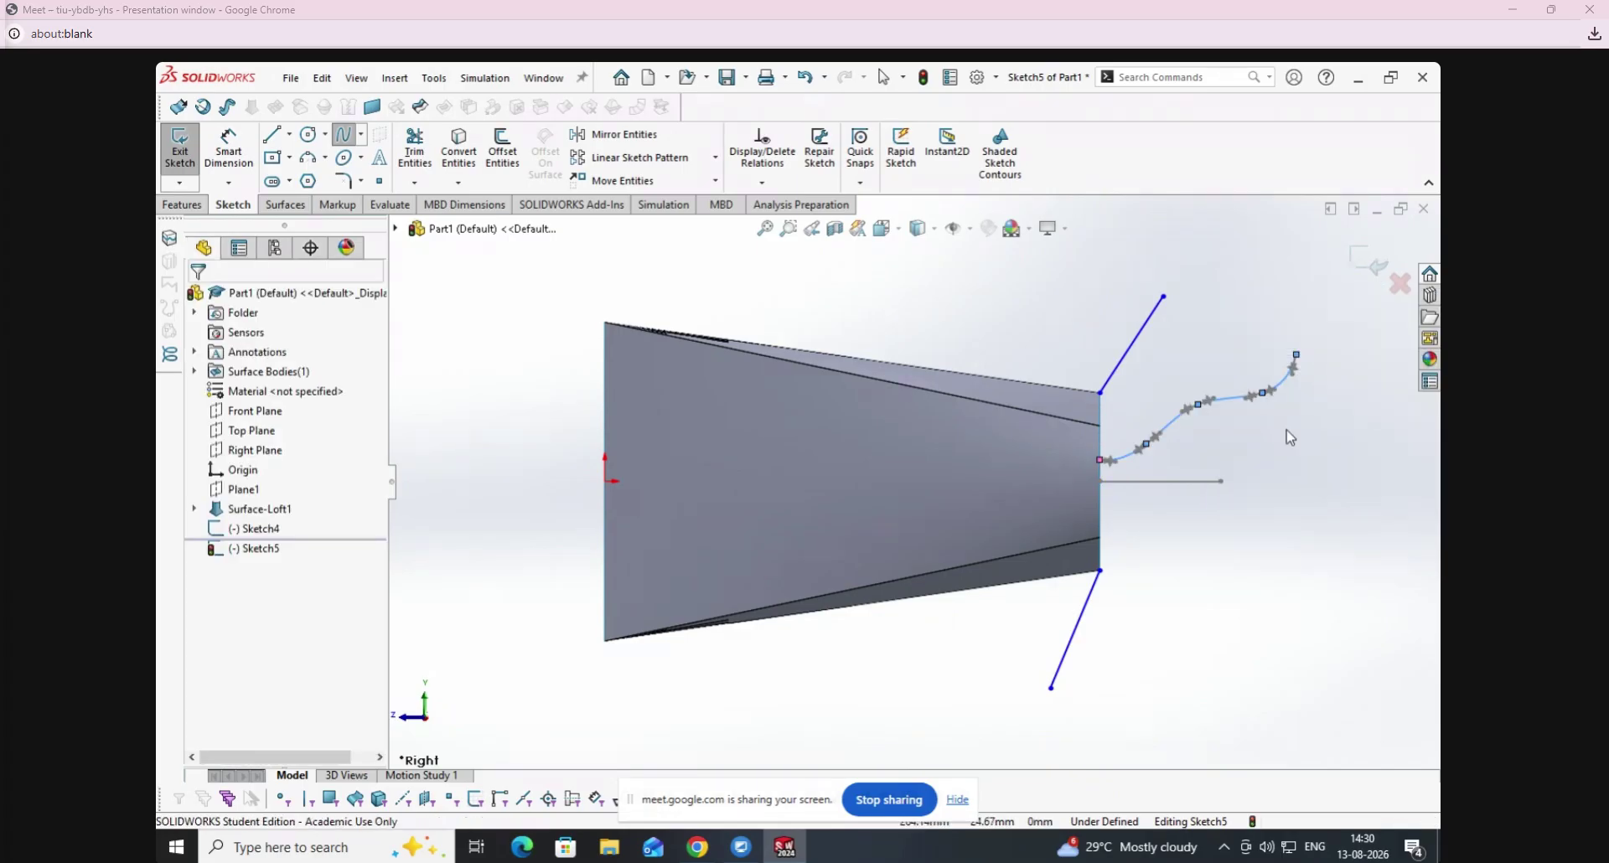
click(181, 154)
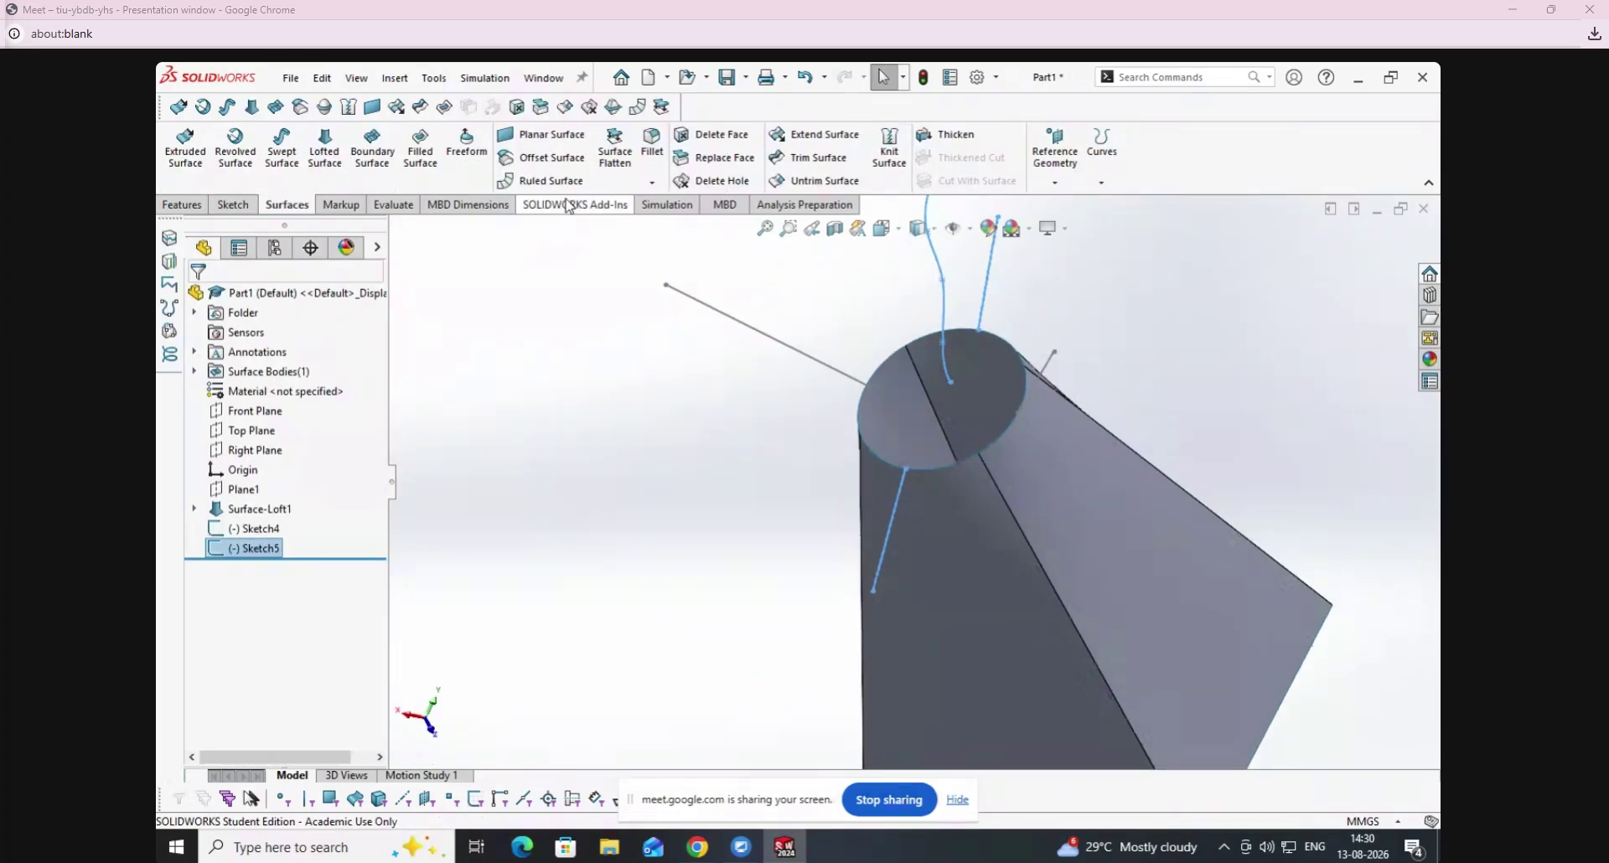
Start a Perpendicular to Vector ruled surface on one arc of the circular edge, using the longer Top Plane sketch line as reference vector.
click(542, 180)
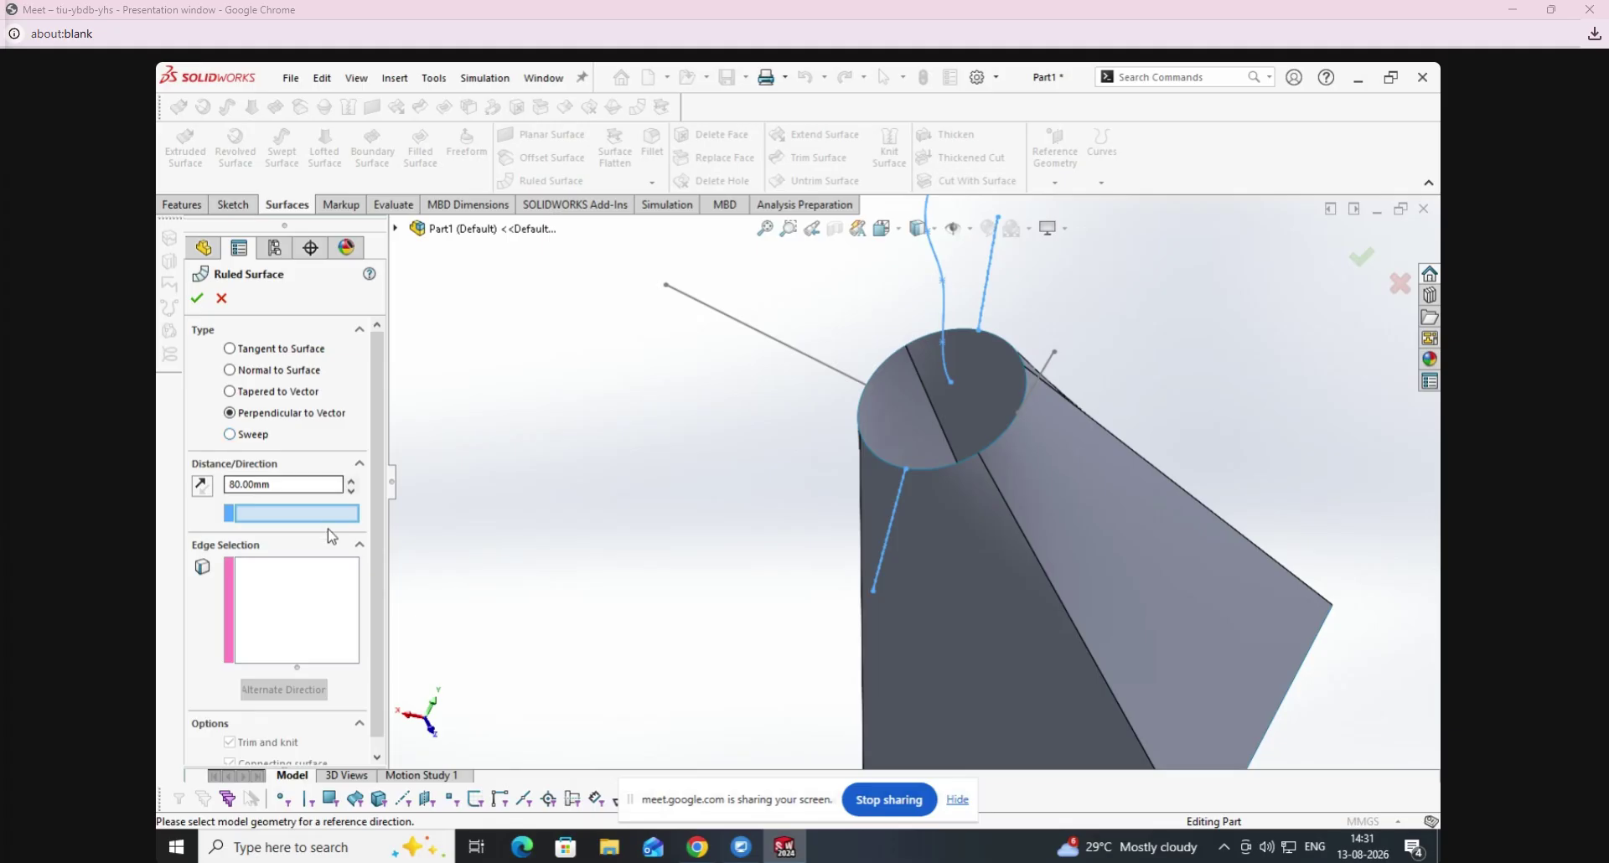
click(317, 605)
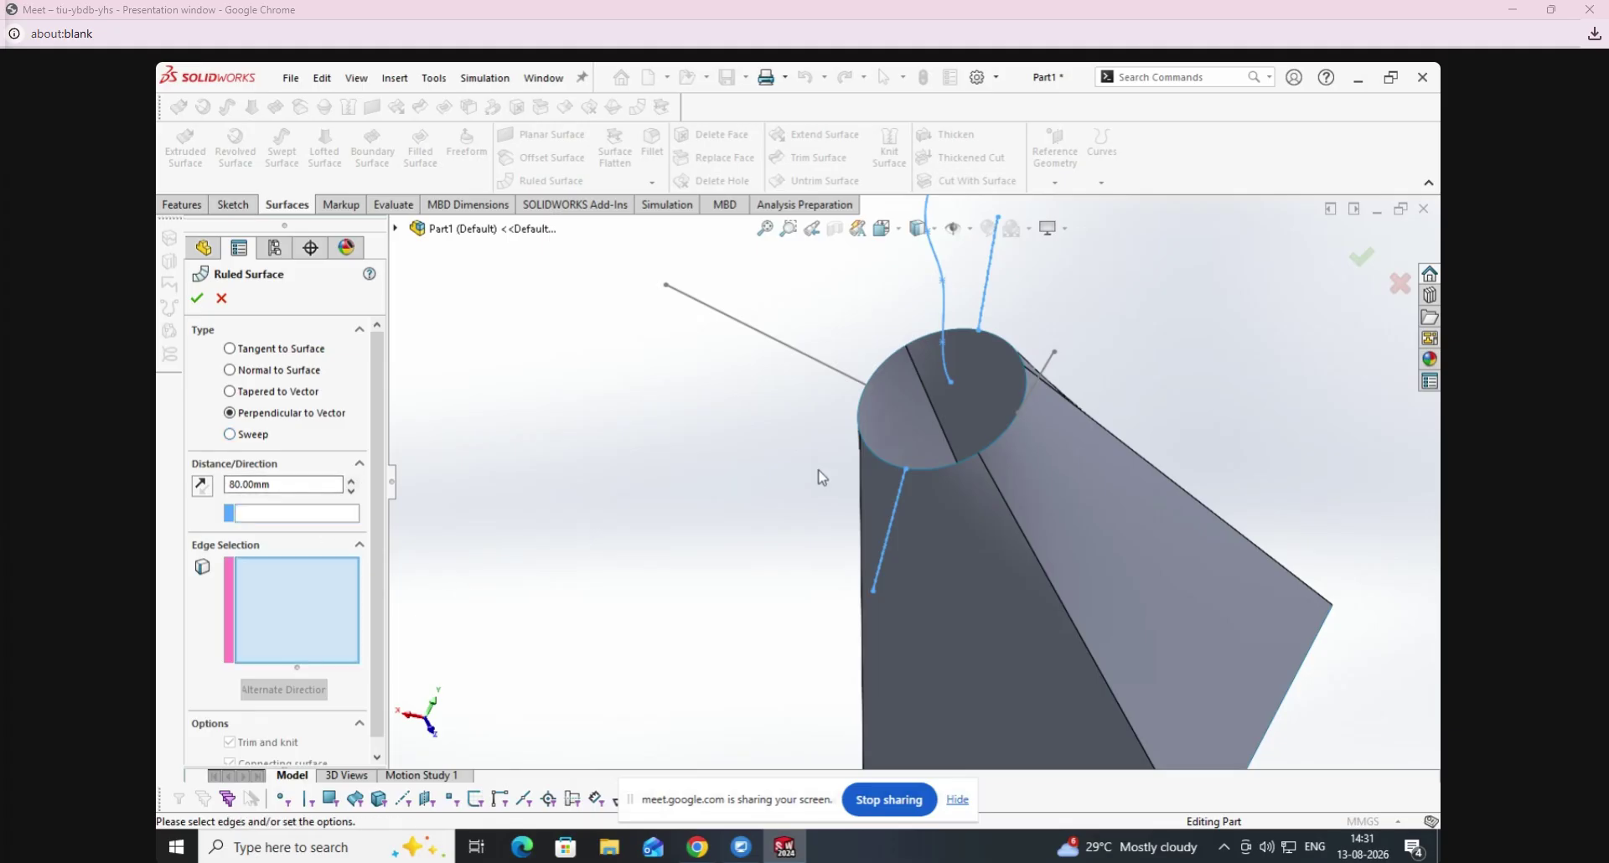
click(870, 458)
middle_drag(639, 662, 792, 400)
click(310, 519)
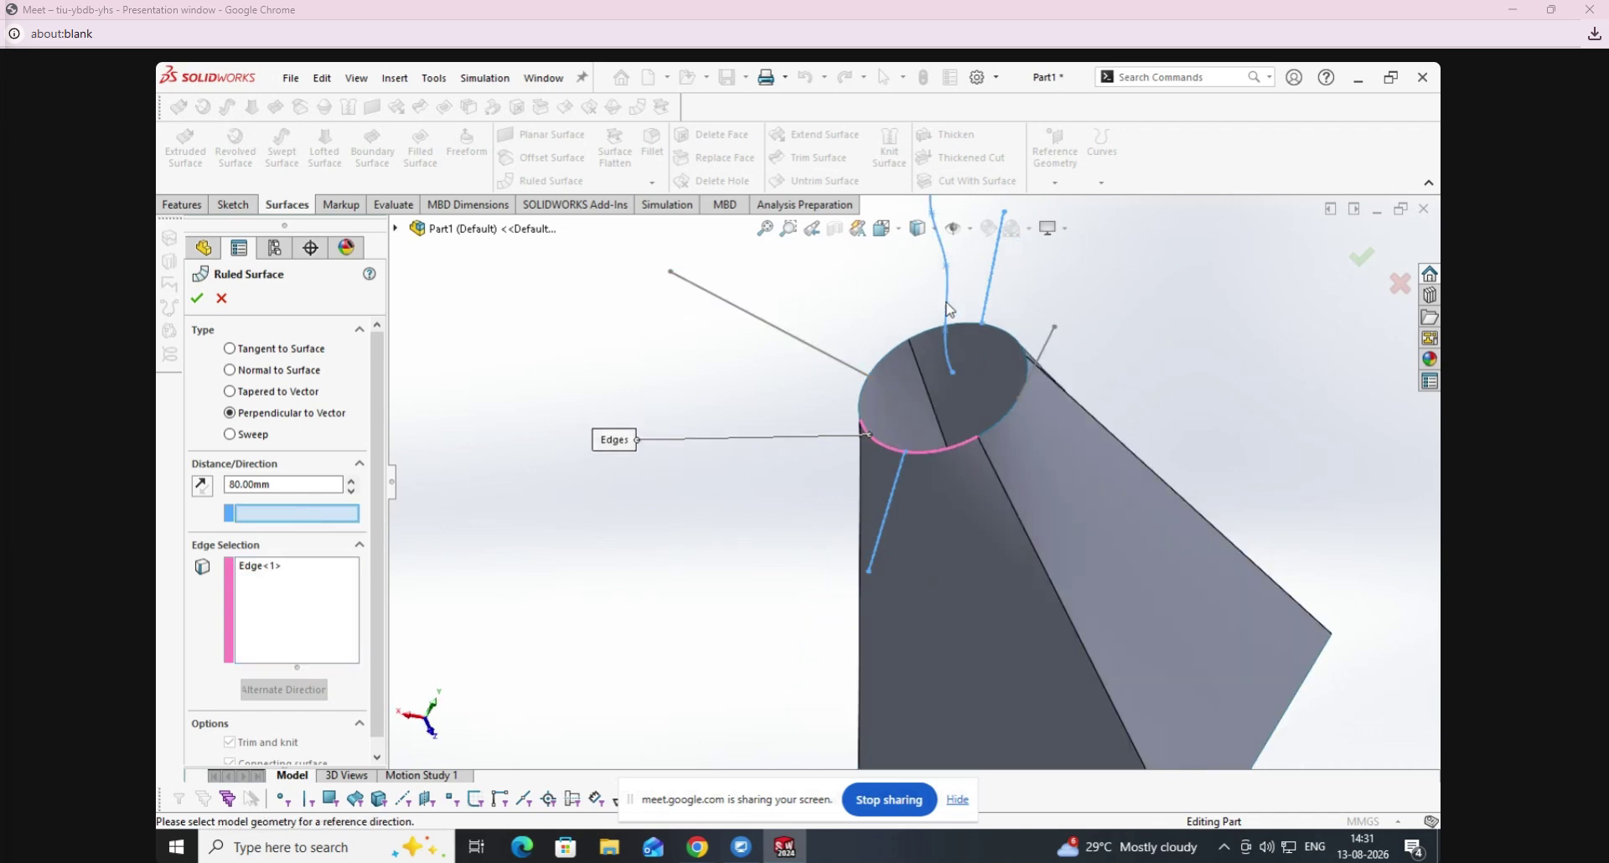
click(766, 322)
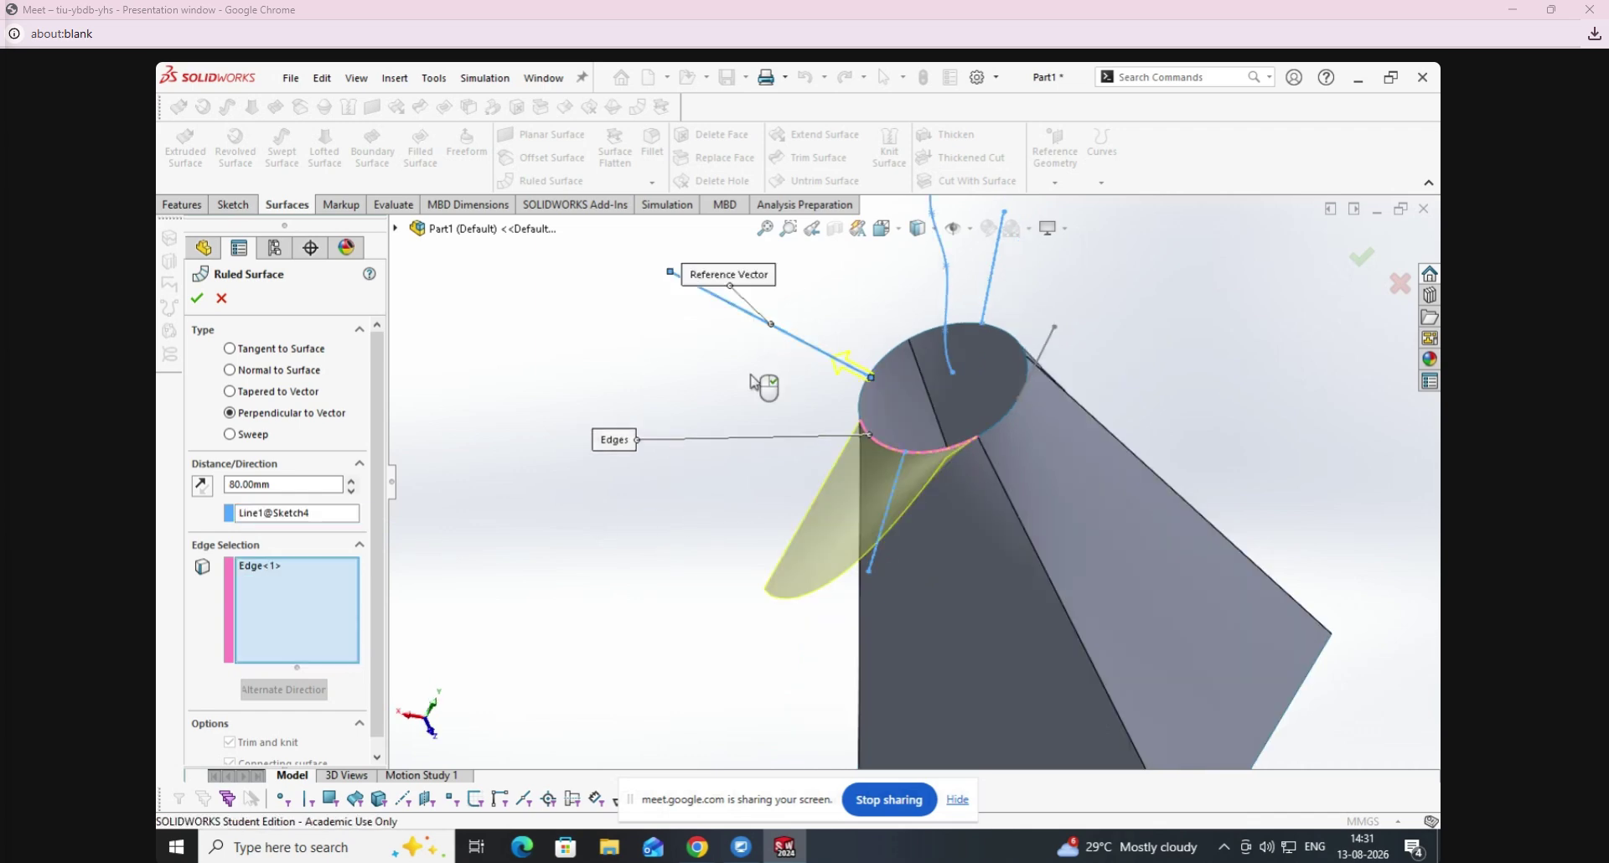
Try the upper line of the Right Plane sketch as the reference vector instead, and clear that selection again.
click(310, 513)
right_click(309, 514)
click(344, 541)
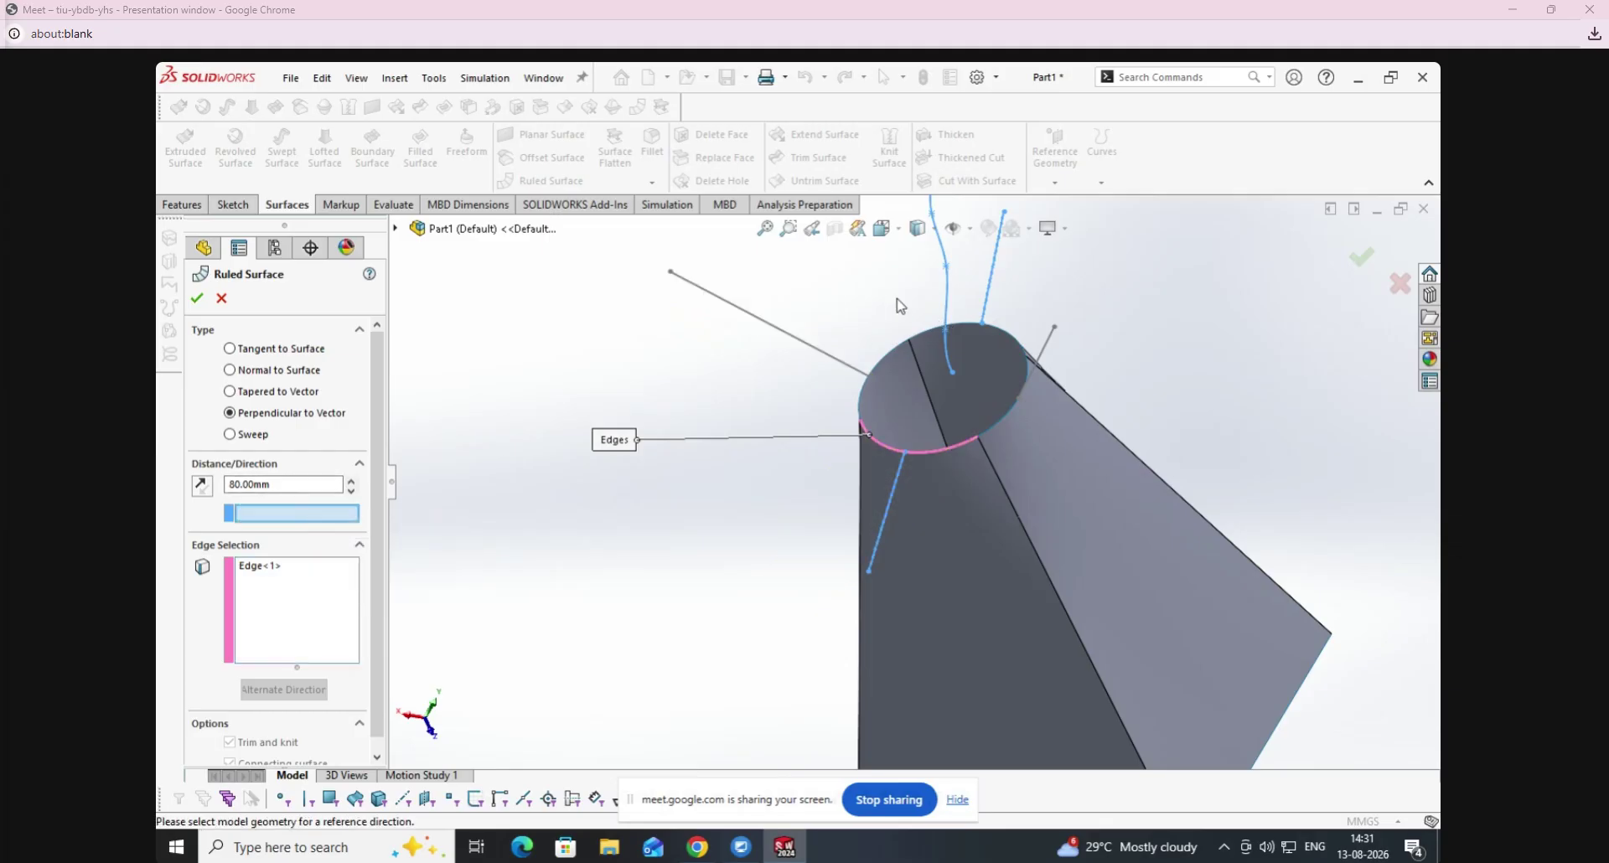
click(995, 280)
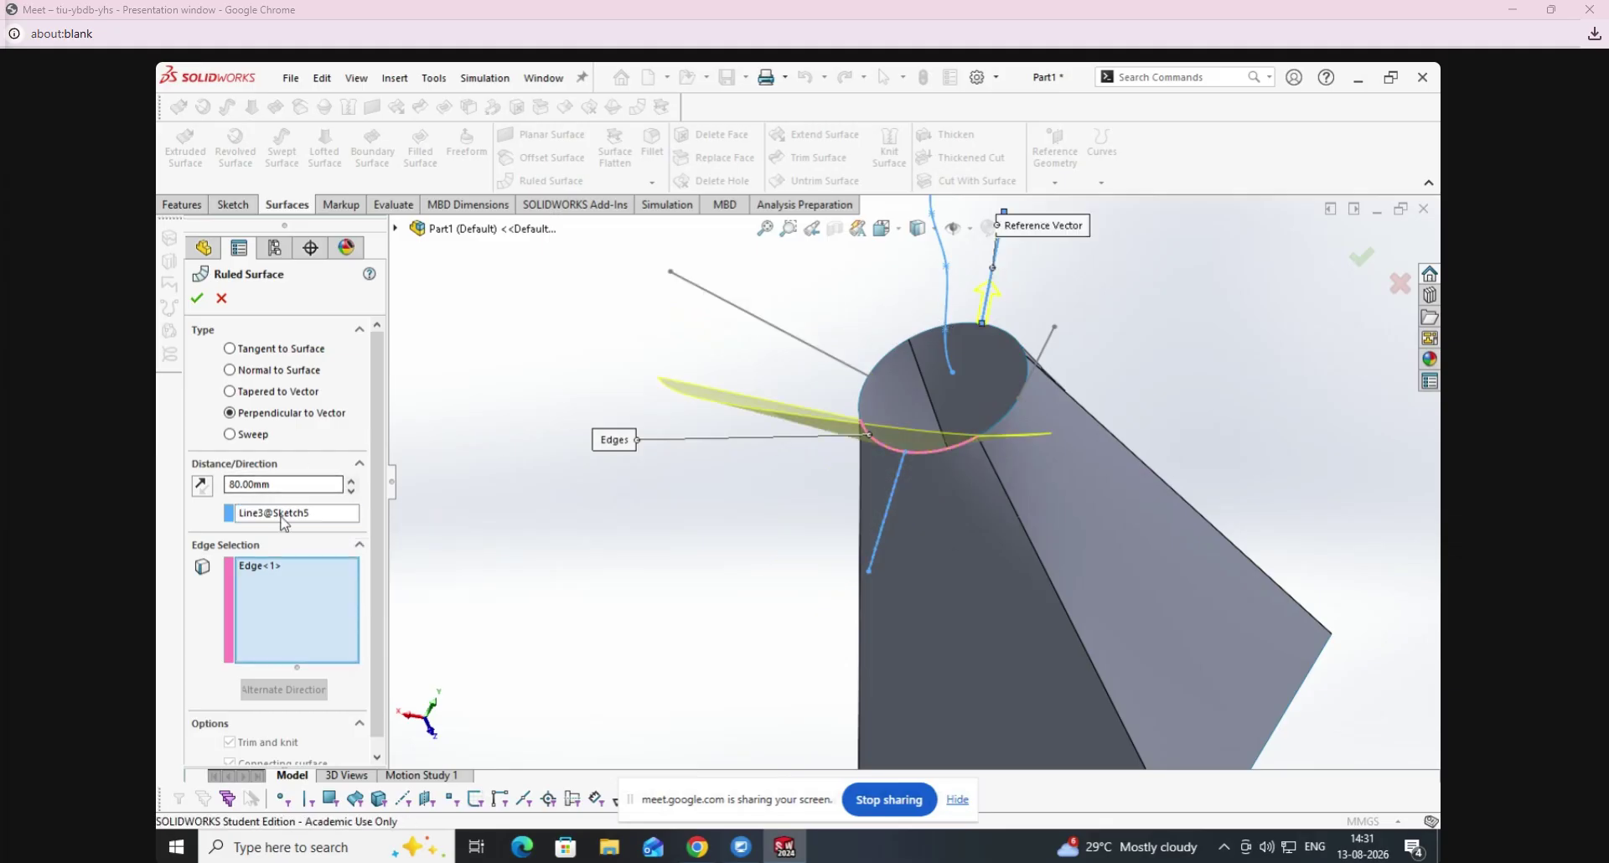
right_click(330, 520)
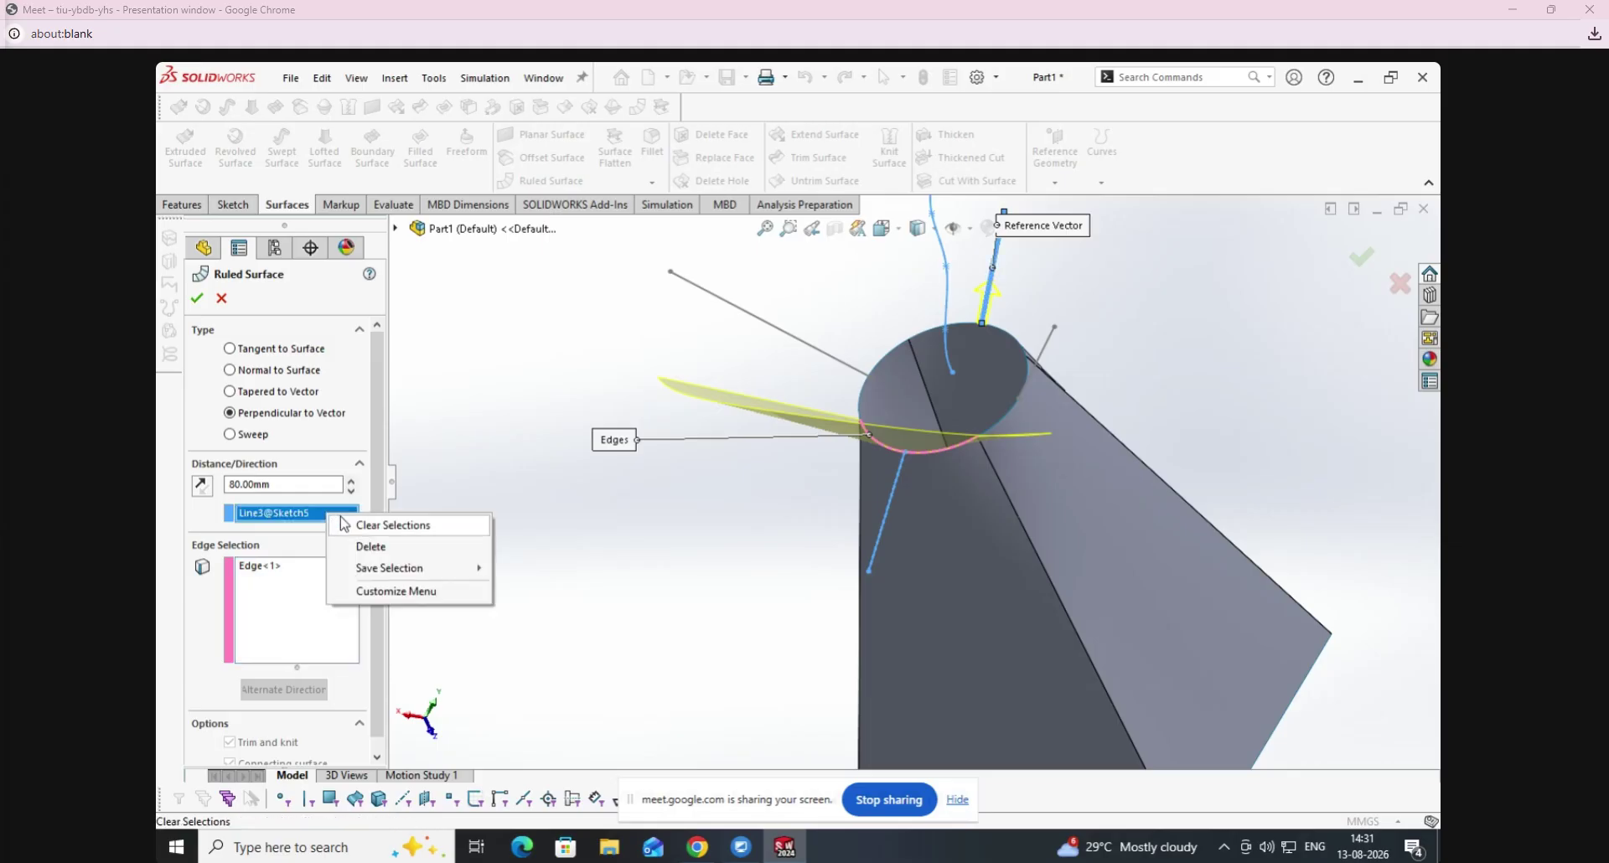
click(343, 543)
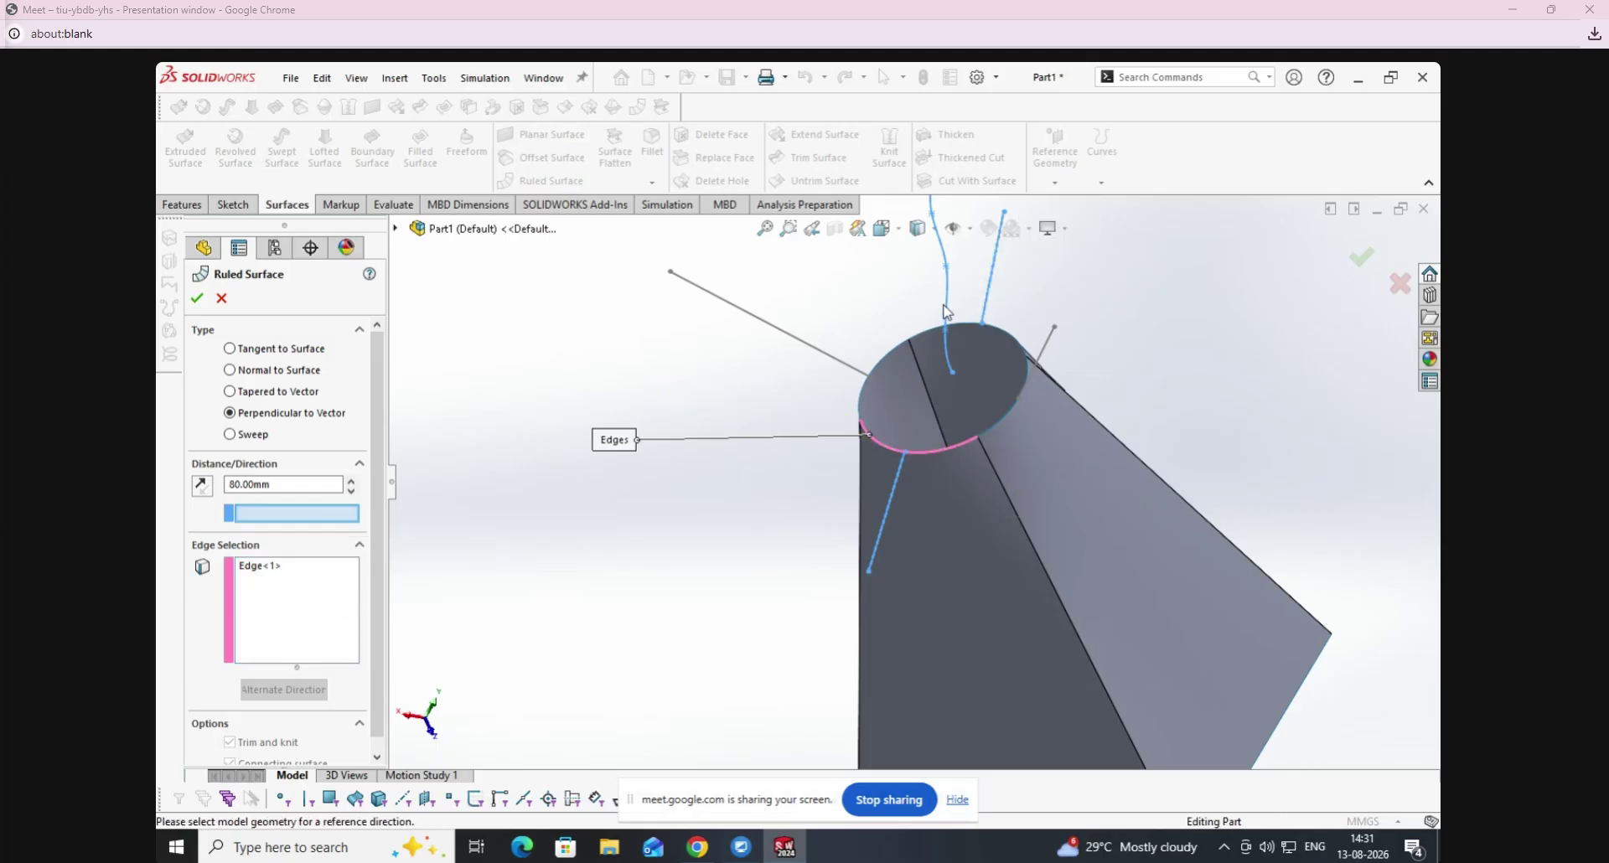
Set the longer Top Plane sketch line as reference vector and add the remaining three arcs of the circular edge to the ruled surface.
middle_drag(628, 471, 676, 424)
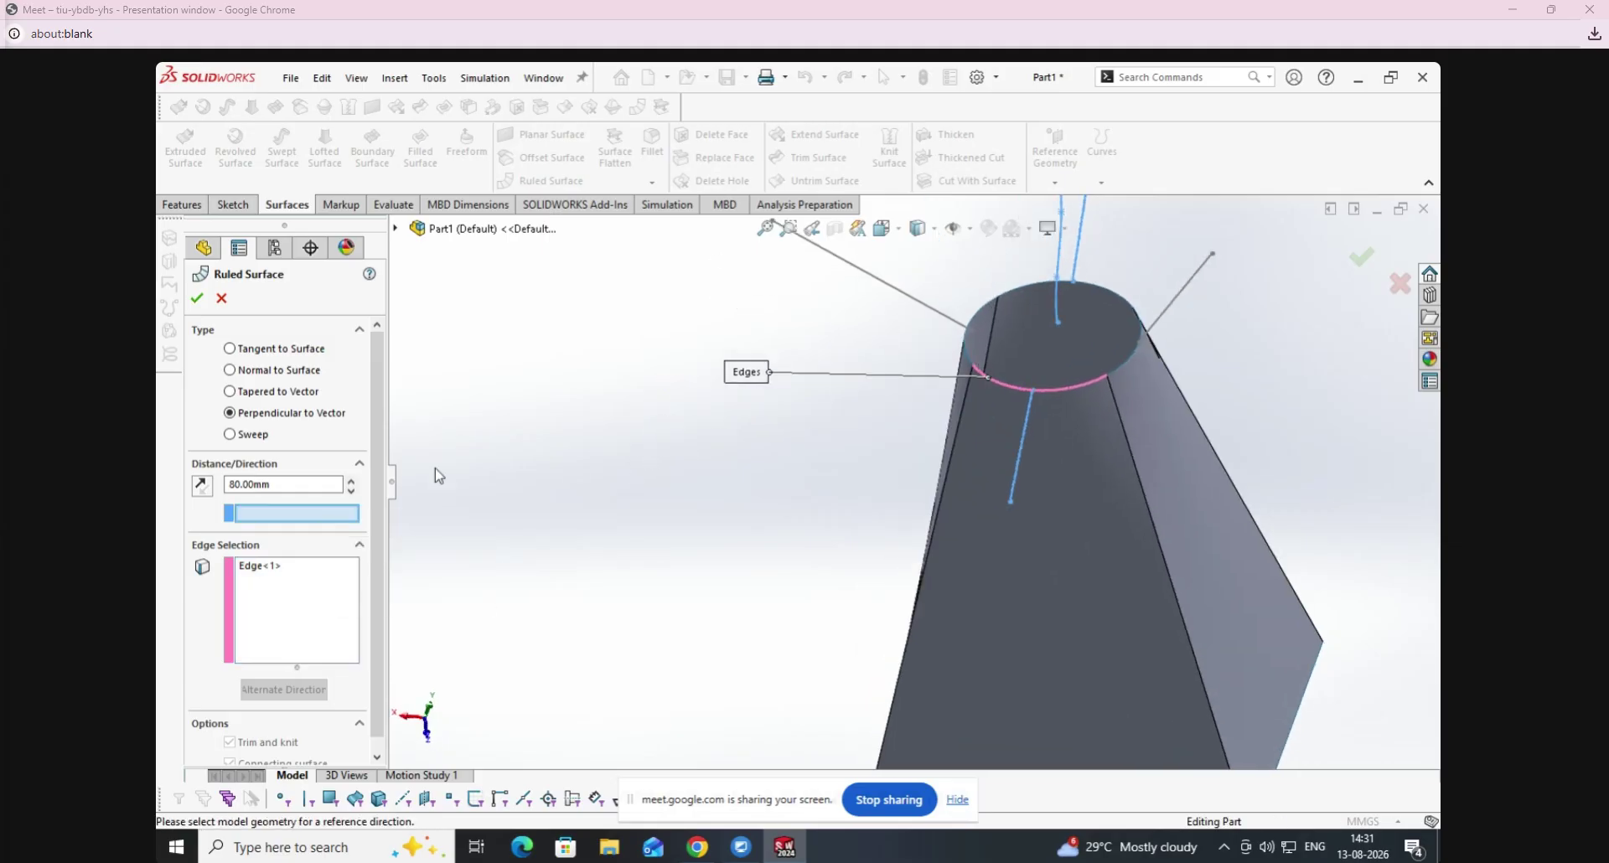
click(855, 273)
middle_drag(729, 450, 726, 369)
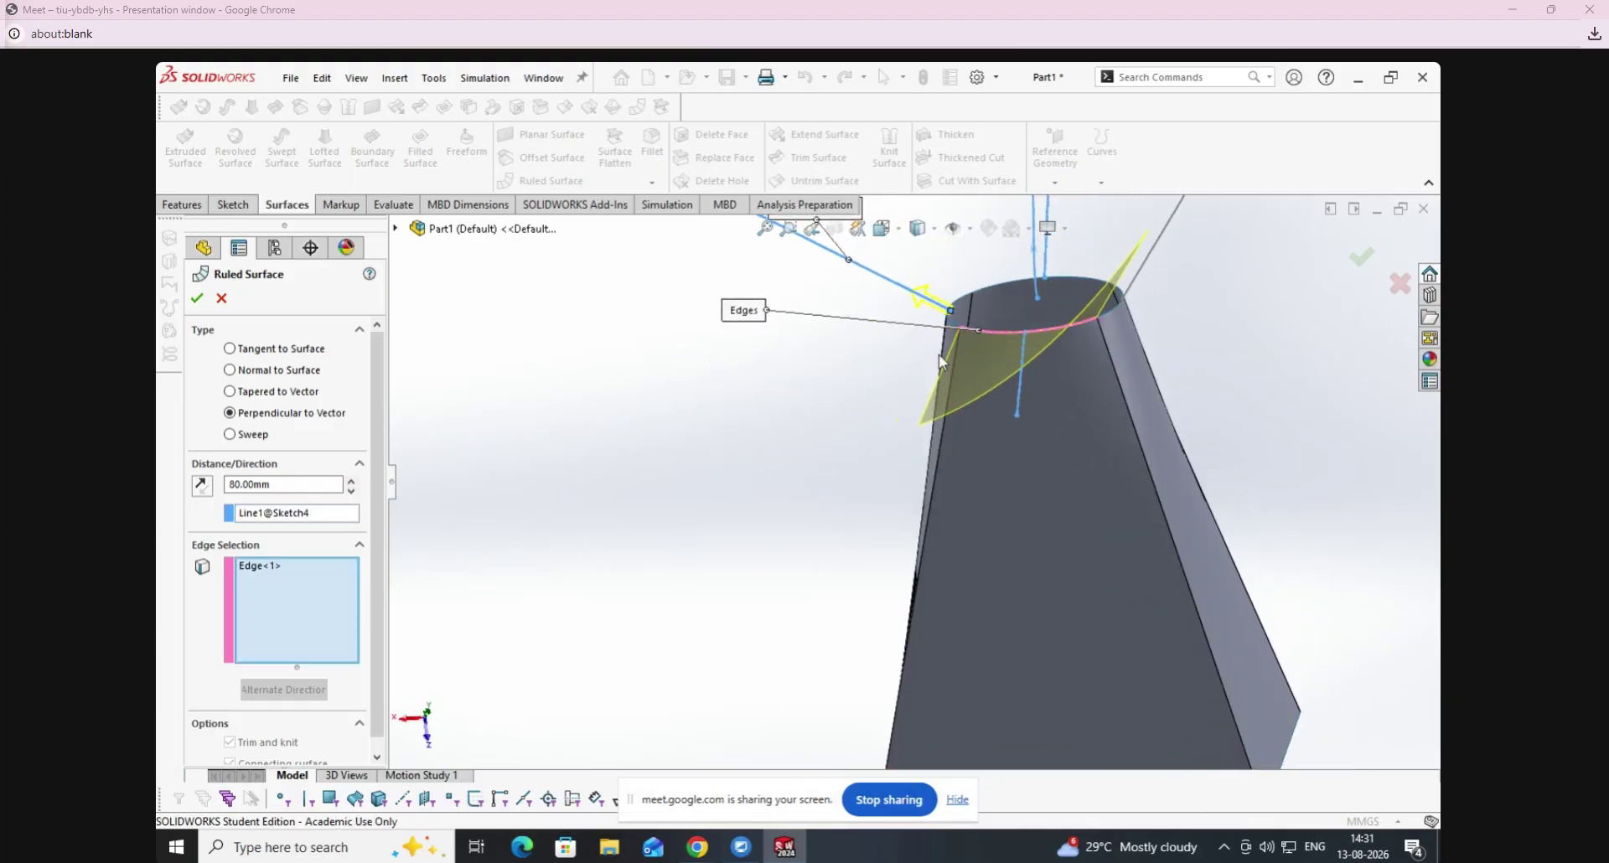
click(993, 283)
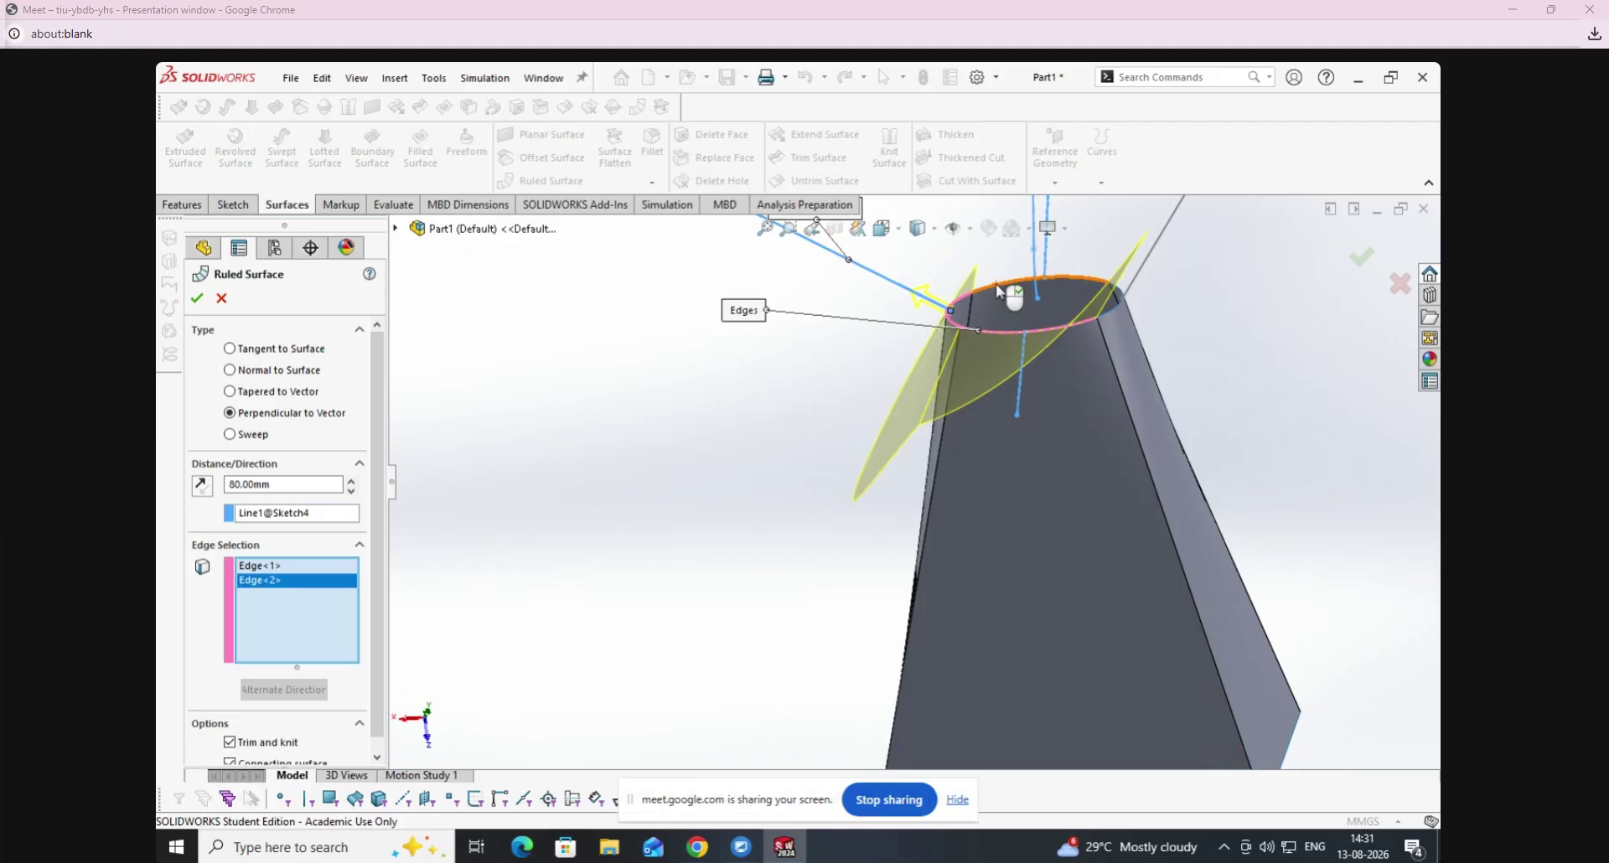
click(998, 289)
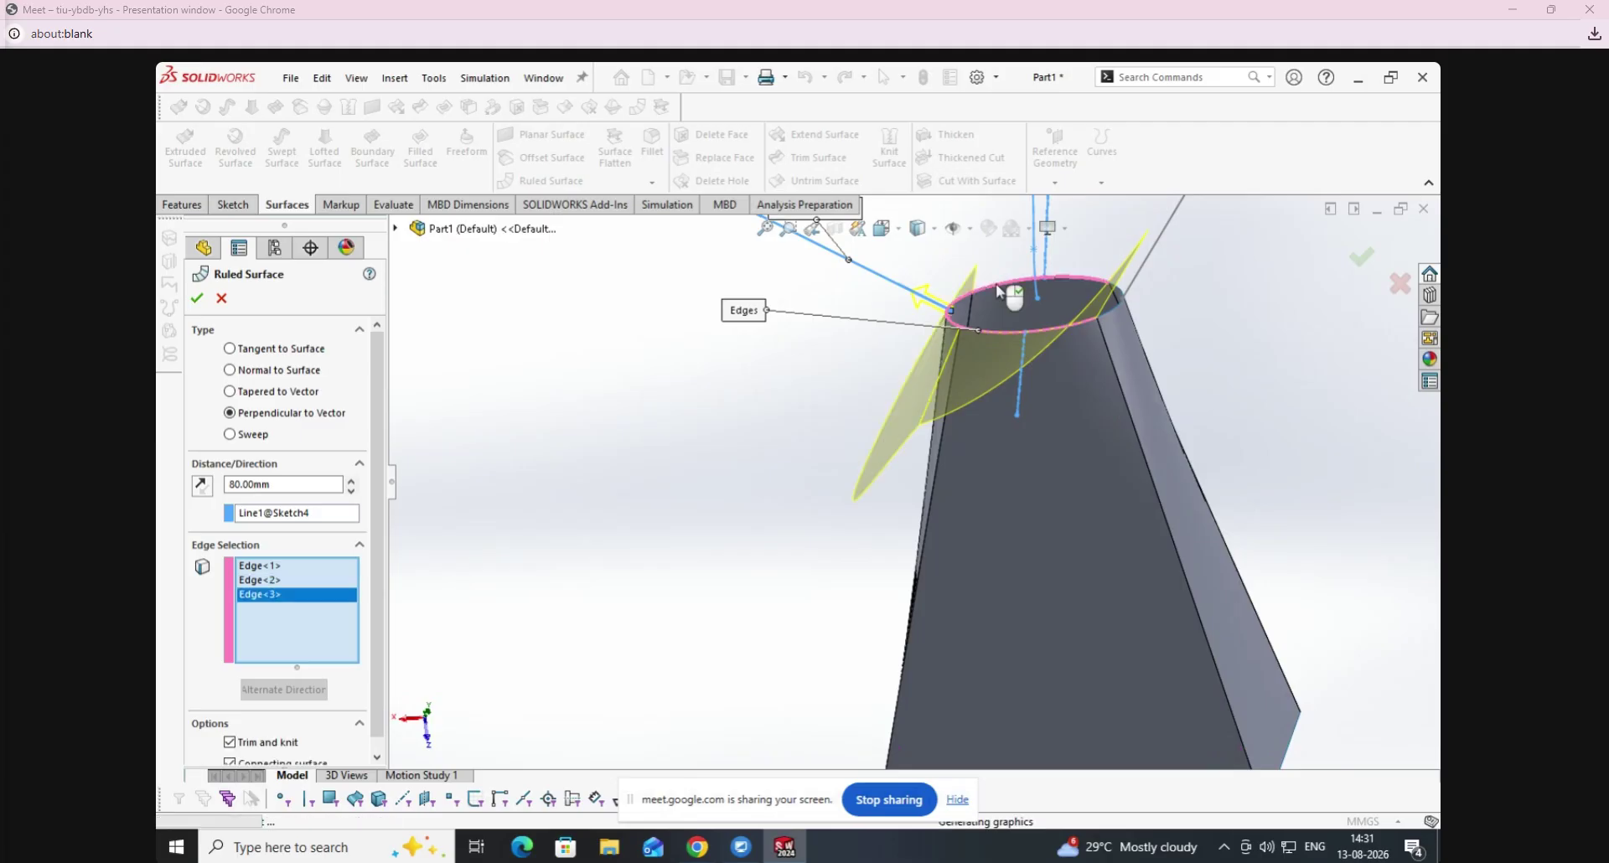
click(1120, 305)
middle_drag(704, 450, 880, 305)
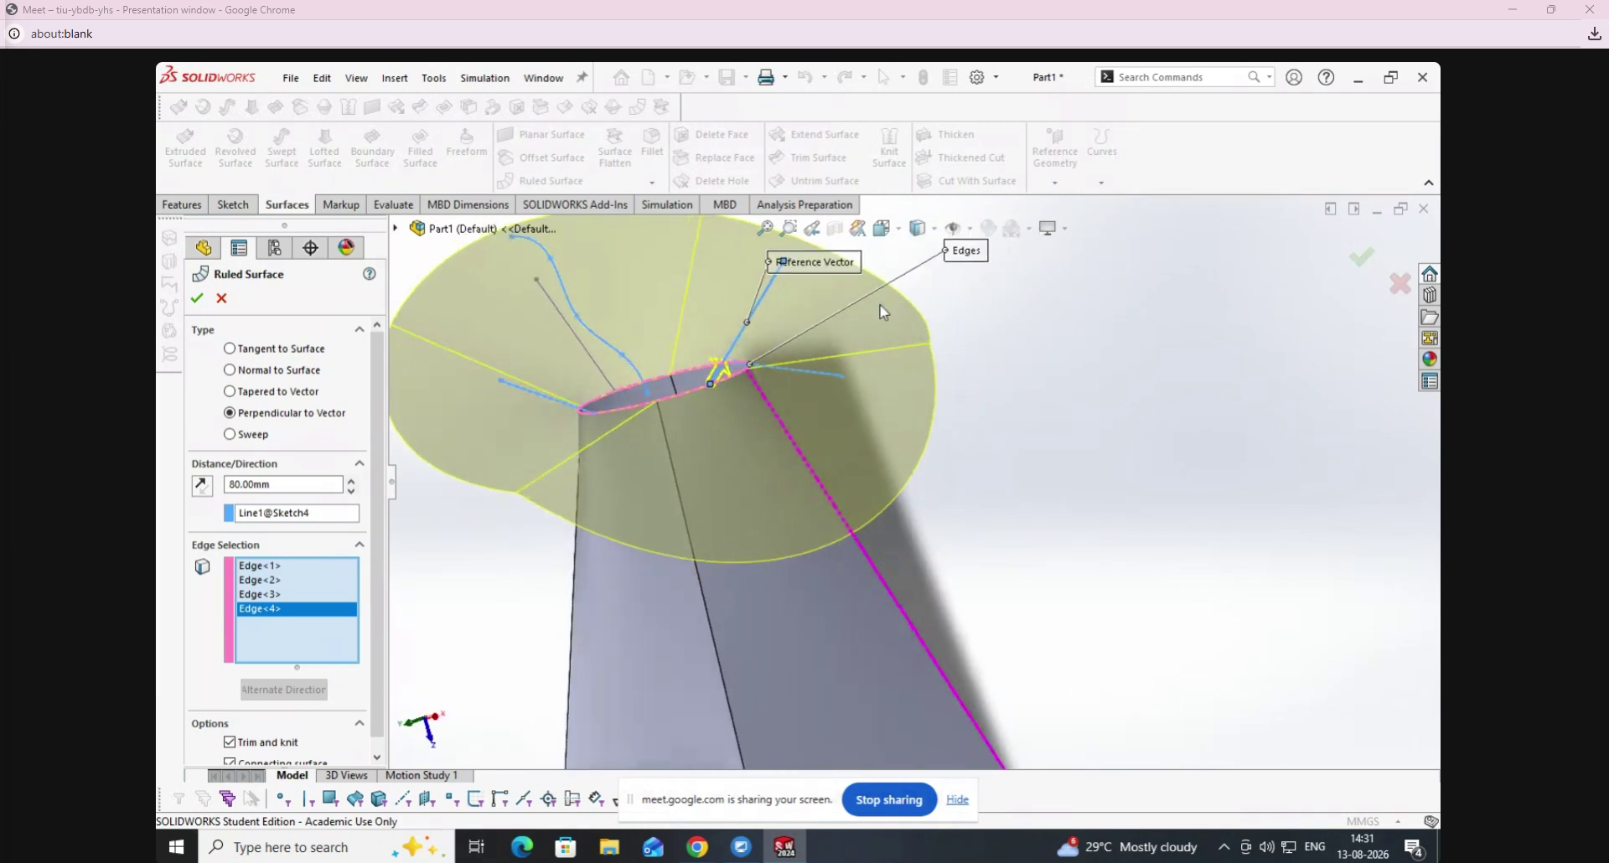
Clear the ruled surface's reference vector and reselect the same Top Plane sketch line.
right_click(332, 513)
click(396, 528)
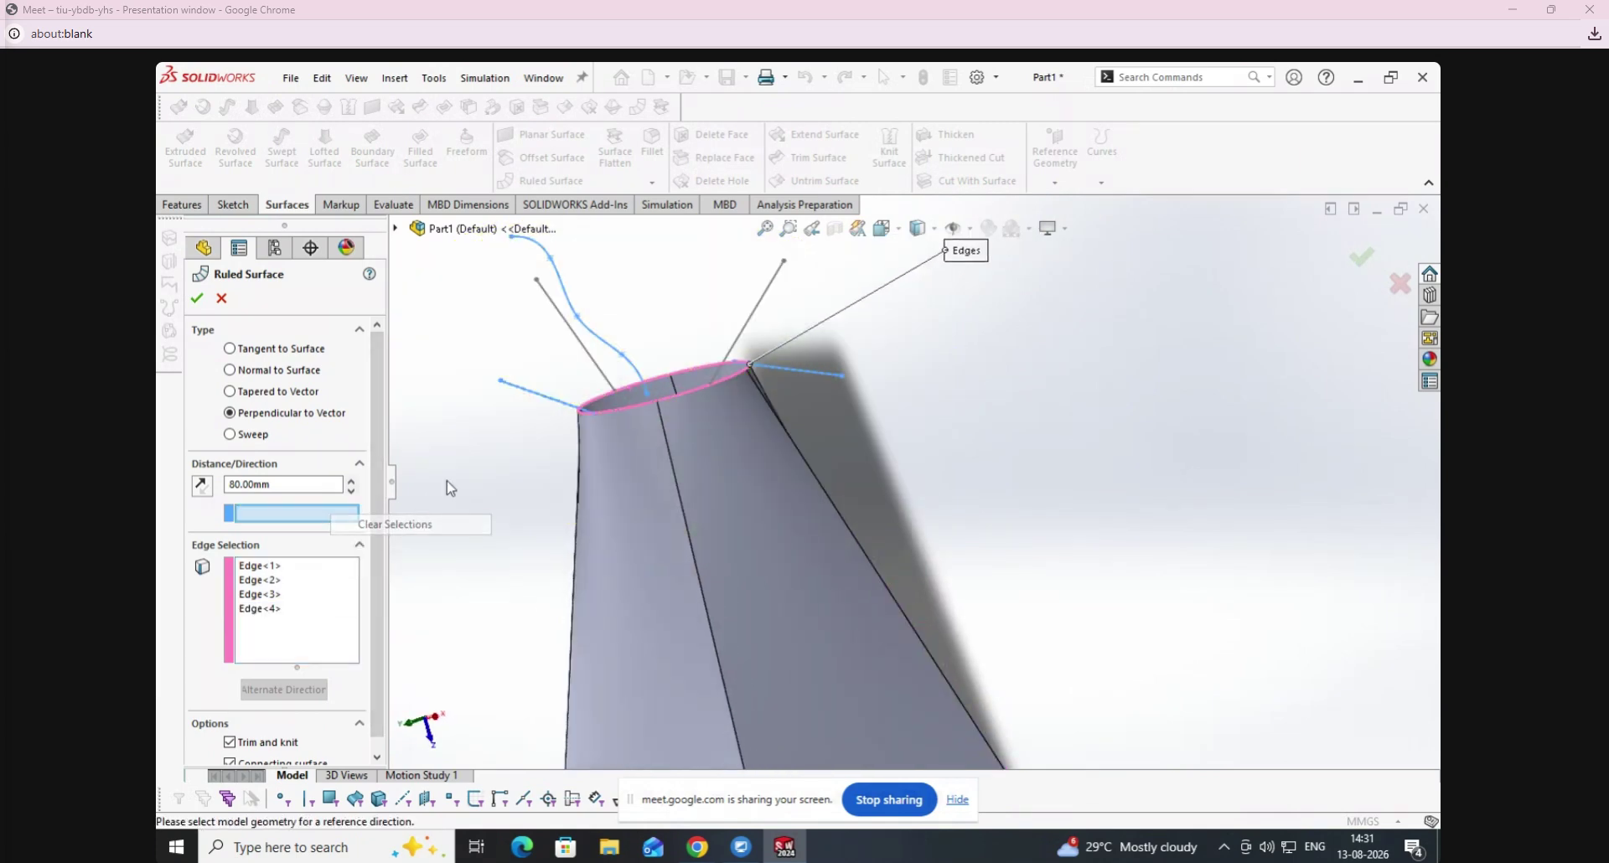
click(763, 300)
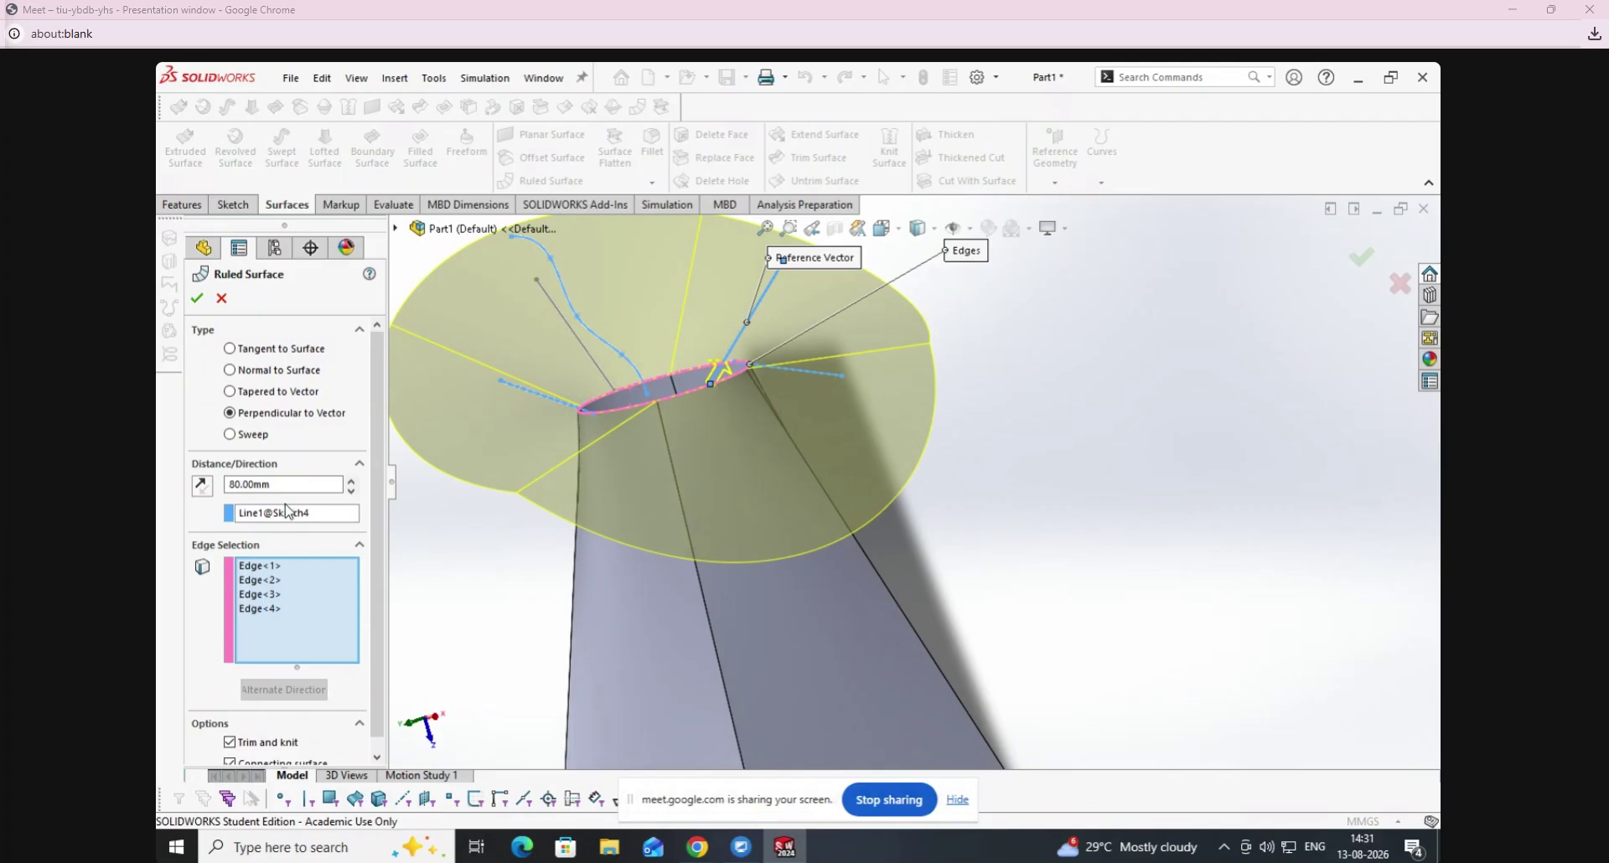
Reverse the direction of the perpendicular ruled surface and set its distance to 10 mm.
right_click(311, 513)
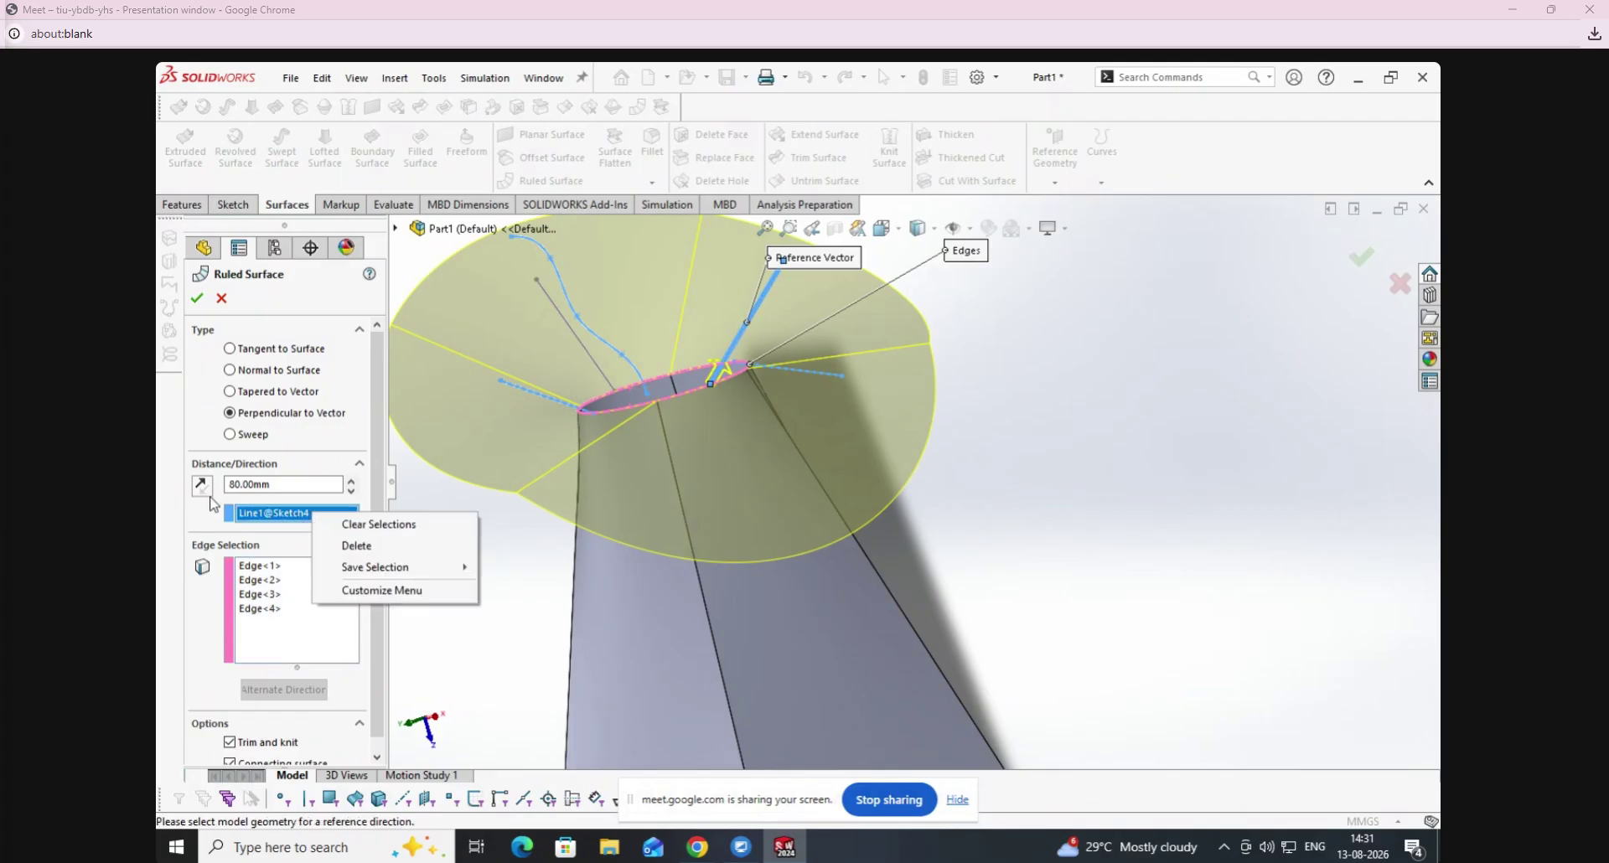
click(198, 490)
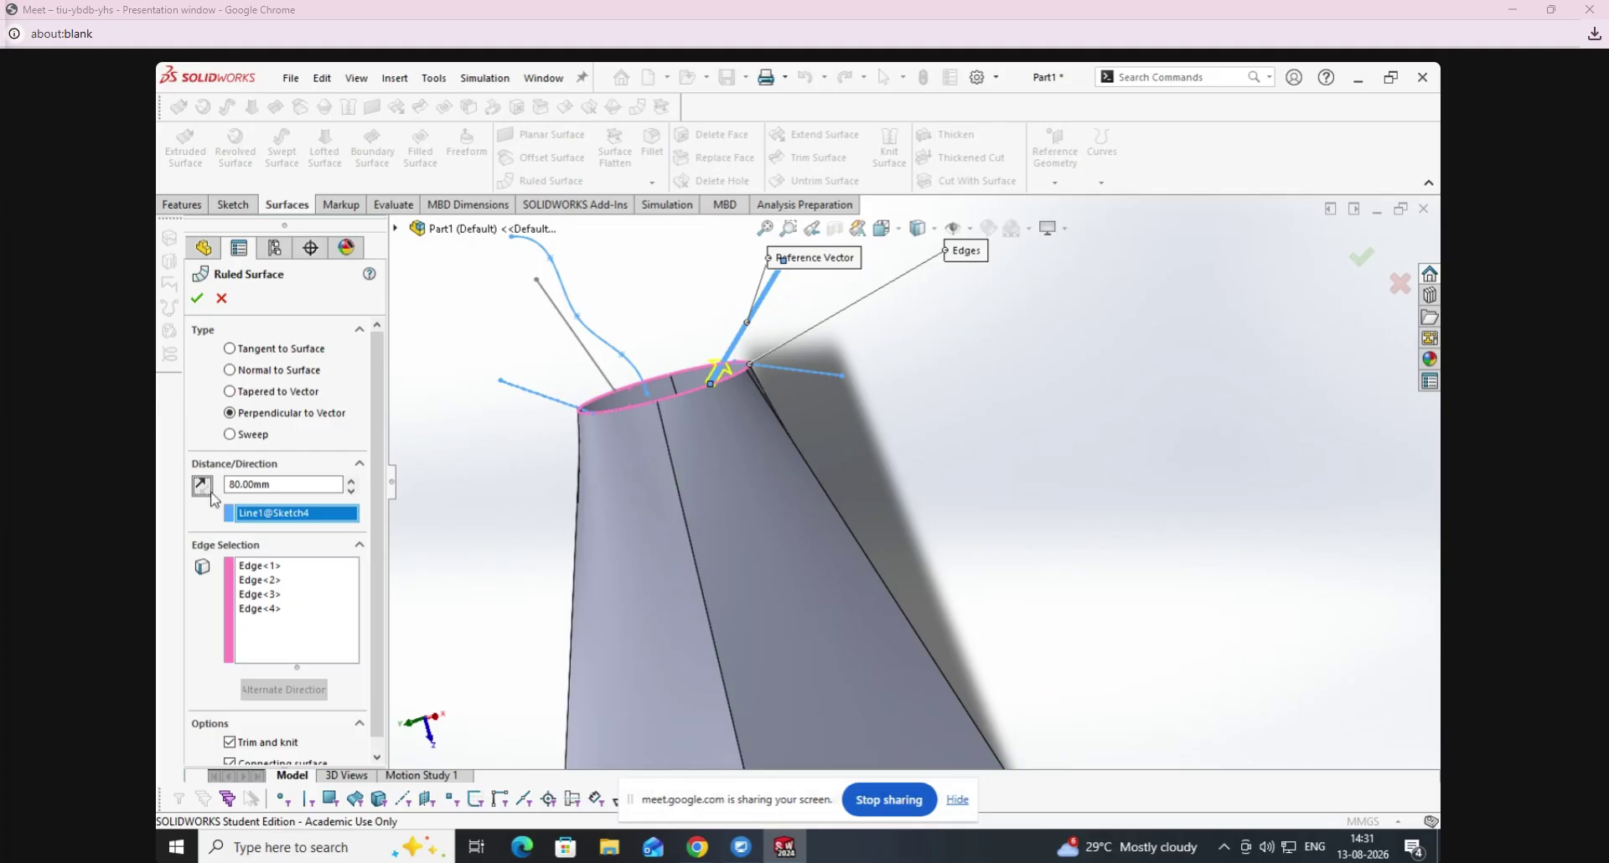
click(348, 488)
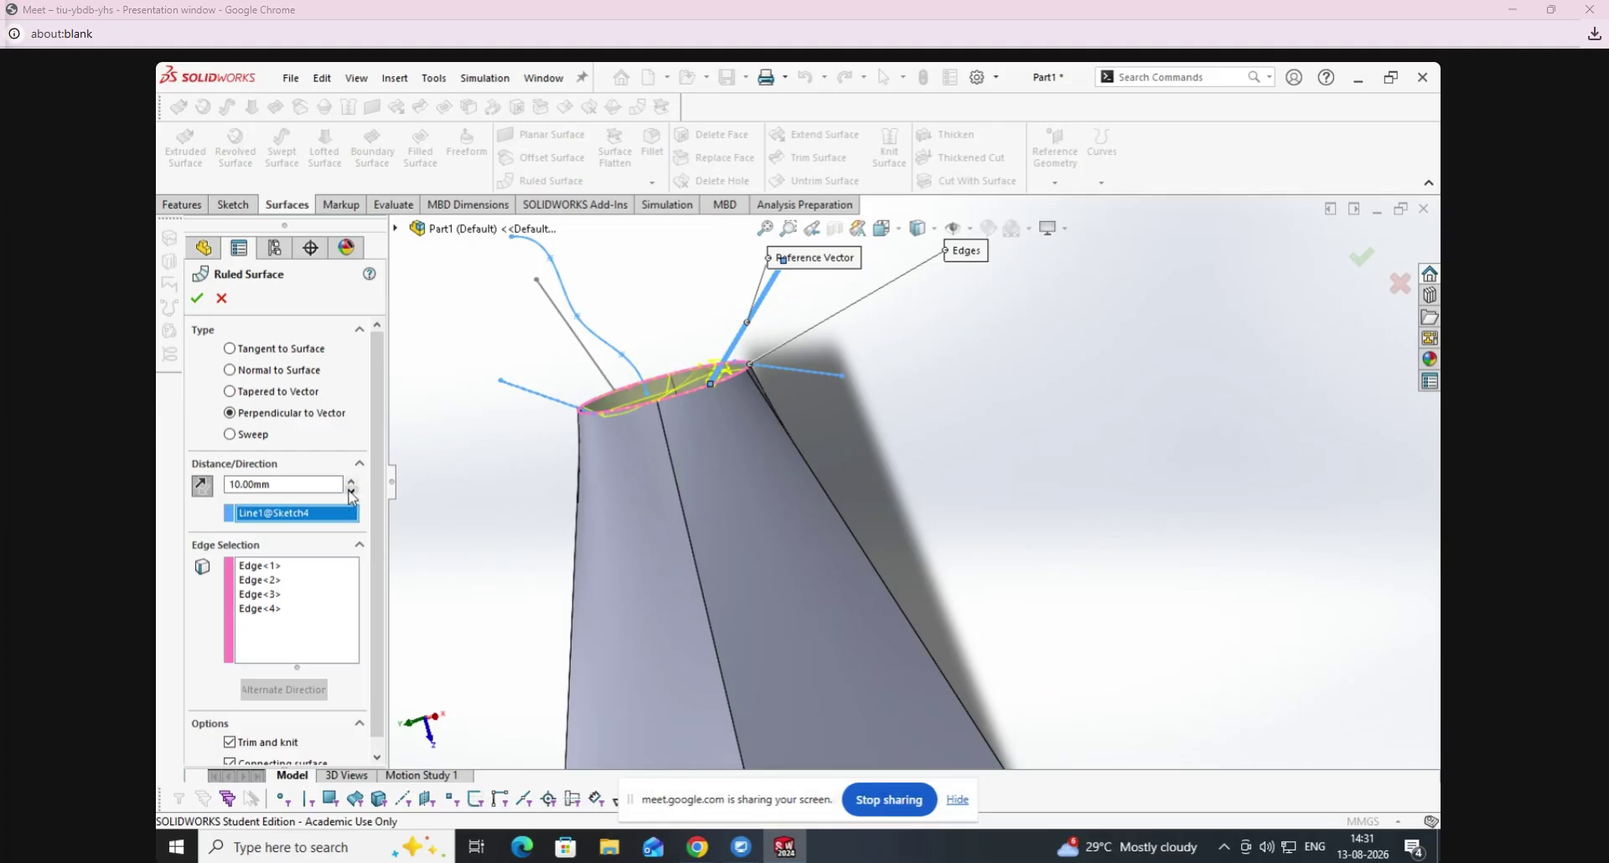
Switch the ruled surface type to Sweep, keep the longer Top Plane sketch line as reference vector, and create it with a 100 mm distance.
click(231, 434)
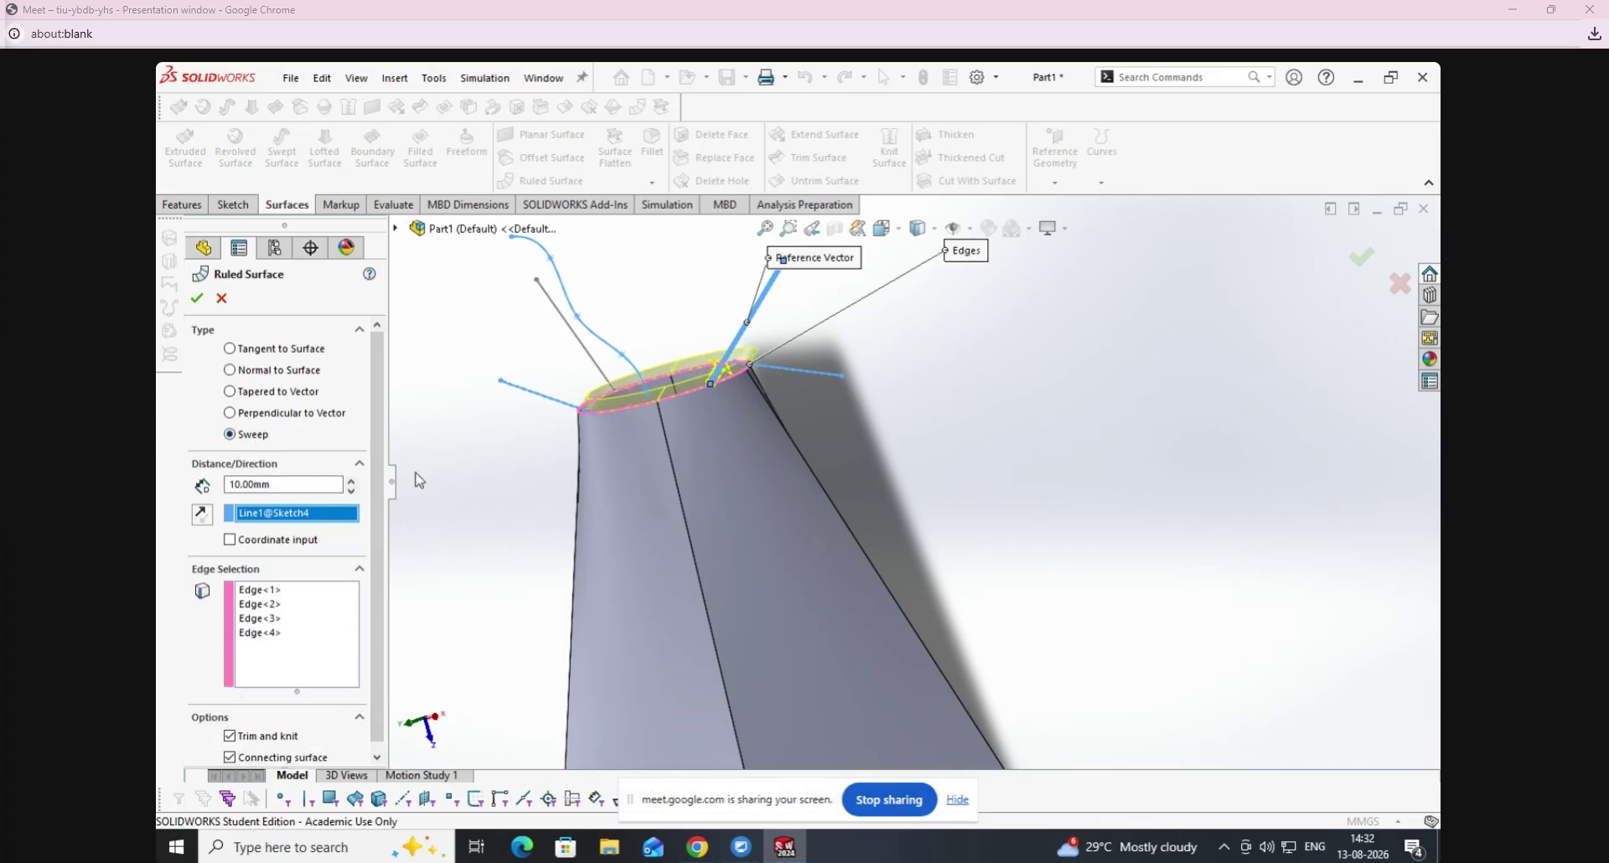
click(351, 481)
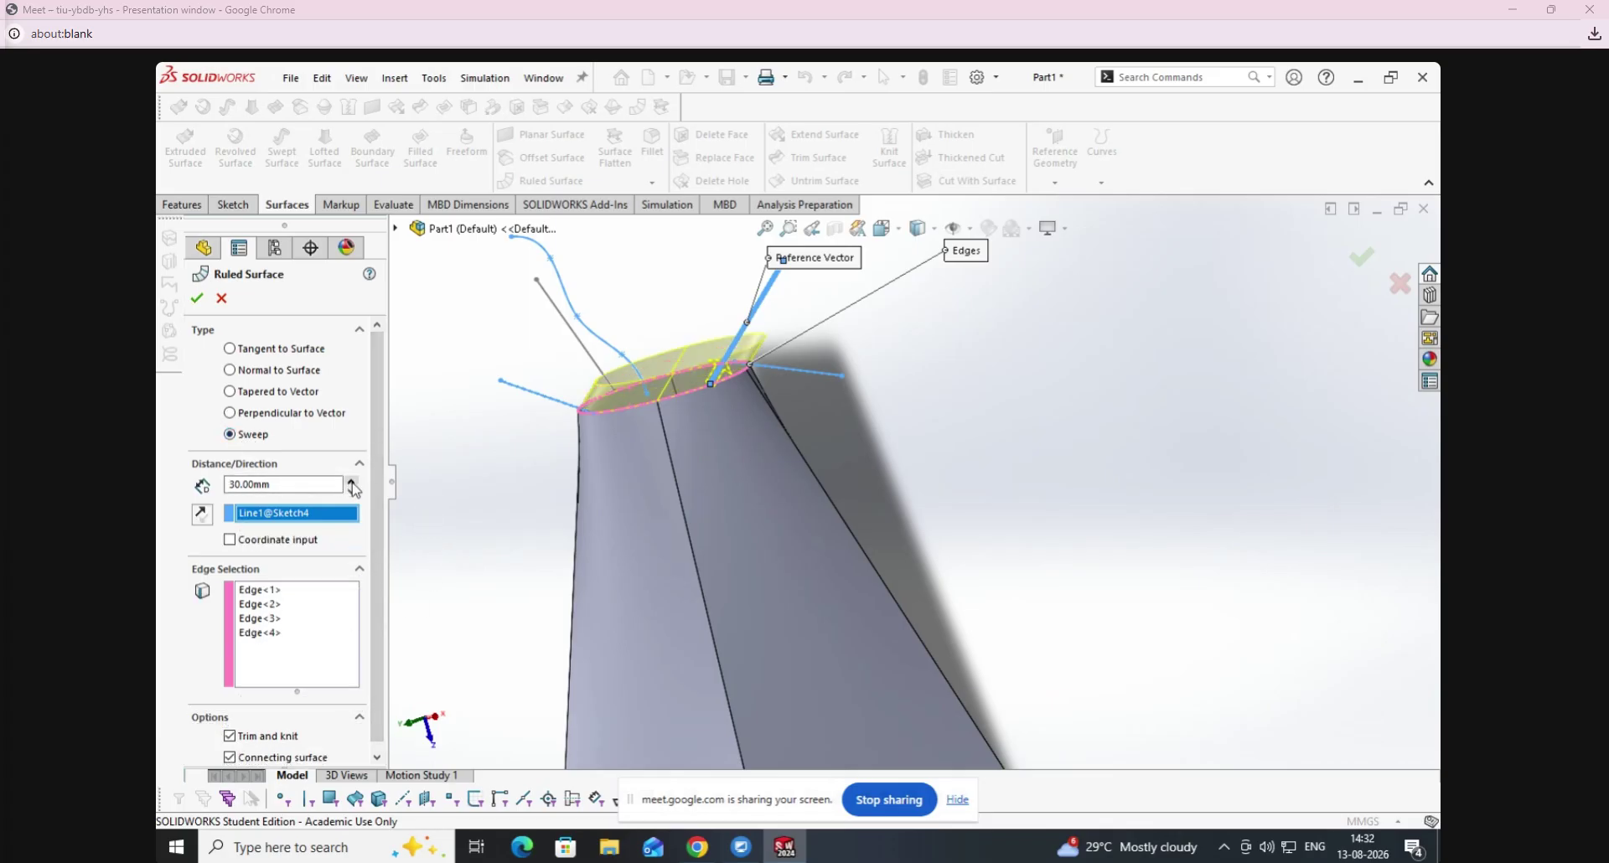
click(352, 483)
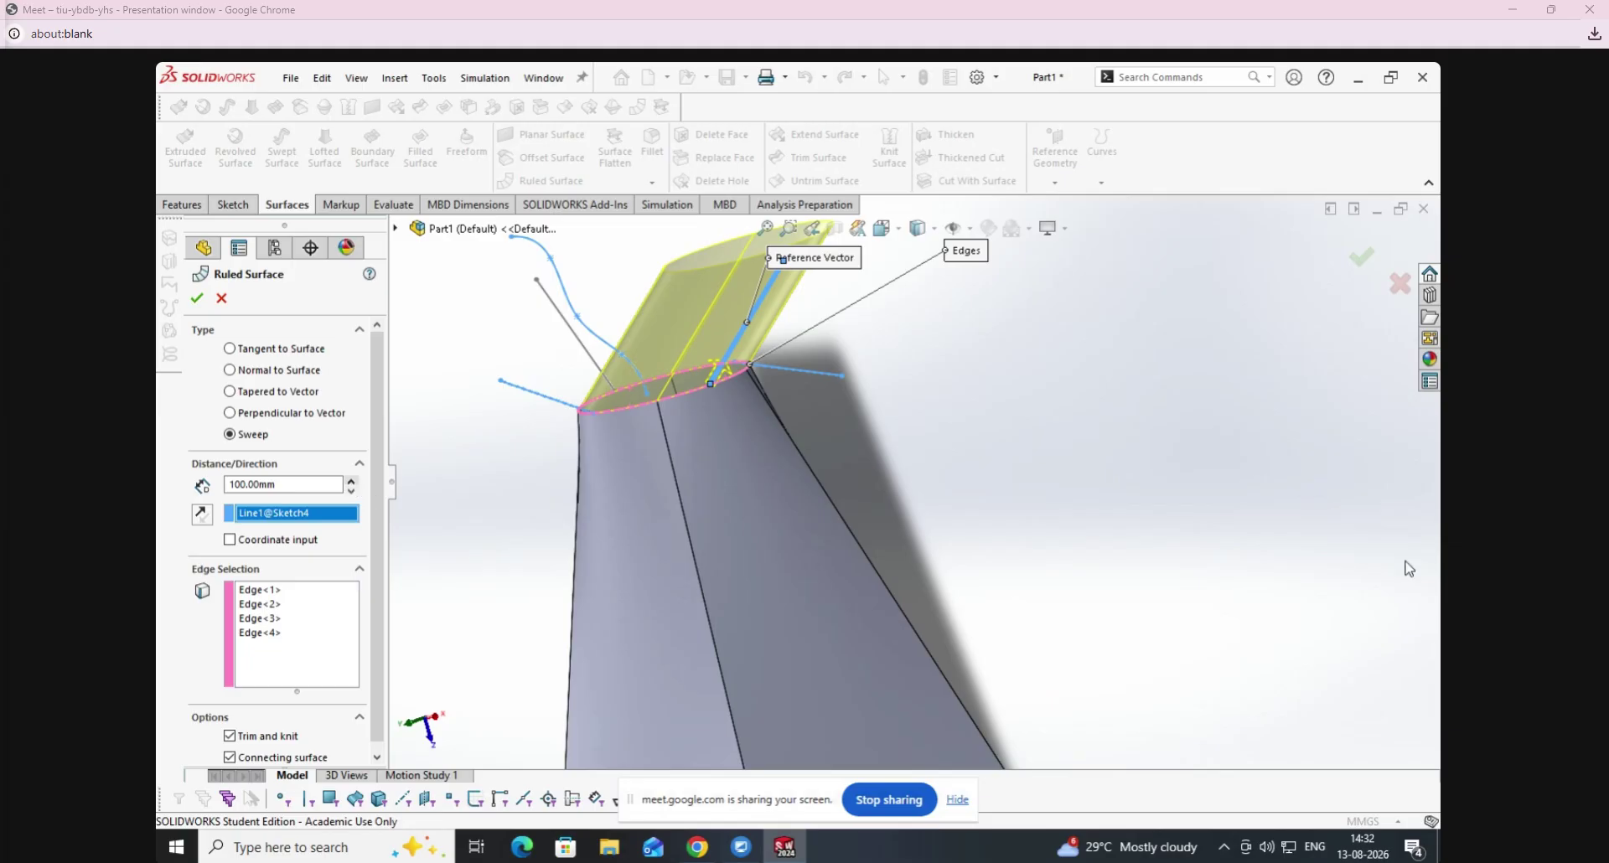
scroll(1409, 569, up, 3)
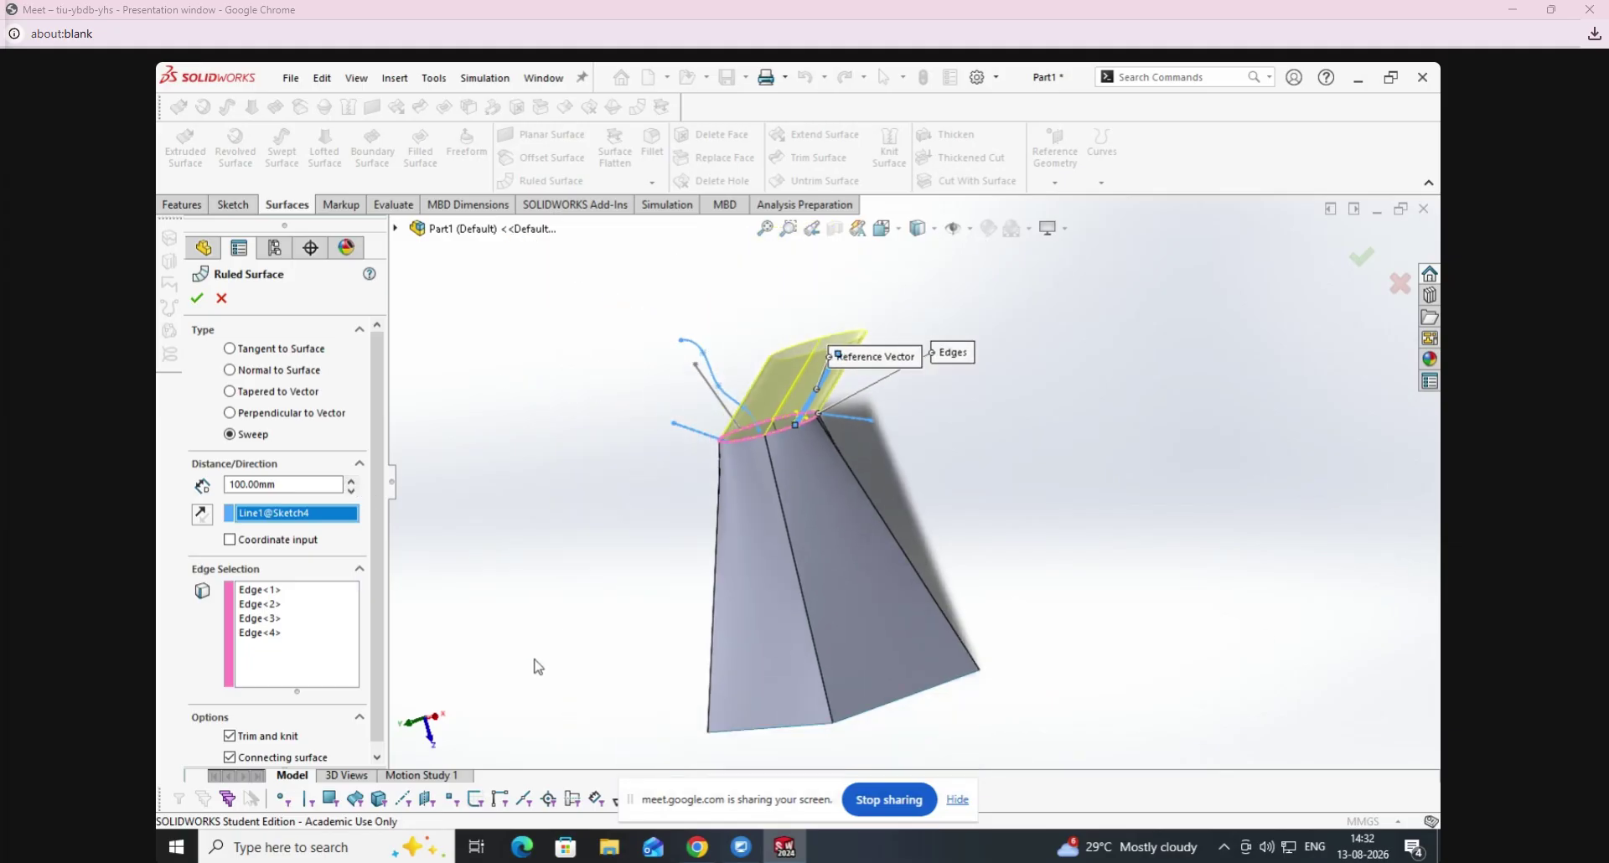
click(197, 299)
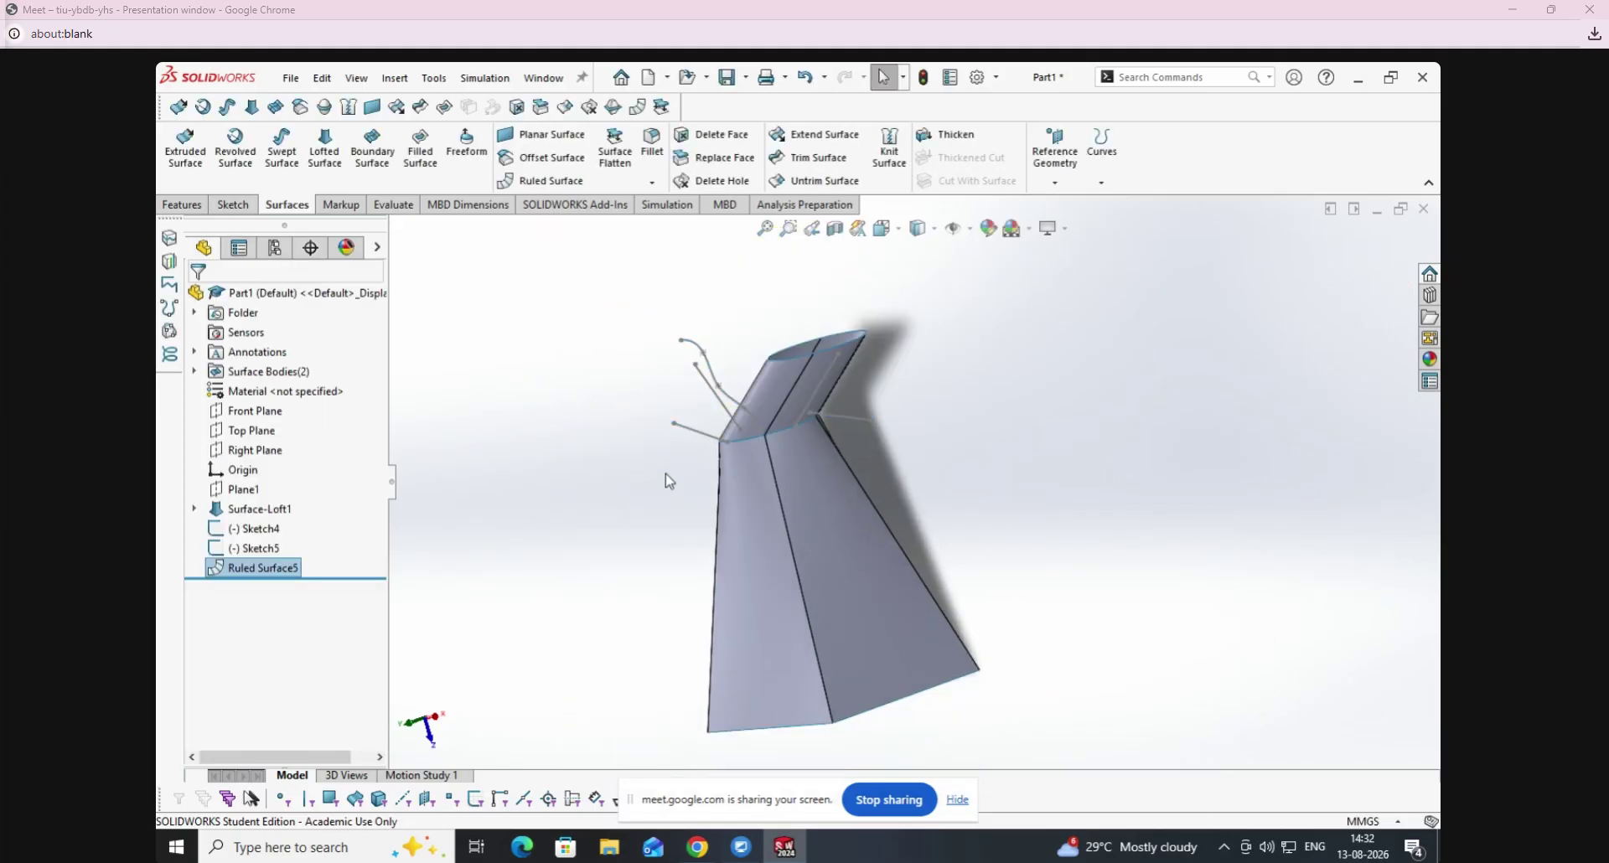
Start another Sweep ruled surface on the four arcs at the open end of the first swept tube.
click(549, 182)
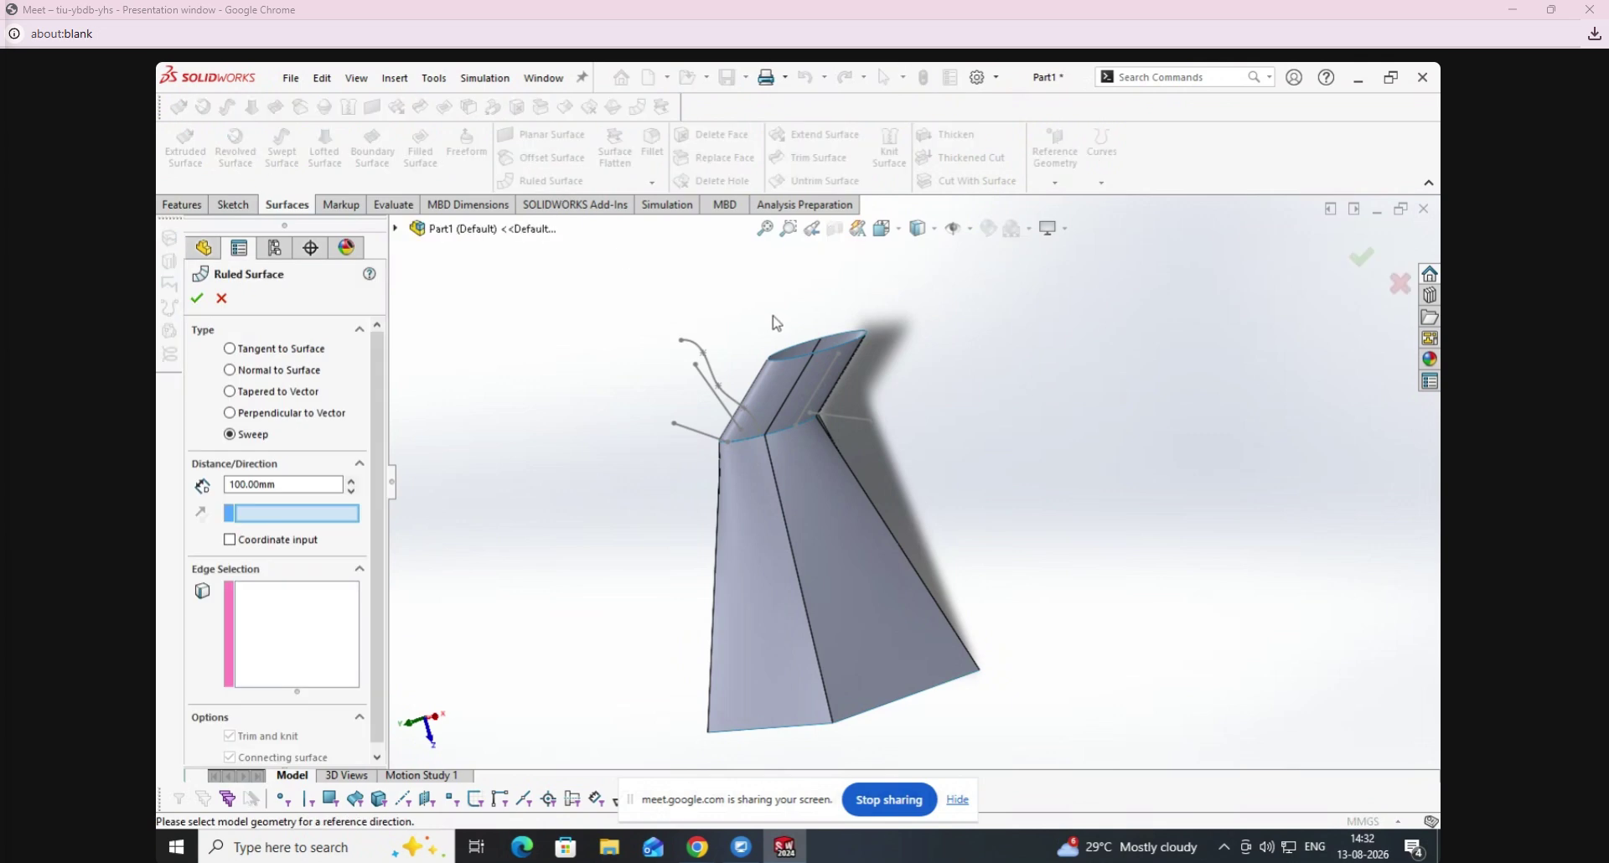
click(288, 606)
click(854, 331)
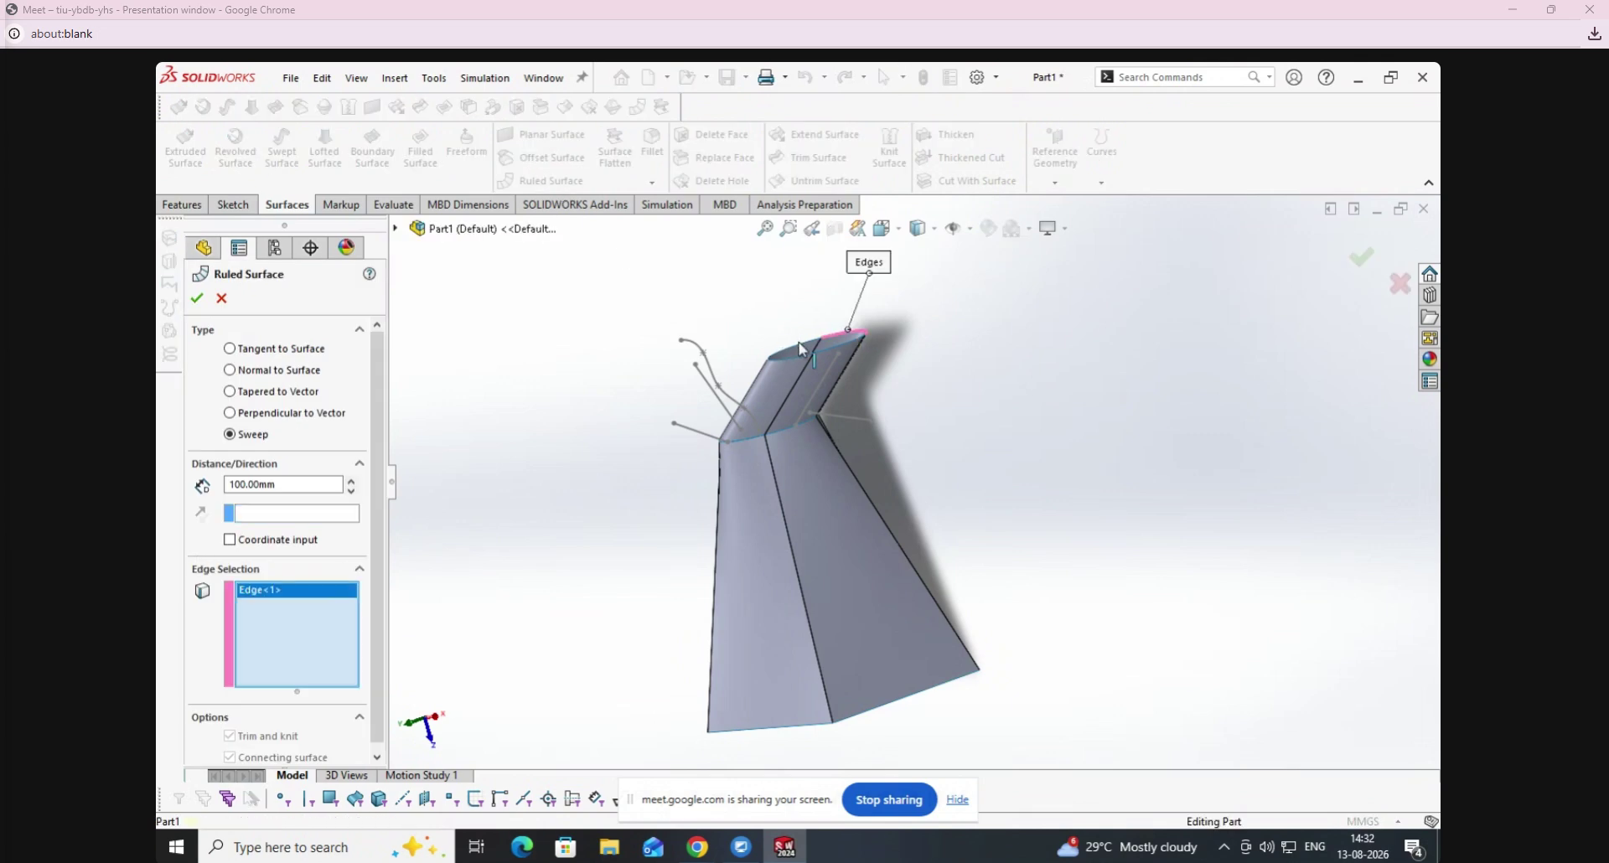
click(801, 347)
click(823, 348)
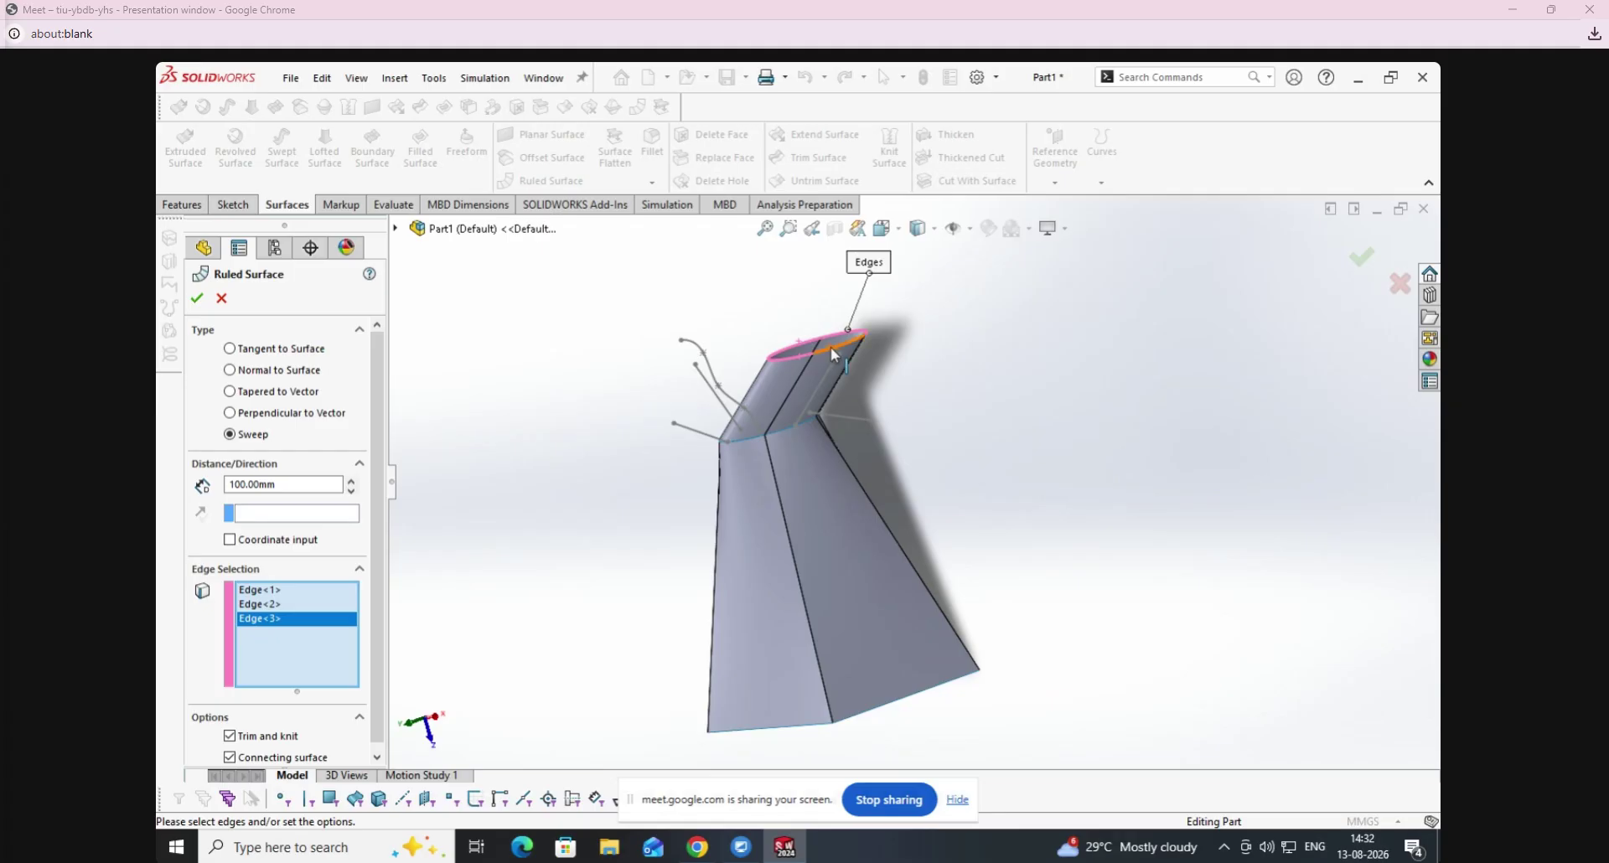
click(831, 347)
Use Line3@Sketch4 as the sweep's reference vector and create the ruled surface with a 130 mm distance.
click(252, 515)
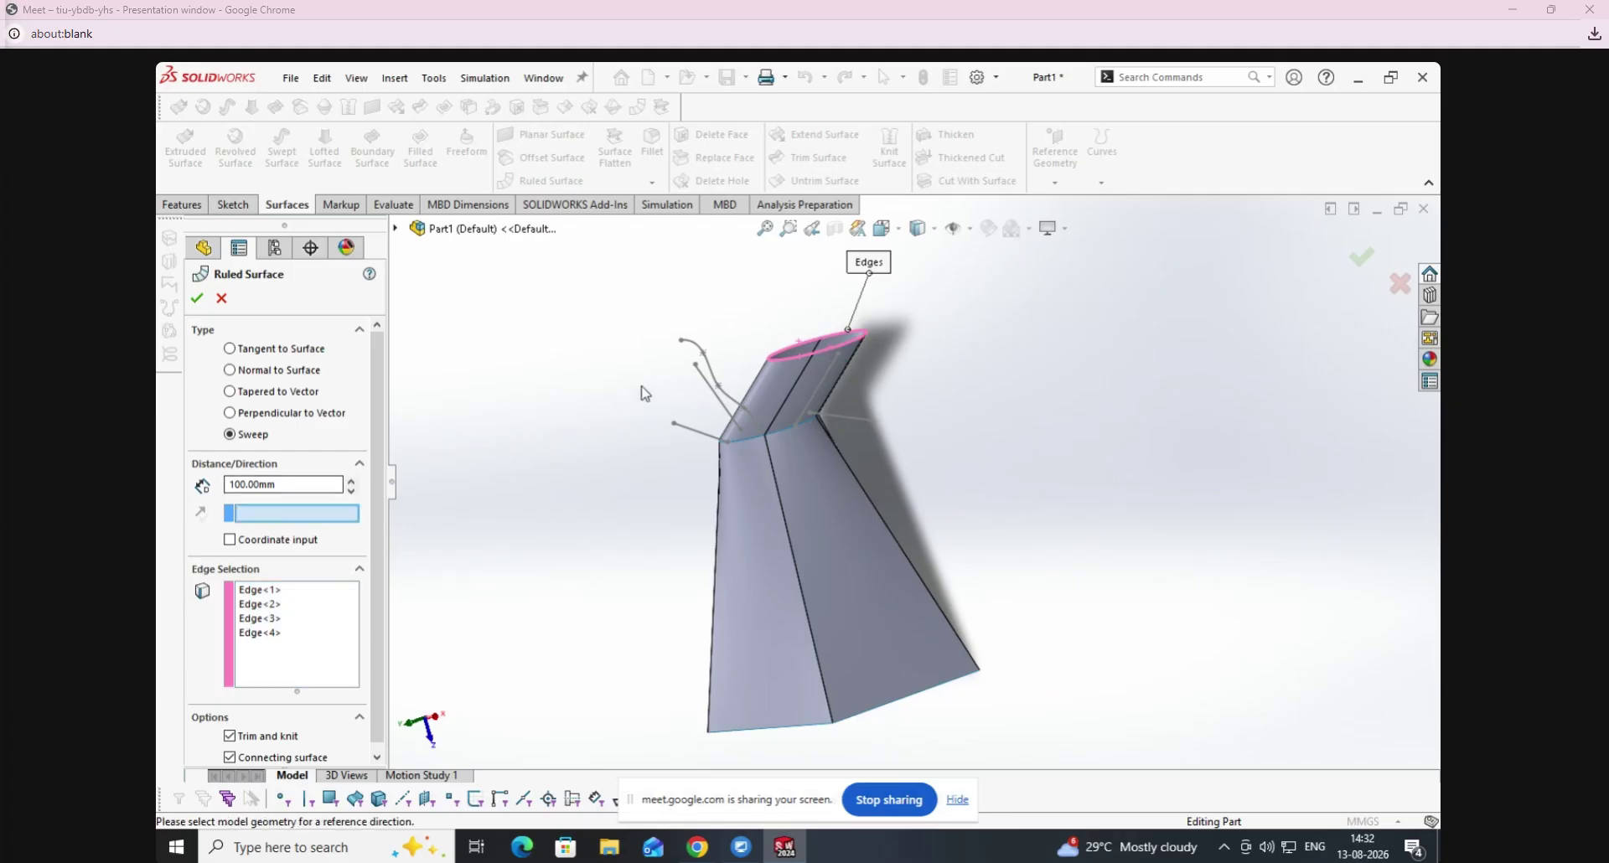
click(712, 390)
mouse_move(650, 446)
middle_down()
mouse_move(487, 561)
mouse_move(587, 549)
middle_up()
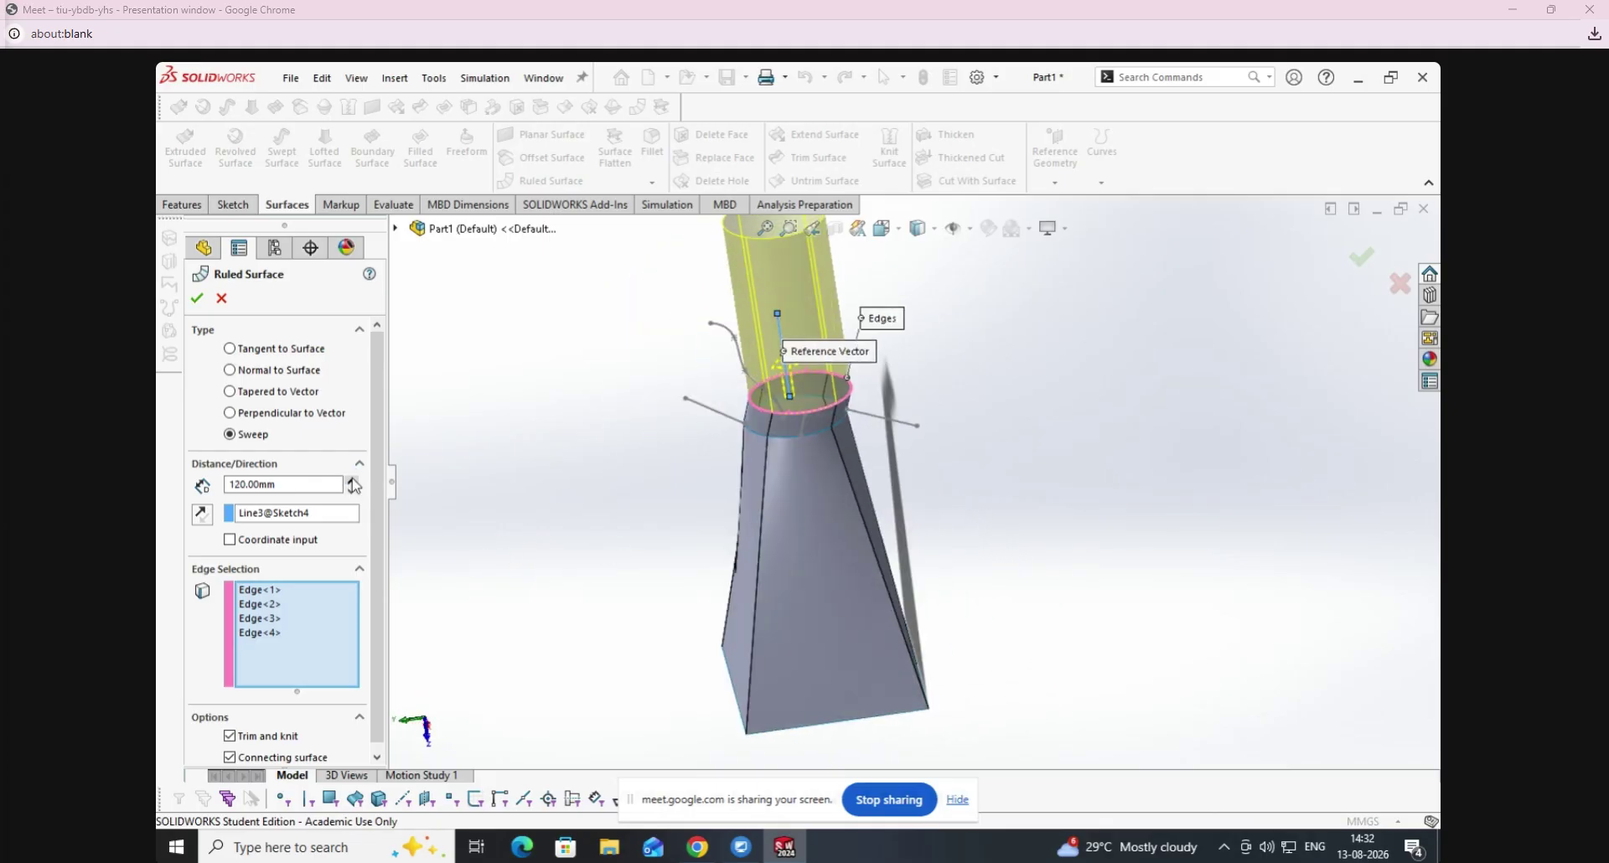
click(197, 299)
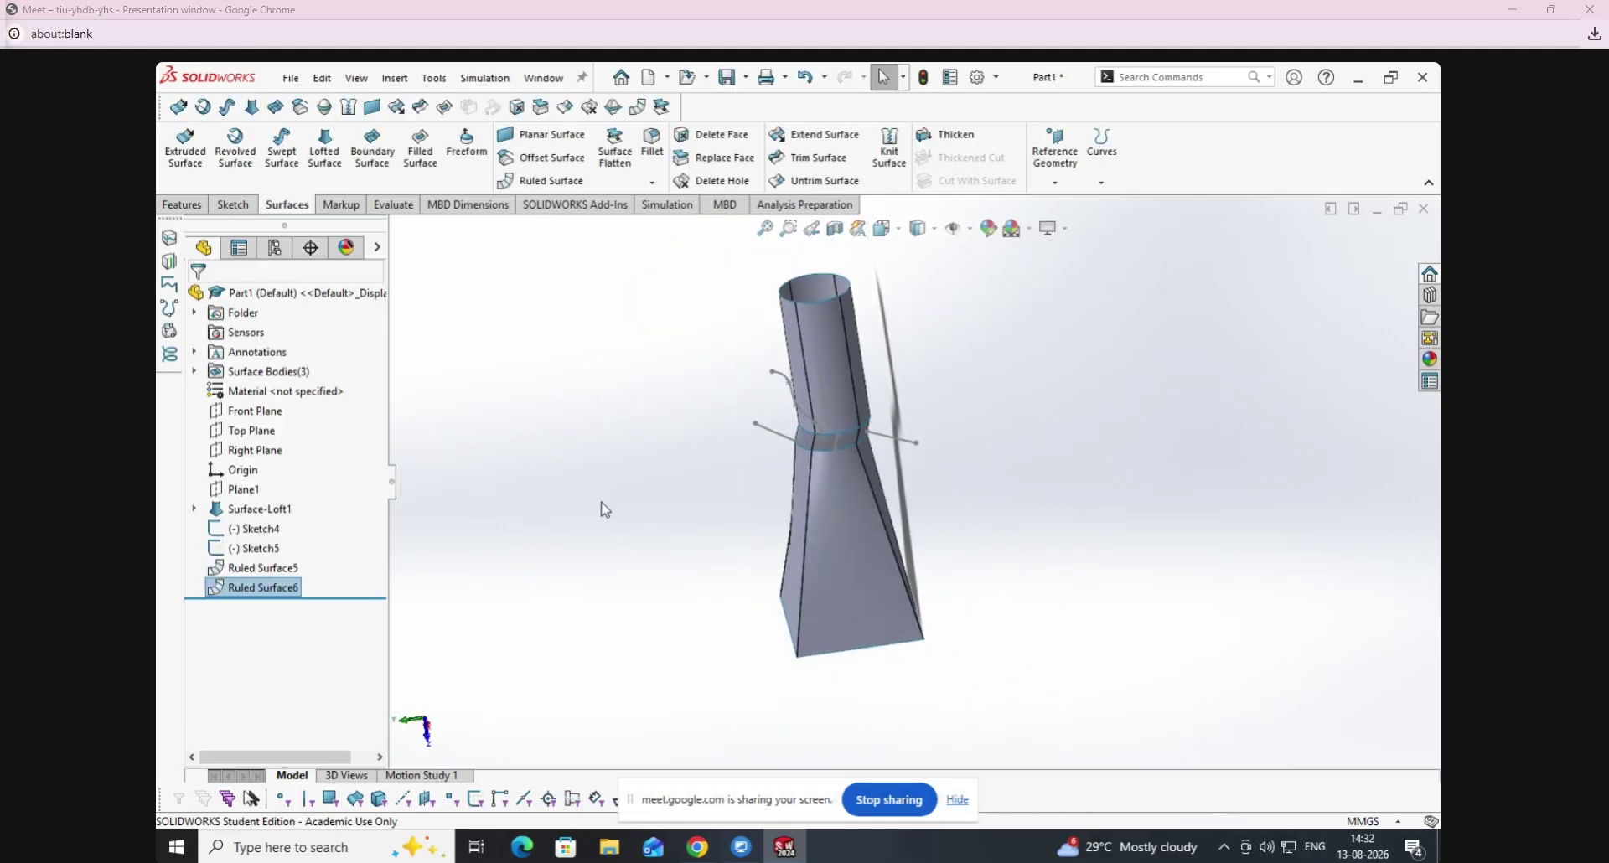
Start a third Sweep ruled surface on the four arcs at the open end of the second tube.
middle_drag(603, 506, 651, 399)
click(549, 181)
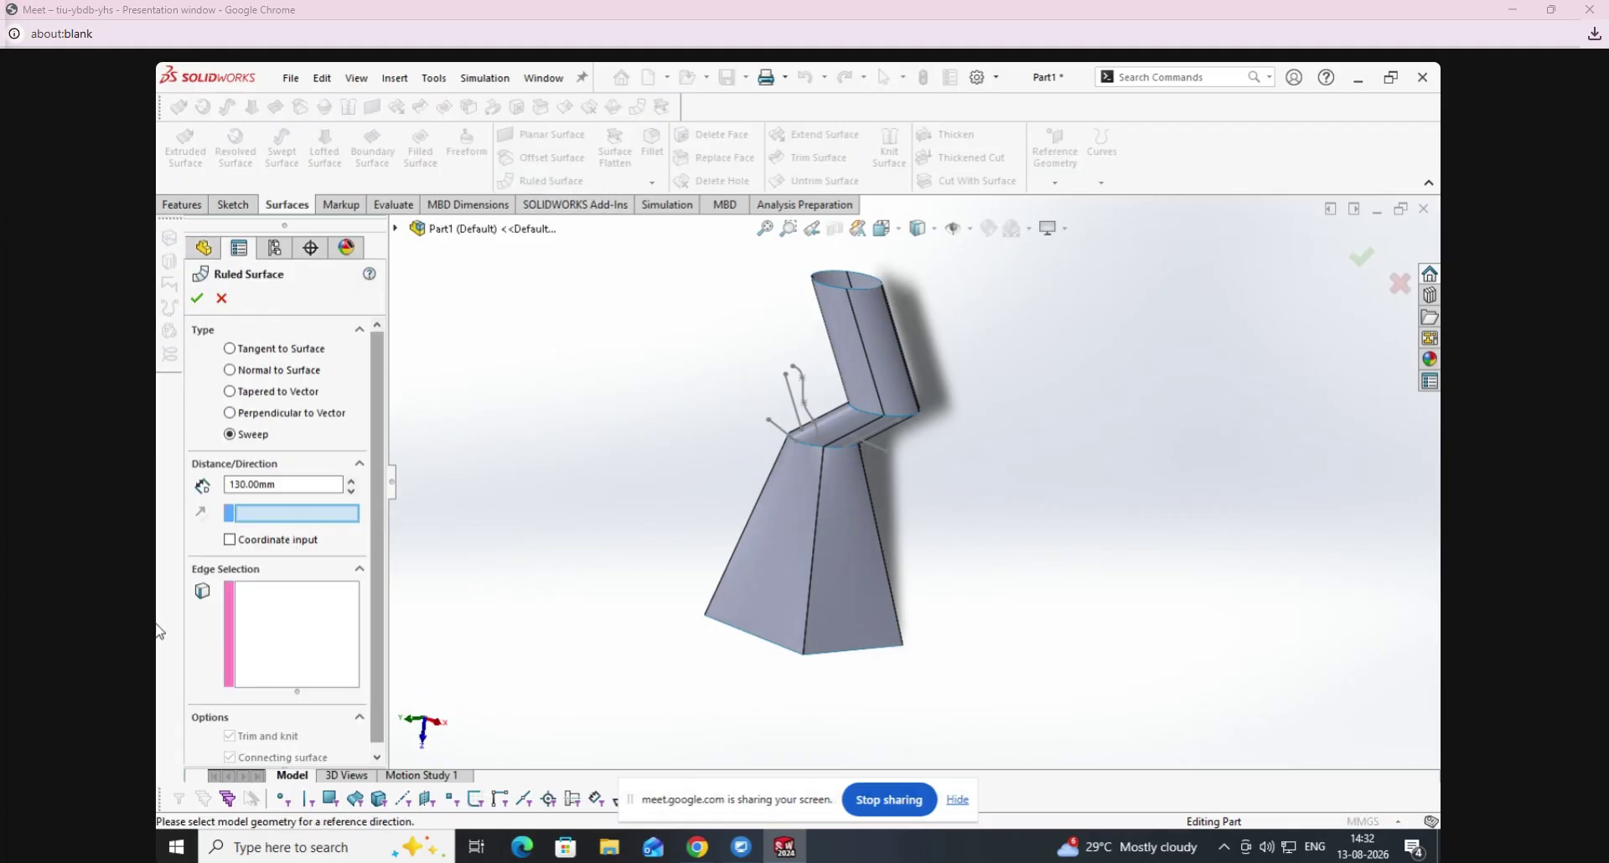
click(334, 640)
click(876, 281)
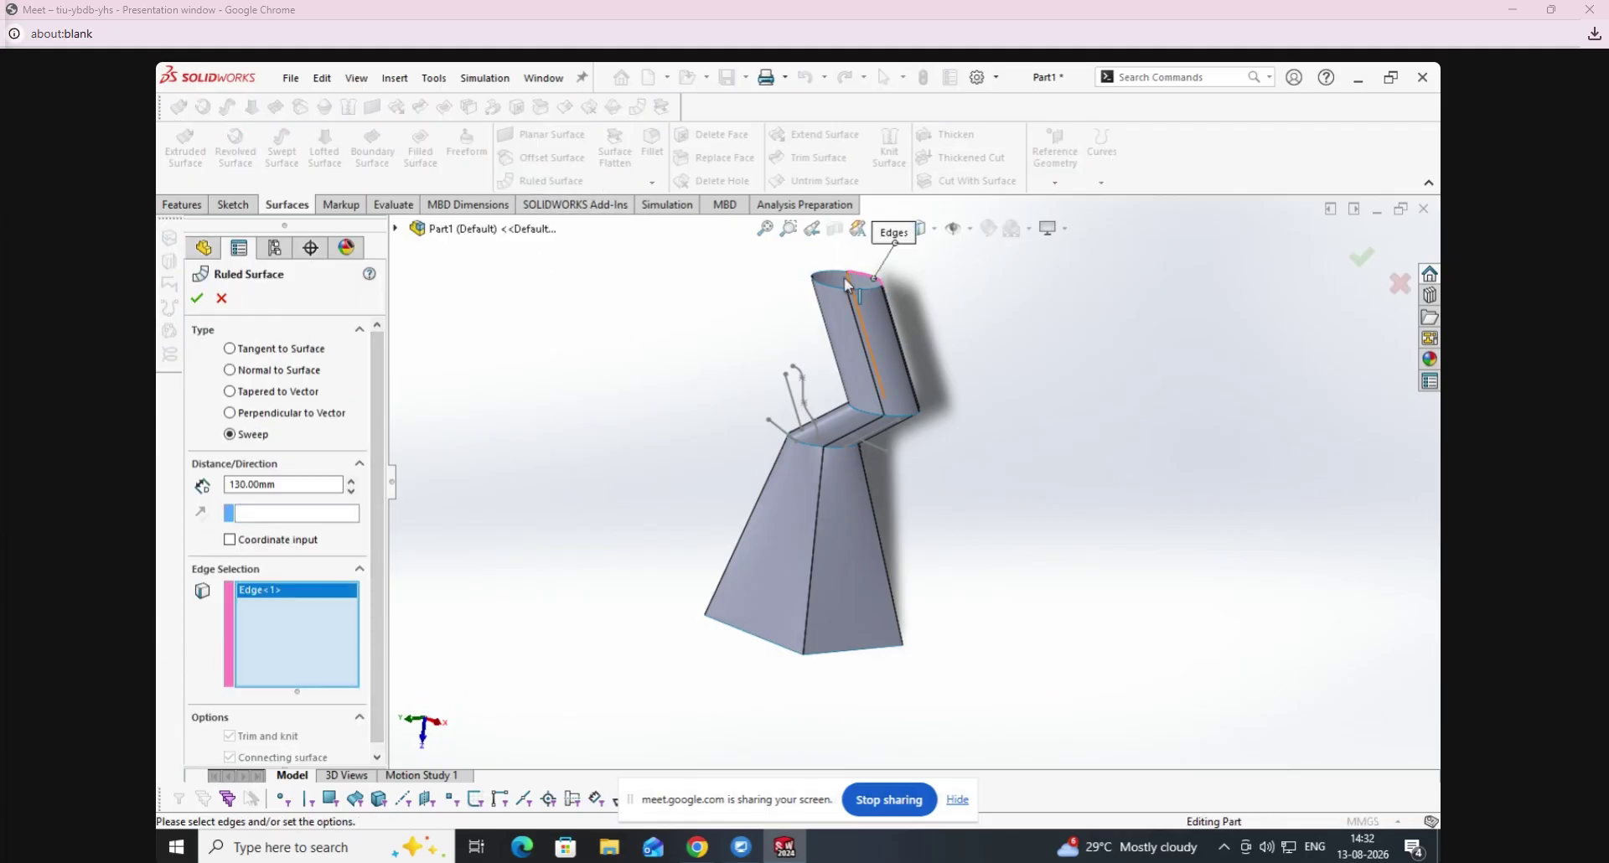
click(843, 277)
click(849, 289)
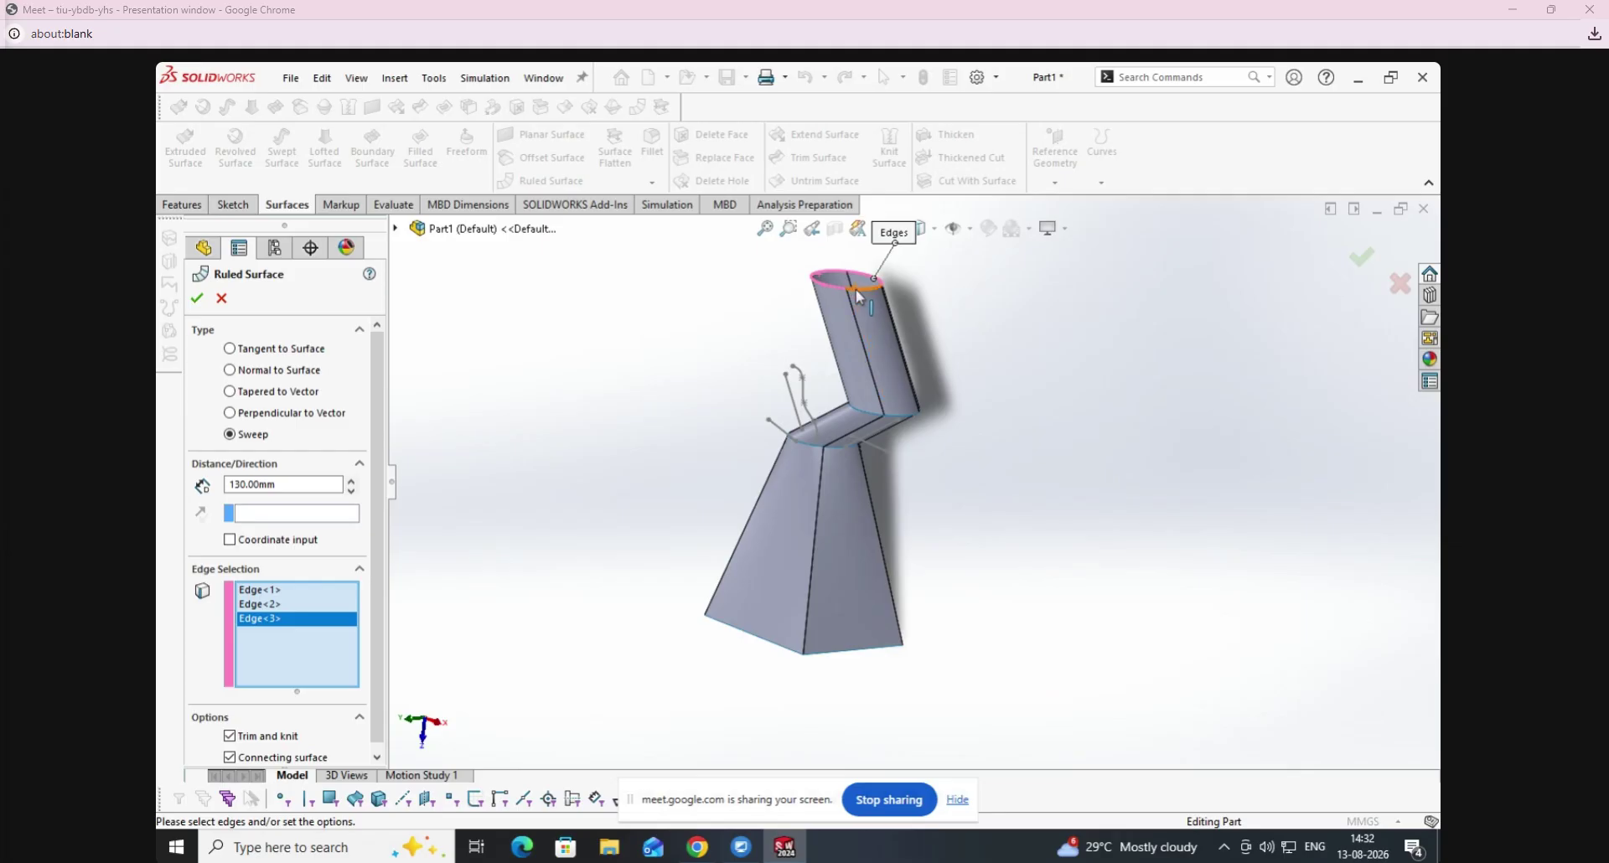
click(856, 290)
Set Line3@Sketch5 as the reference vector and create the third swept tube with a 130 mm distance.
middle_drag(882, 352, 819, 391)
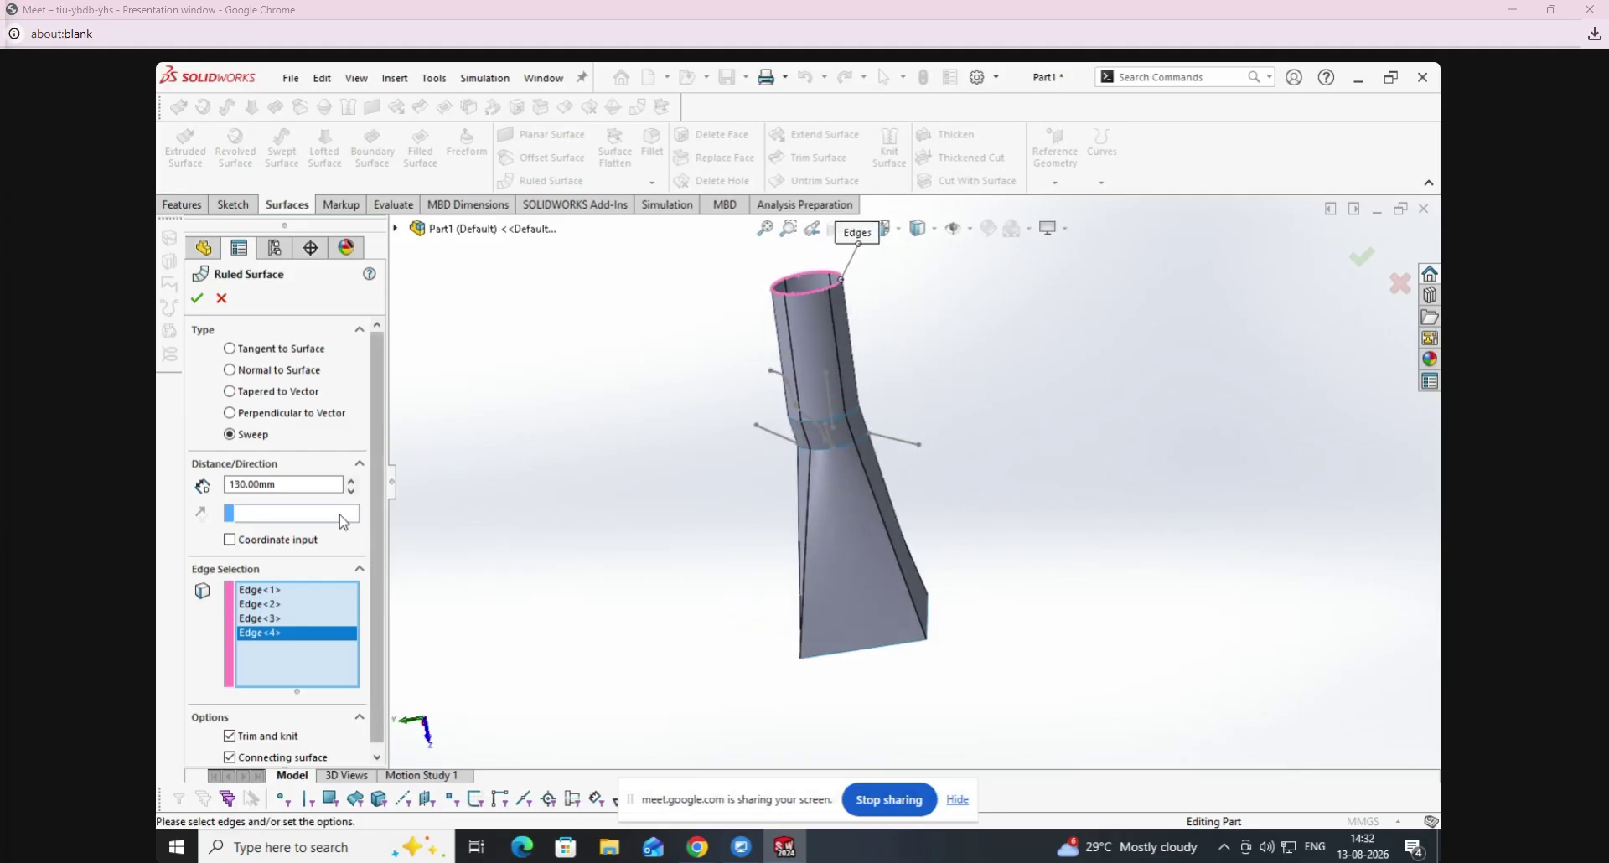
click(340, 514)
click(780, 441)
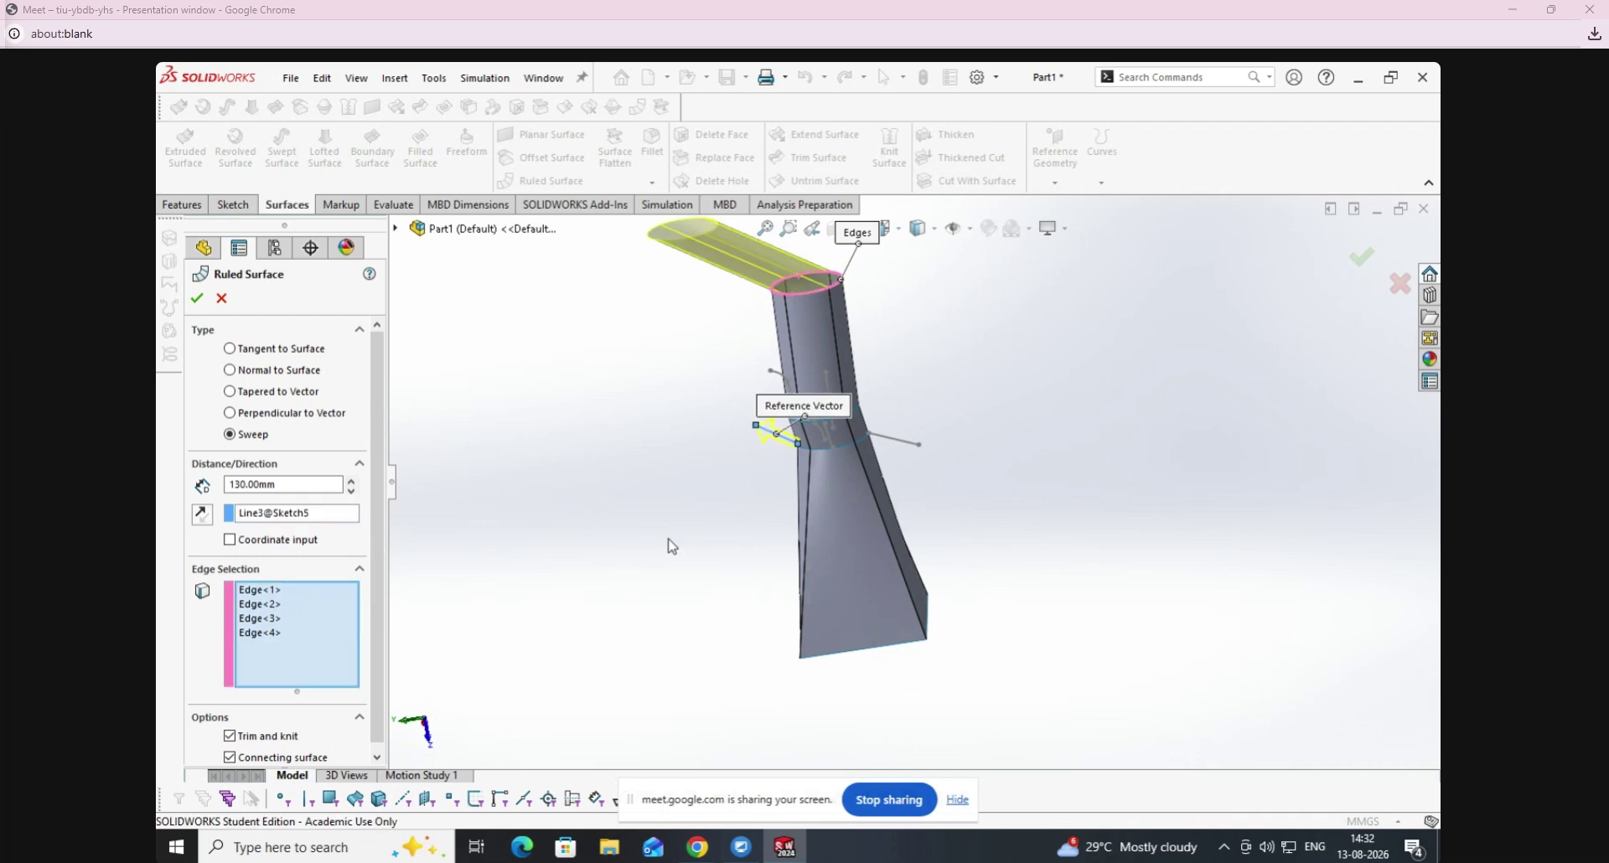
mouse_move(780, 443)
middle_down()
mouse_move(746, 546)
mouse_move(776, 546)
mouse_move(873, 616)
mouse_move(902, 668)
mouse_move(835, 712)
middle_up()
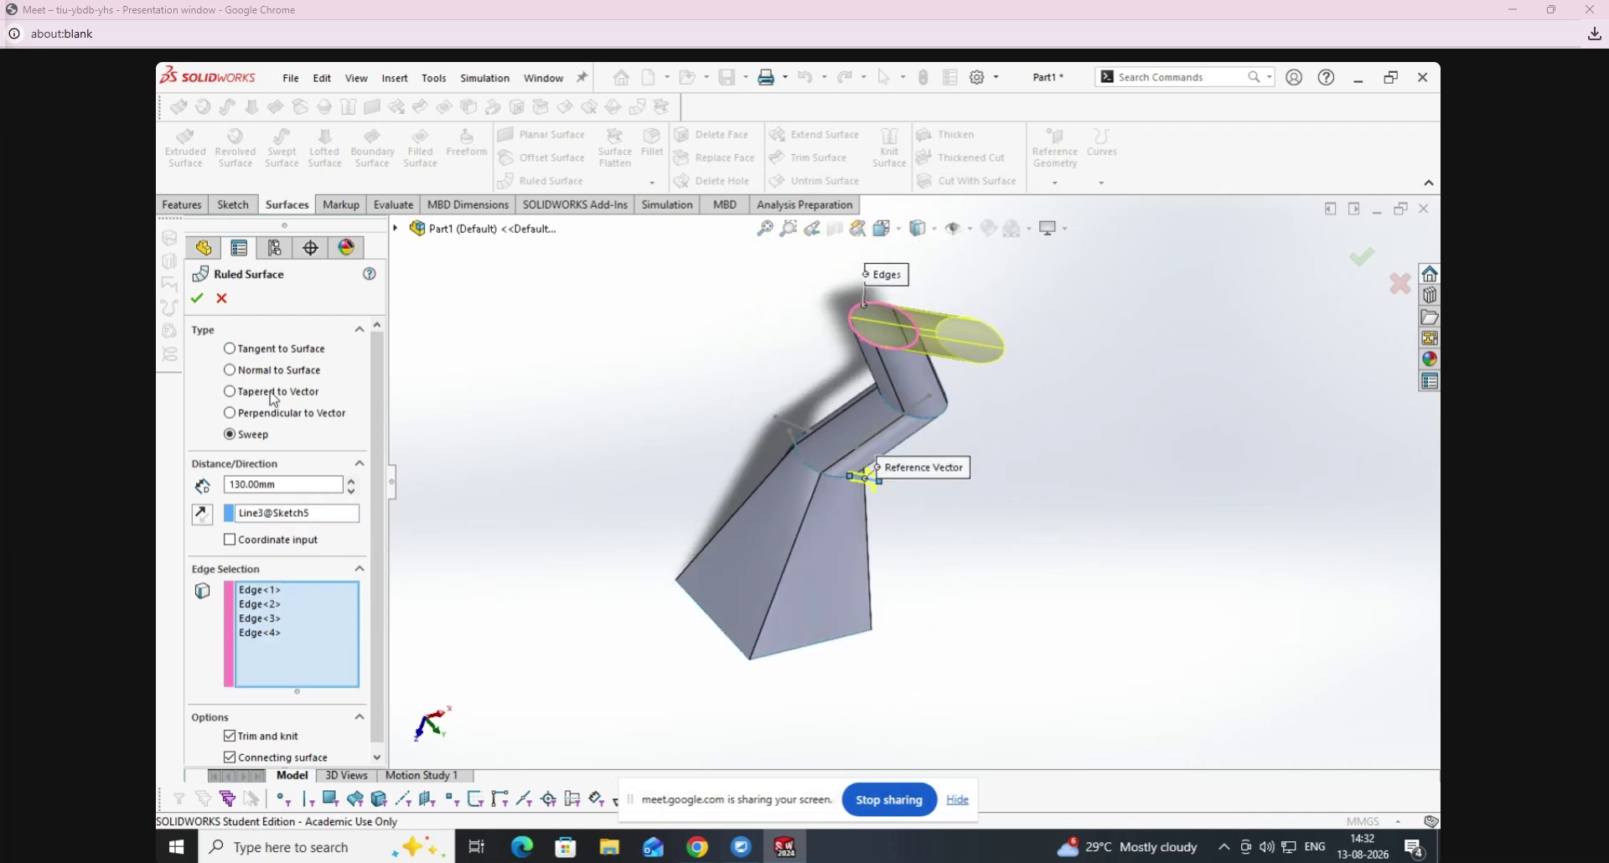
click(197, 299)
Start a fourth Sweep ruled surface on the four end arcs of the third tube, clearing the edge picked as reference vector.
click(553, 181)
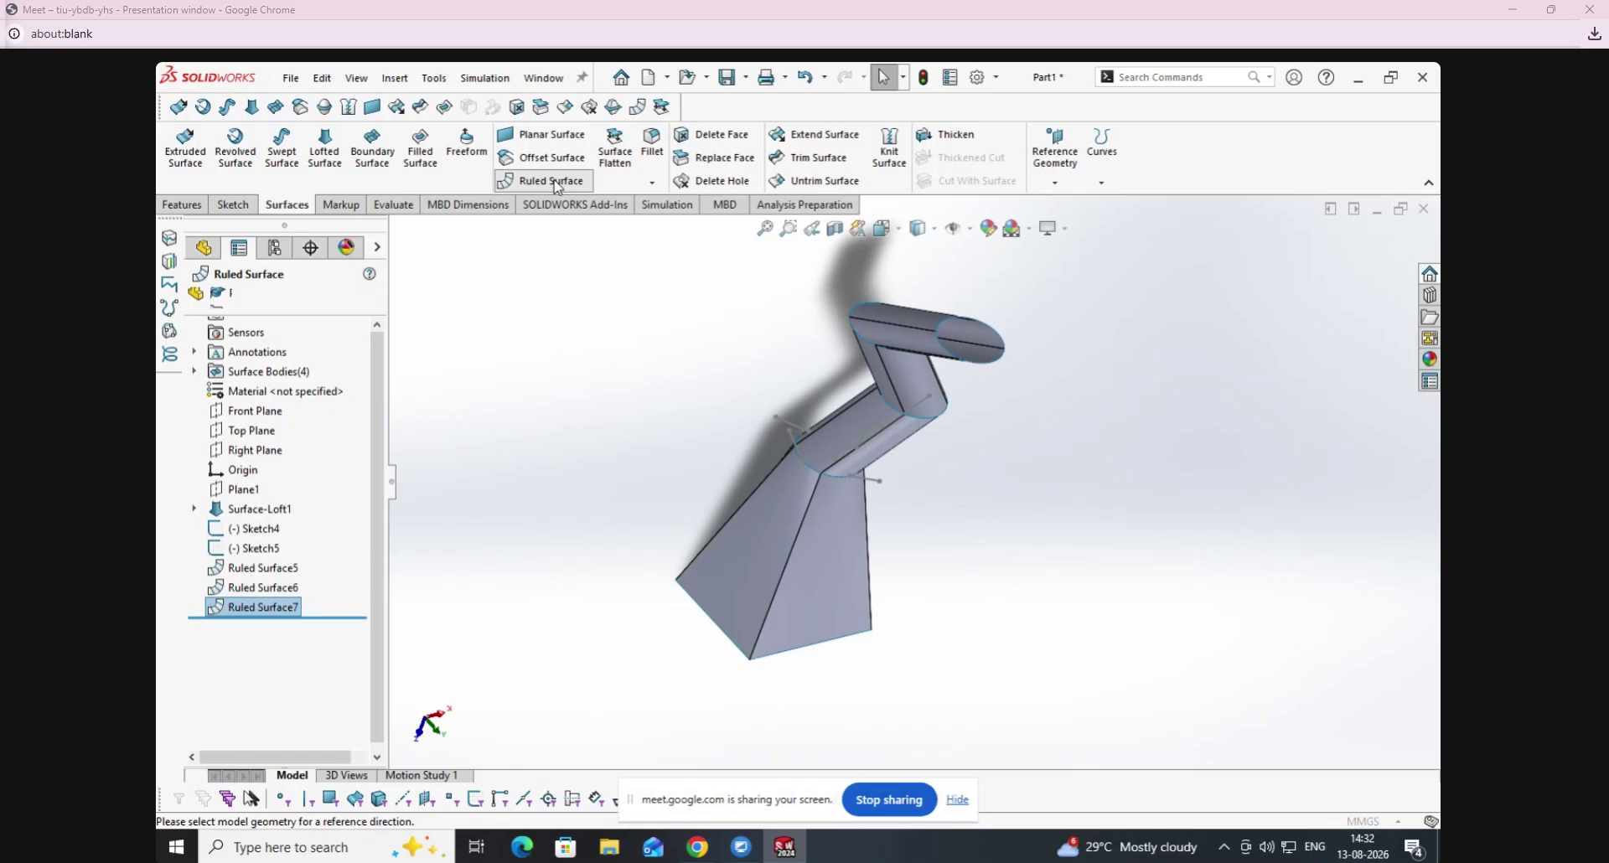
click(978, 324)
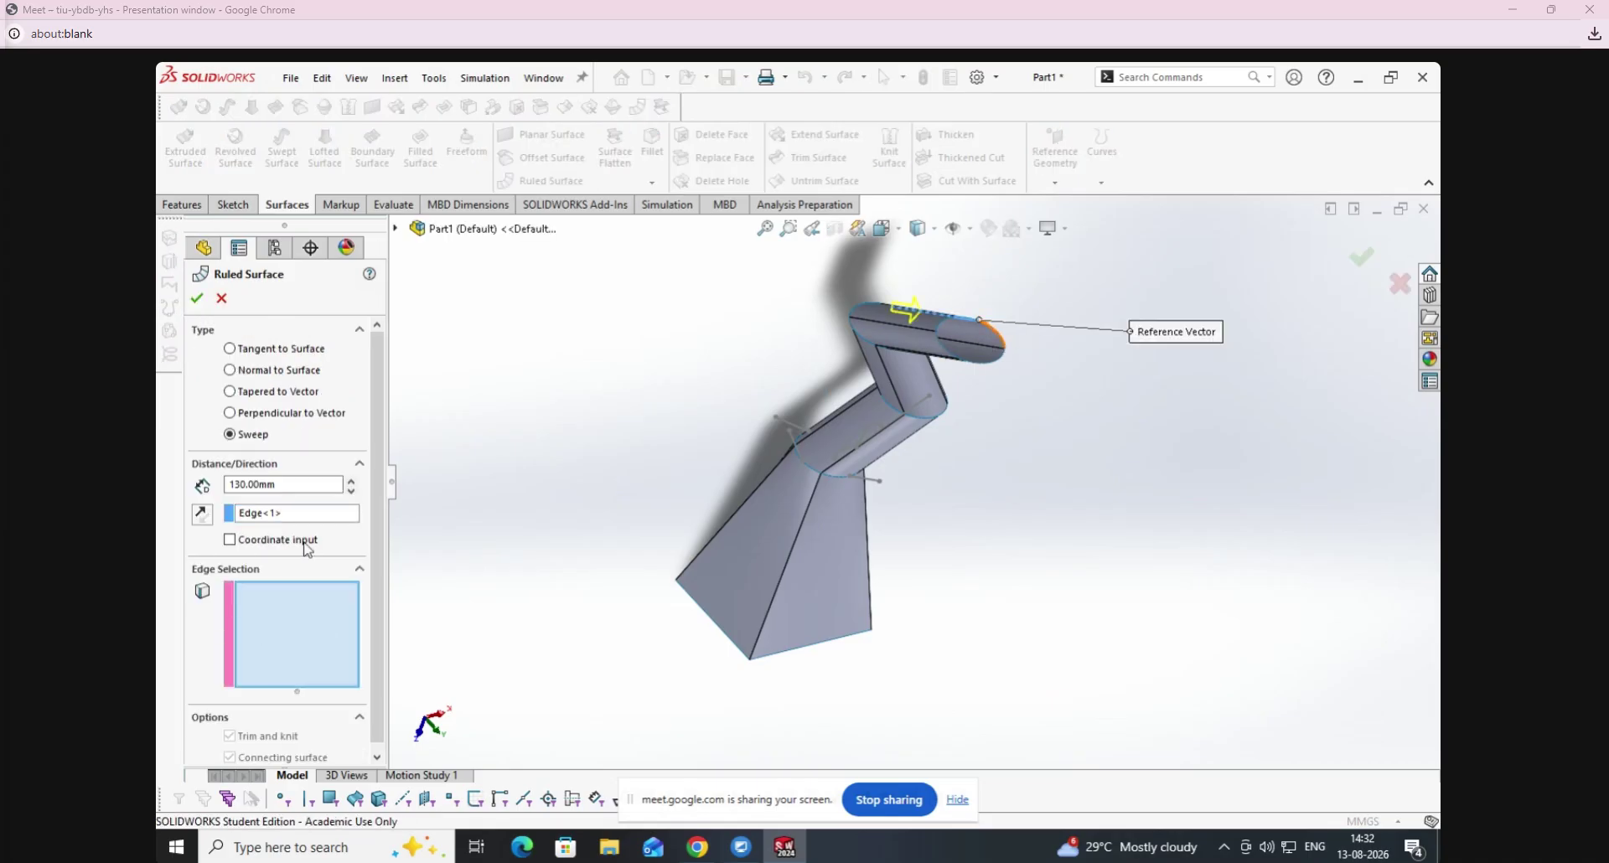
click(293, 513)
right_click(298, 511)
click(334, 520)
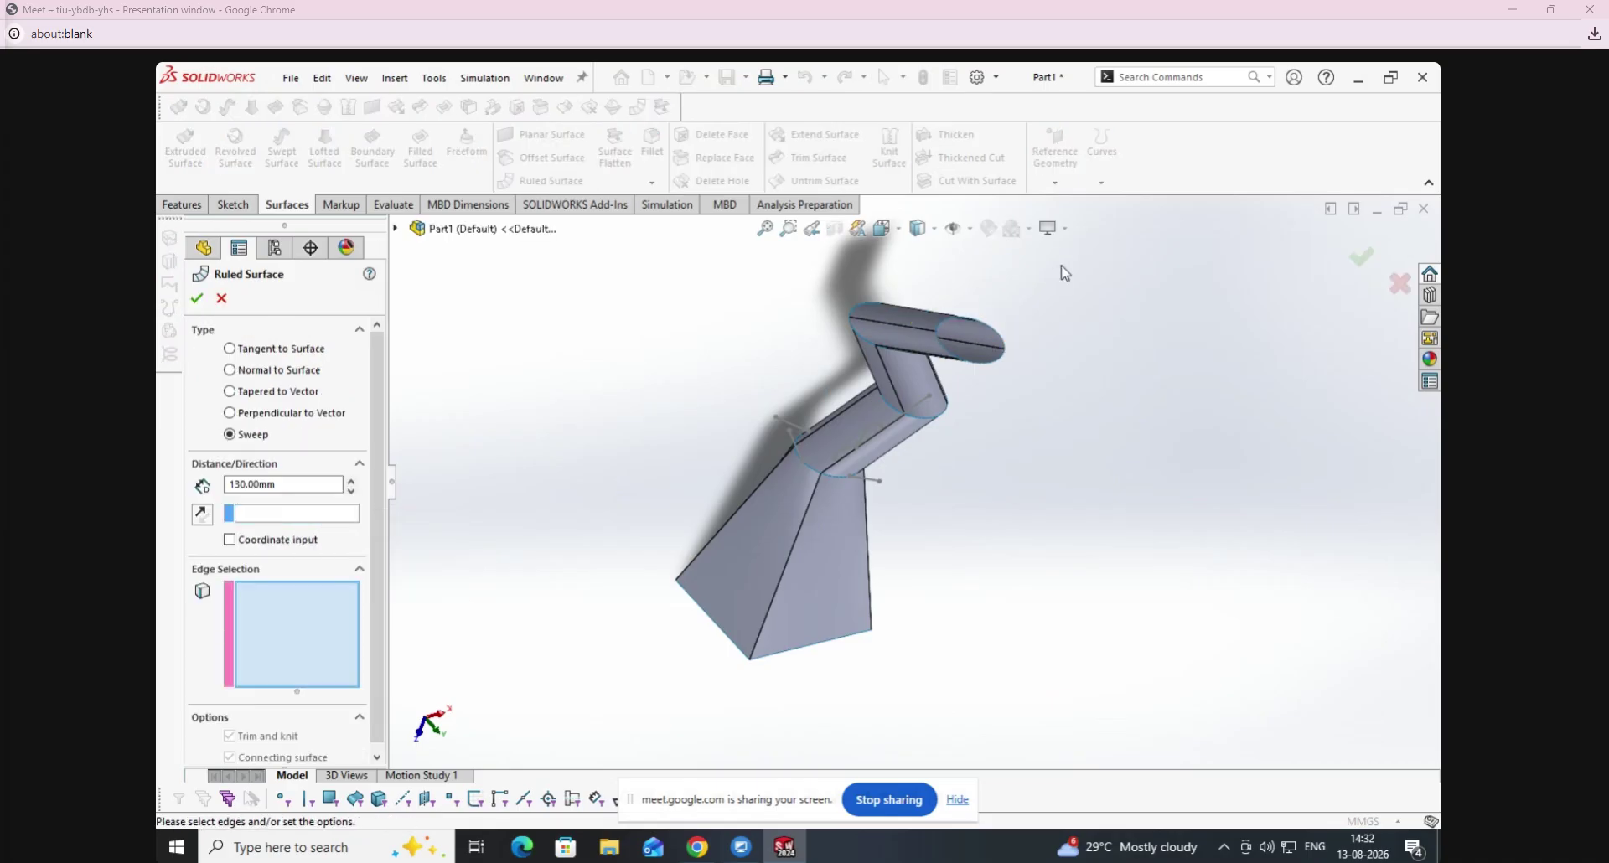
click(1009, 340)
click(973, 360)
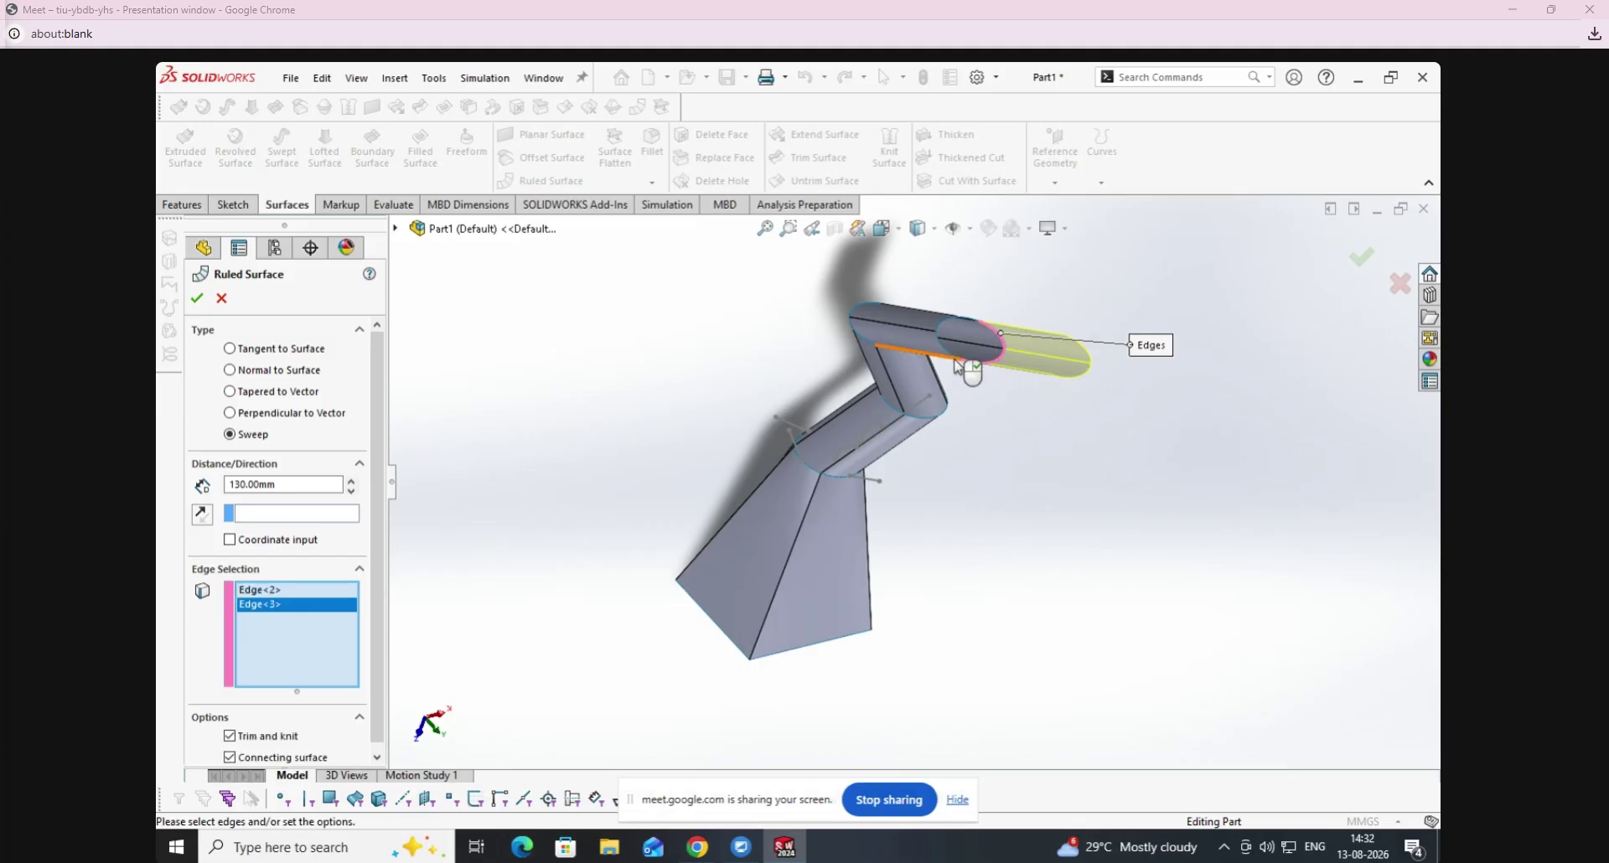
click(957, 339)
click(962, 335)
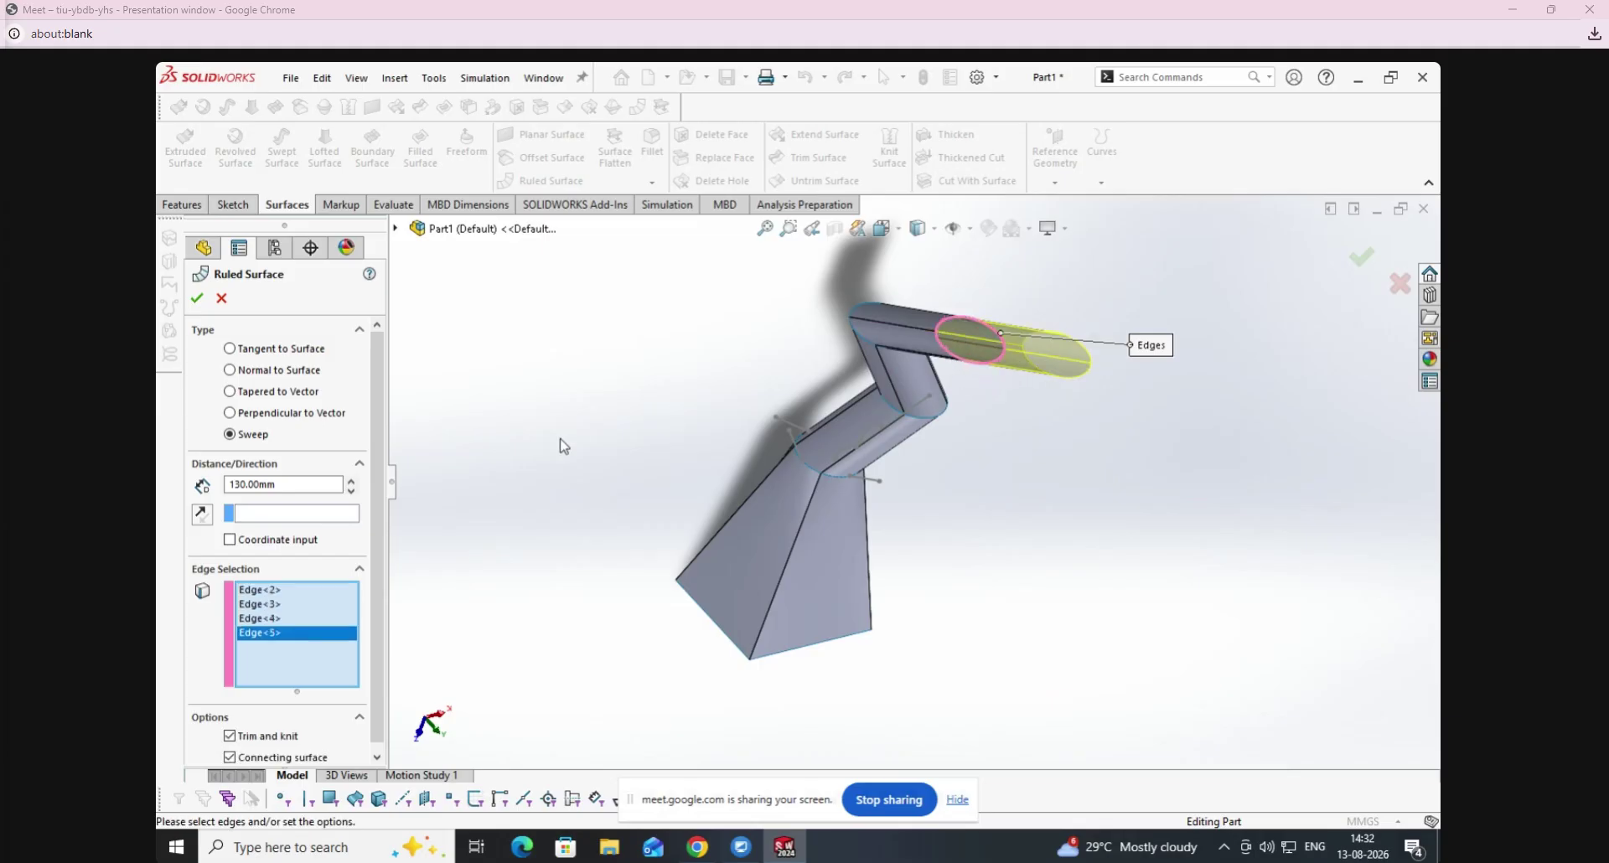
Set Line1@Sketch5 as the reference vector and create the fourth swept surface with a 130 mm distance.
middle_drag(636, 403, 700, 402)
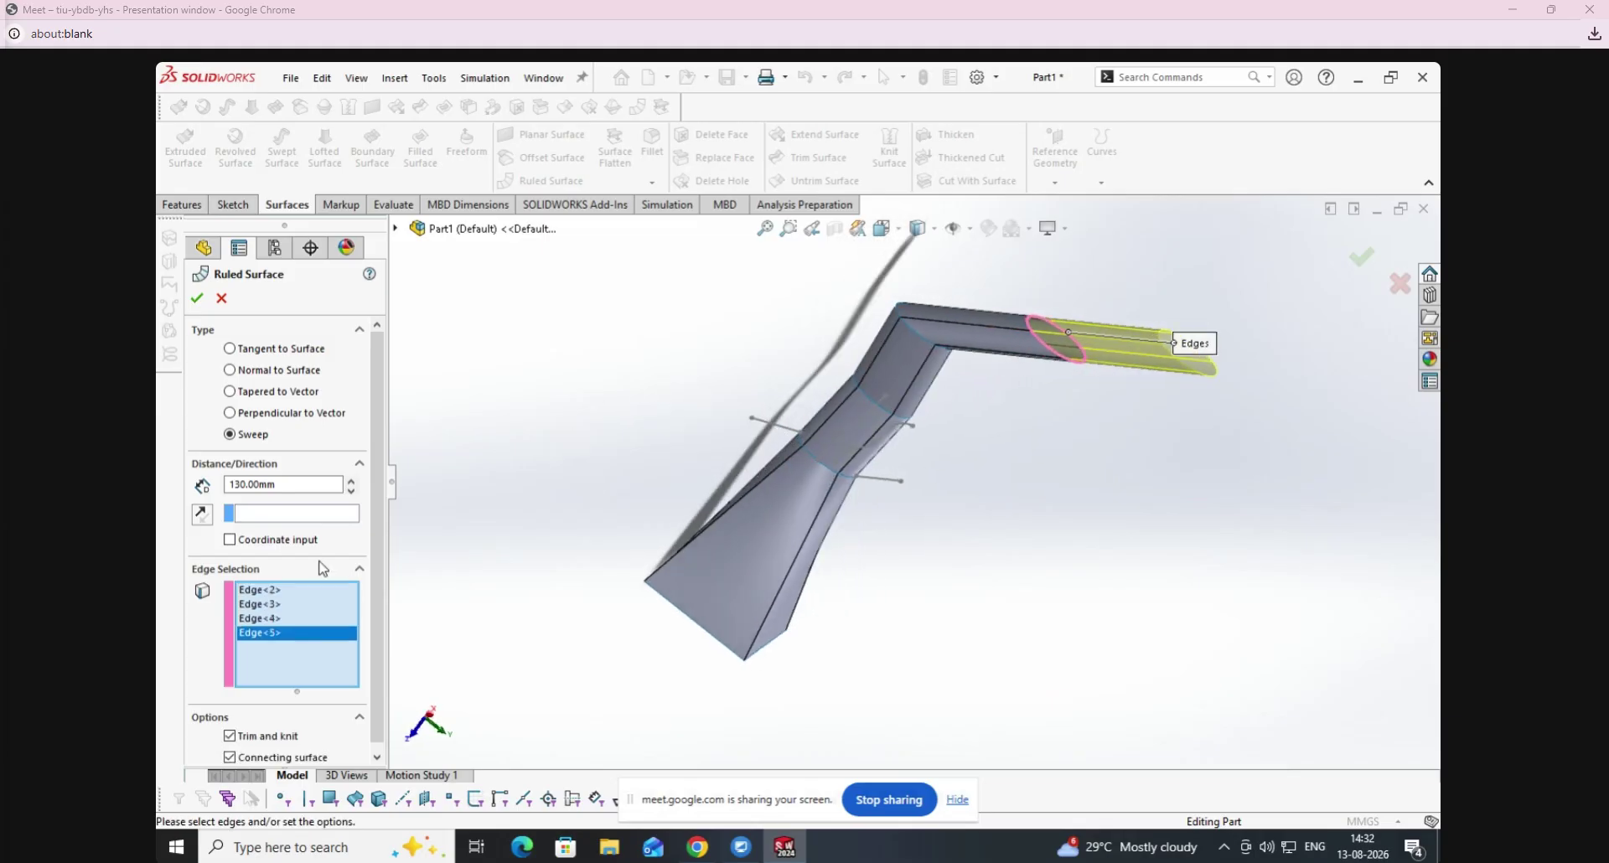
click(280, 521)
click(776, 433)
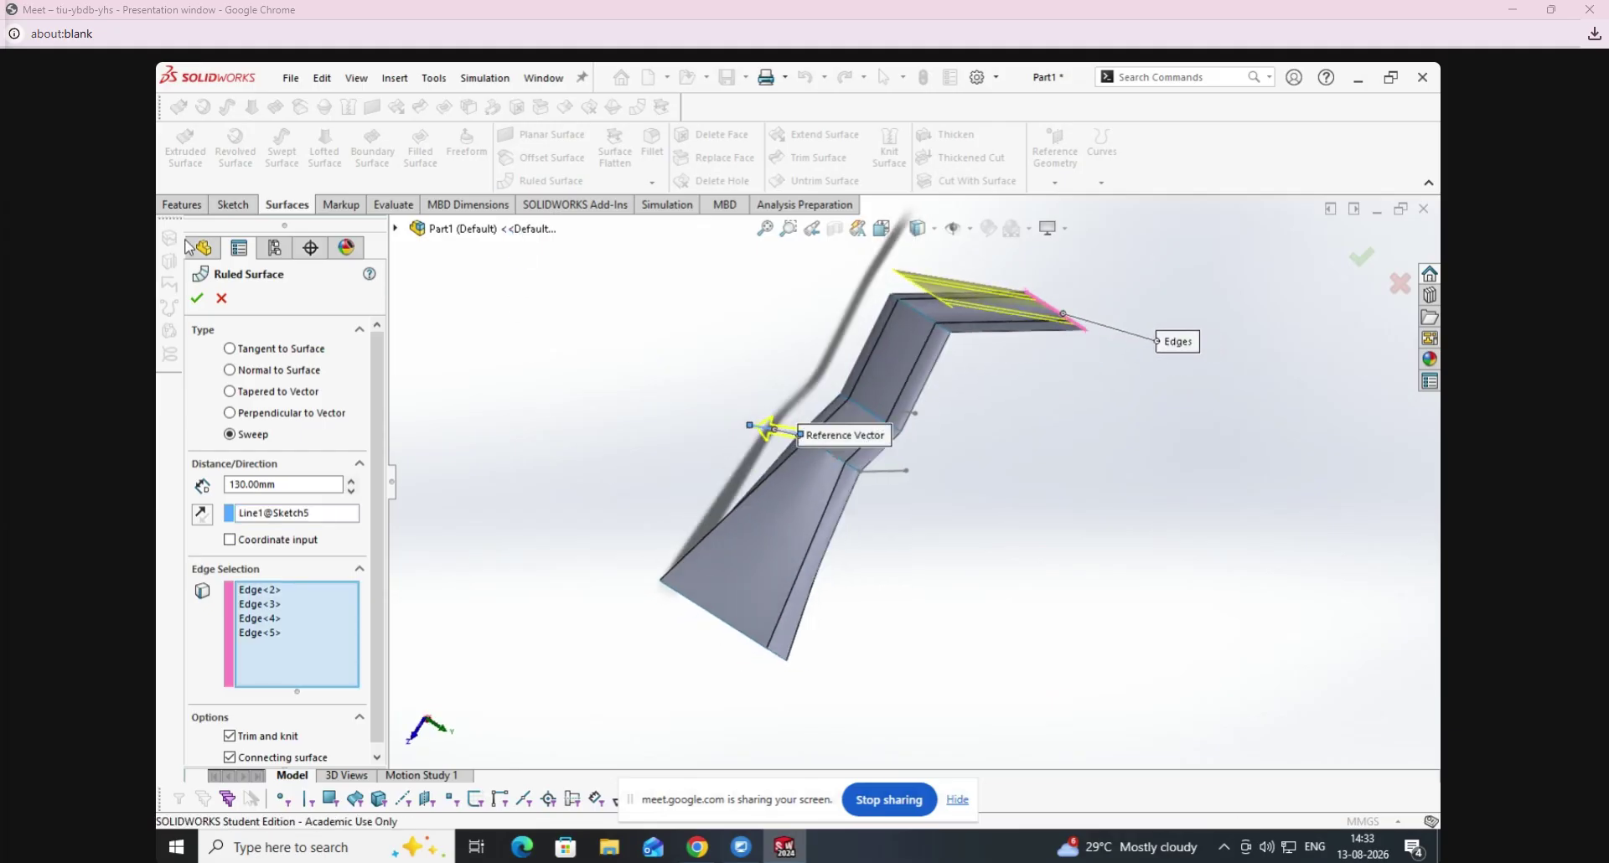
click(196, 297)
middle_drag(600, 388, 556, 715)
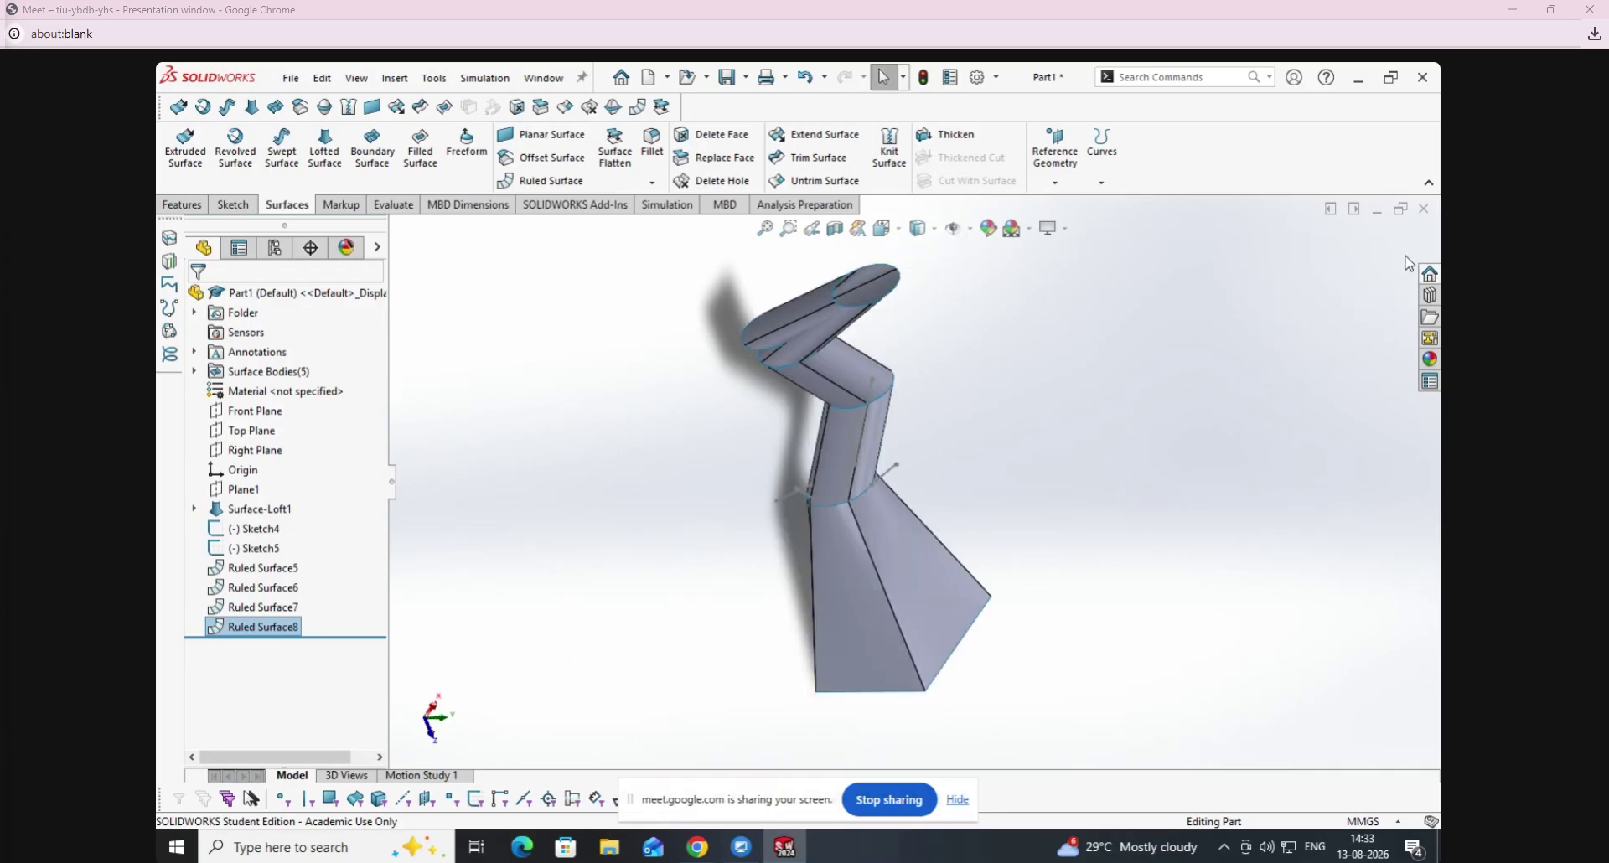
Close the ruled surface part without saving it and create a new part document.
click(1424, 209)
click(725, 461)
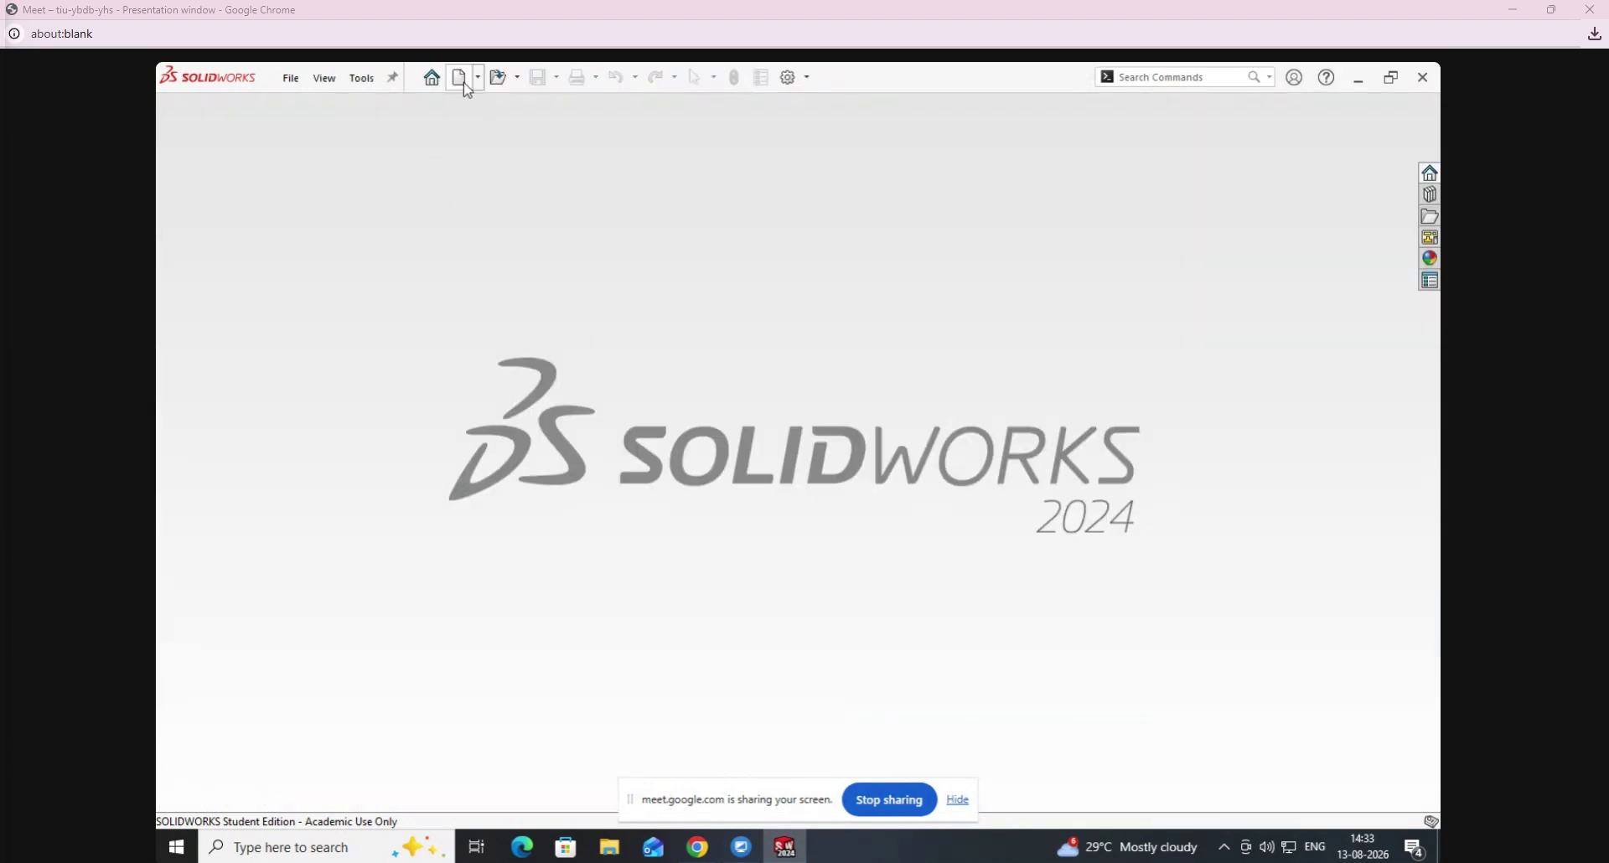
click(461, 78)
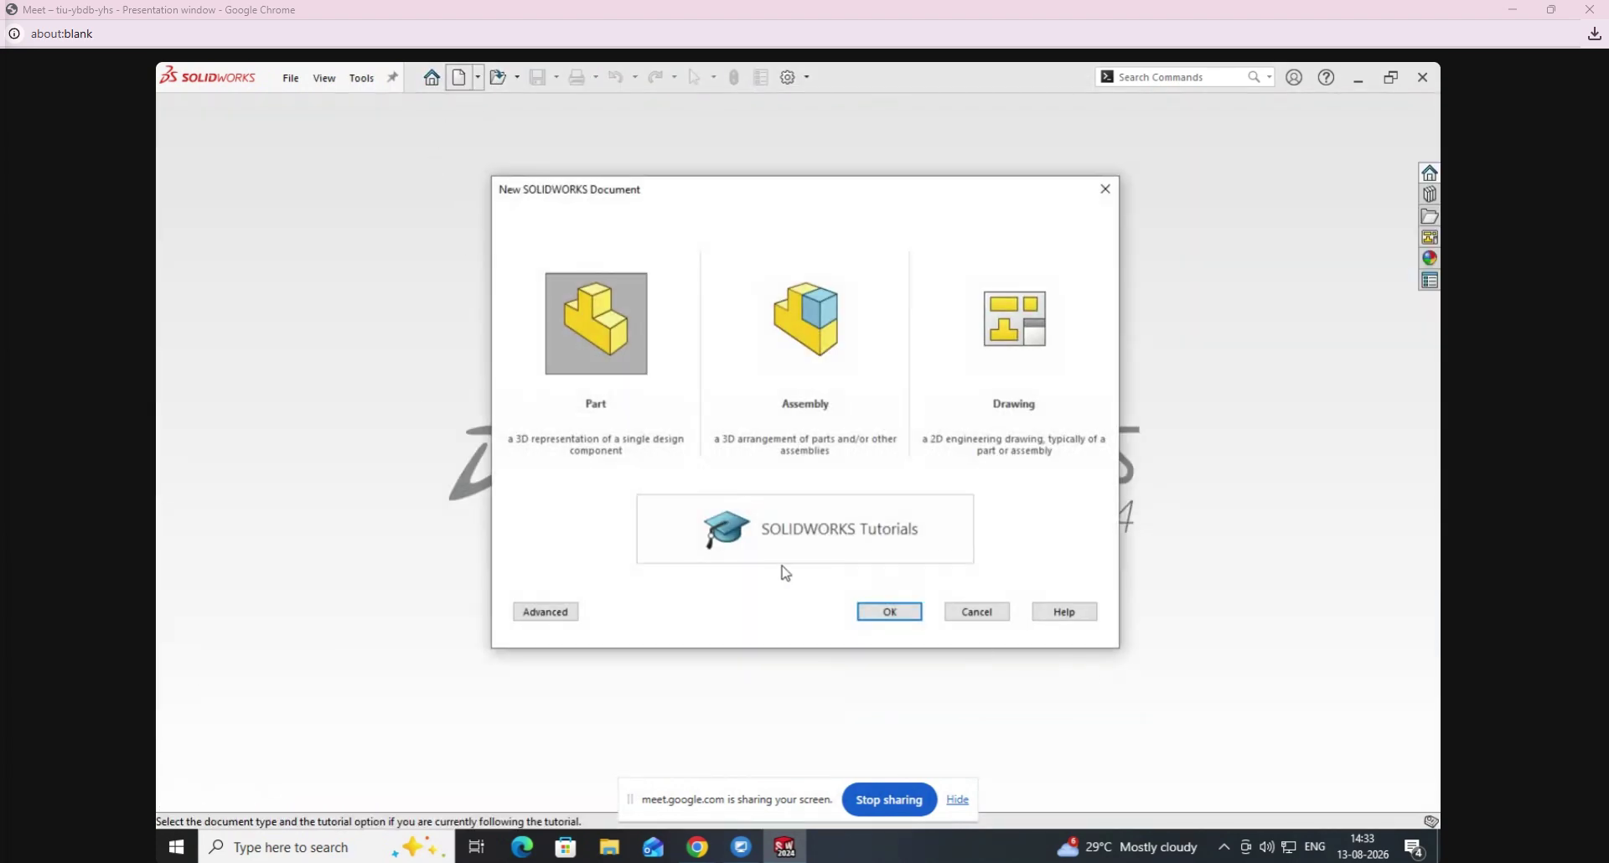
click(888, 616)
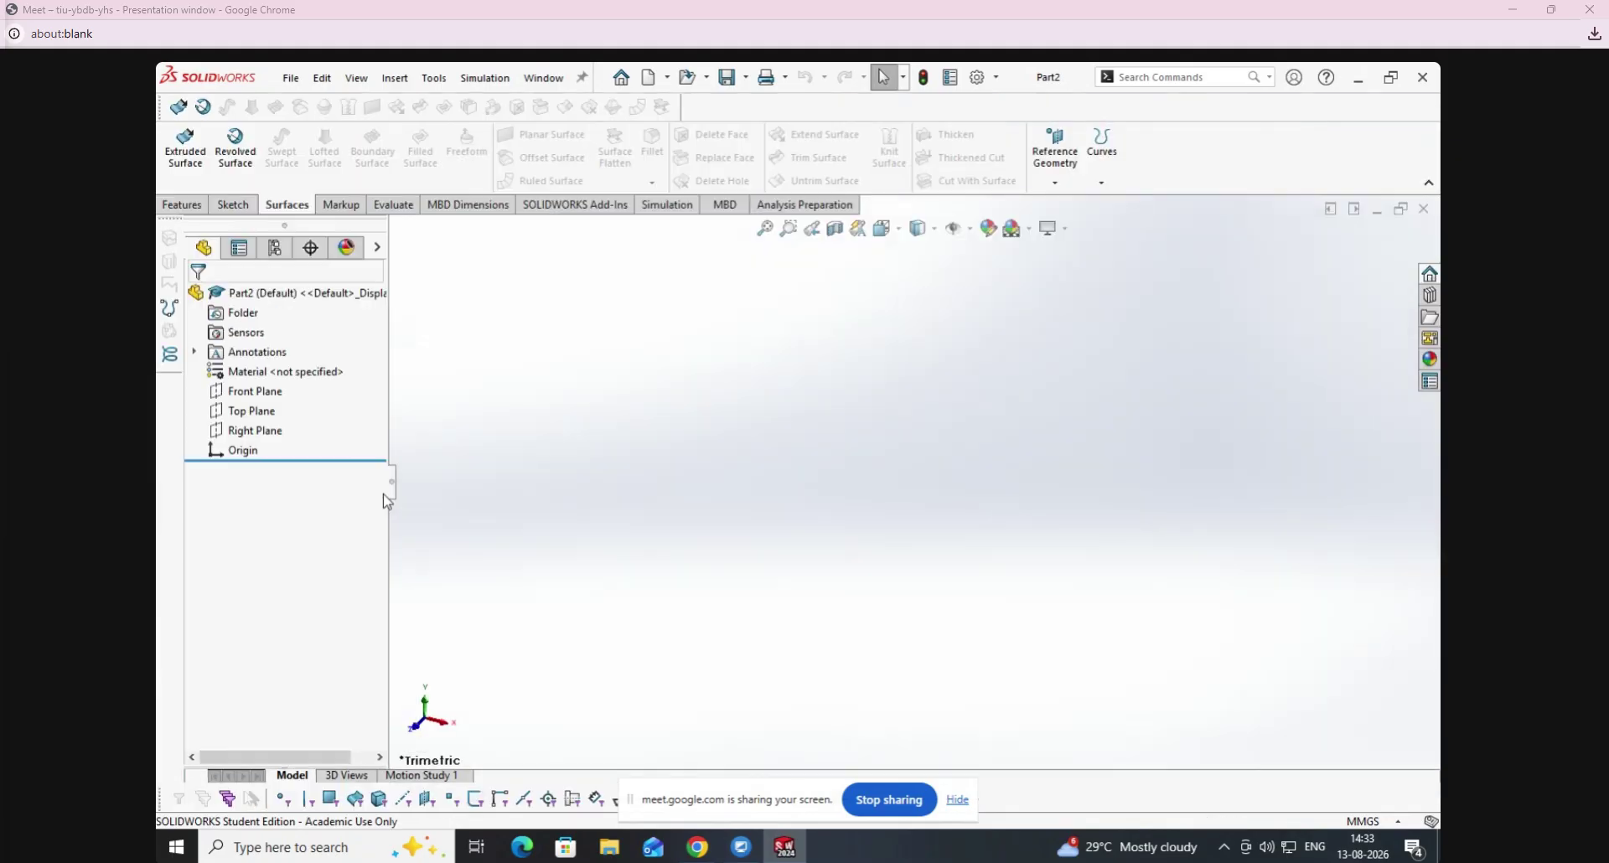
click(1056, 155)
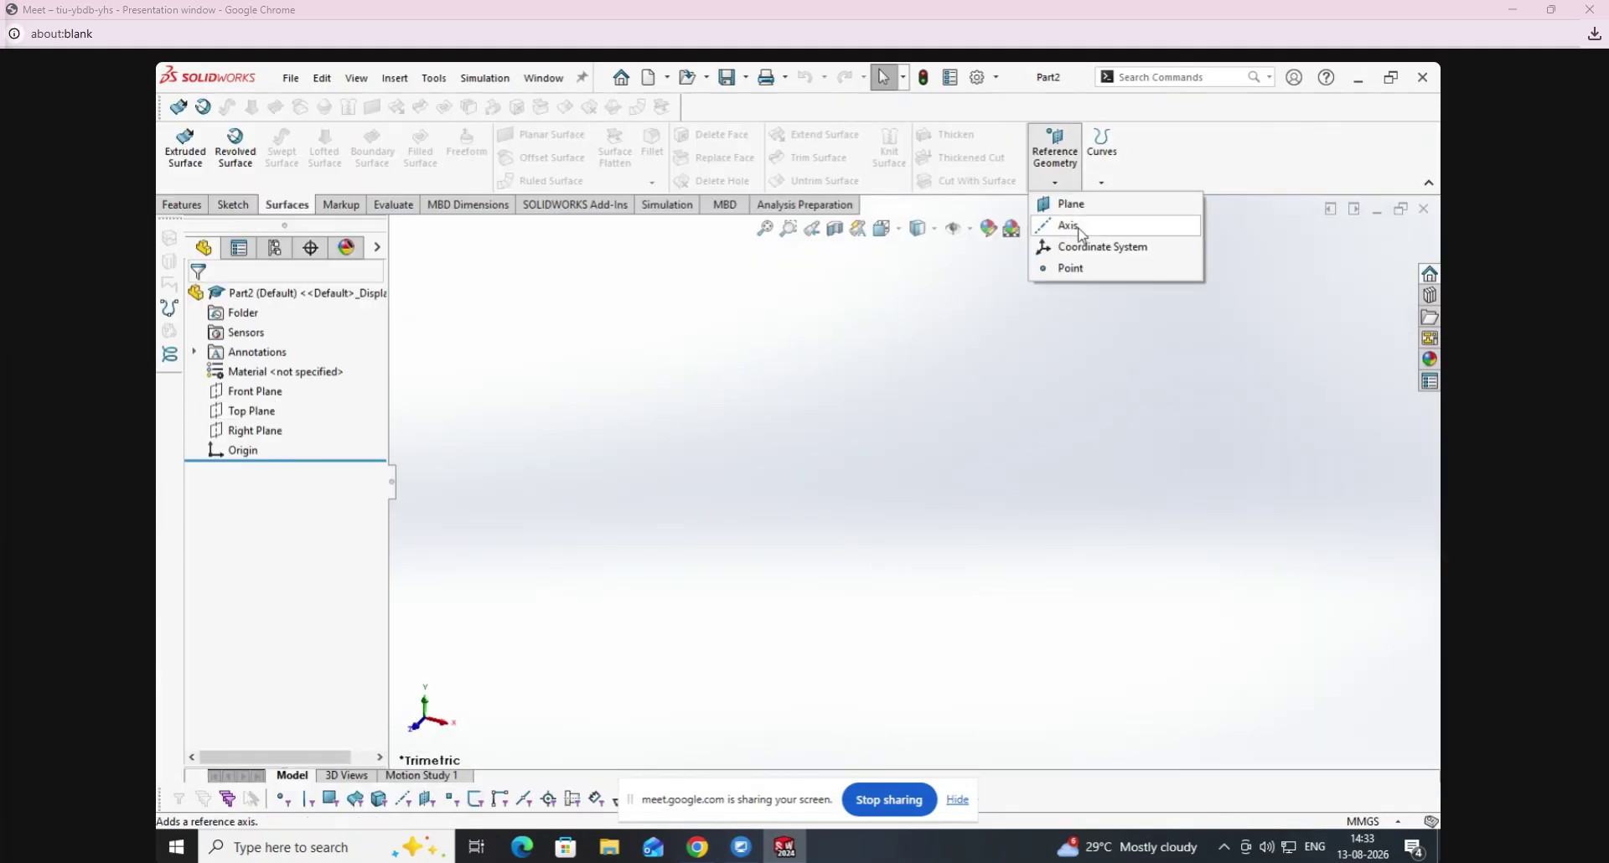
click(1082, 223)
click(222, 299)
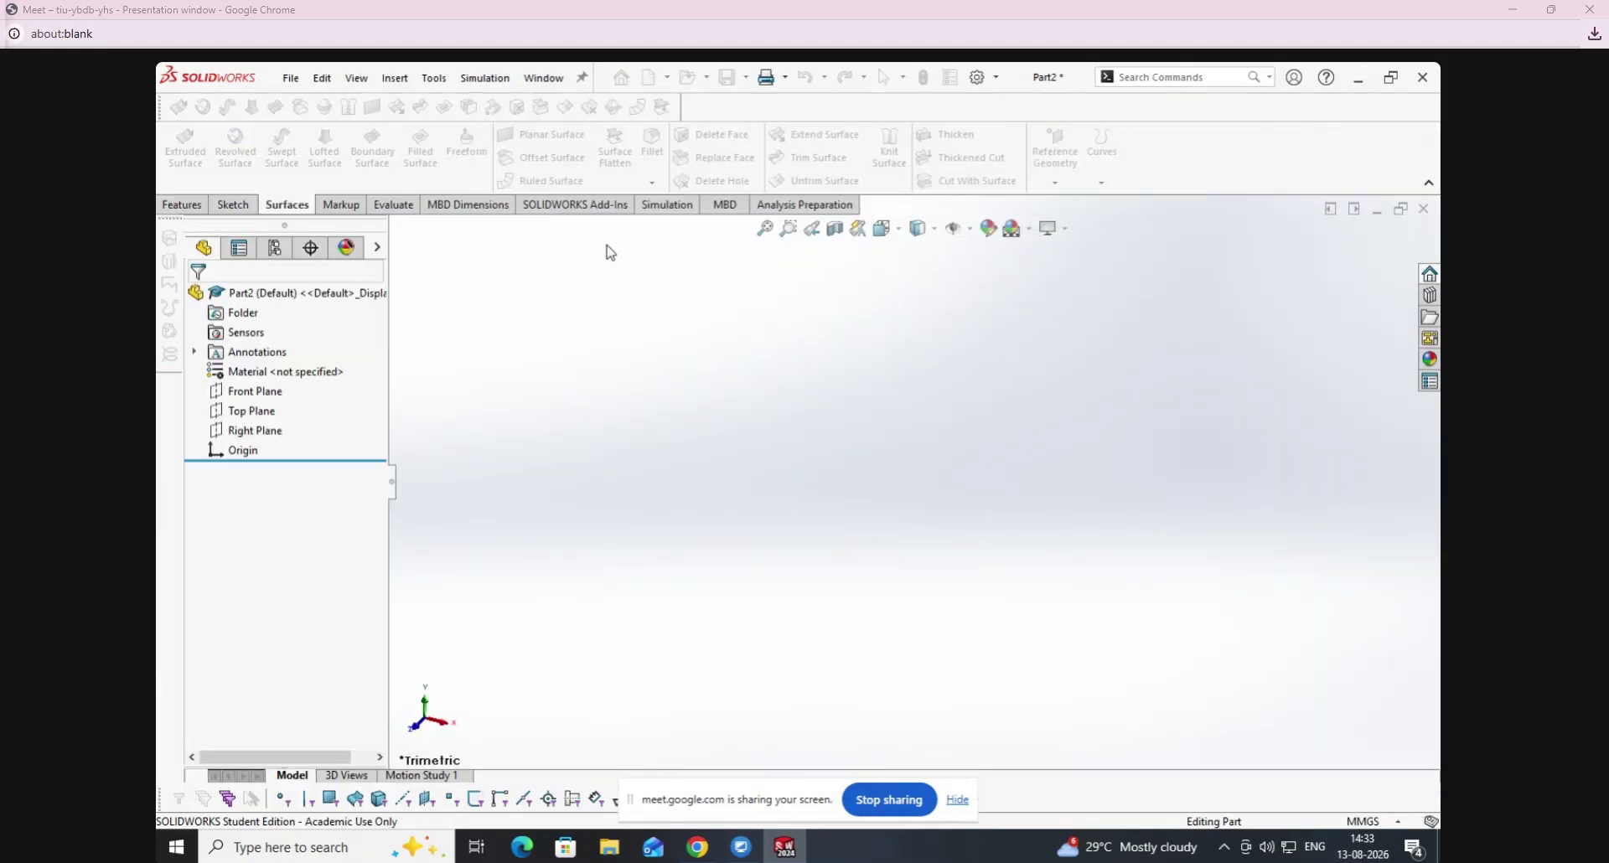
Create a reference plane offset 140 mm above the Top Plane.
click(1038, 157)
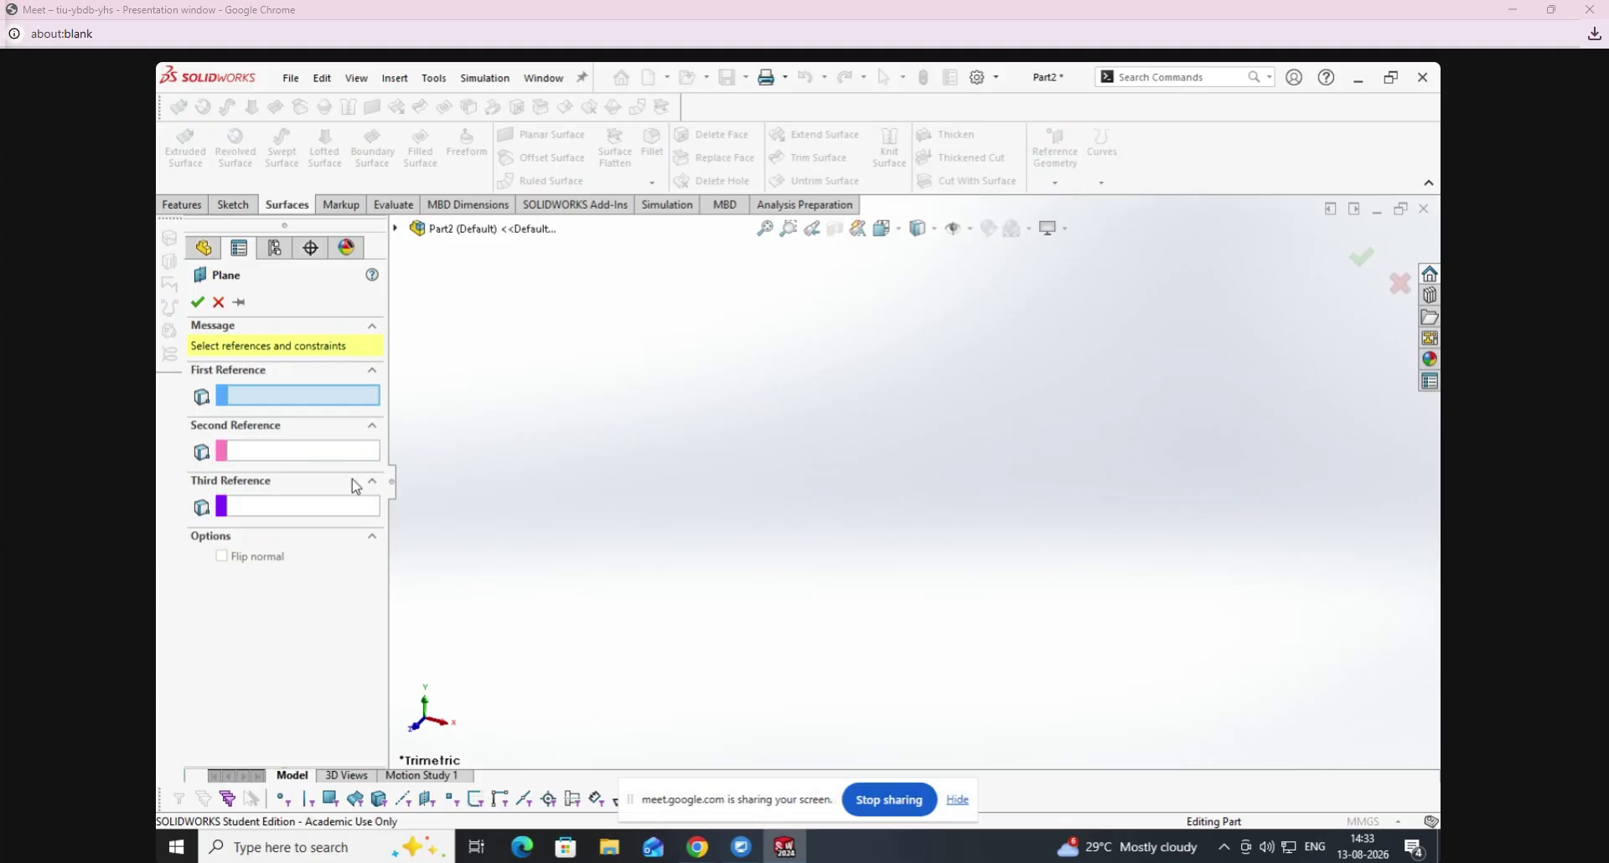
click(396, 229)
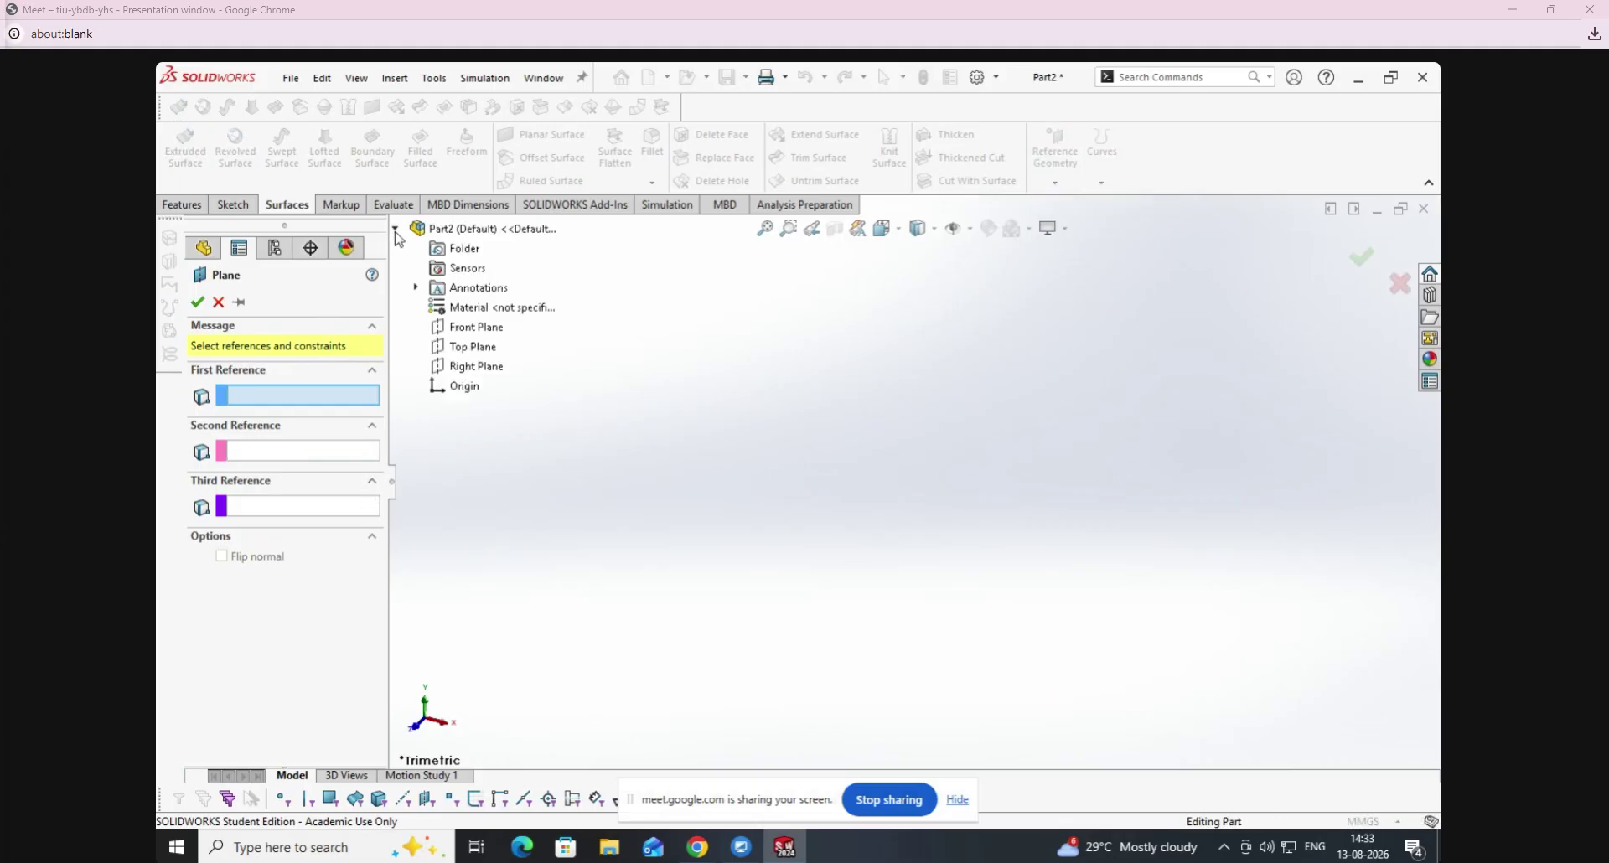
click(484, 349)
click(358, 518)
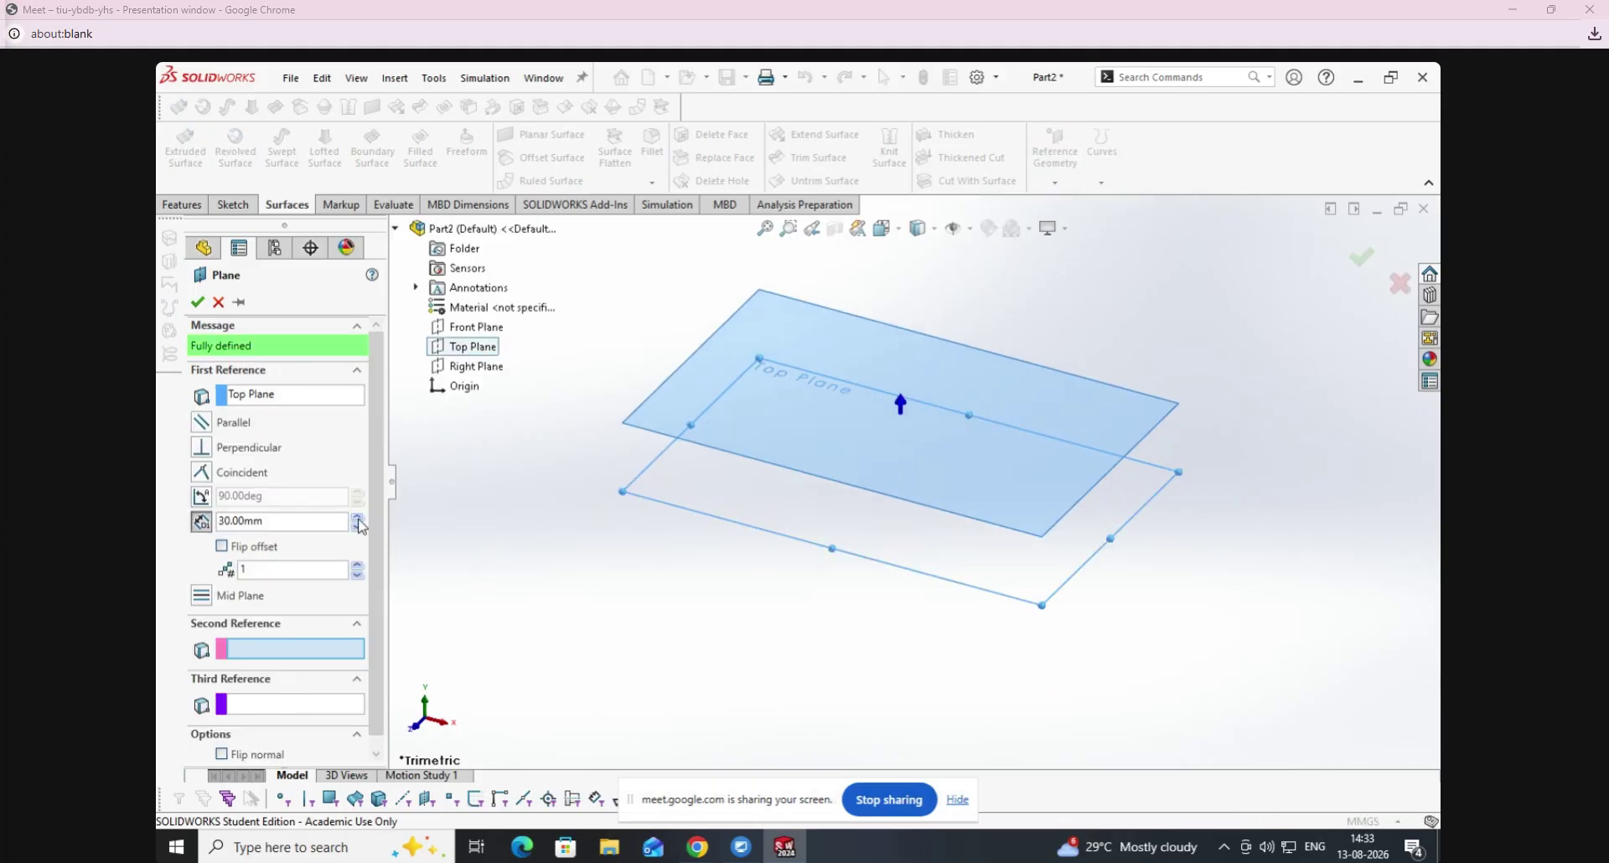
click(359, 518)
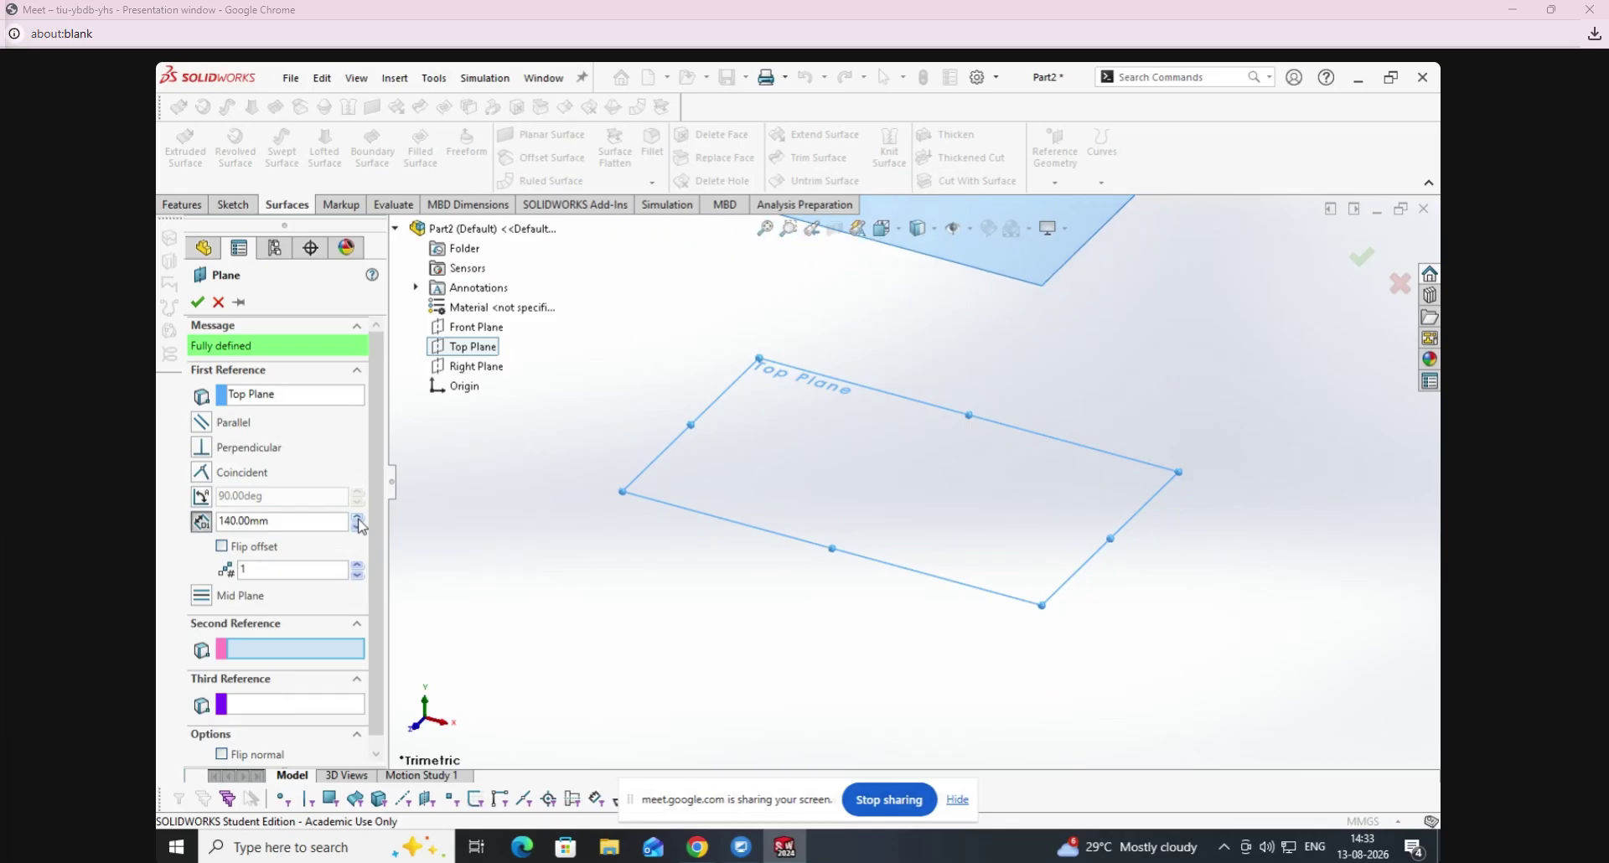
click(199, 302)
Sketch an ellipse on the Top Plane centred on the origin, with radii of about 64.5 mm and 42.3 mm.
right_click(259, 412)
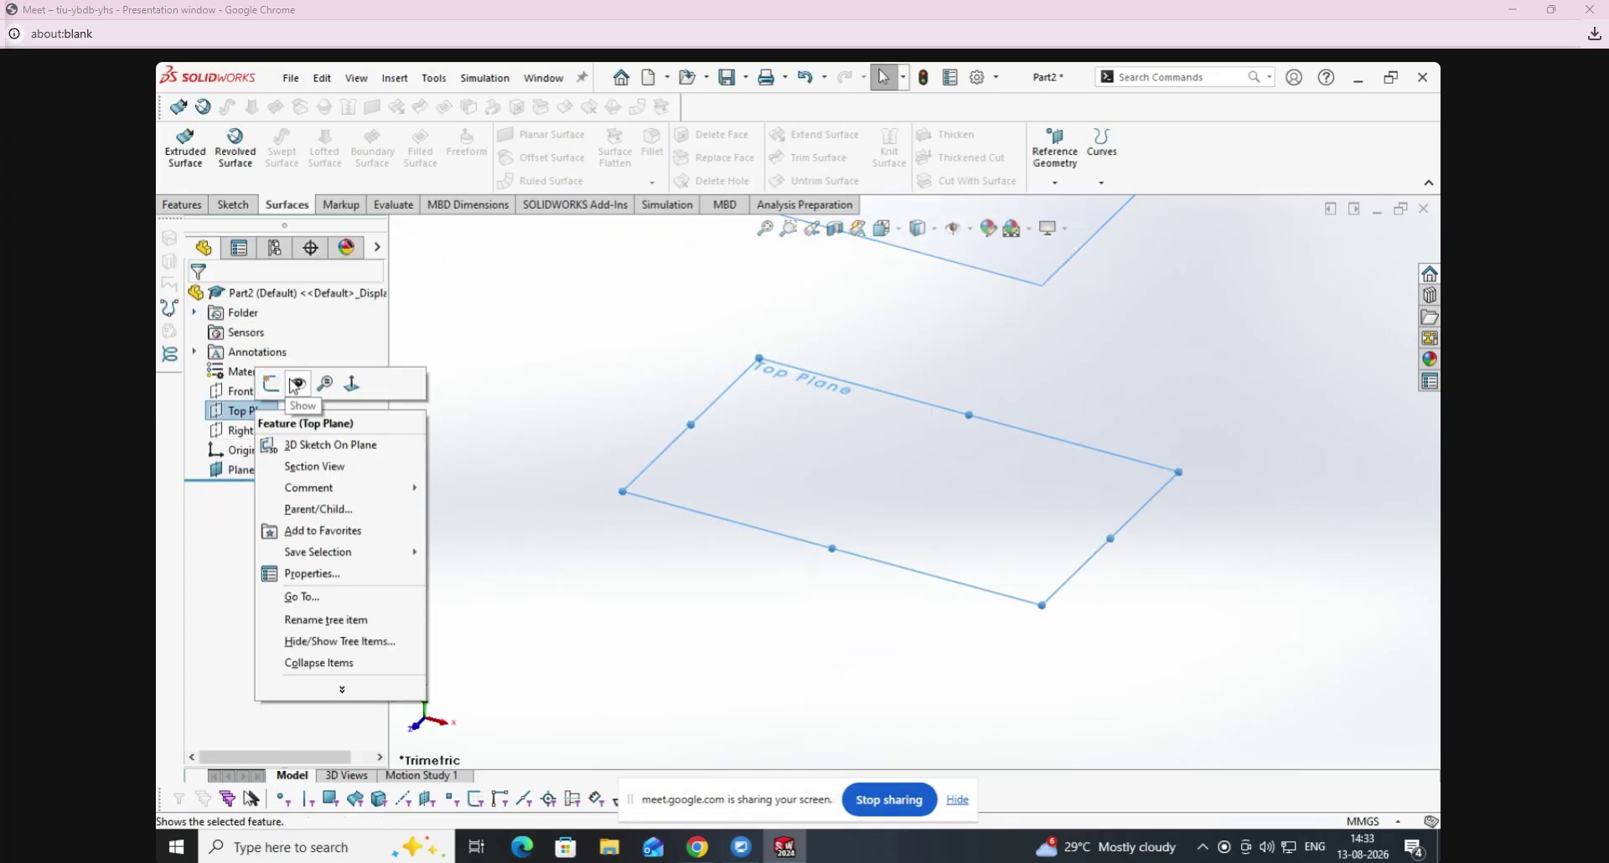
click(293, 381)
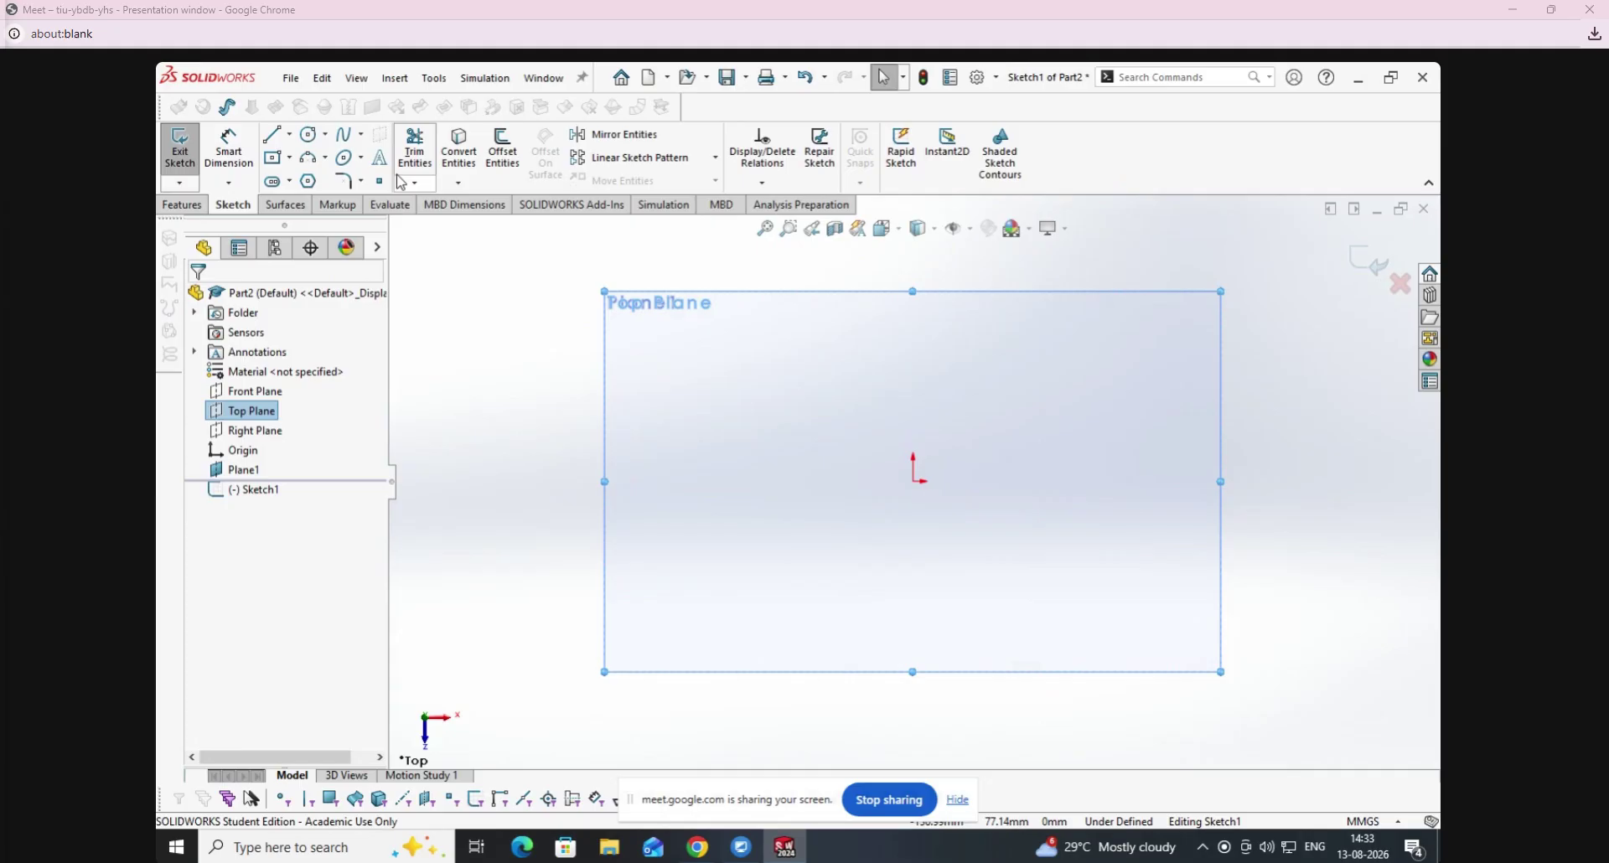
click(344, 158)
click(913, 482)
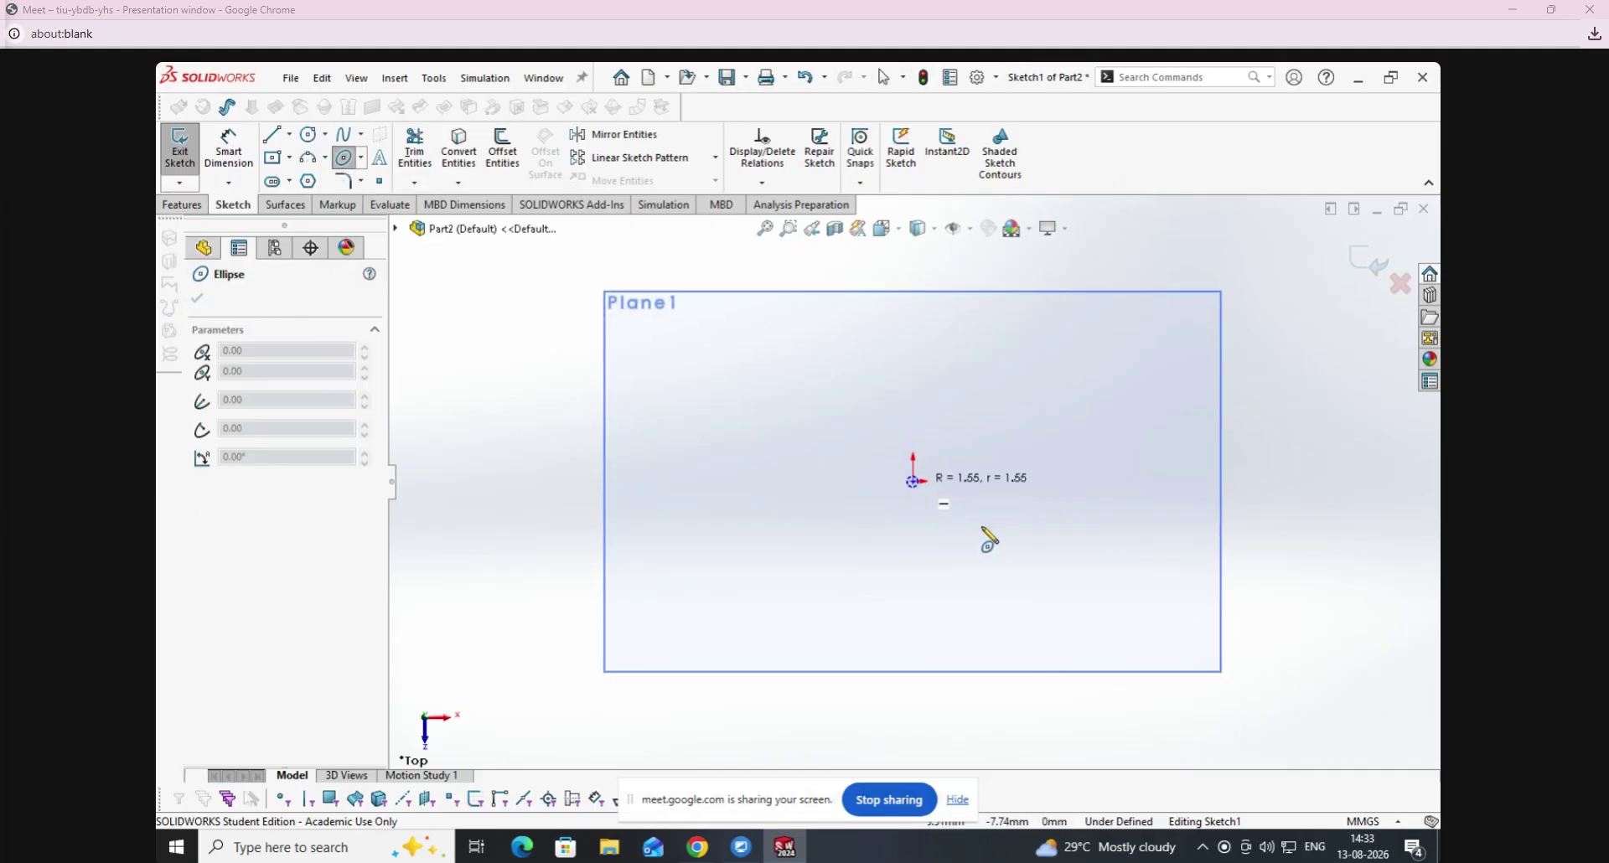
click(1139, 484)
click(1062, 352)
click(171, 147)
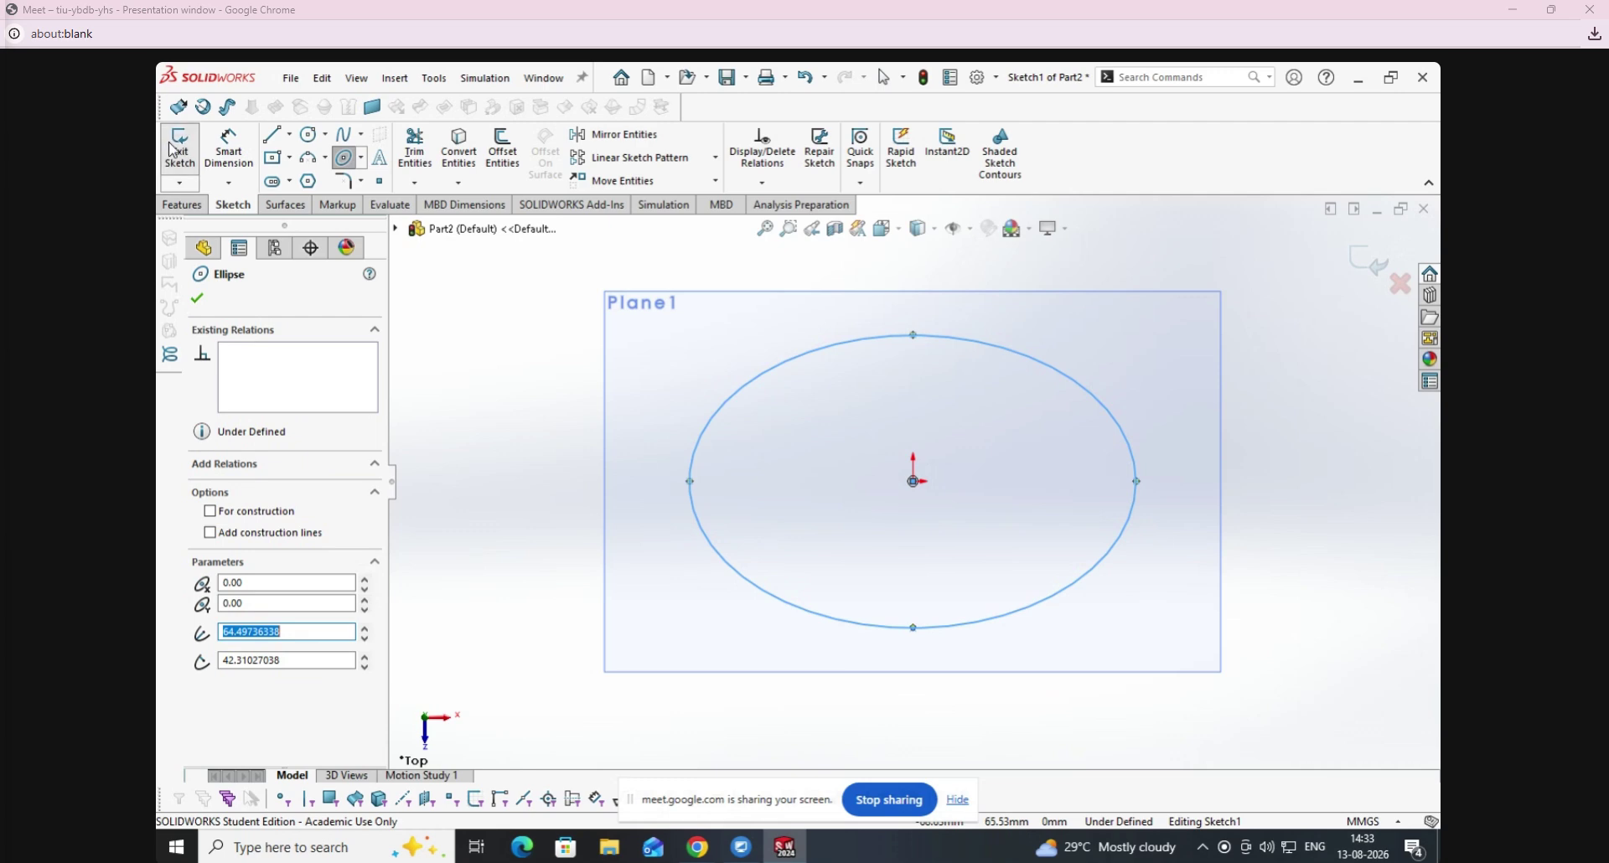
click(704, 529)
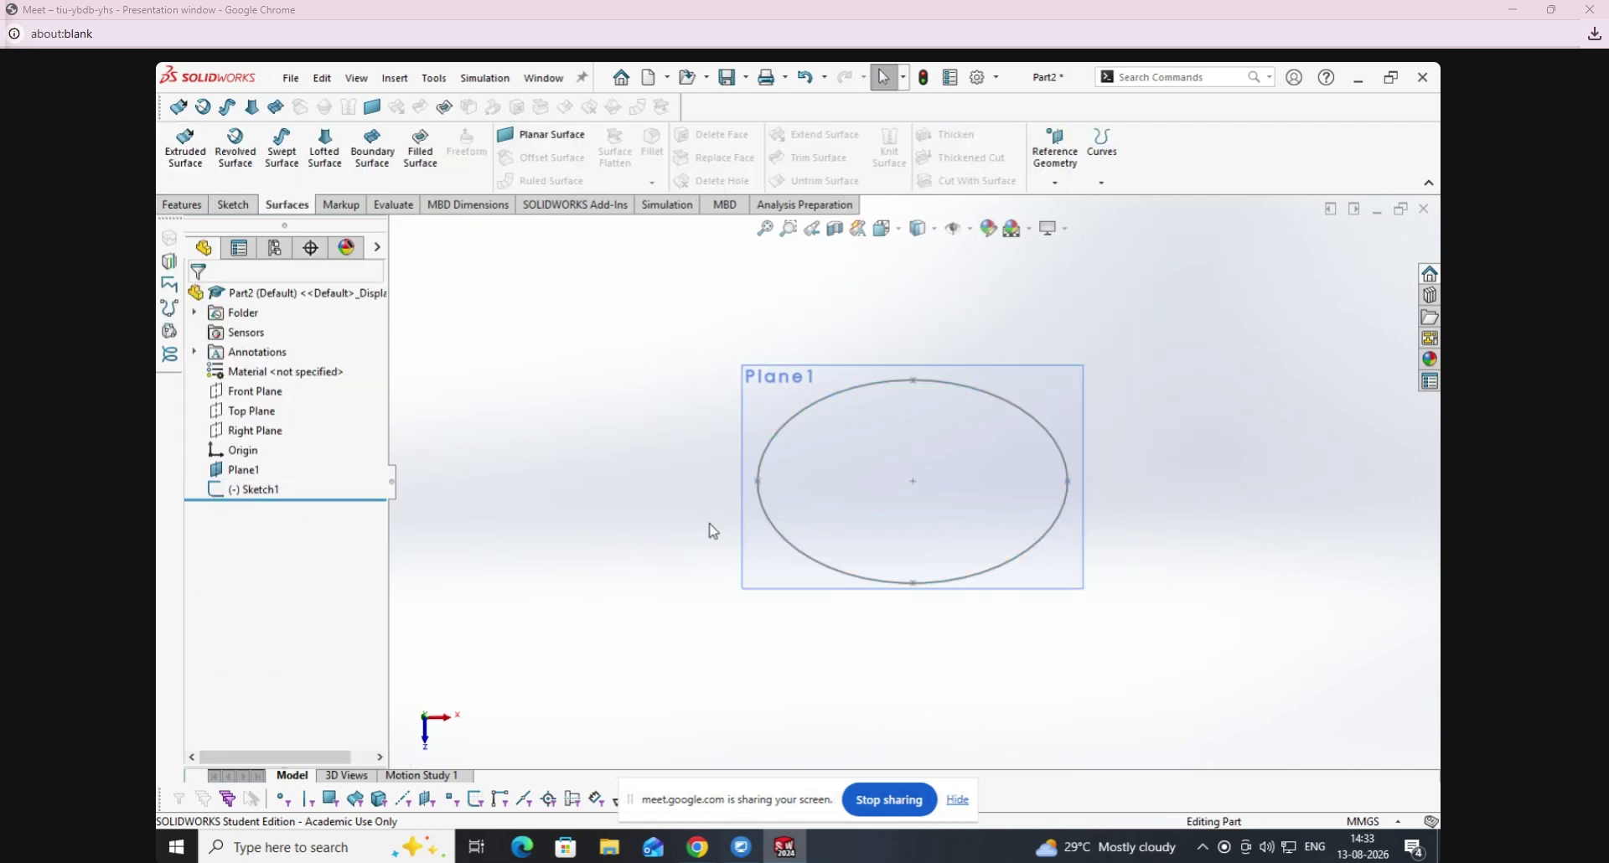
Sketch a circle on Plane1 centred on the origin and smaller than the ellipse.
middle_drag(707, 528, 1020, 443)
right_click(1092, 362)
click(1135, 338)
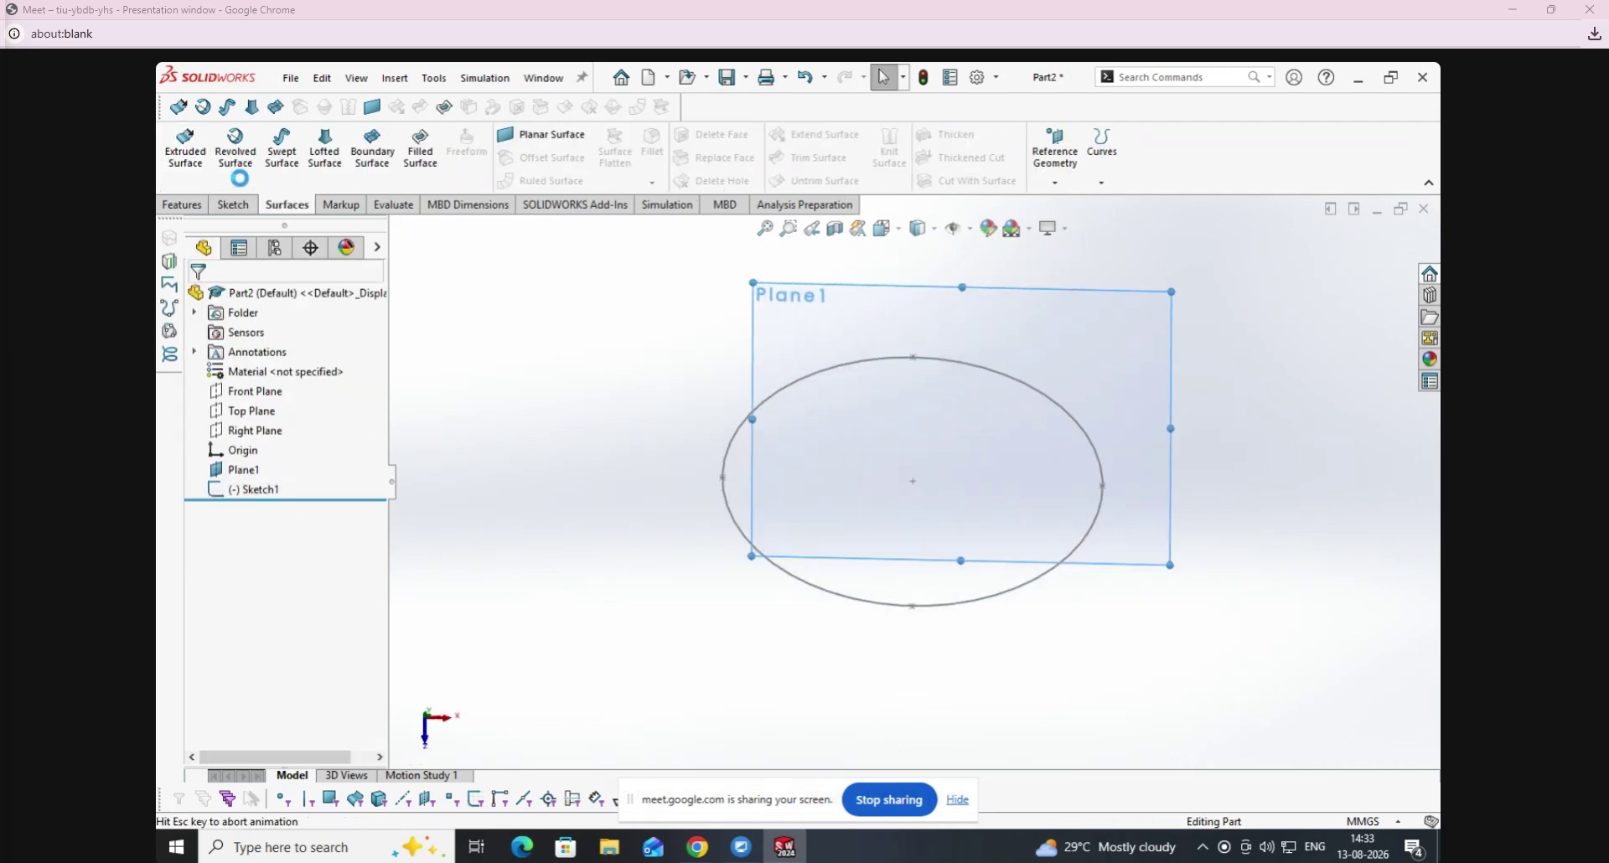
click(913, 481)
click(969, 550)
click(179, 155)
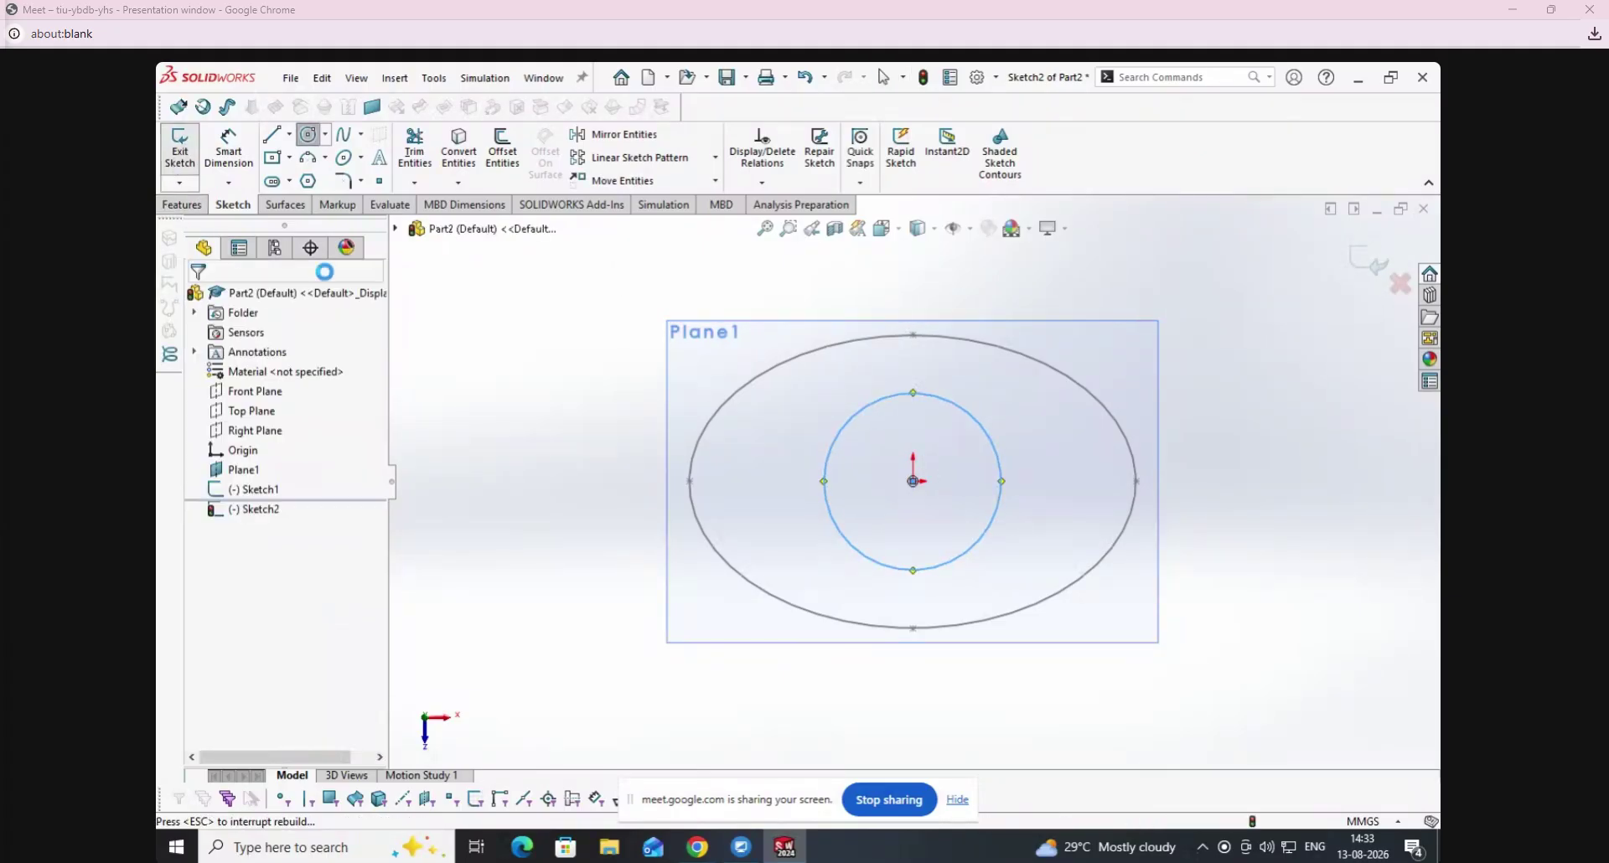
Increase the offset of Plane1 from the Top Plane to more than 280 mm.
right_click(259, 474)
right_click(243, 471)
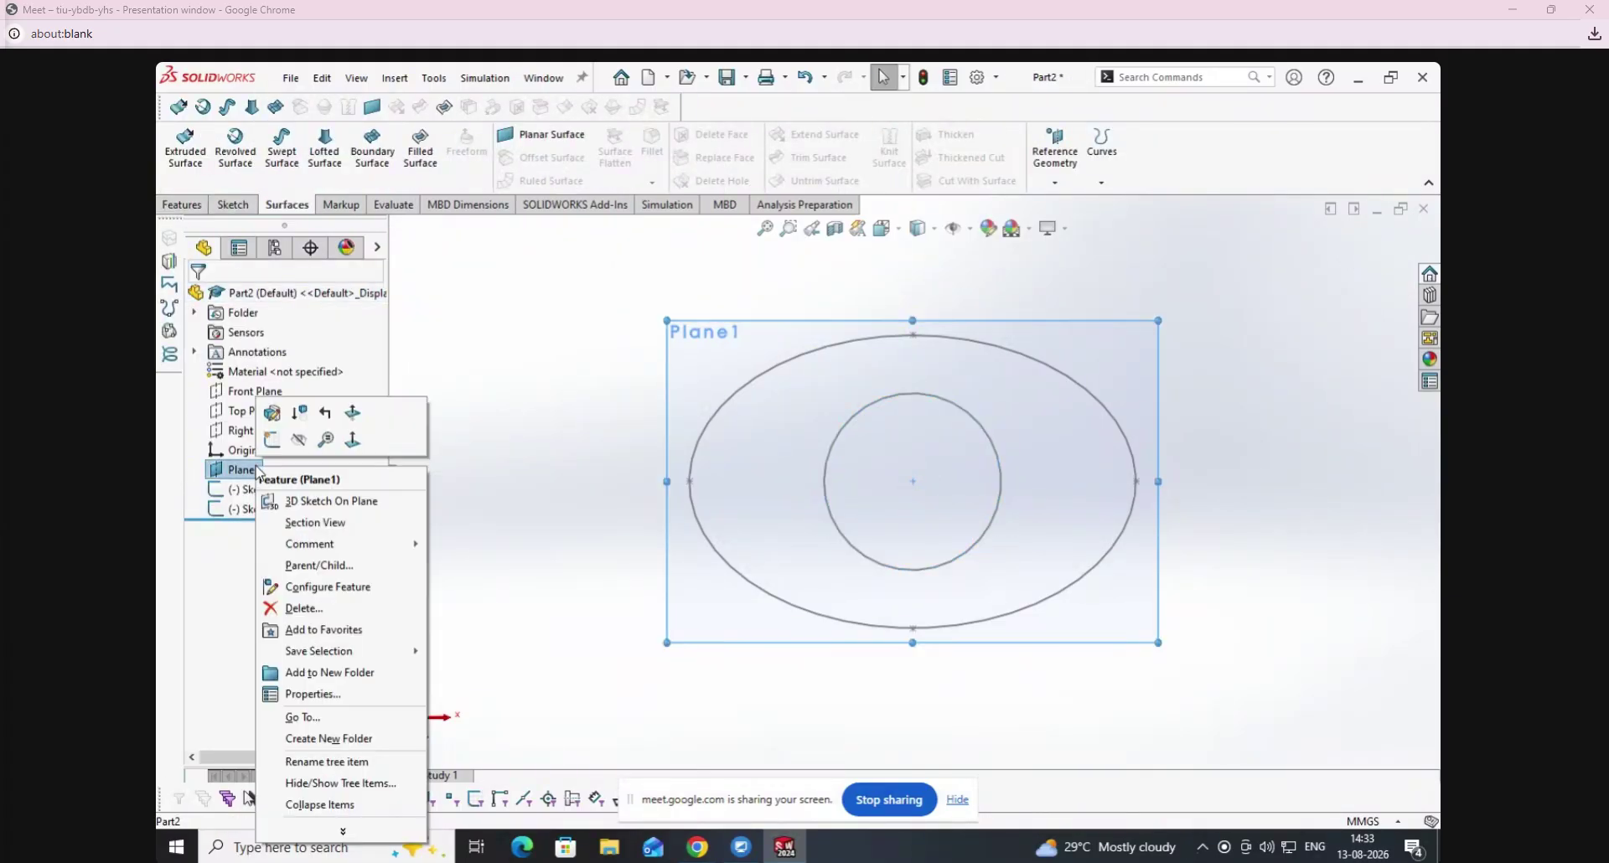
click(267, 421)
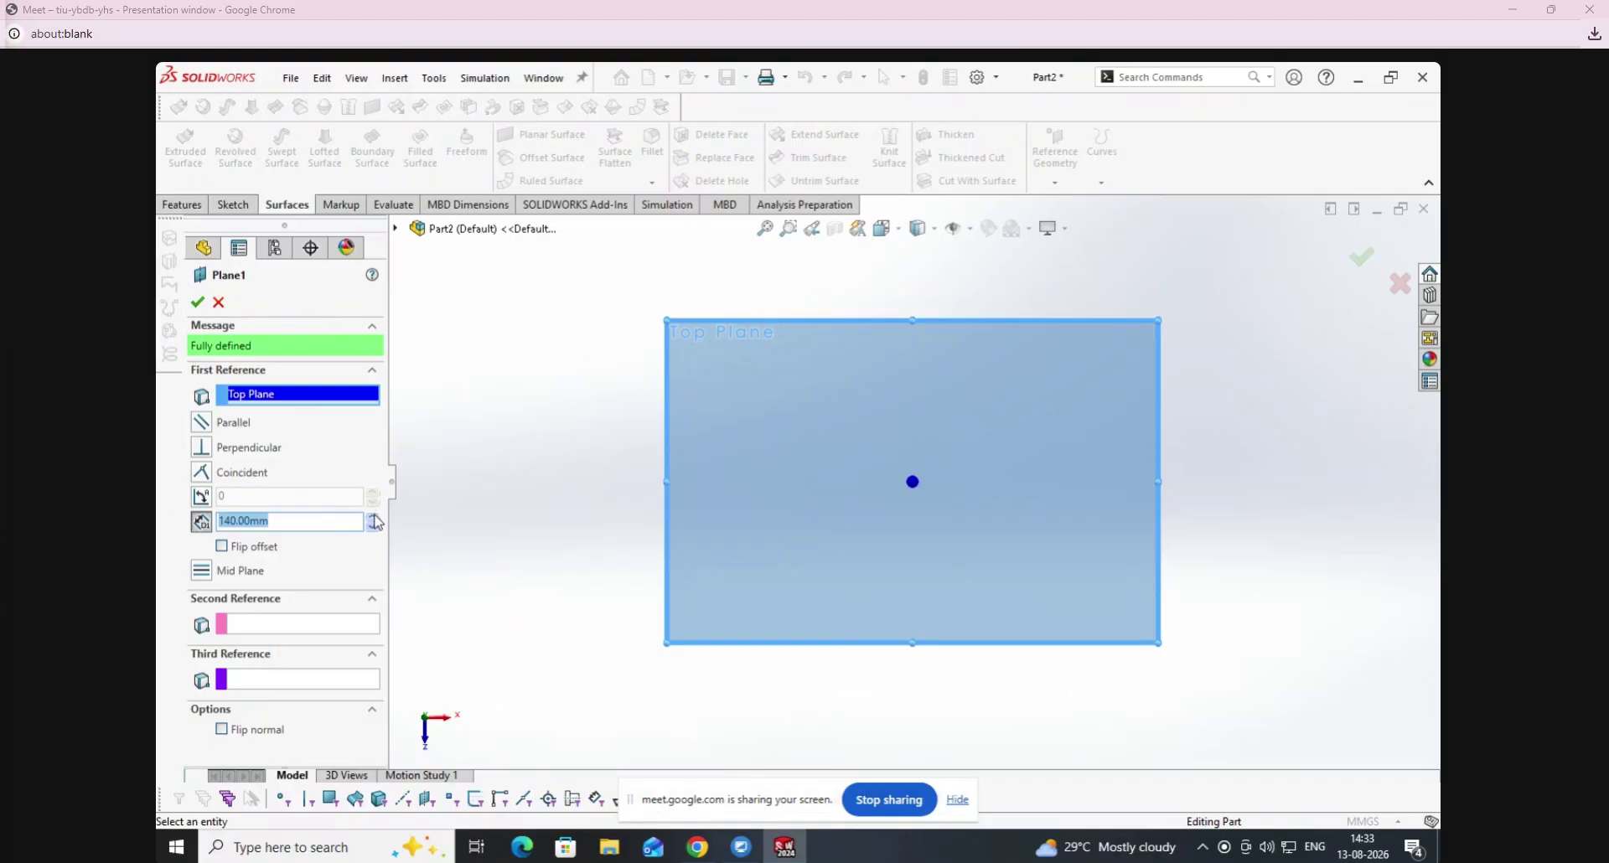
click(374, 516)
click(374, 517)
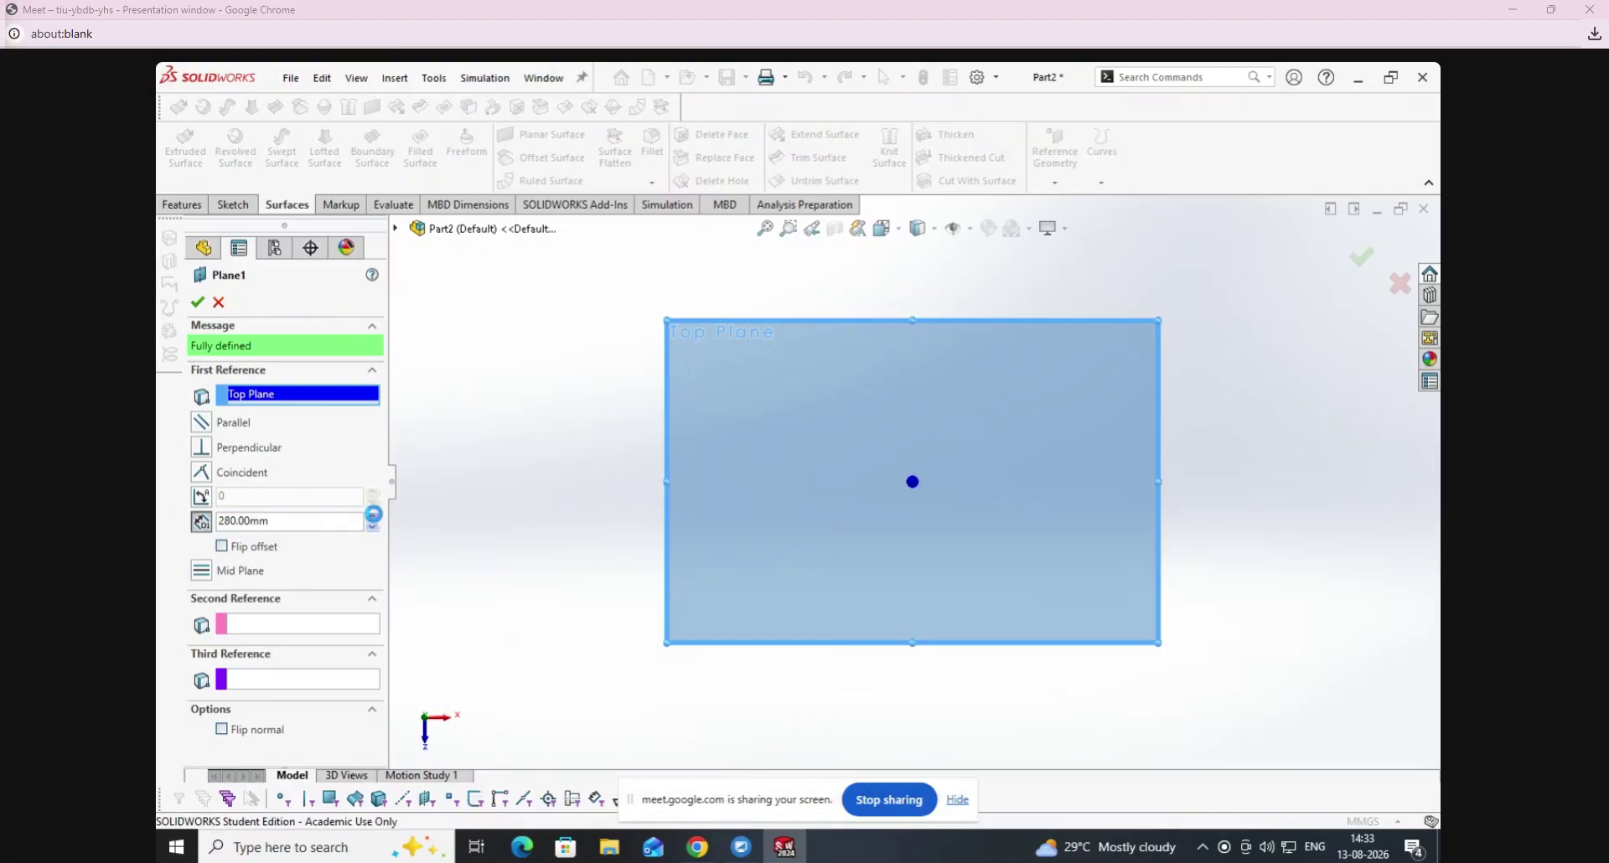
click(198, 301)
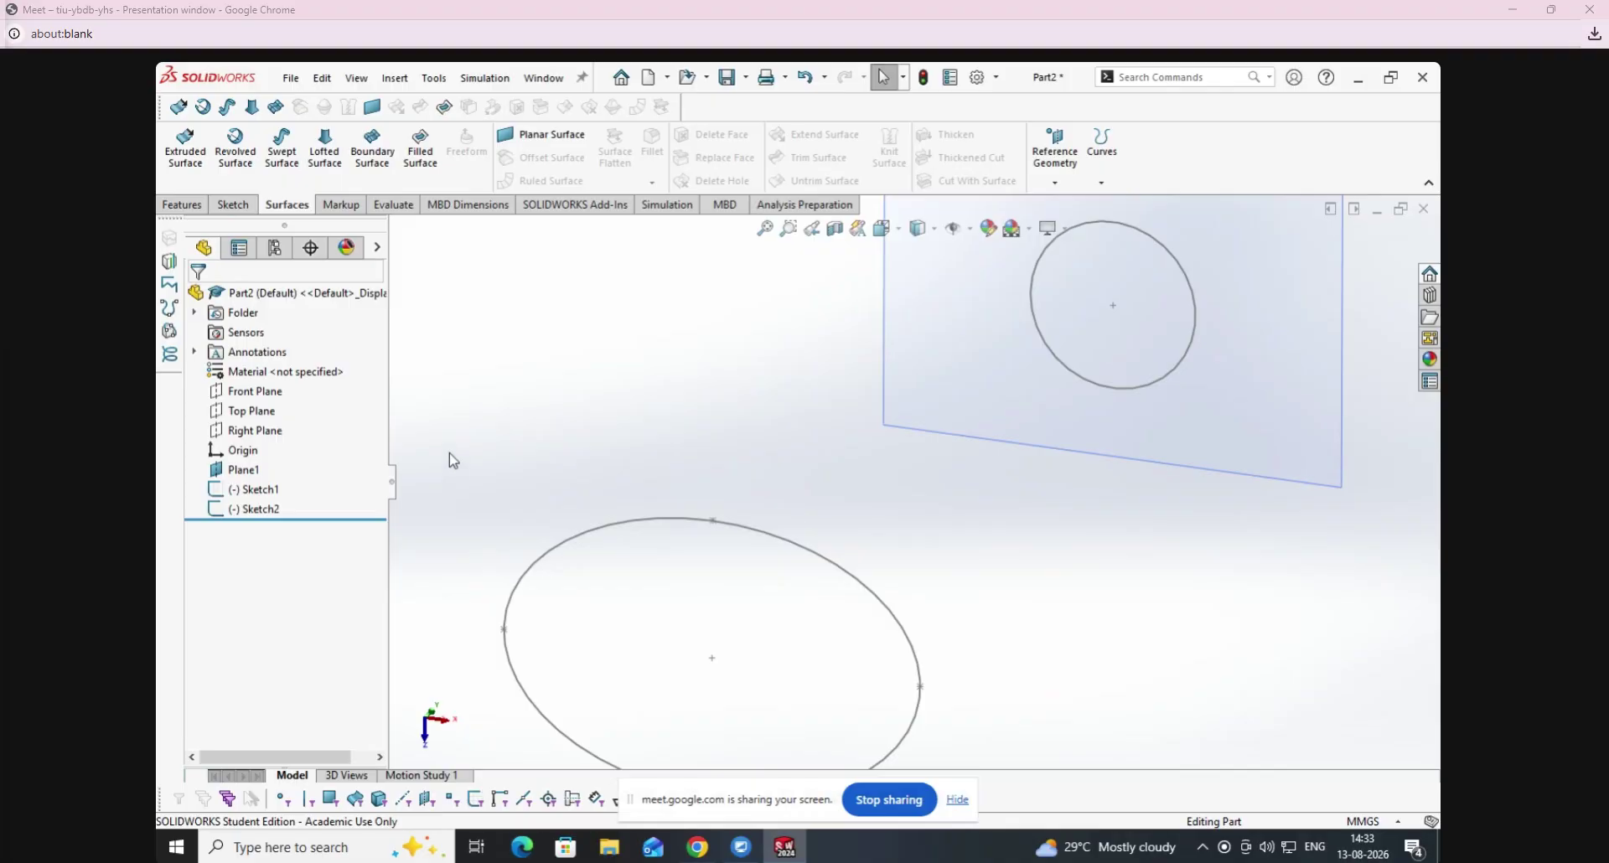
Hide Plane1 so that only the ellipse and circle sketches are displayed.
right_click(276, 470)
click(285, 451)
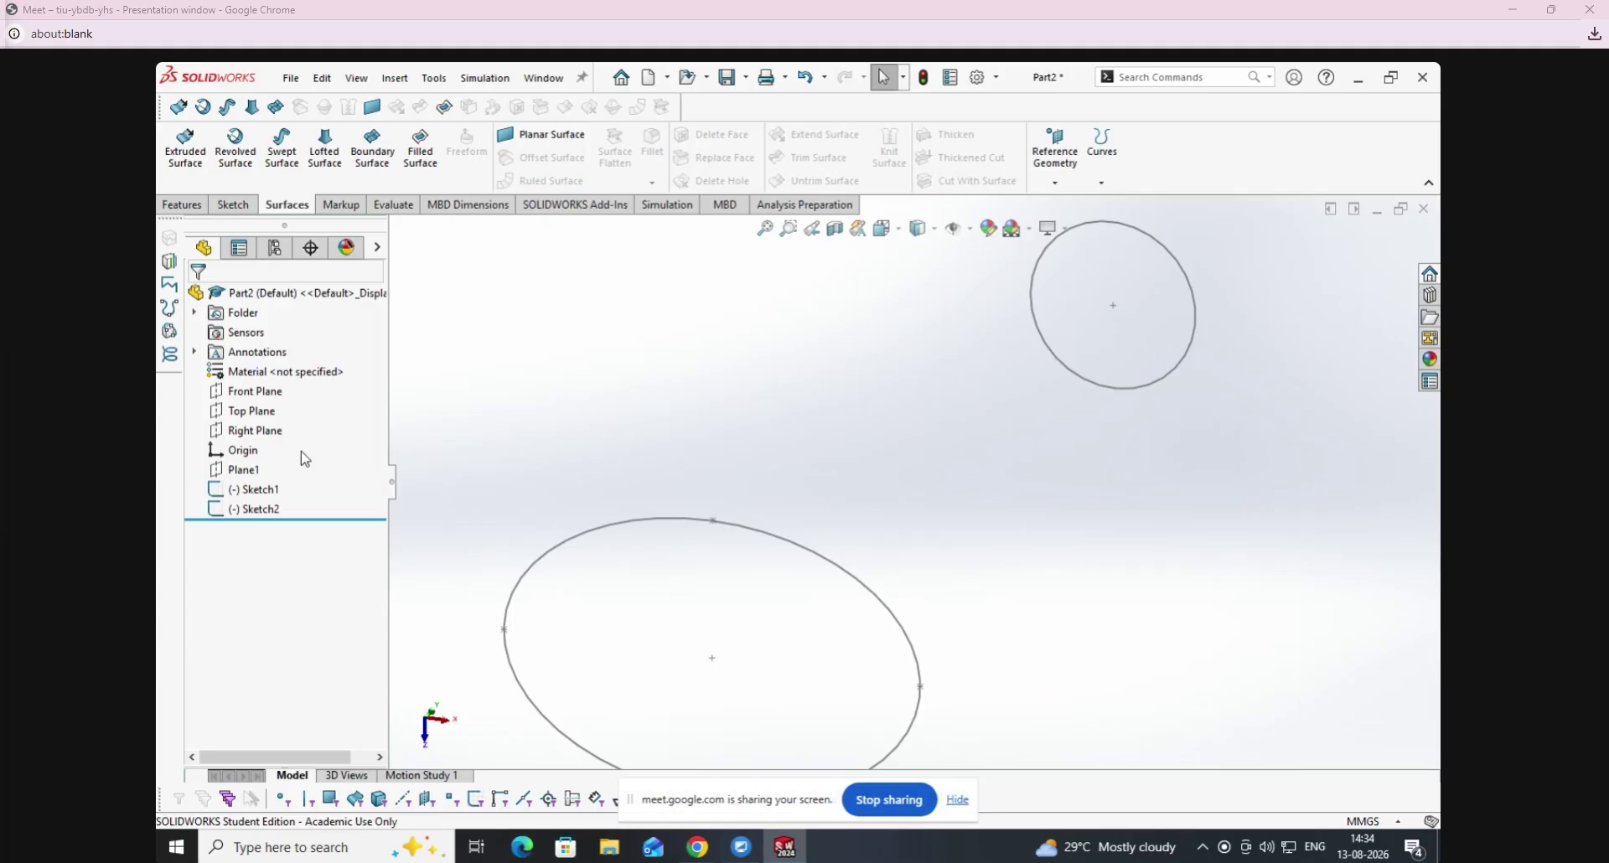
mouse_move(537, 507)
middle_down()
mouse_move(729, 507)
mouse_move(697, 587)
middle_up()
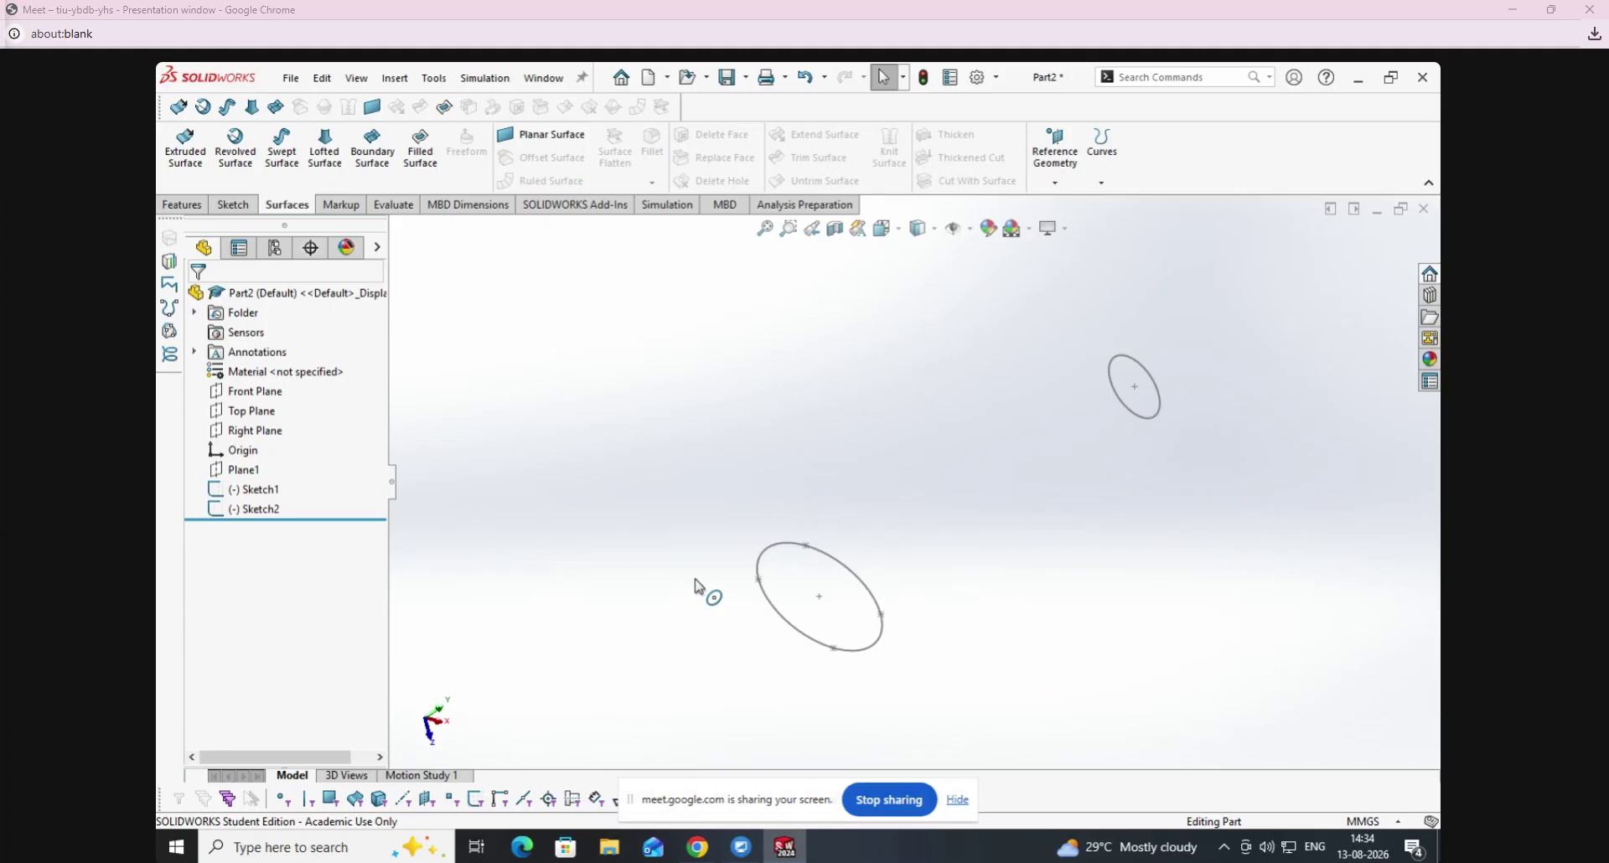
mouse_move(716, 850)
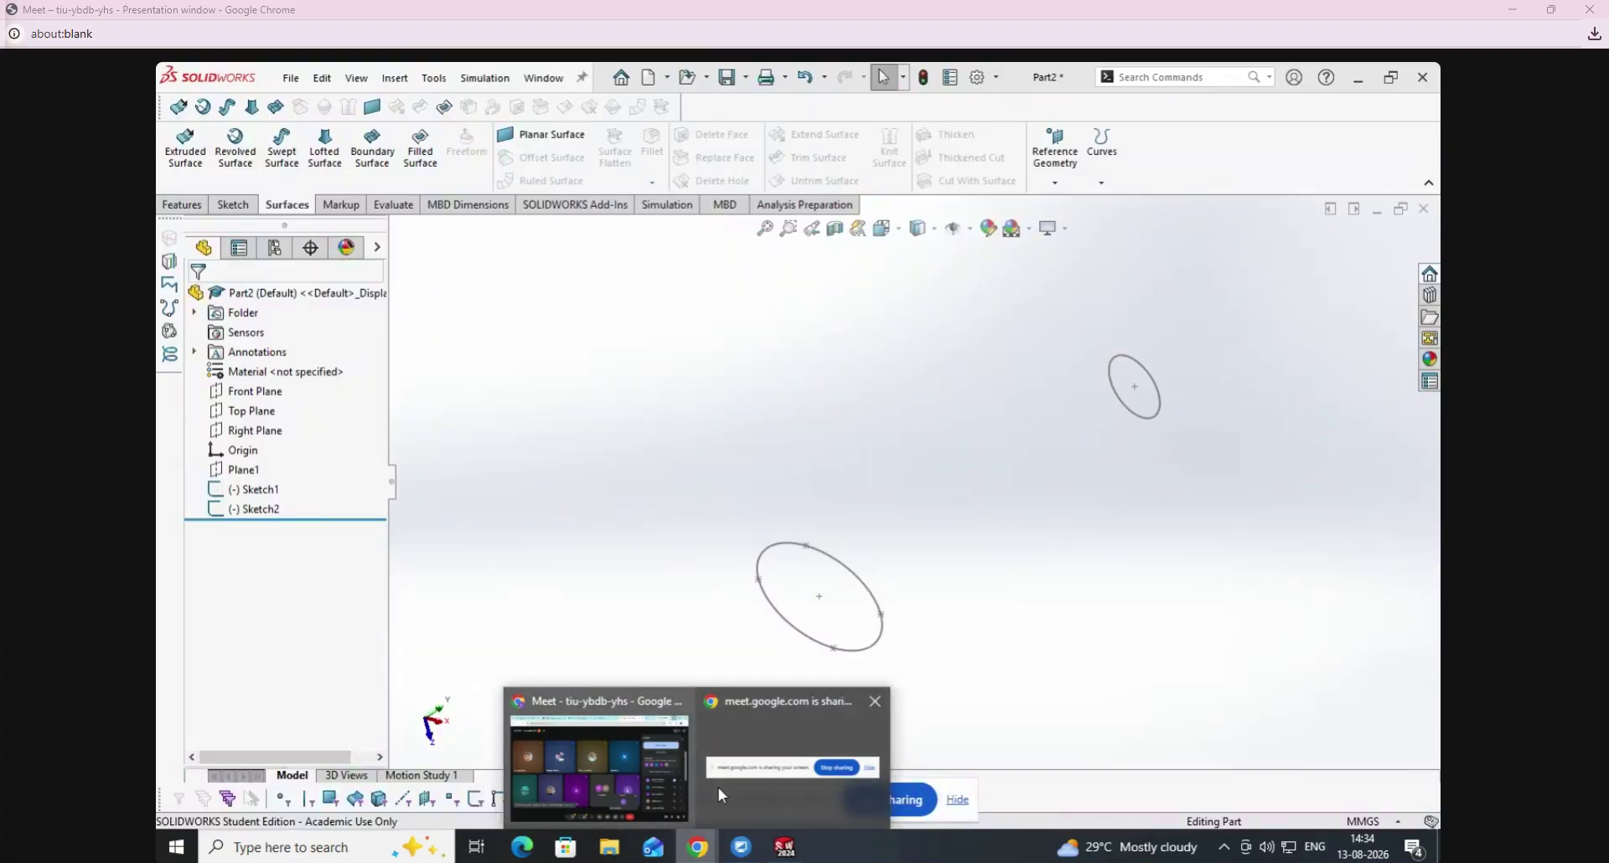
click(781, 848)
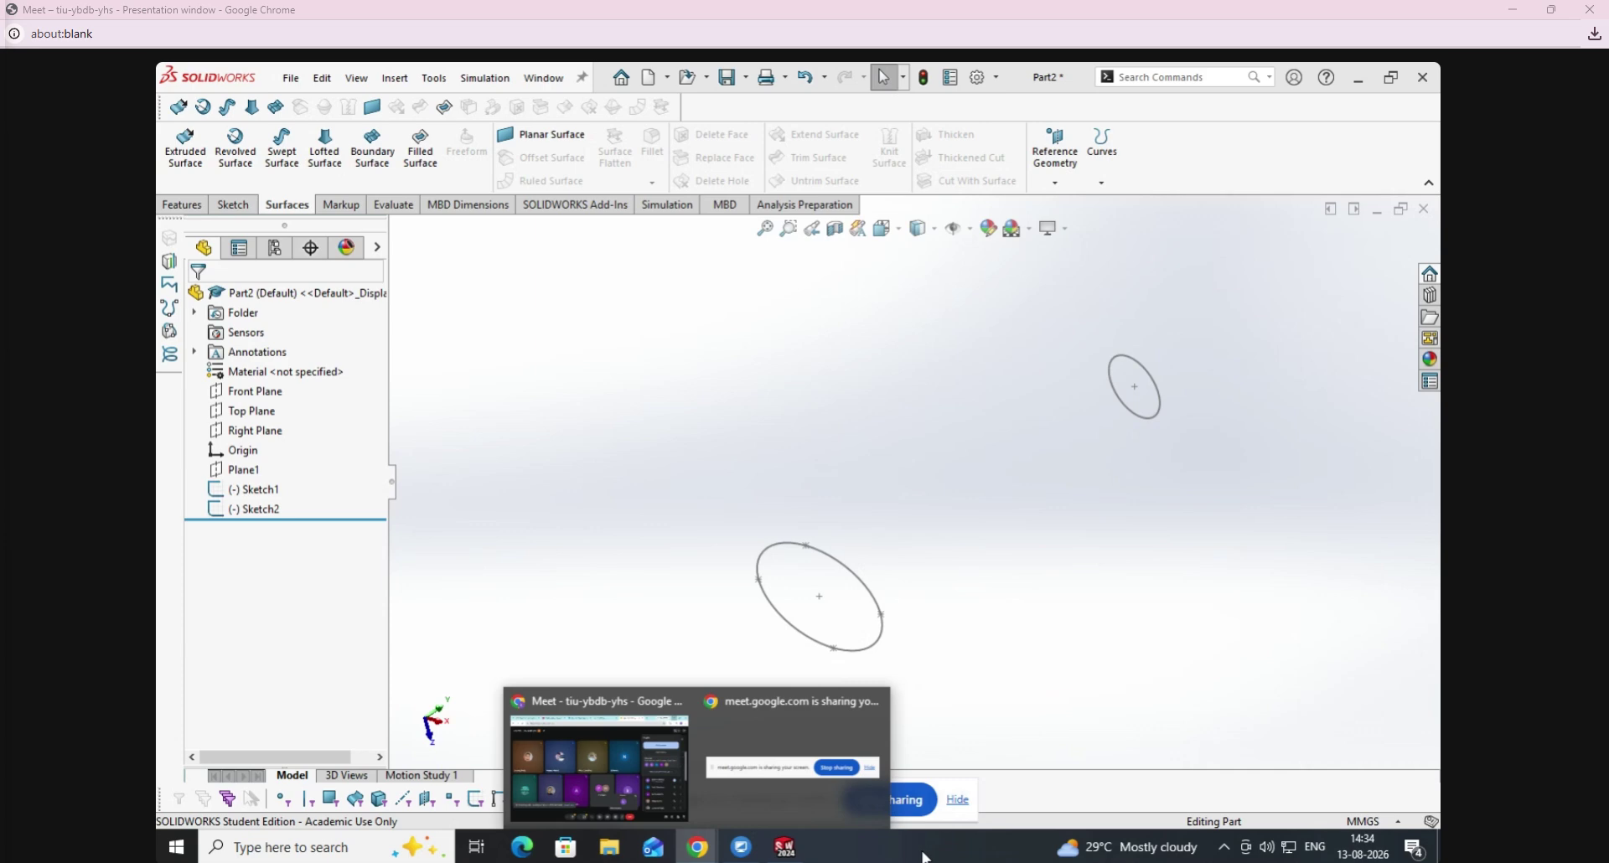
click(1077, 579)
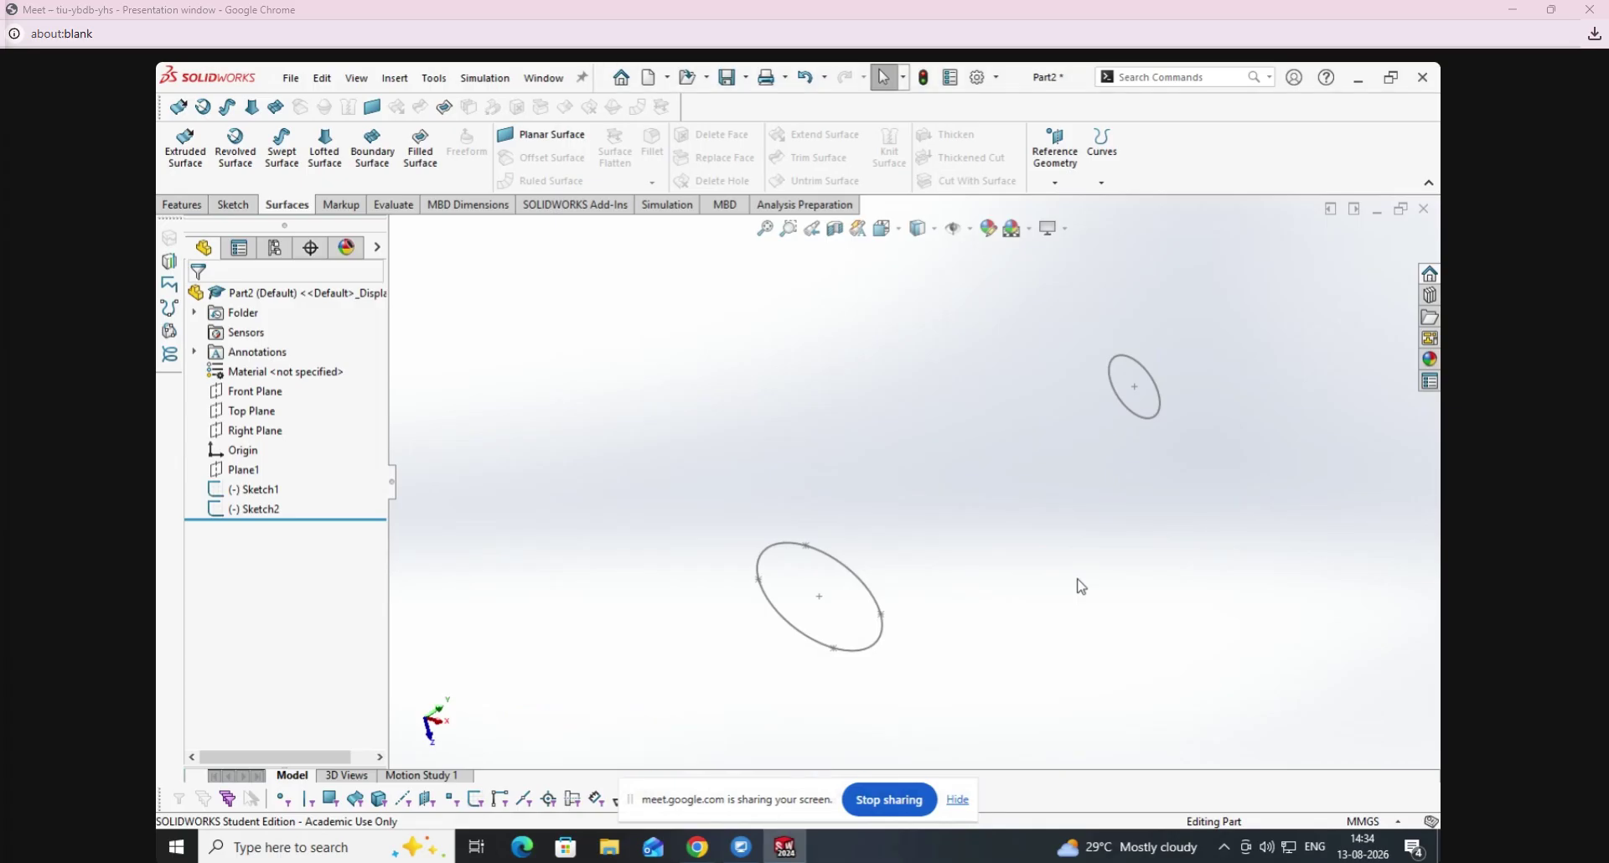
click(1358, 77)
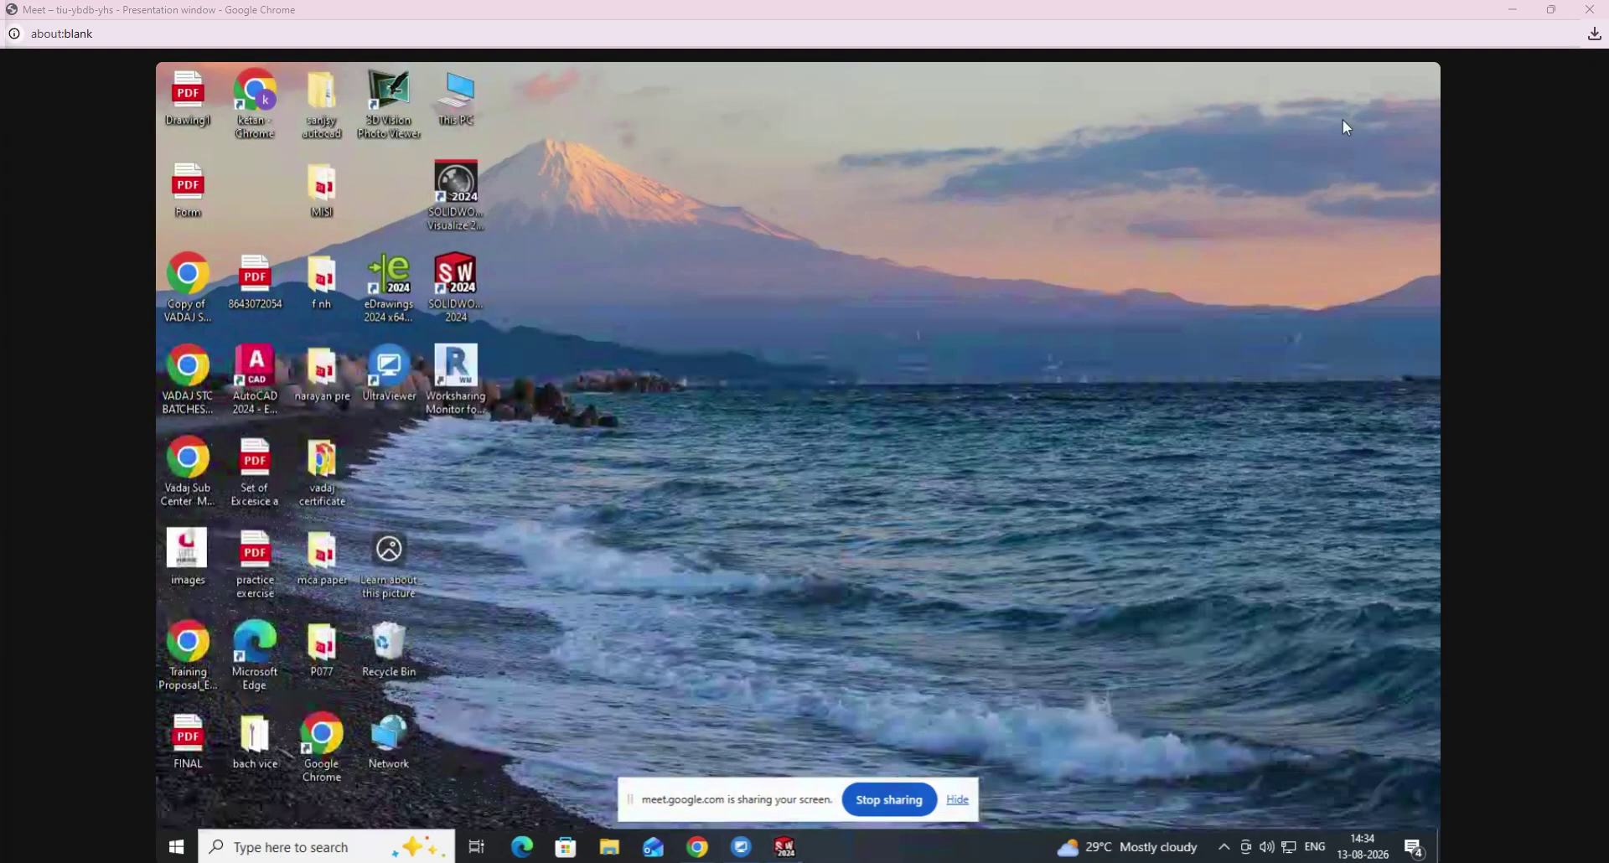
right_click(972, 357)
click(997, 403)
right_click(880, 340)
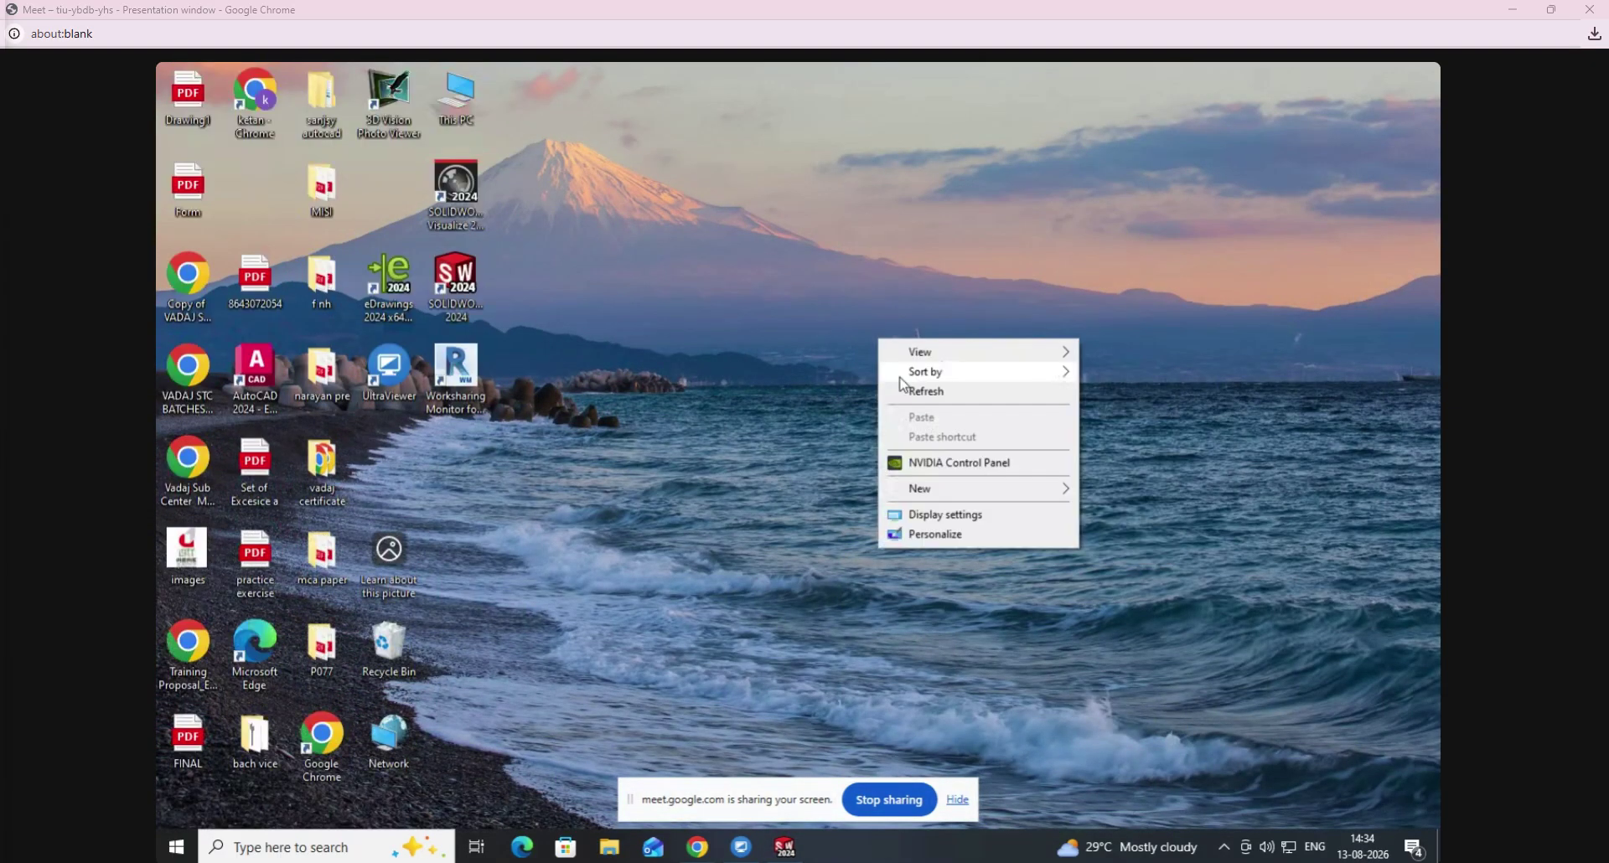
click(922, 391)
click(785, 847)
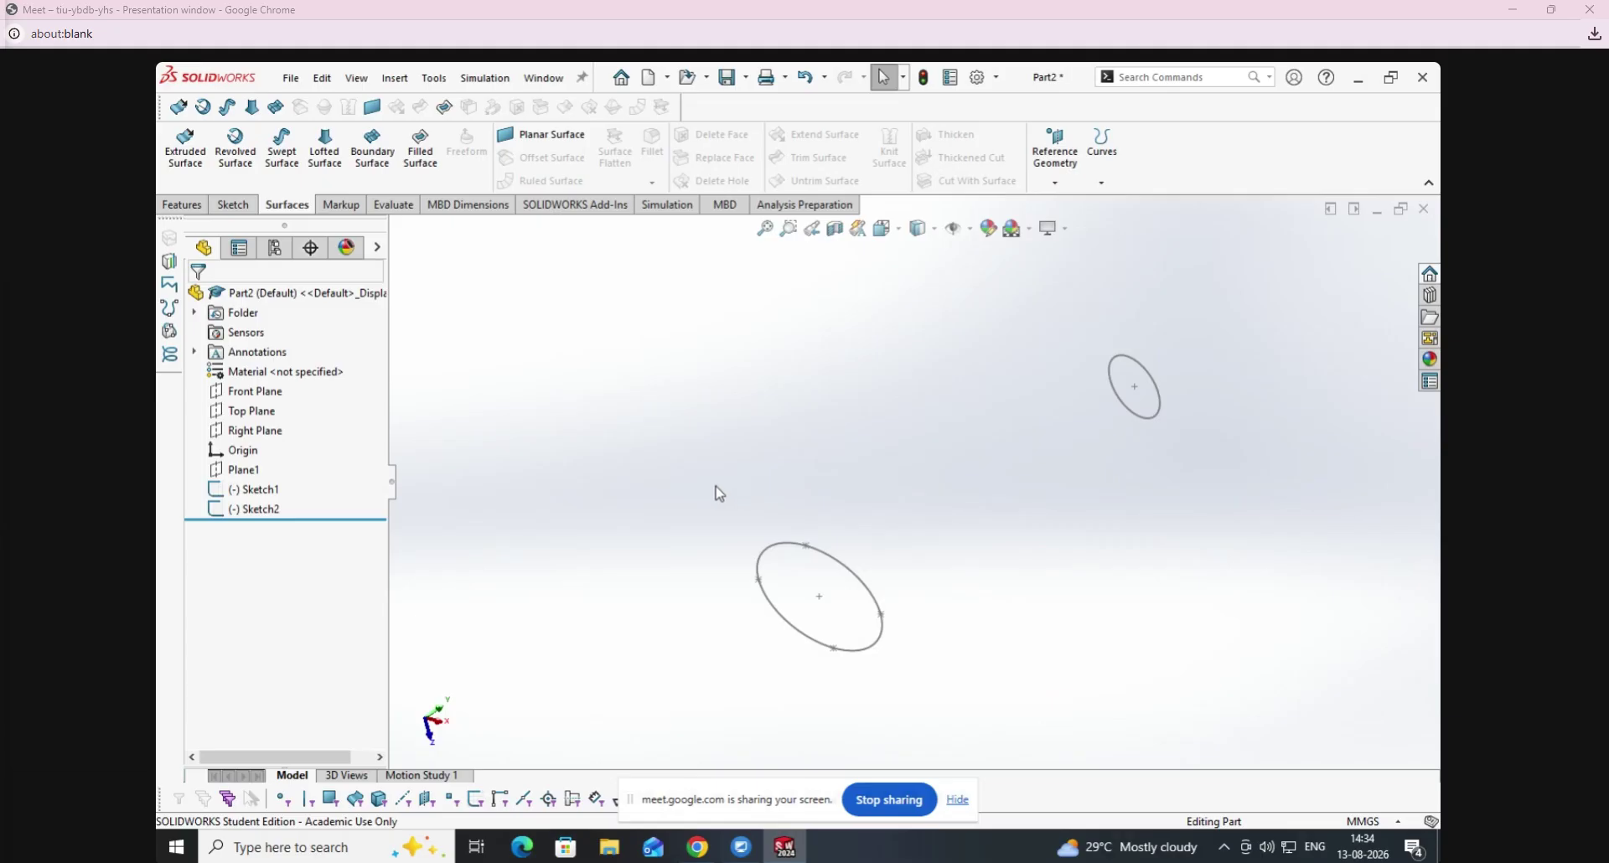
Create a lofted surface using the ellipse and the circle as profiles, without guide curves.
middle_drag(715, 489, 746, 465)
click(323, 151)
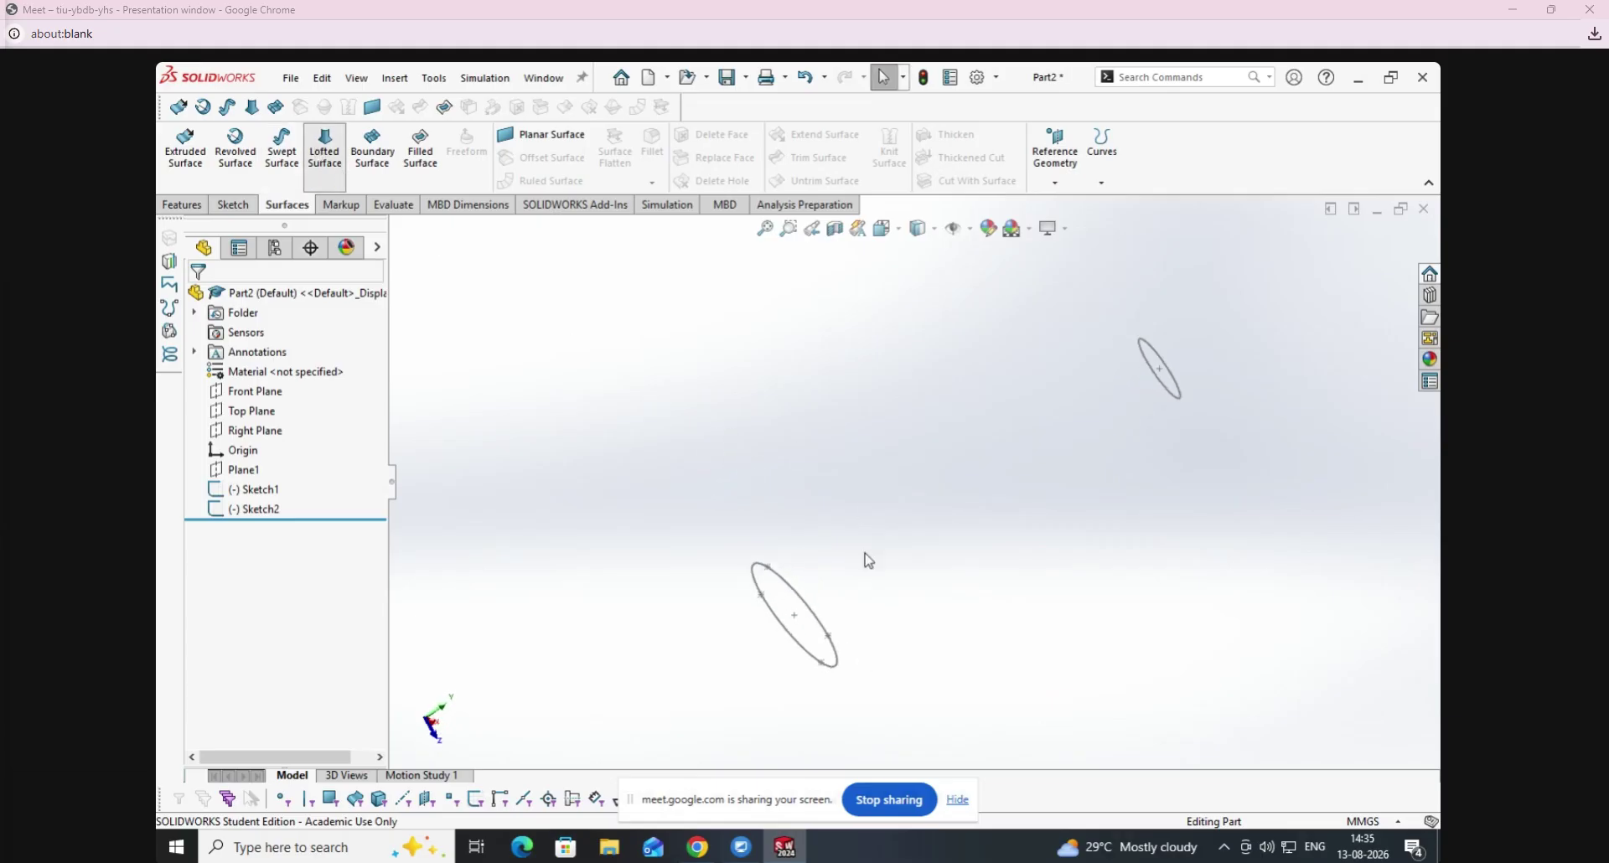
click(787, 637)
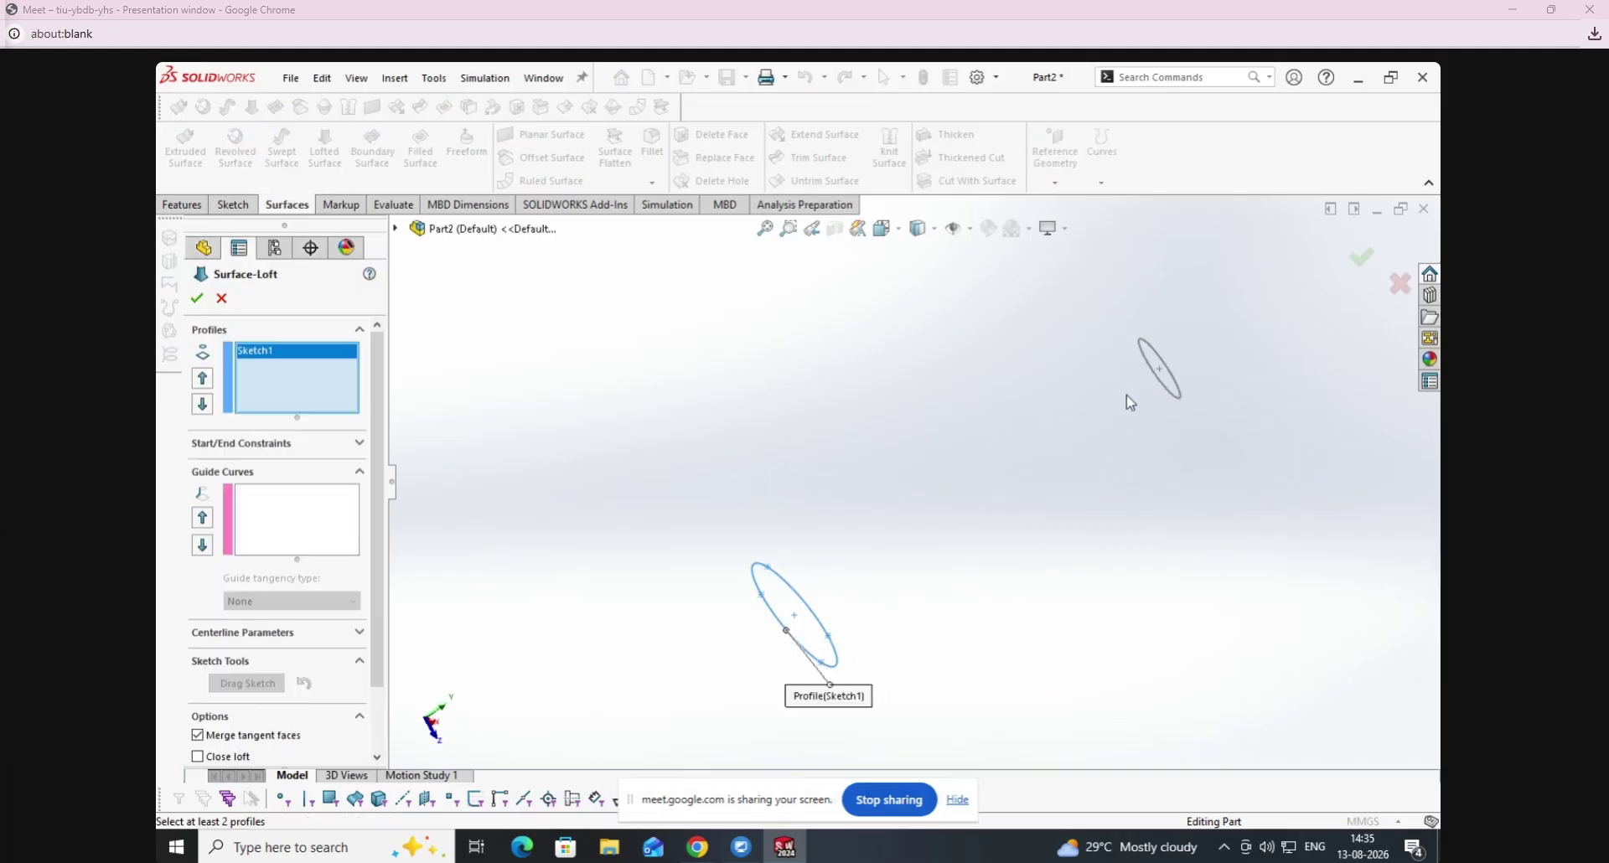
click(1171, 391)
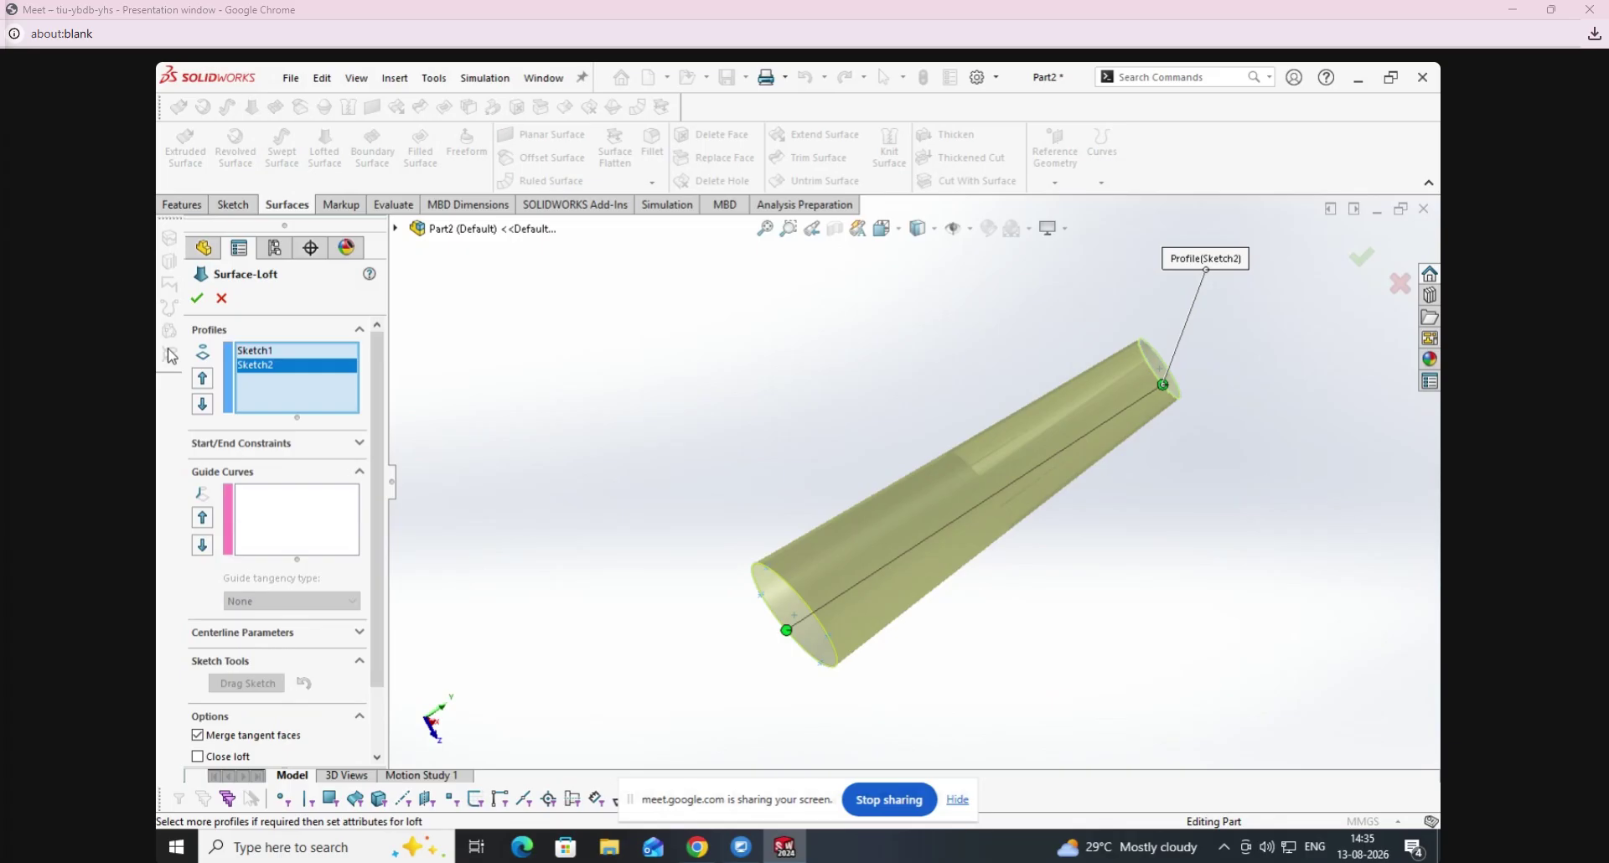
click(197, 299)
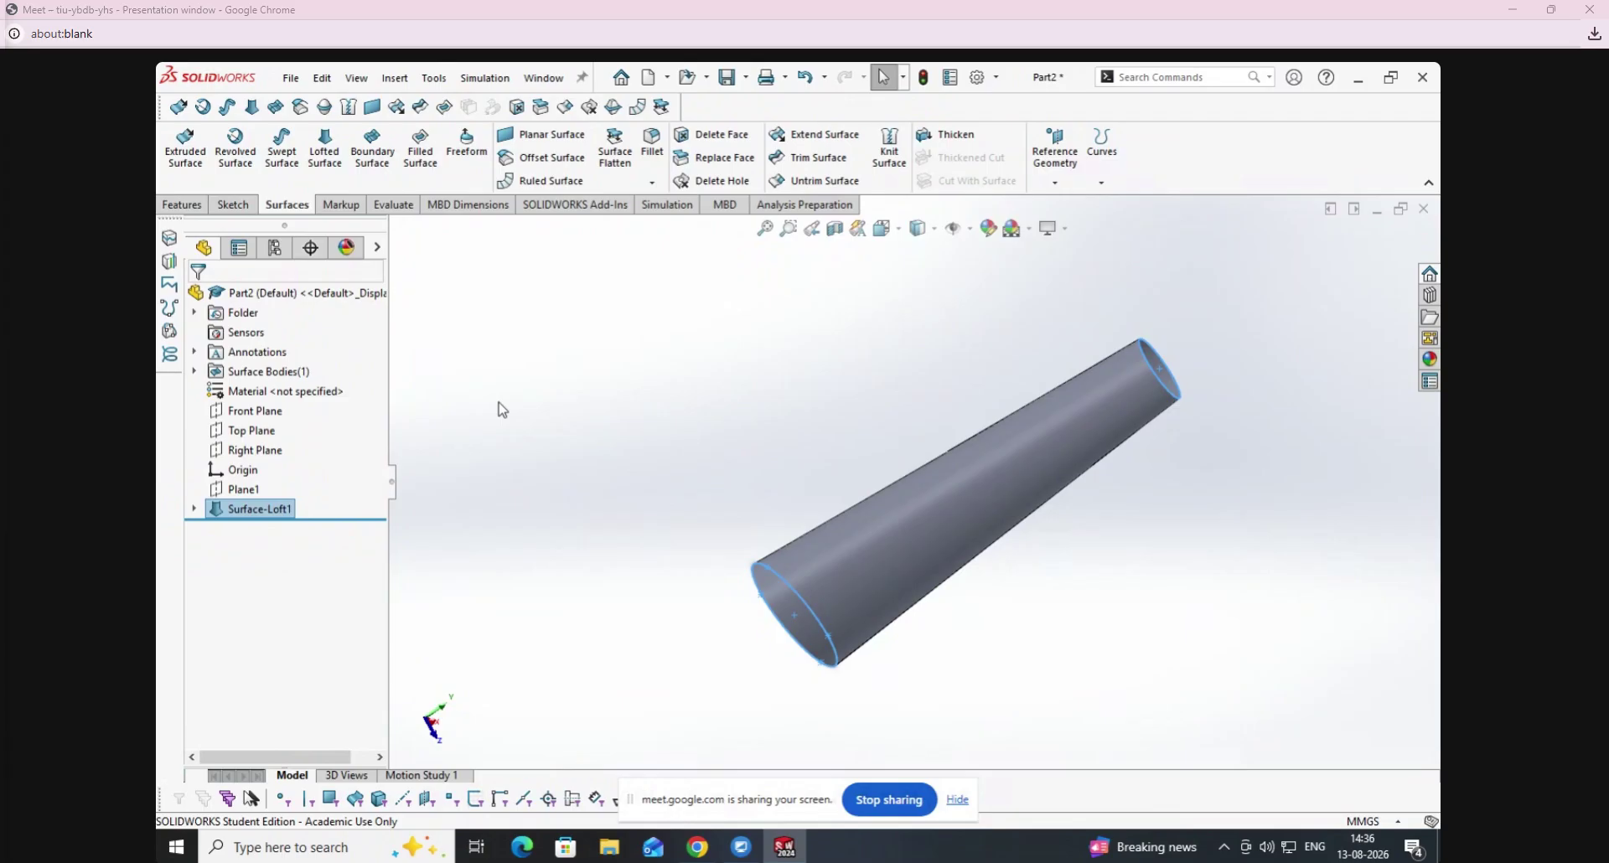
Delete the lofted surface between the ellipse and the circle, keeping both profile sketches.
middle_drag(575, 450, 681, 473)
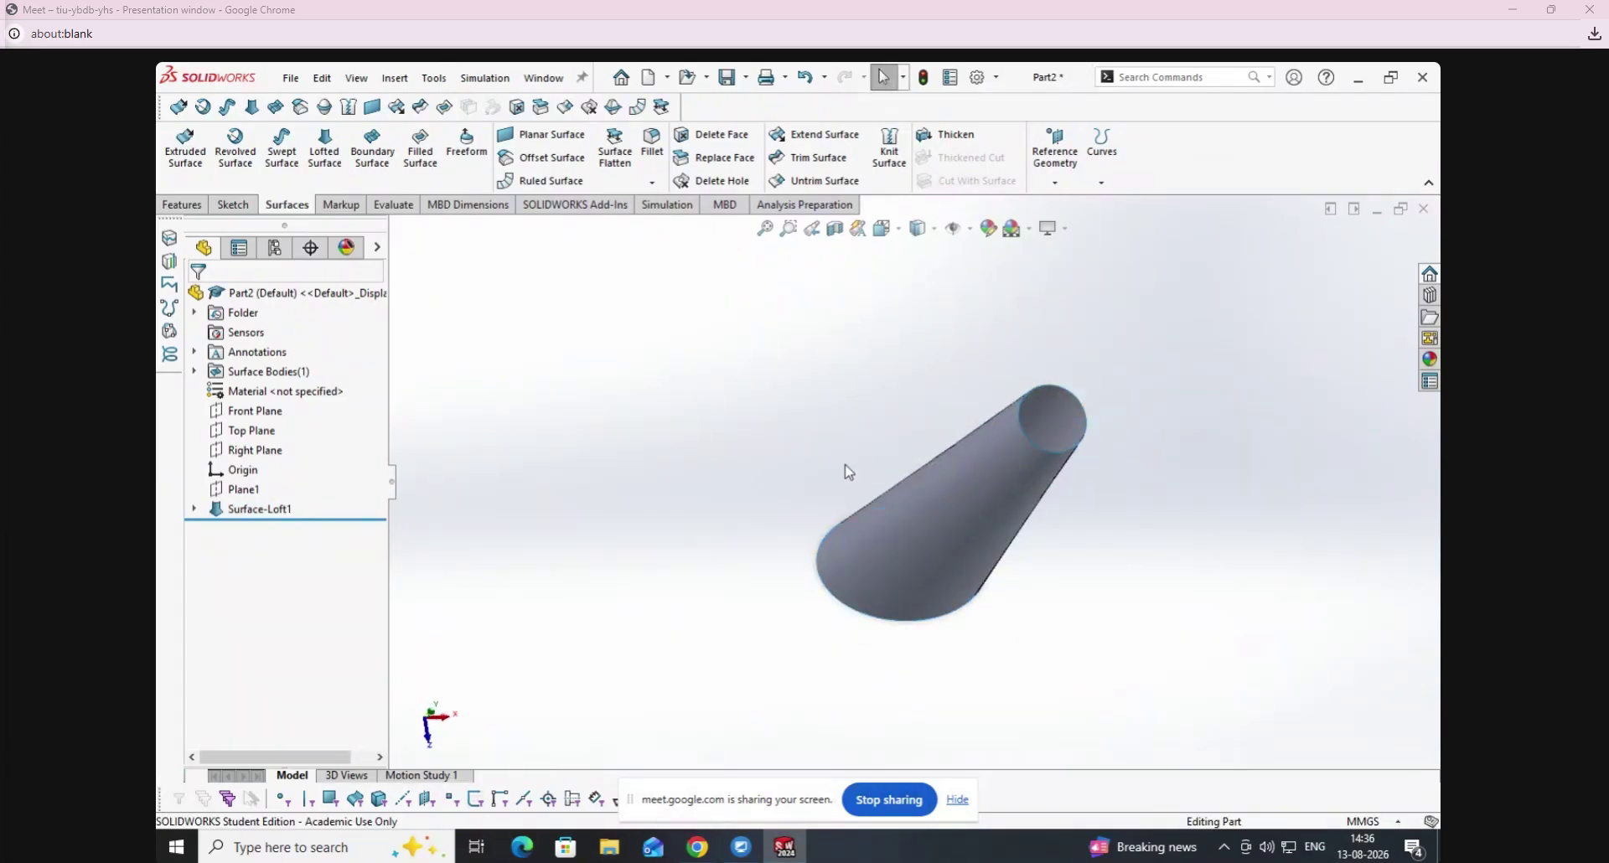
middle_drag(848, 471, 926, 492)
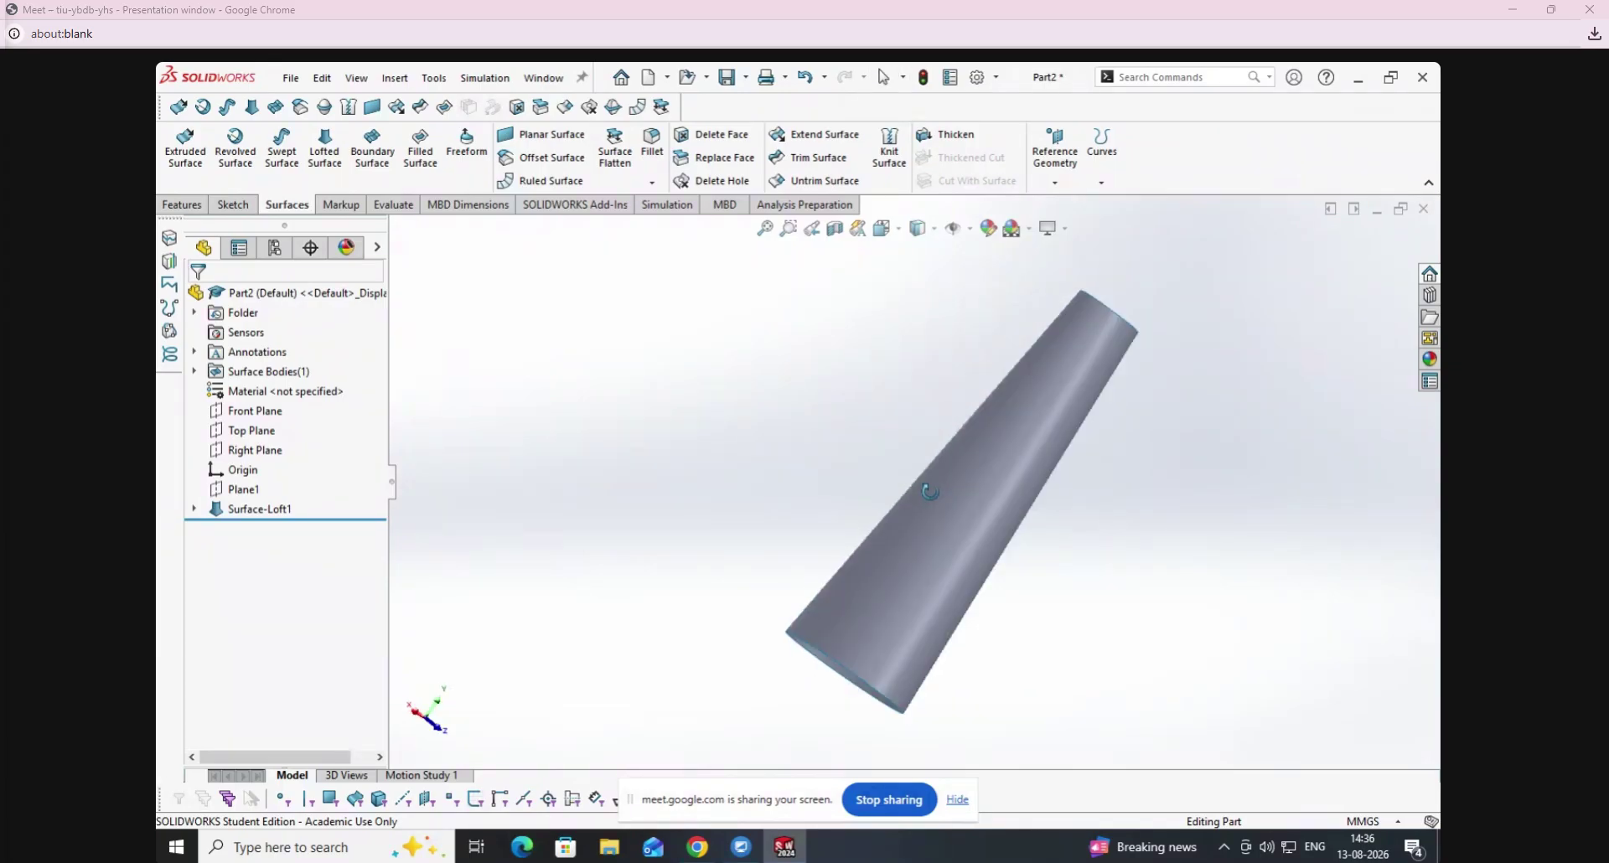
middle_drag(851, 431, 953, 513)
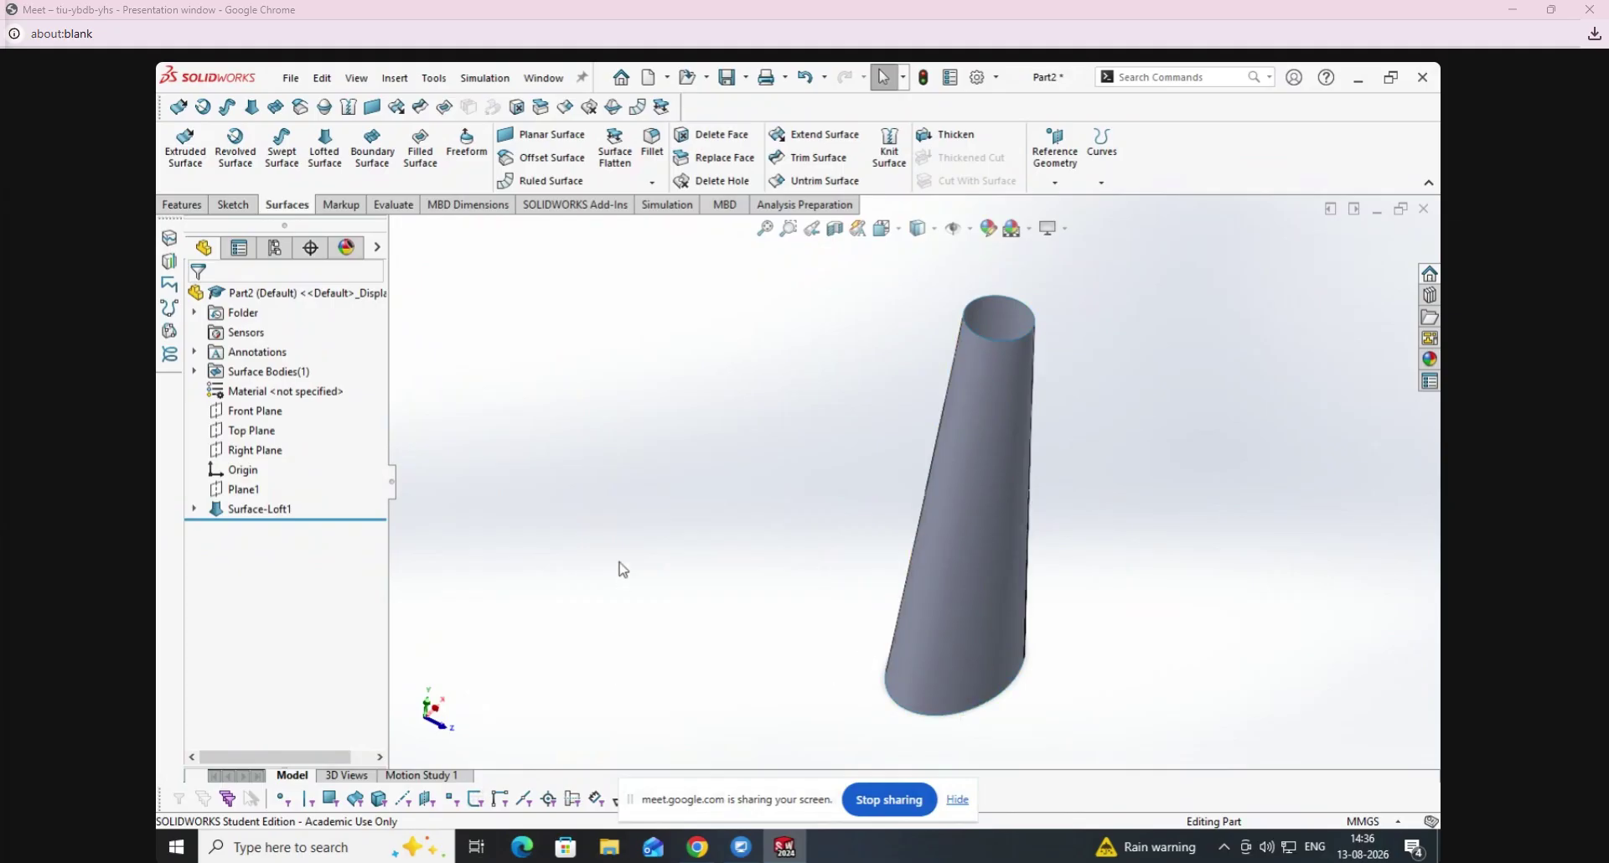
right_click(234, 513)
click(255, 586)
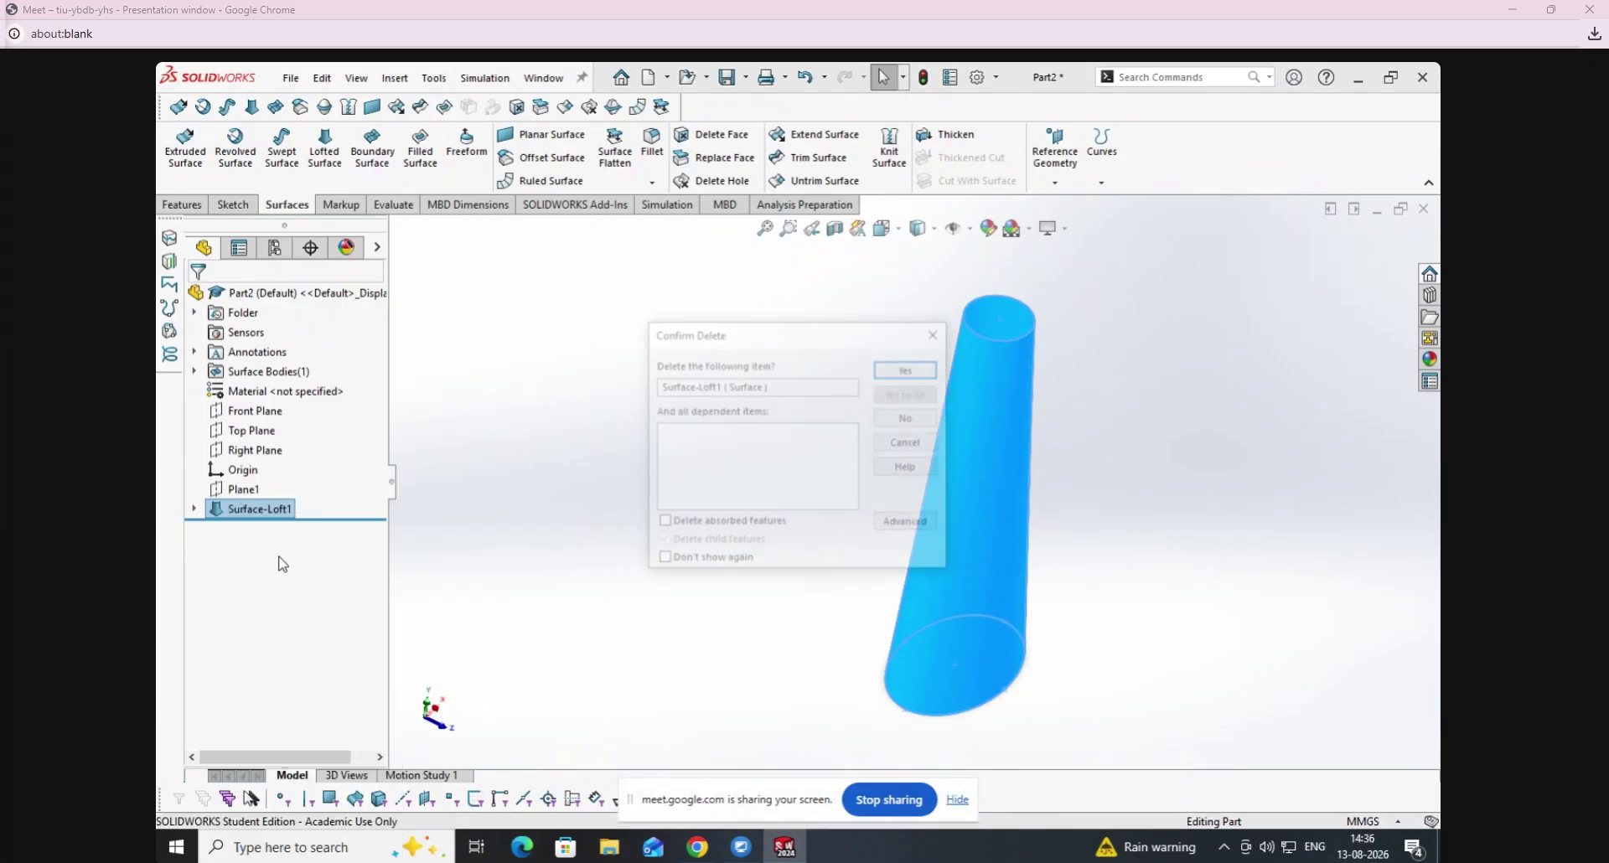
click(904, 369)
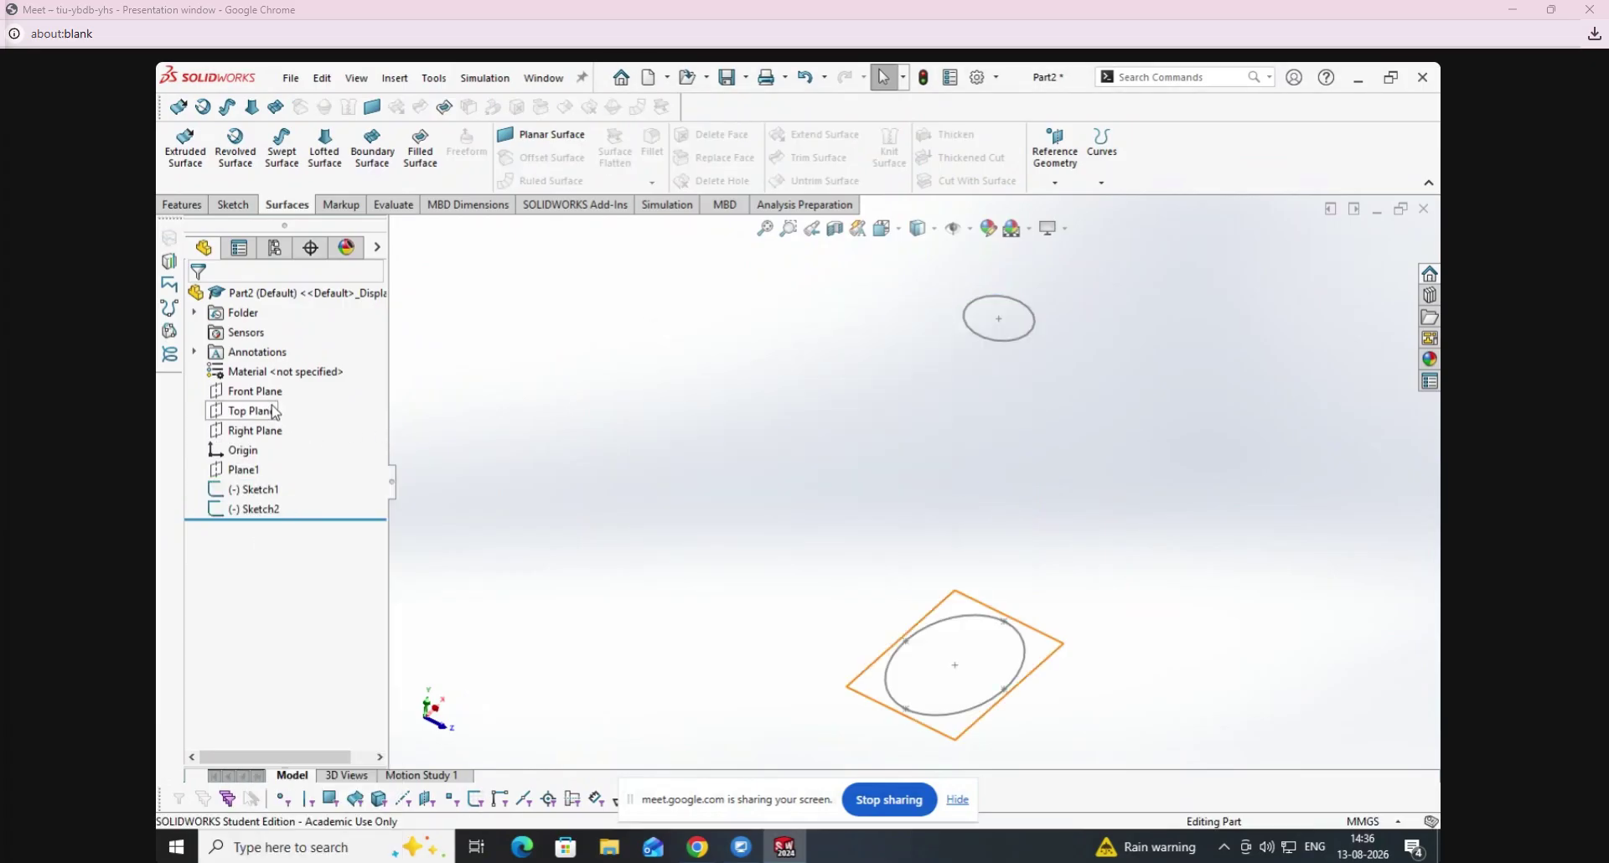
Start a sketch on the Front Plane and draw a wavy six-point spline from the circle's left end down to the ellipse's left end.
right_click(277, 393)
click(283, 370)
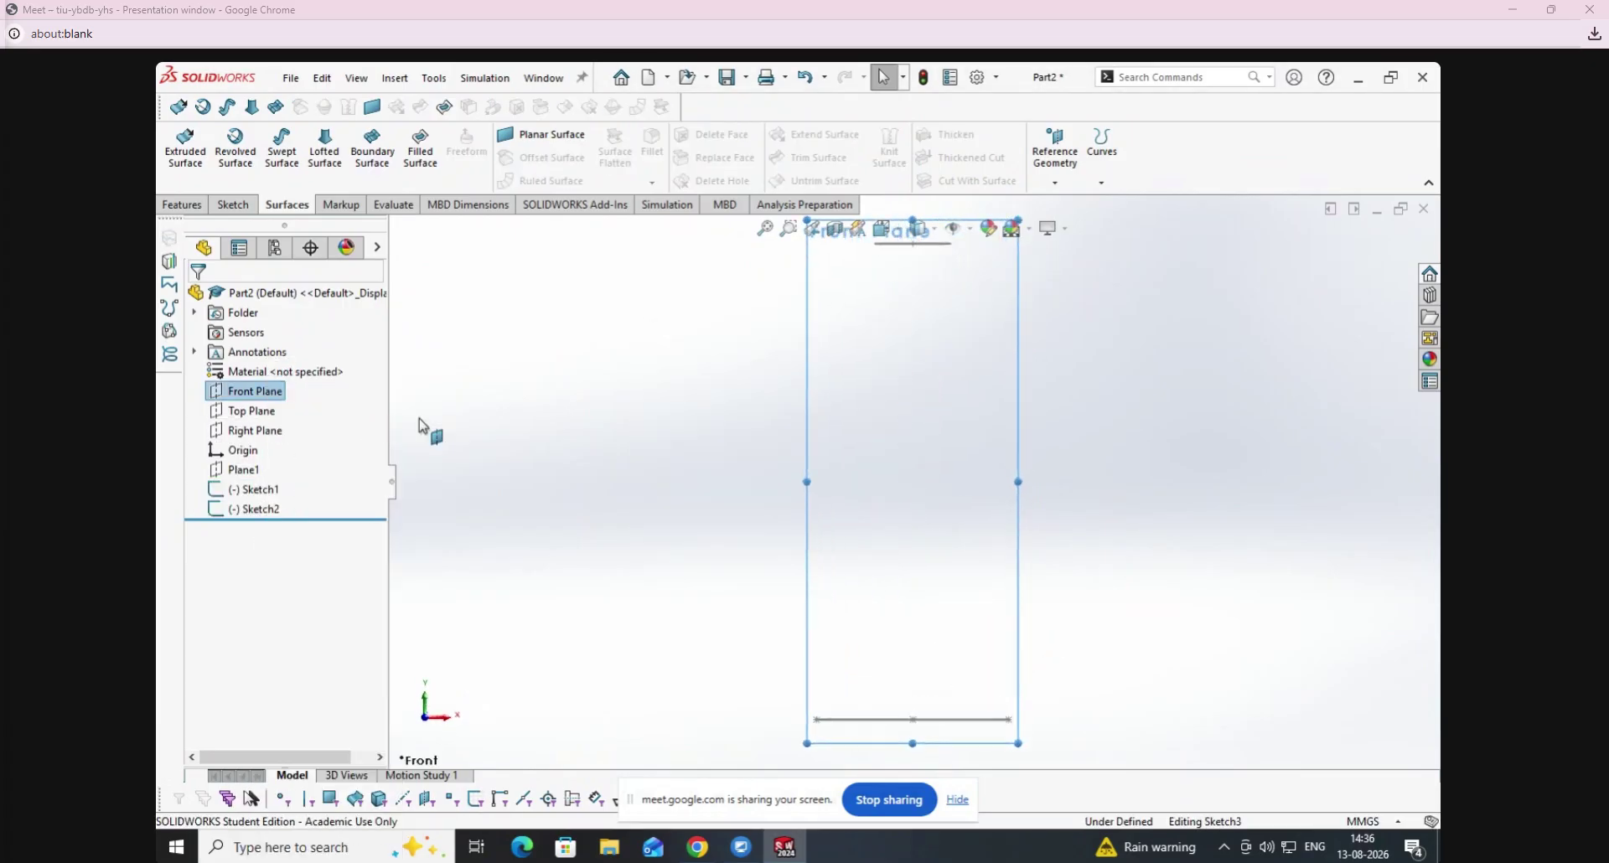
click(344, 134)
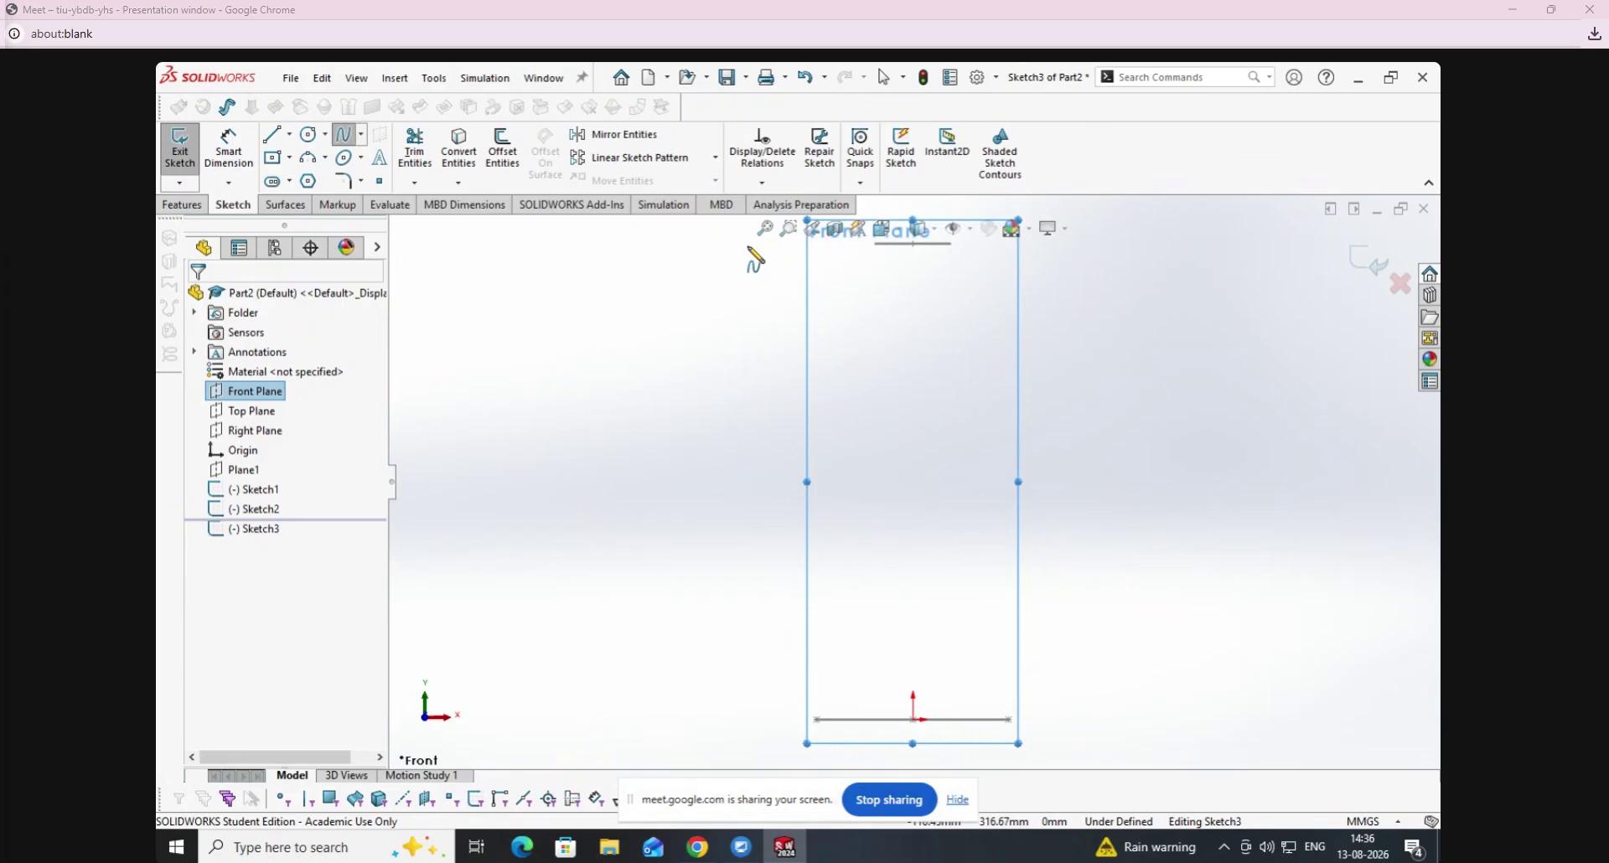
click(875, 244)
click(807, 355)
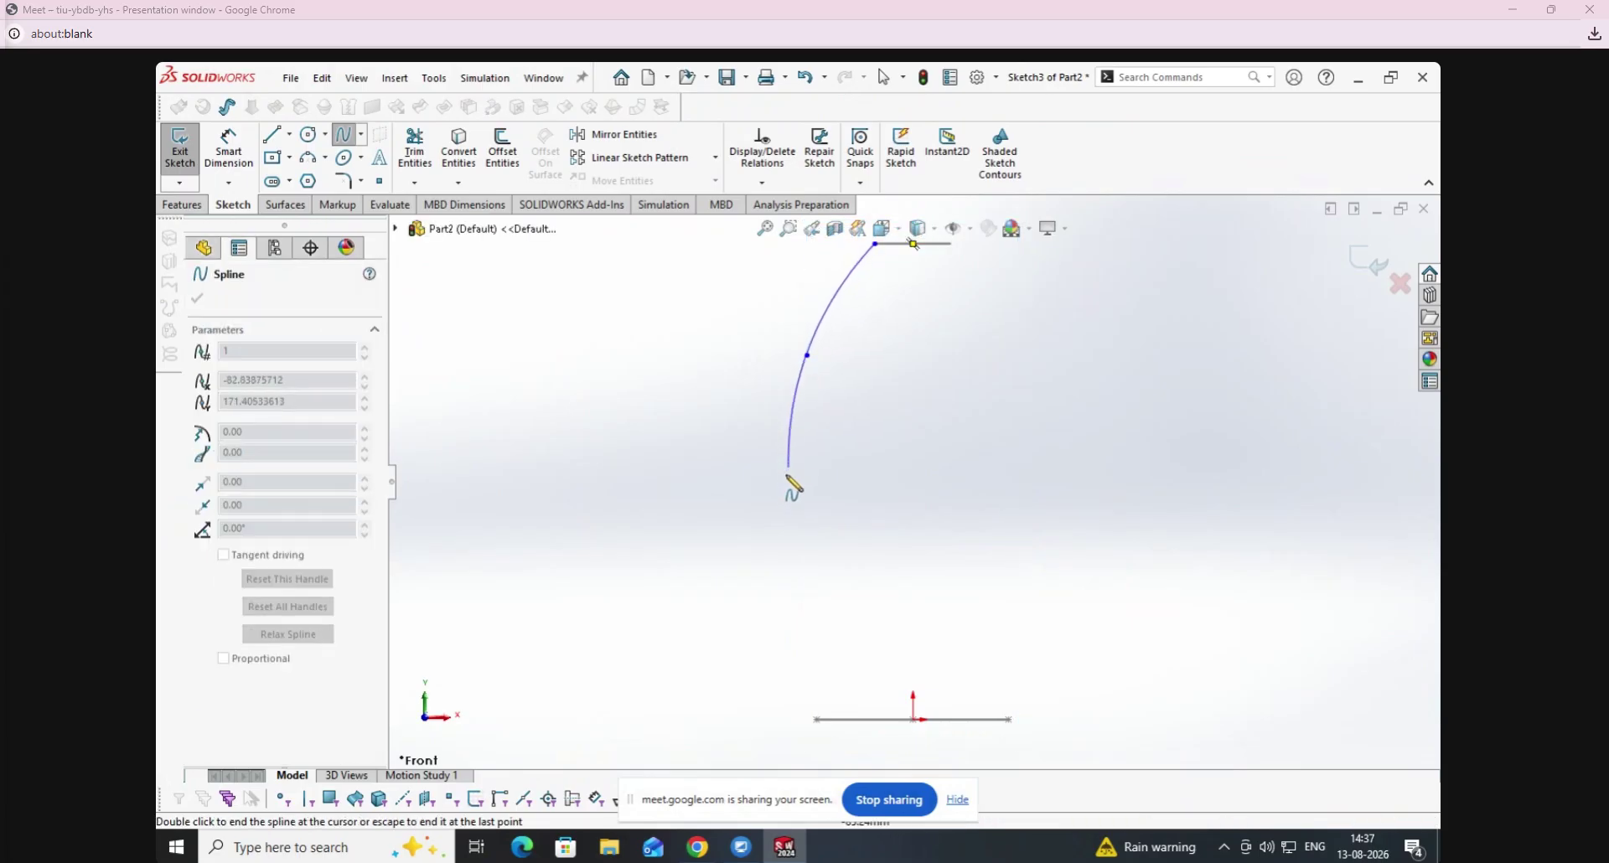
click(786, 480)
click(746, 554)
click(767, 627)
click(817, 720)
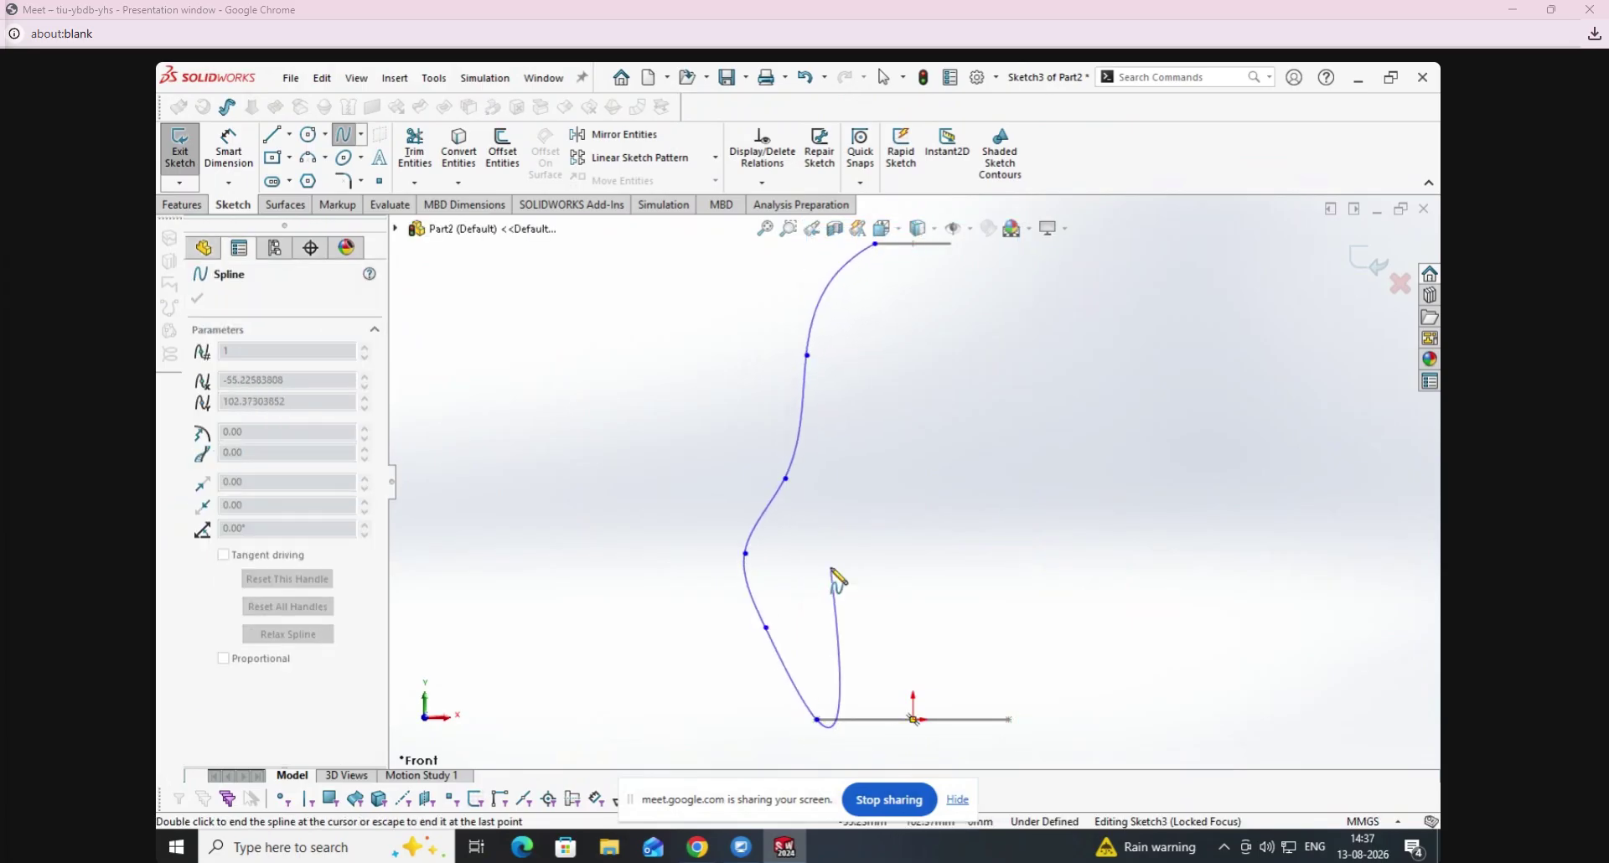
right_click(834, 503)
click(868, 580)
Draw a second wavy spline from the circle's right end down to the ellipse's right end and finish the sketch.
click(344, 133)
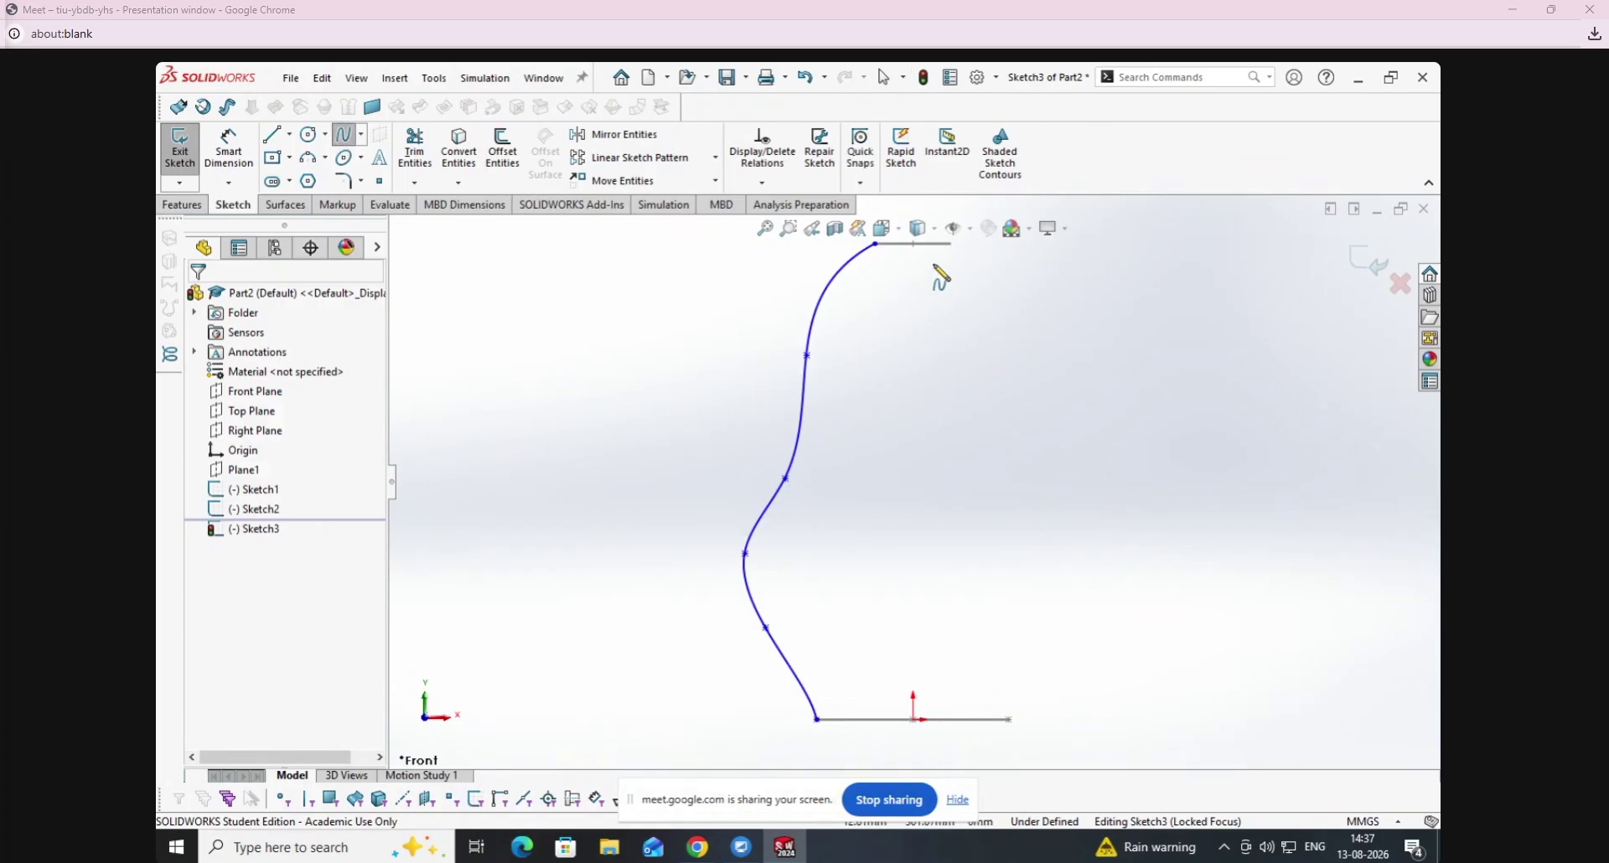
click(951, 244)
click(996, 307)
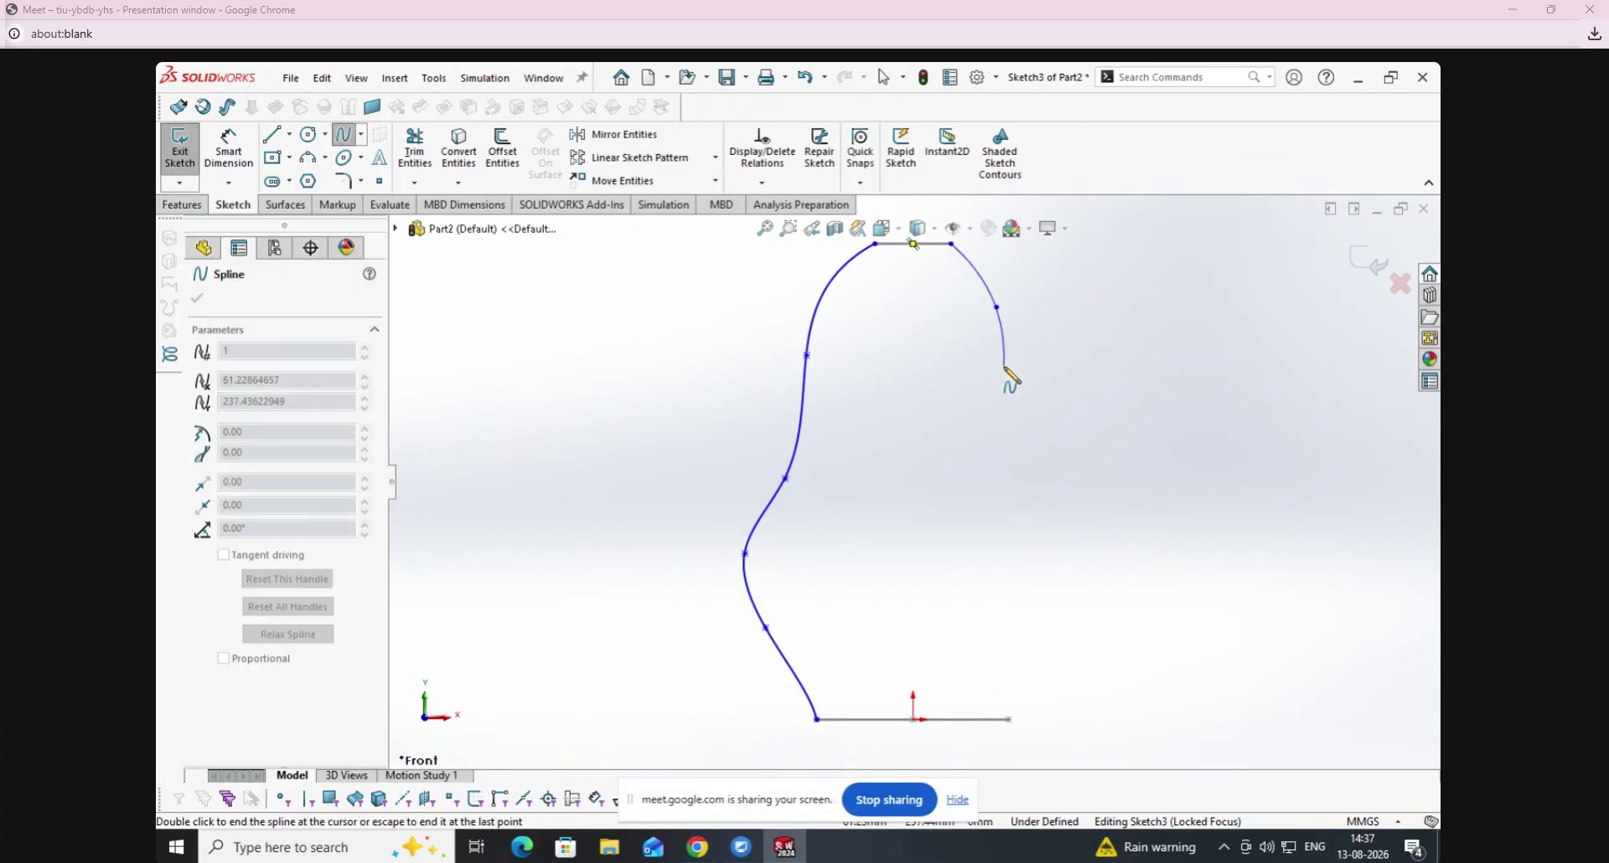
click(1005, 368)
click(1044, 445)
click(1046, 554)
click(1009, 719)
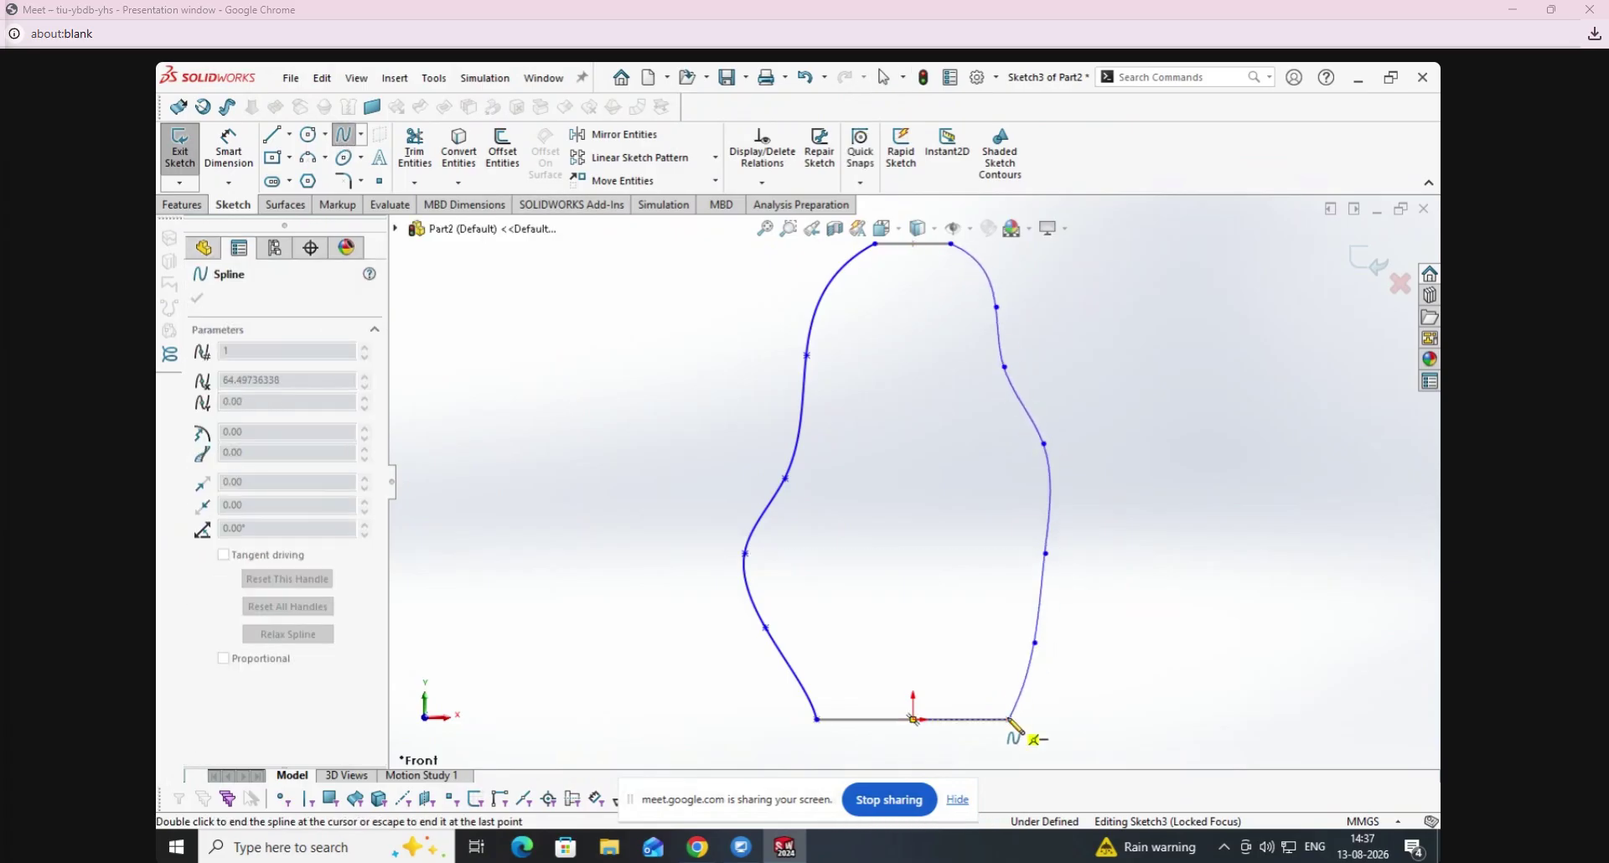
right_click(1010, 717)
click(1055, 717)
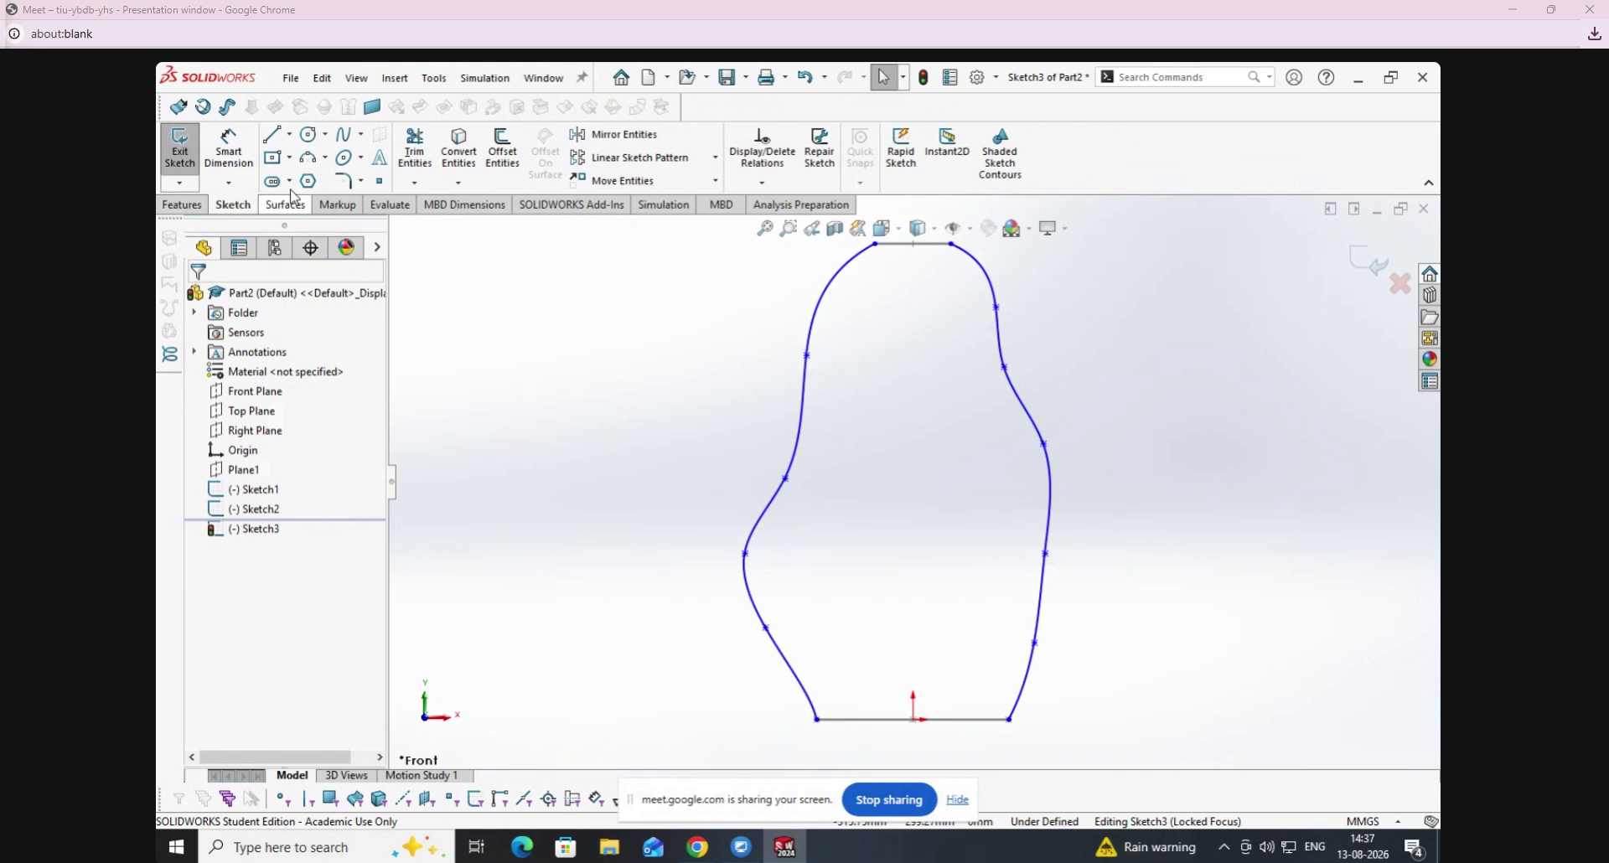
click(180, 155)
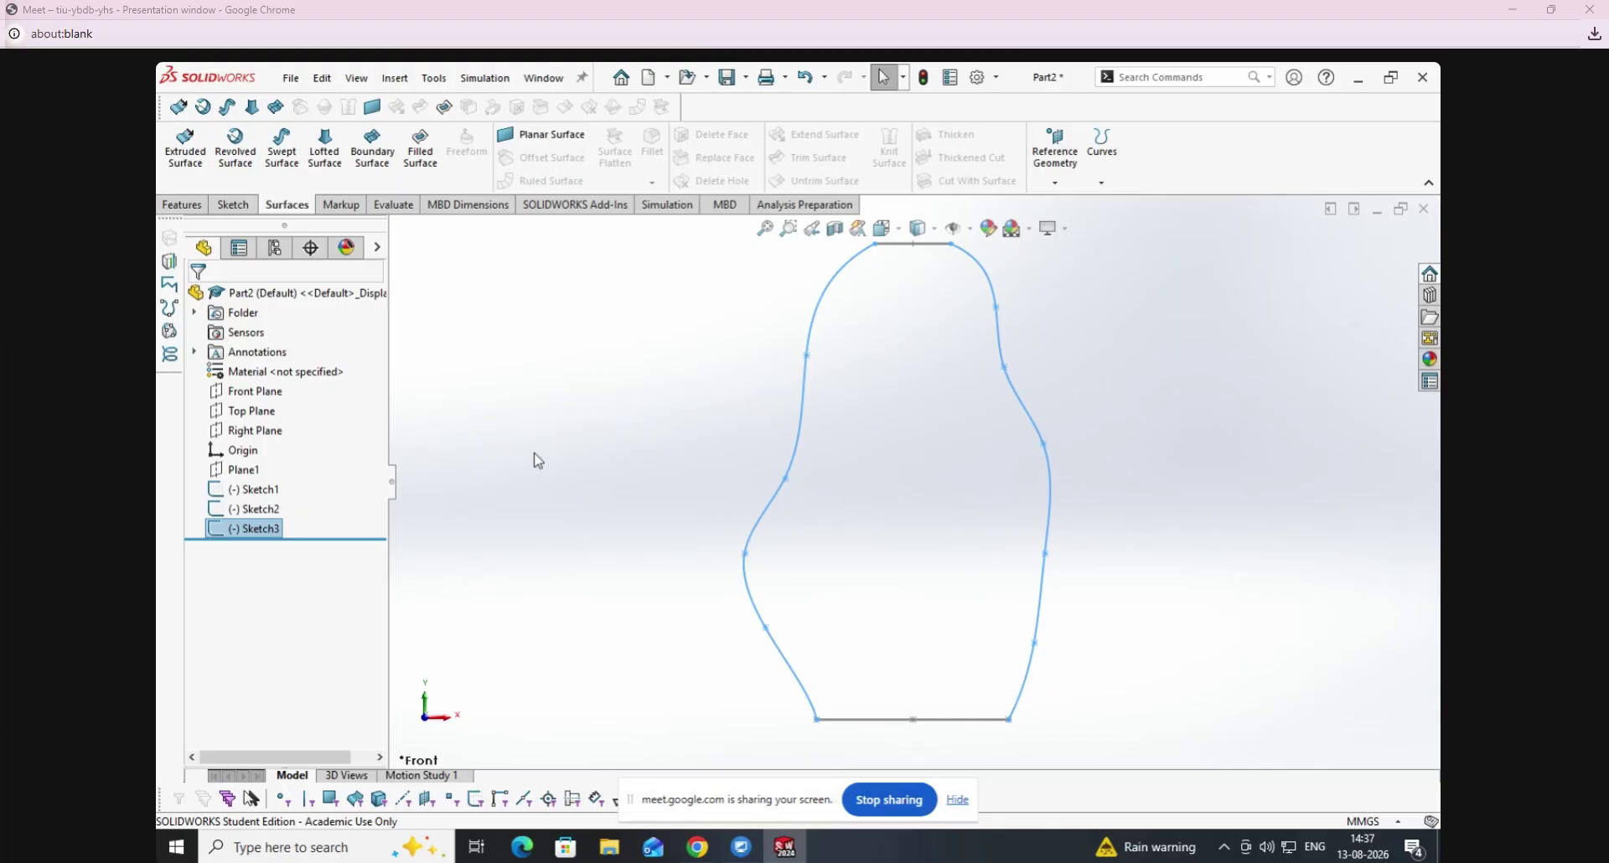
Create a lofted surface from the circle and ellipse profiles, with the left and right splines as separate open-loop guide curves.
scroll(859, 419, up, 1)
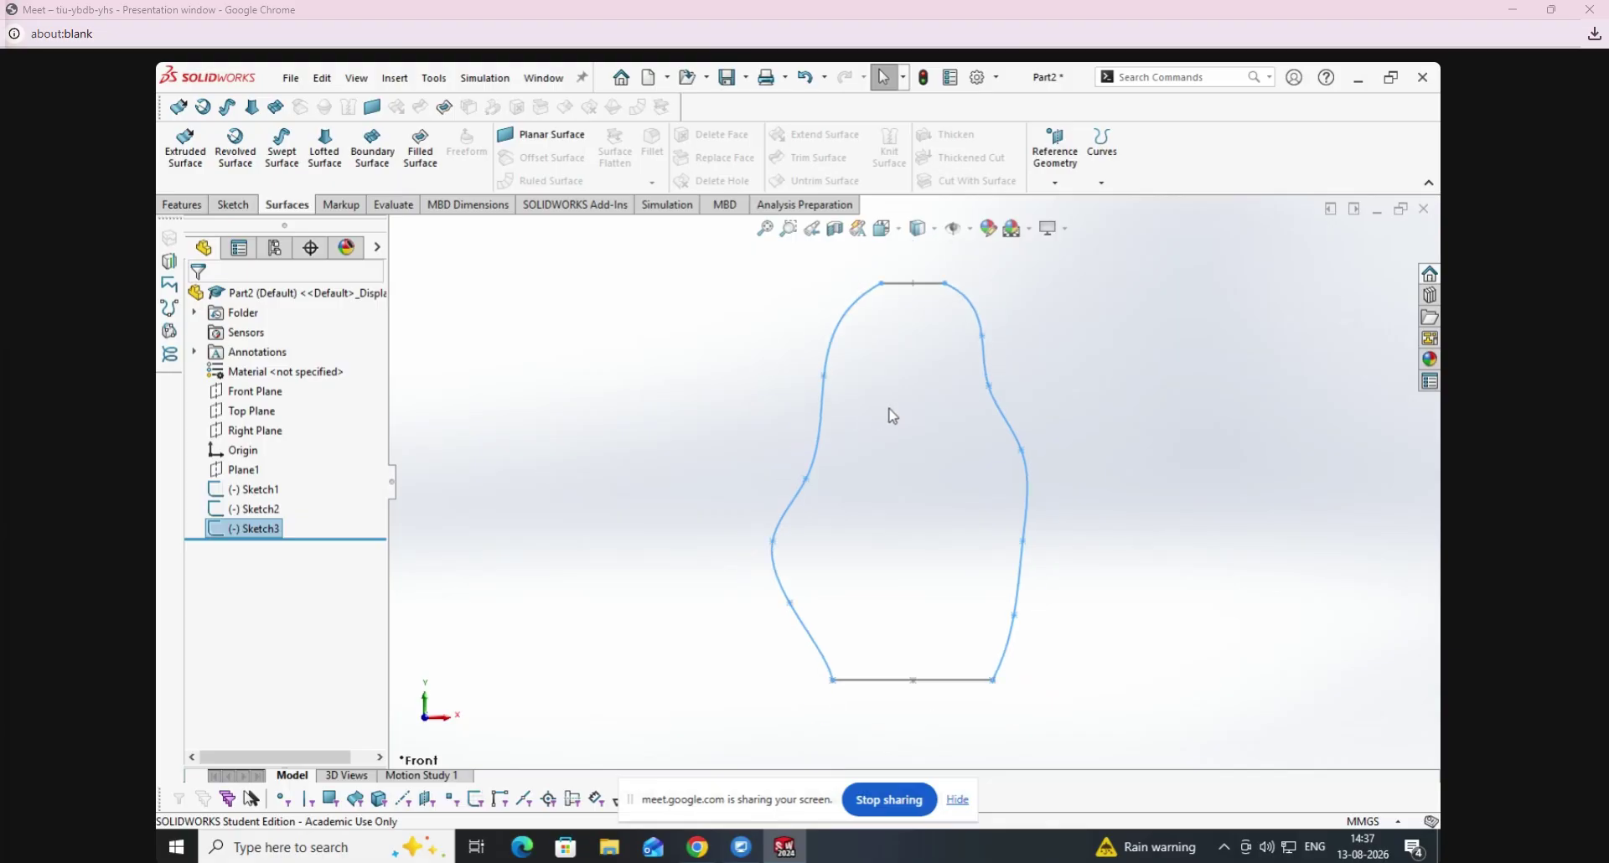
mouse_move(794, 333)
middle_down()
mouse_move(895, 438)
mouse_move(808, 450)
middle_up()
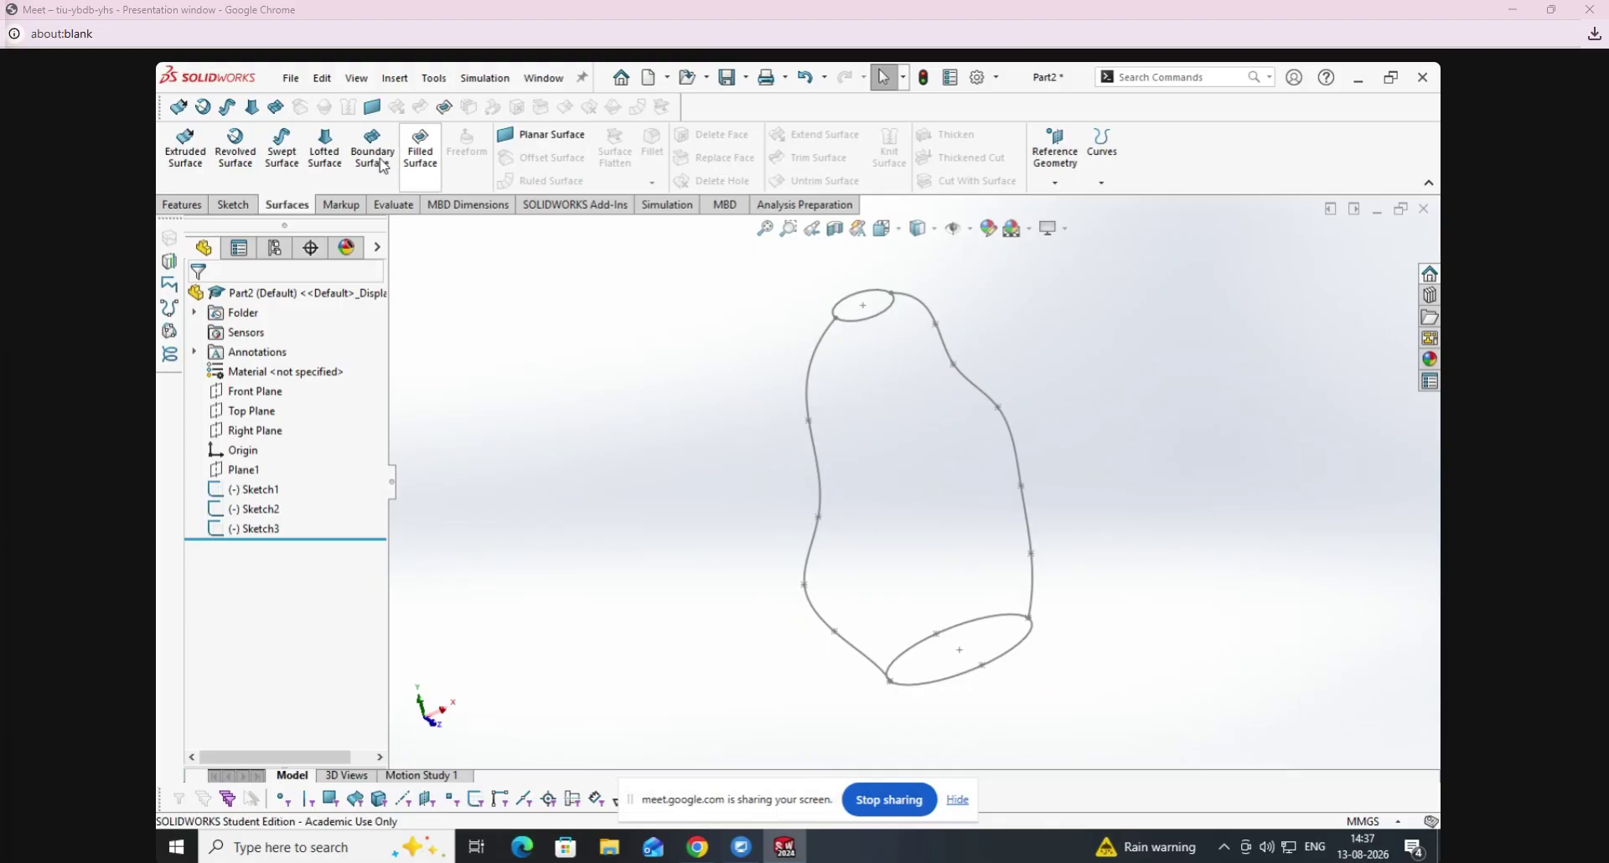
click(325, 149)
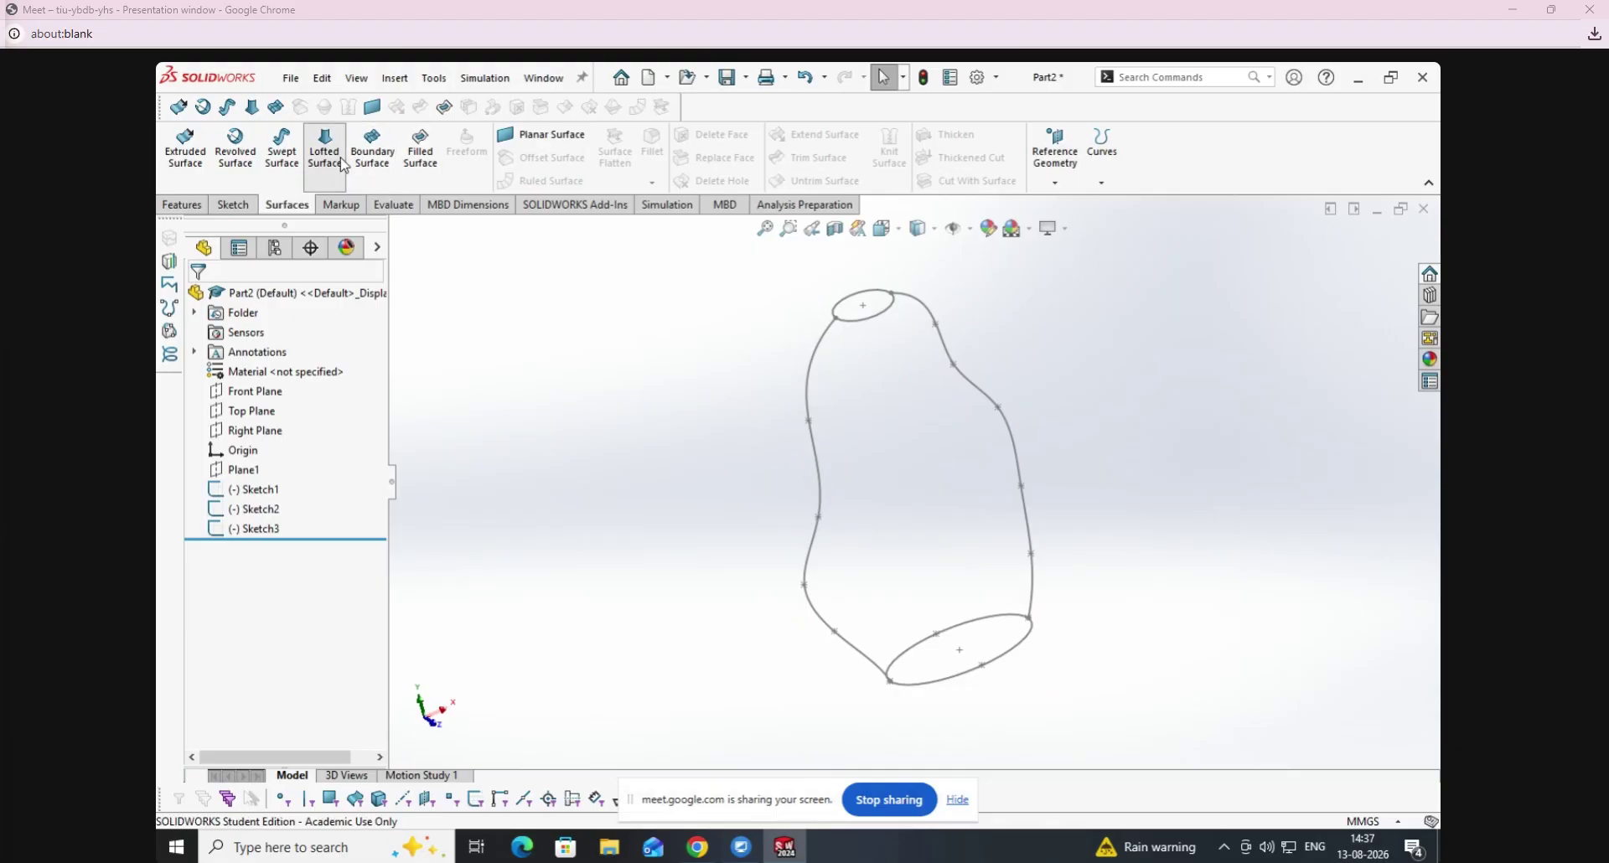
click(874, 318)
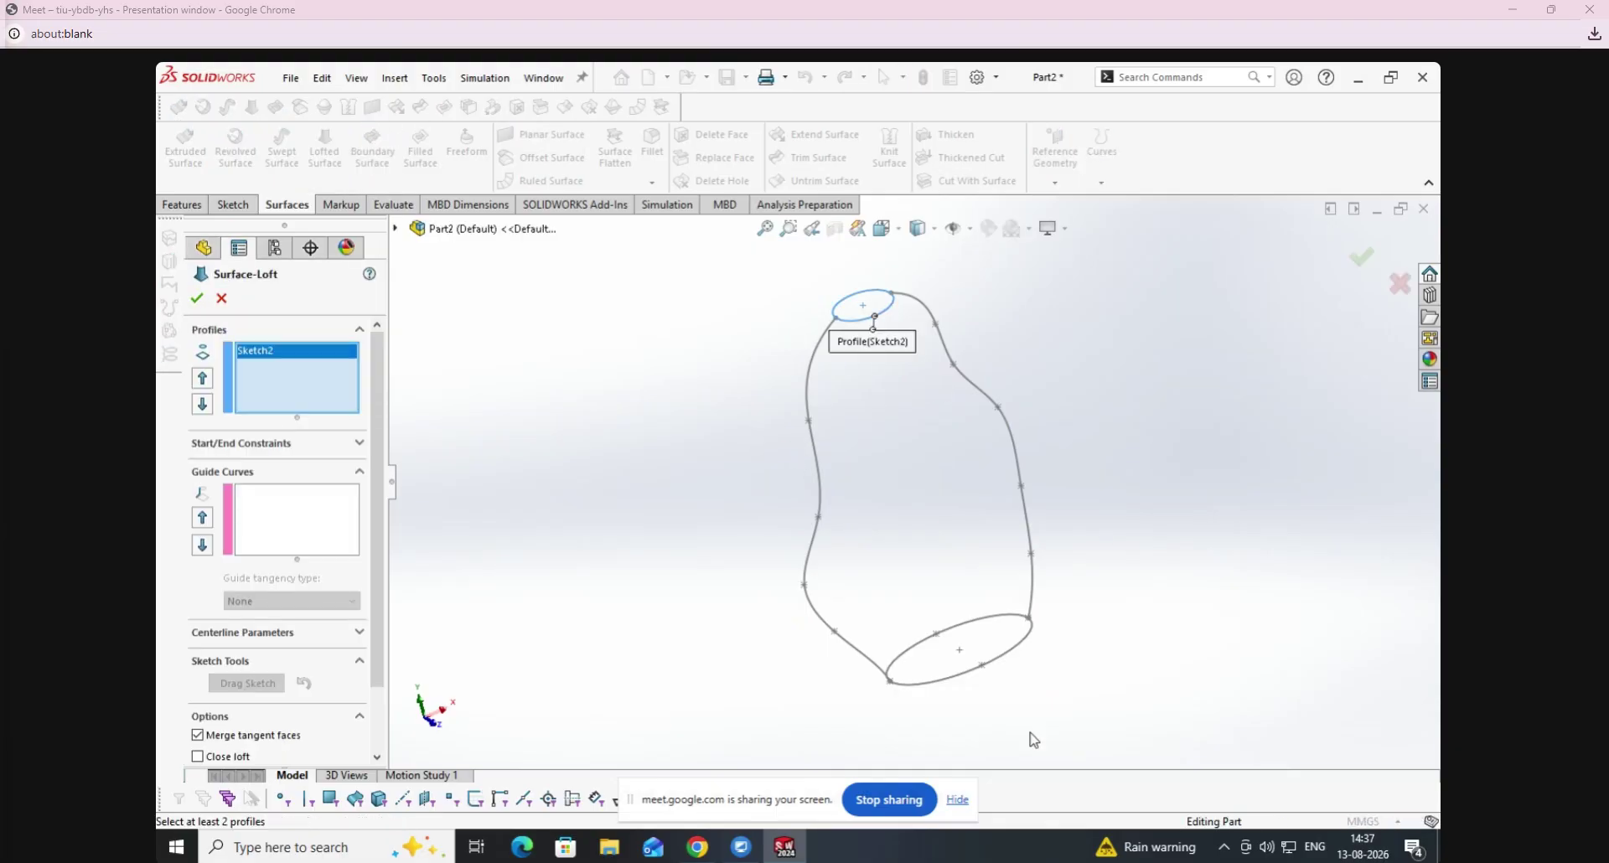
click(978, 668)
click(336, 524)
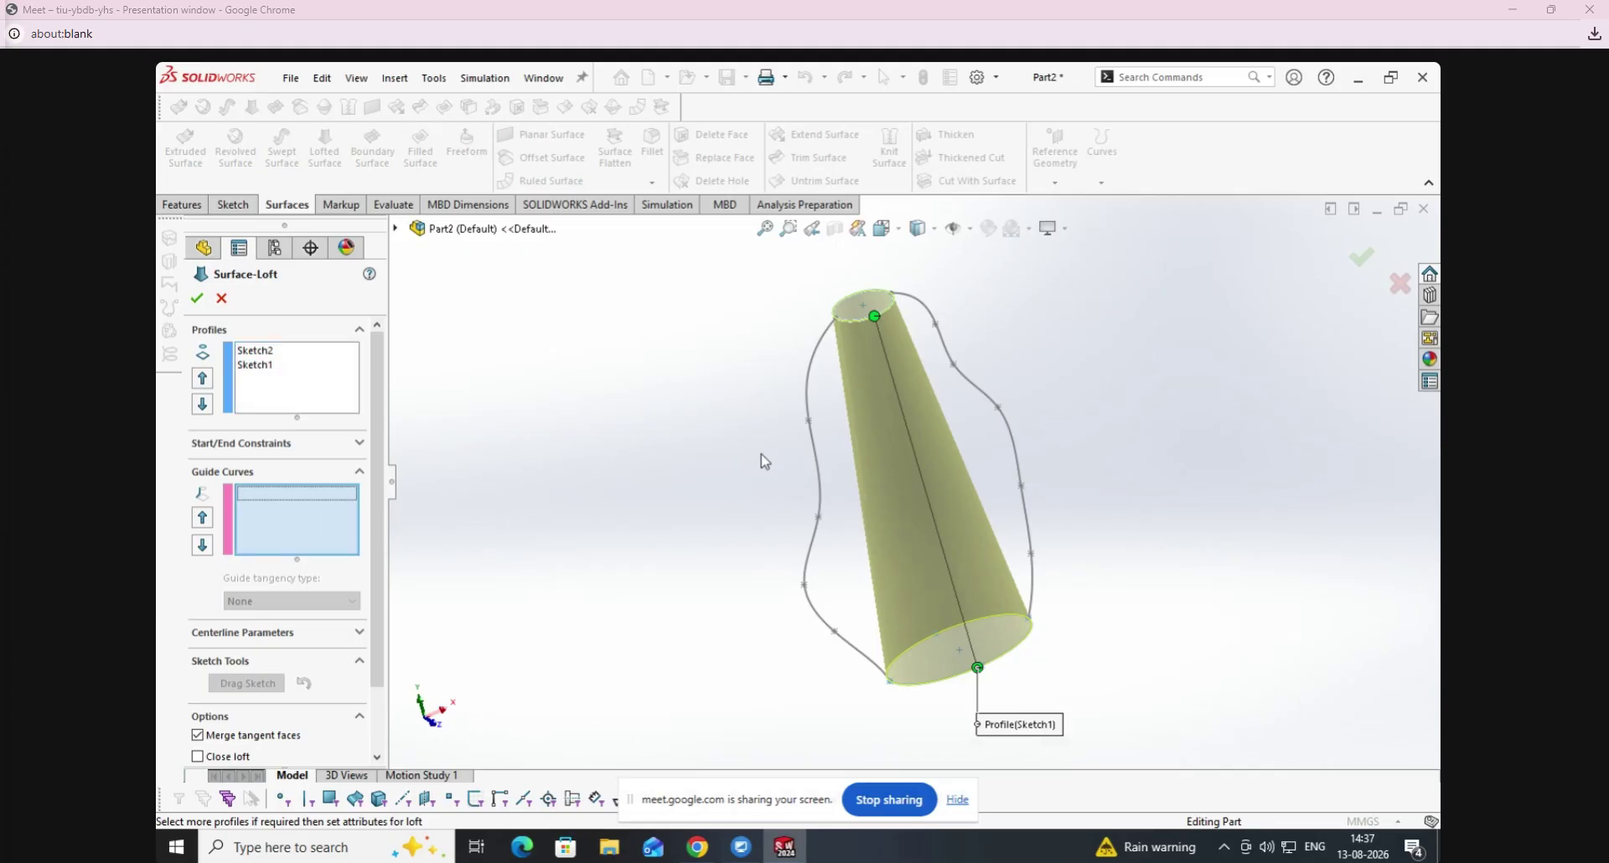
click(818, 461)
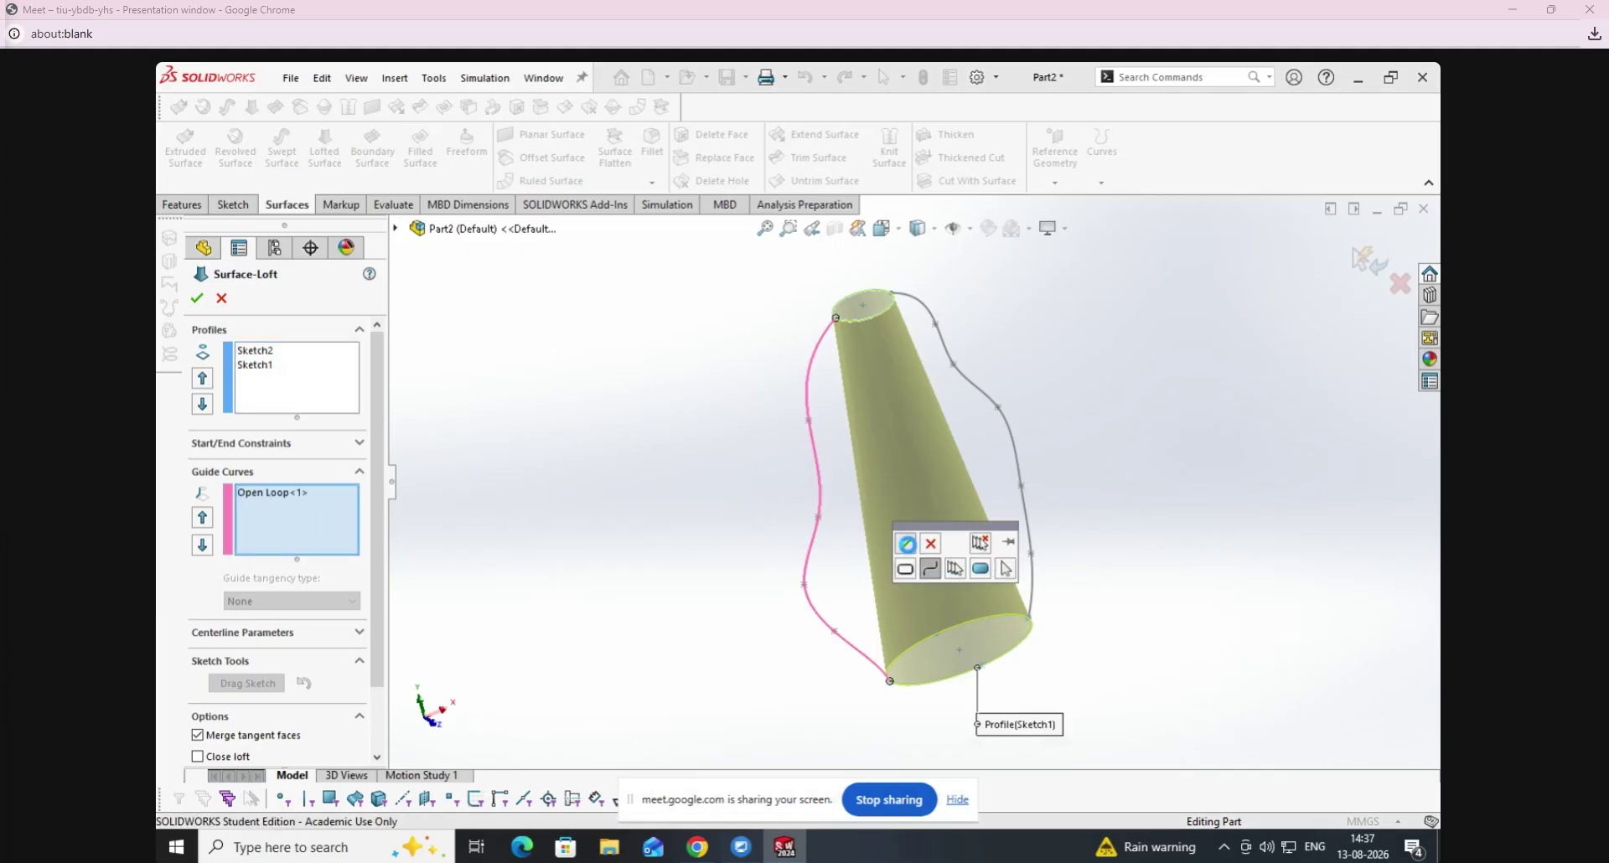
click(991, 406)
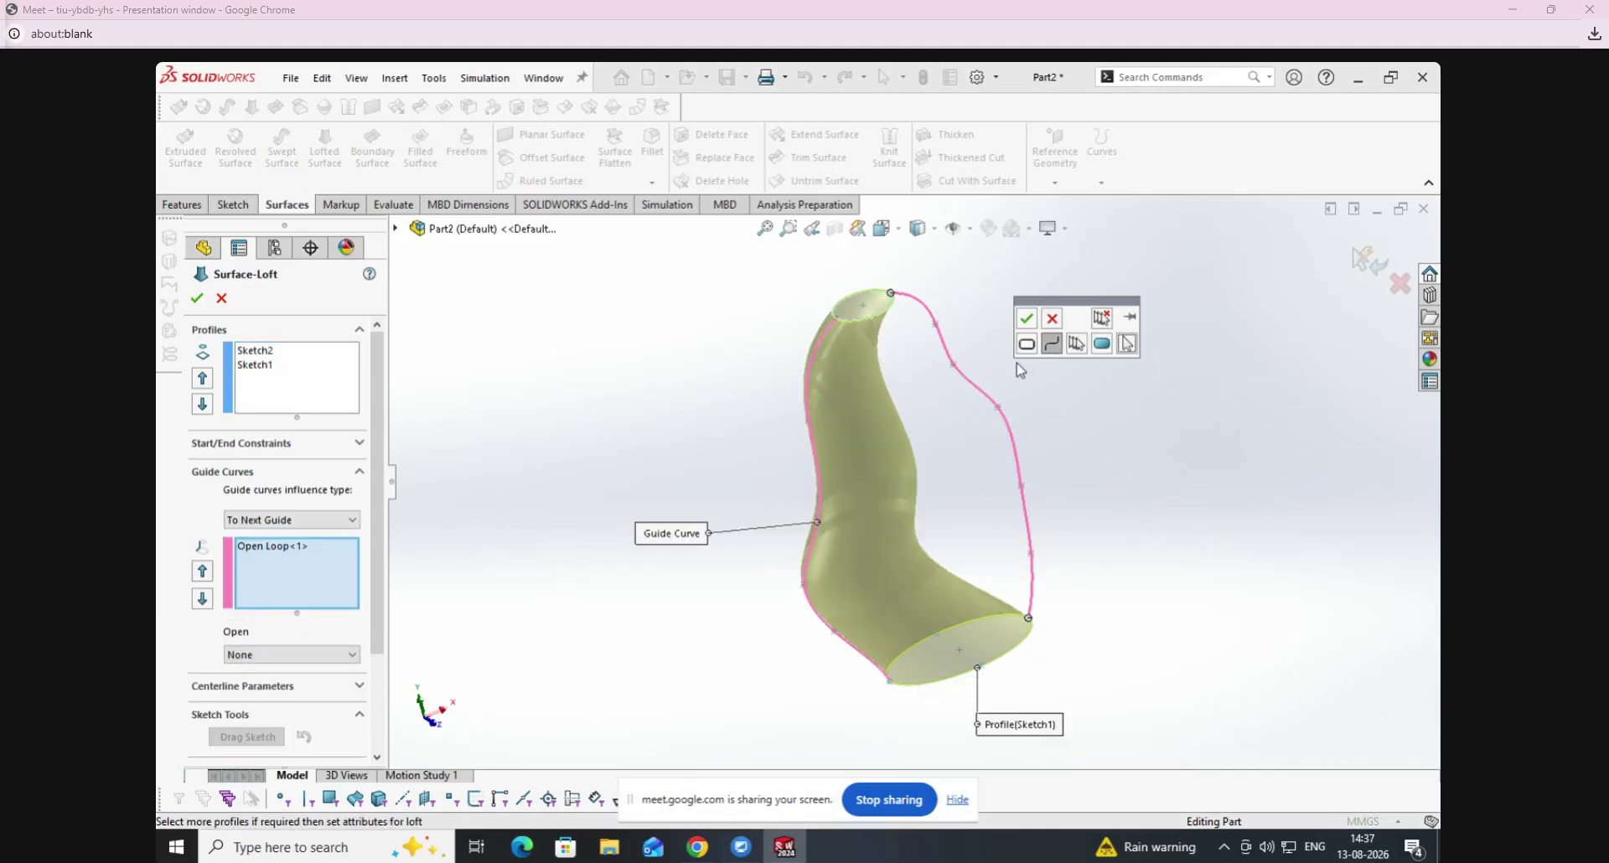
click(1036, 321)
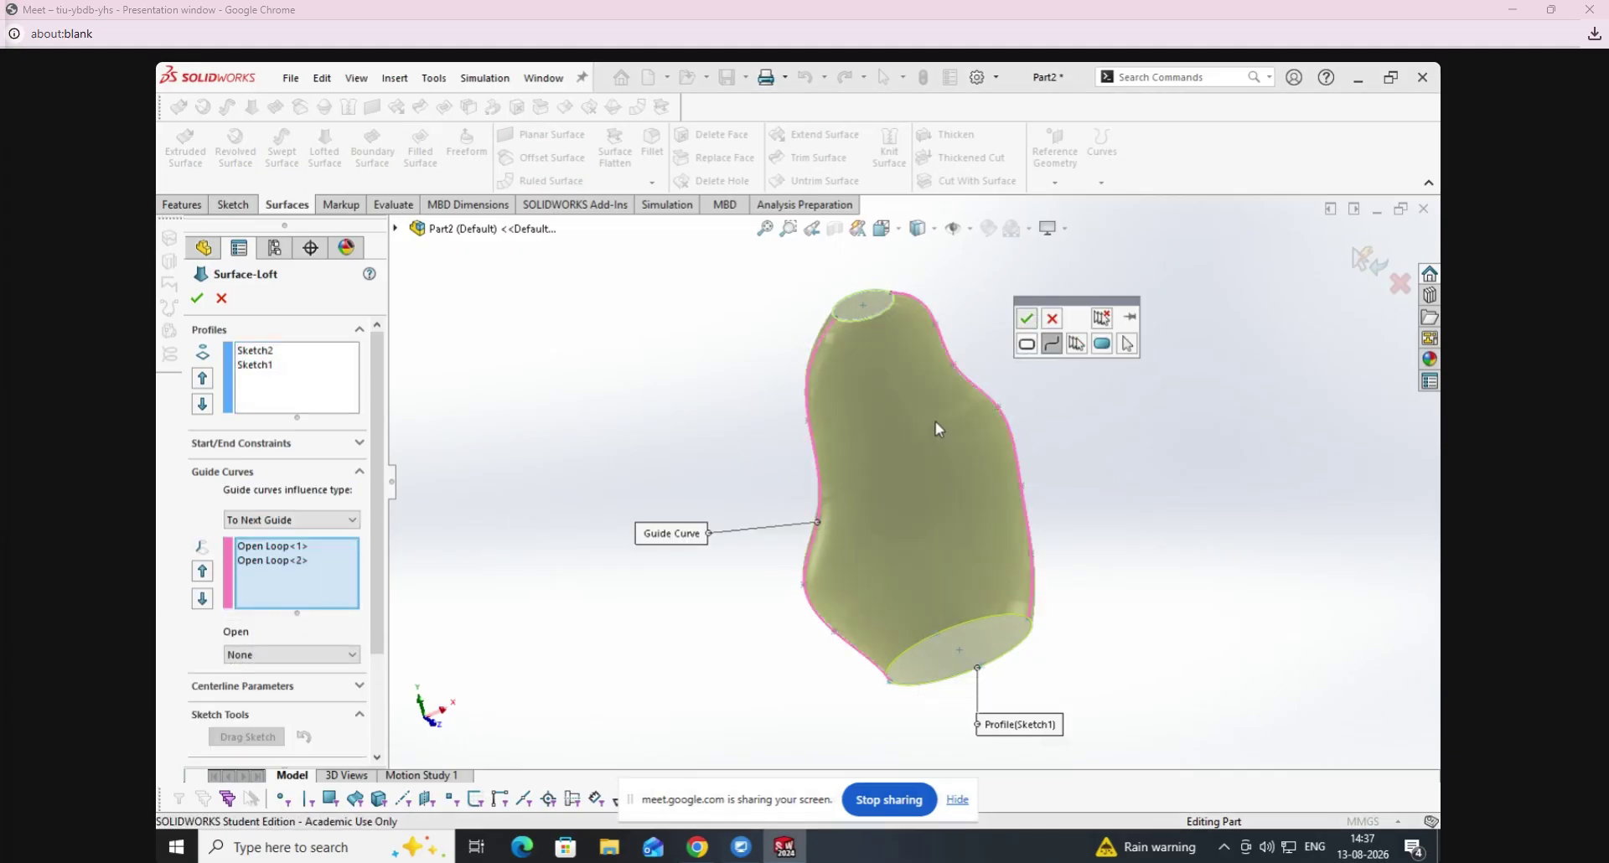
click(197, 300)
Sketch a vertical line about 587 mm long on the Front Plane, running past both ends of the lofted surface near its middle.
middle_drag(604, 442, 815, 560)
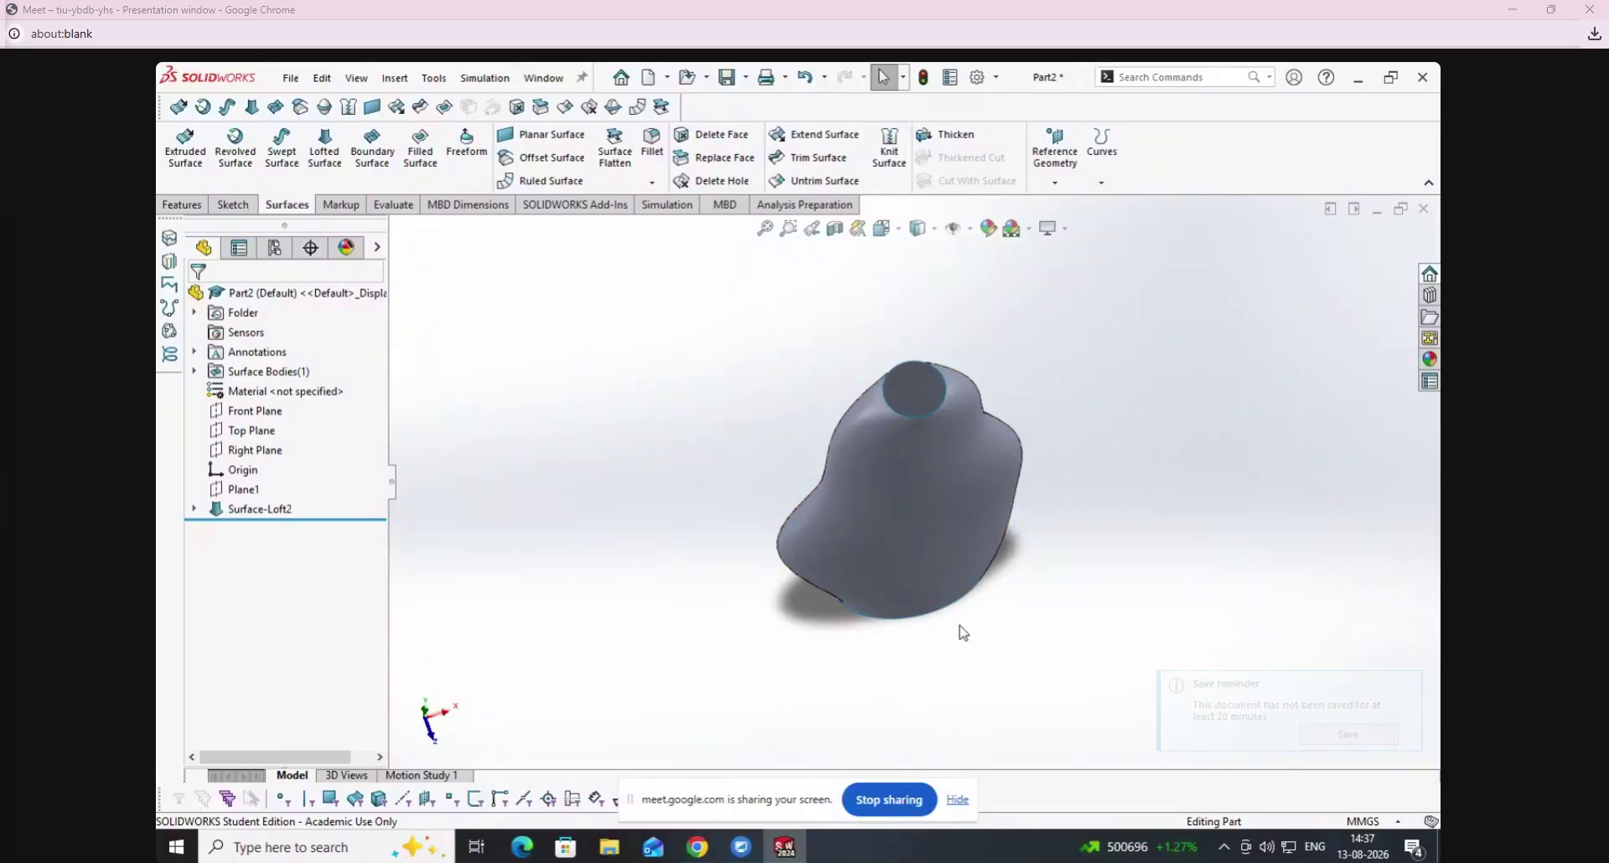
middle_drag(551, 454, 543, 405)
middle_drag(616, 496, 633, 474)
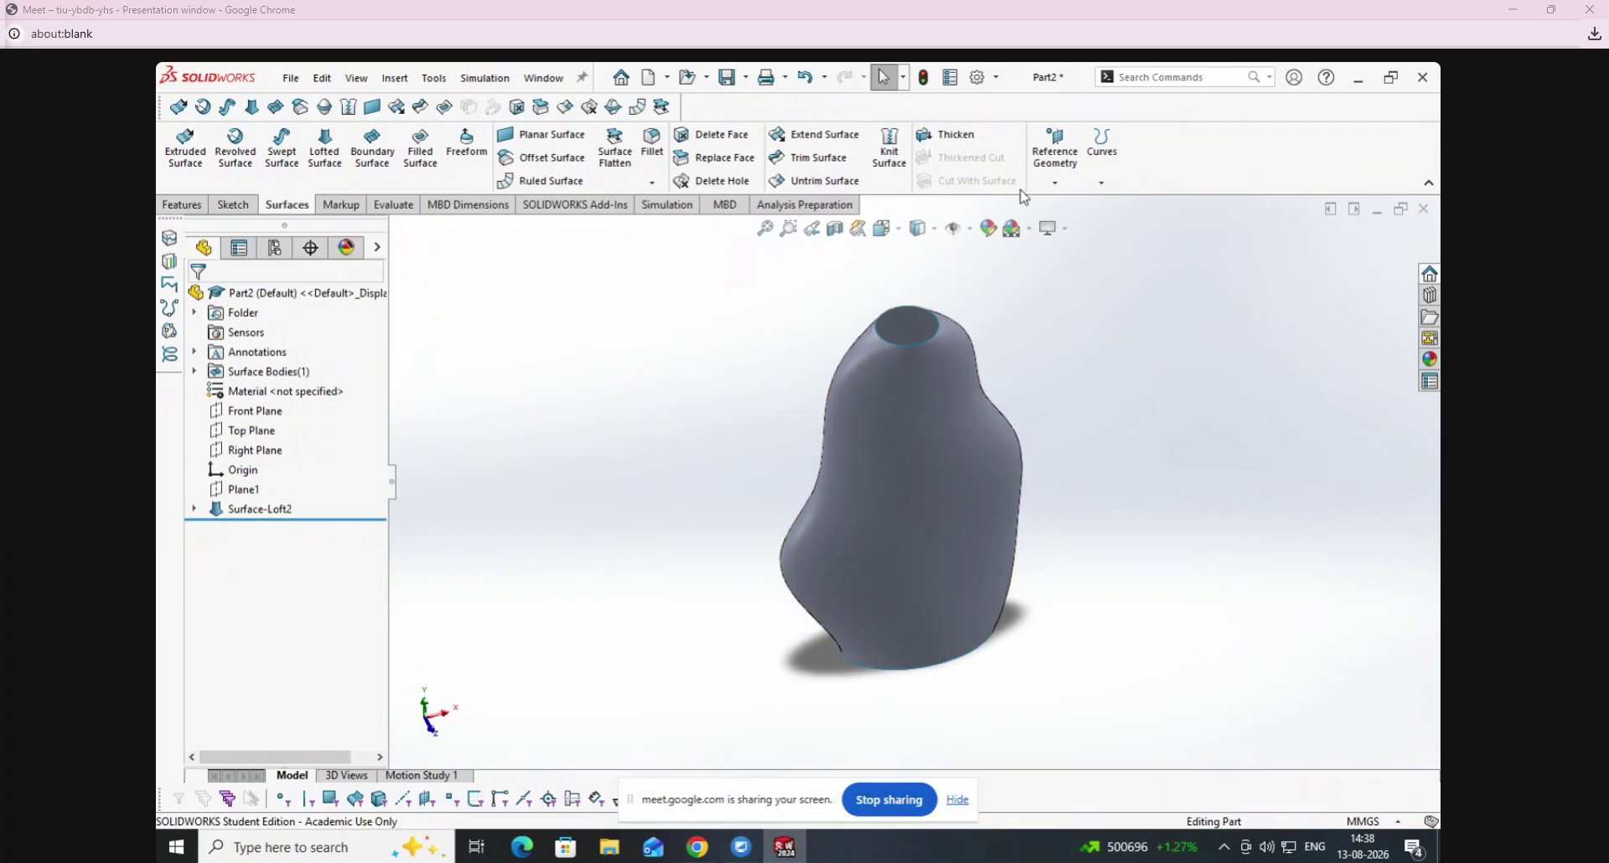
right_click(268, 416)
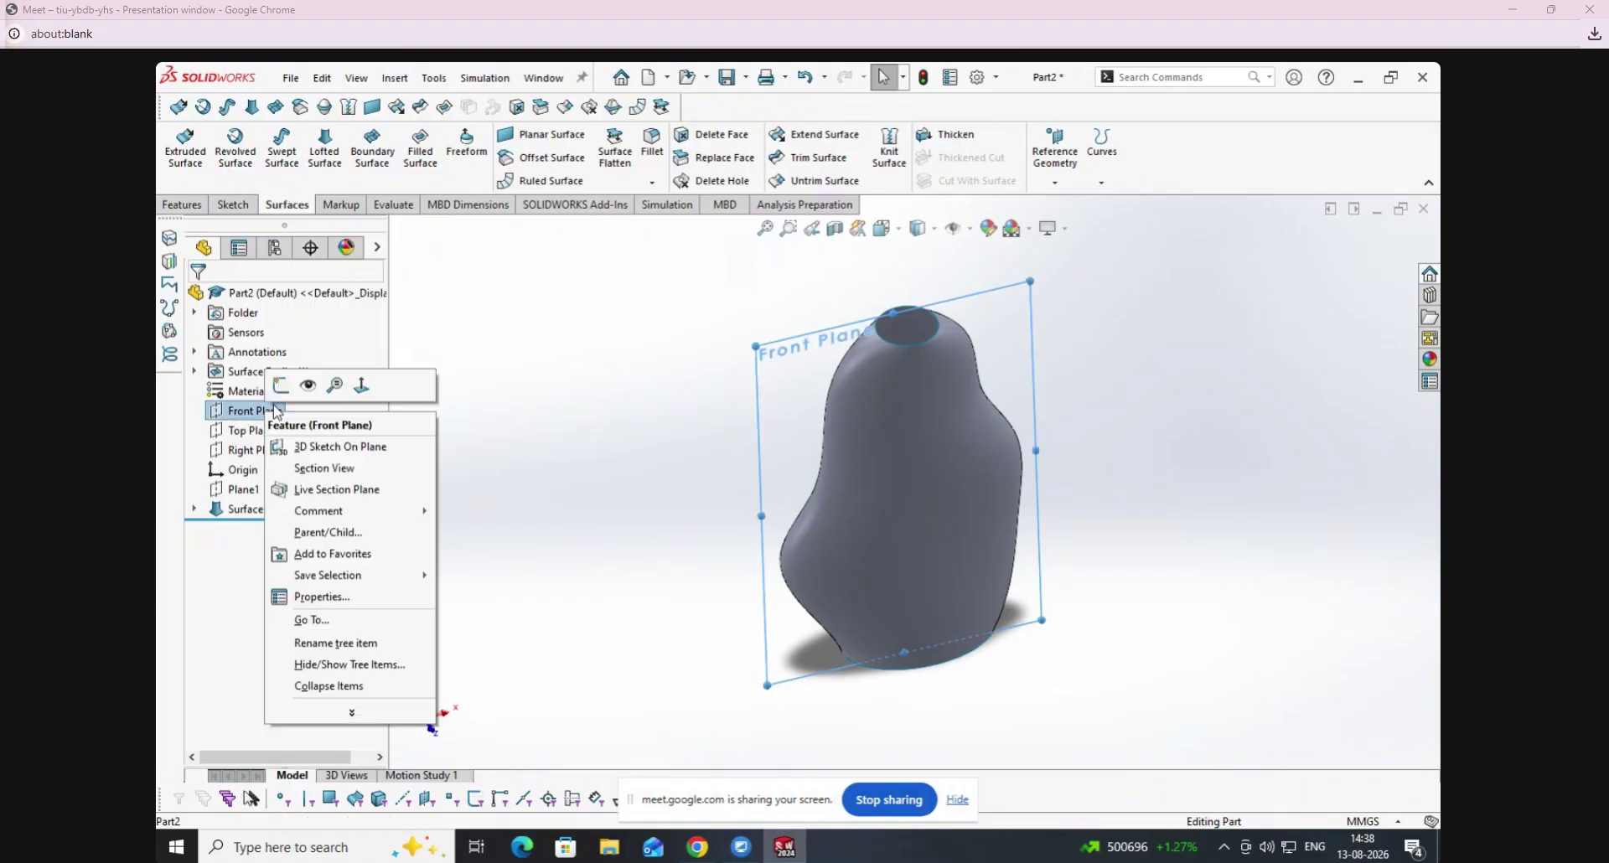
click(330, 382)
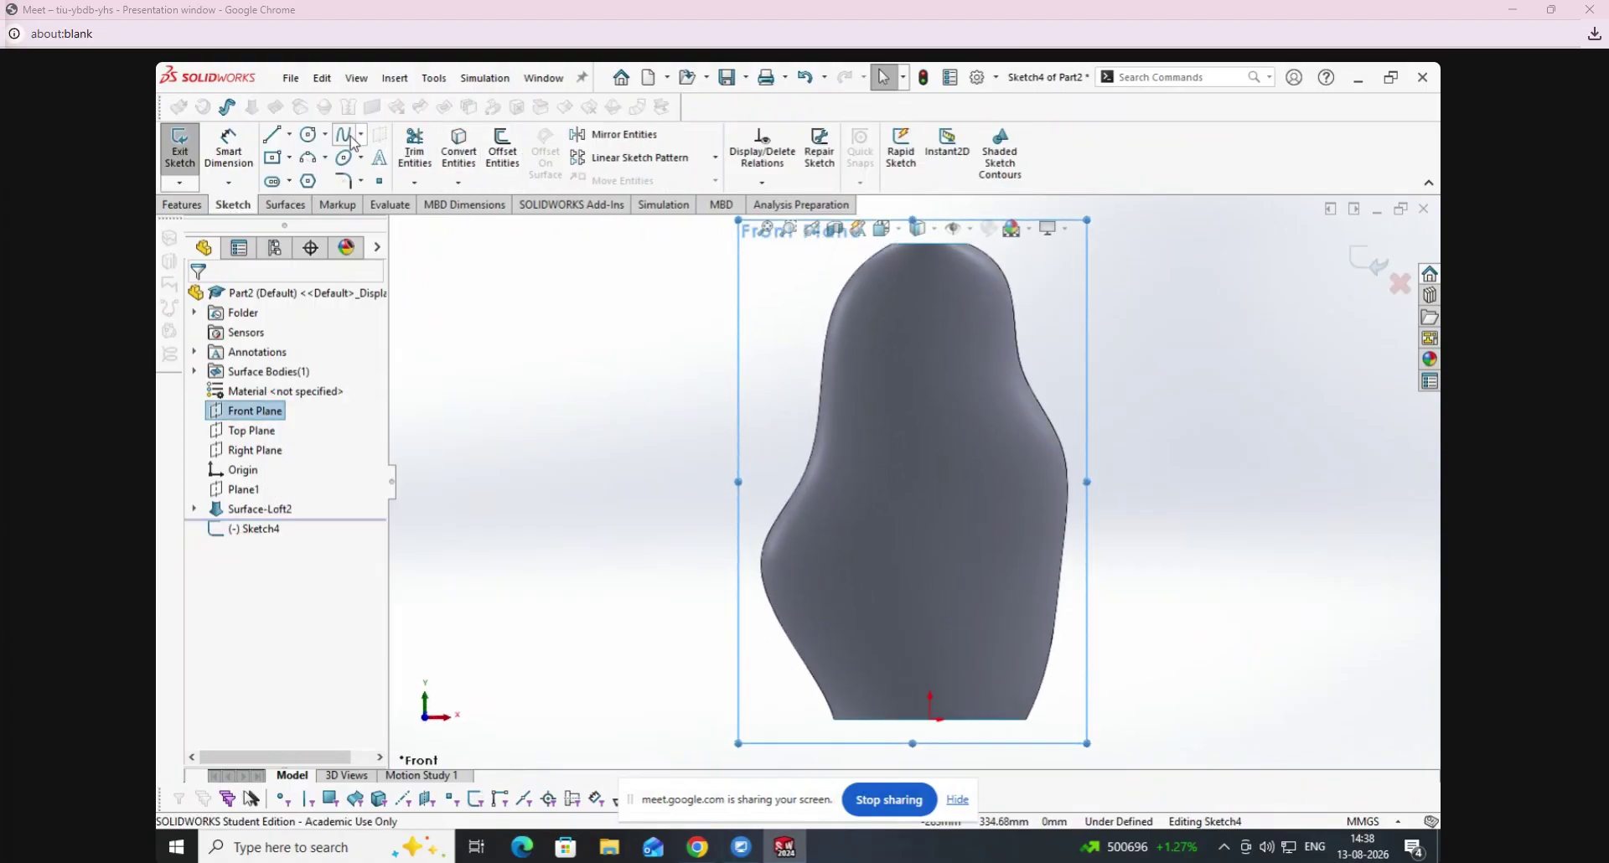
click(272, 134)
scroll(958, 310, up, 2)
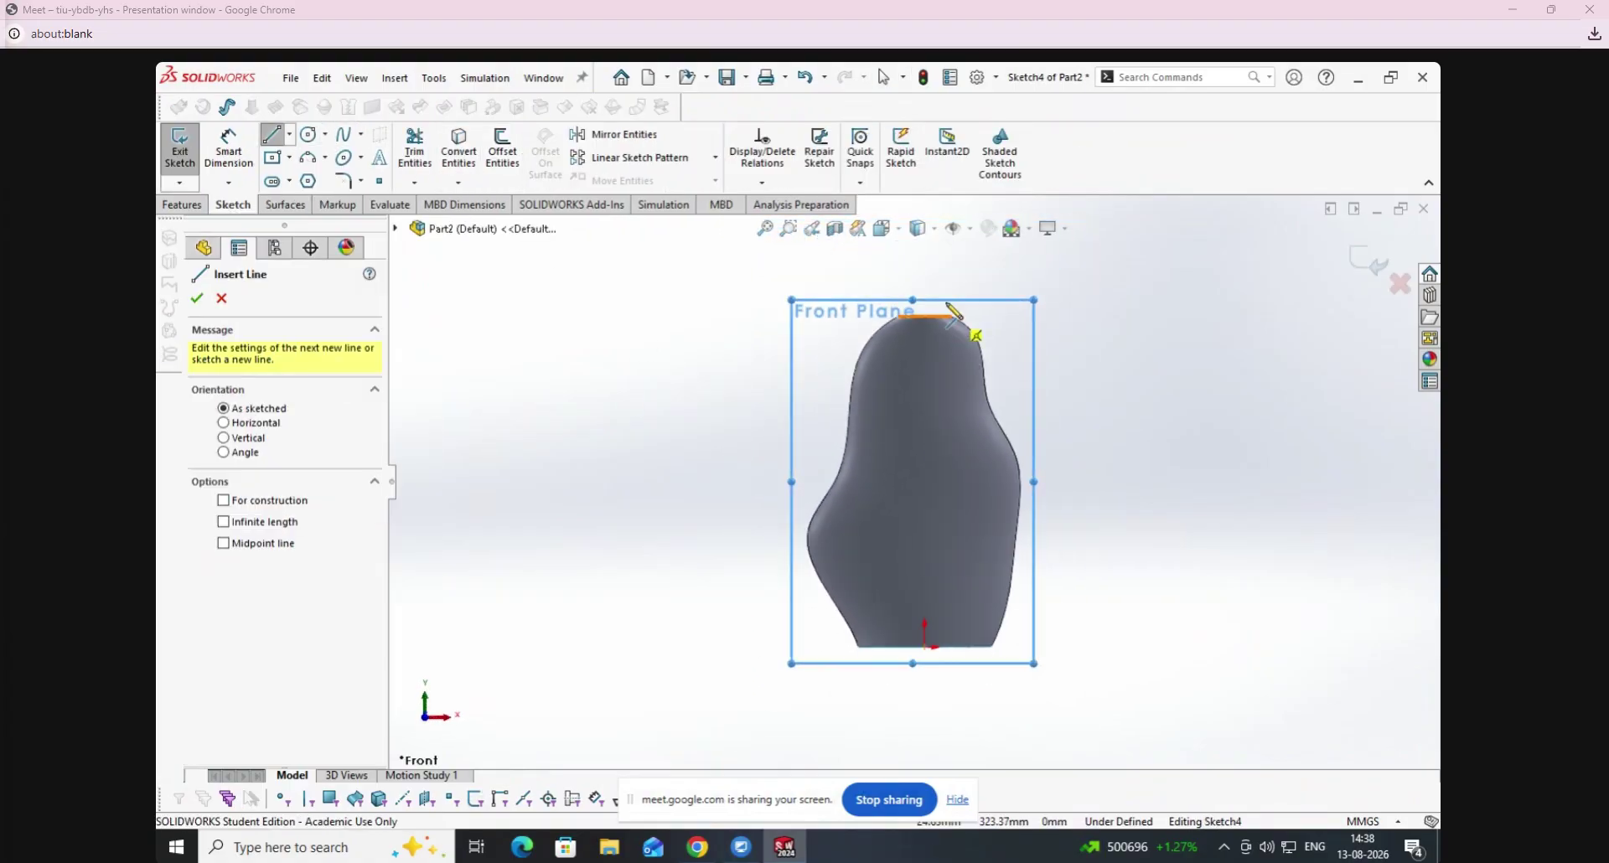
click(935, 278)
click(936, 684)
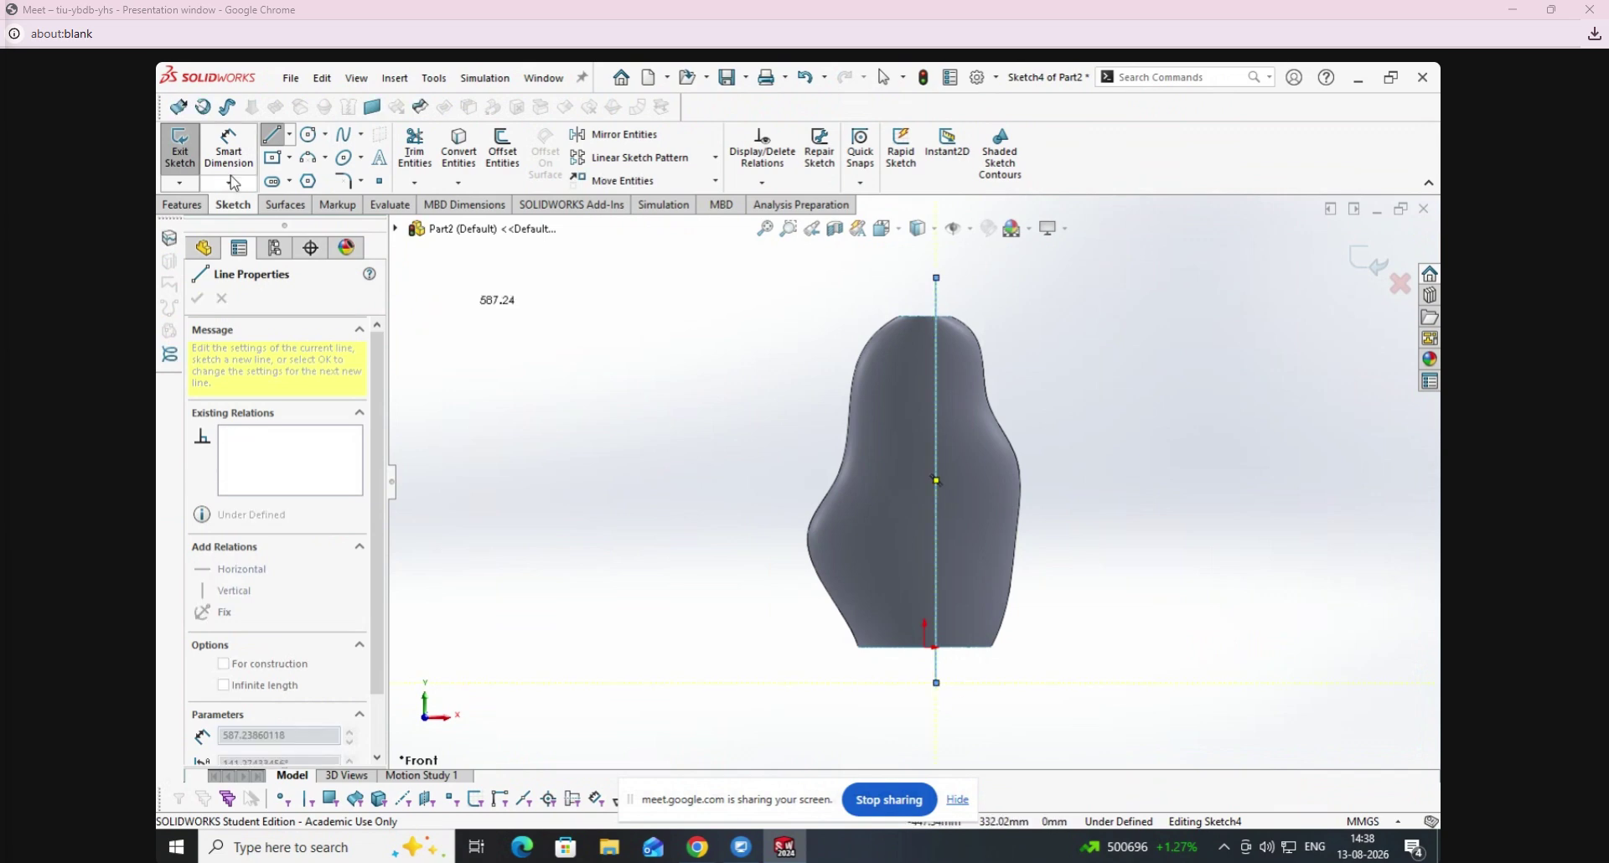
click(180, 151)
Split the lofted surface's face with a projection split line, using the vertical line sketch in both directions.
scroll(704, 367, up, 1)
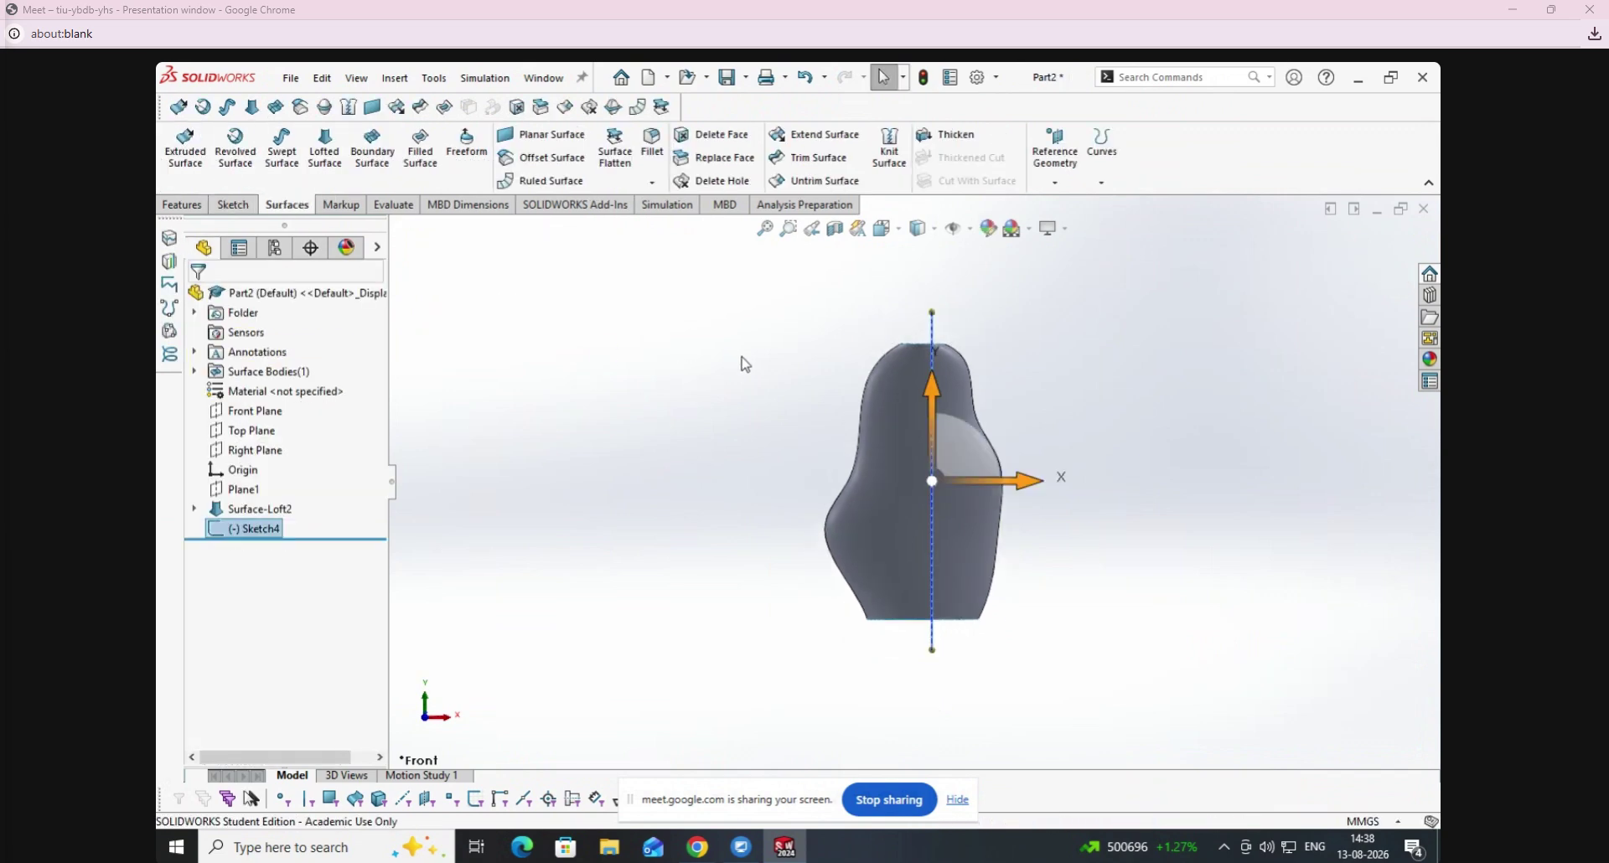
click(693, 398)
mouse_move(751, 385)
middle_down()
mouse_move(715, 478)
mouse_move(720, 461)
middle_up()
scroll(1060, 518, up, 3)
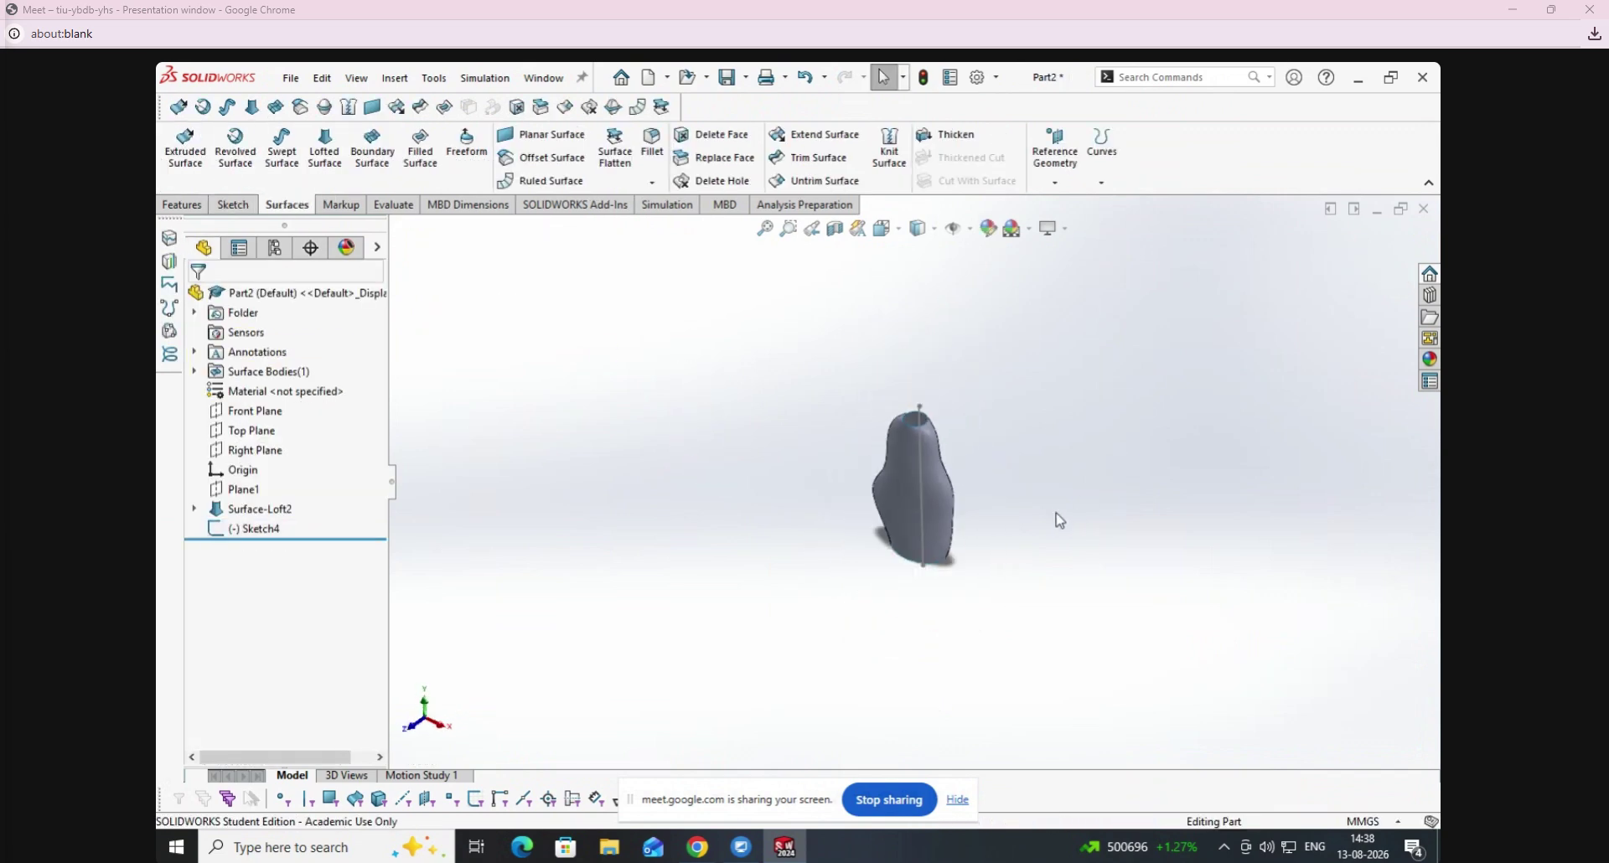
scroll(909, 540, down, 4)
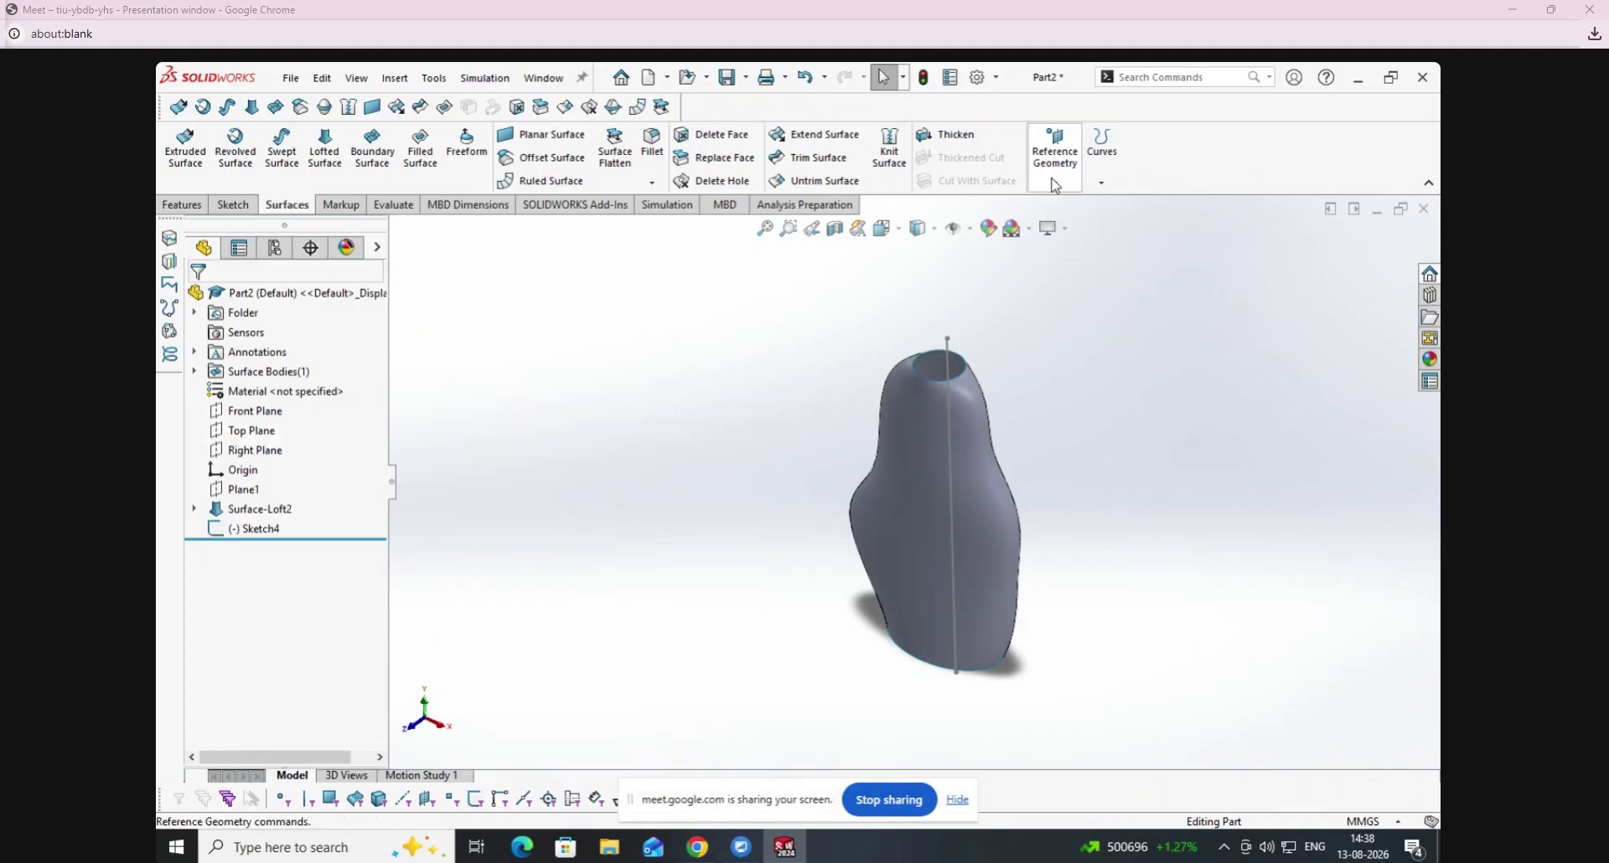
click(1101, 182)
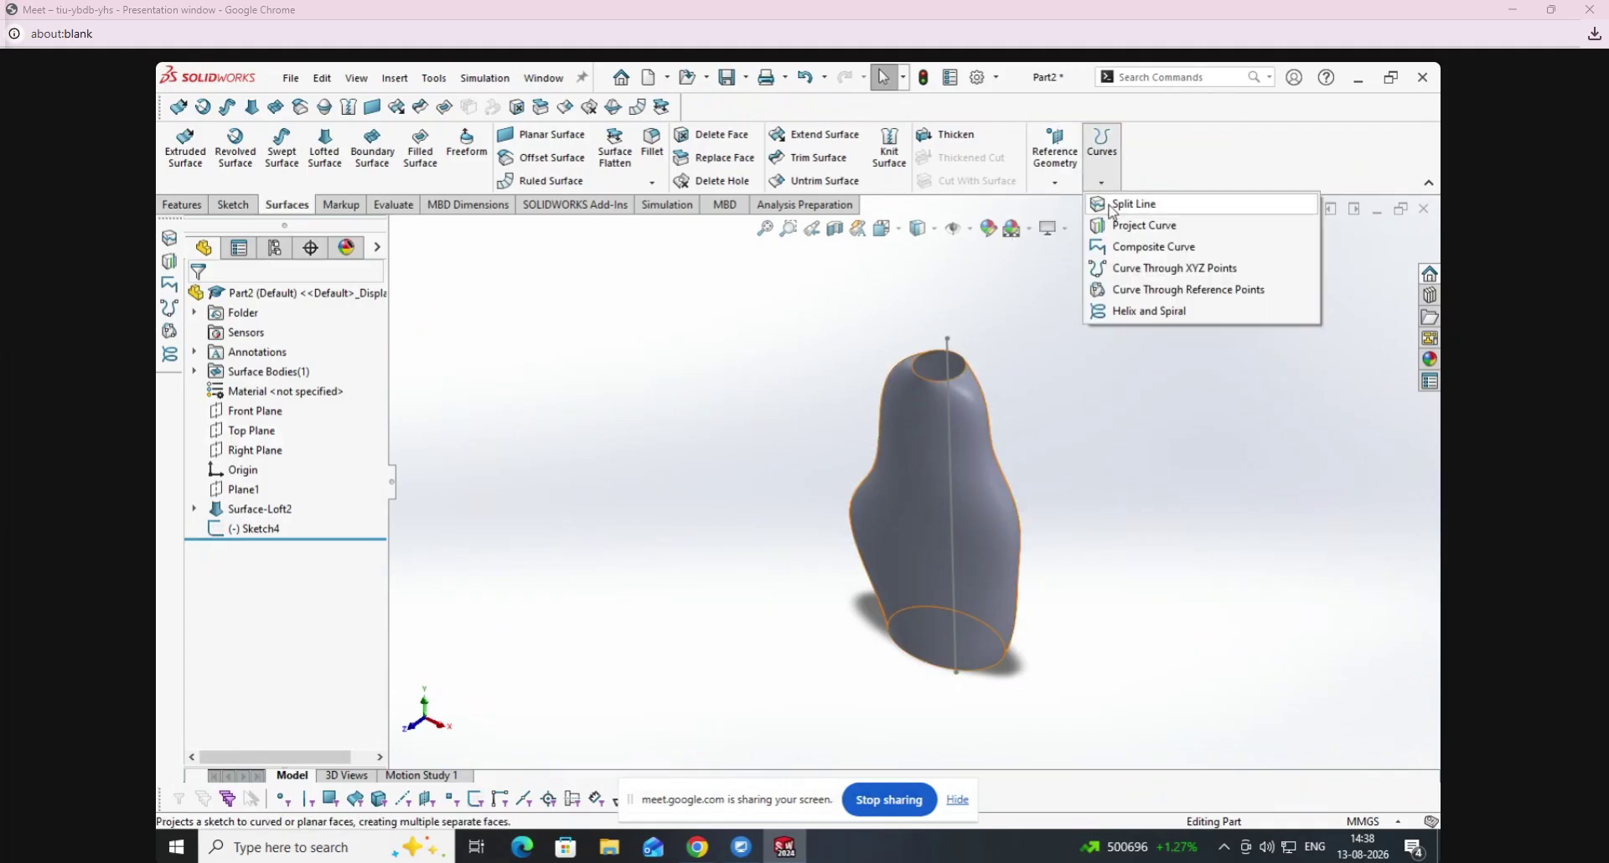
click(1112, 210)
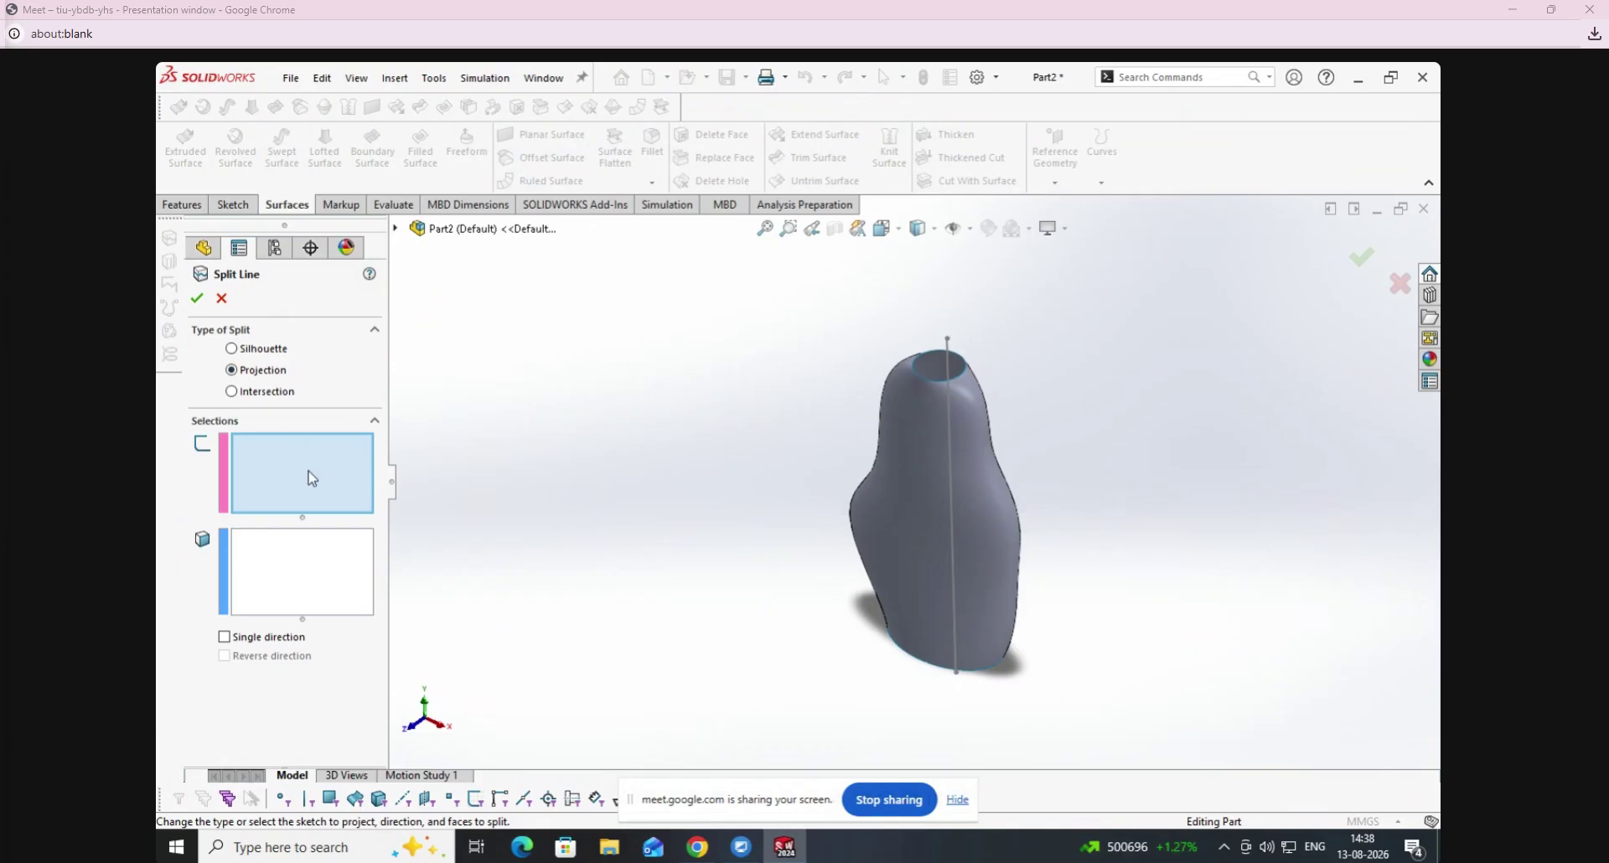
click(954, 535)
click(918, 508)
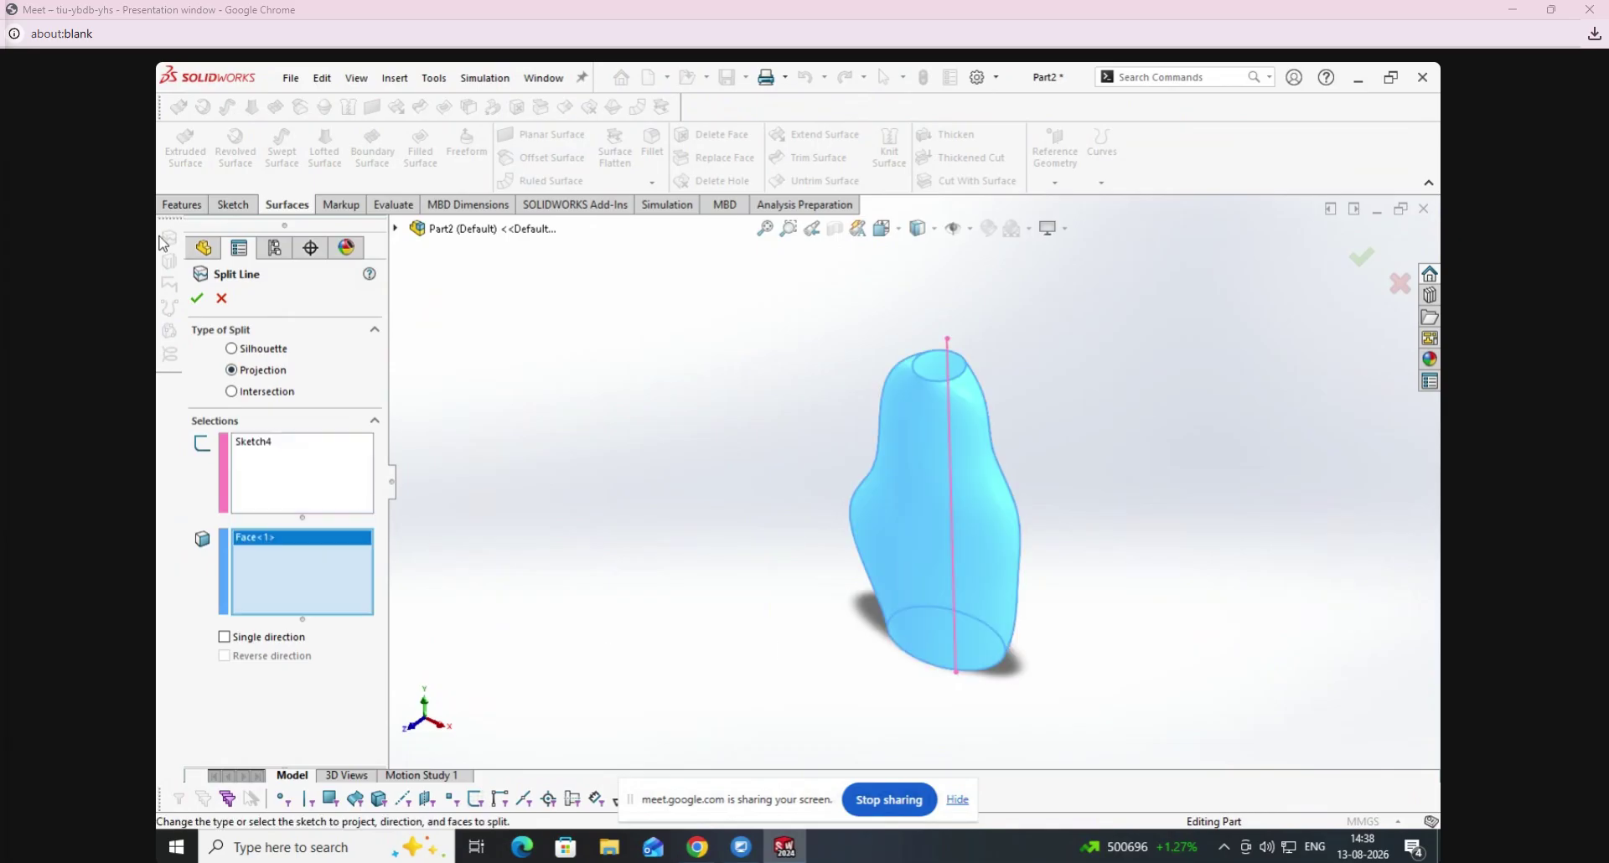
click(197, 299)
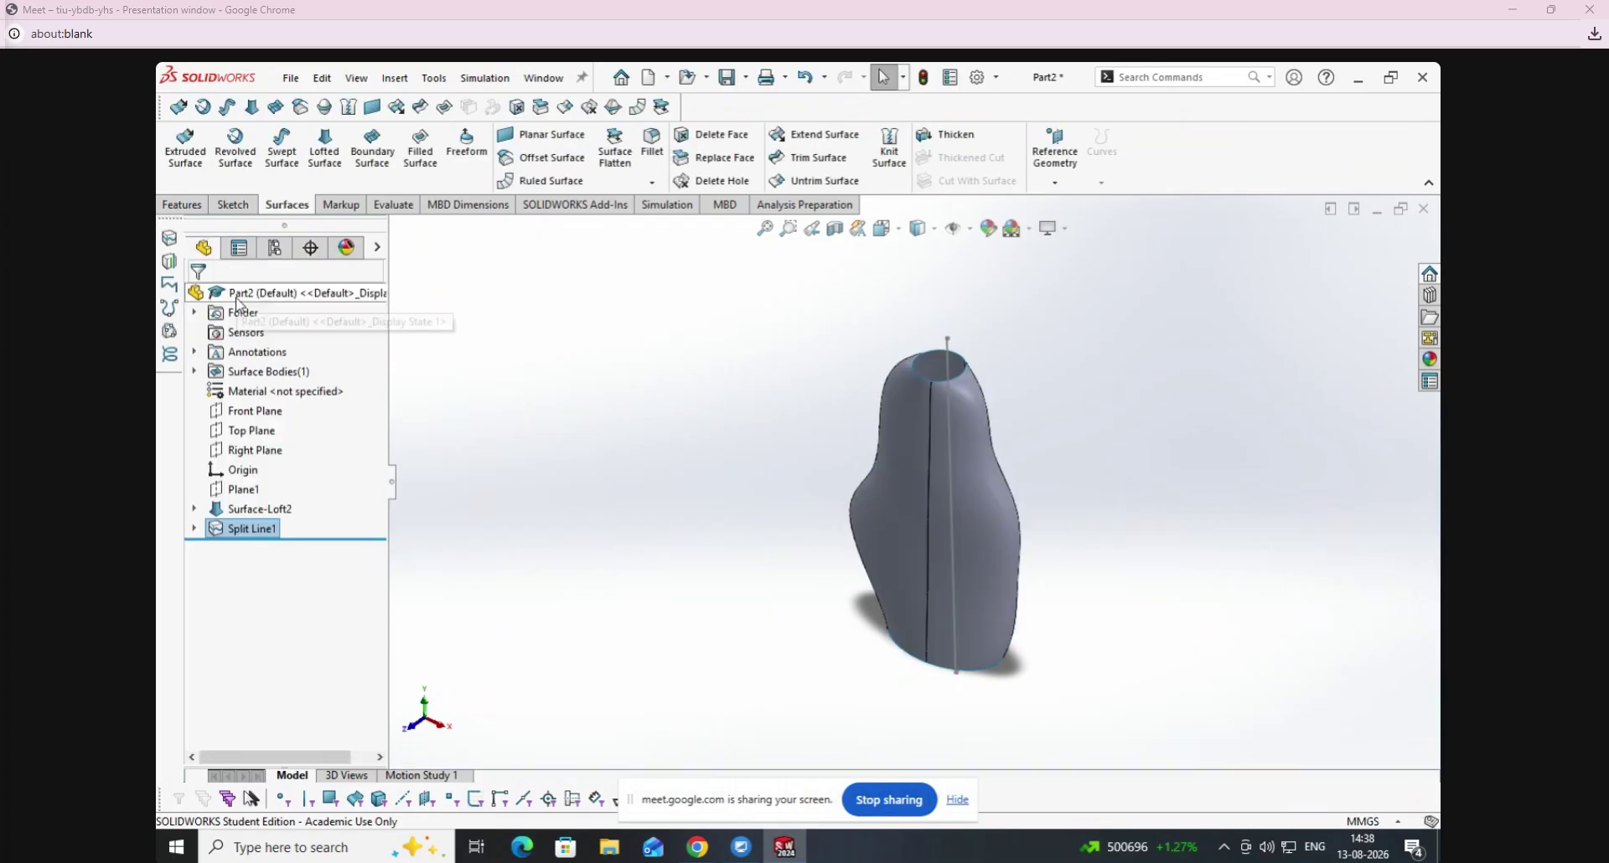
Delete the split line feature from the lofted surface, keeping the vertical line sketch.
middle_drag(704, 496, 897, 520)
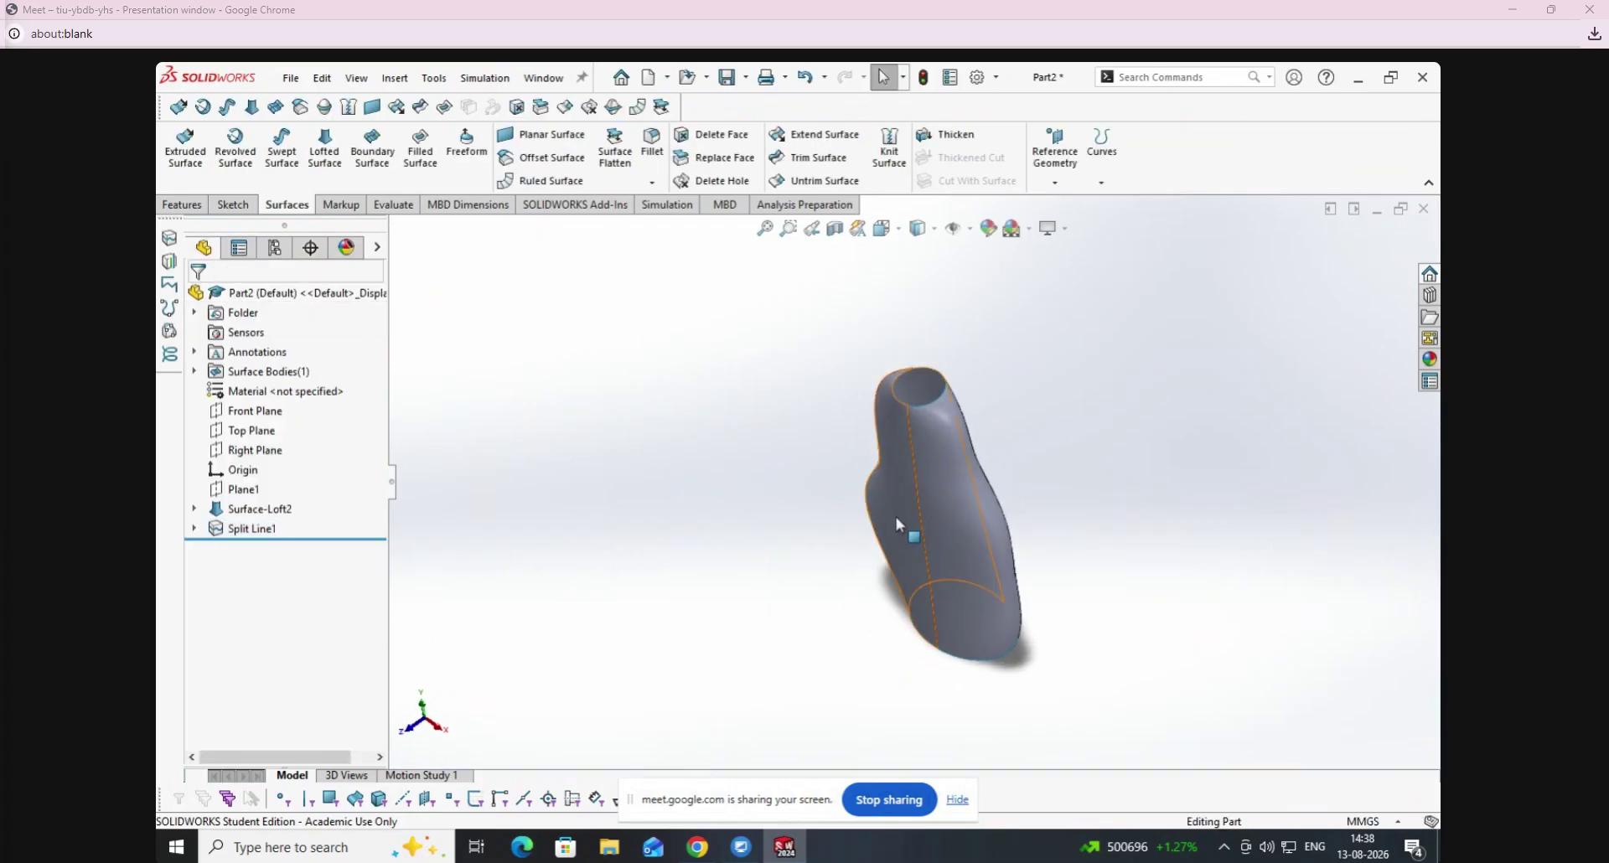
scroll(897, 516, down, 5)
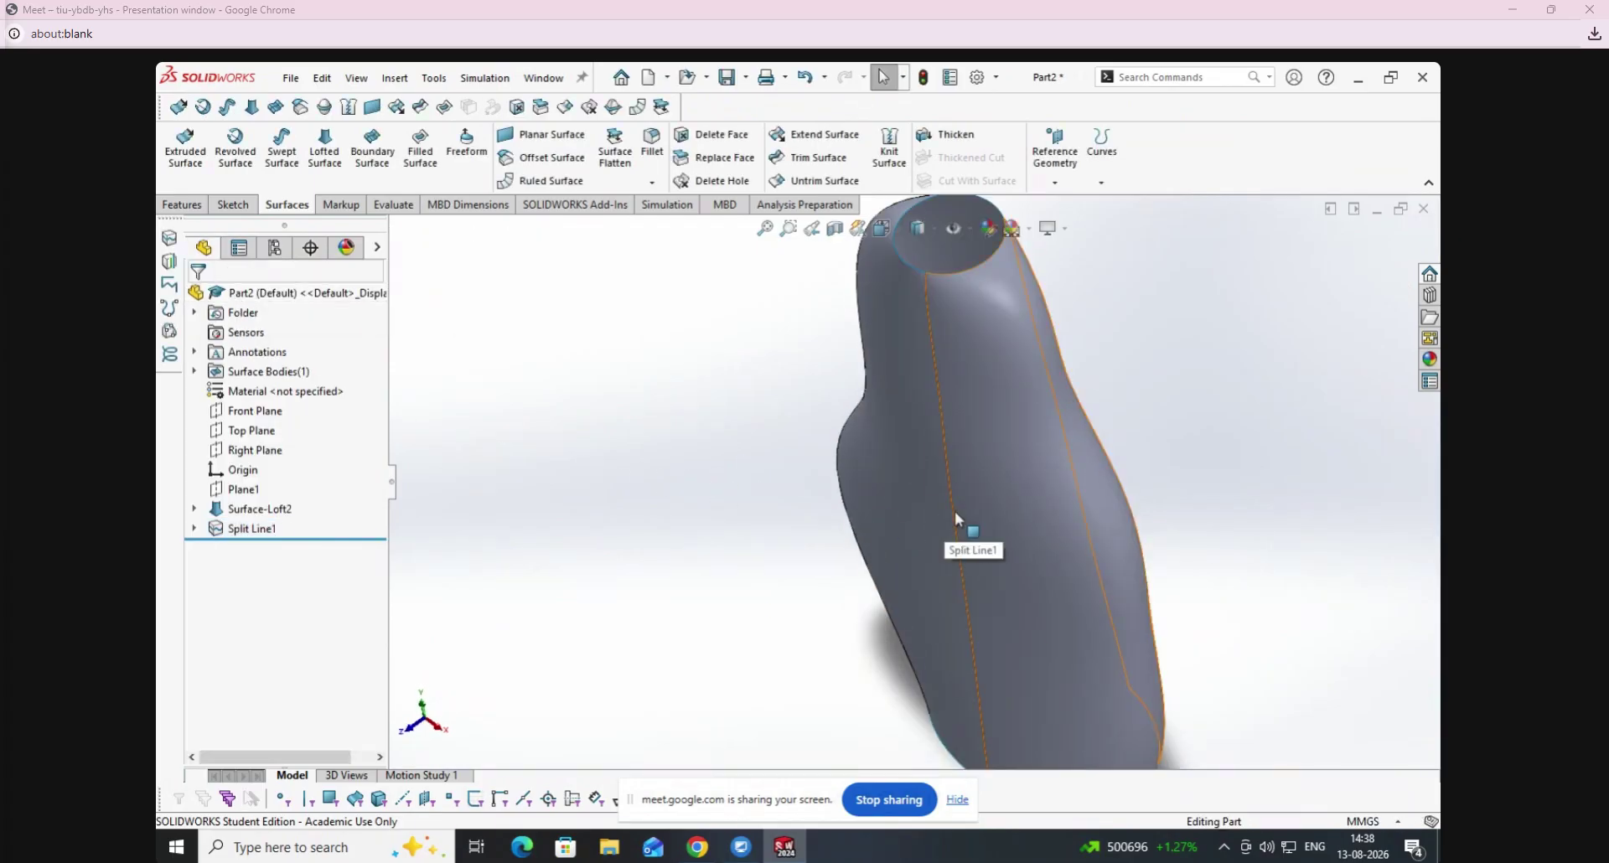
right_click(254, 530)
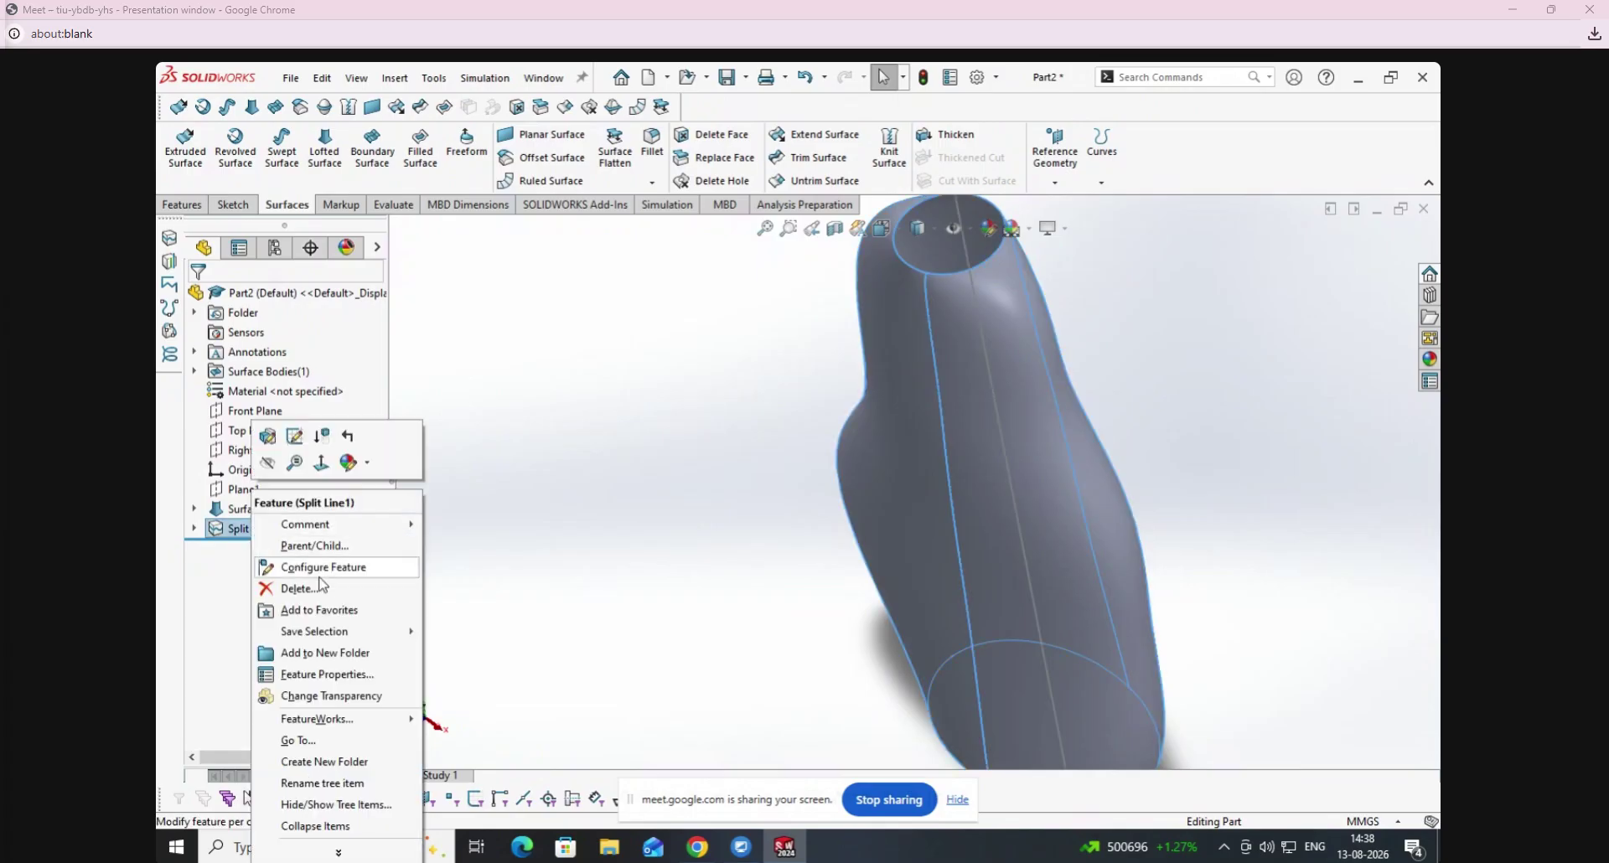
click(285, 585)
click(903, 367)
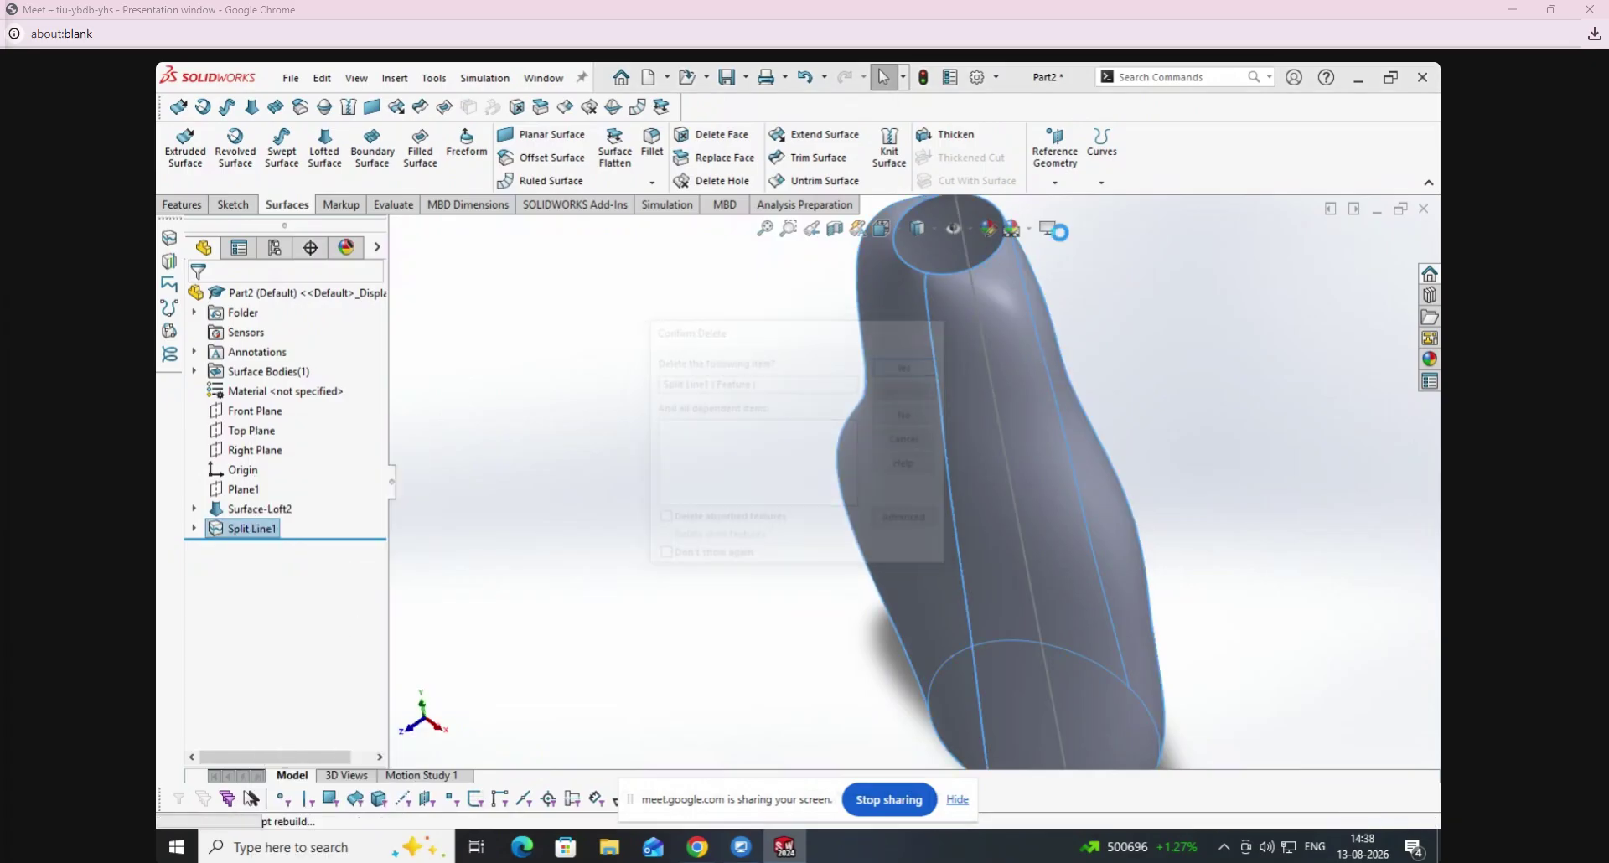
Recreate the projection split line on the lofted surface's face from the vertical line sketch, leaving single direction off.
click(1101, 143)
click(1123, 205)
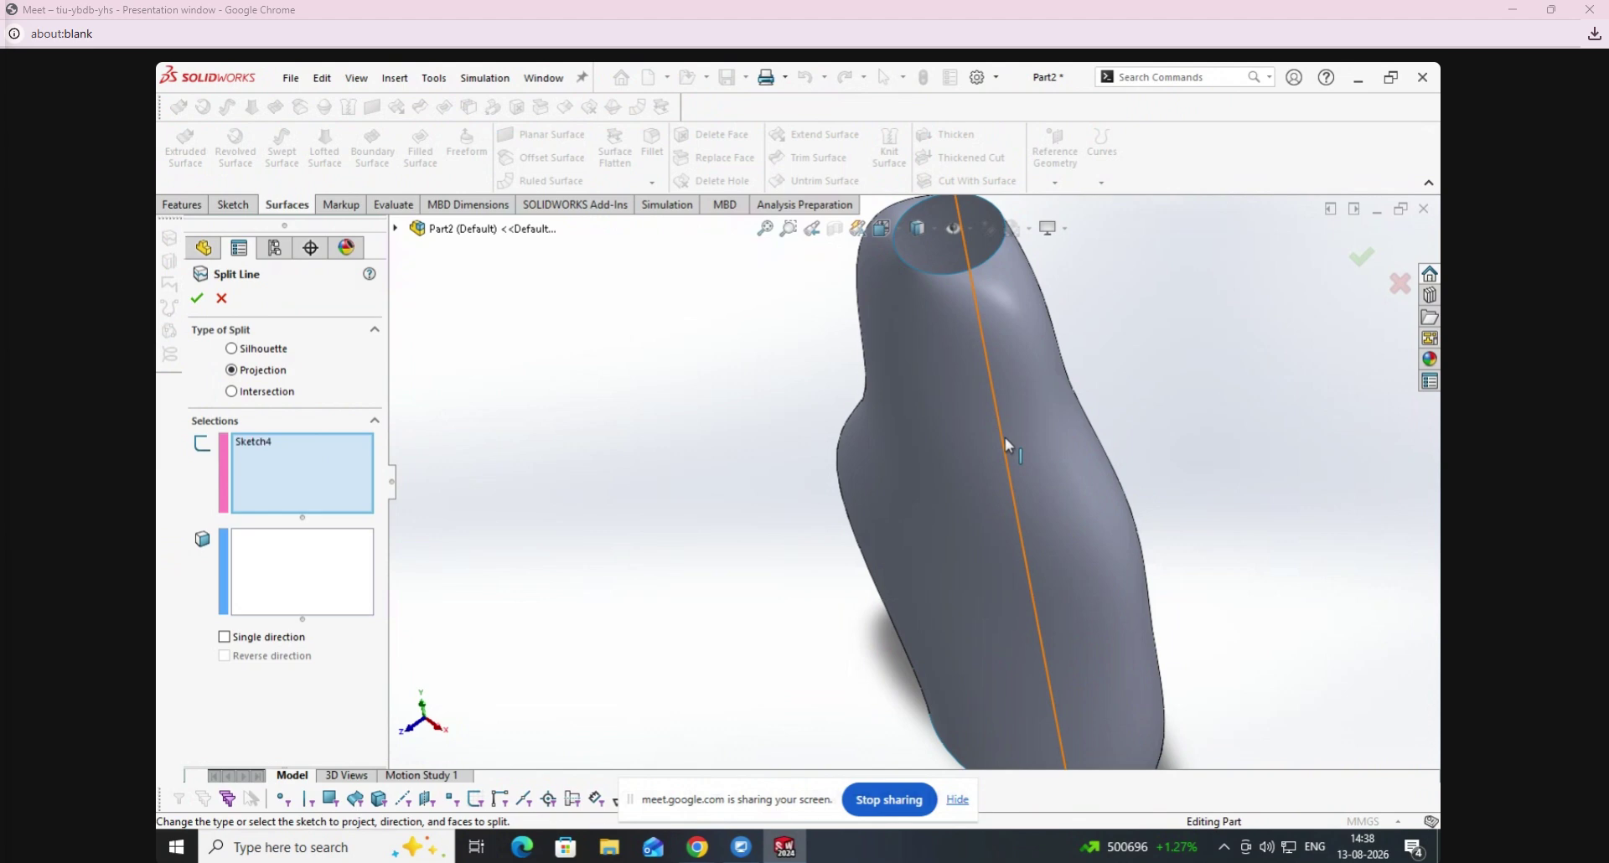
click(888, 573)
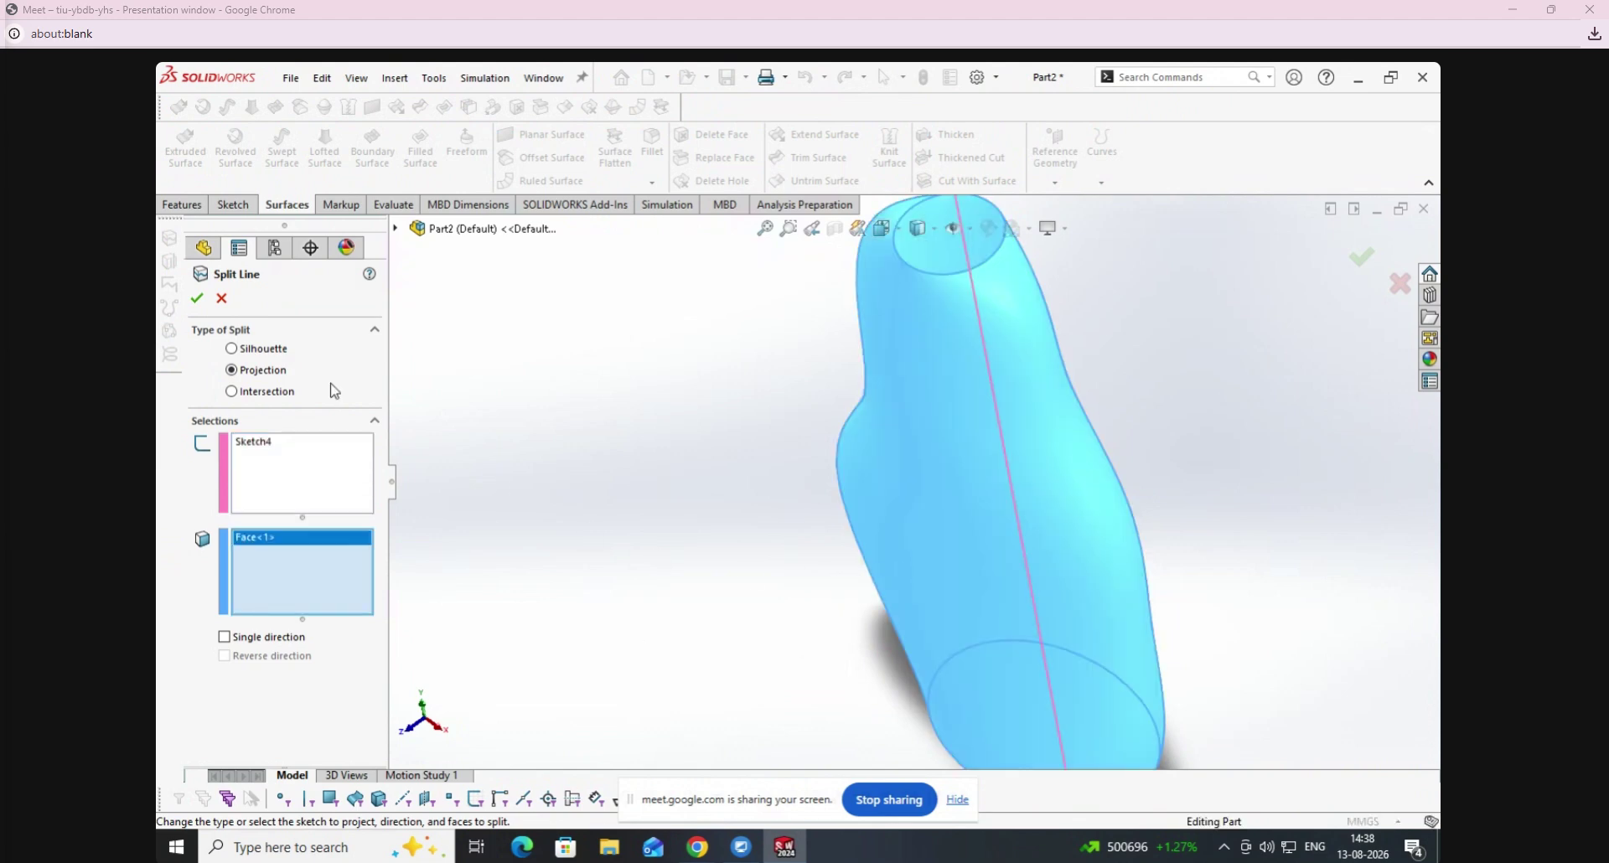
click(197, 298)
Flatten the left face of the split lofted surface, using the split line edge as the edge to flatten from.
middle_drag(693, 406, 909, 498)
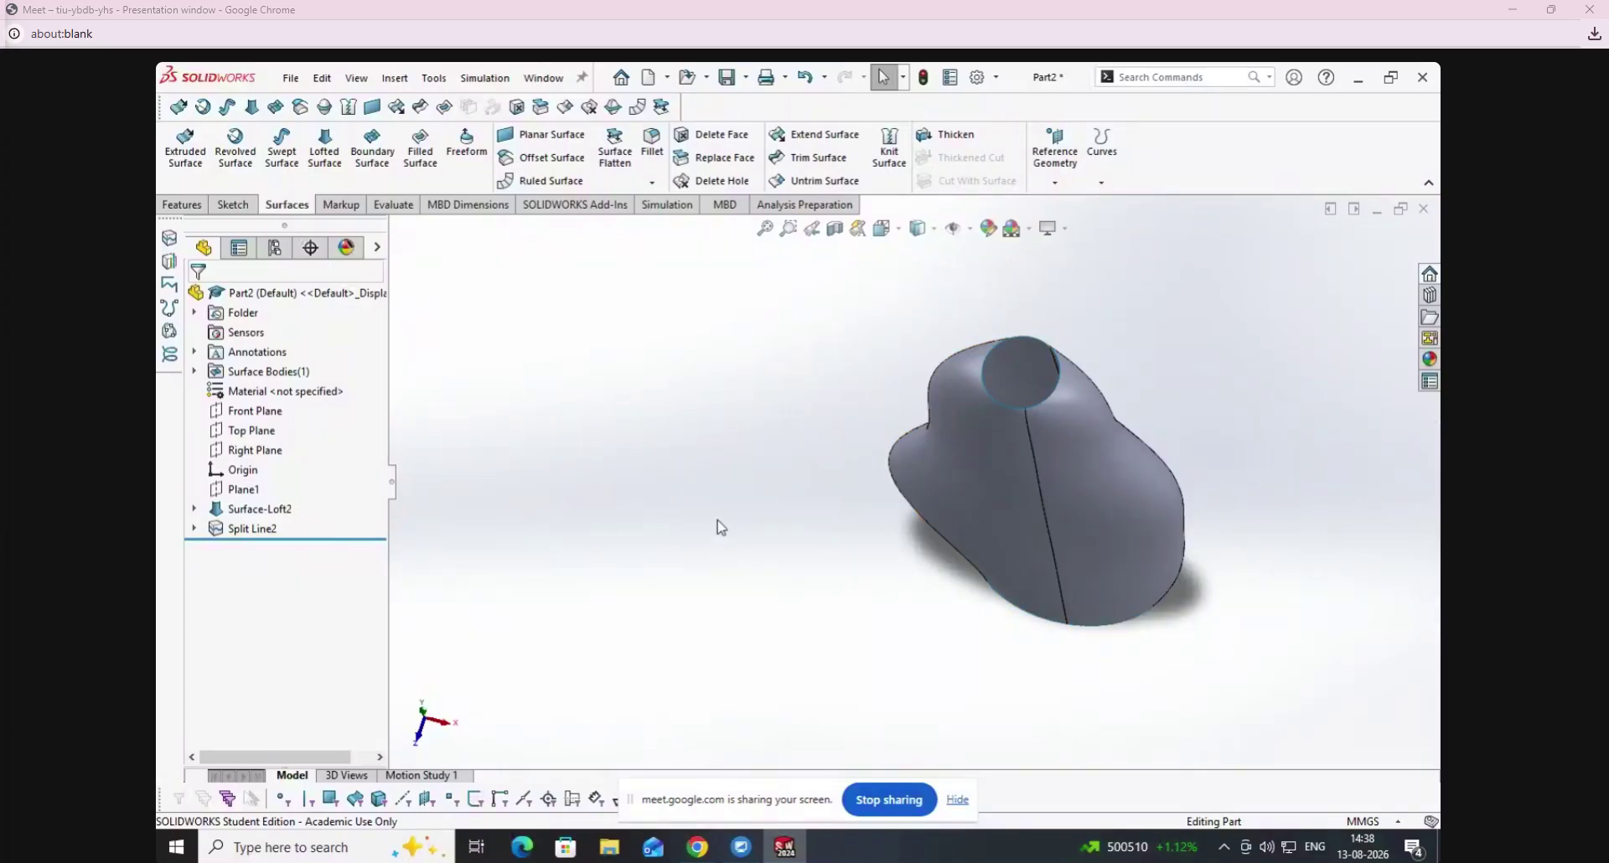
click(621, 156)
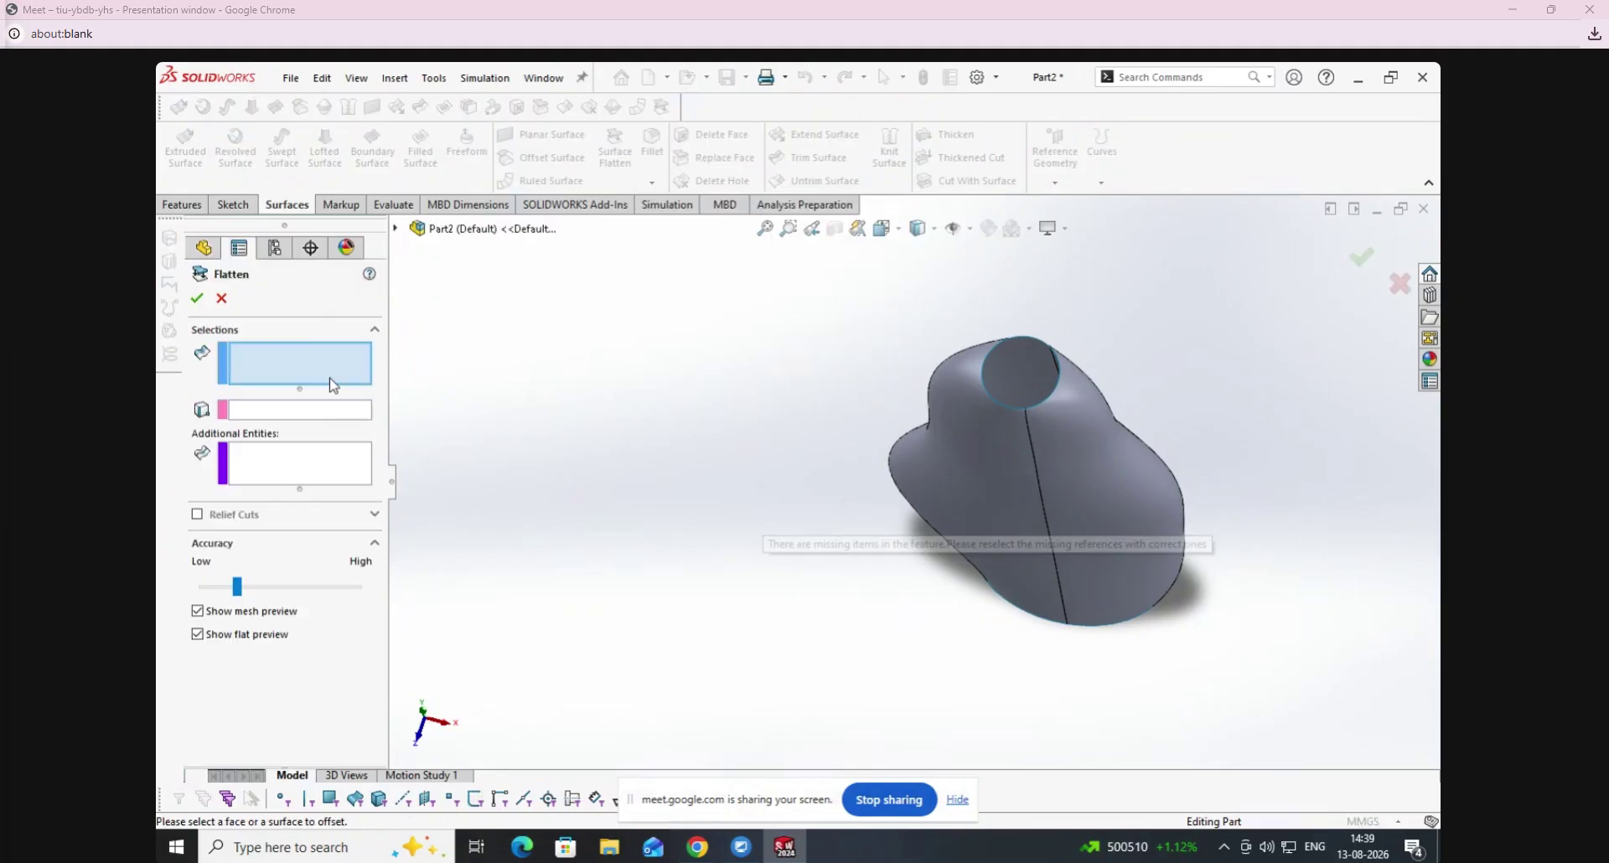
click(985, 434)
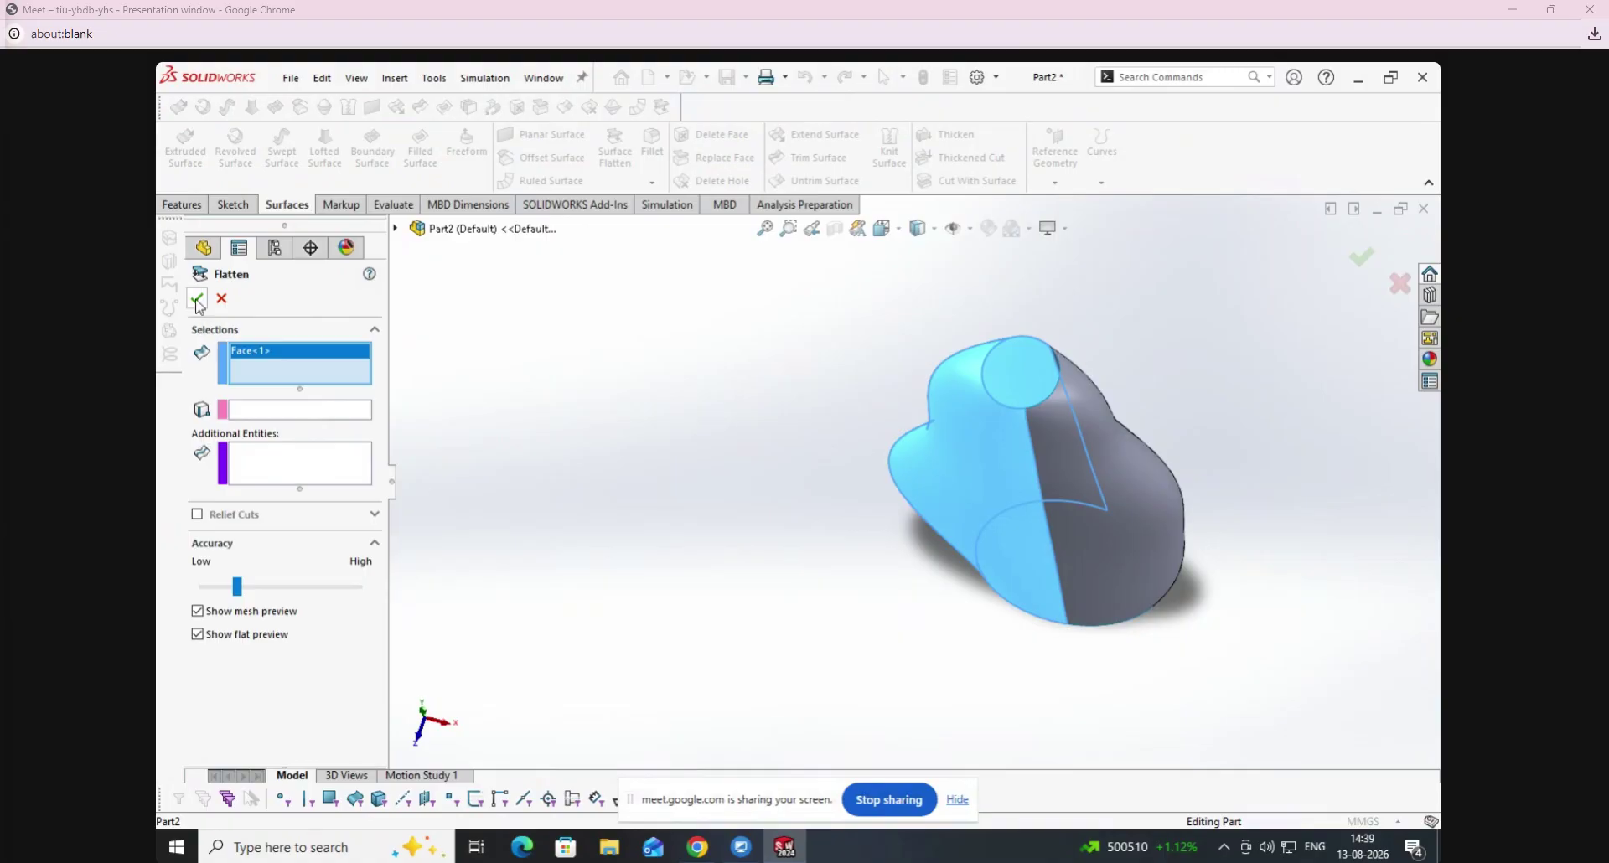
click(197, 299)
click(311, 411)
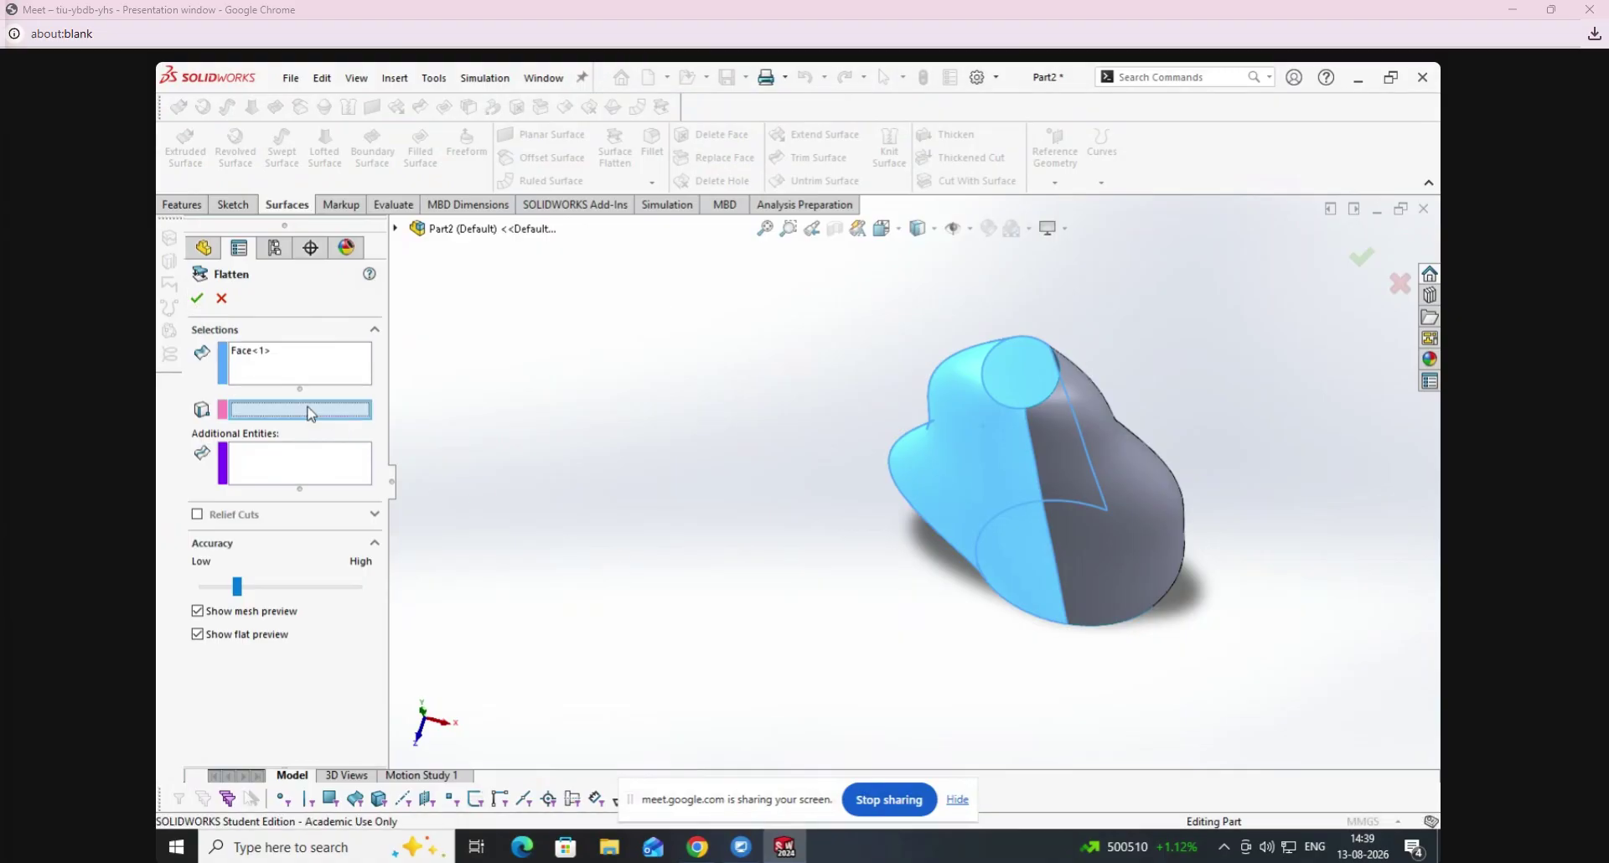
click(1059, 568)
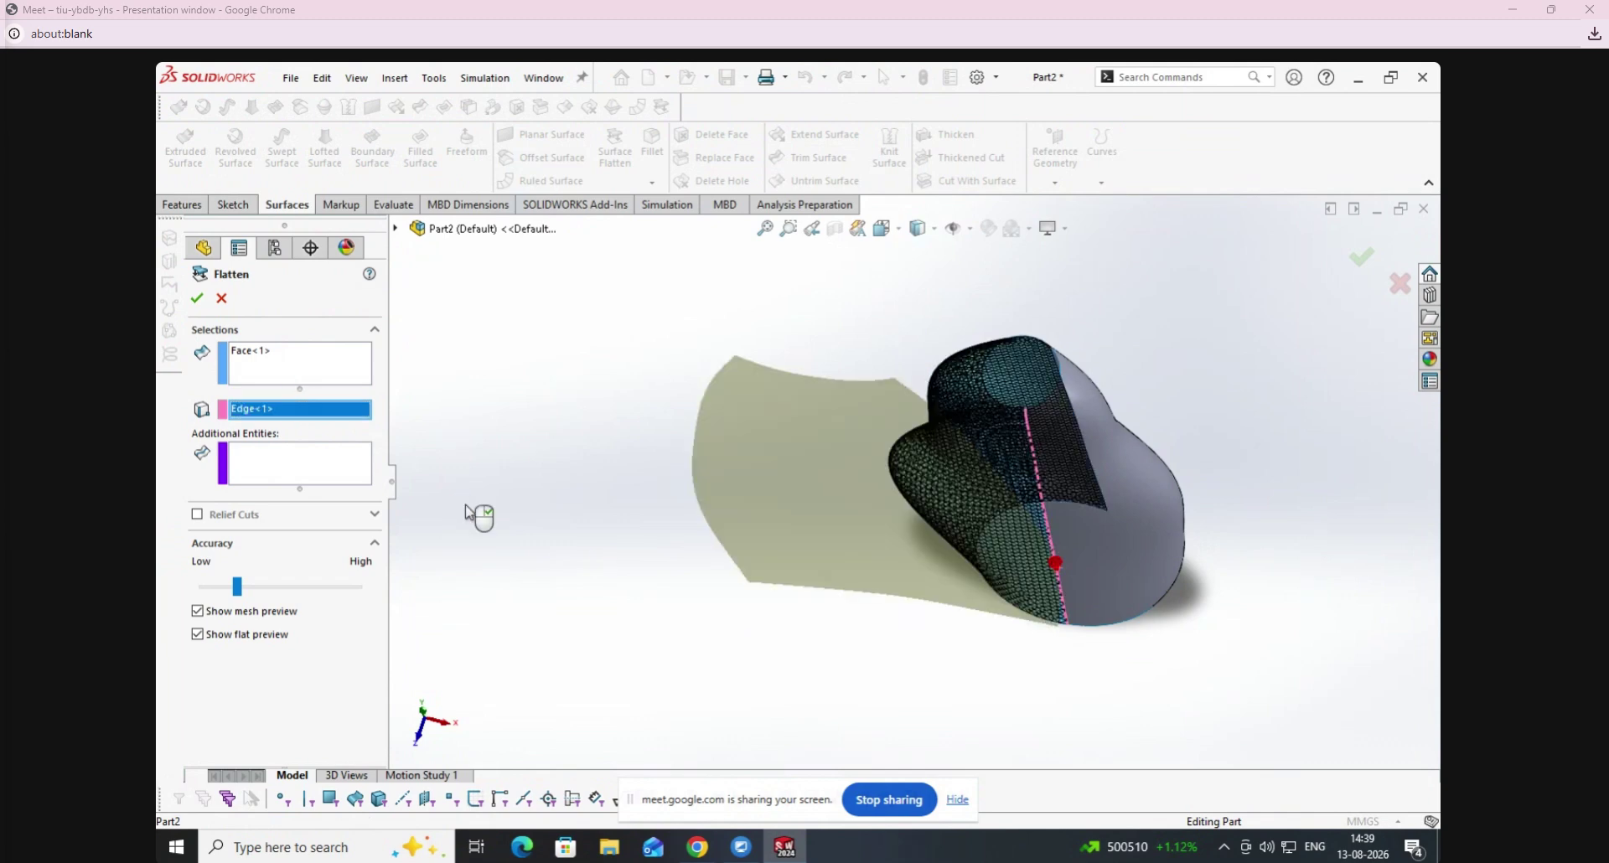
click(197, 299)
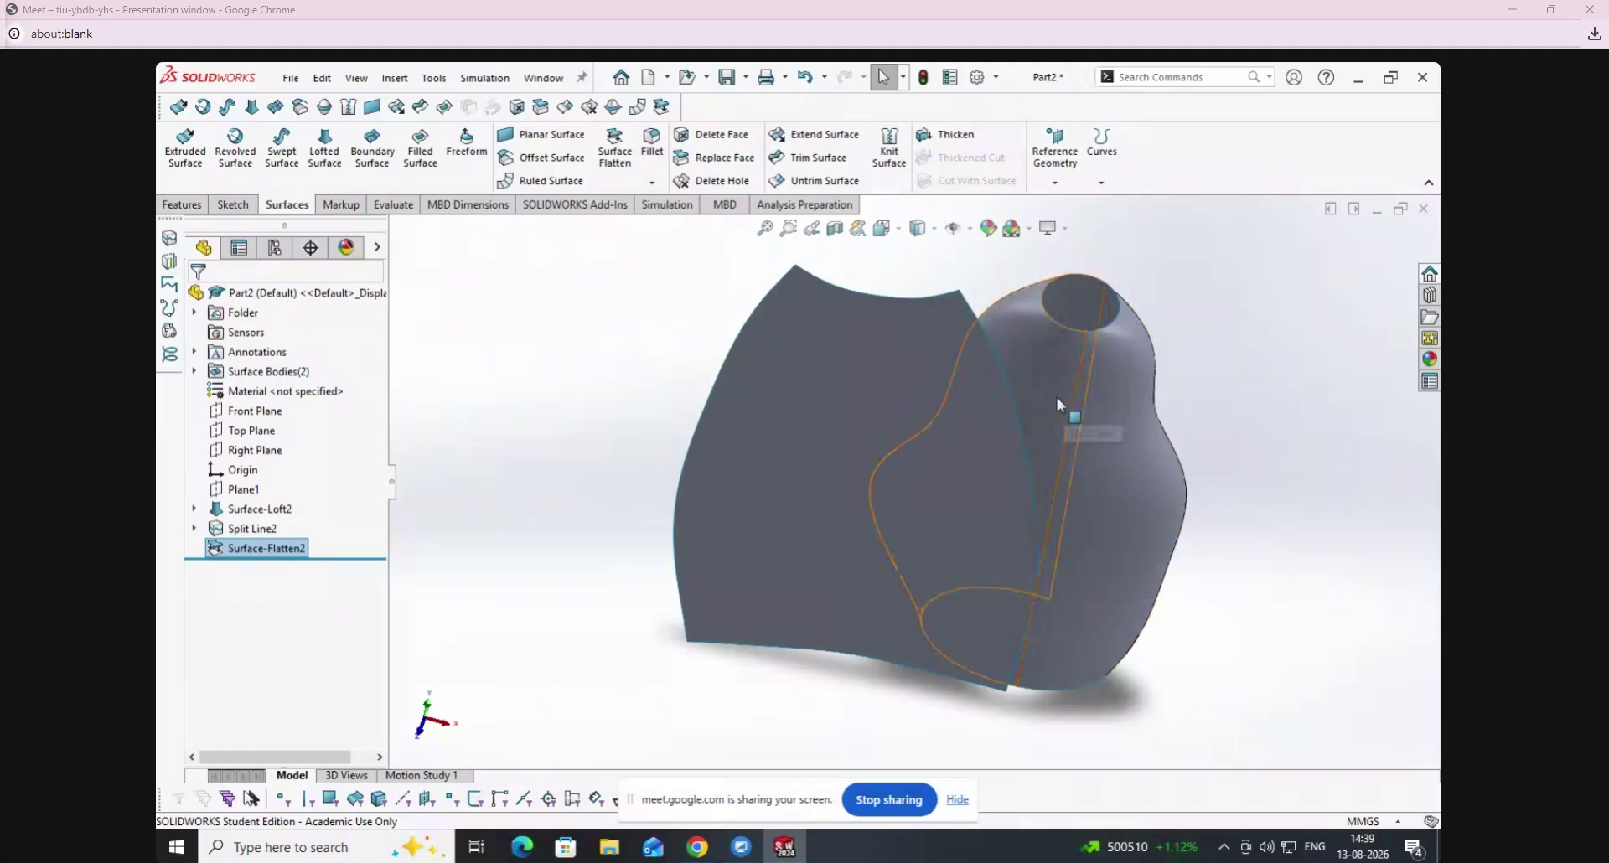
click(1064, 418)
click(862, 489)
click(603, 511)
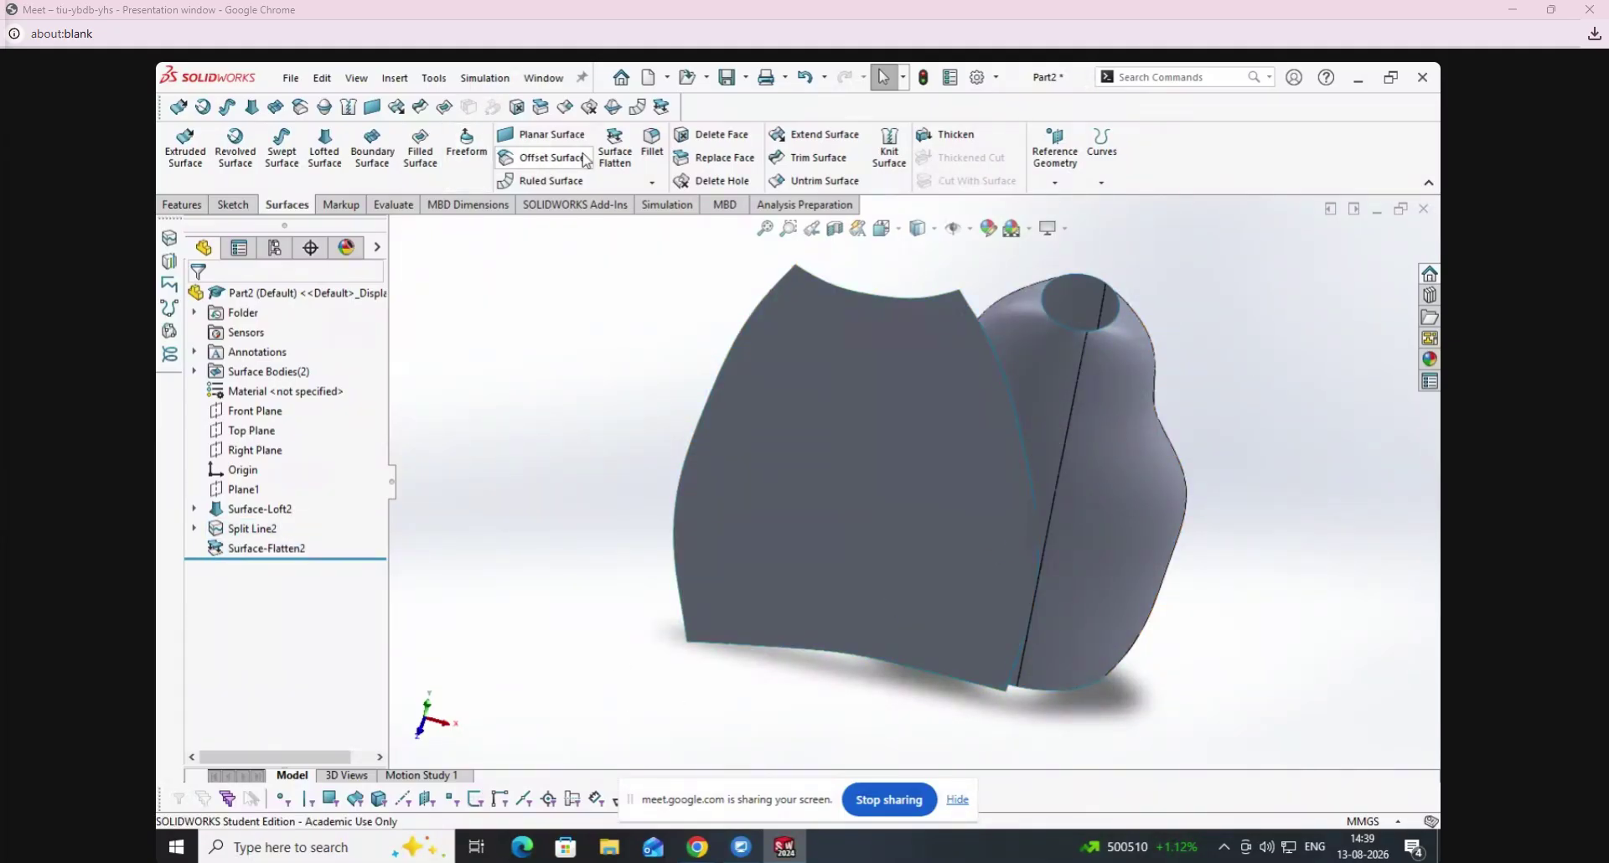
Move the flattened surface body about 175 mm along the X axis, away from the lofted surface, without copying it.
click(395, 78)
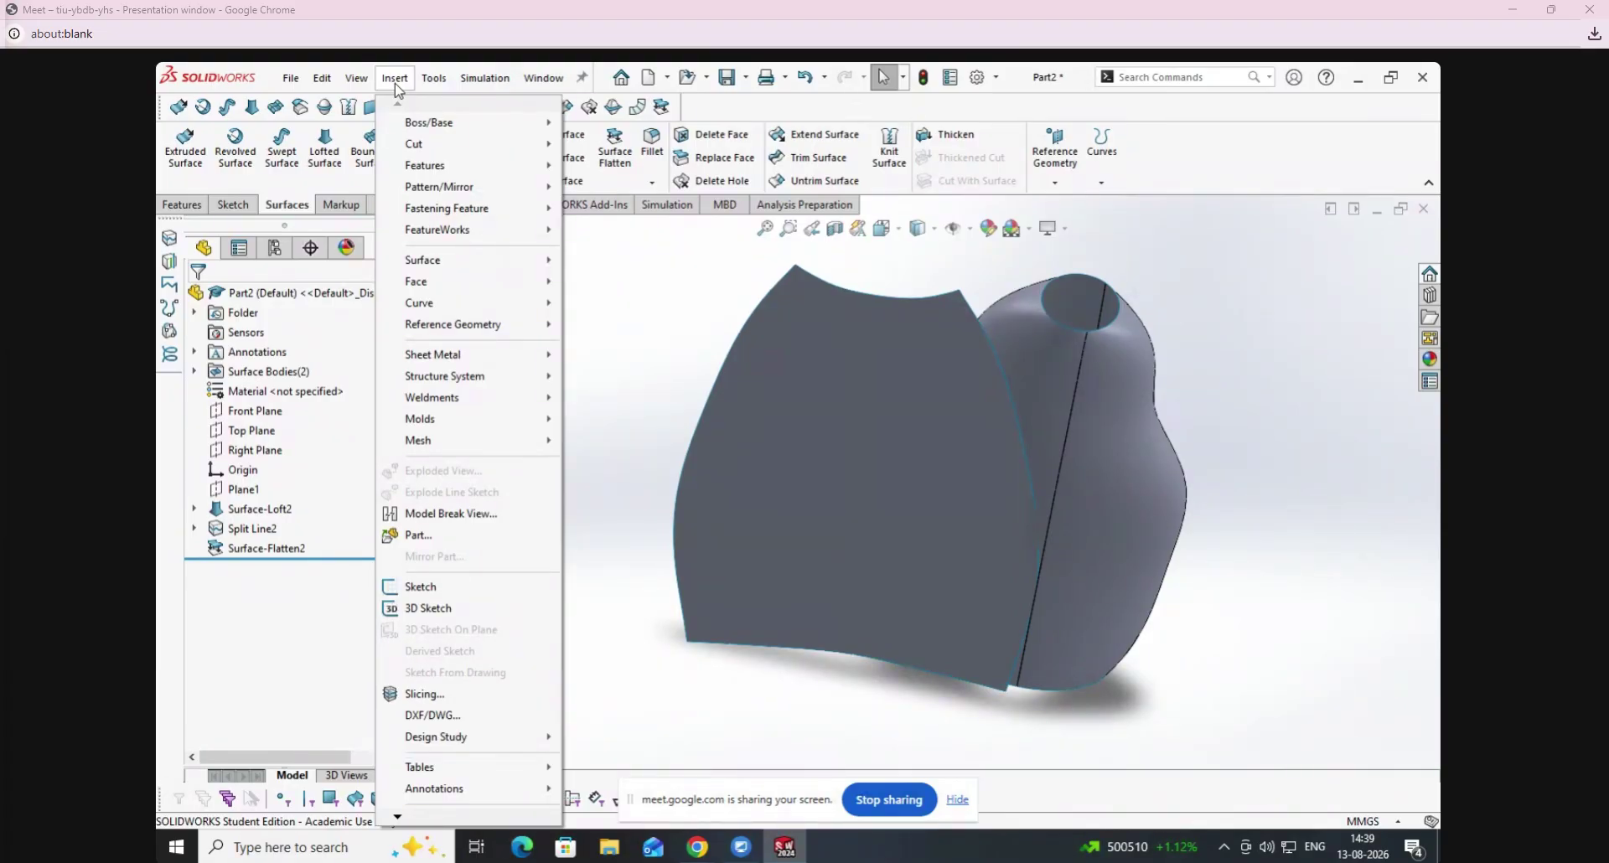
mouse_move(429, 165)
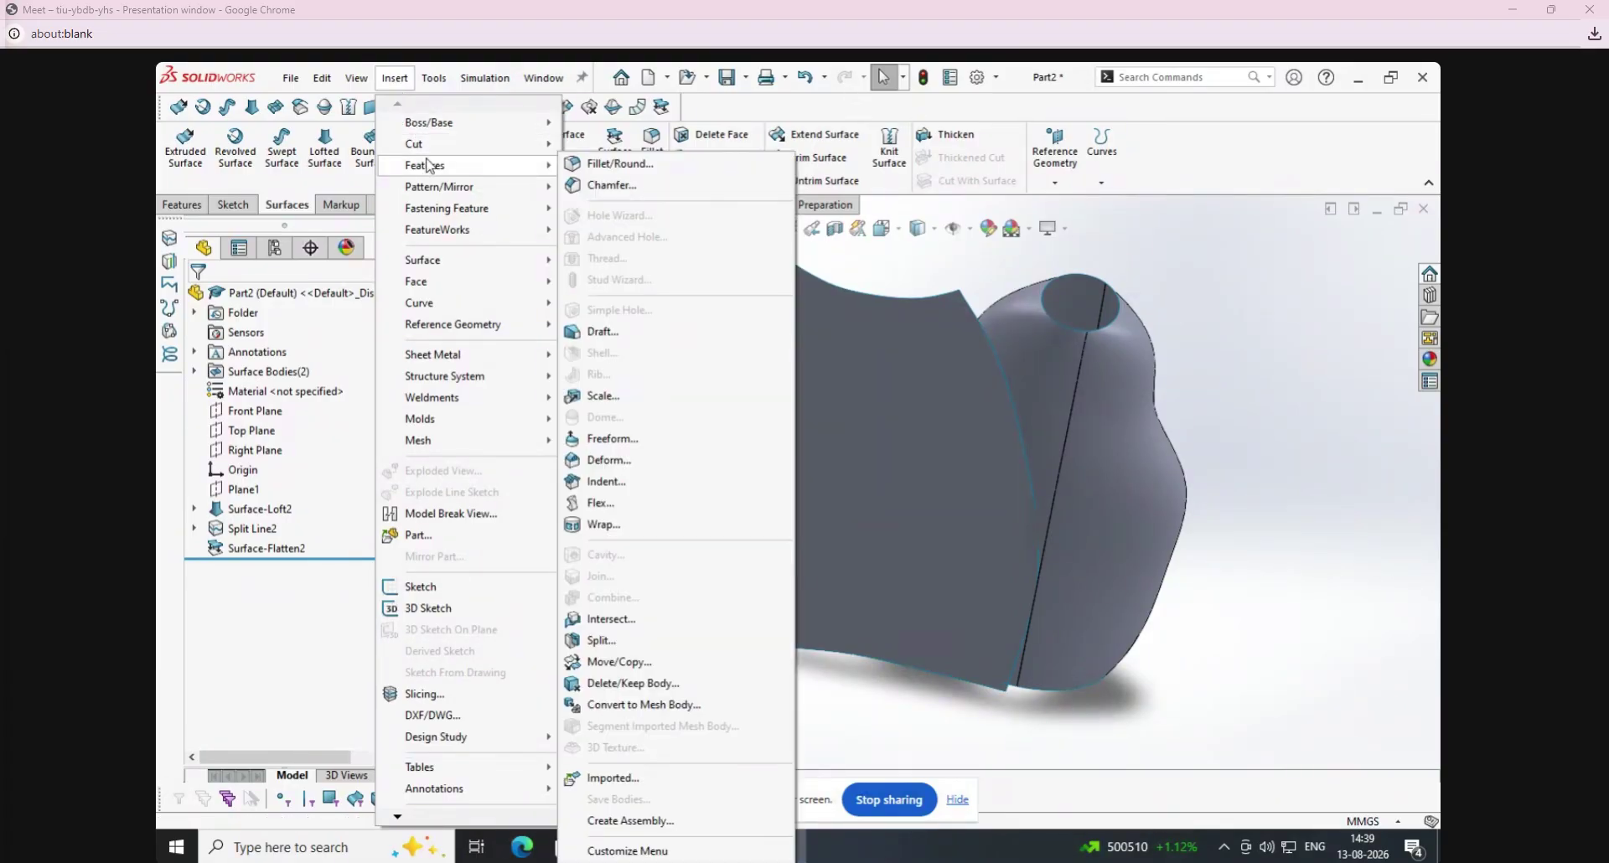
click(668, 671)
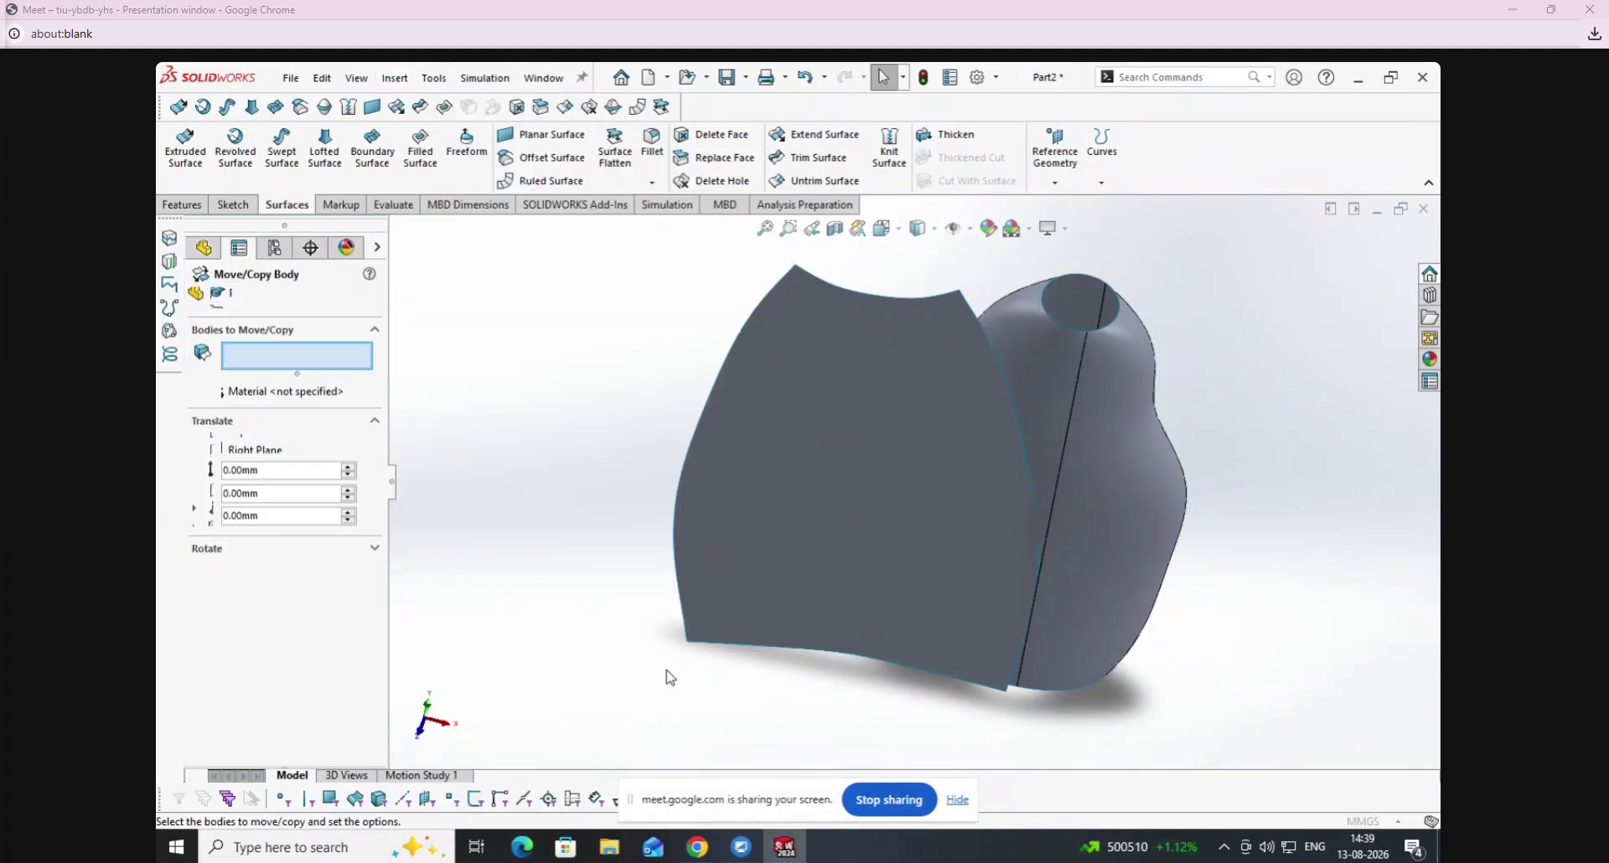
click(825, 390)
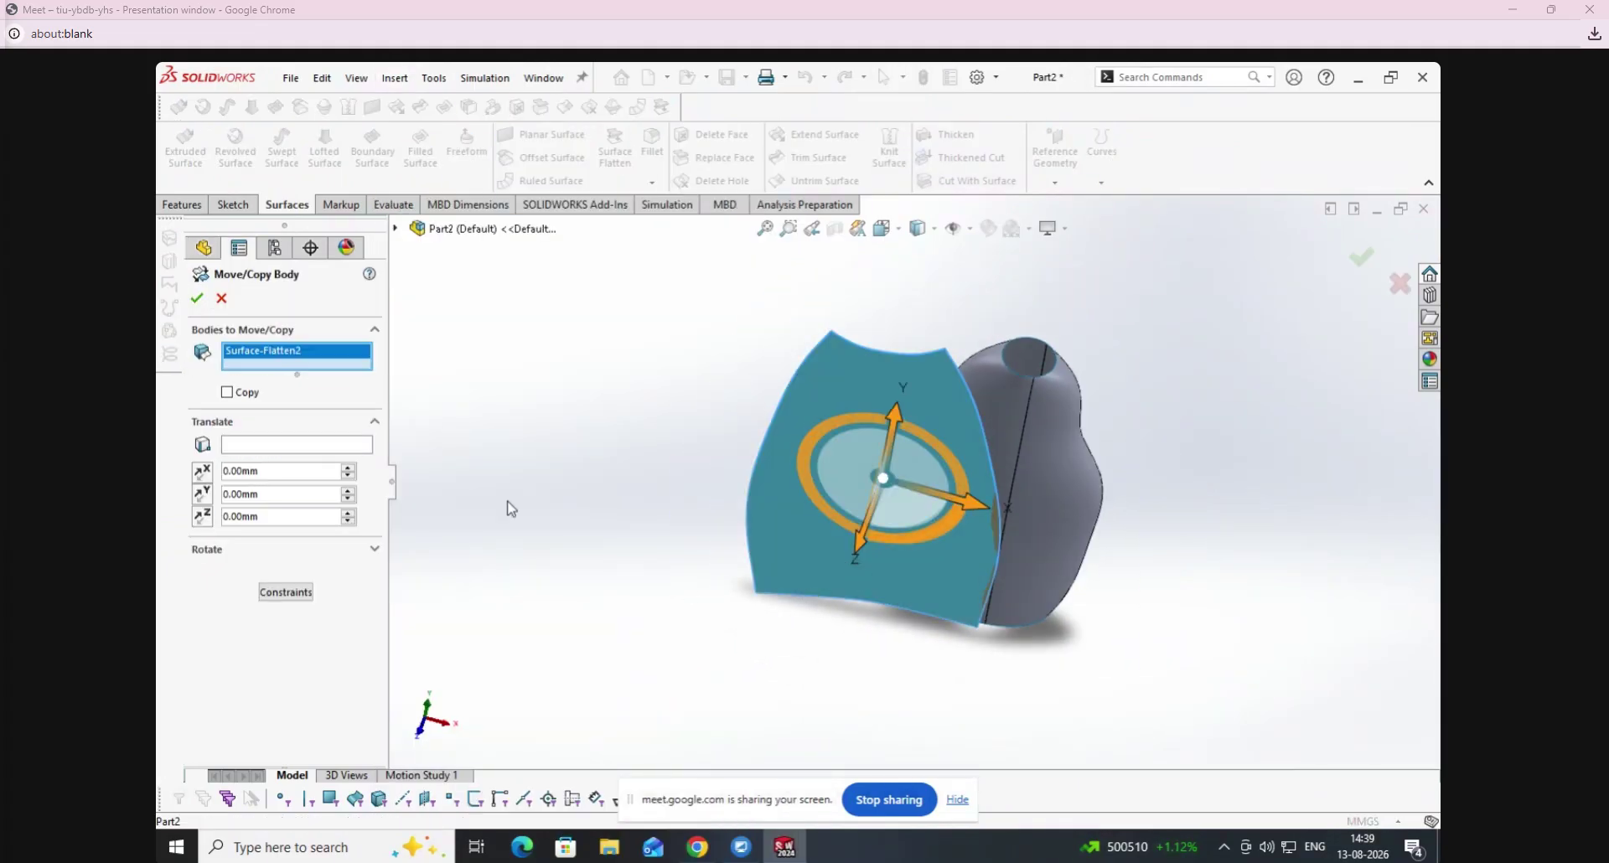
drag(979, 510, 488, 307)
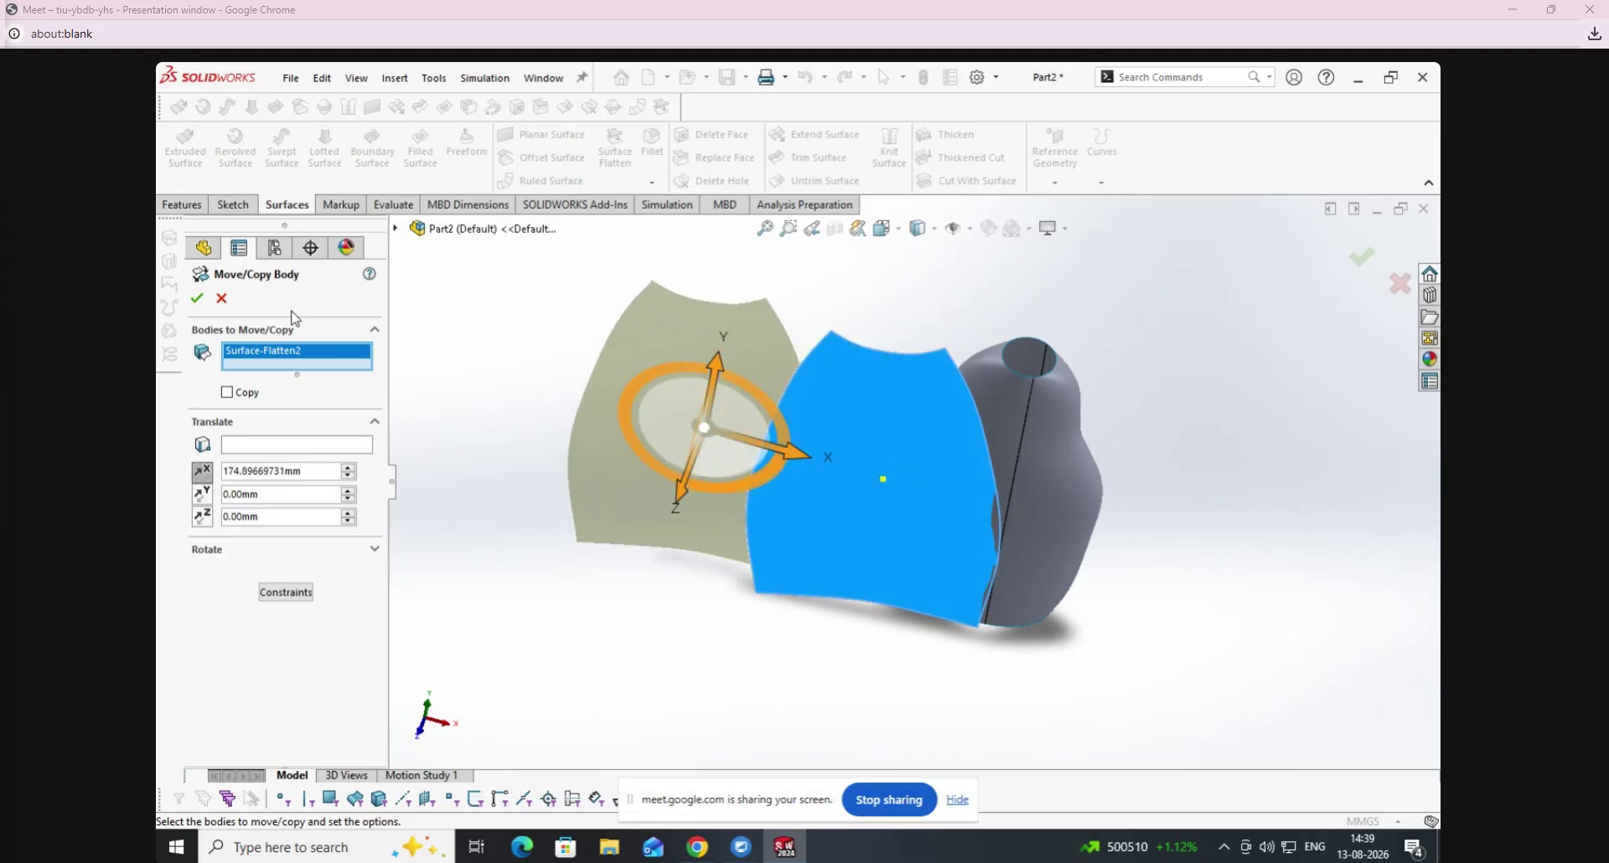
click(195, 299)
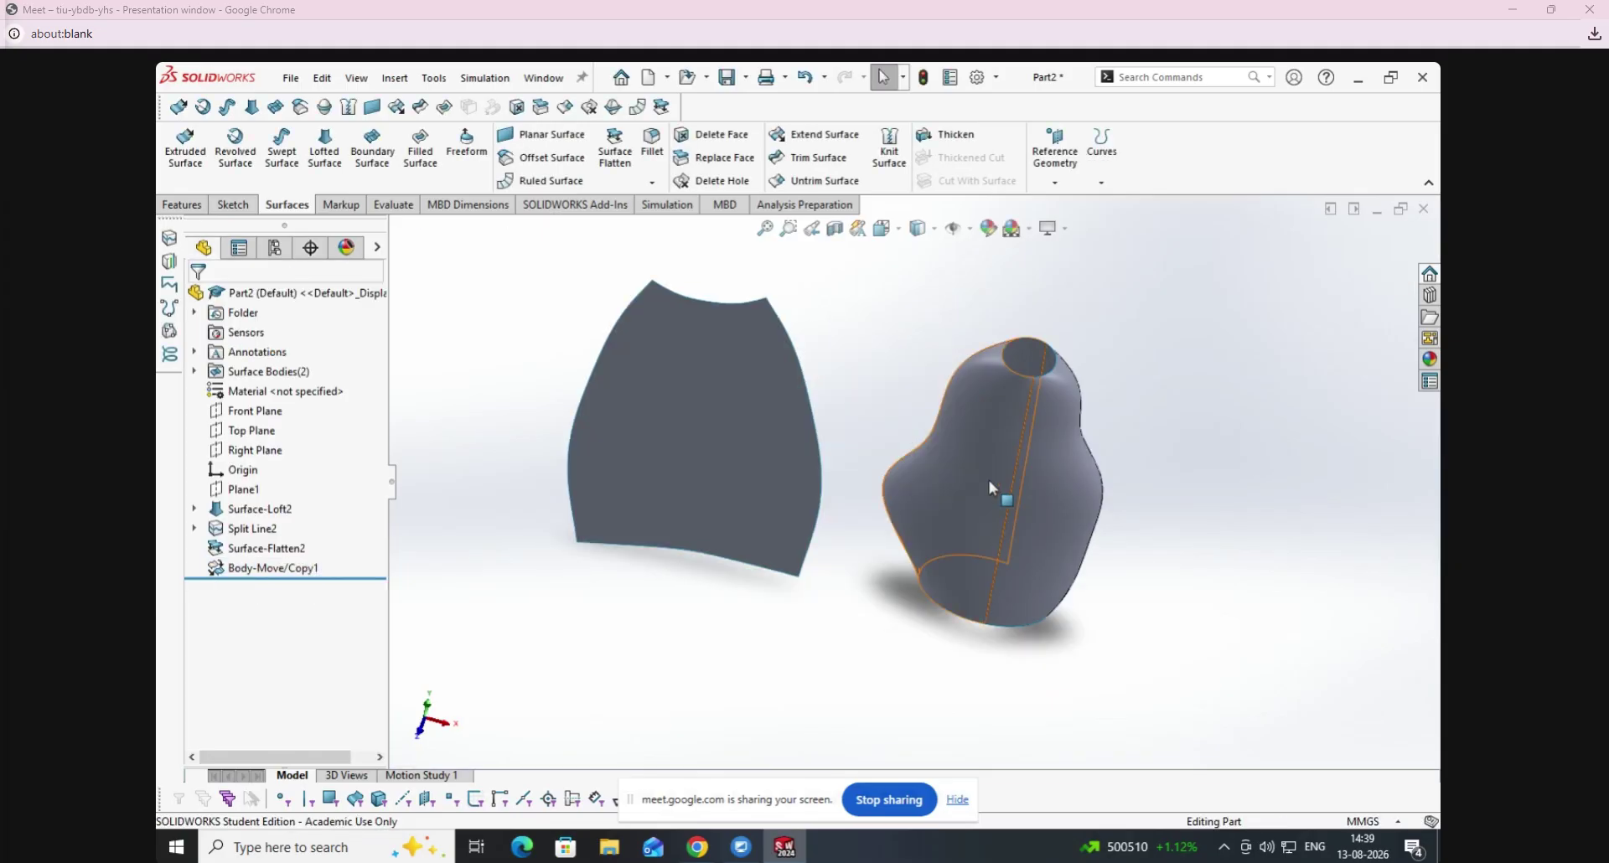
click(989, 480)
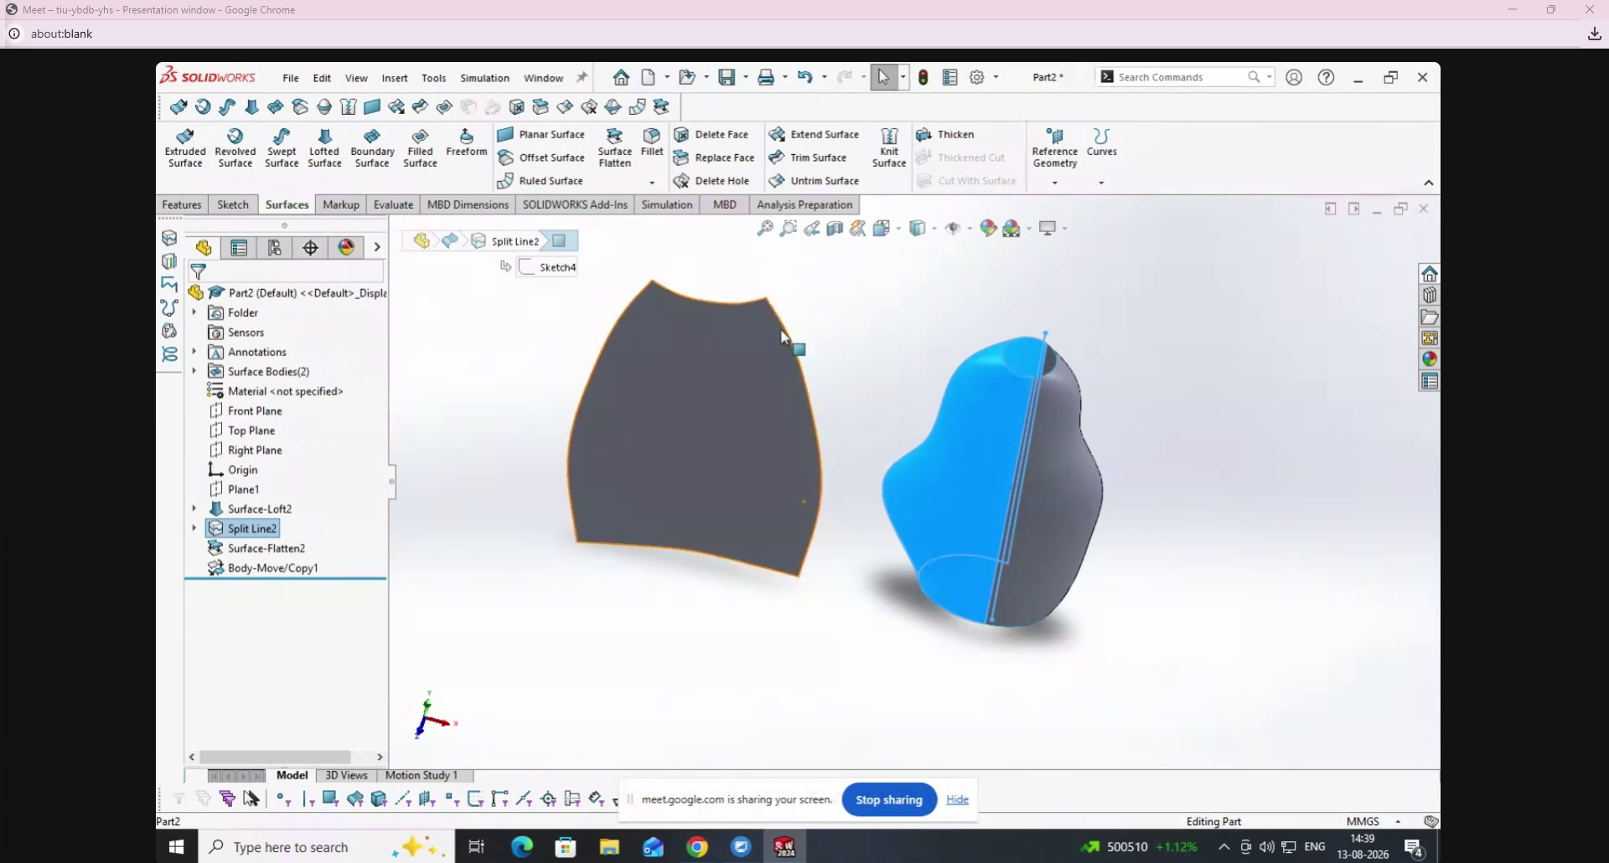
middle_drag(916, 360, 1006, 319)
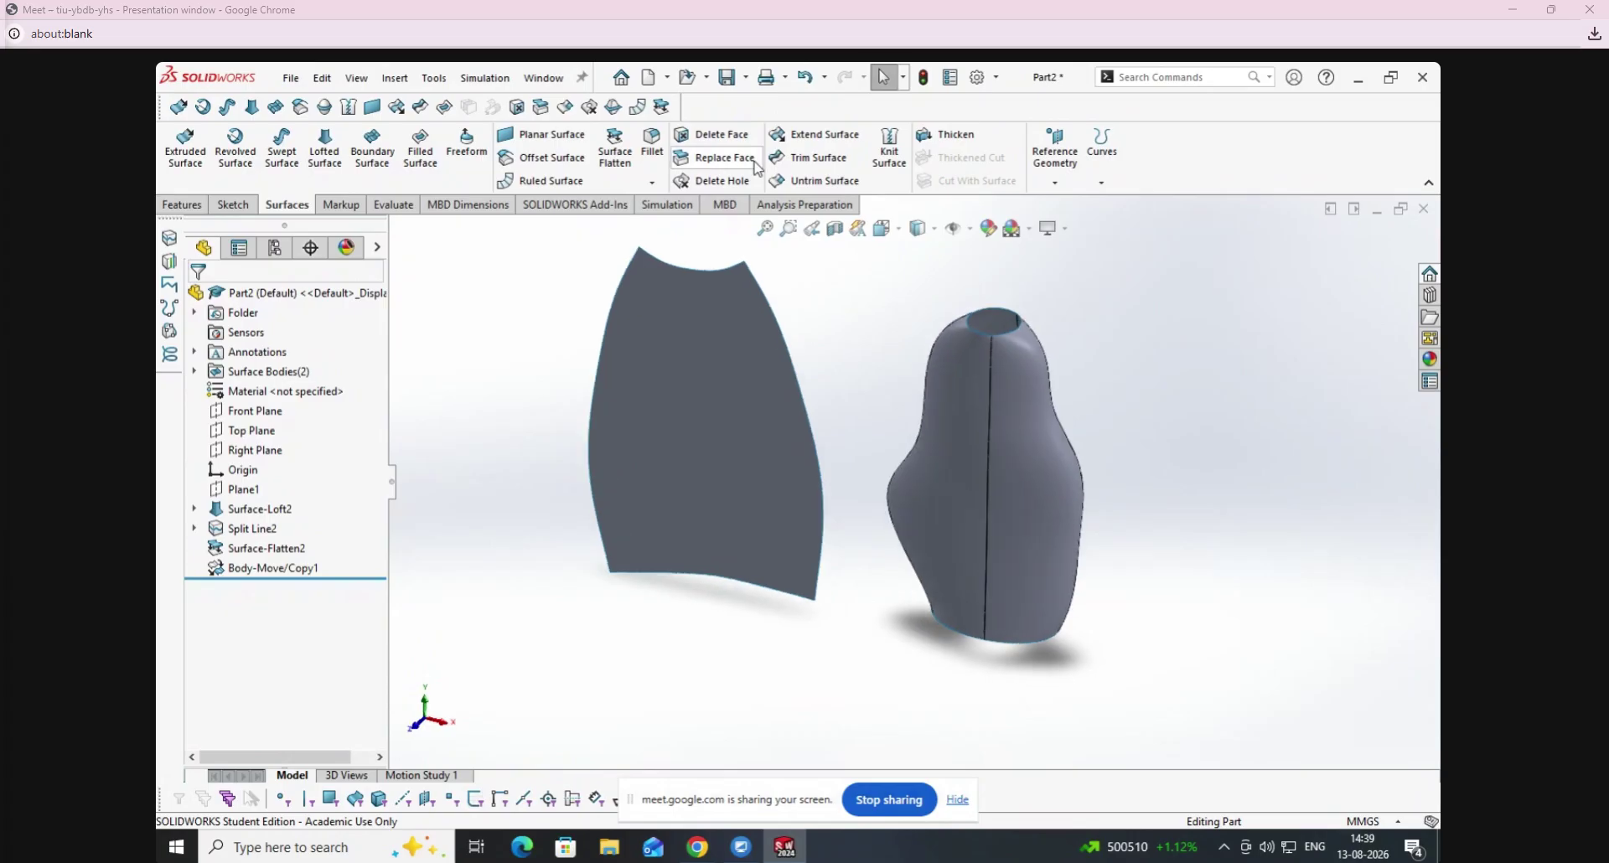
Flatten the bottle surface's face on the +X side of the split line, using the vertical split edge as the flatten-from reference.
click(614, 147)
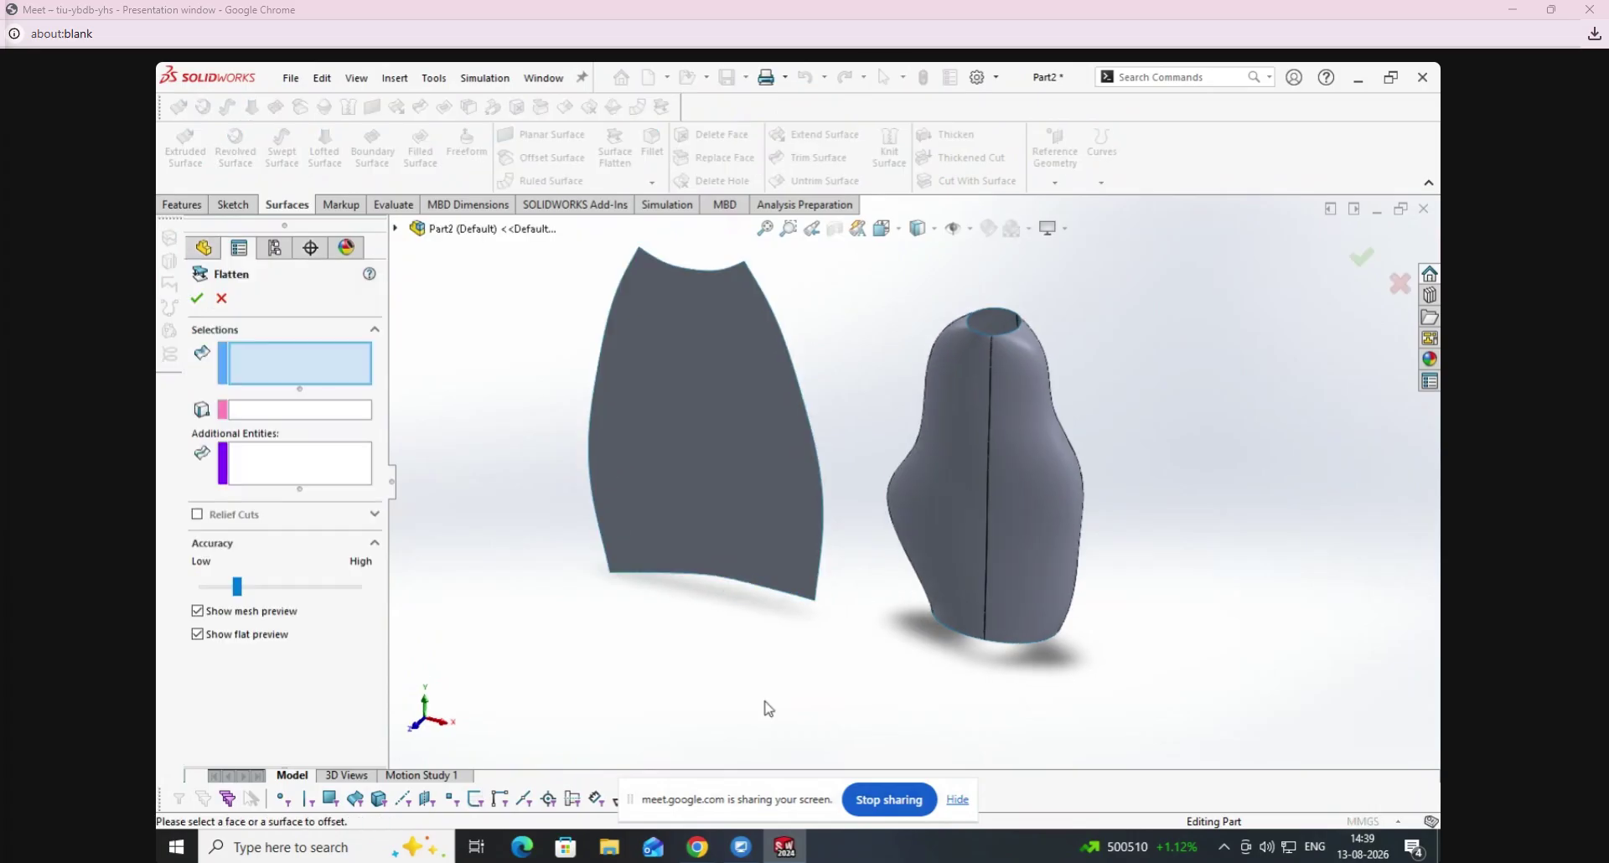
click(1037, 547)
click(276, 410)
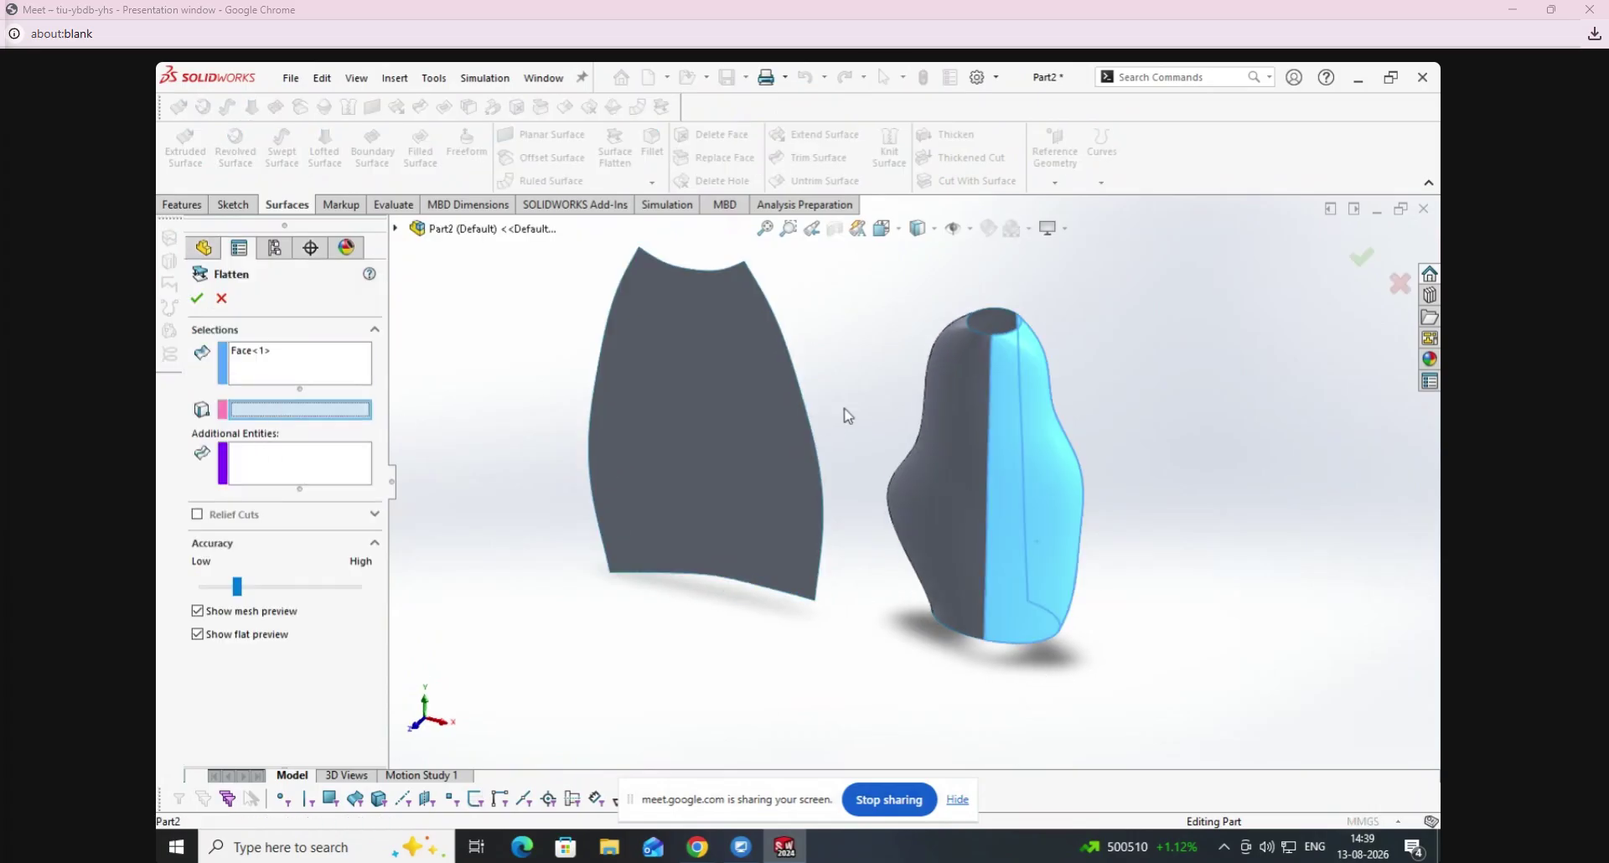
click(988, 389)
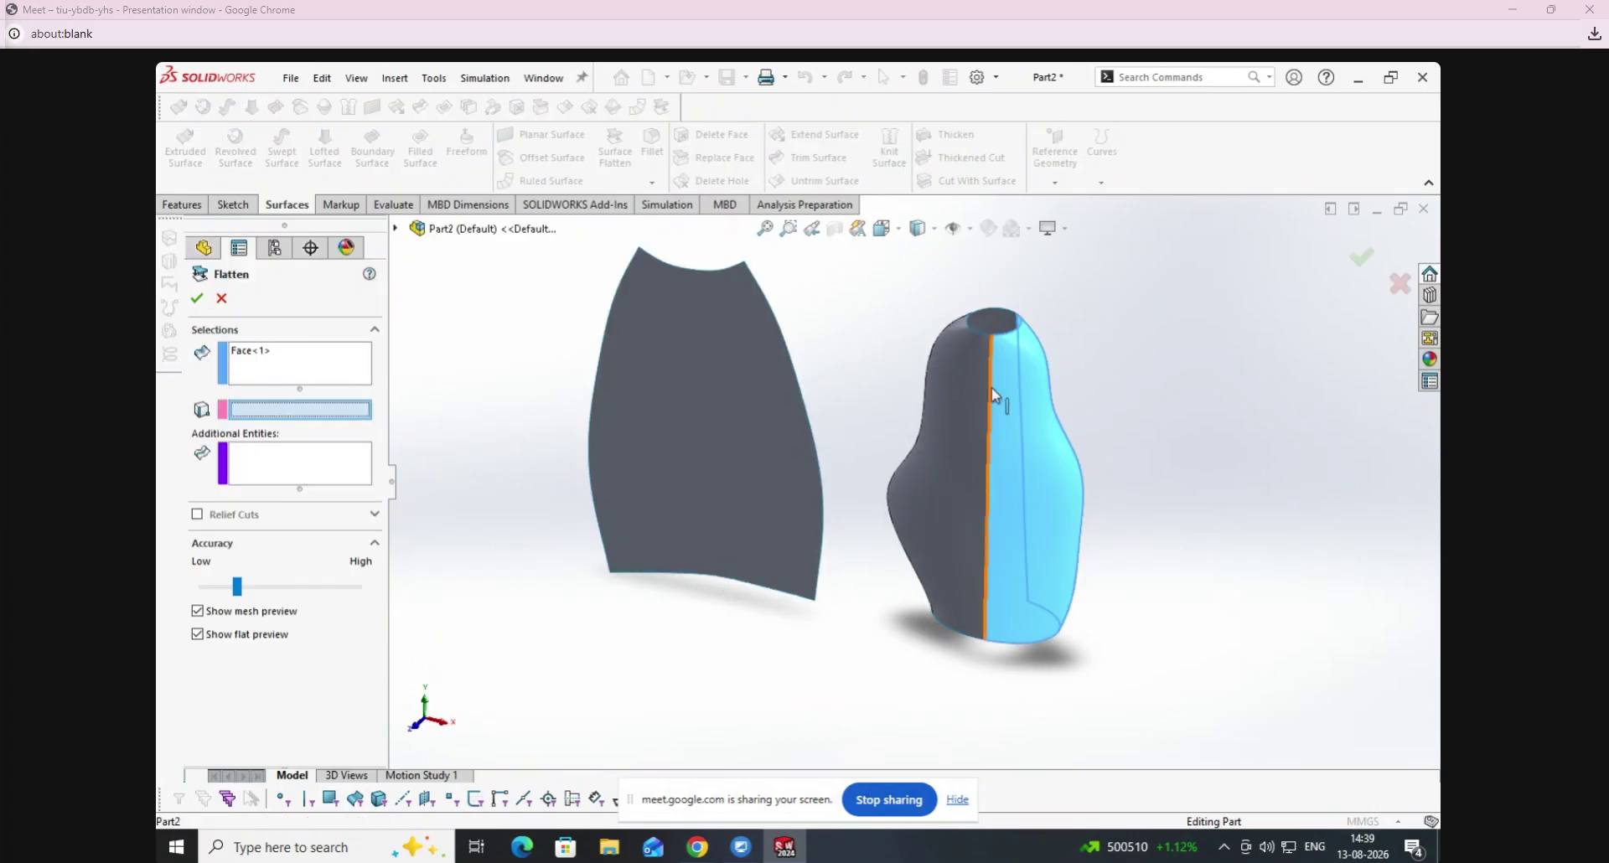
click(198, 299)
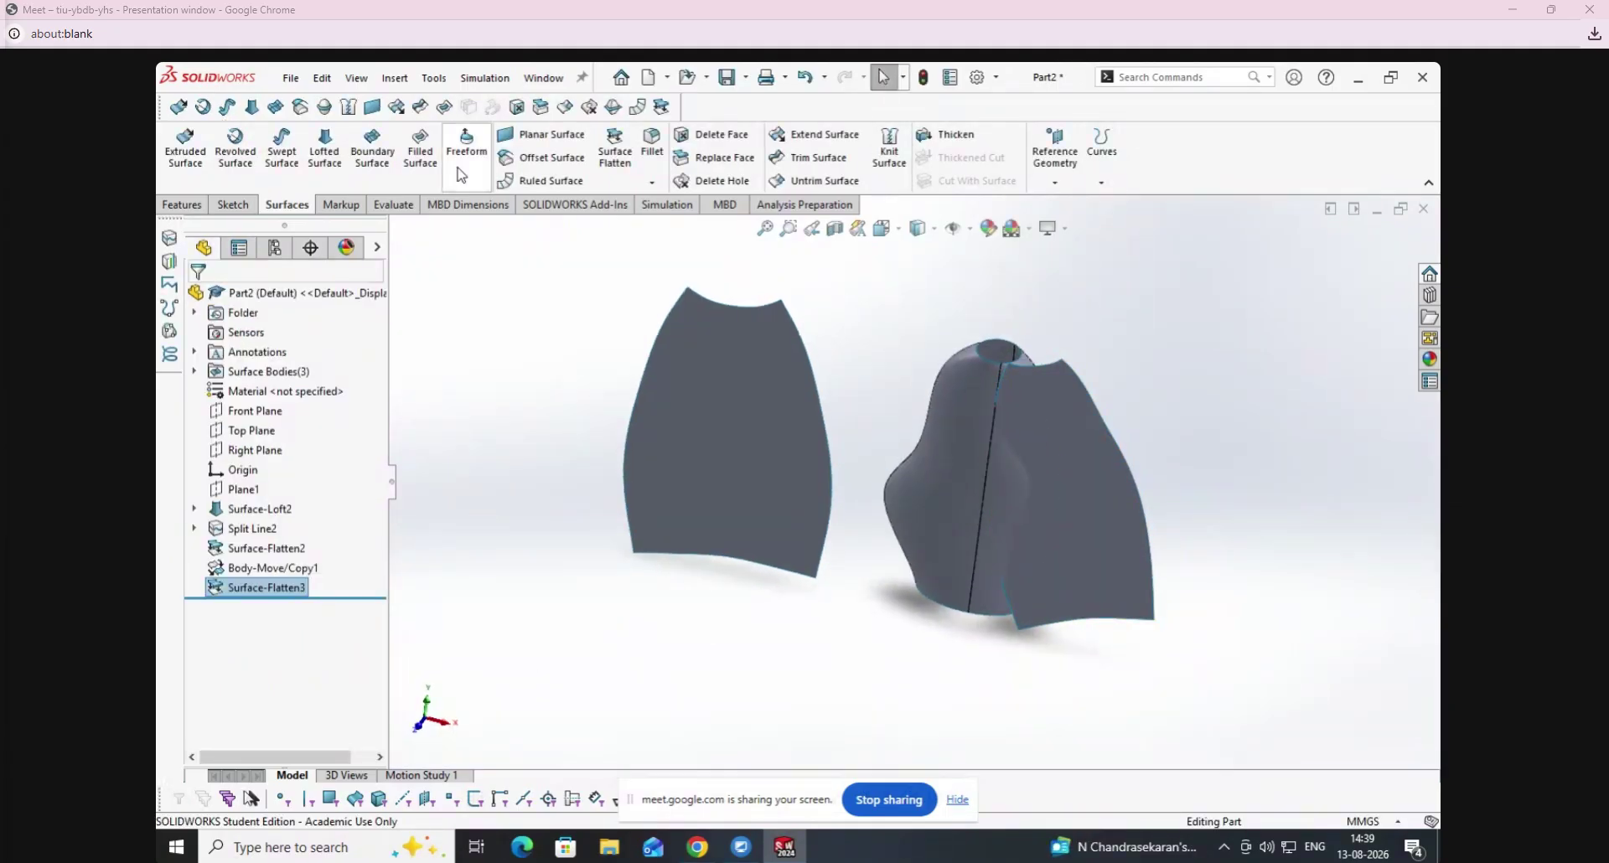
Move the new flattened surface body along positive X until it sits clear of the bottle, using Move/Copy Body without copying.
click(395, 78)
mouse_move(428, 174)
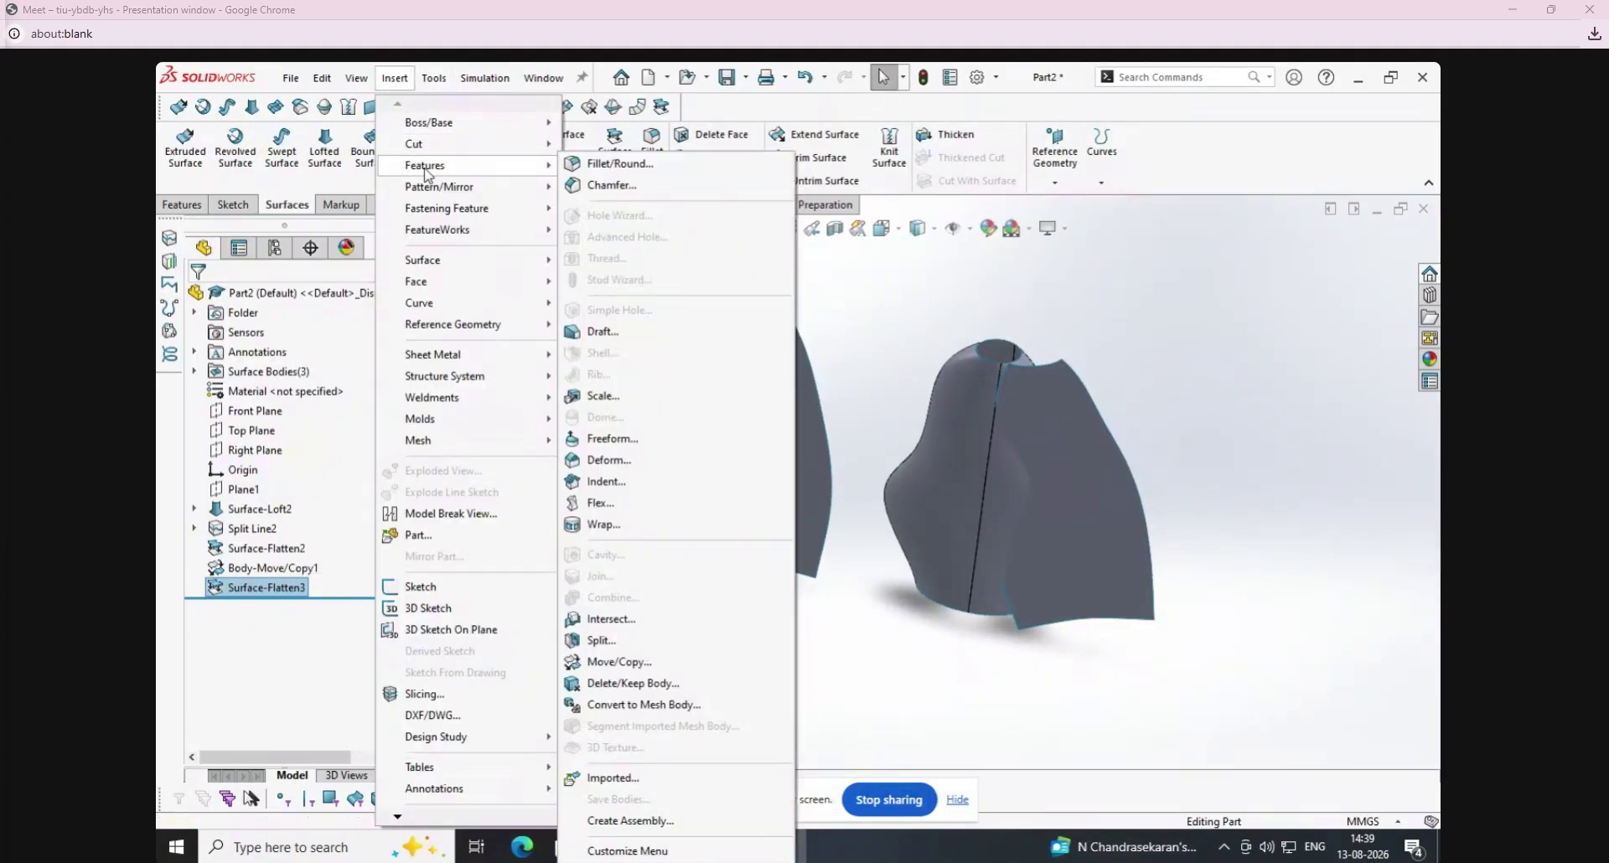
click(620, 662)
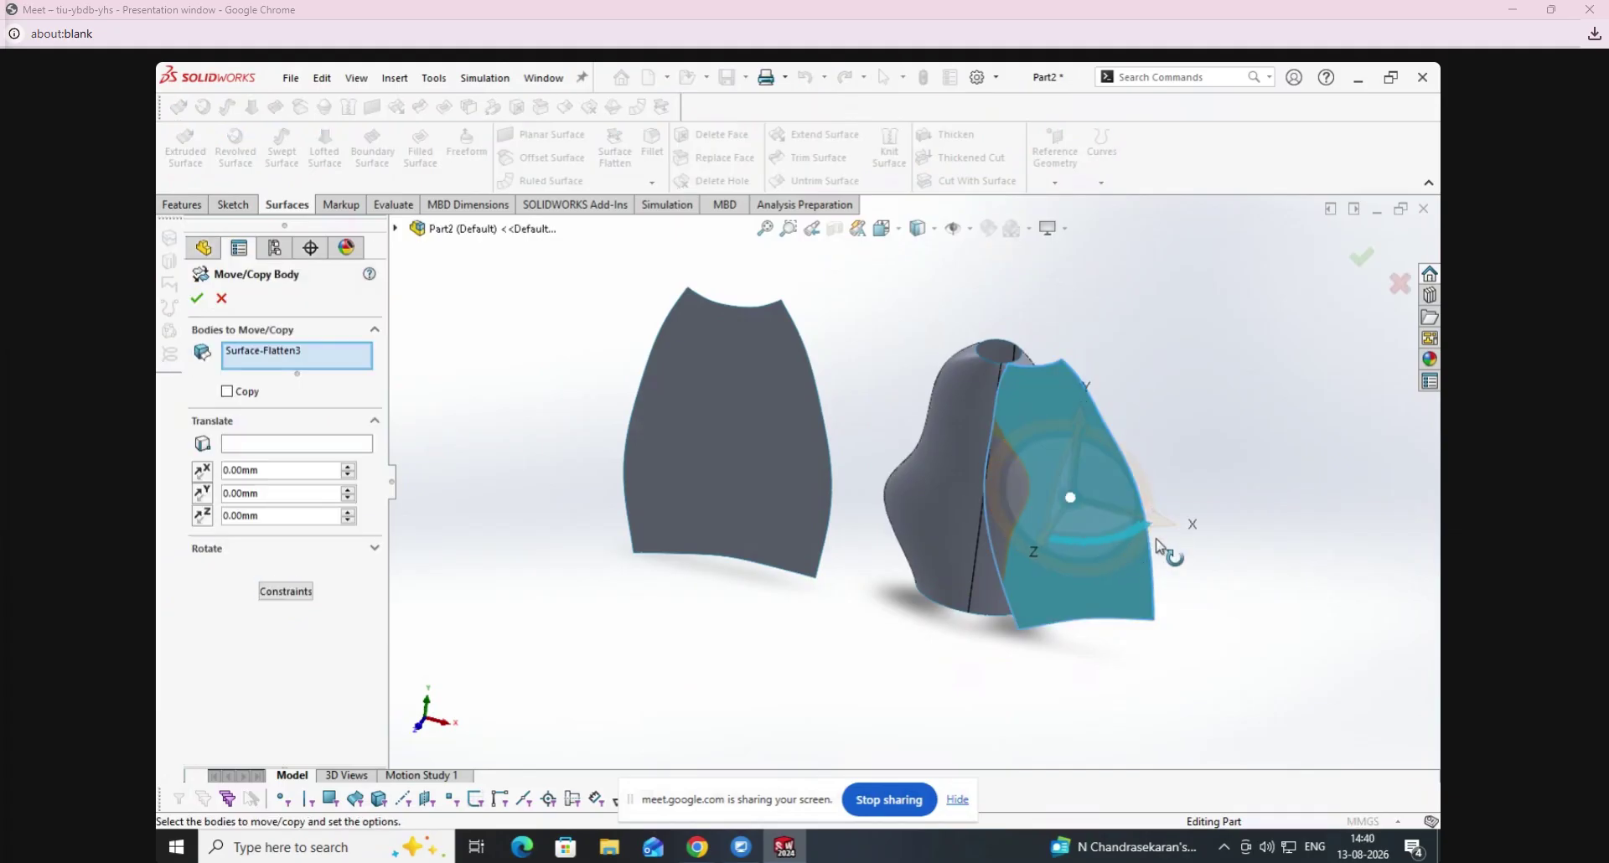
click(1123, 575)
drag(1152, 540, 1374, 662)
click(201, 303)
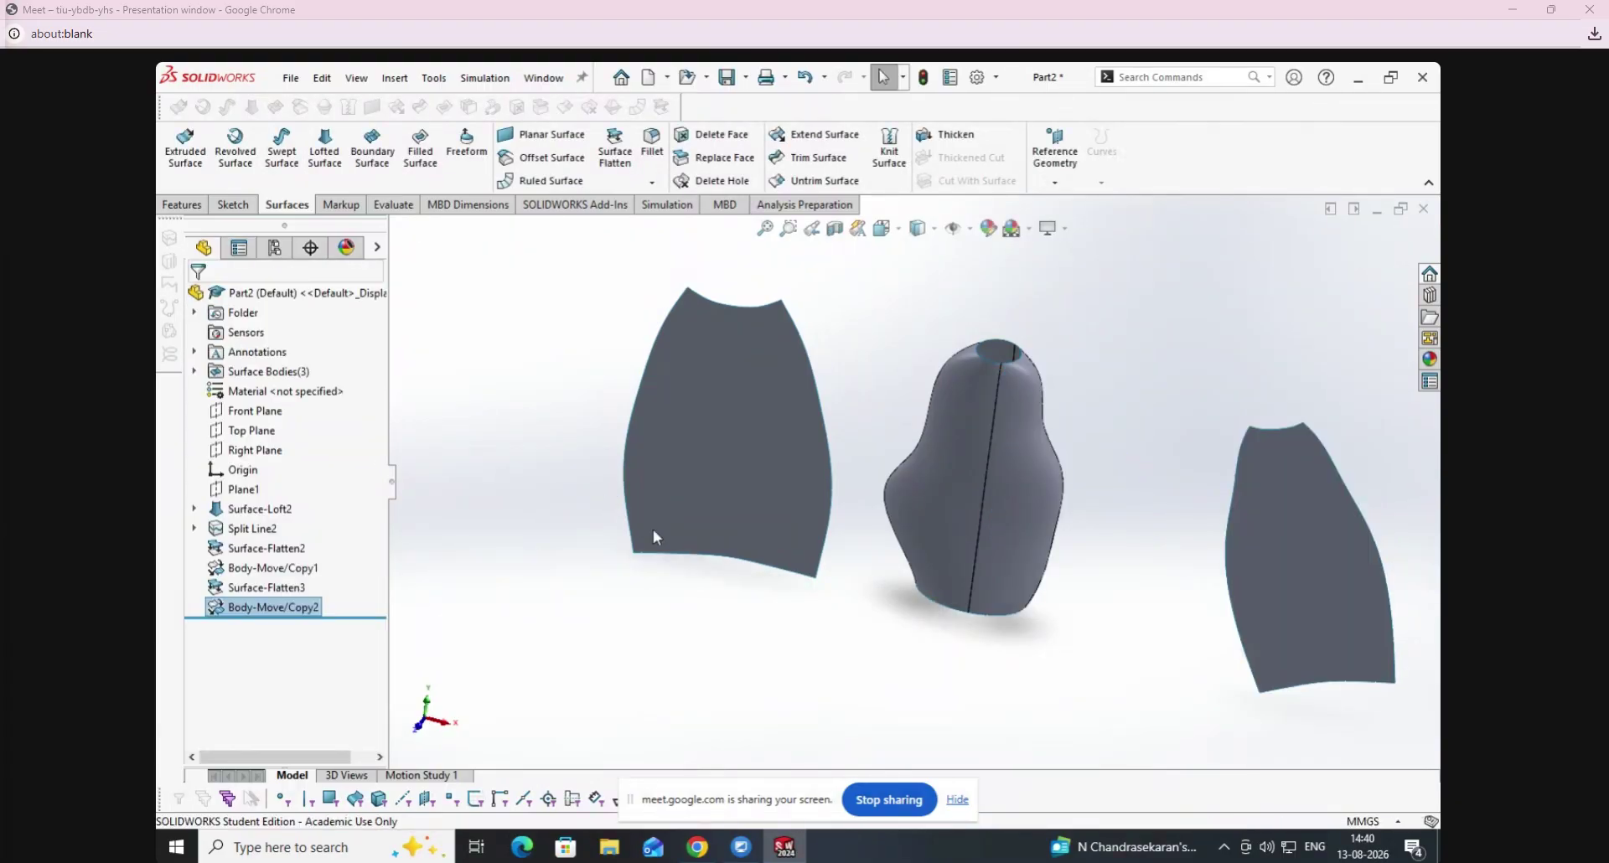
Close the bottle part without saving its changes and create a new part document.
middle_drag(1065, 701, 1011, 725)
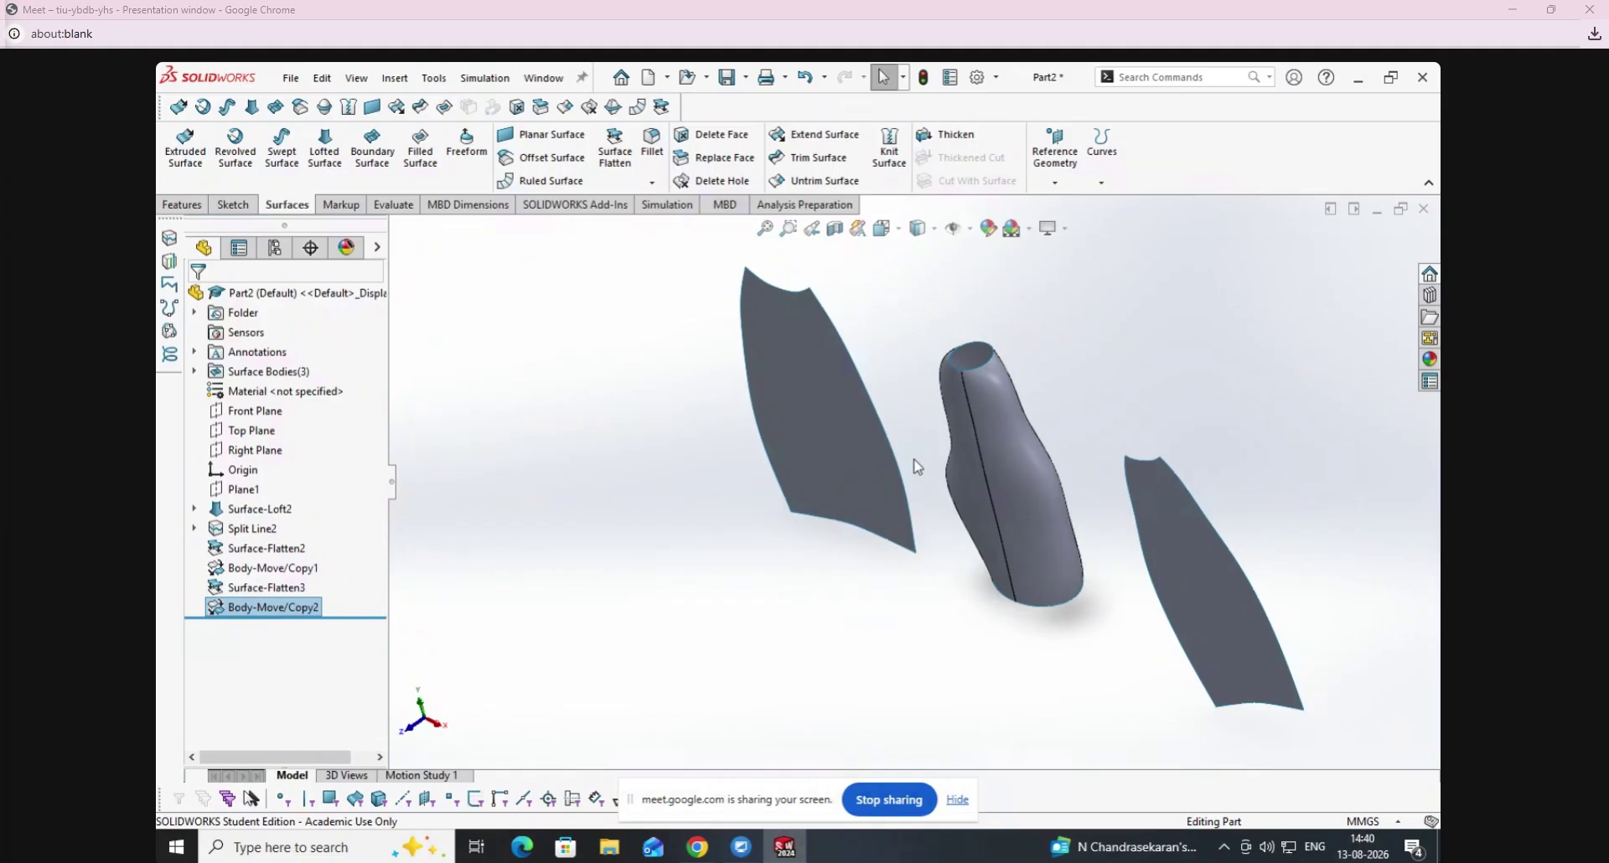
middle_drag(829, 463, 915, 466)
click(1423, 208)
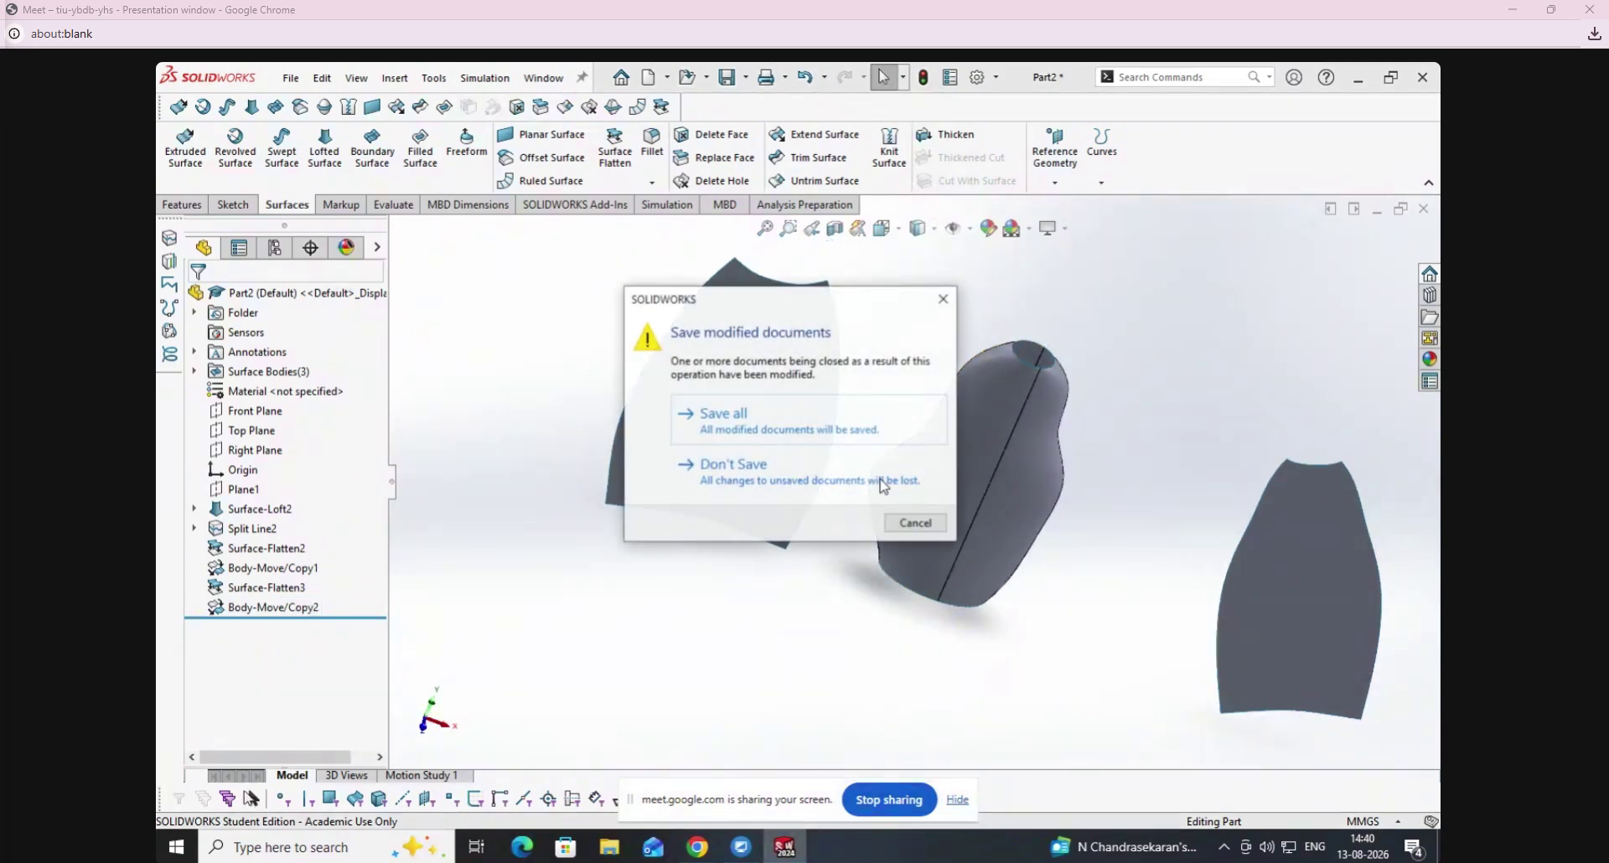
click(788, 482)
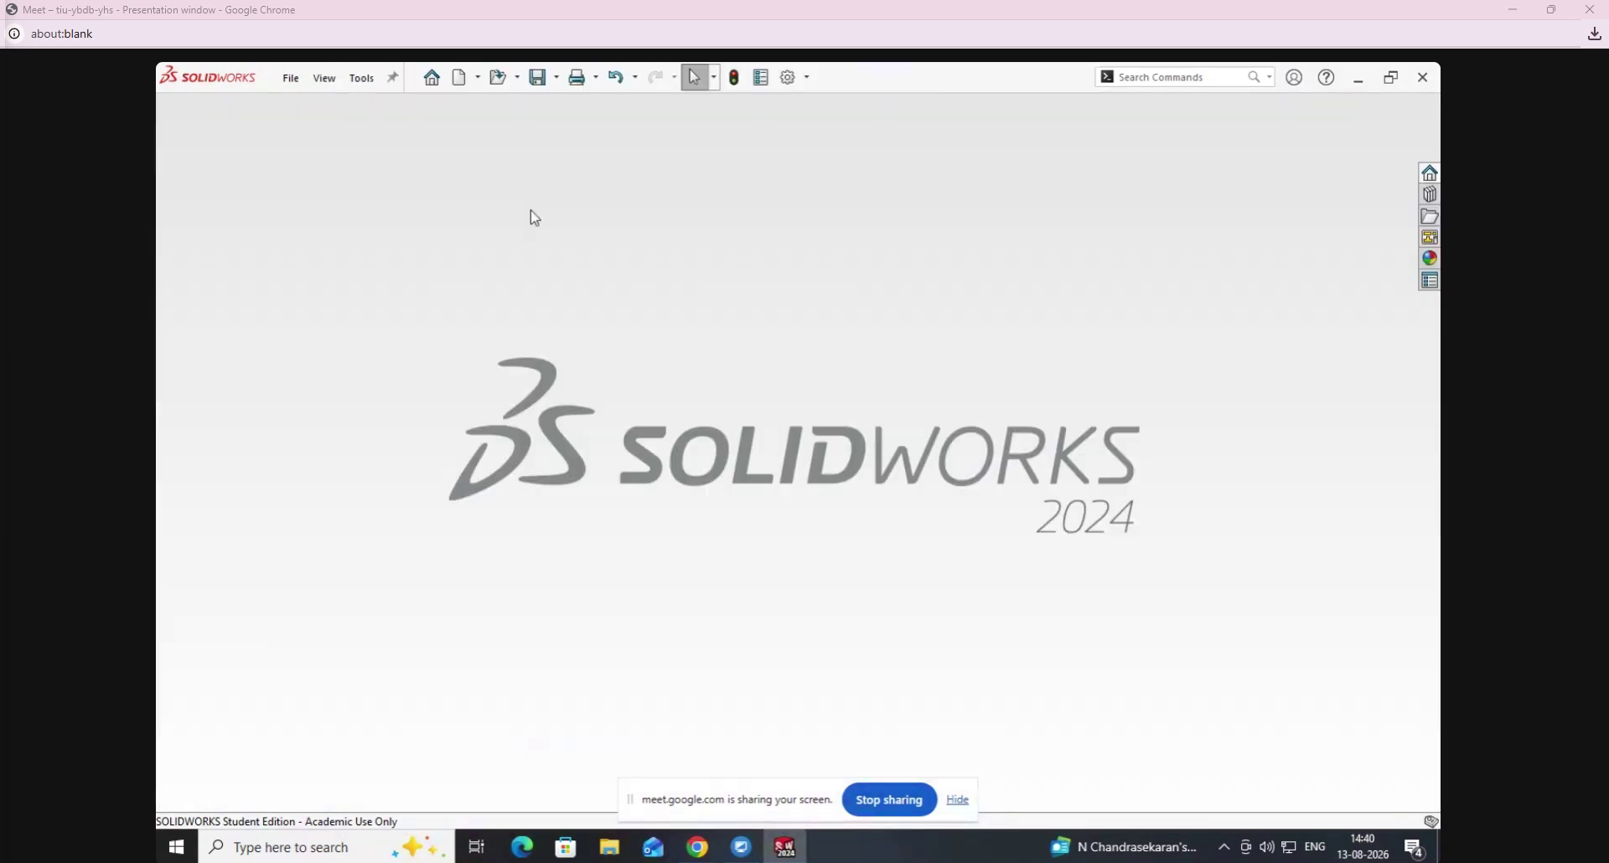
click(459, 77)
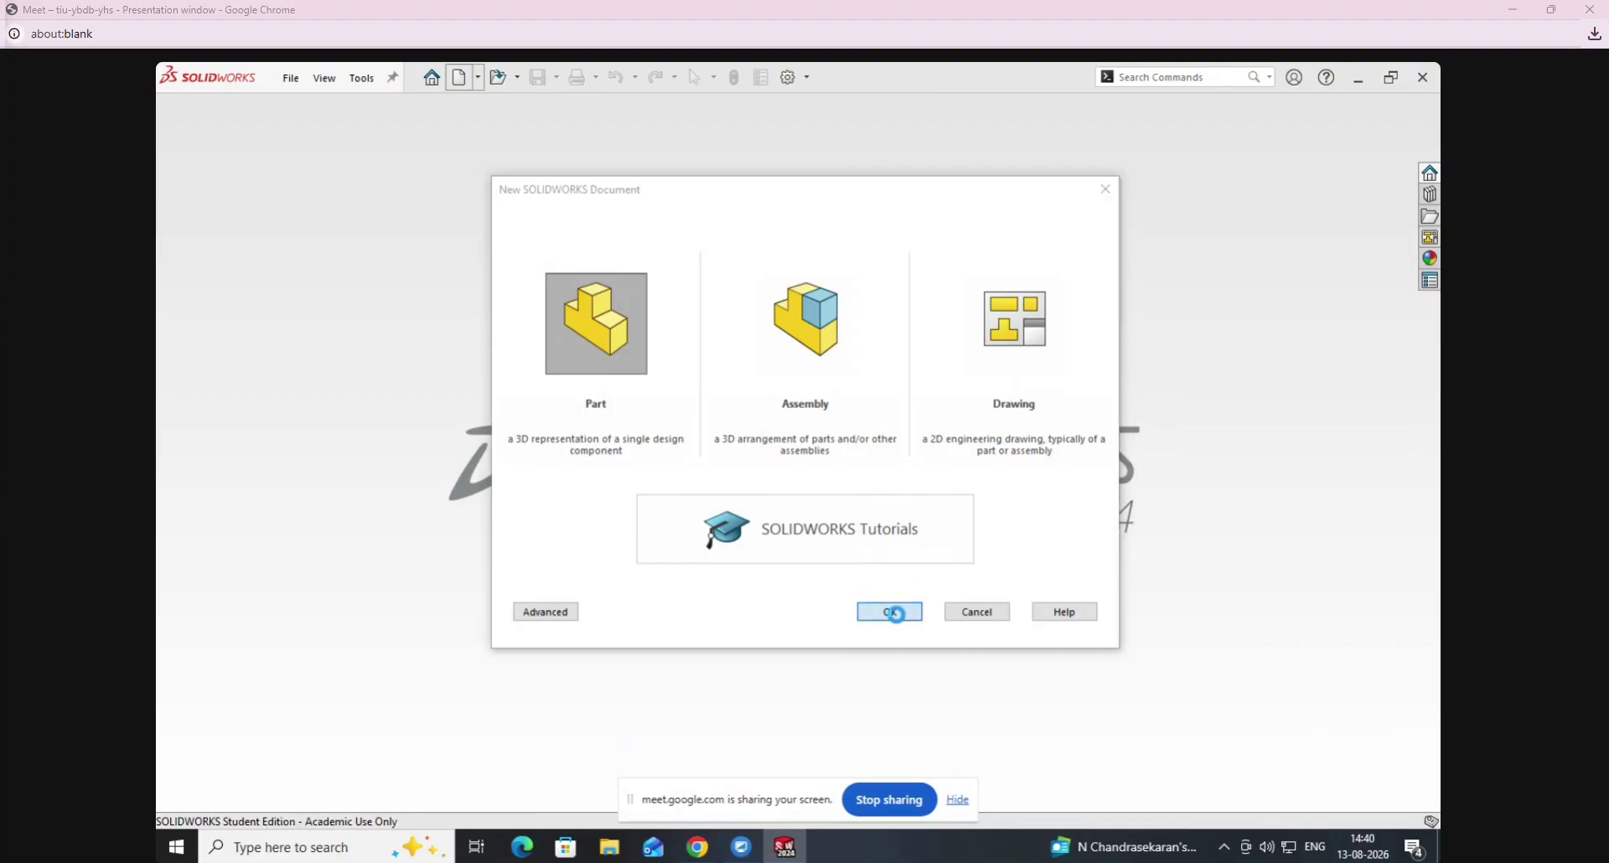
click(890, 612)
click(260, 394)
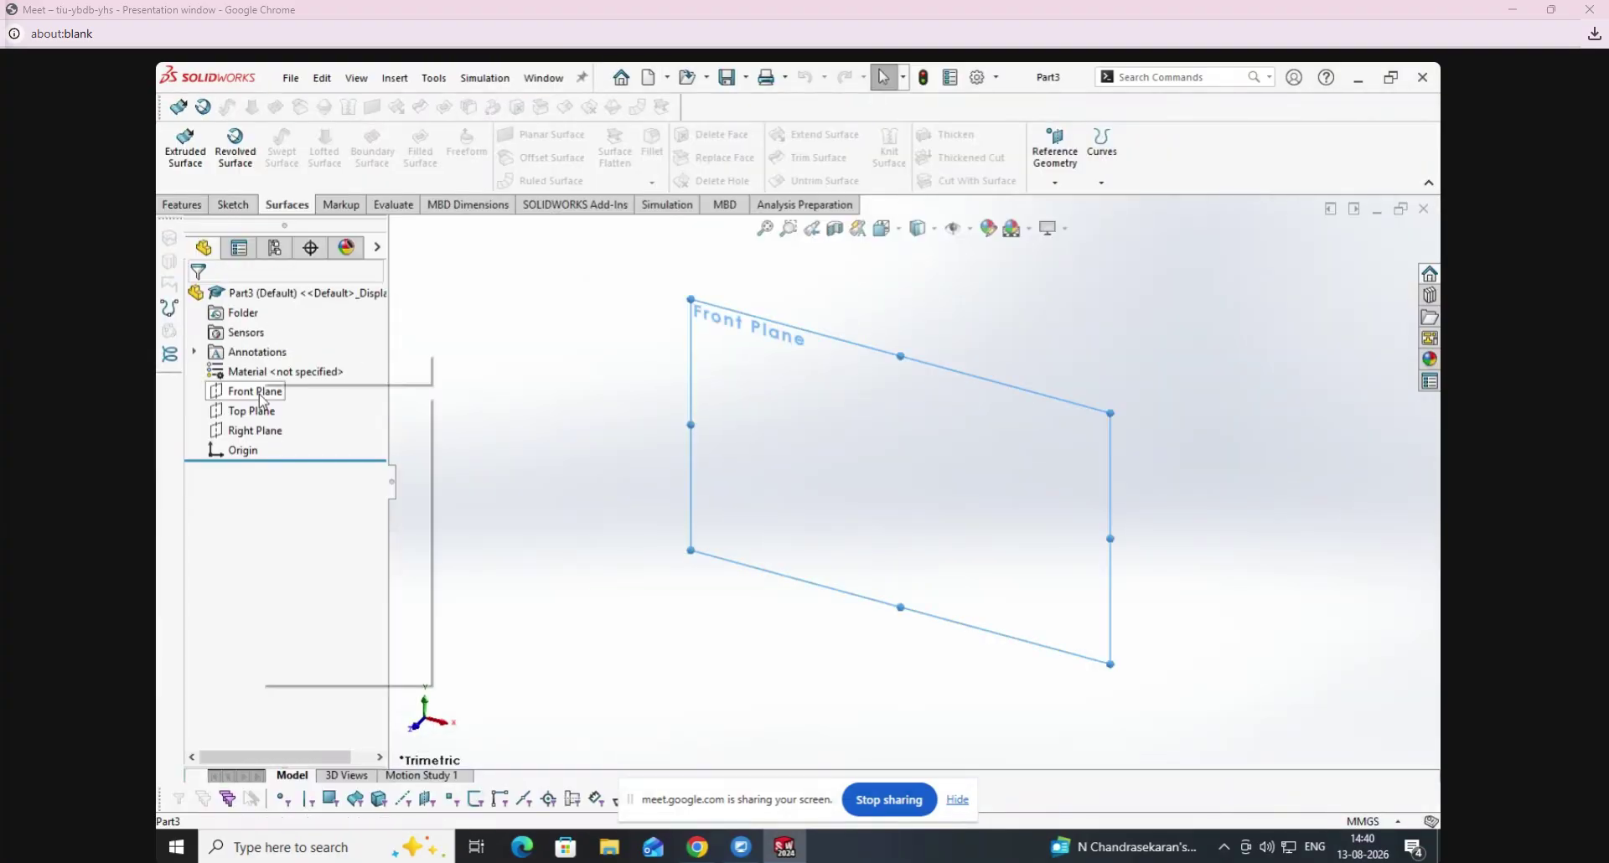
right_click(260, 392)
click(282, 371)
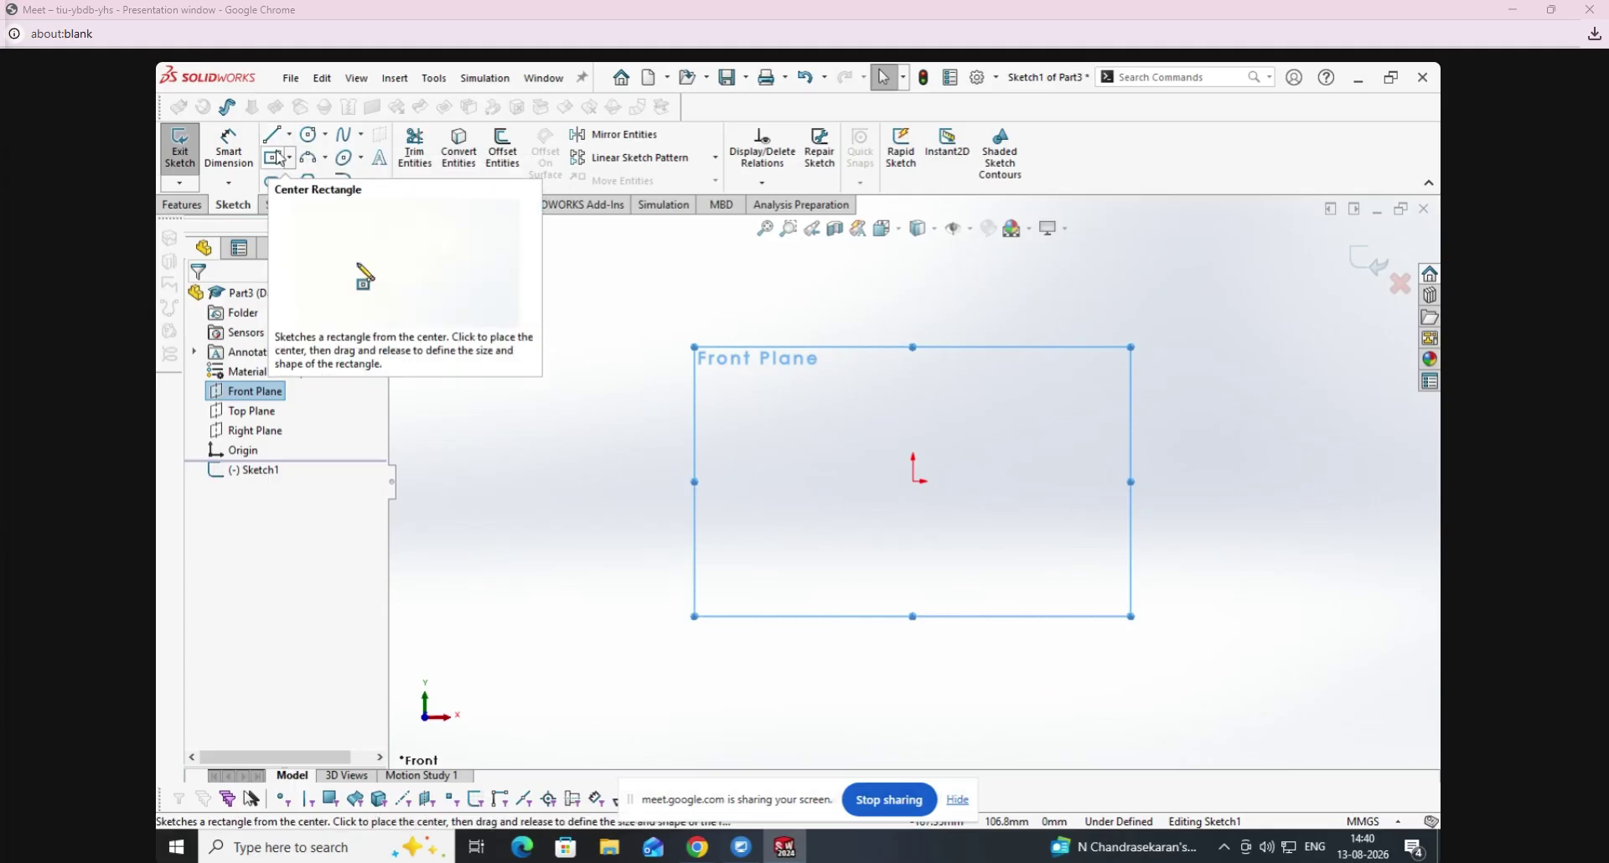
click(179, 149)
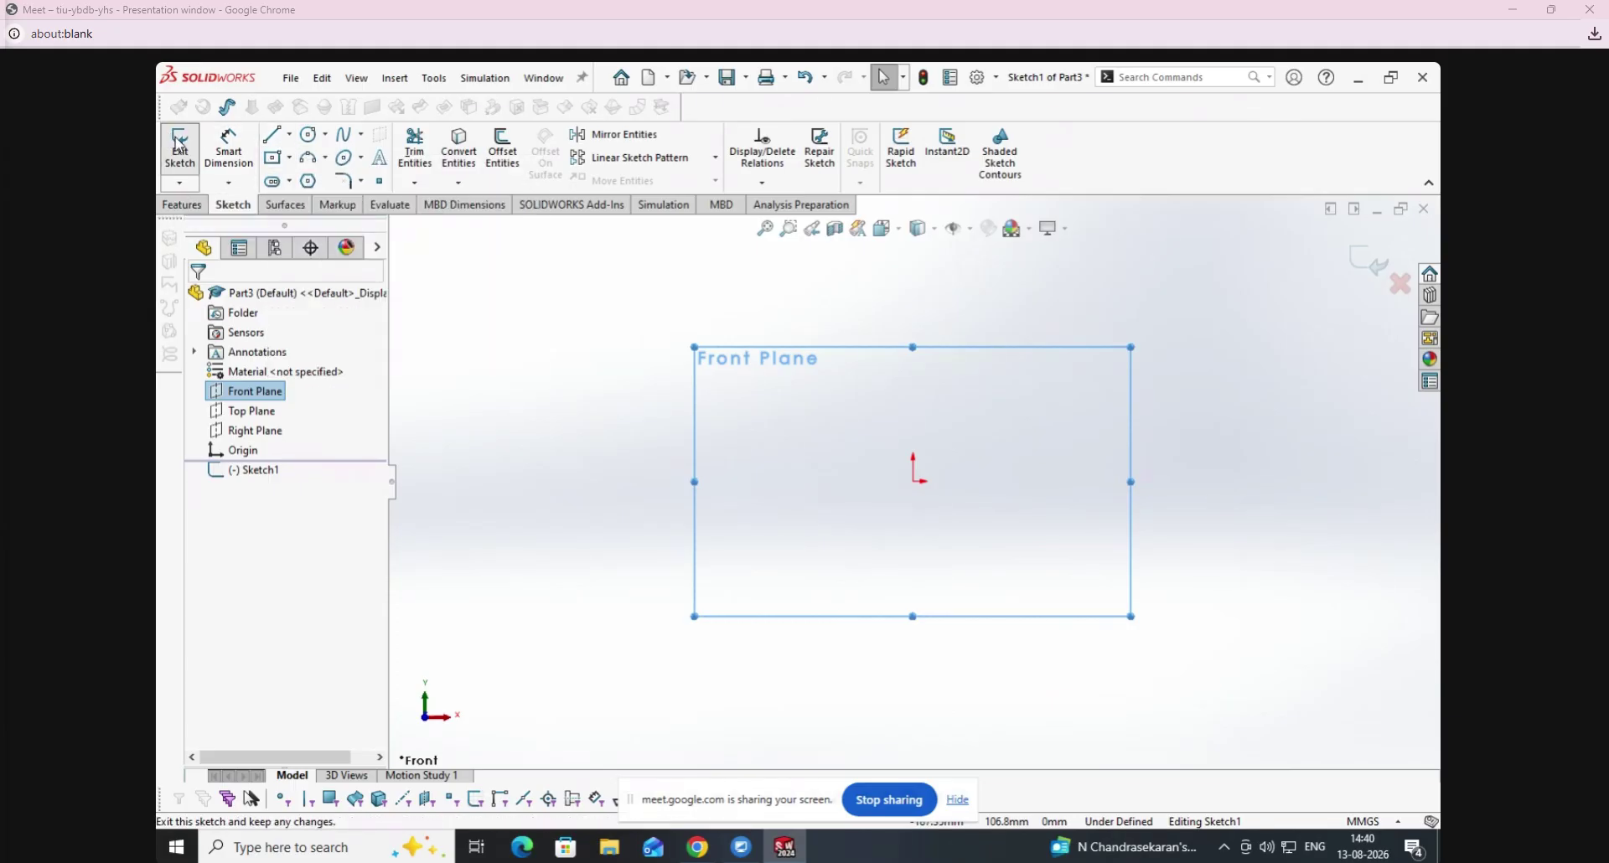
Sketch a center rectangle on the Top Plane, centered on the origin and wider than tall, and exit the sketch.
right_click(271, 416)
click(277, 385)
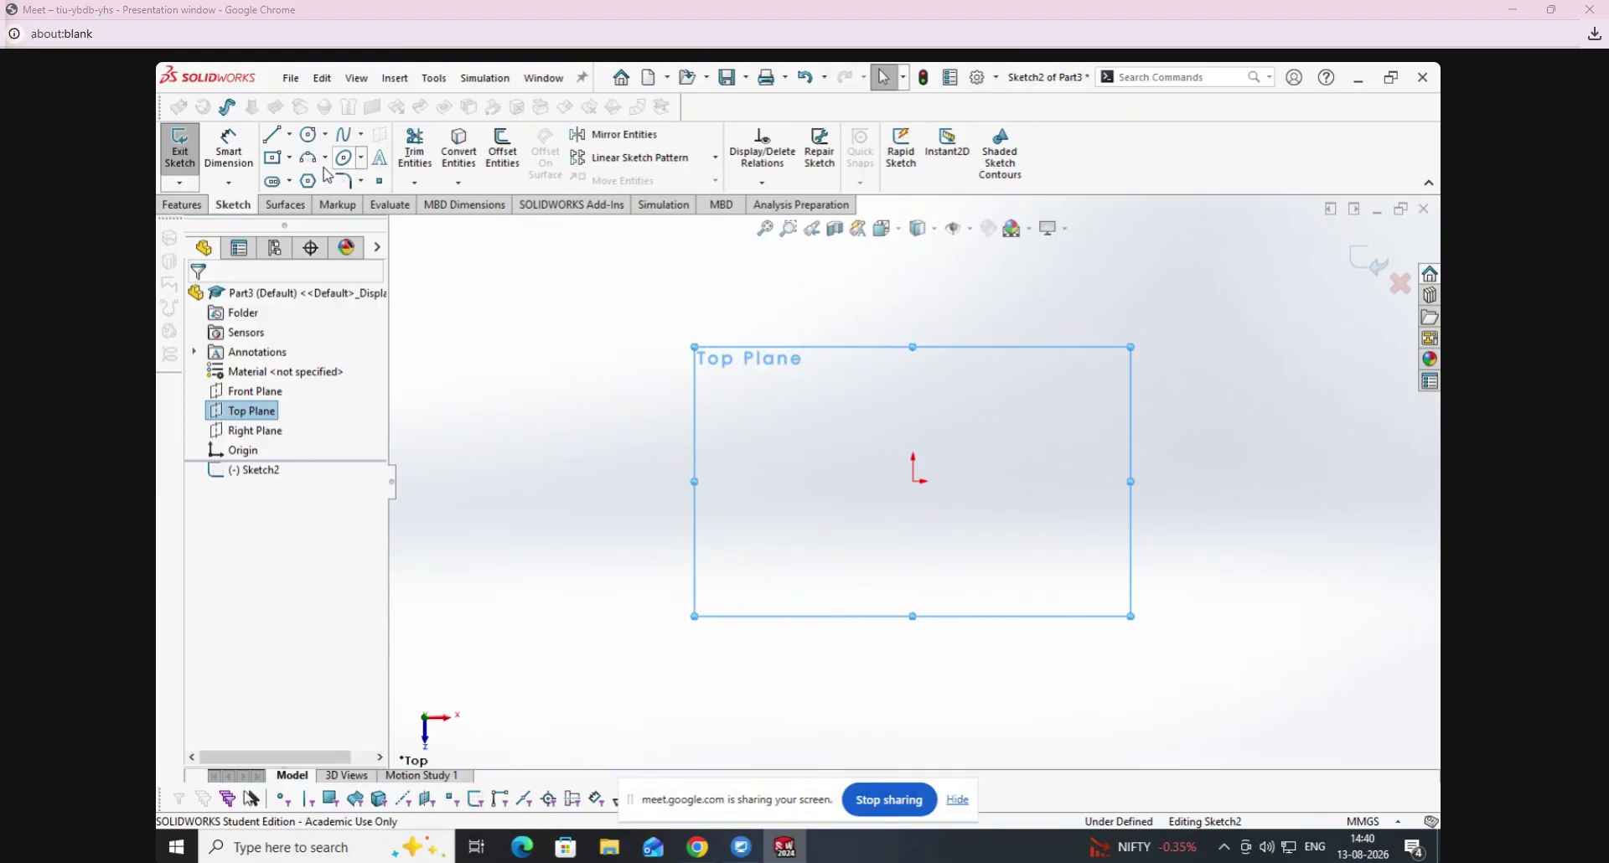
click(289, 157)
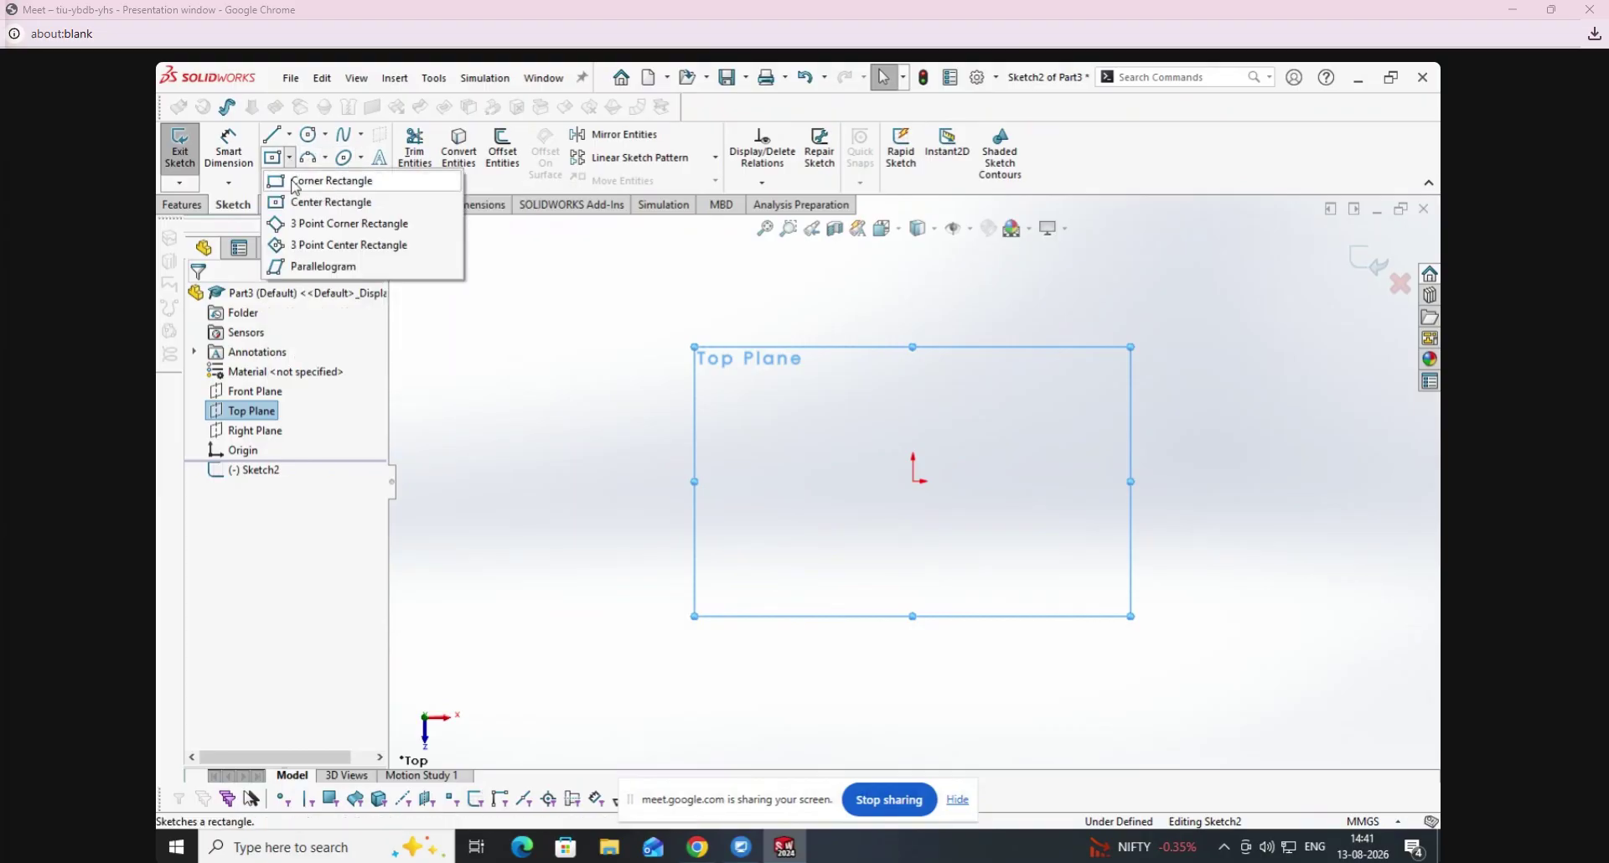
click(331, 202)
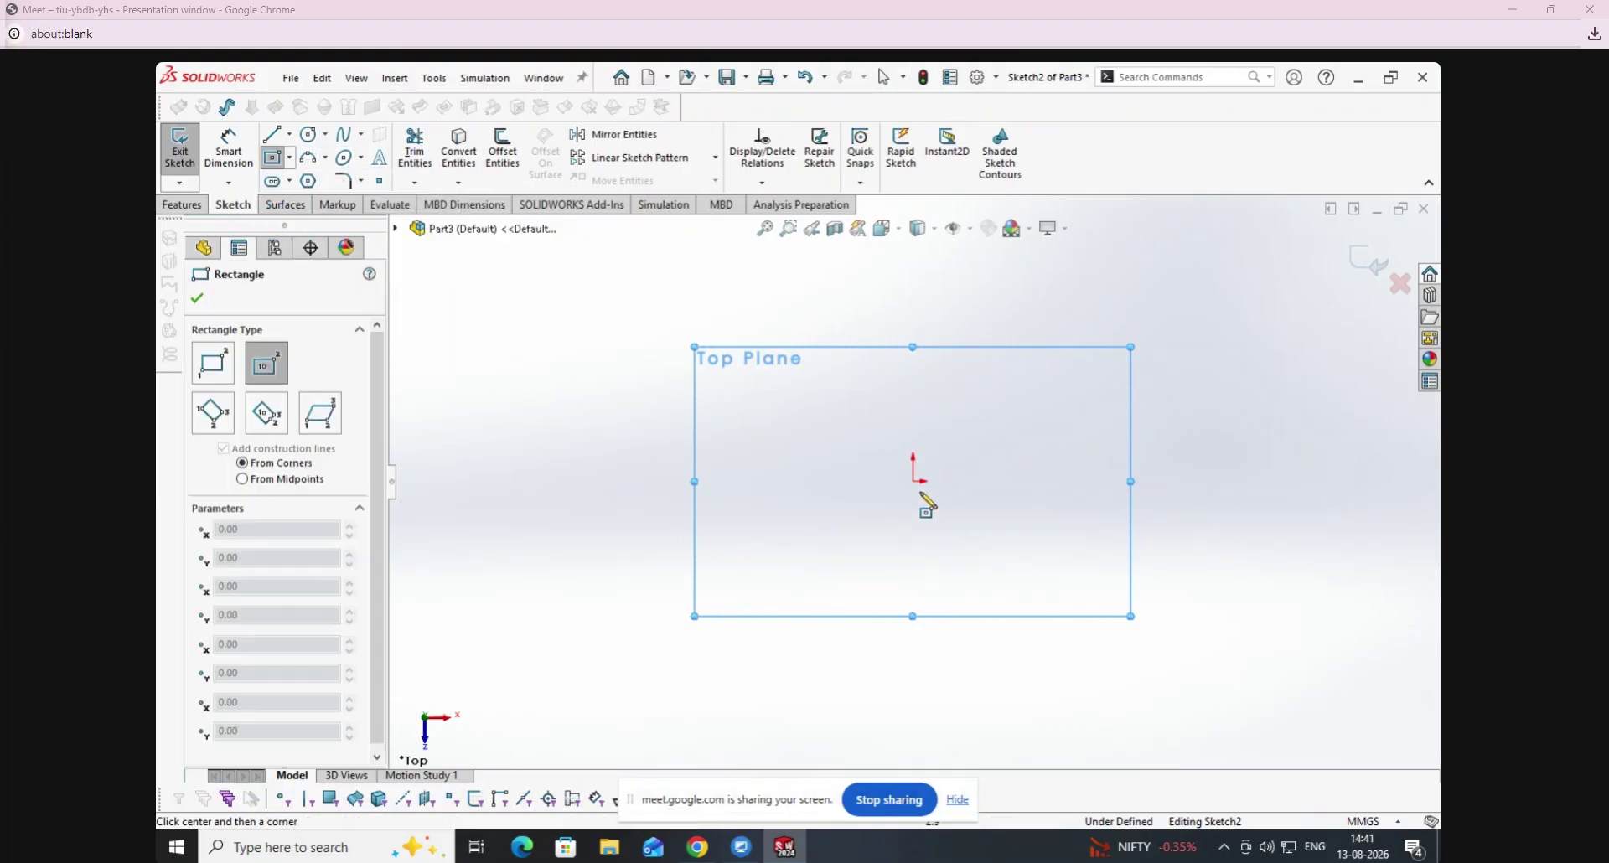
click(914, 480)
click(1150, 662)
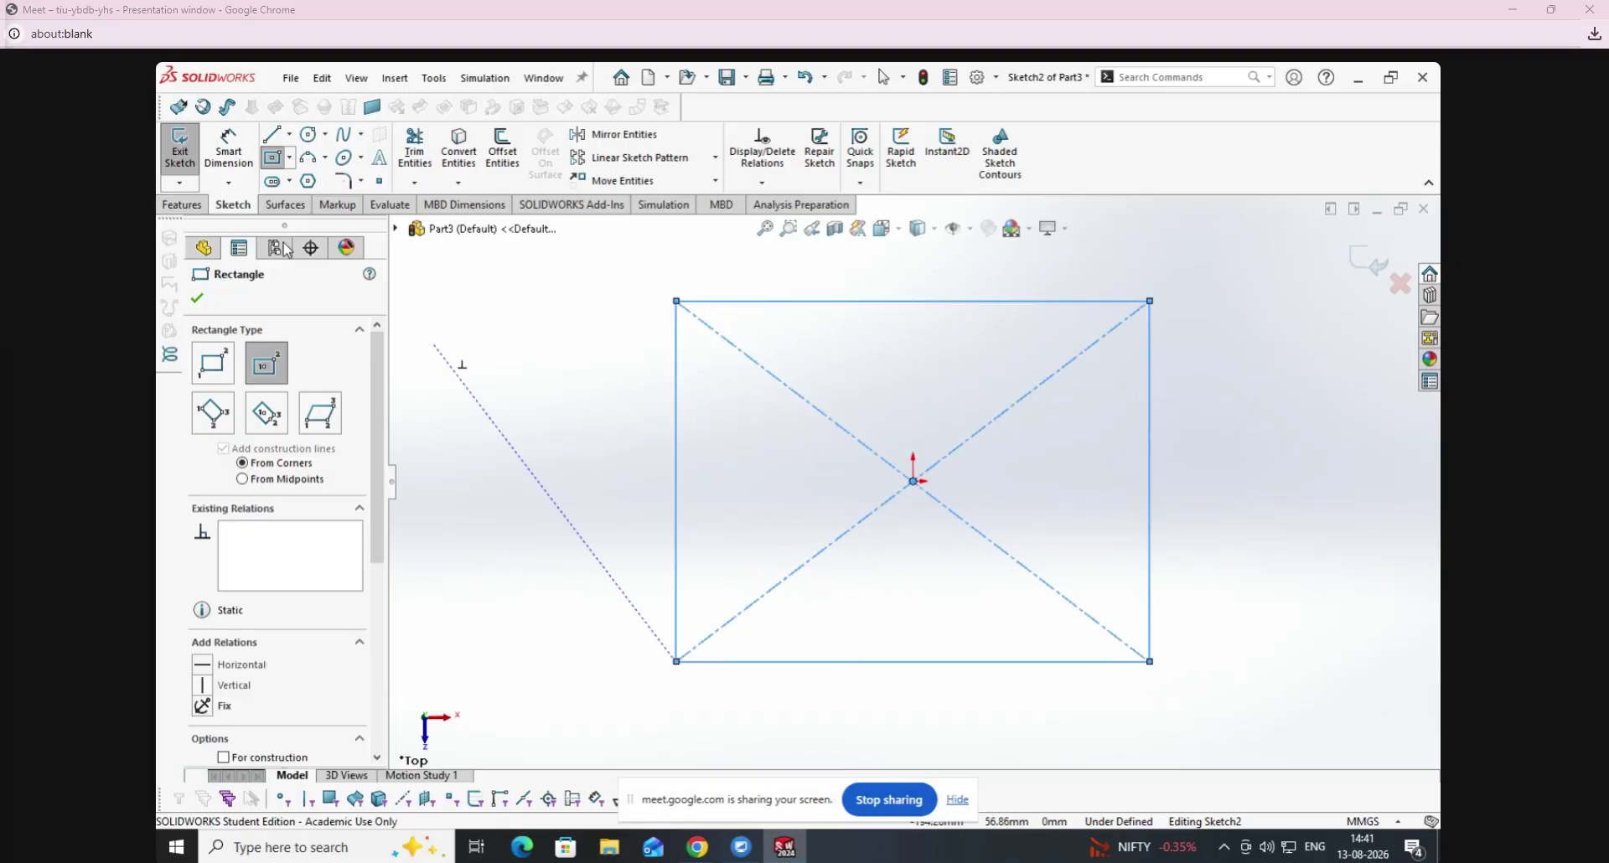
click(179, 151)
Create a planar surface bounded by the rectangle sketch.
mouse_move(759, 478)
middle_down()
mouse_move(751, 399)
mouse_move(697, 316)
mouse_move(636, 482)
mouse_move(625, 396)
middle_up()
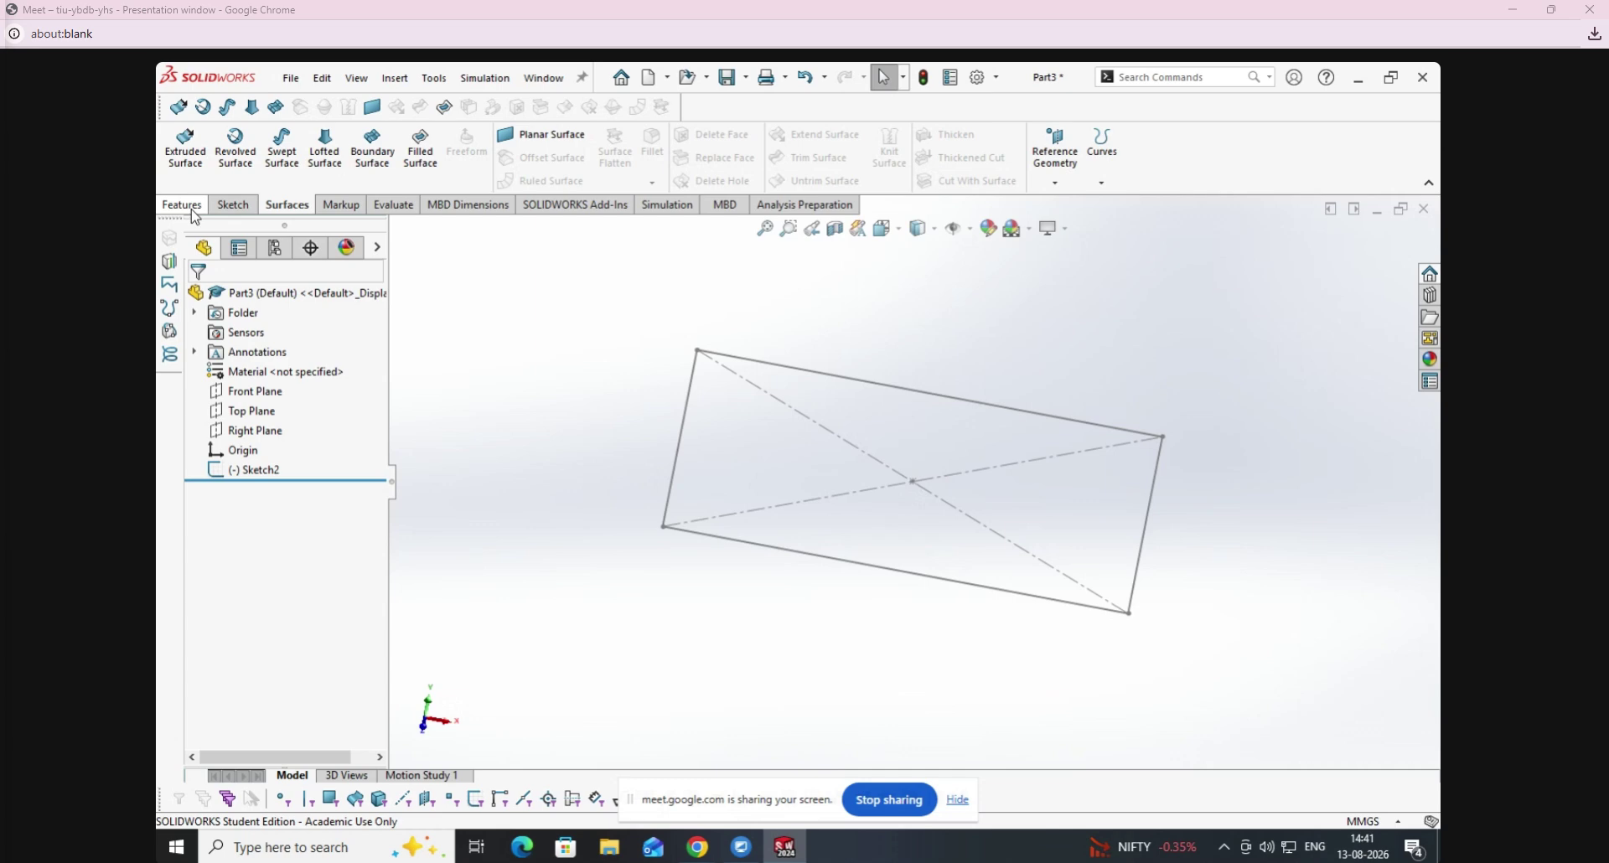
click(540, 134)
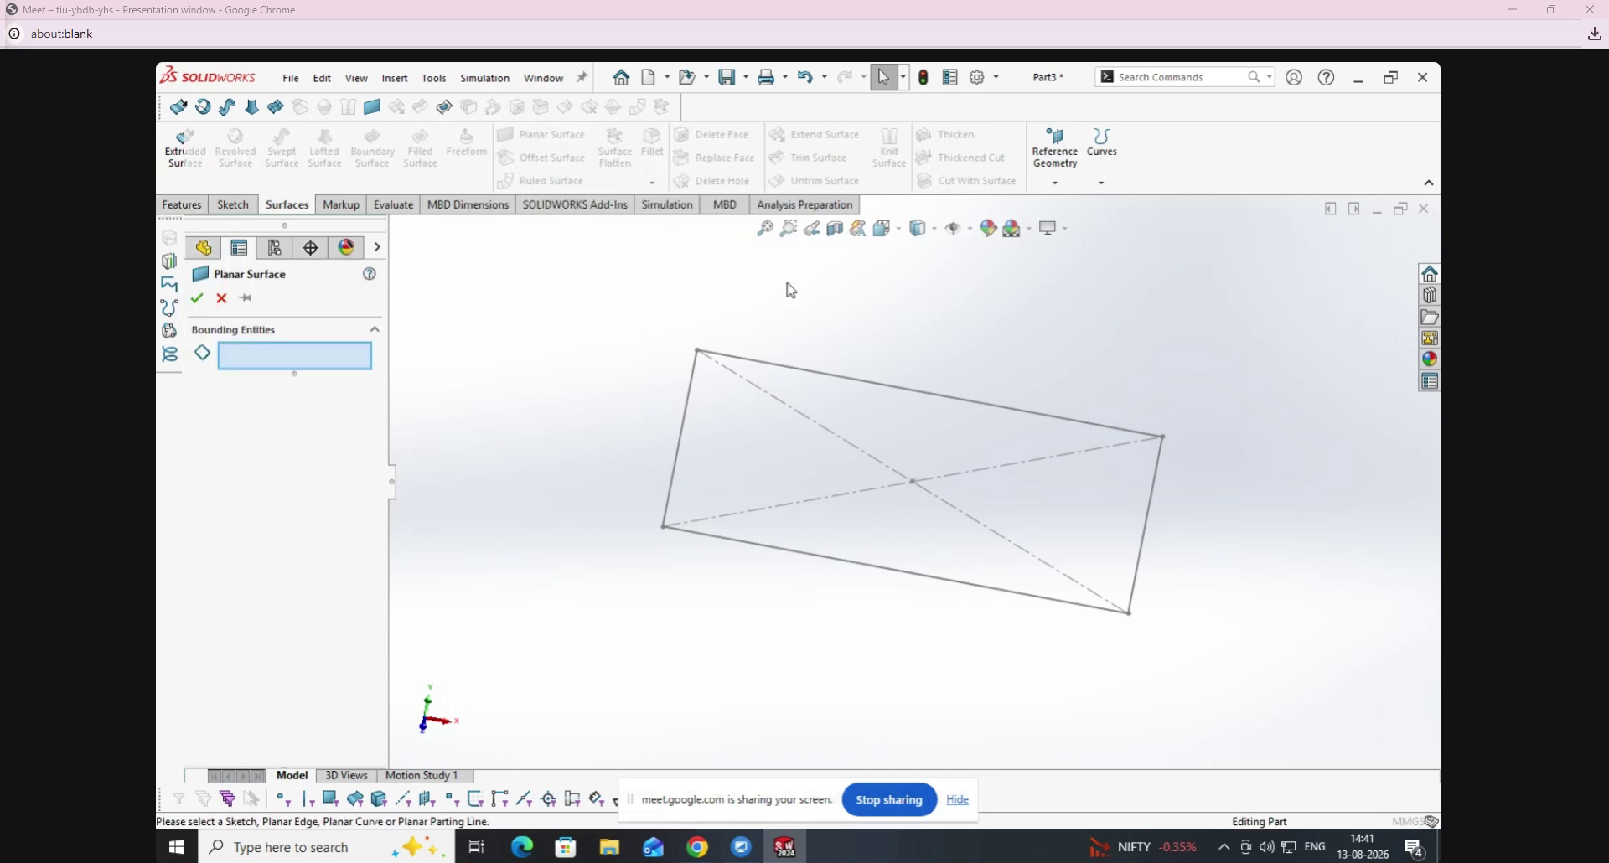
click(812, 370)
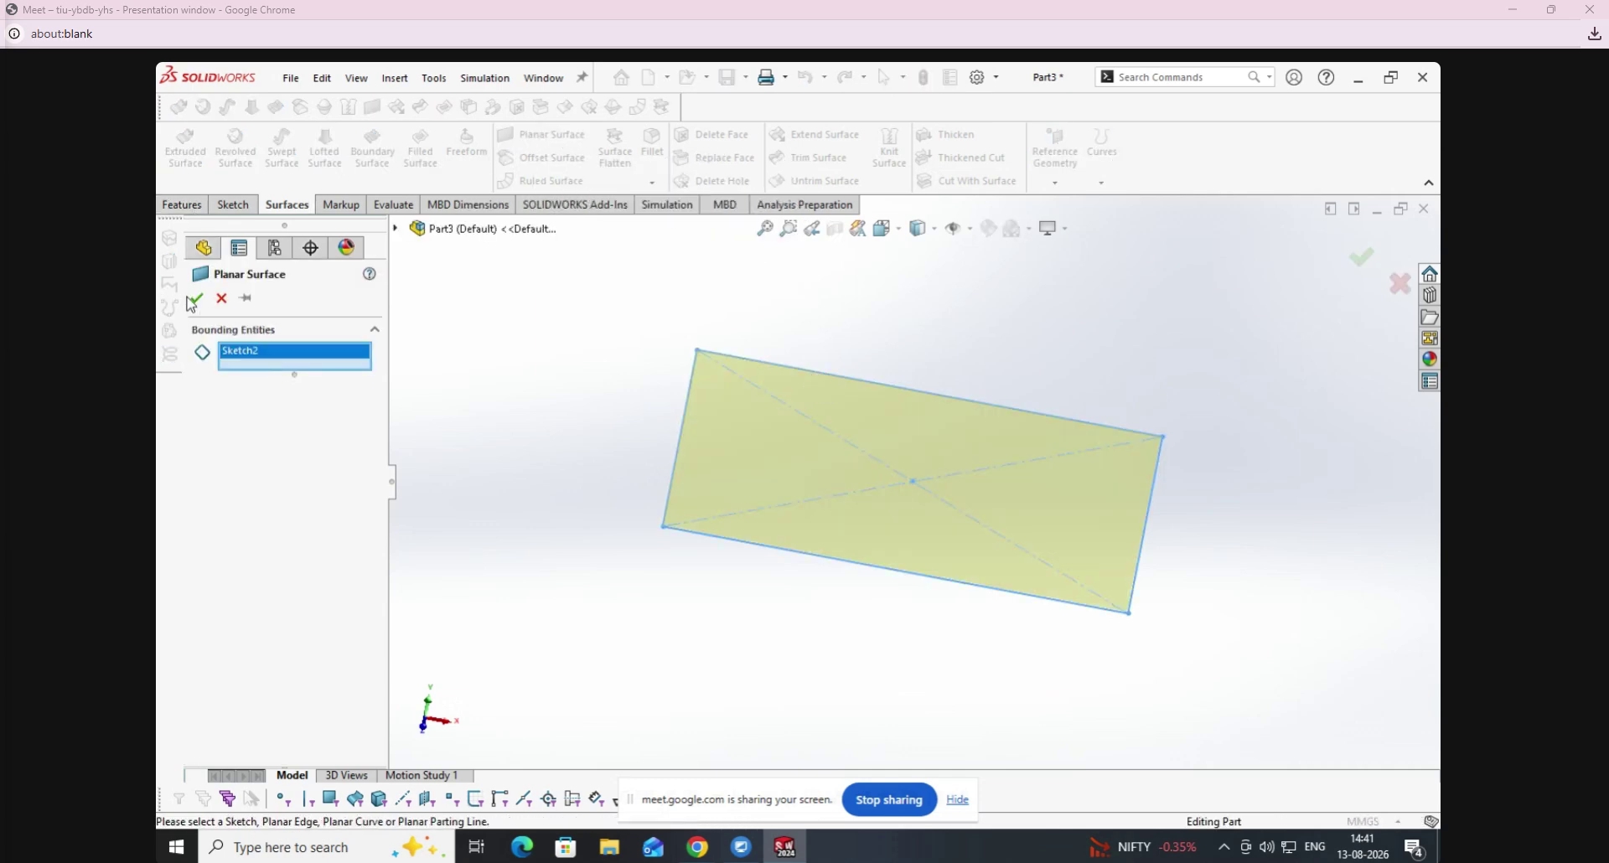
click(196, 299)
middle_drag(600, 568, 604, 524)
click(839, 463)
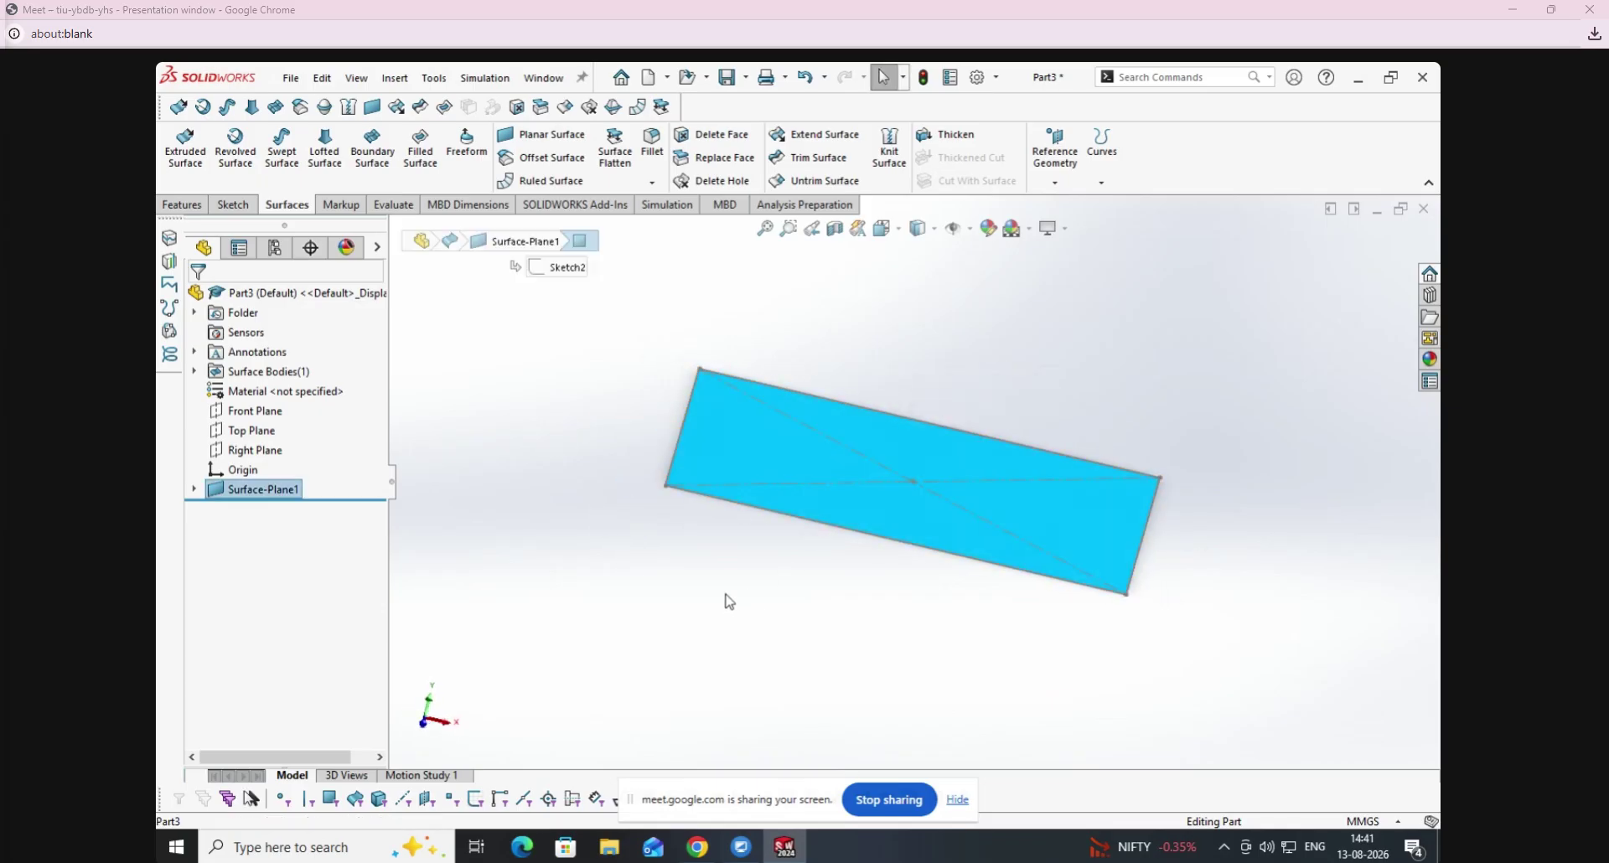
click(582, 333)
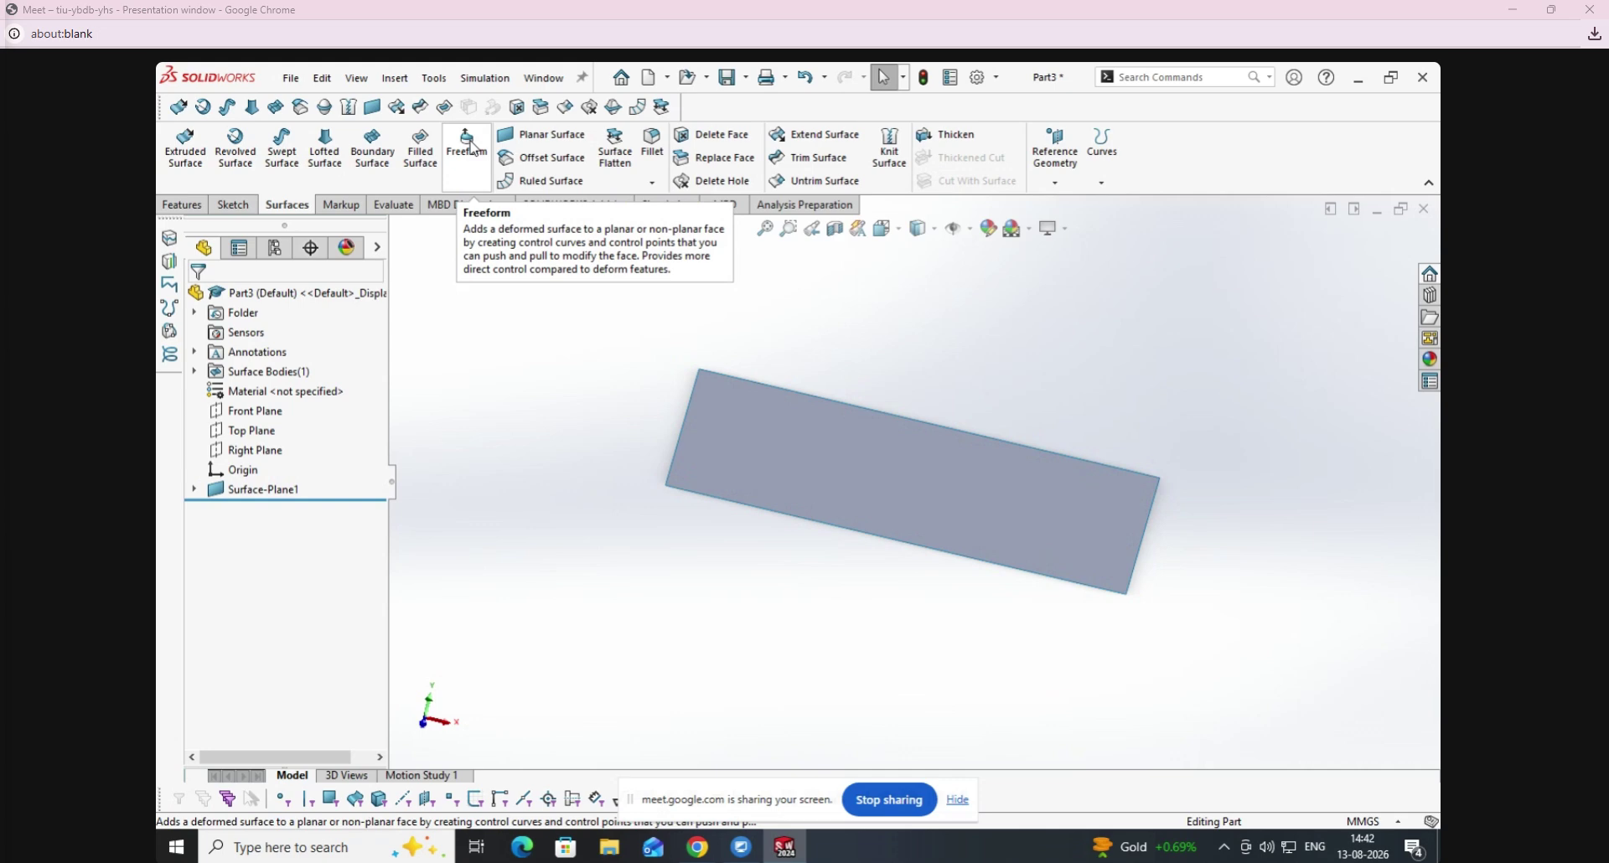
Start a Freeform feature on the rectangular planar face and set its mesh density to 5.
click(471, 145)
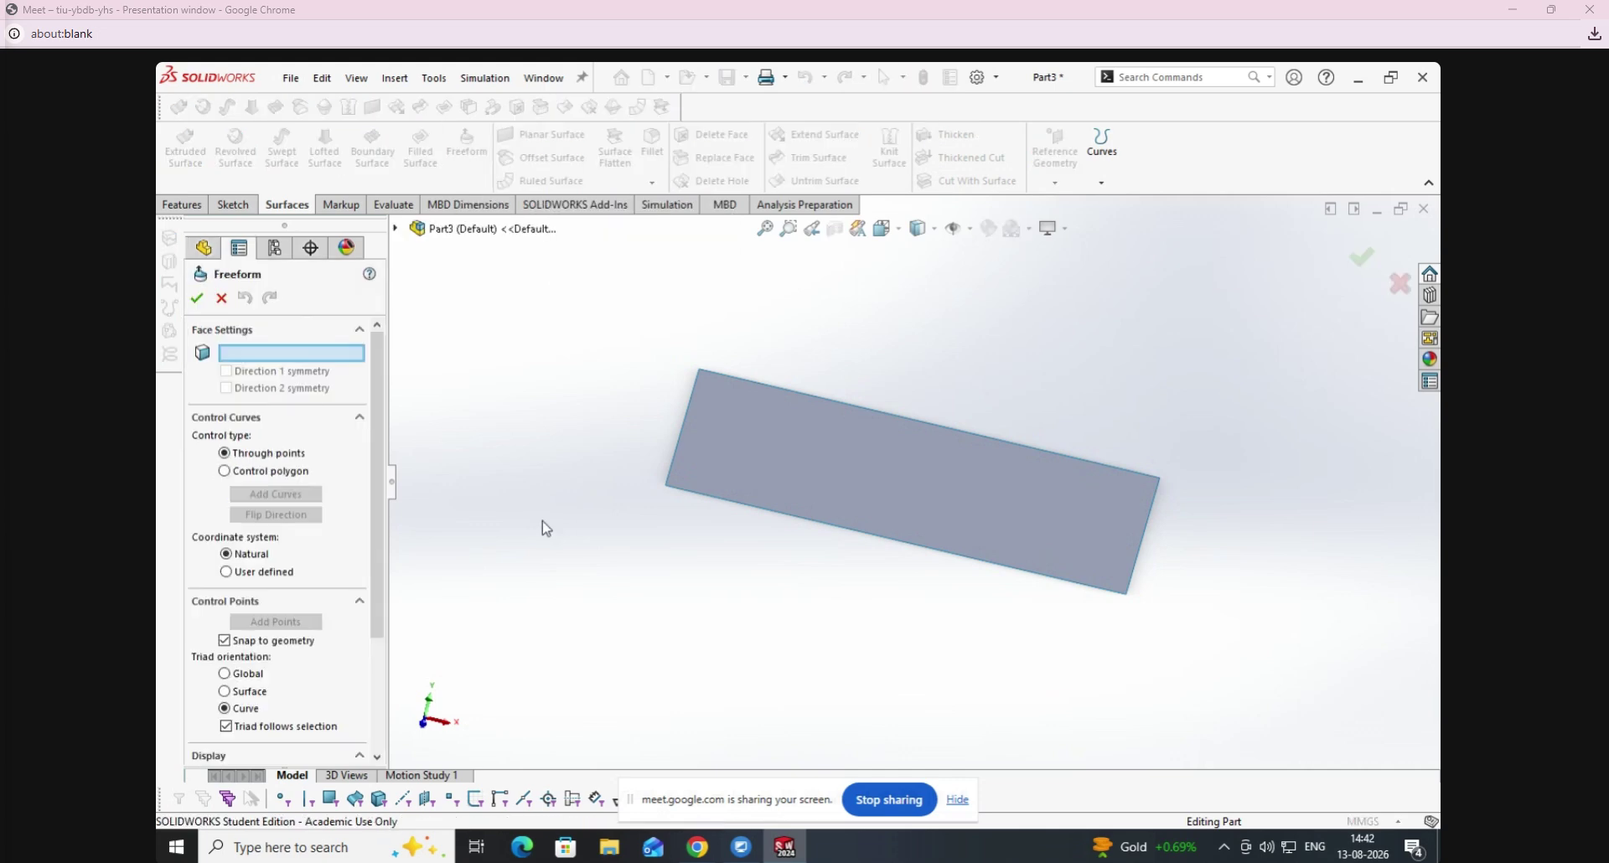
click(1028, 516)
mouse_move(528, 657)
middle_down()
mouse_move(546, 585)
mouse_move(499, 567)
mouse_move(508, 653)
middle_up()
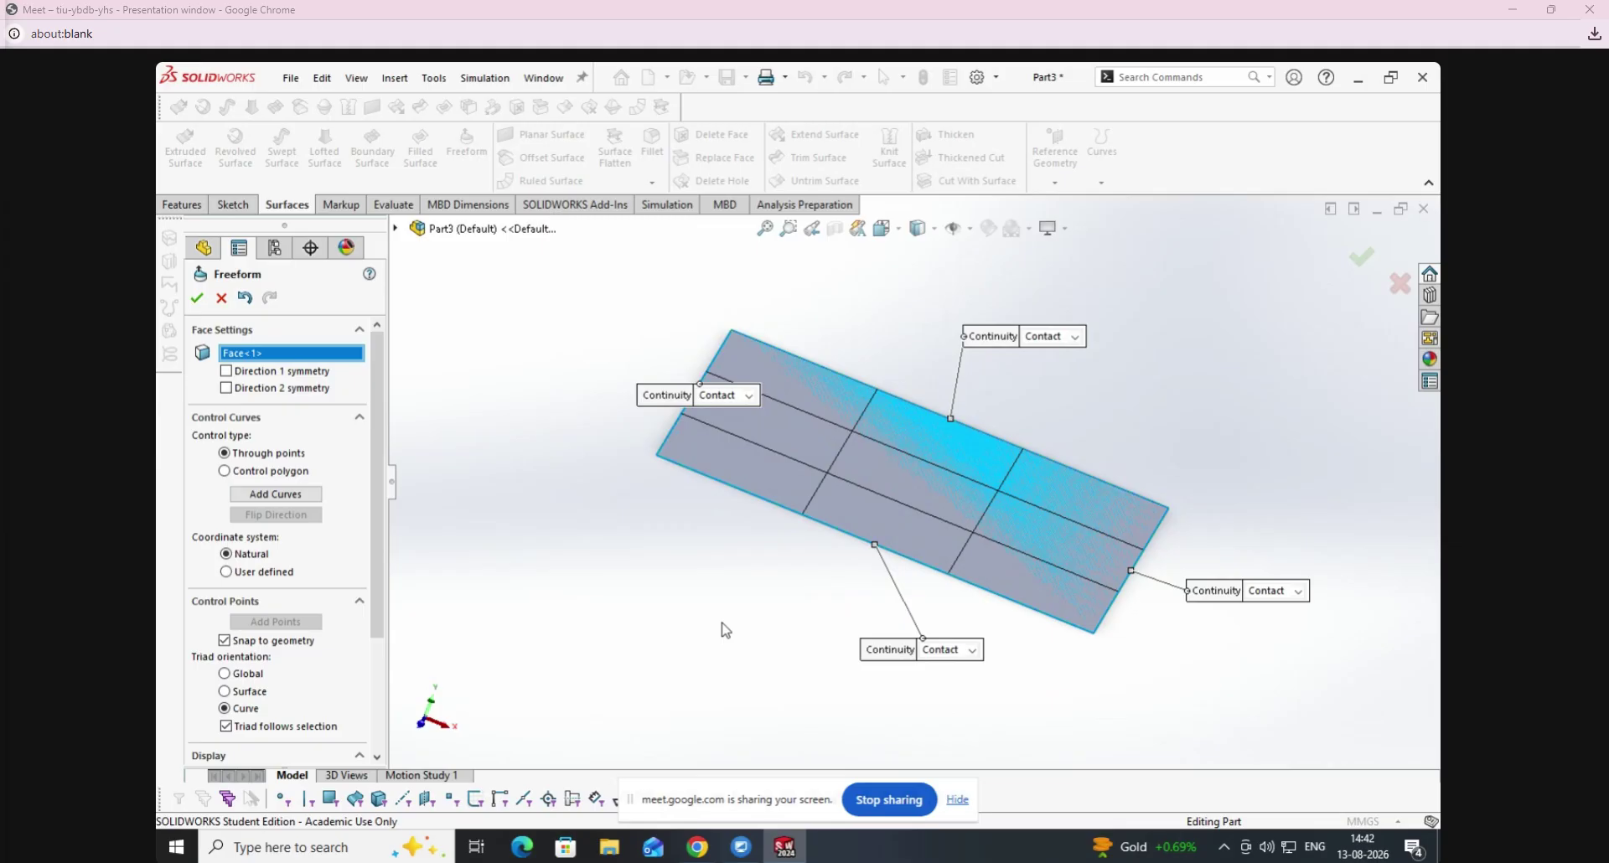
drag(377, 559, 388, 676)
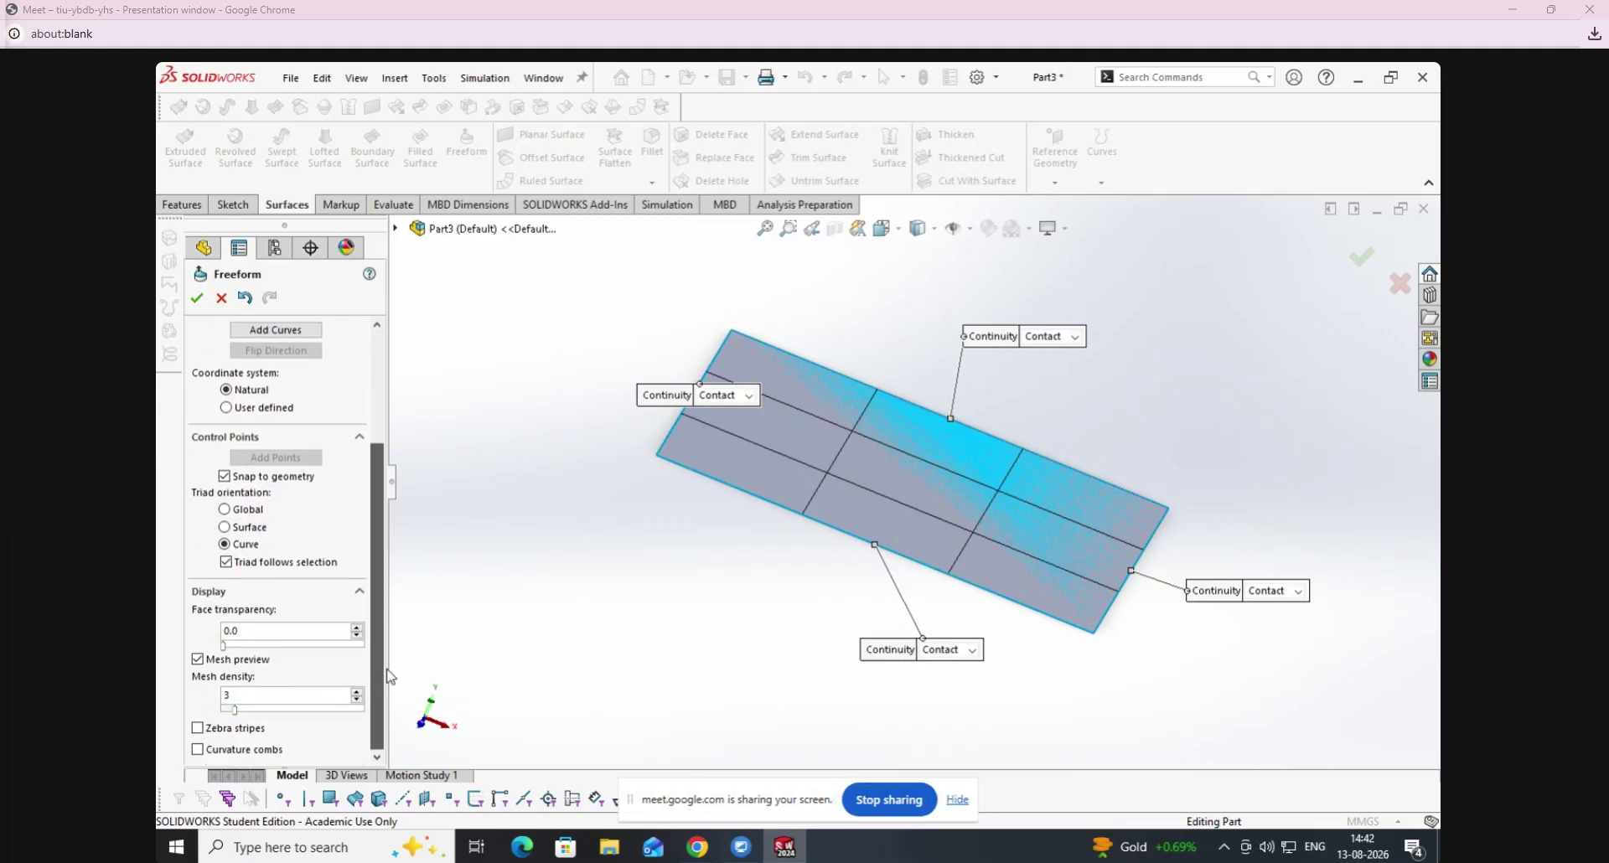
click(357, 692)
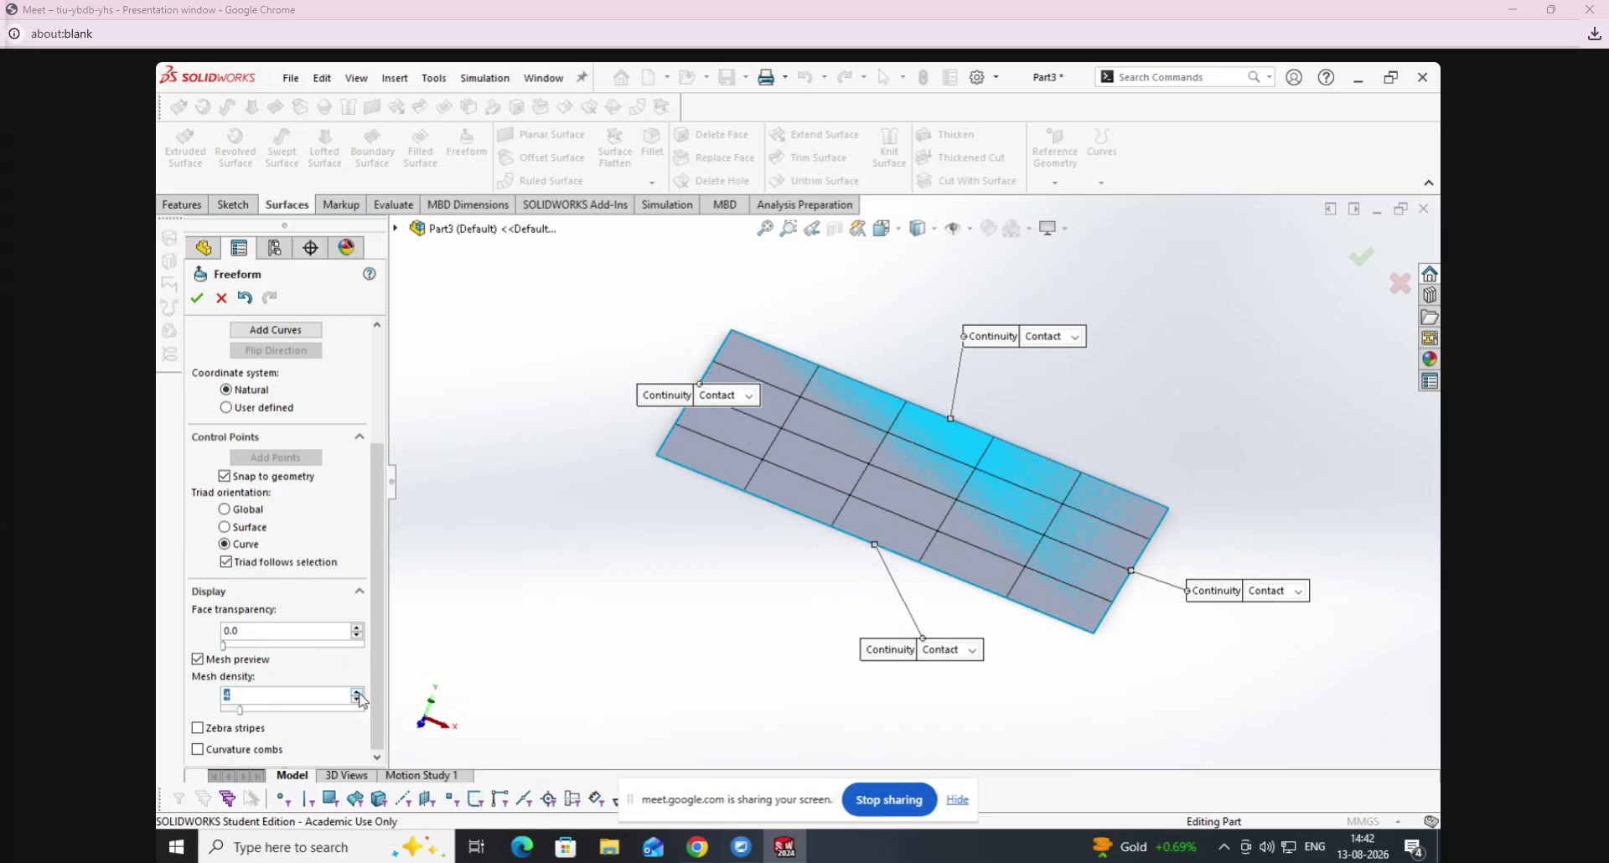
click(359, 694)
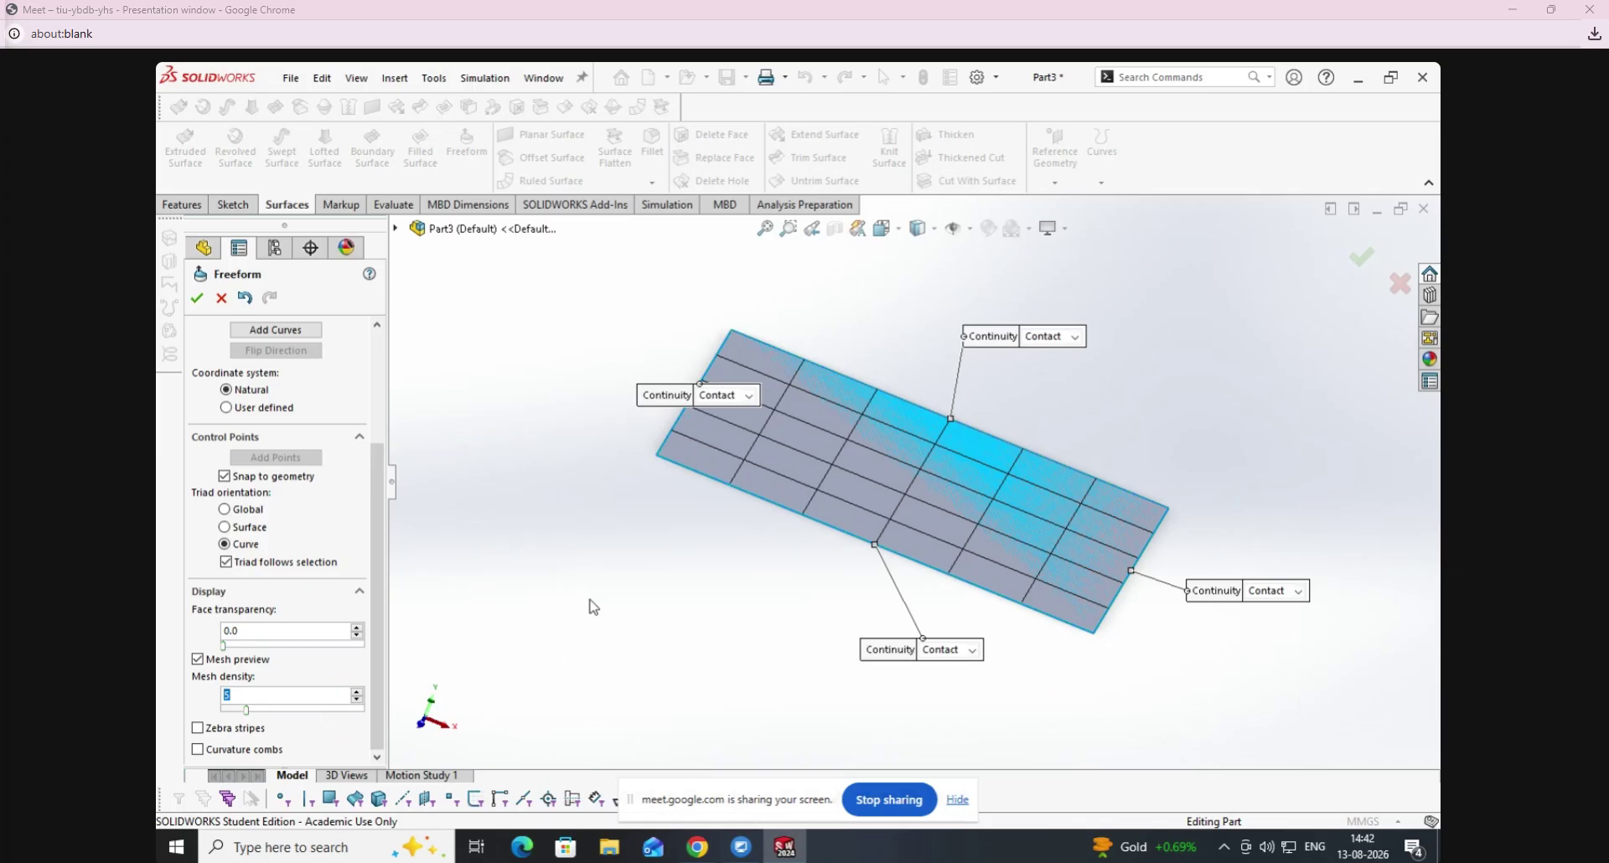
drag(377, 513, 394, 408)
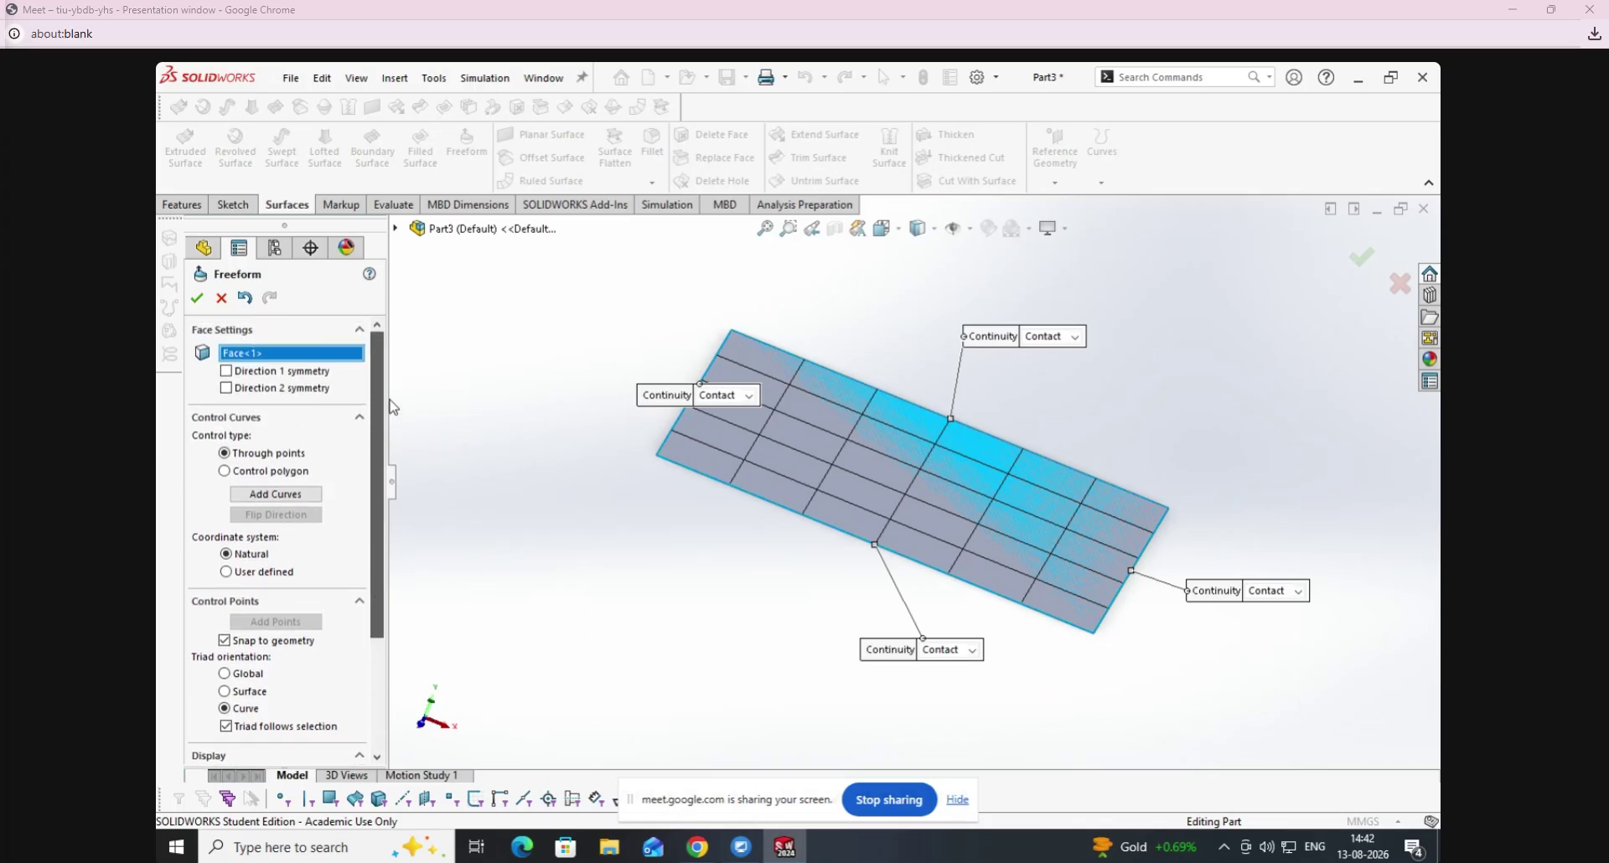
Add lengthwise through-points control curves to the freeform face.
click(302, 496)
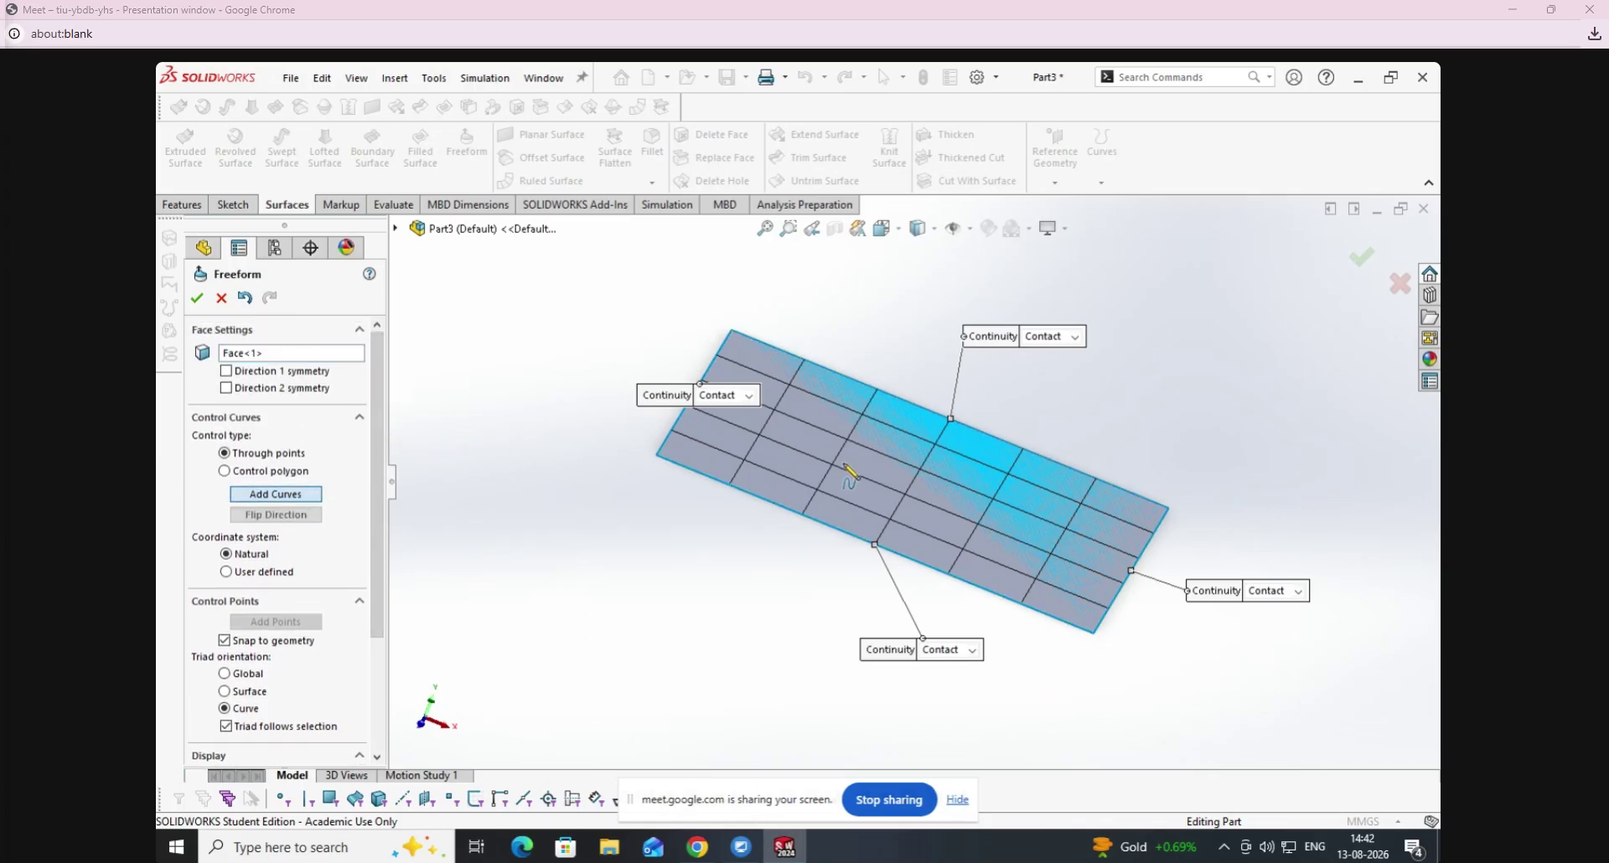
click(796, 456)
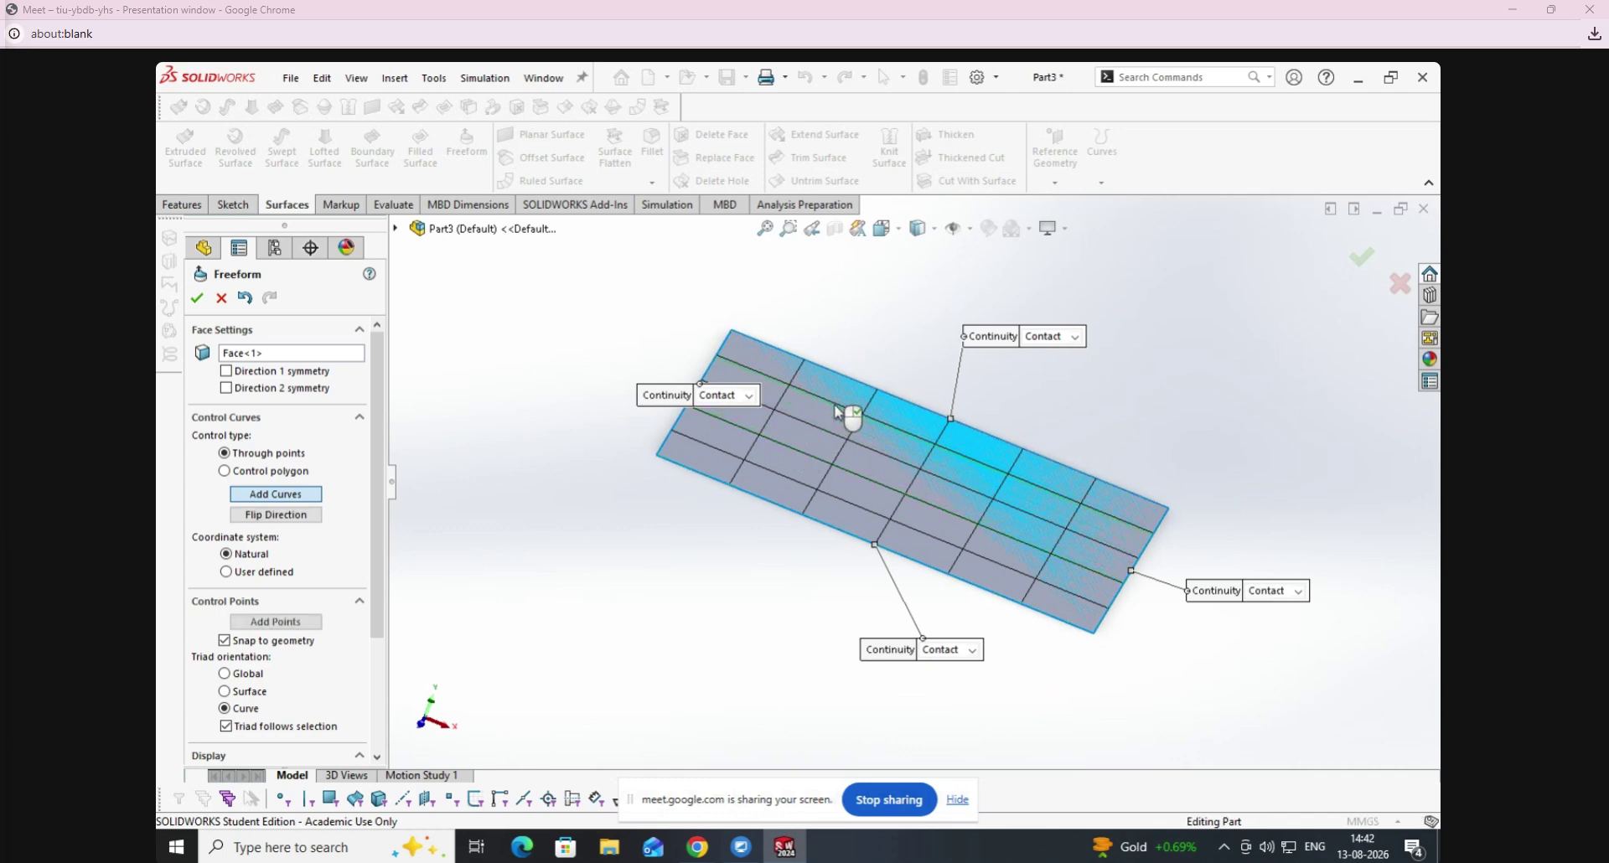
click(803, 501)
Flip the control curve direction and add two crosswise curves, one near the face's left end and one near its middle.
click(304, 515)
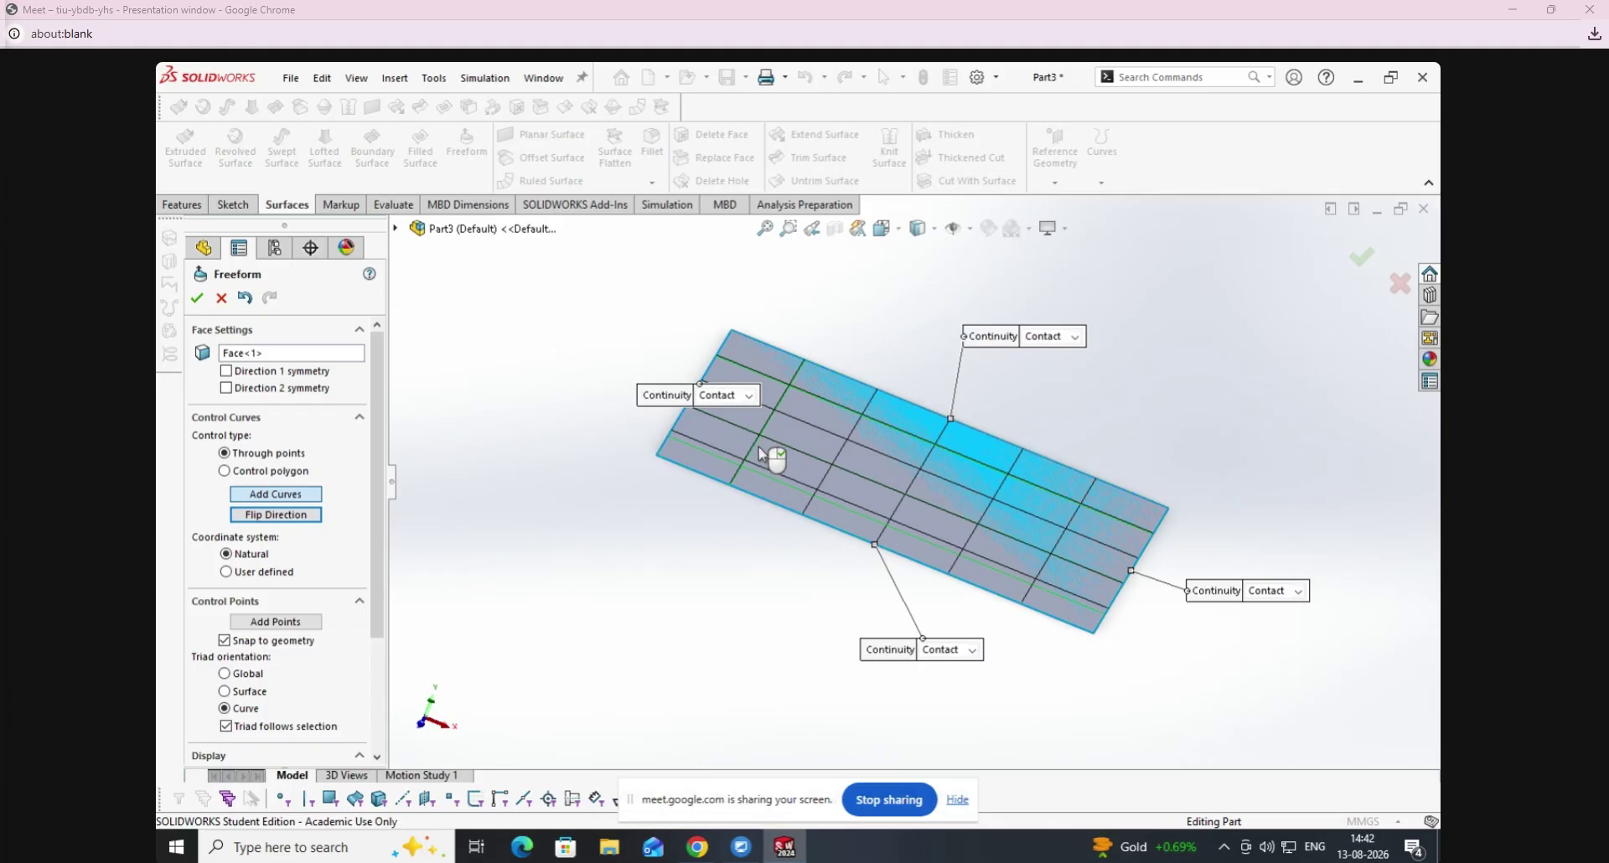
click(784, 453)
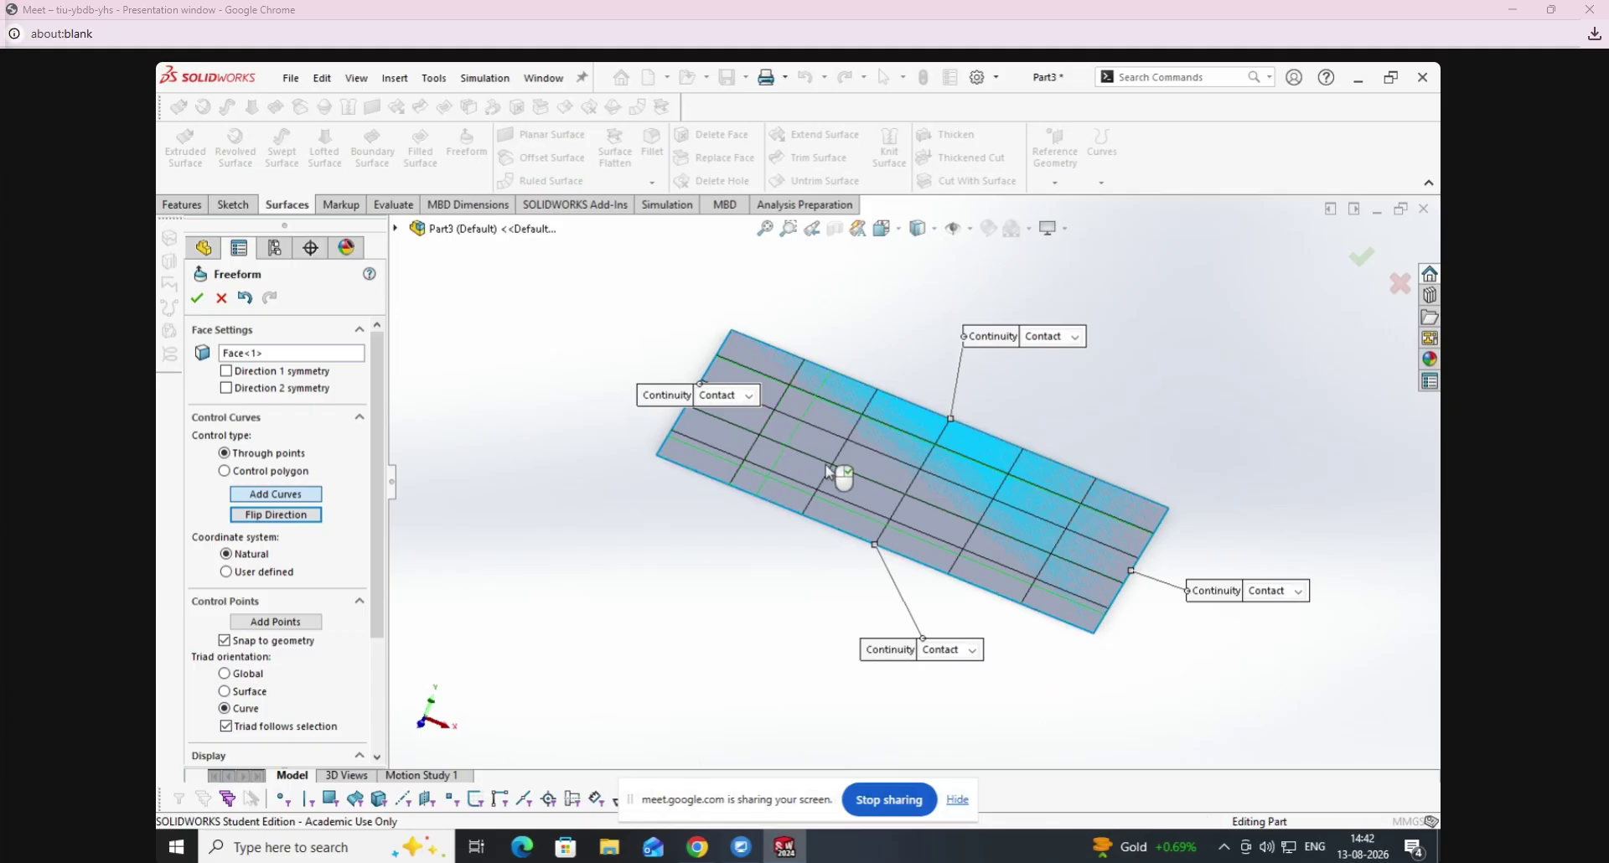
click(922, 514)
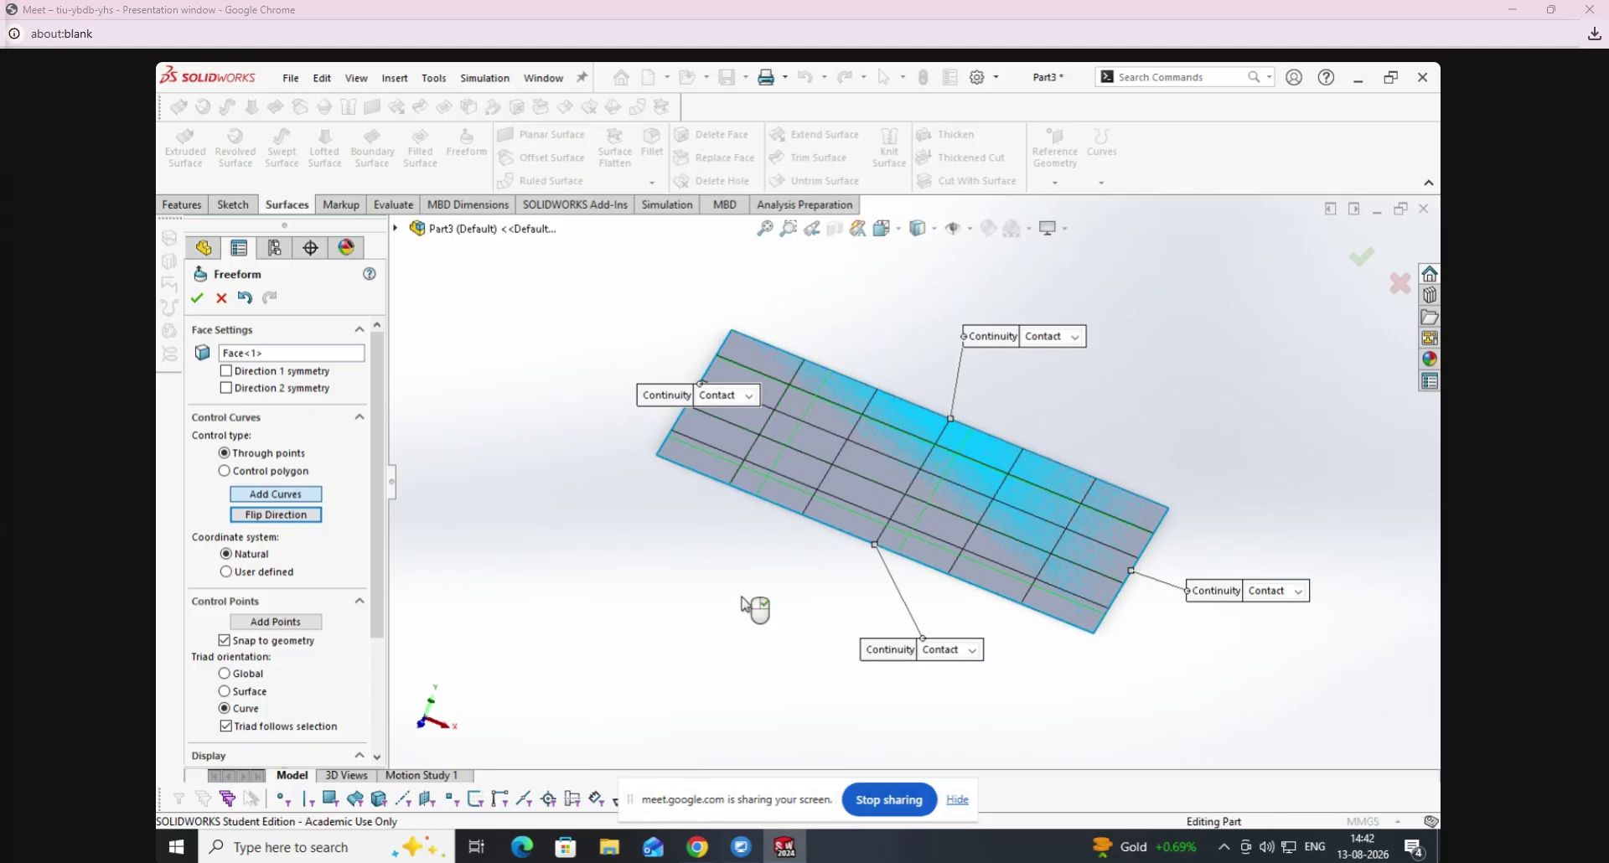
scroll(1148, 427, down, 1)
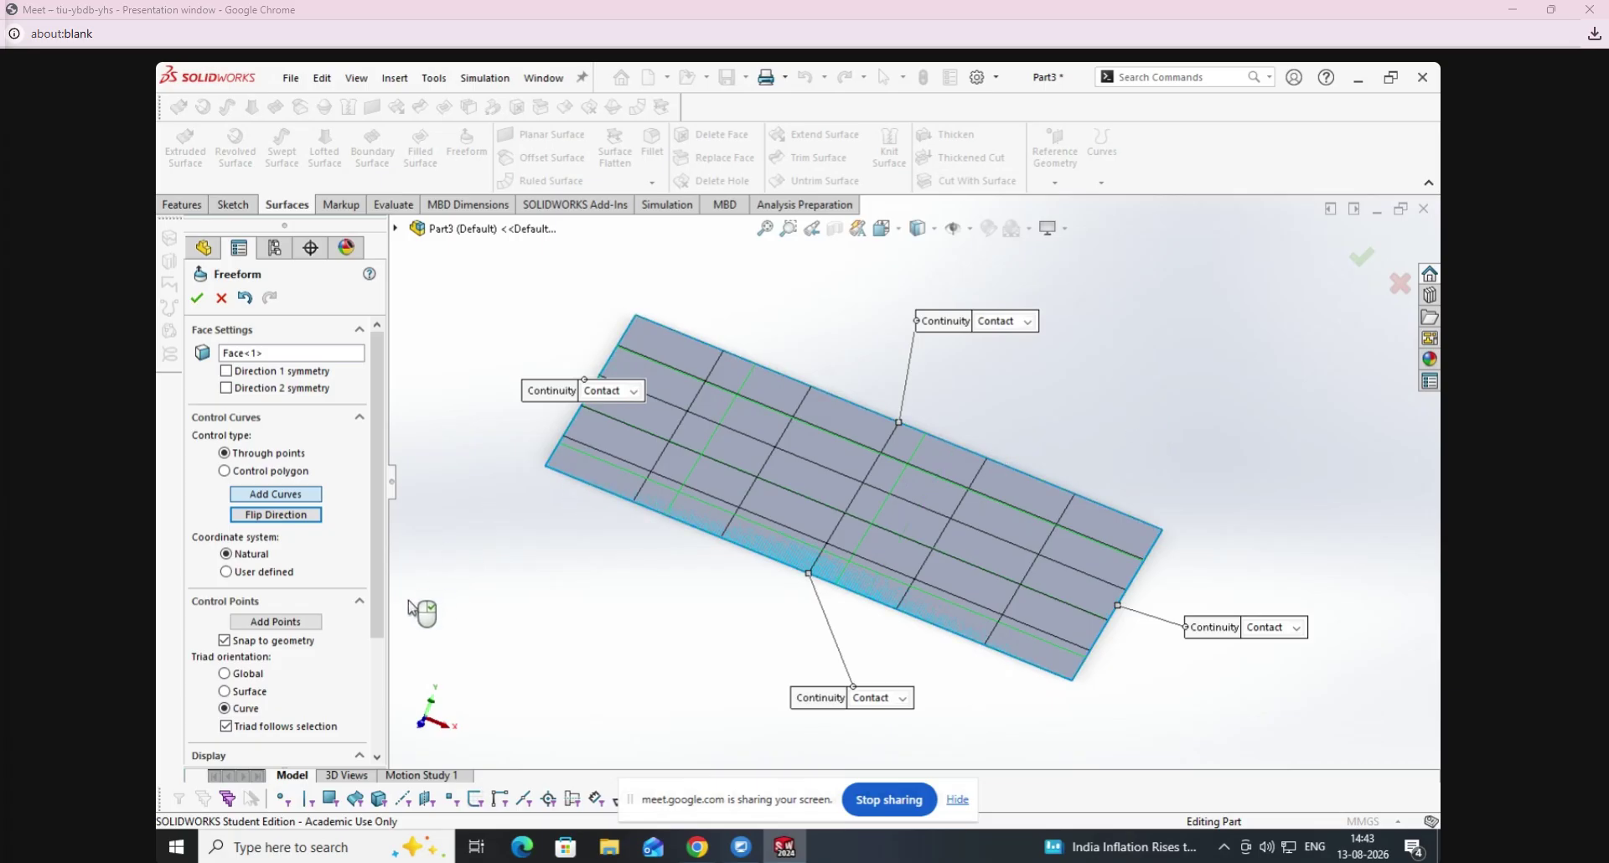
Add two control points on the upper lengthwise control curve and one on each of the two crosswise curves.
click(316, 625)
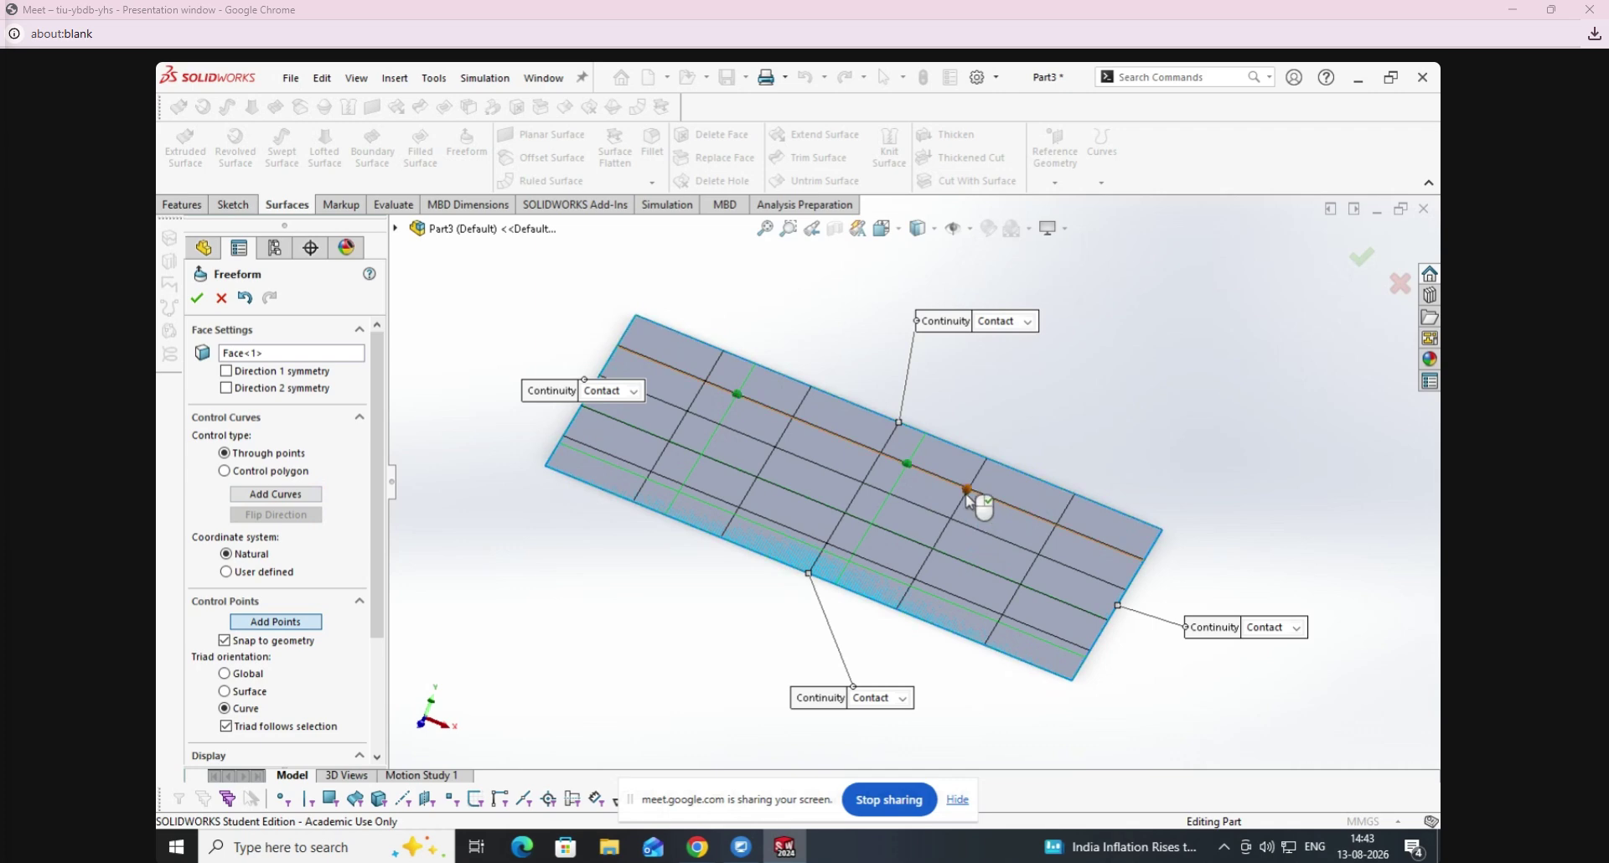
click(1018, 508)
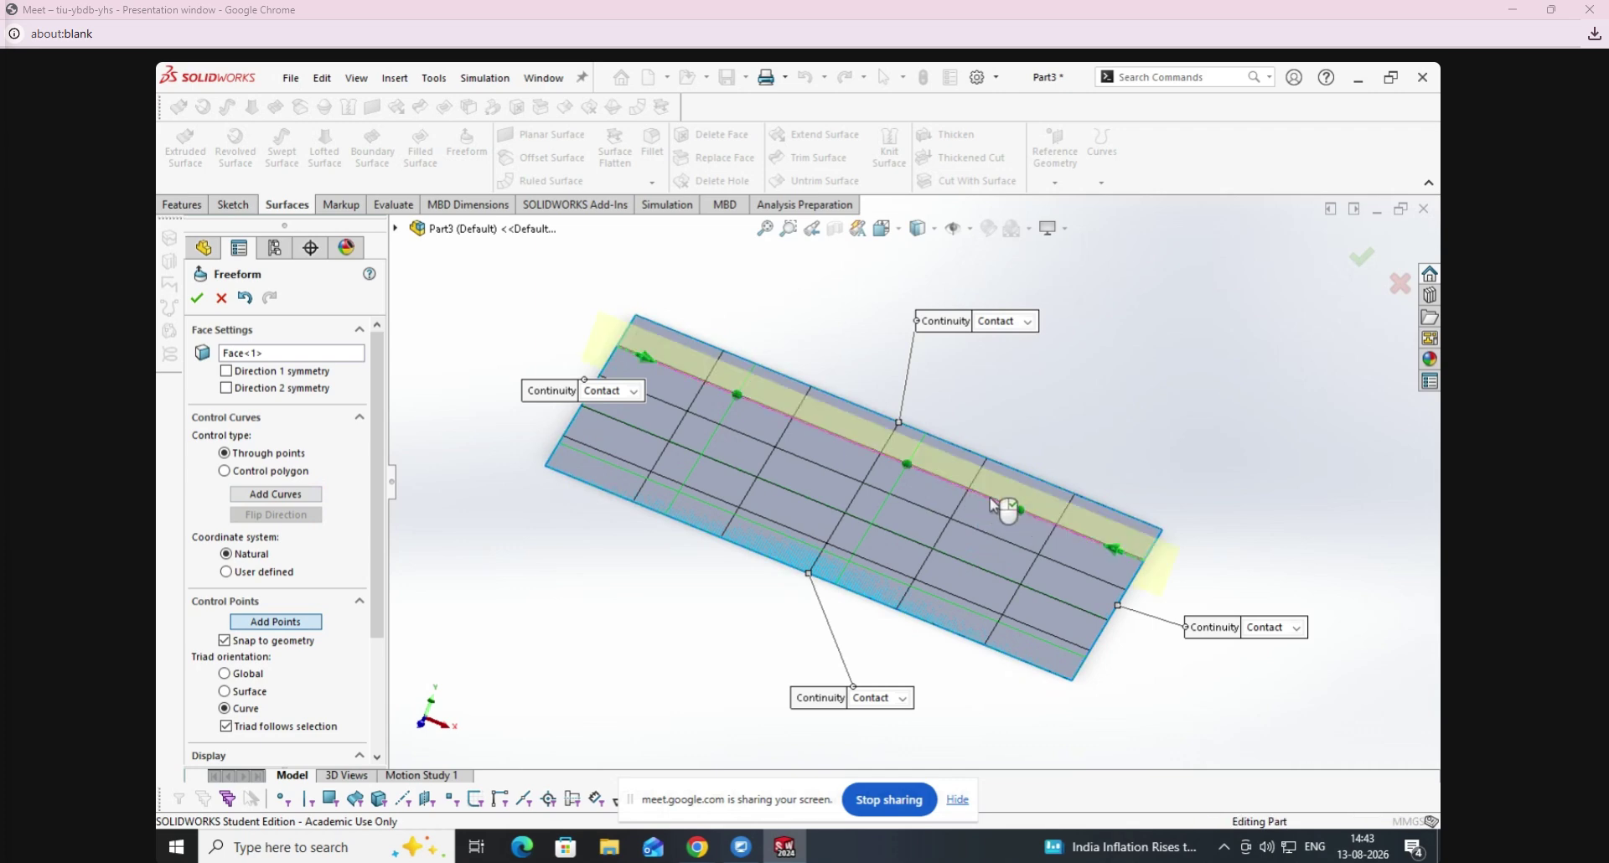
click(816, 427)
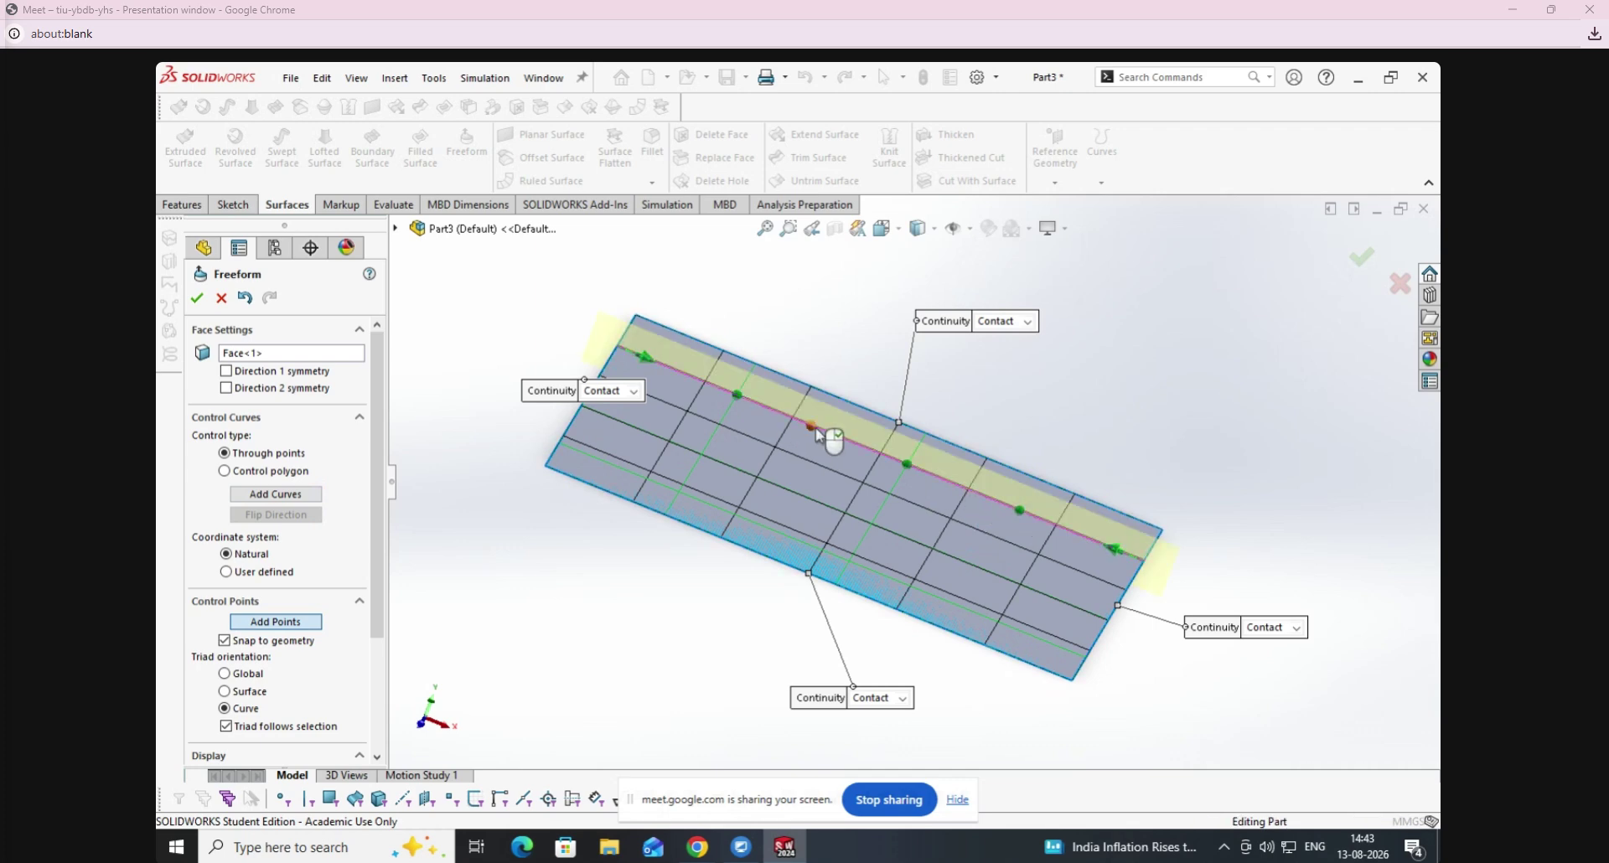
click(717, 430)
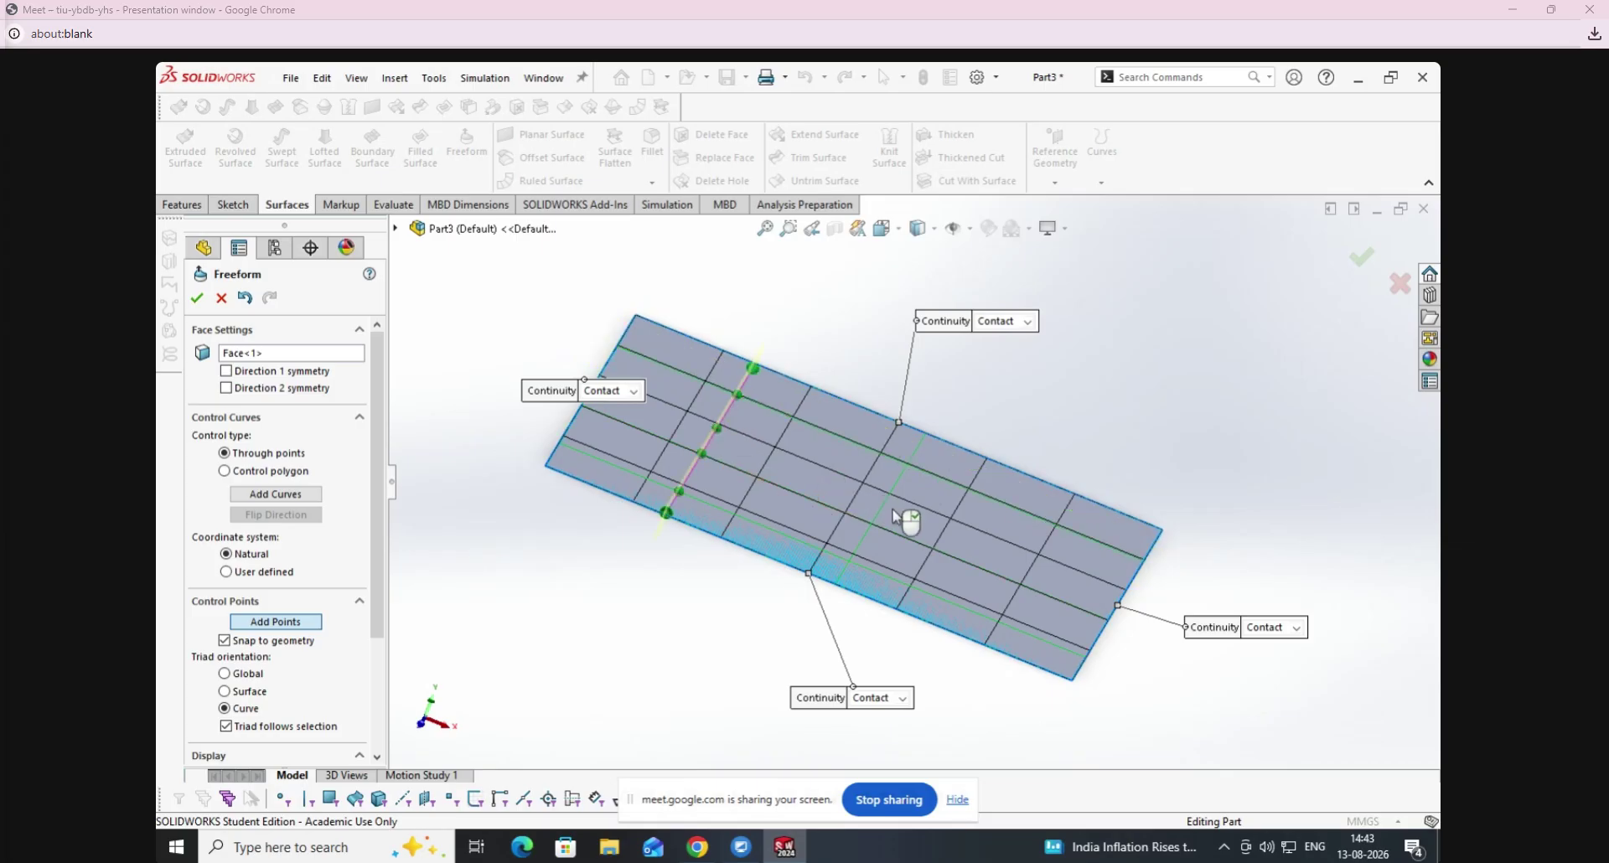
click(865, 546)
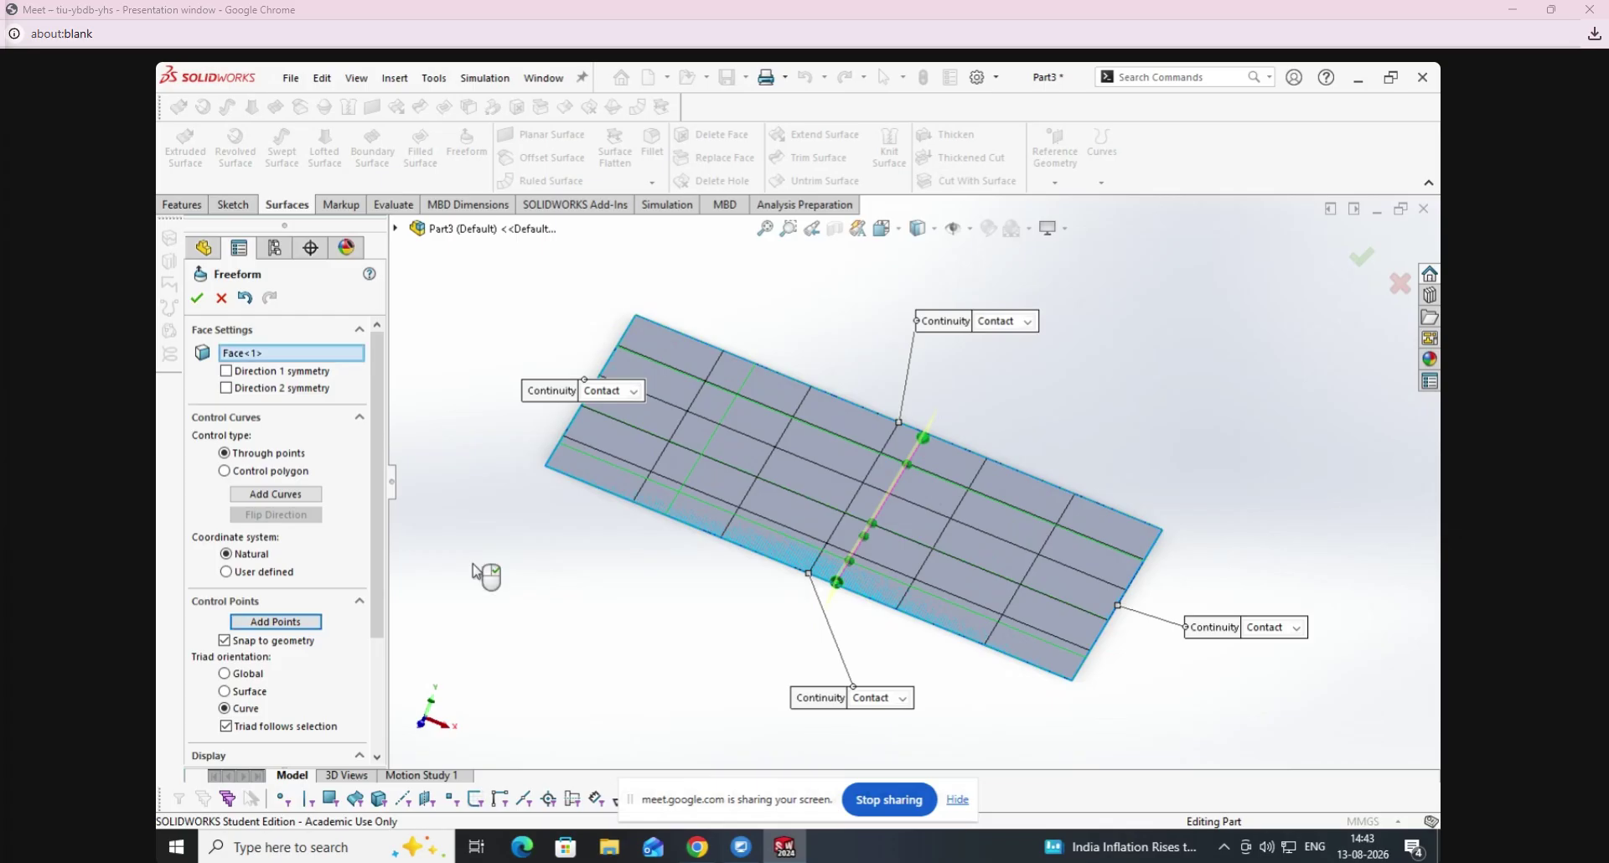
Raise the left control point of the middle lengthwise curve about 8.6 mm in Y and set its X offset to 0 mm.
click(684, 456)
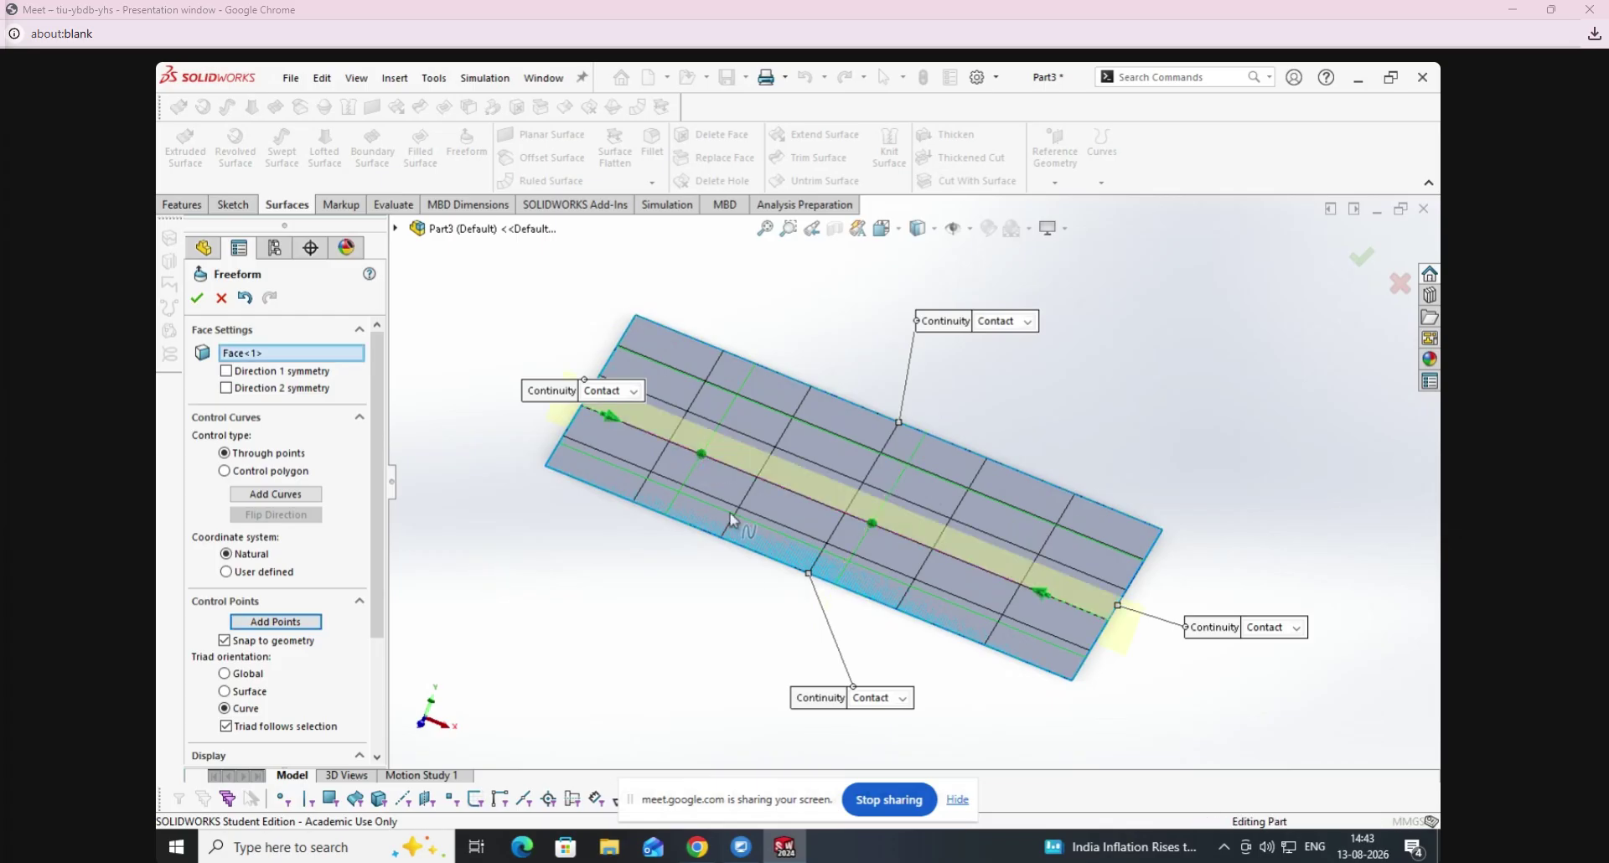
scroll(665, 576, down, 3)
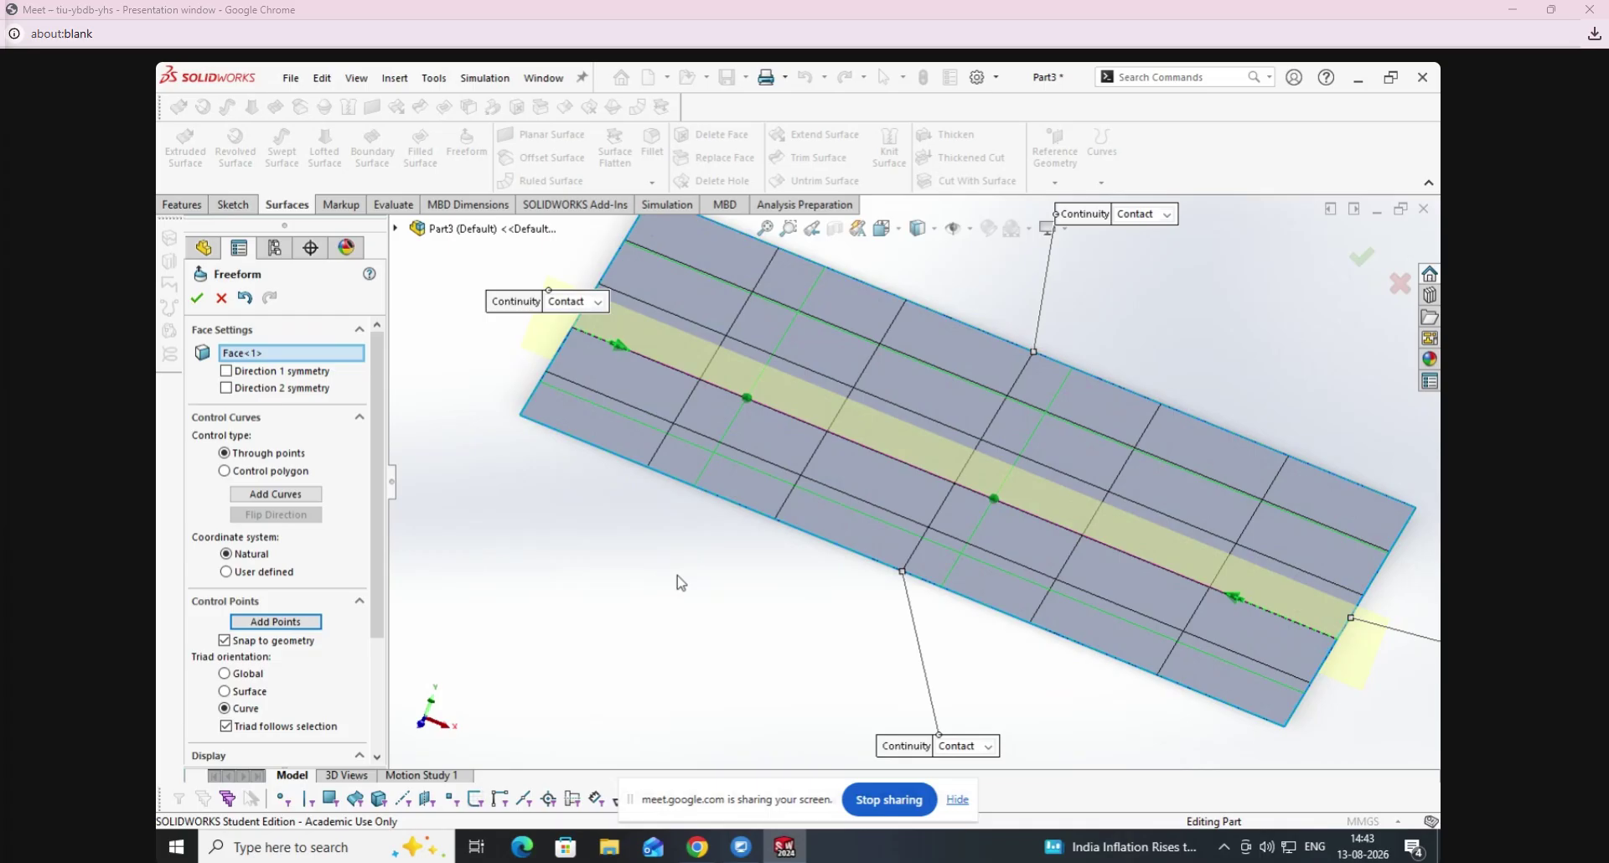
drag(375, 573, 374, 685)
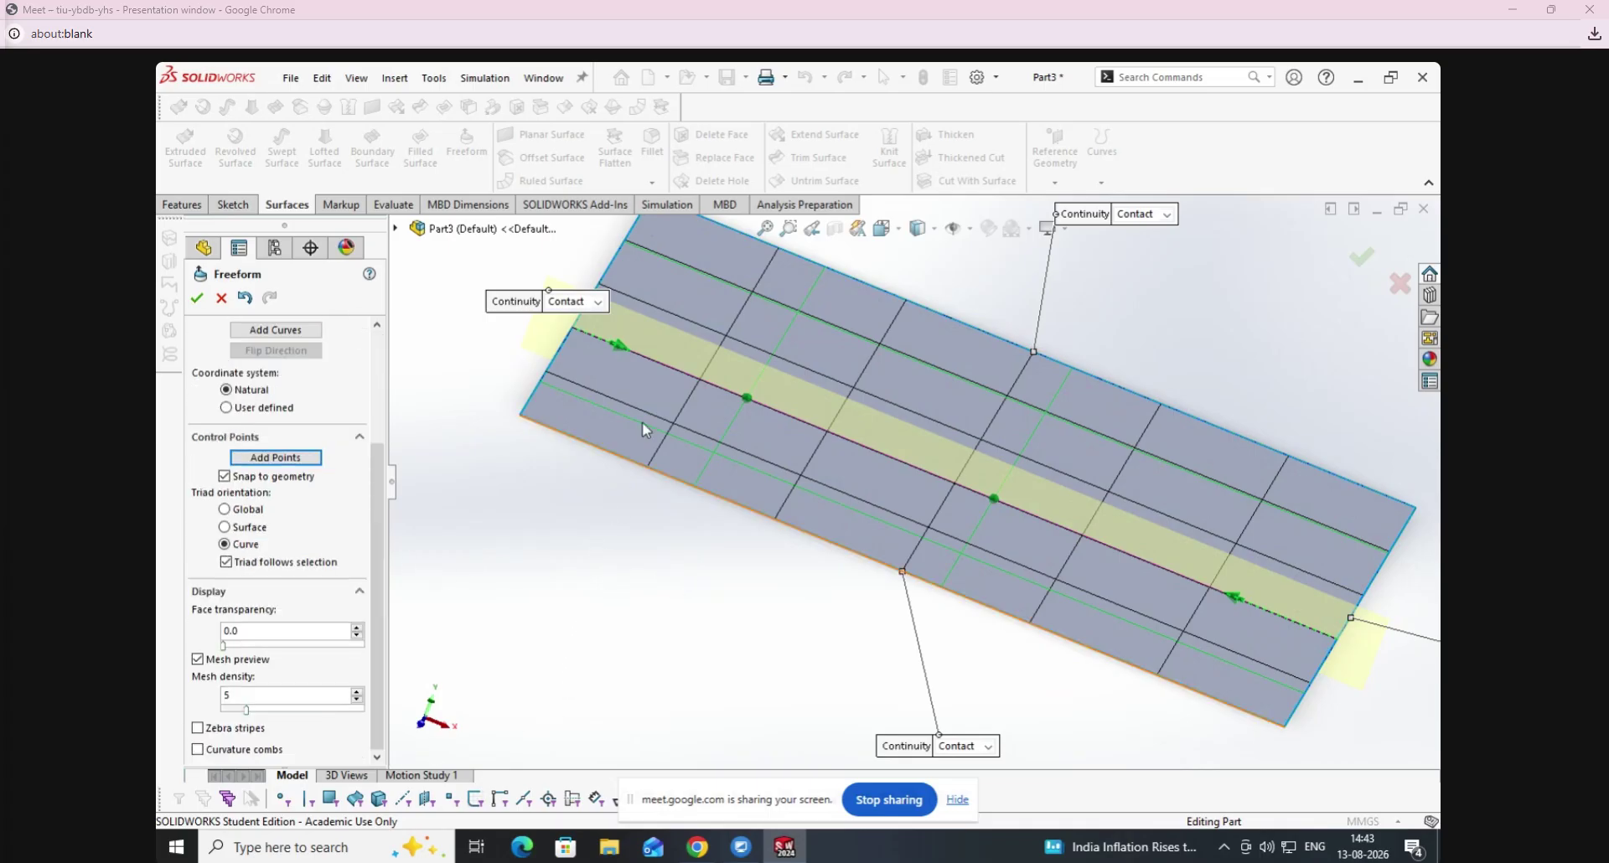
click(747, 397)
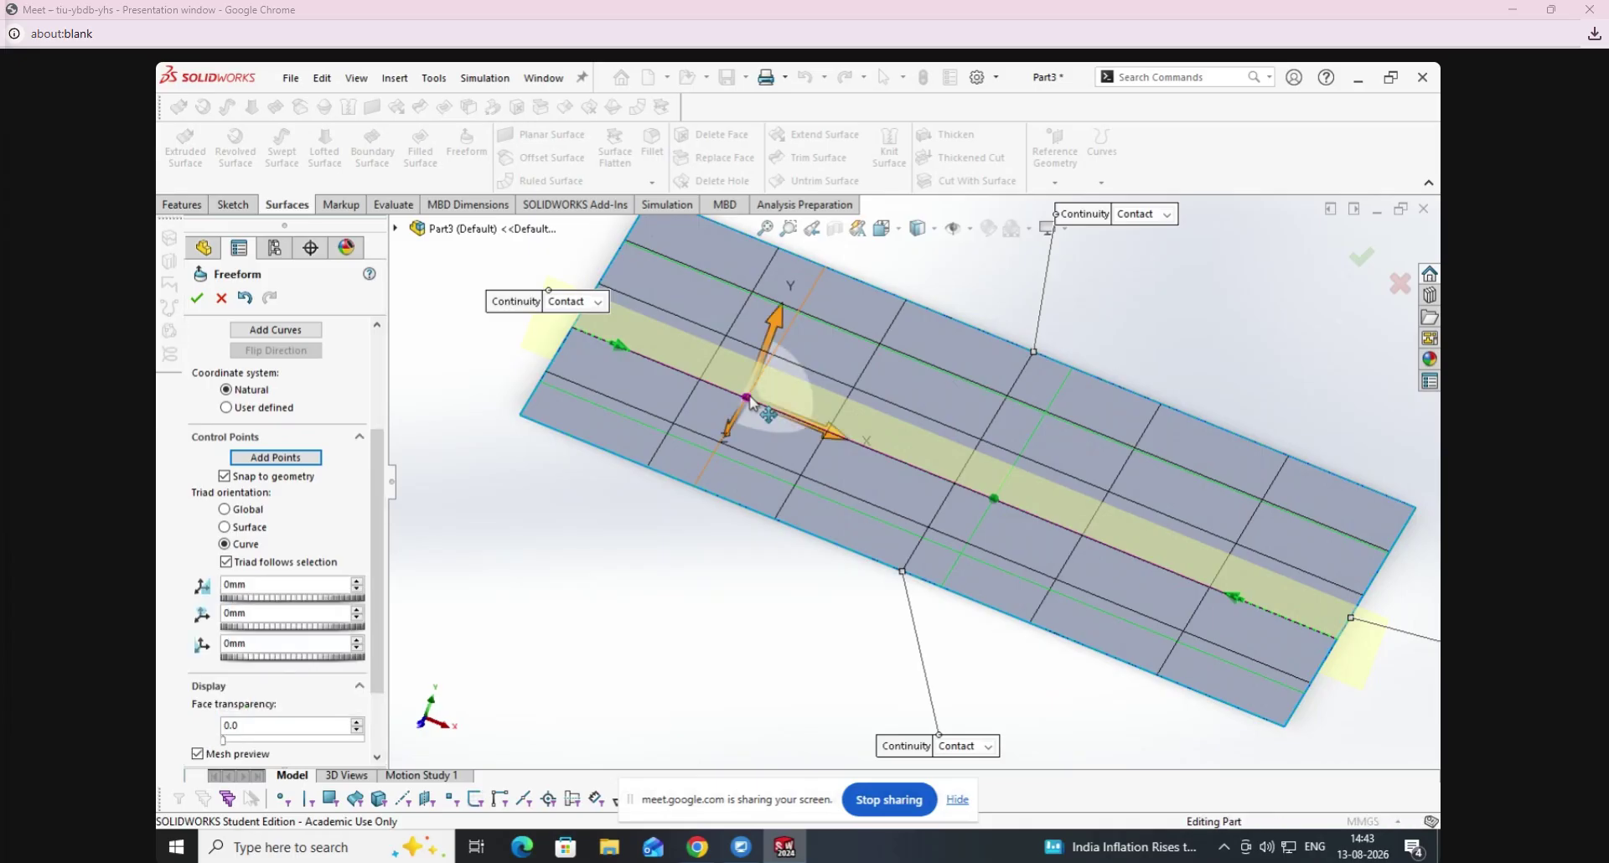
drag(747, 397, 507, 620)
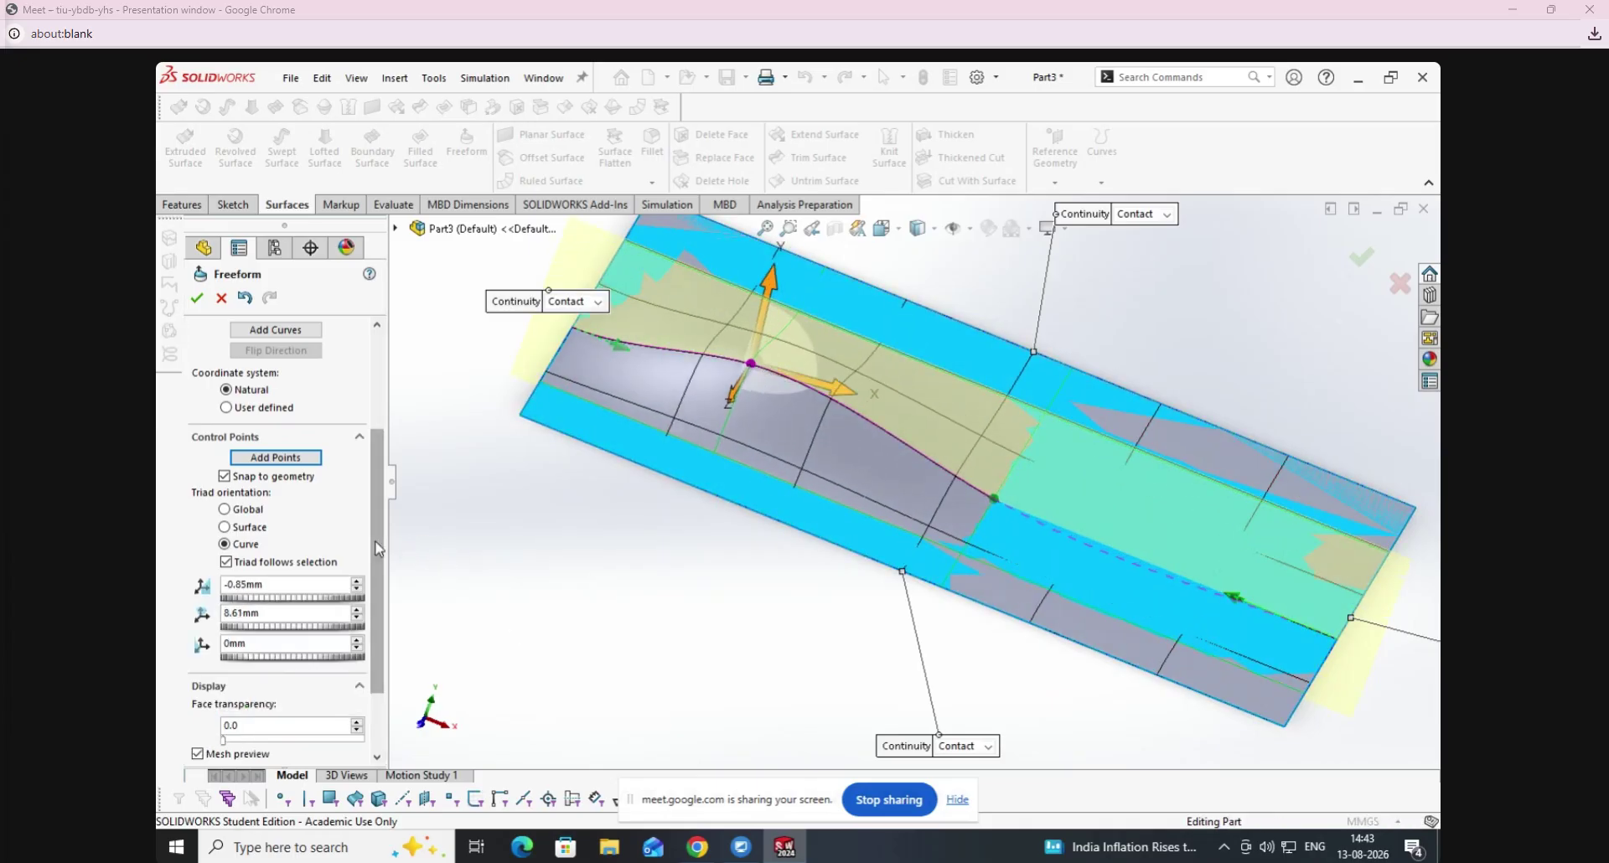
scroll(377, 544, down, 3)
click(308, 487)
drag(309, 487, 220, 473)
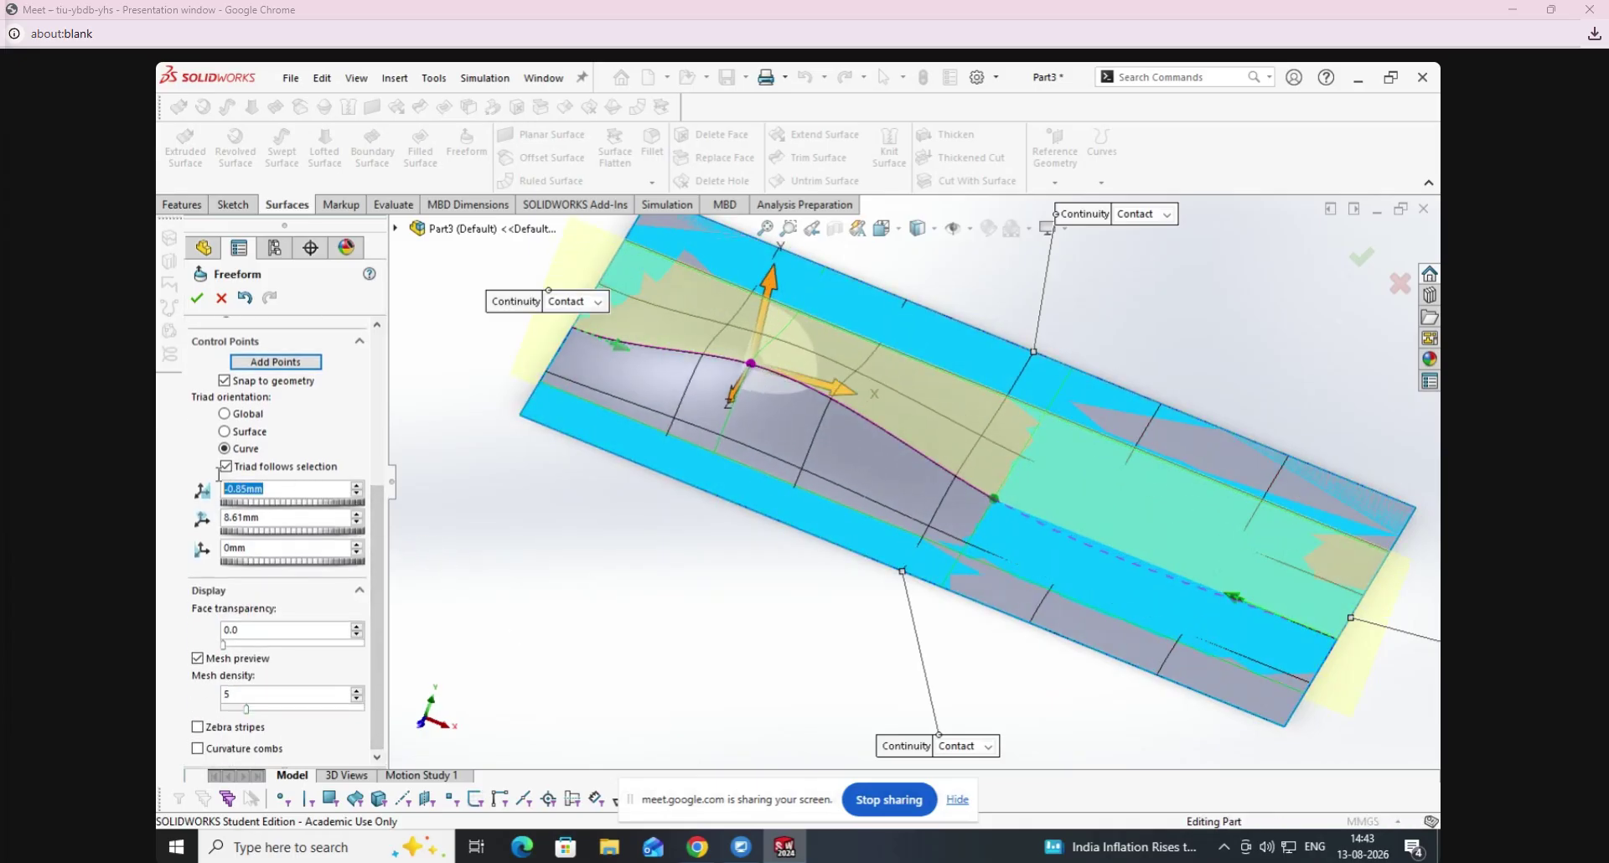
text(0)
key(Return)
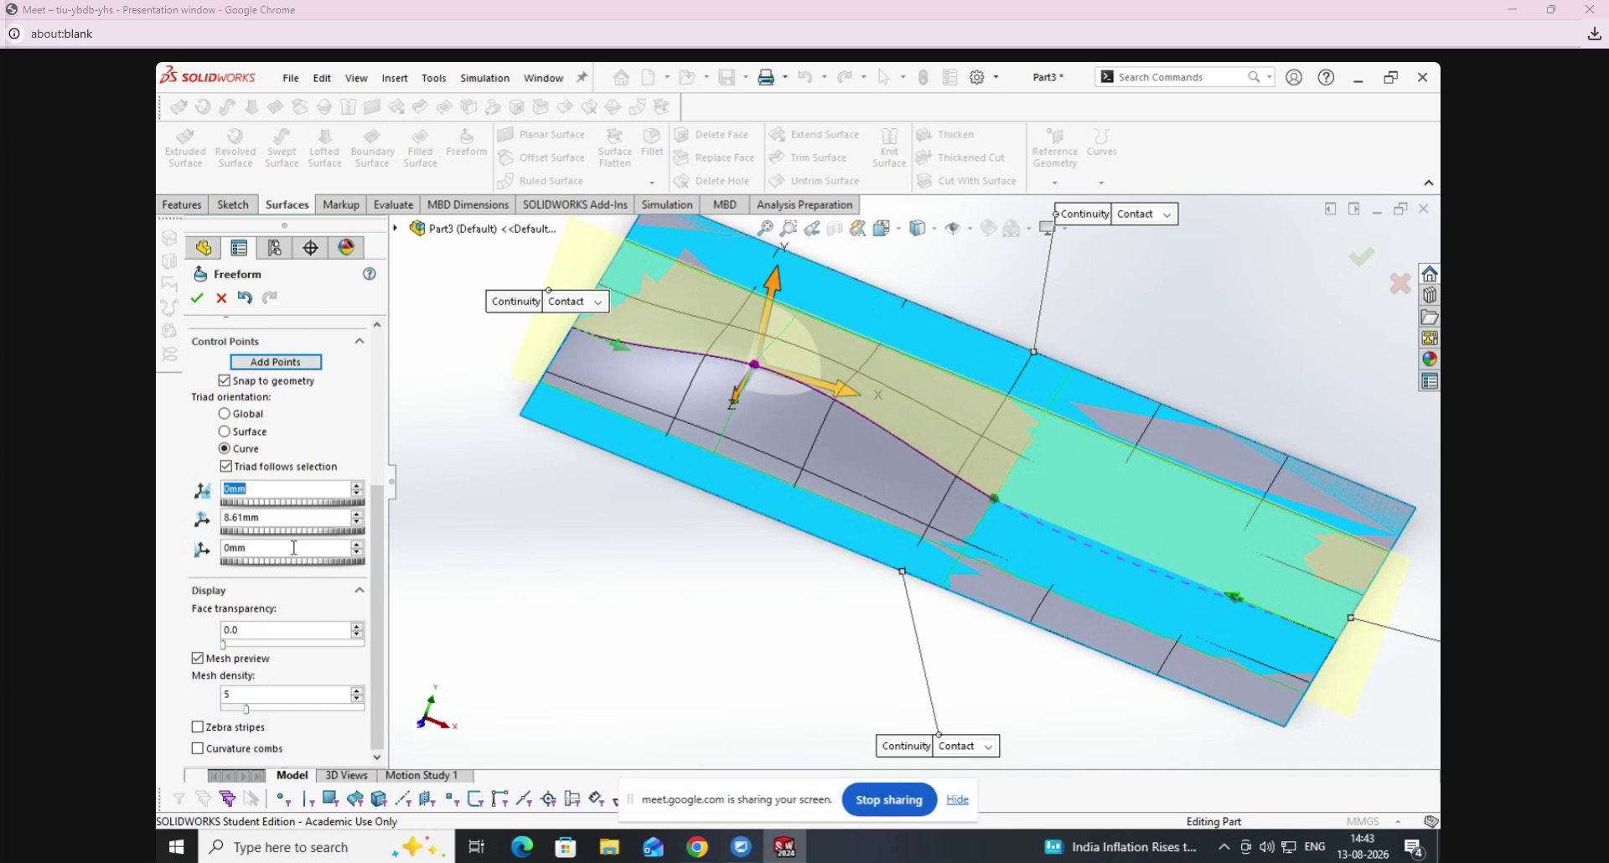
click(753, 654)
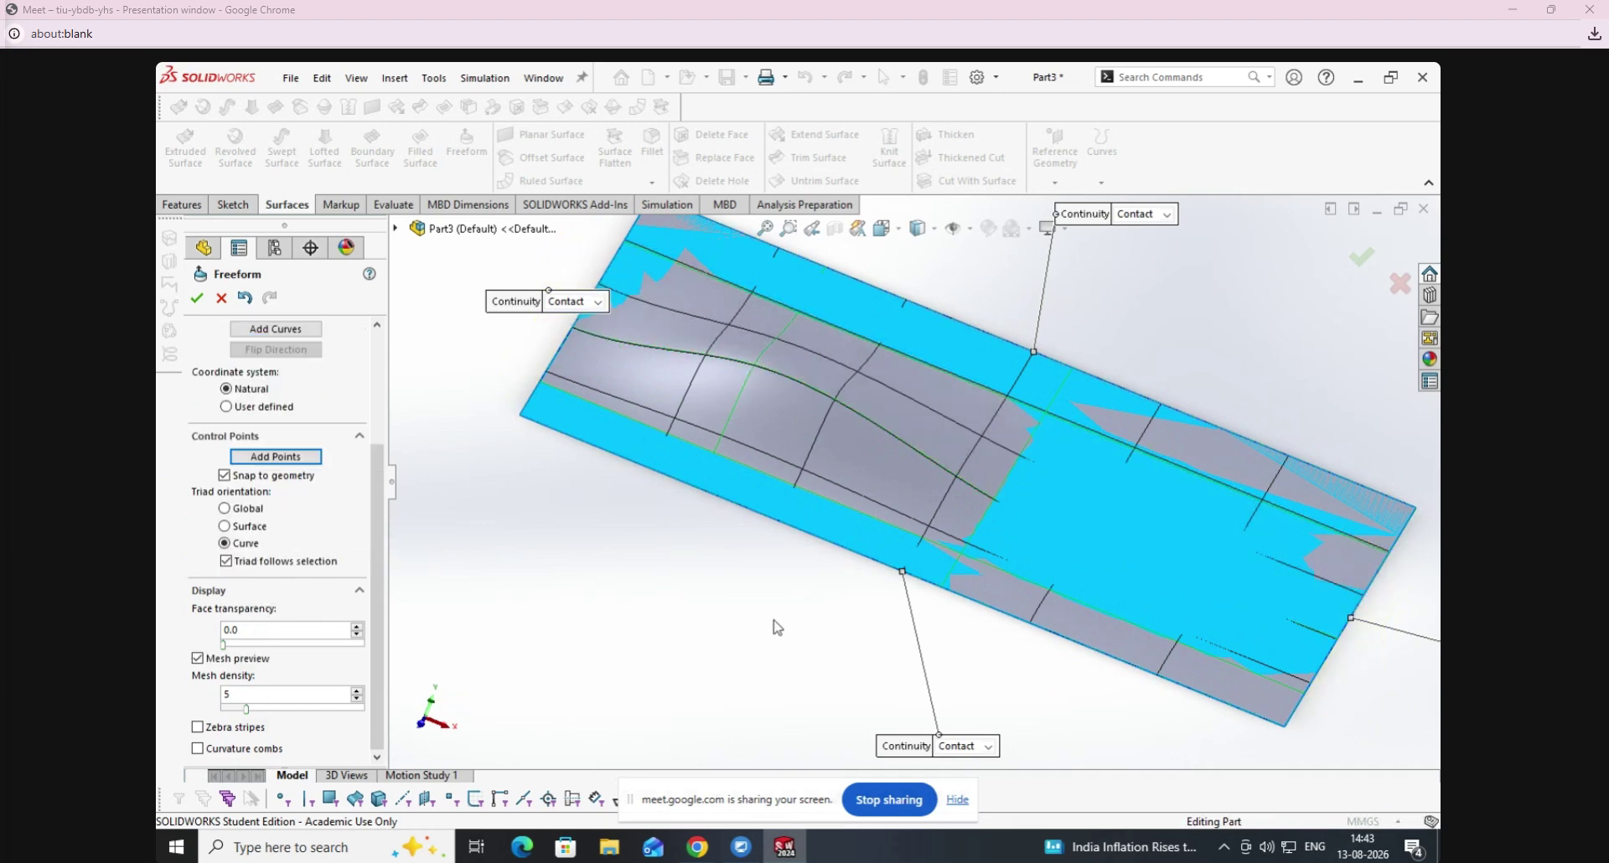
Lower the middle lengthwise curve's other control point to -14.99 mm in Y and set its X offset to 0 mm.
click(997, 501)
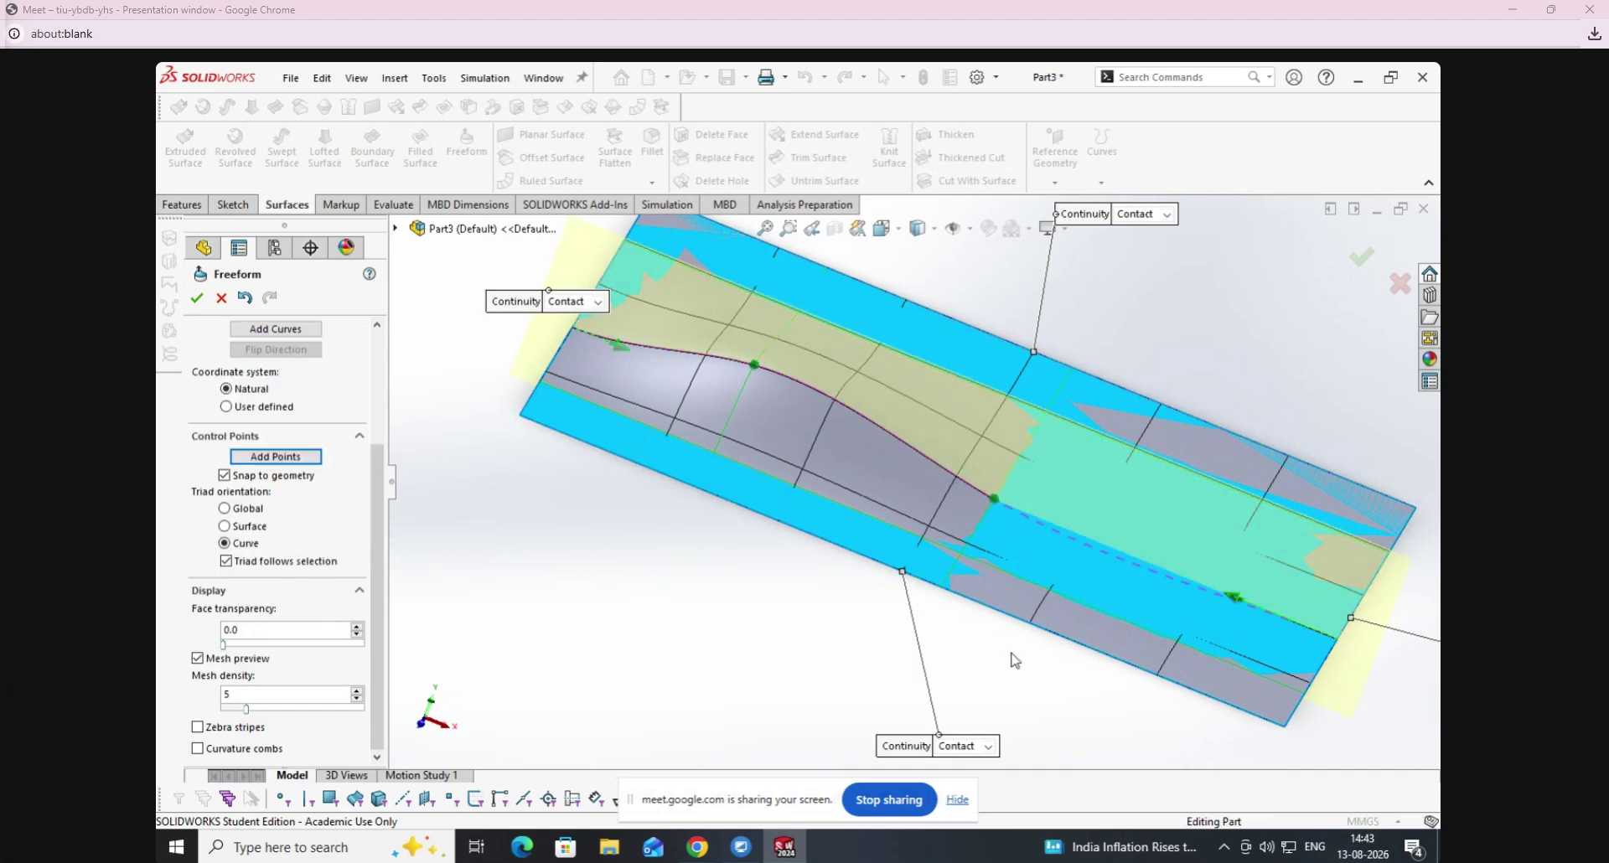
click(995, 501)
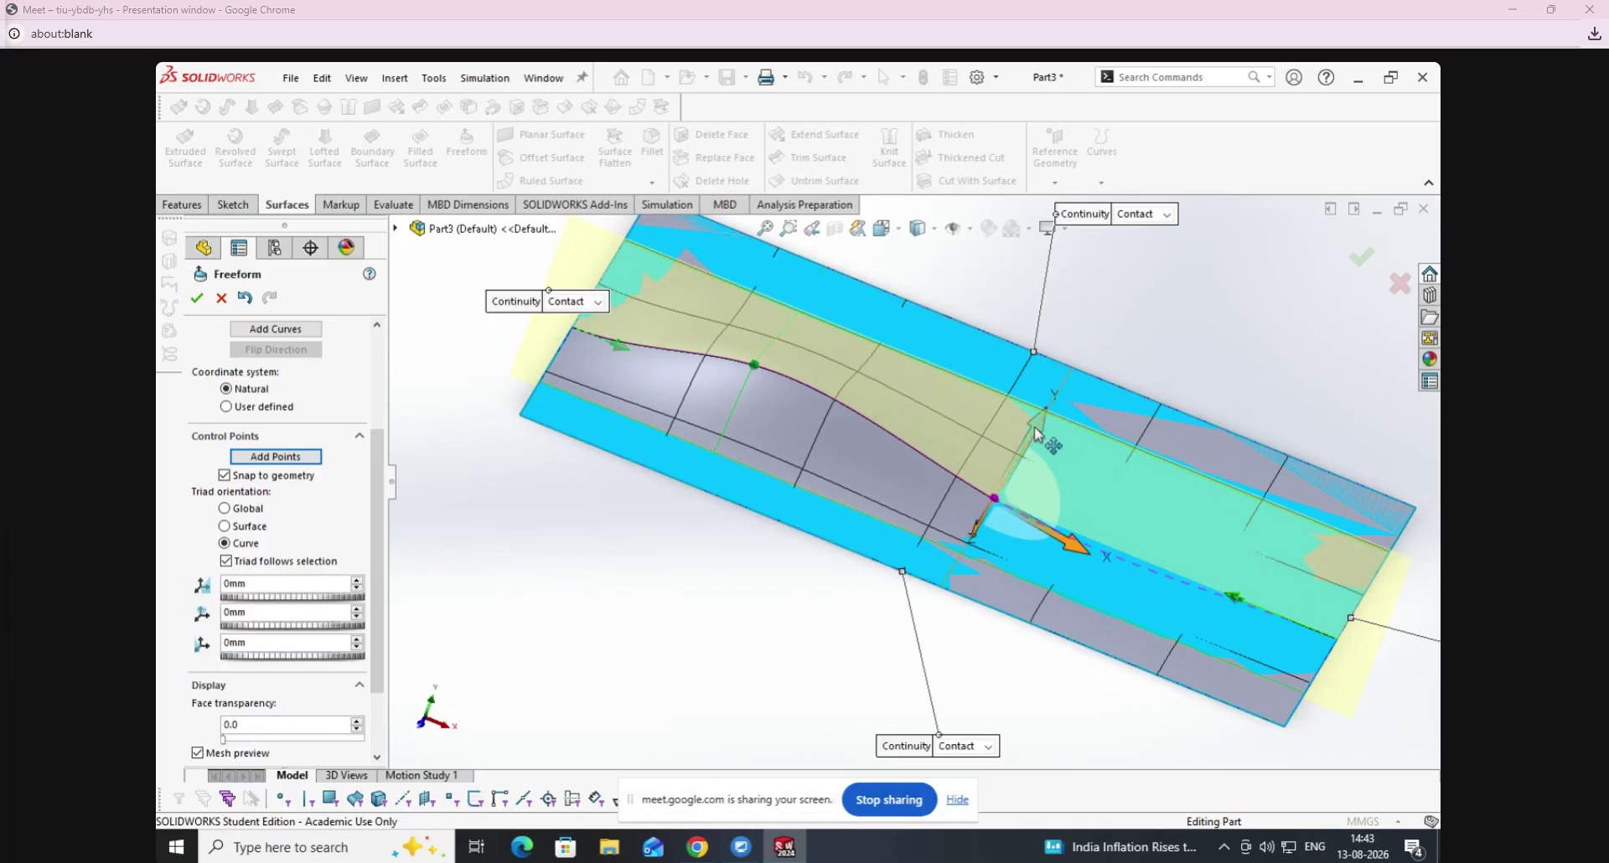
click(1024, 457)
drag(1023, 454, 1002, 488)
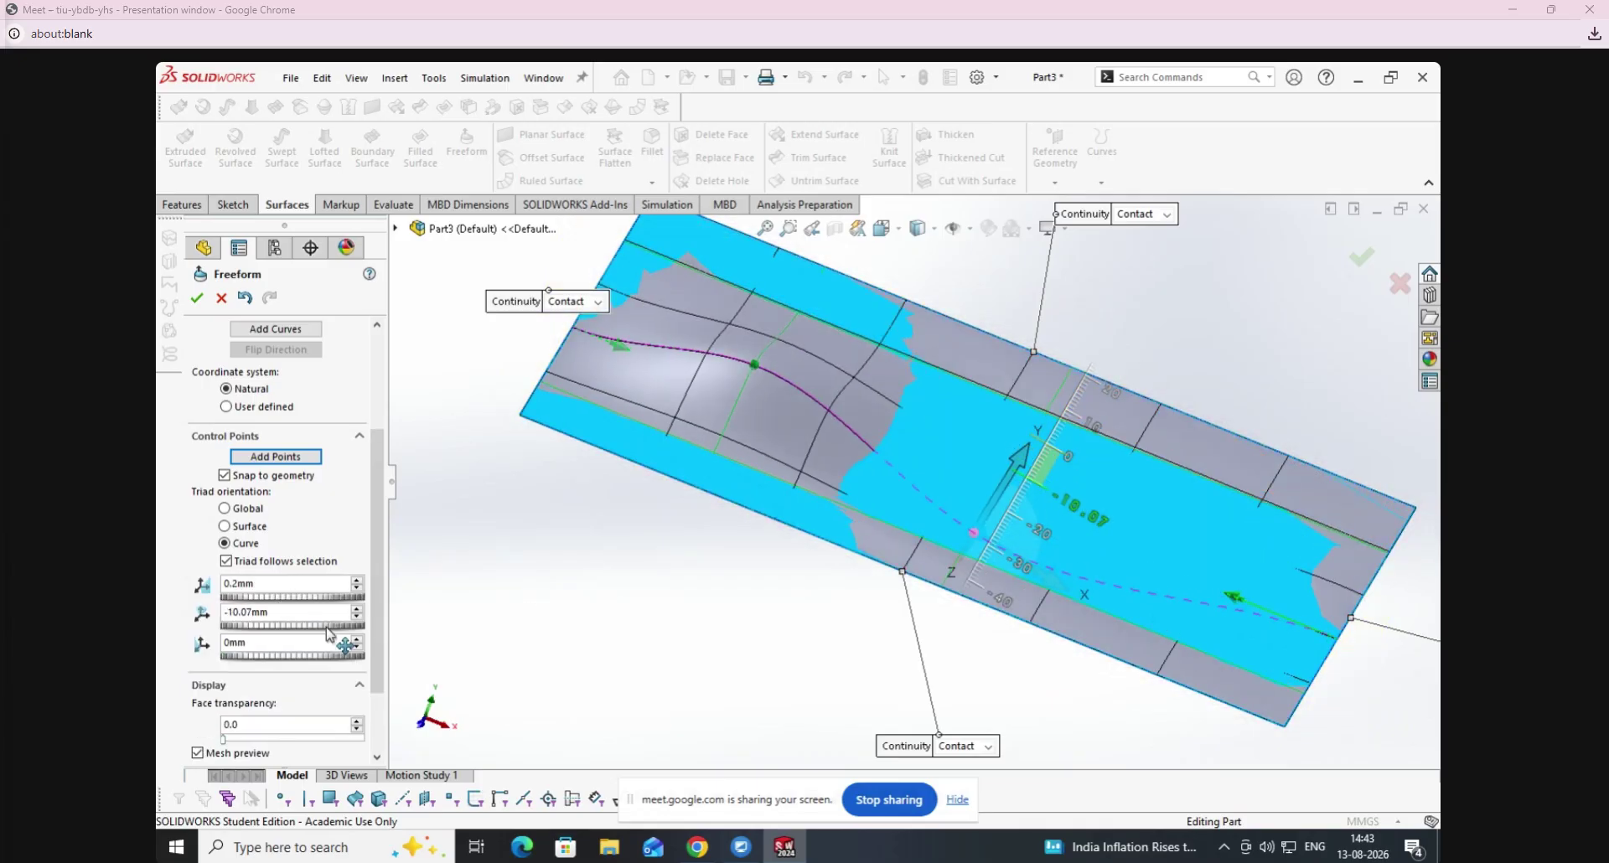
click(283, 613)
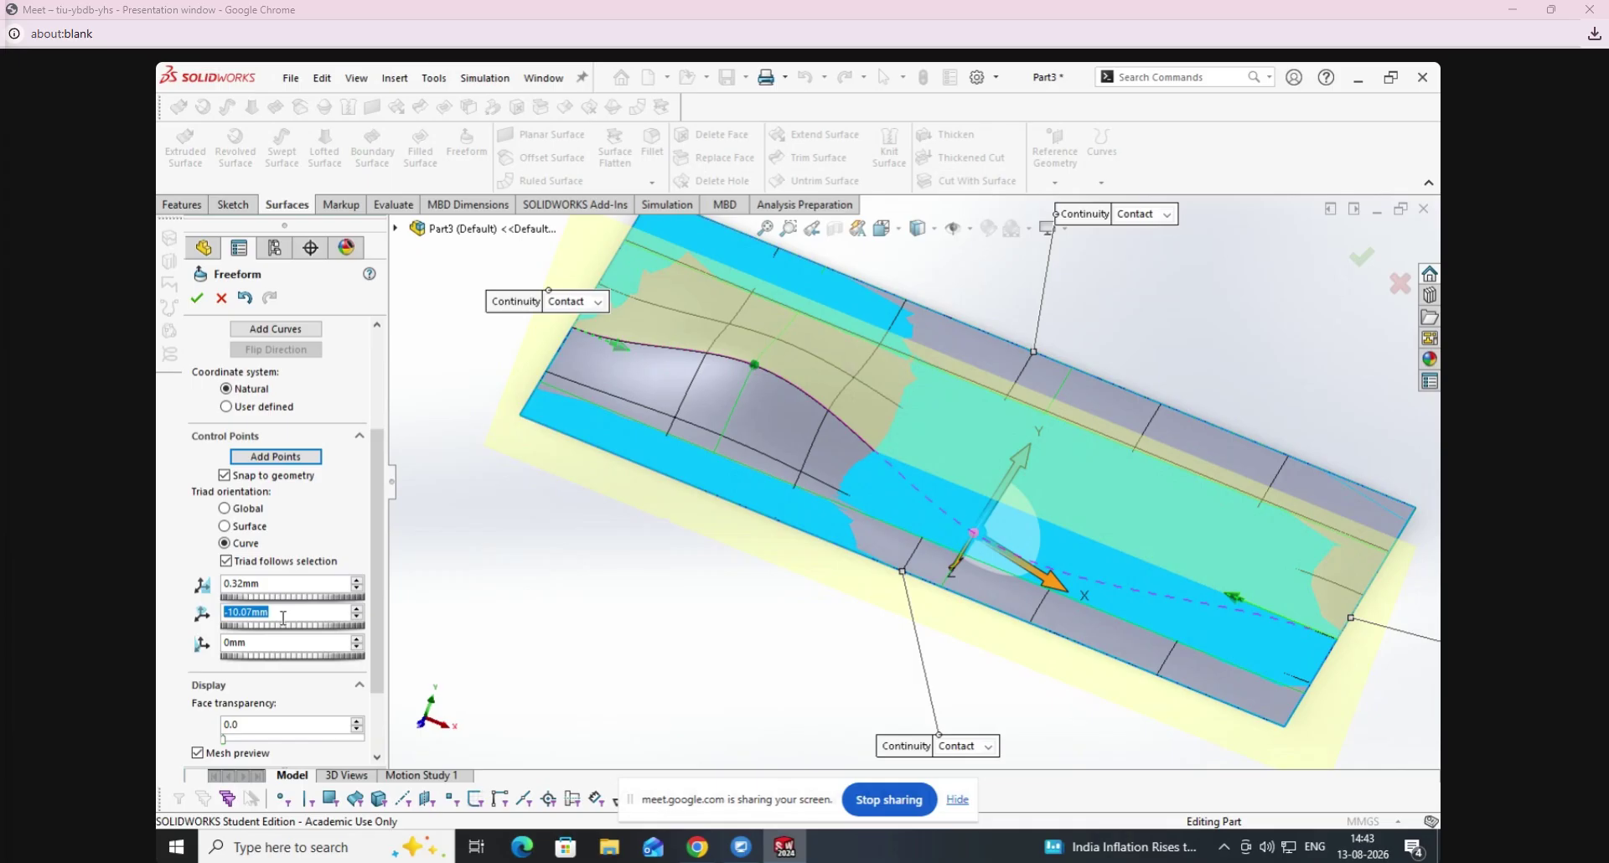
text(-14.99)
key(Return)
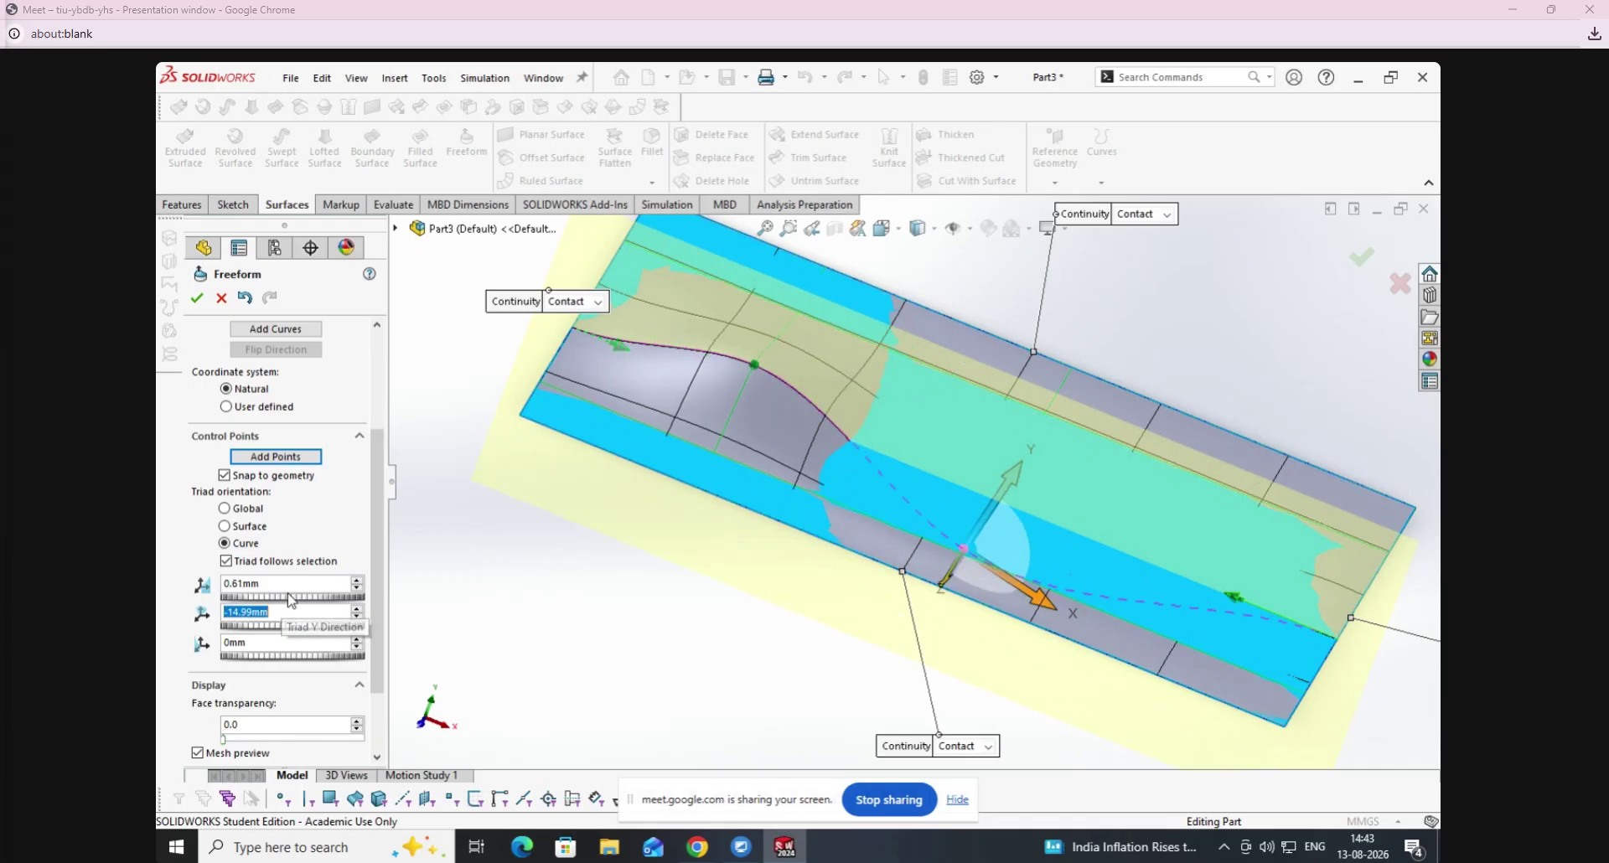
click(290, 587)
text(0)
key(Return)
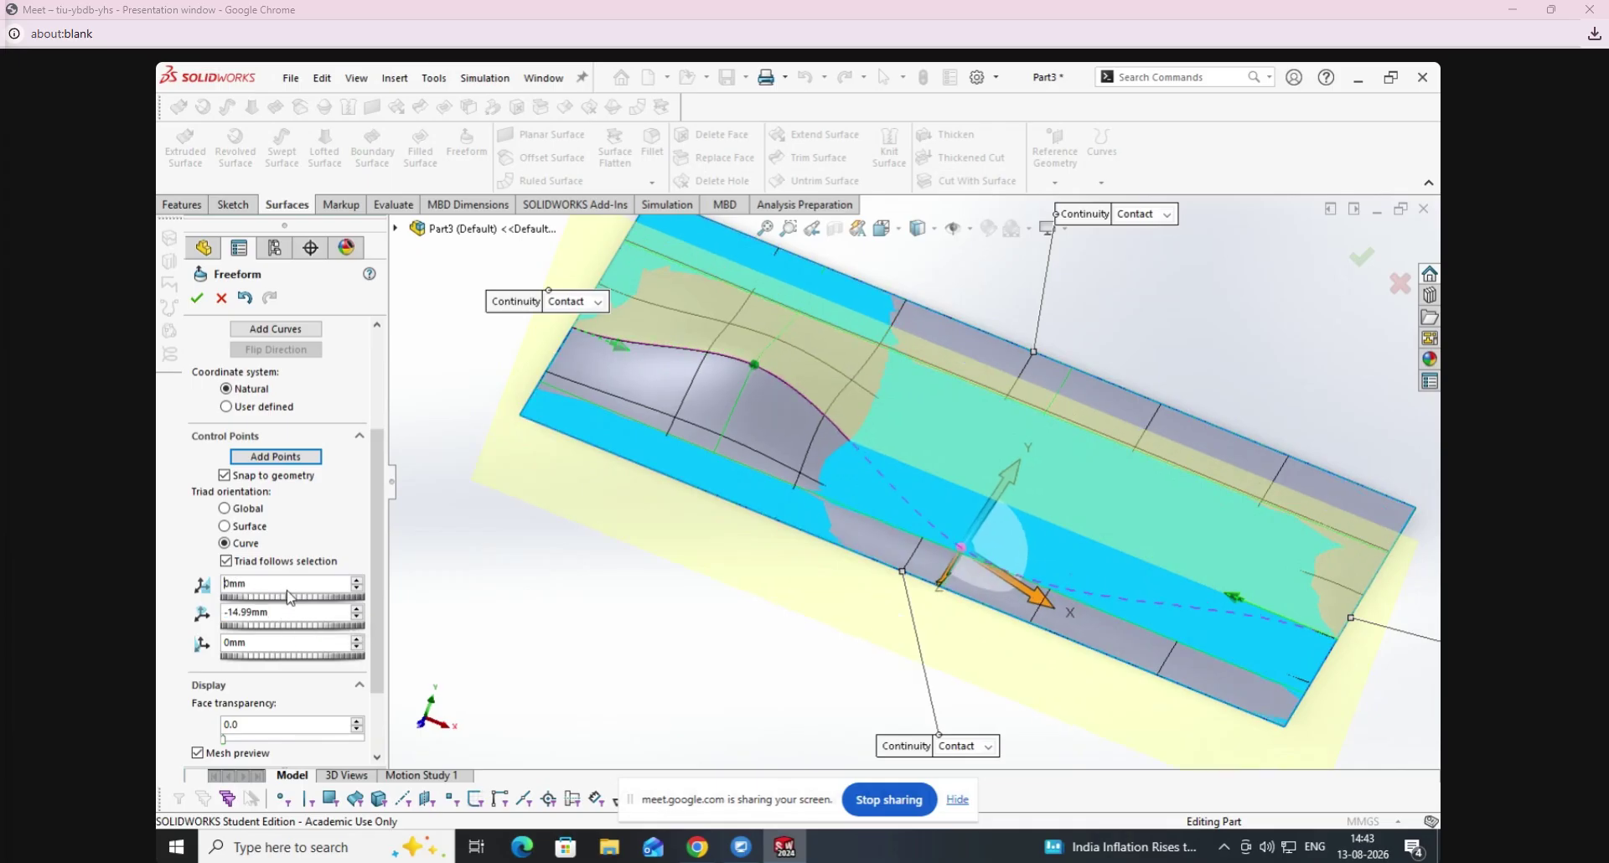
click(507, 662)
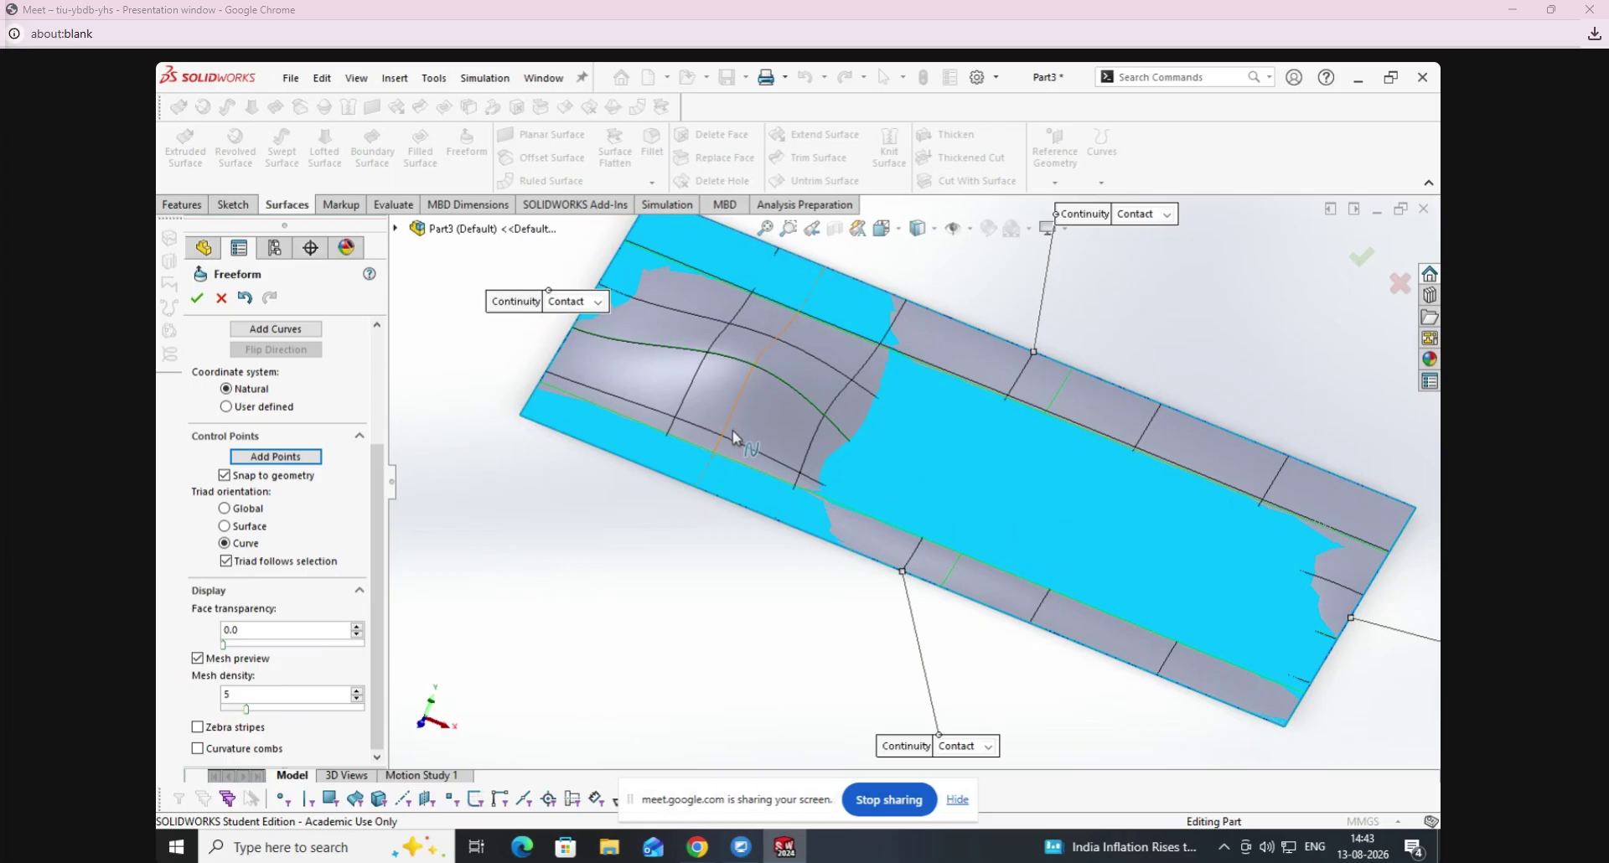
Raise the rightmost control point of the upper lengthwise curve to 20 mm in Y and finish the Freeform feature.
click(985, 387)
click(1208, 479)
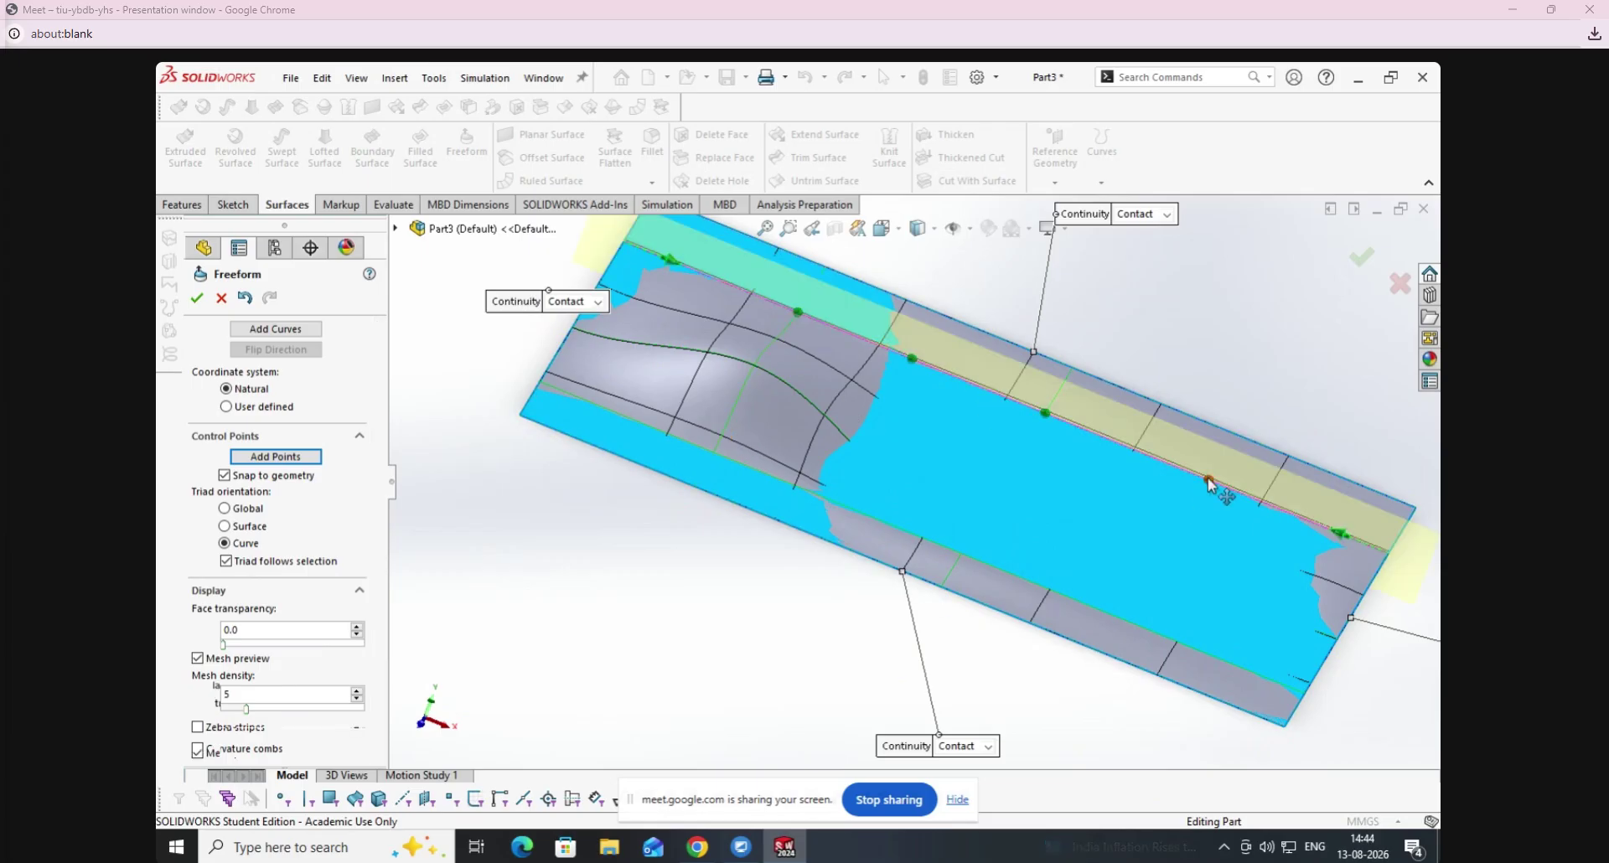
drag(361, 616, 361, 614)
click(359, 622)
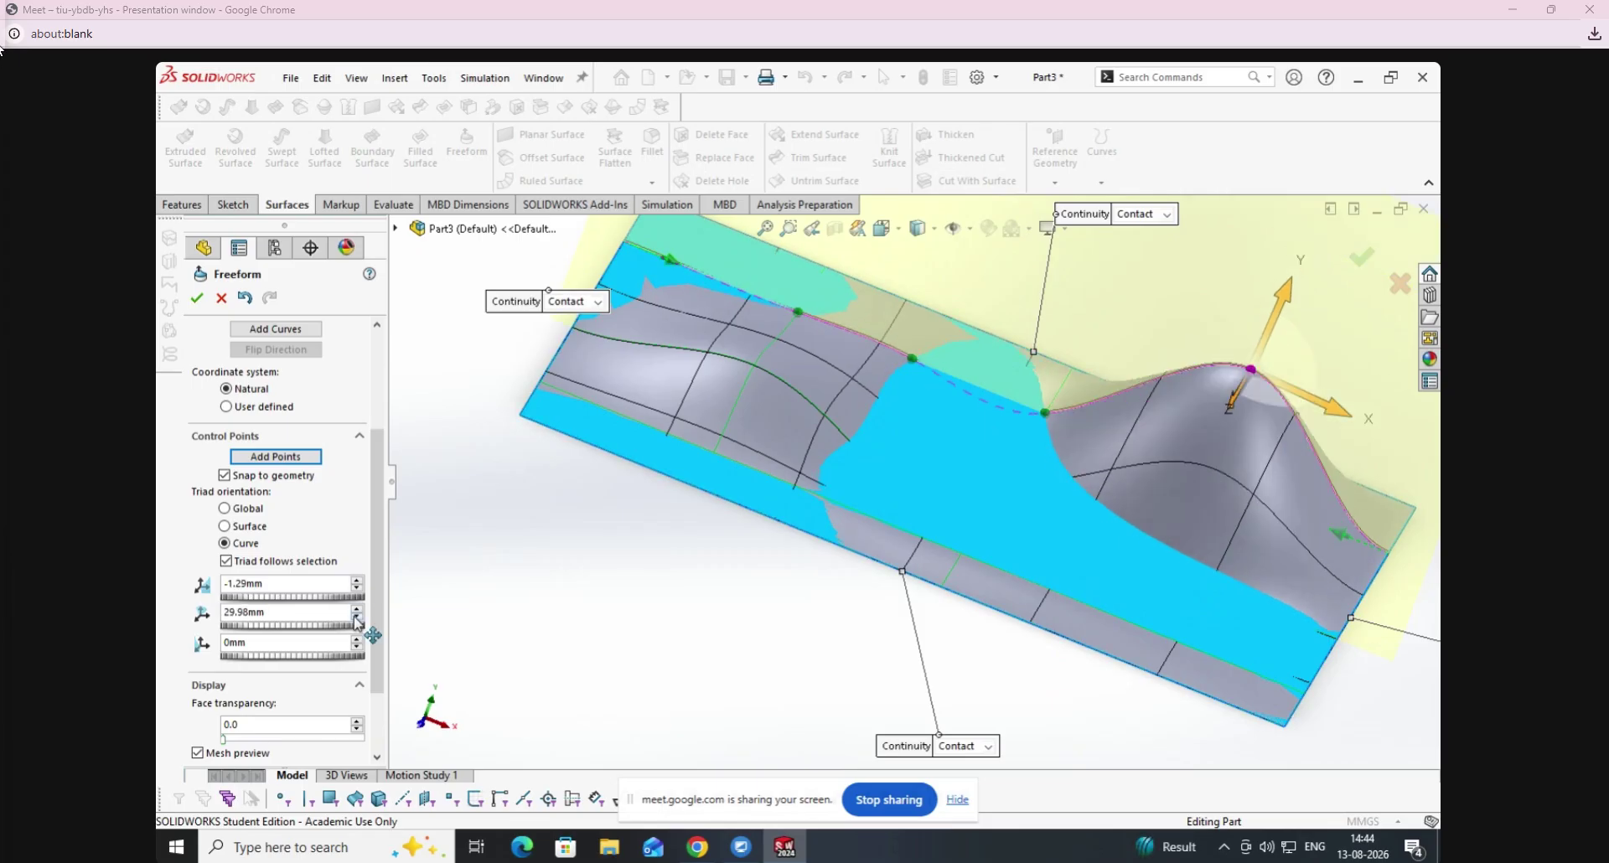
click(359, 621)
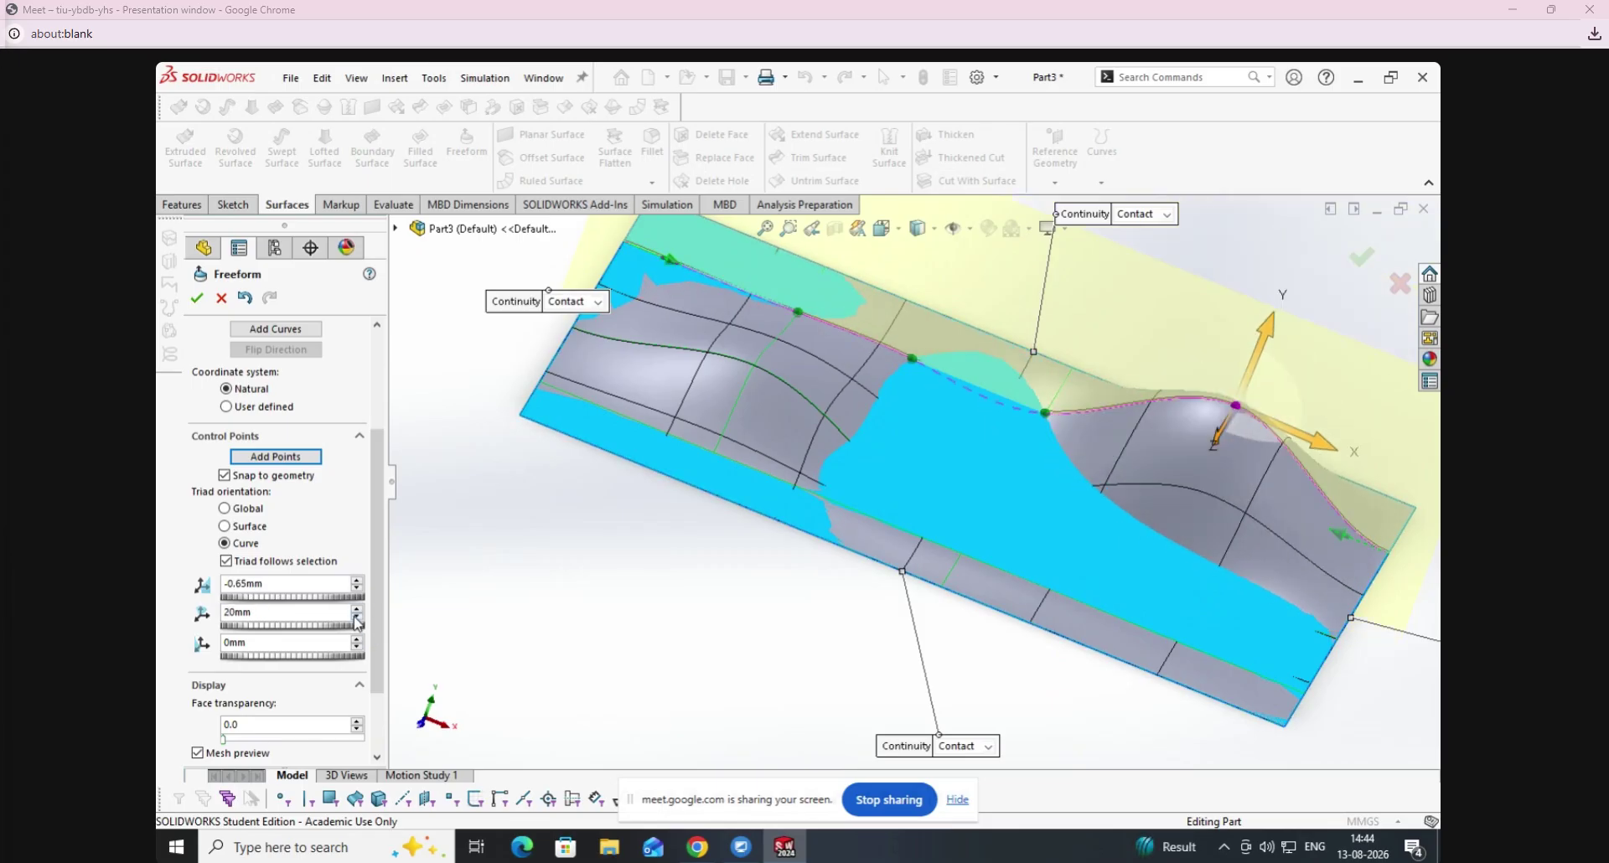
click(196, 298)
Try to offset the freeform surface upward by 50 mm with Offset Surface.
middle_drag(514, 563, 992, 346)
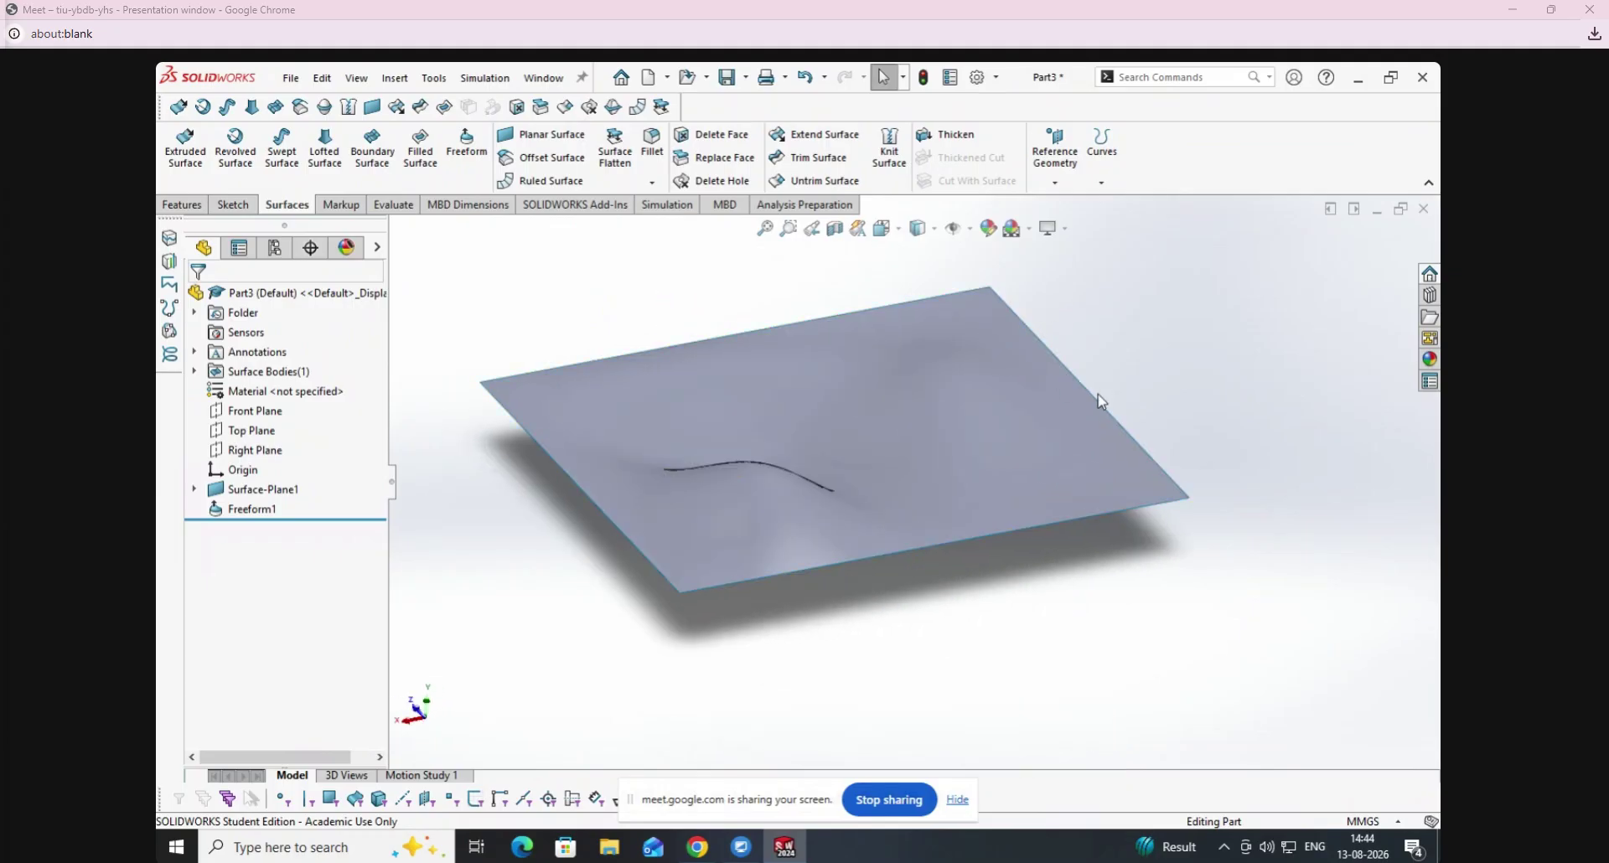
scroll(1195, 521, up, 1)
scroll(1151, 450, down, 2)
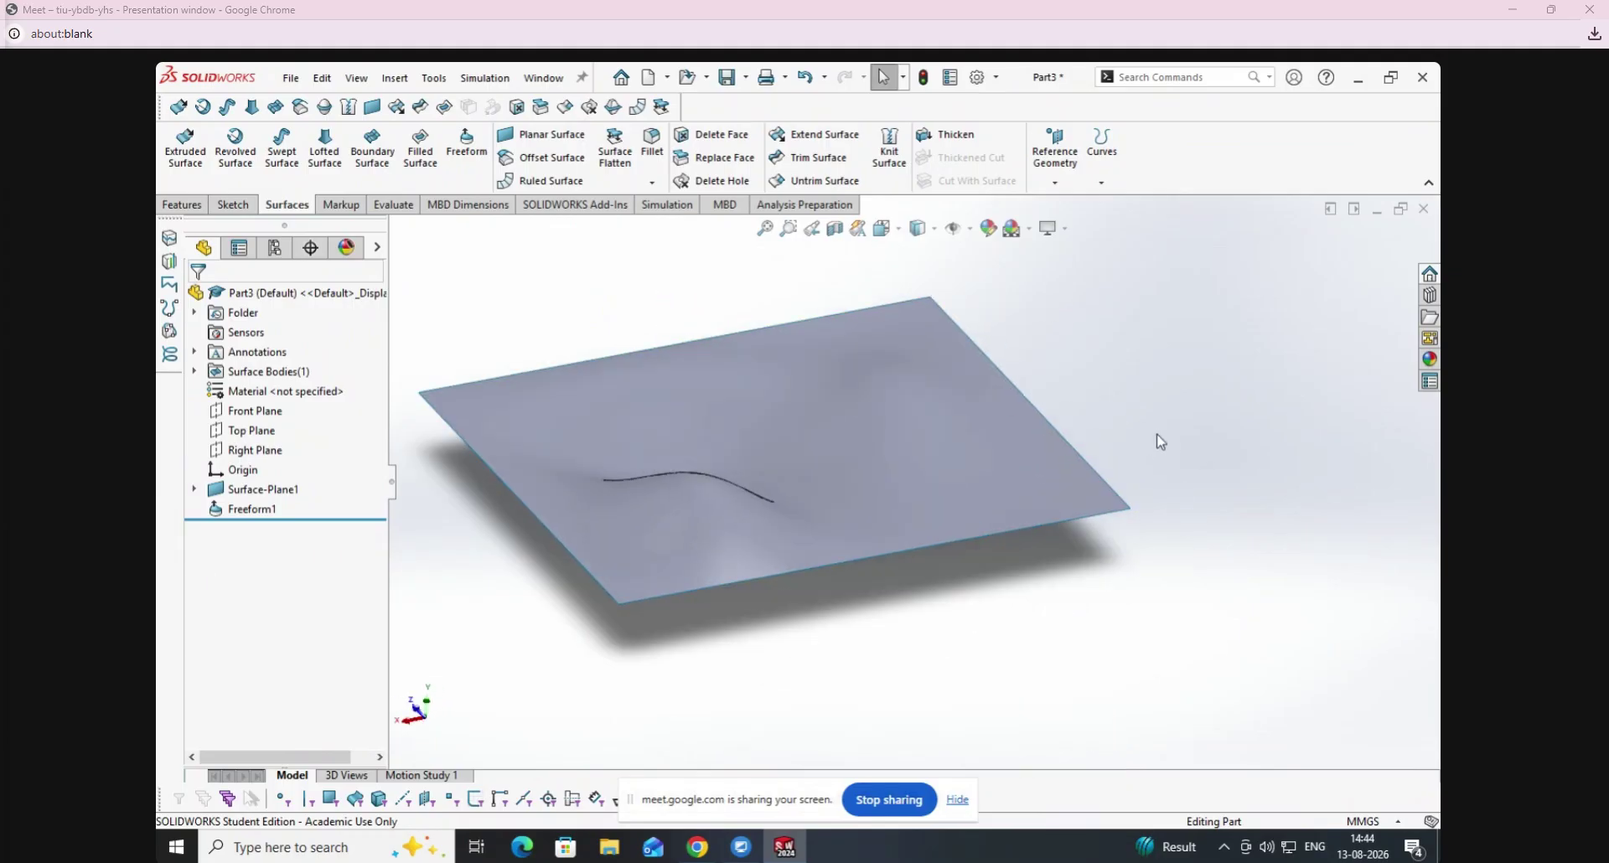
mouse_move(1159, 442)
middle_down()
mouse_move(1167, 416)
mouse_move(1182, 446)
mouse_move(1173, 436)
middle_up()
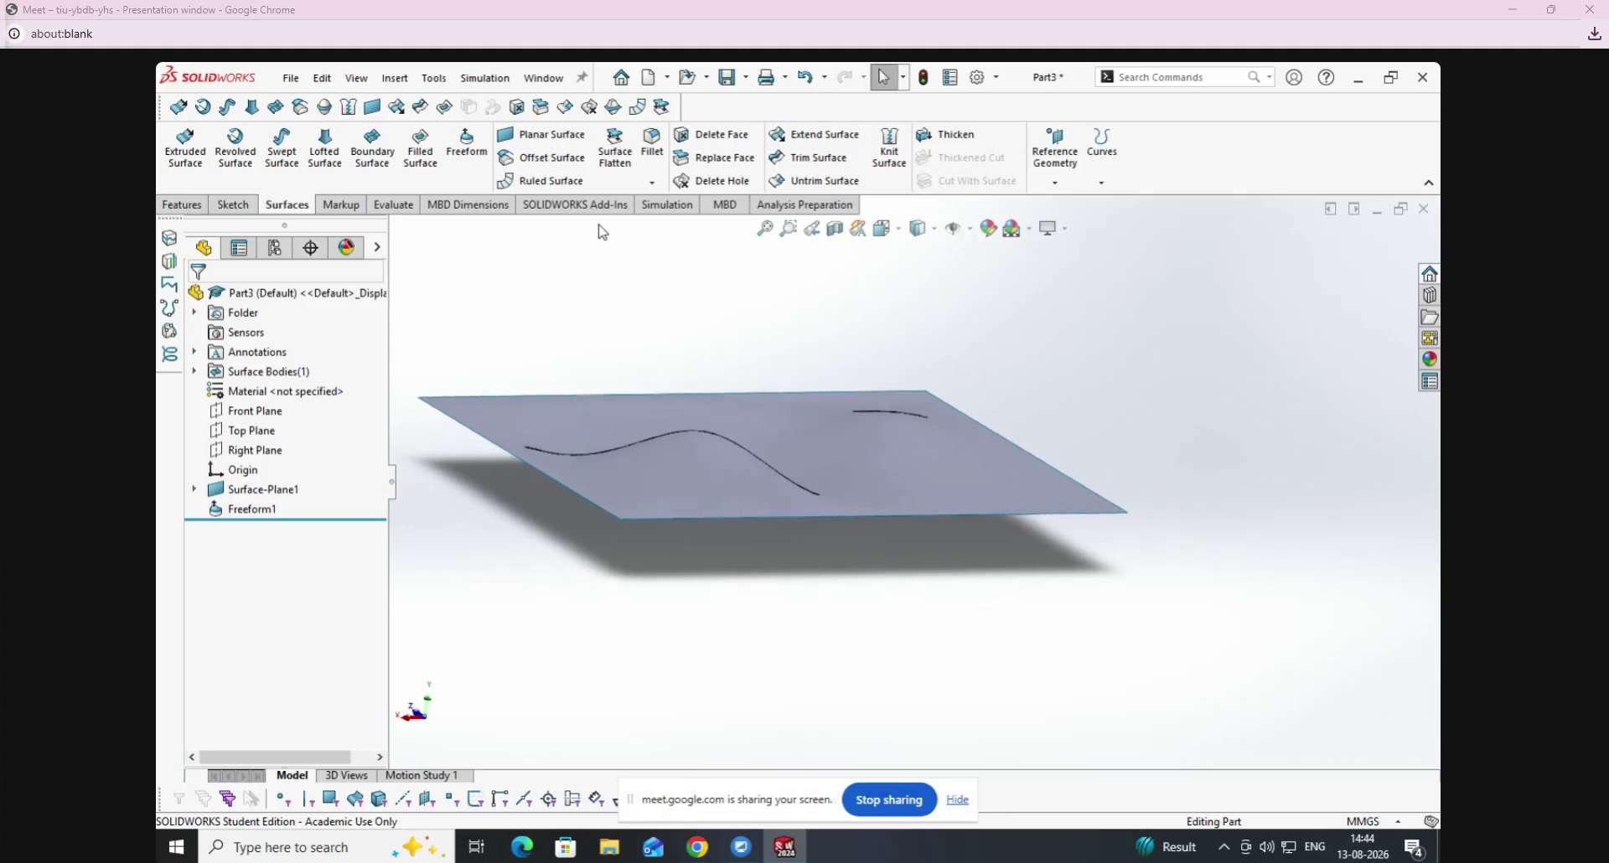
click(543, 158)
click(831, 449)
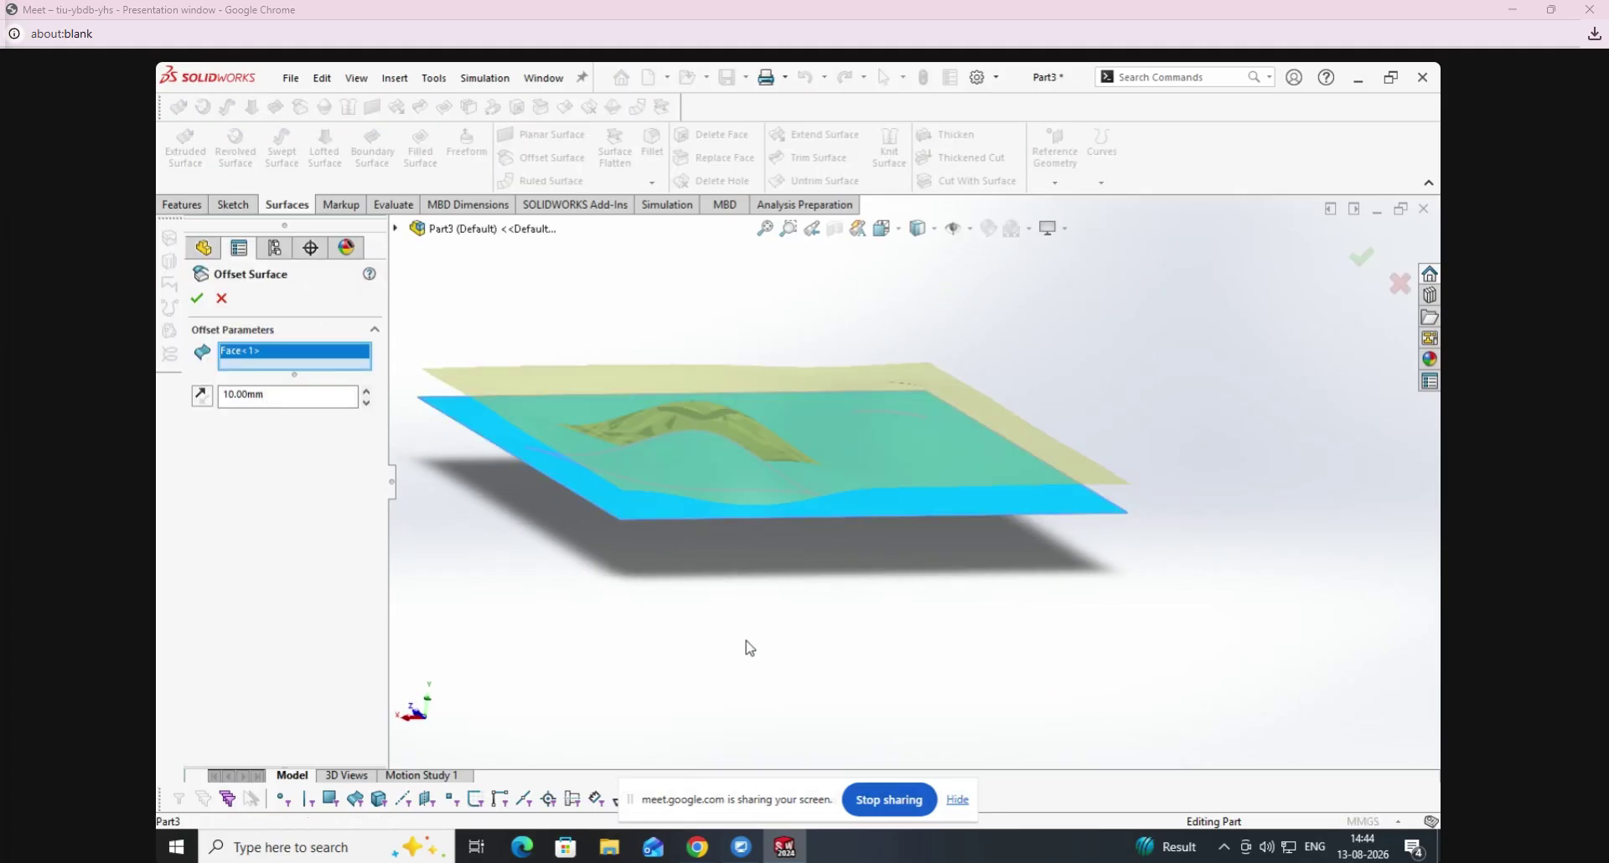
click(367, 393)
click(367, 393)
click(367, 393)
click(367, 393)
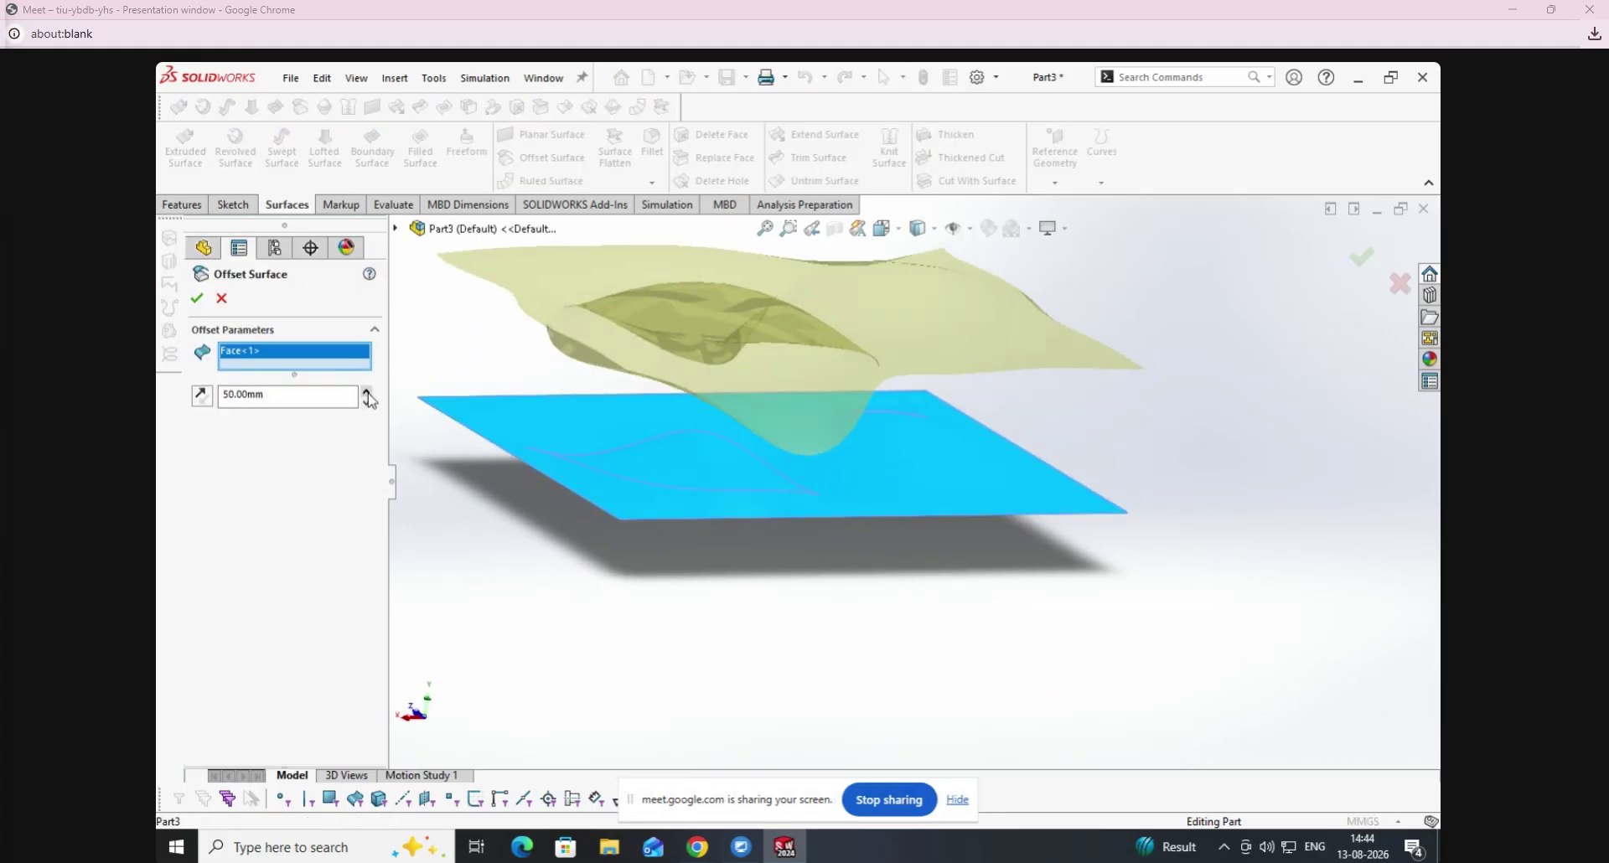
click(197, 298)
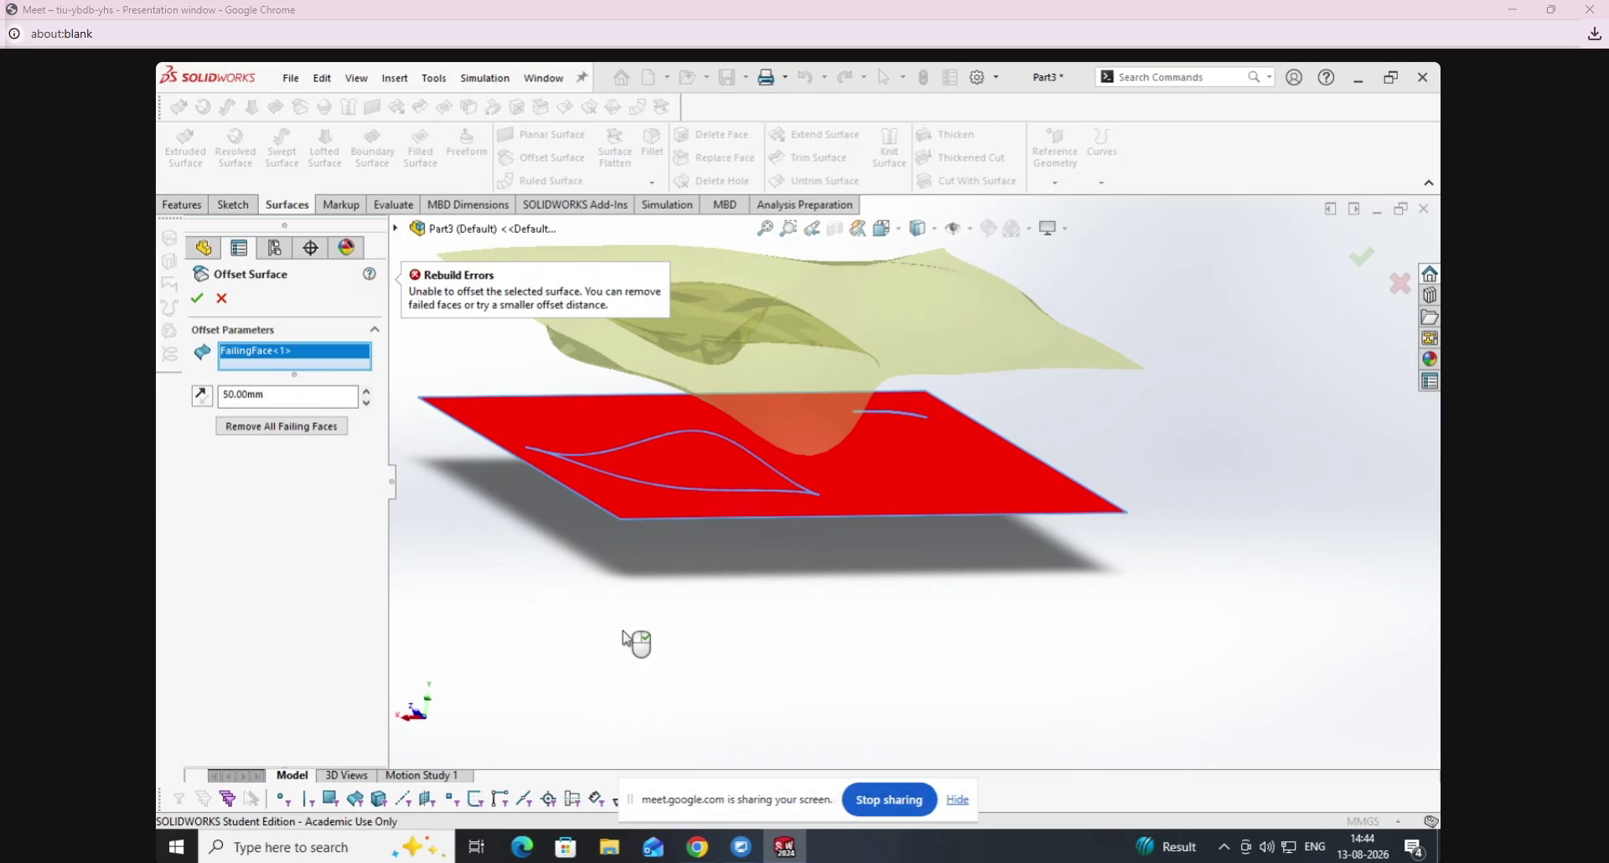
Reduce the surface offset distance to 10 mm and create the offset.
click(366, 403)
click(366, 403)
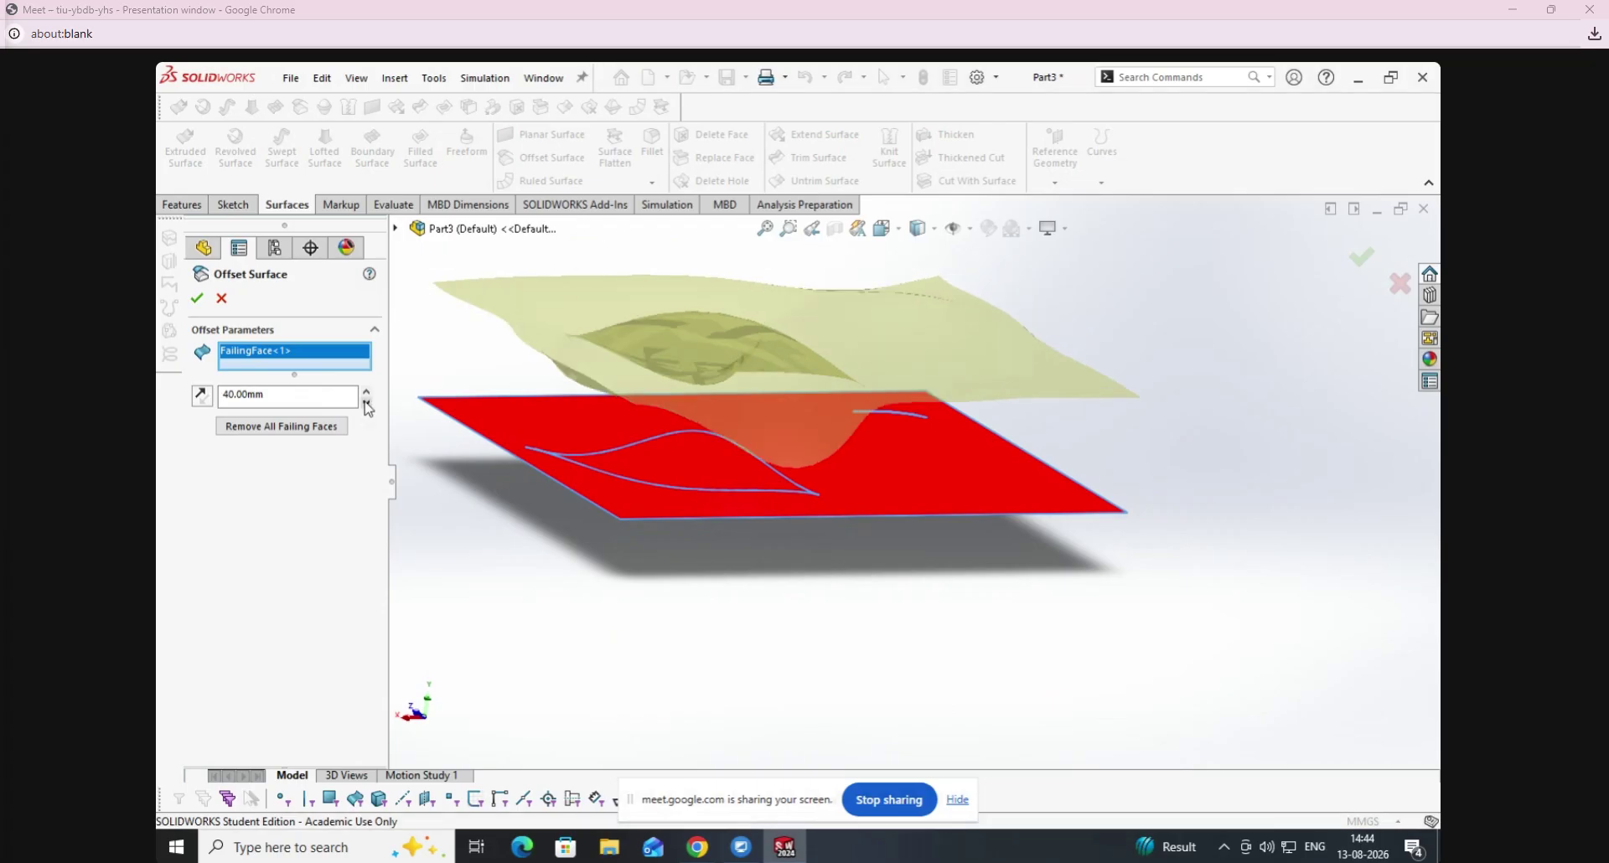
click(366, 404)
click(366, 403)
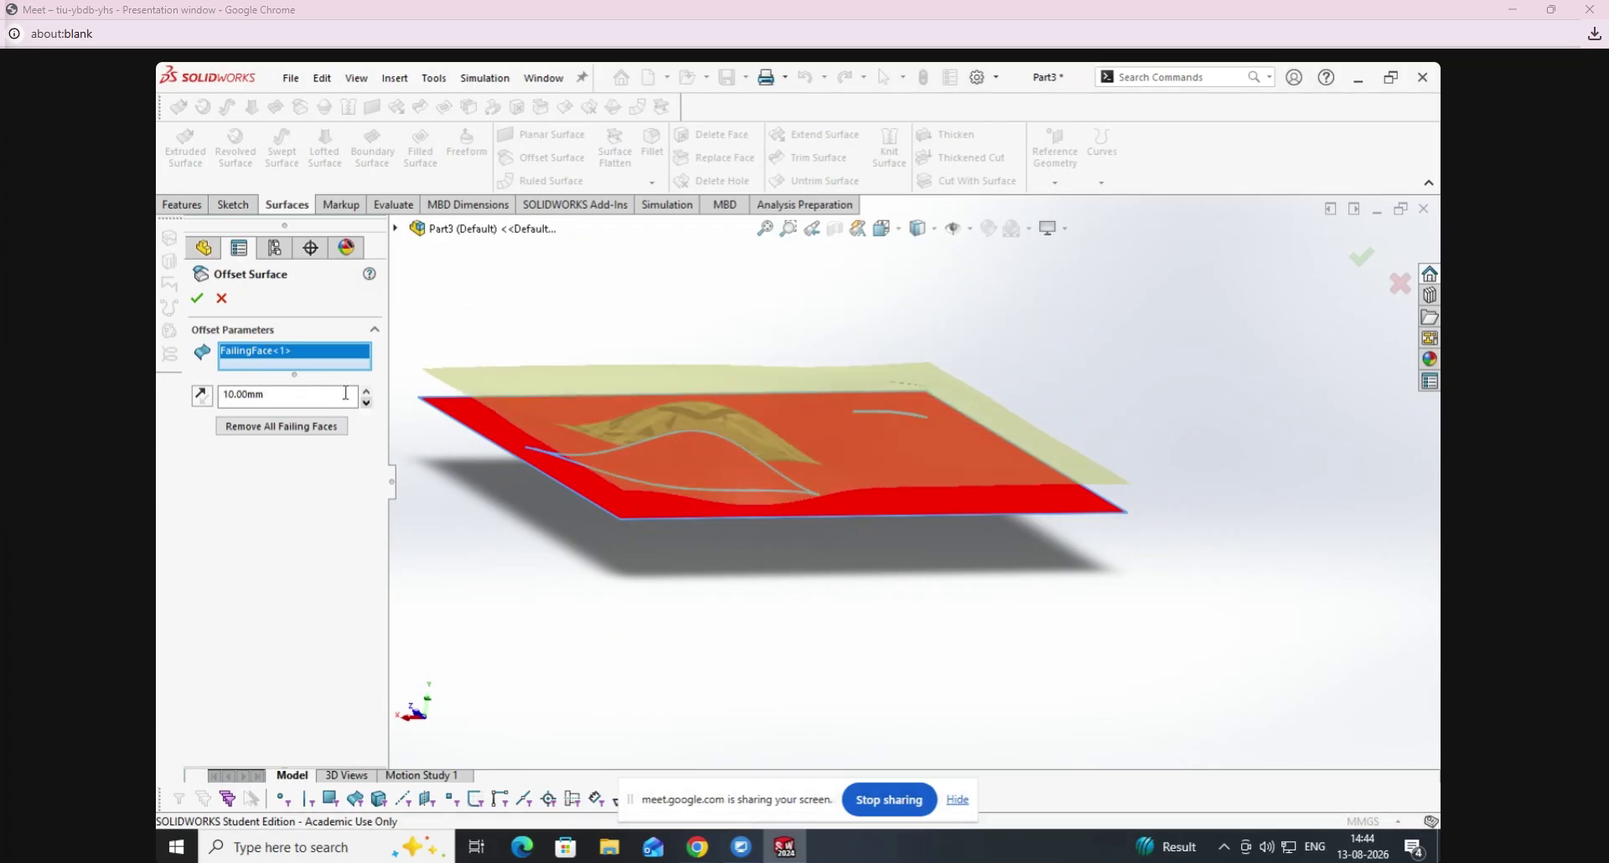
click(197, 298)
Move the upper offset surface body upward along Y, away from the freeform surface, with Move/Copy Body.
mouse_move(585, 593)
middle_down()
mouse_move(595, 554)
mouse_move(564, 515)
mouse_move(567, 479)
mouse_move(547, 534)
middle_up()
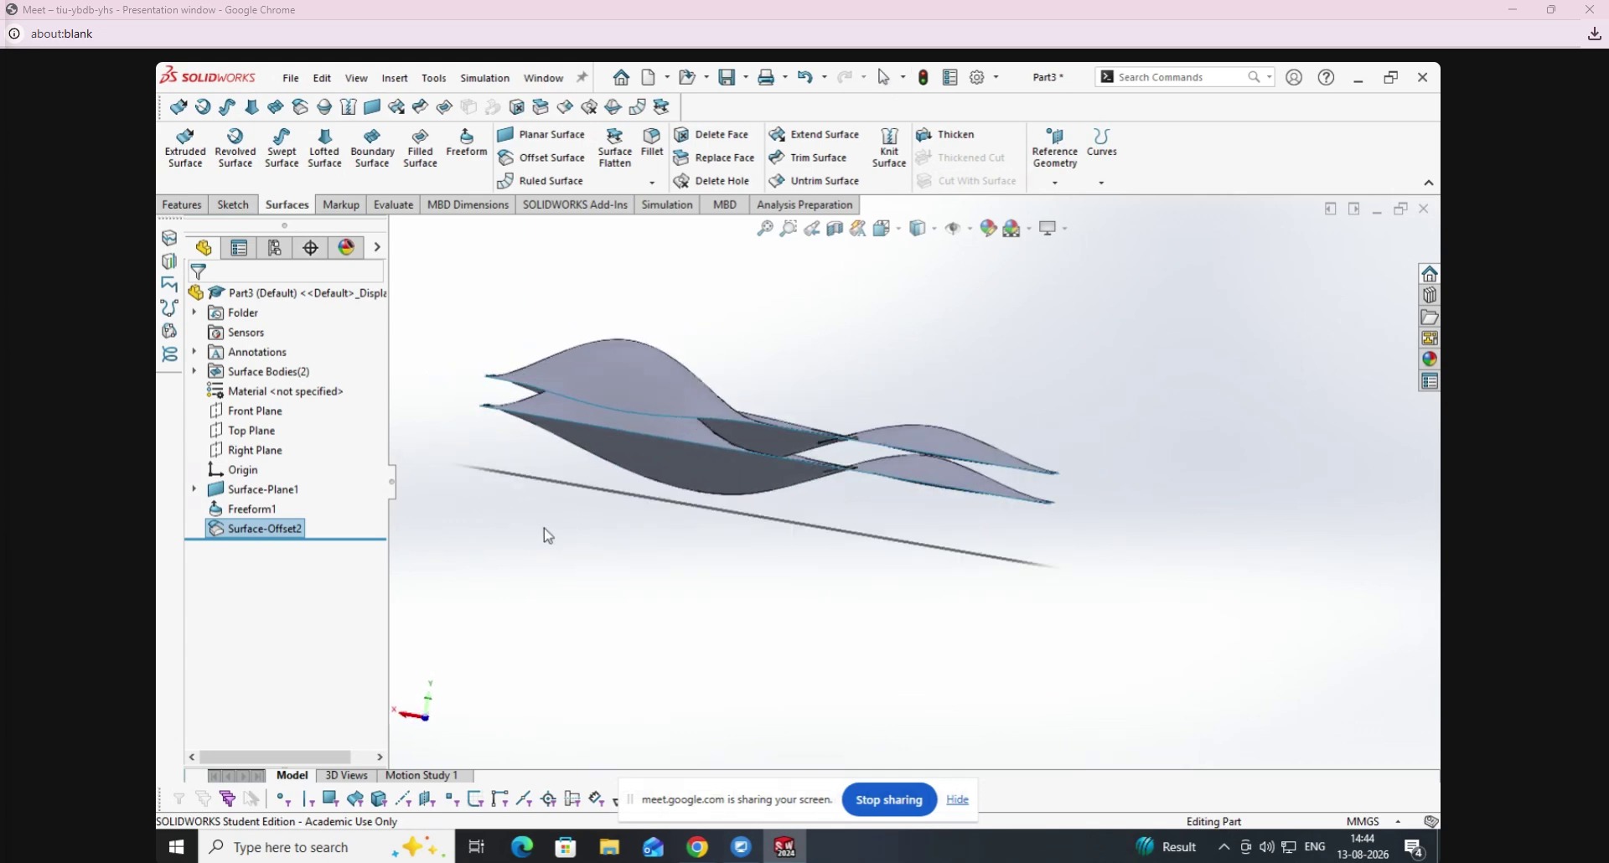
click(618, 390)
click(639, 453)
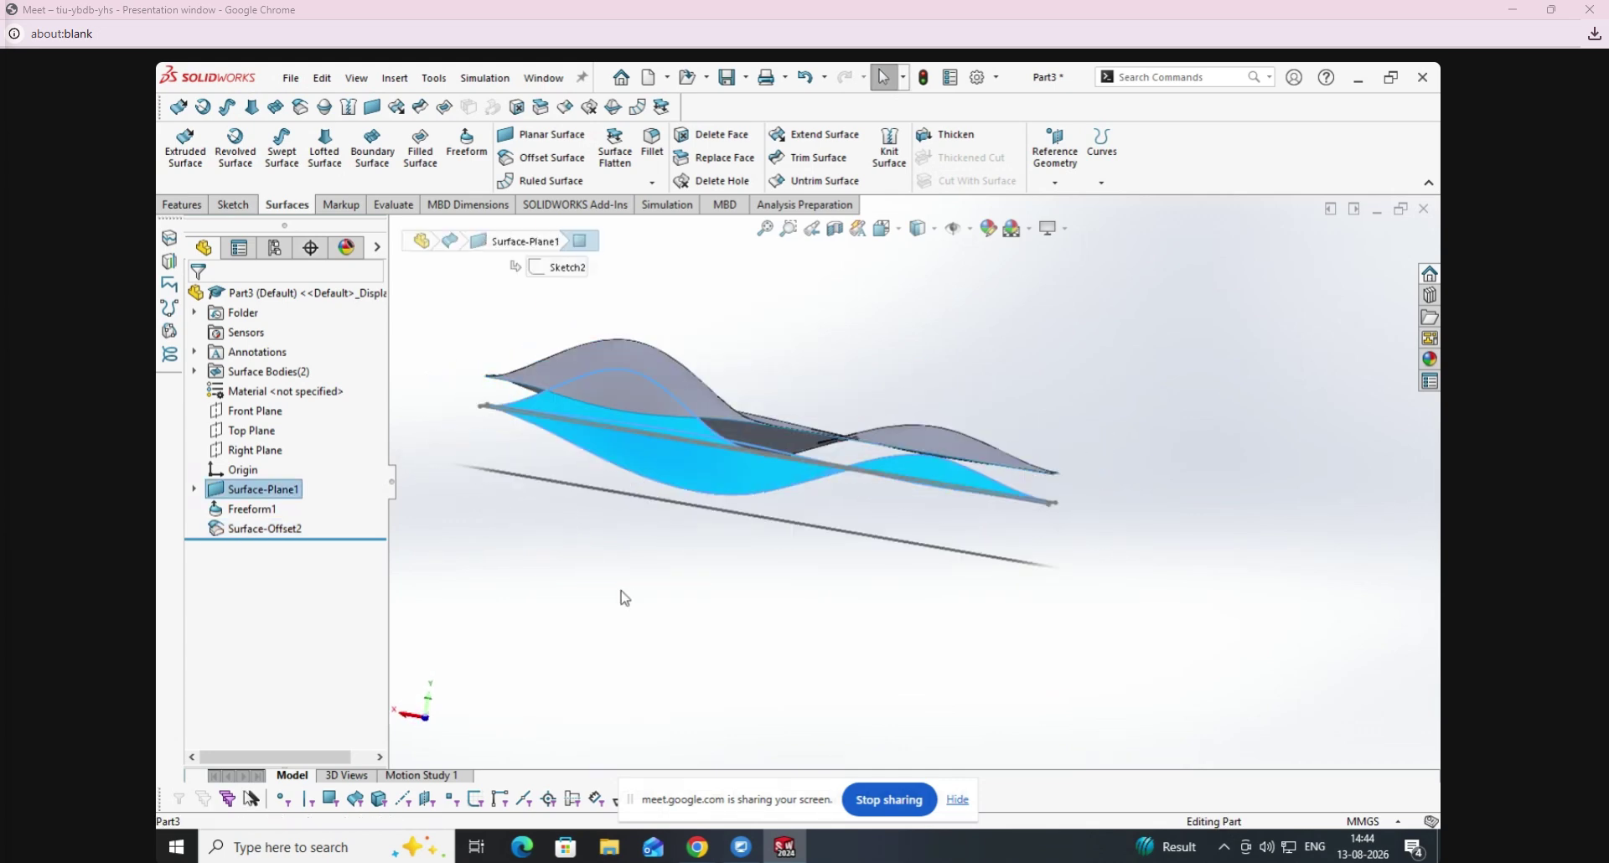
click(625, 598)
click(395, 77)
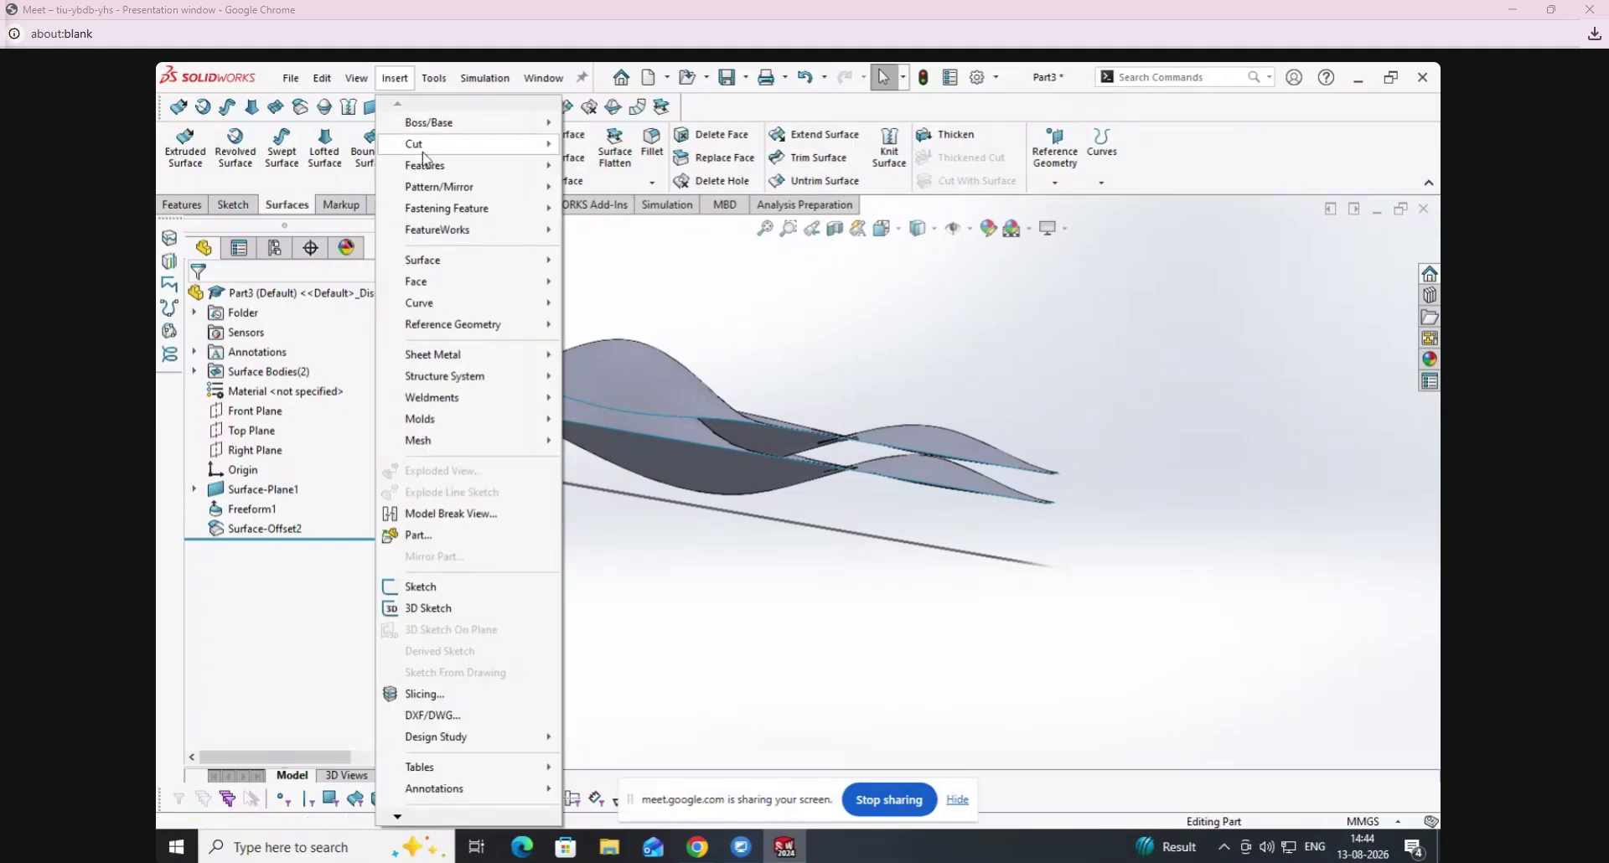
mouse_move(423, 165)
click(641, 663)
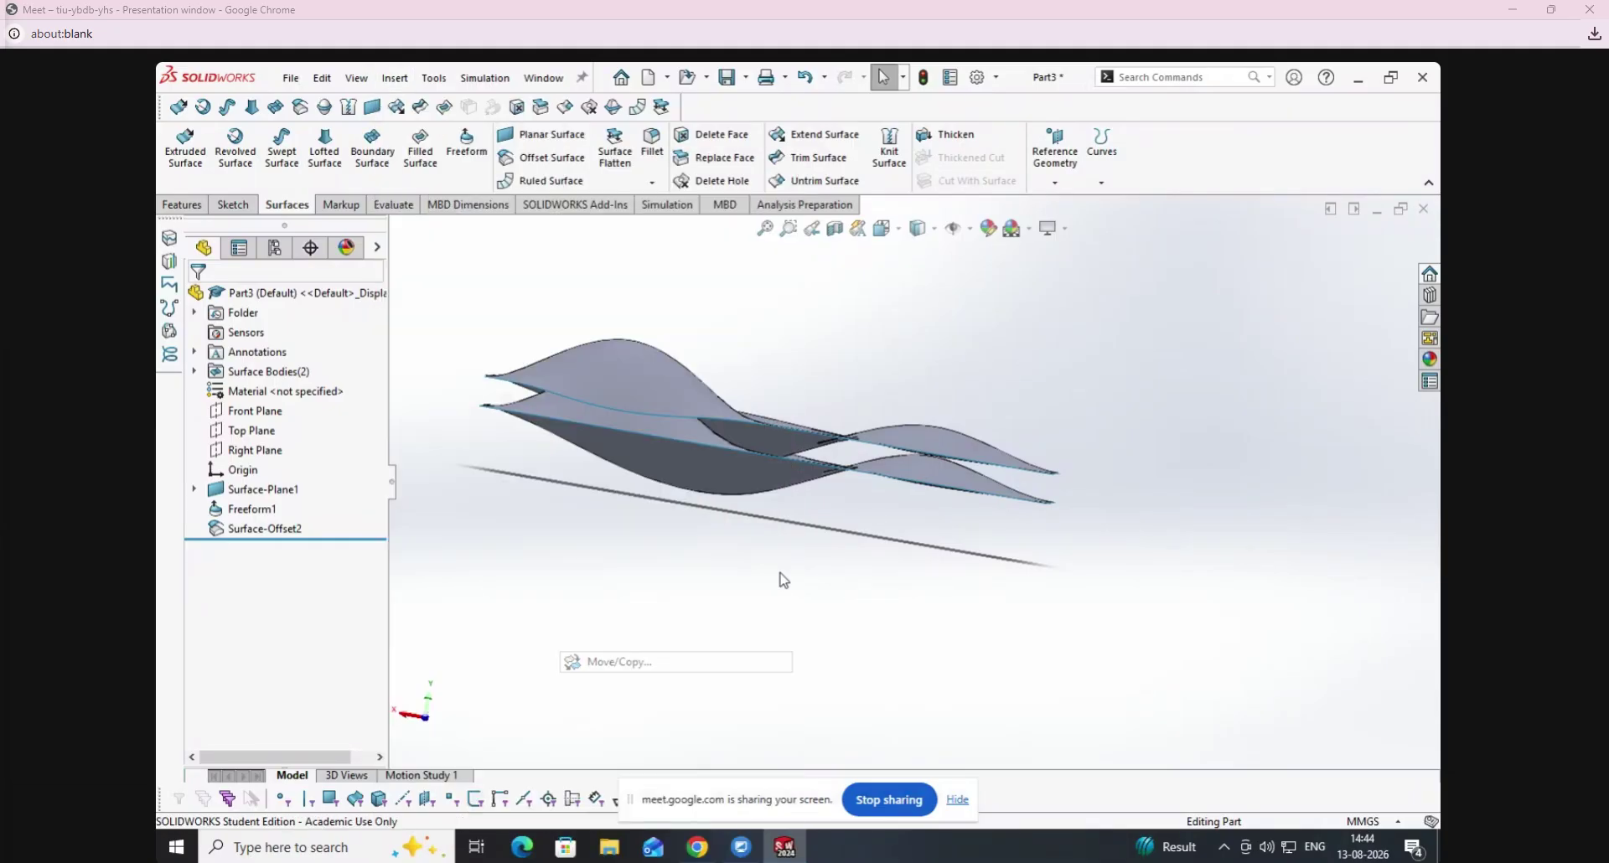
click(964, 457)
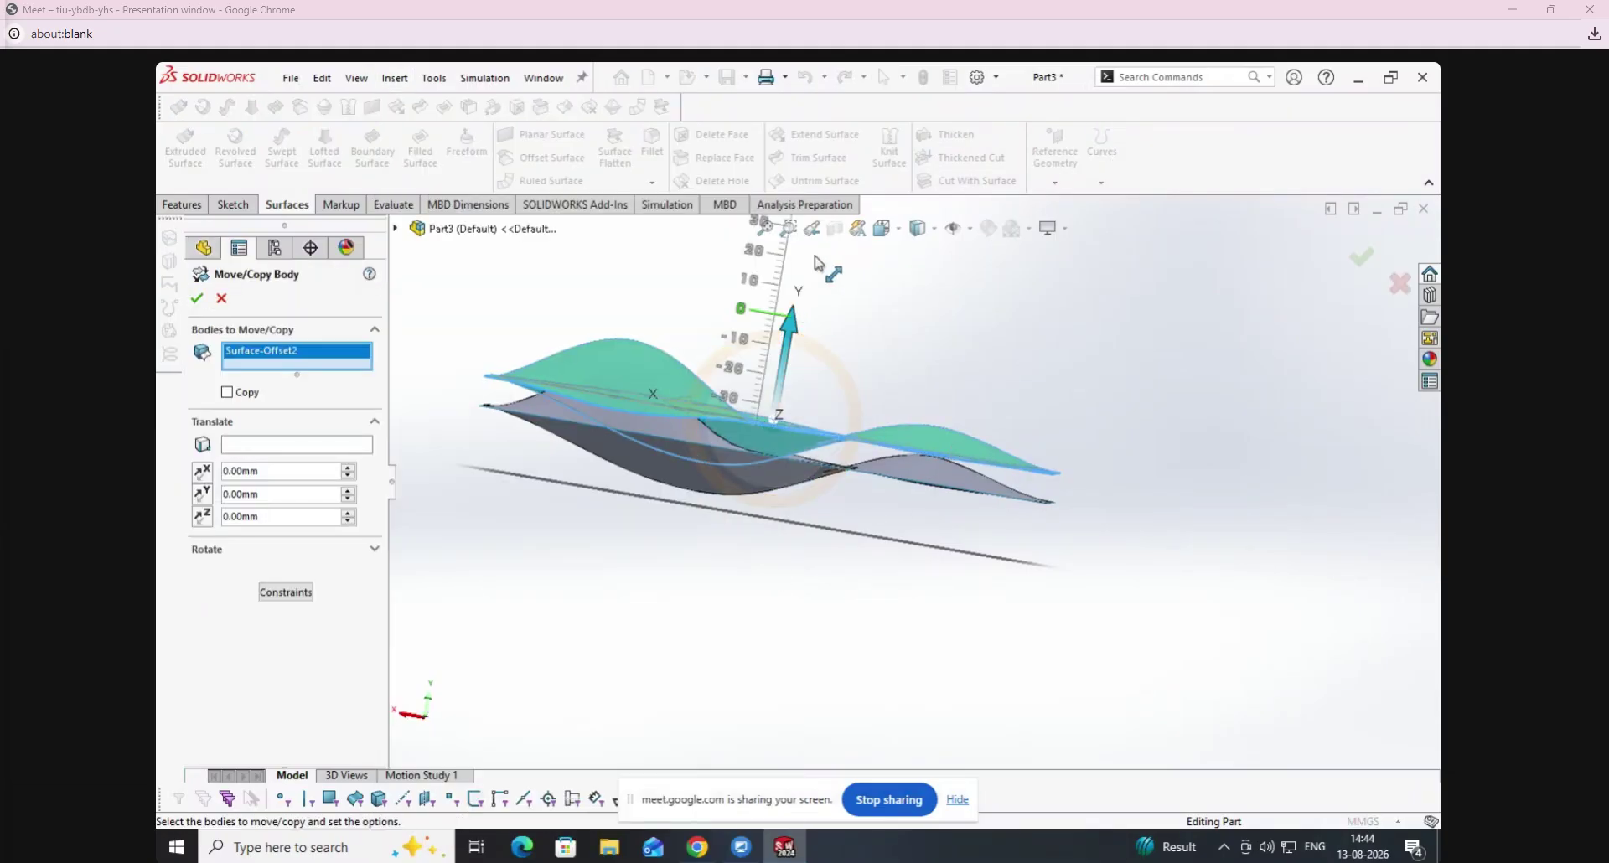
drag(816, 258, 842, 181)
click(197, 299)
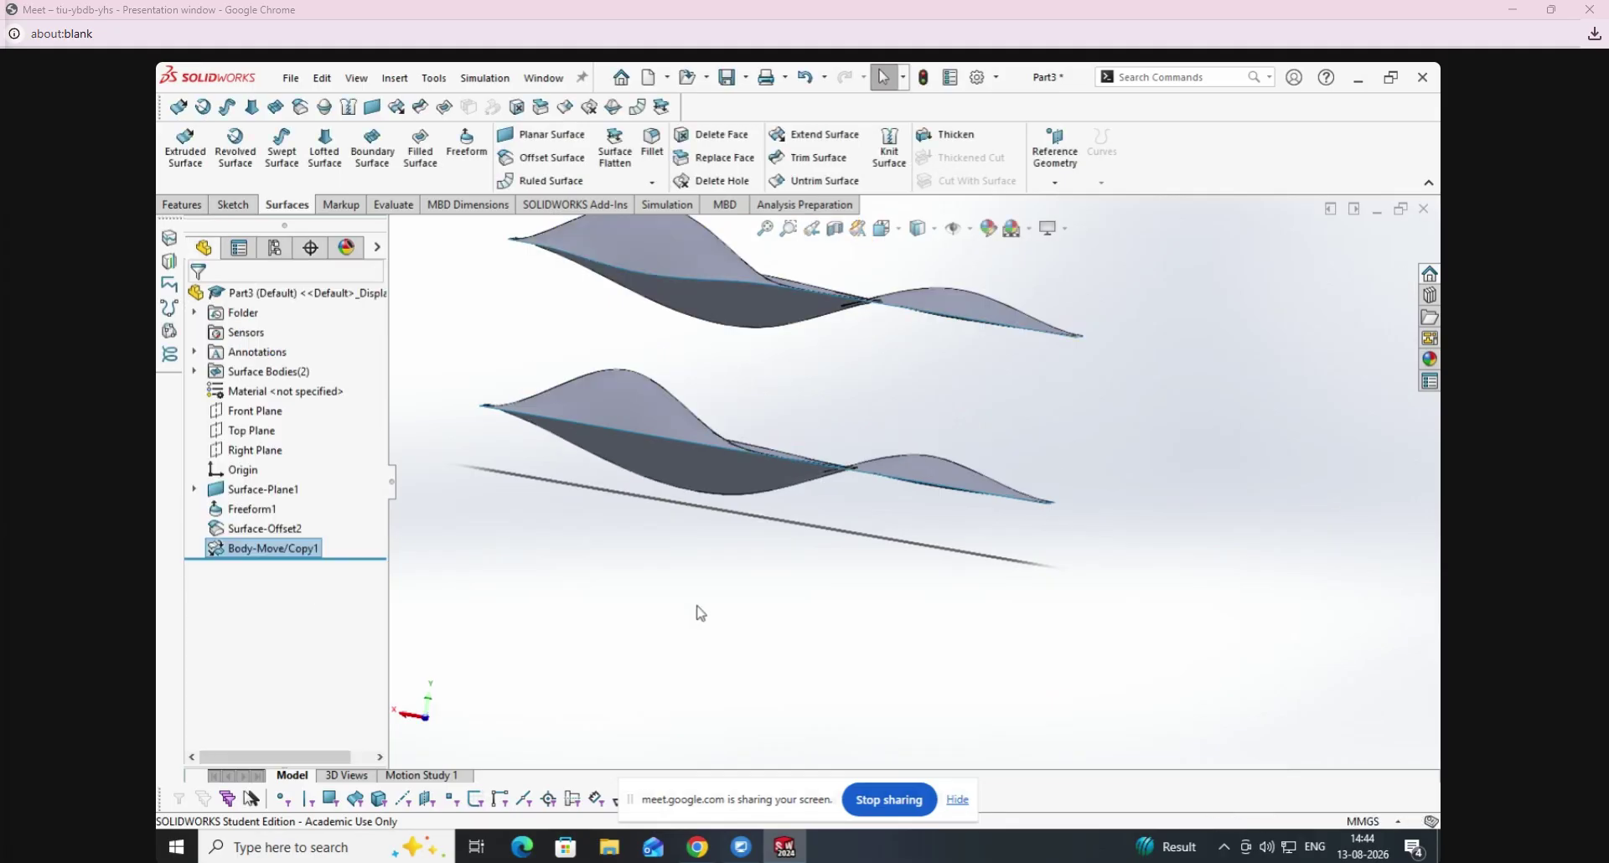
Delete the planar surface together with its dependent freeform, offset and body-move features, keeping its absorbed sketch.
mouse_move(697, 607)
middle_down()
mouse_move(787, 618)
mouse_move(762, 640)
mouse_move(890, 465)
middle_up()
scroll(1100, 532, up, 1)
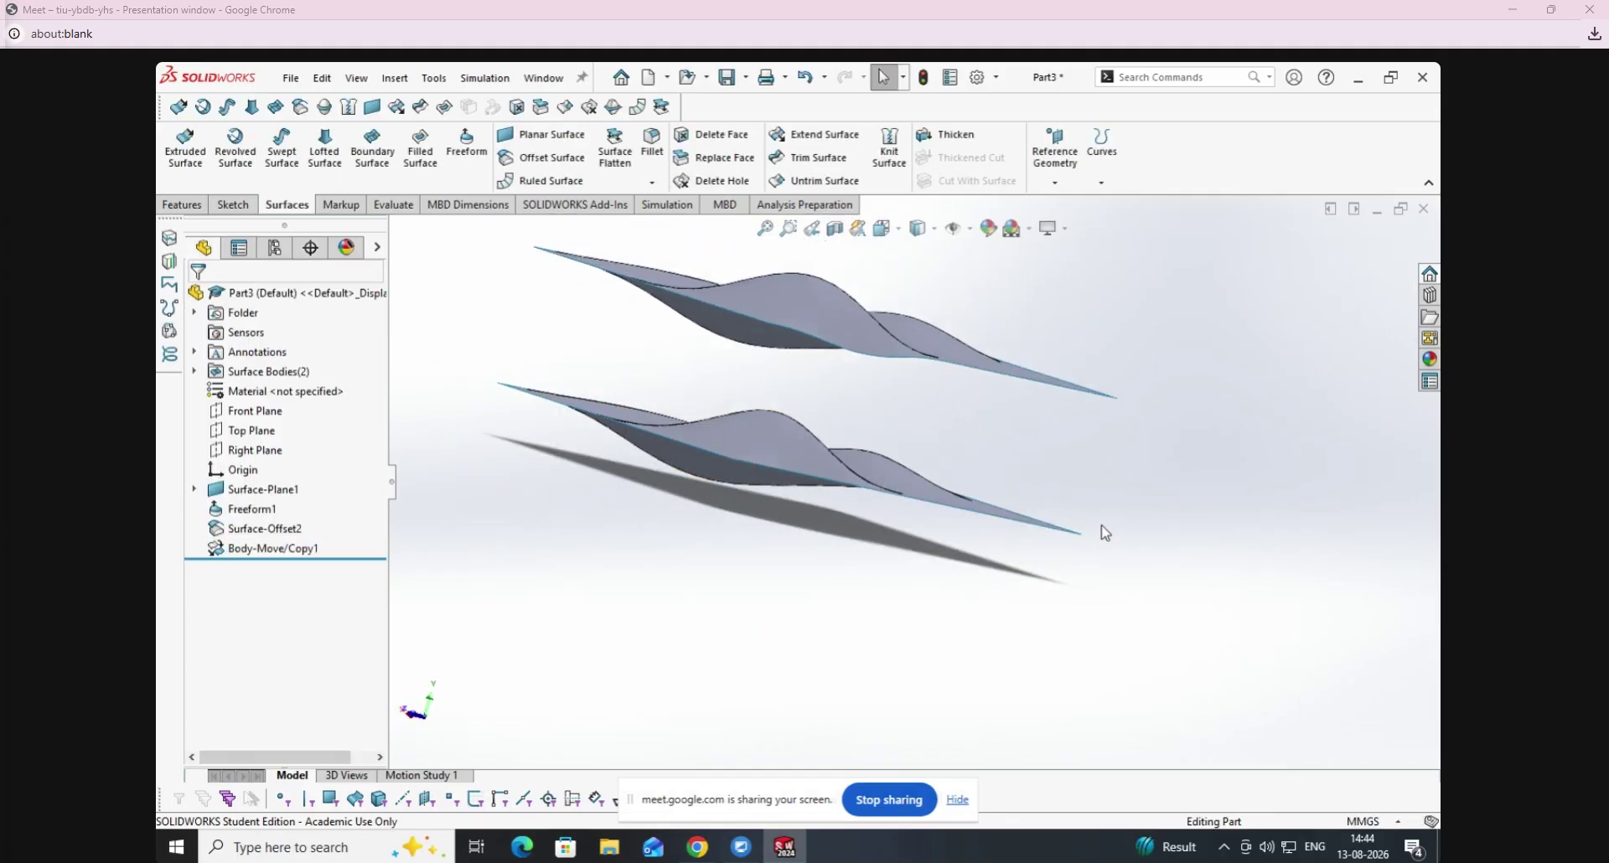
click(952, 367)
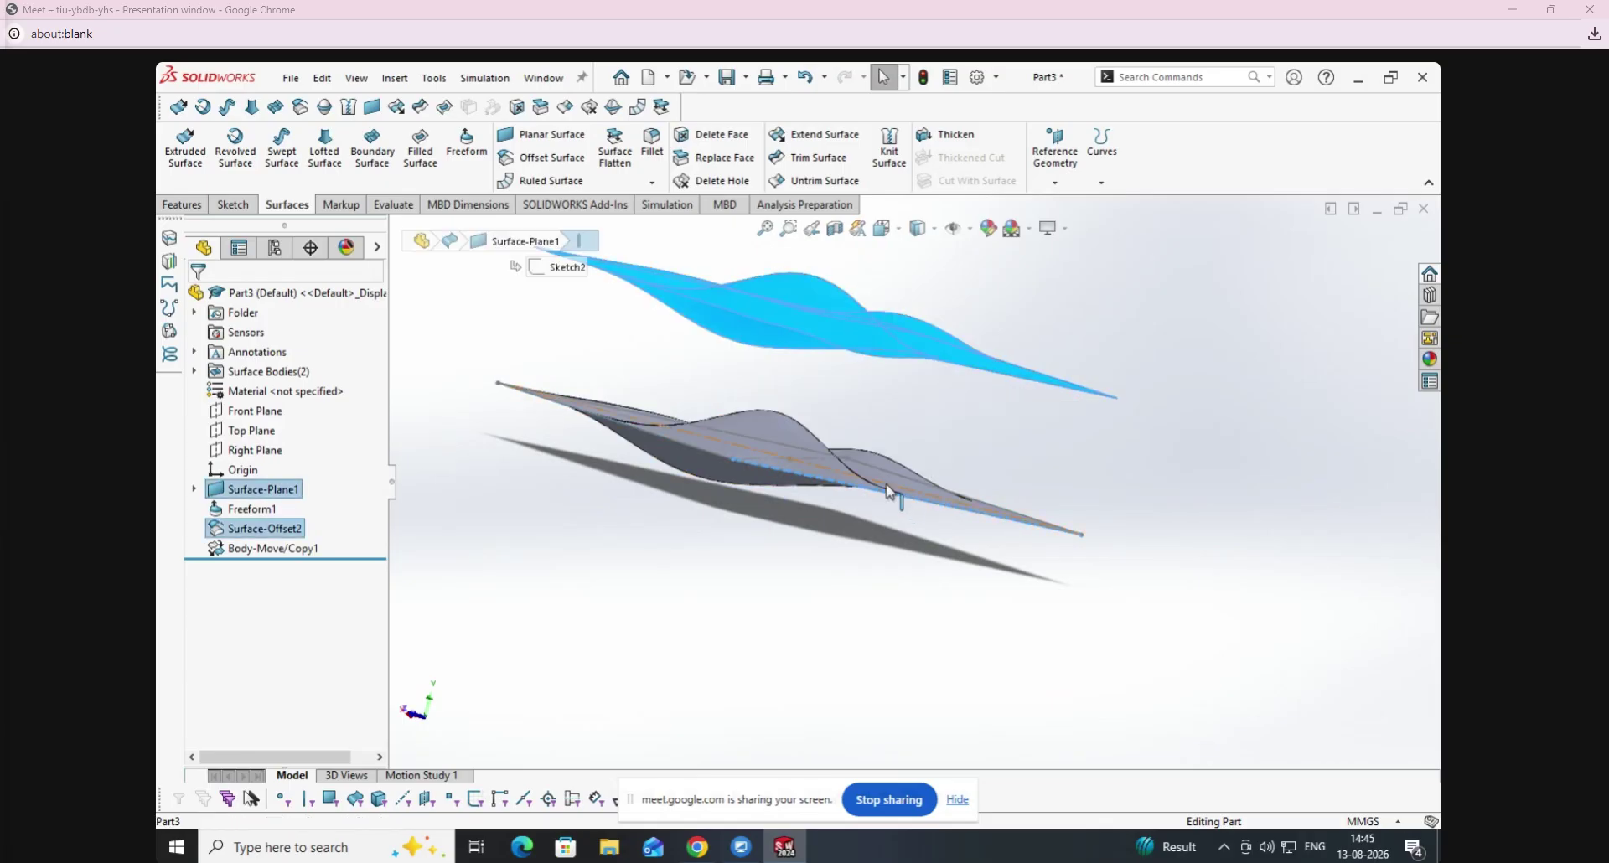
click(966, 543)
click(819, 467)
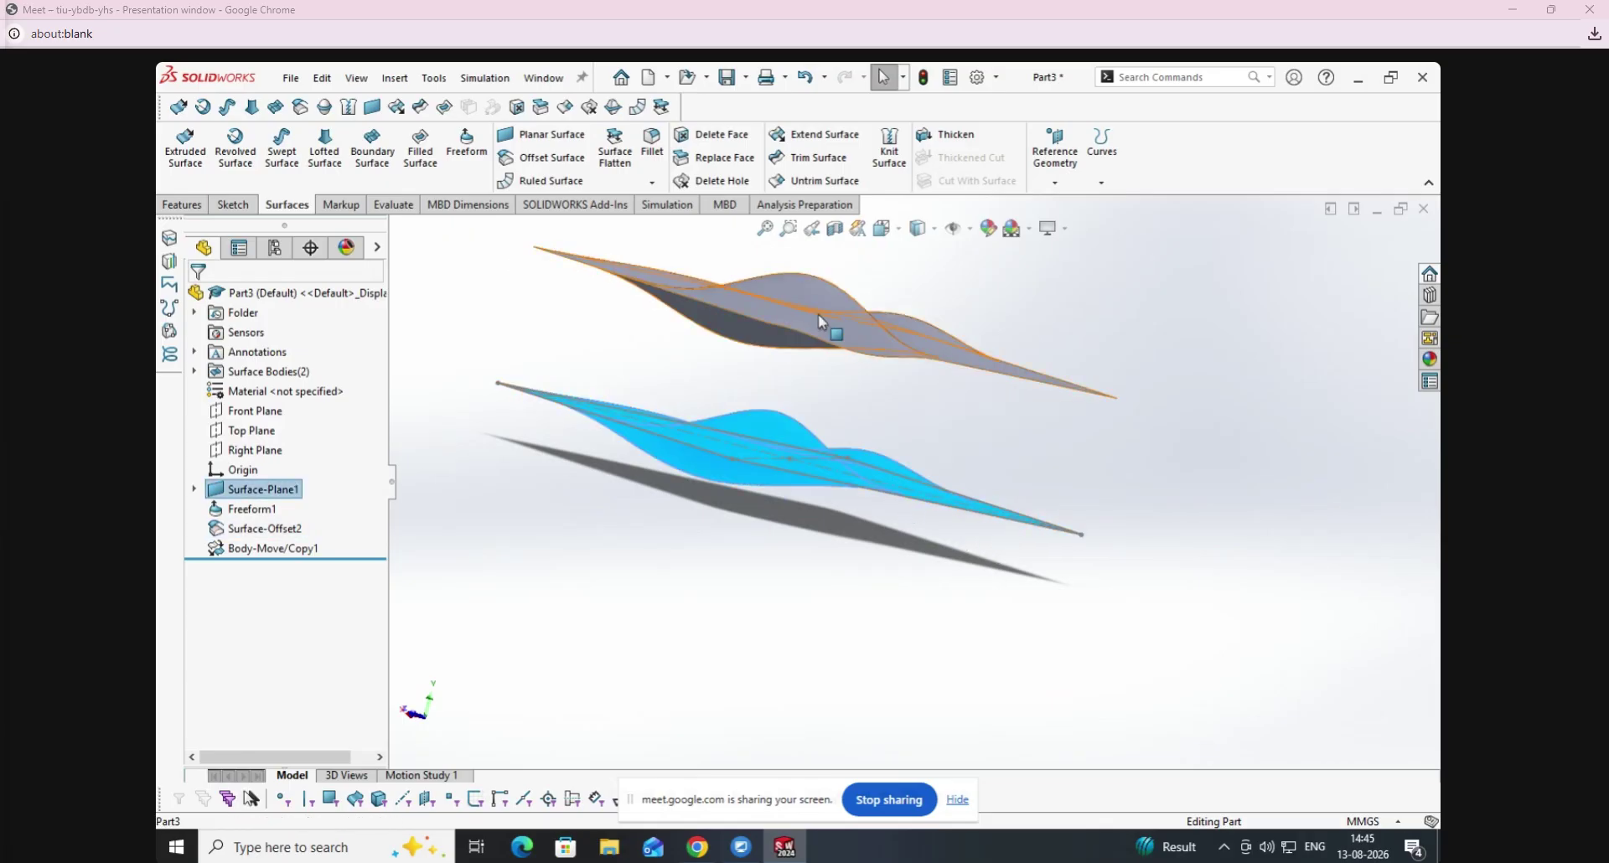
ctrl+click(818, 314)
key(Delete)
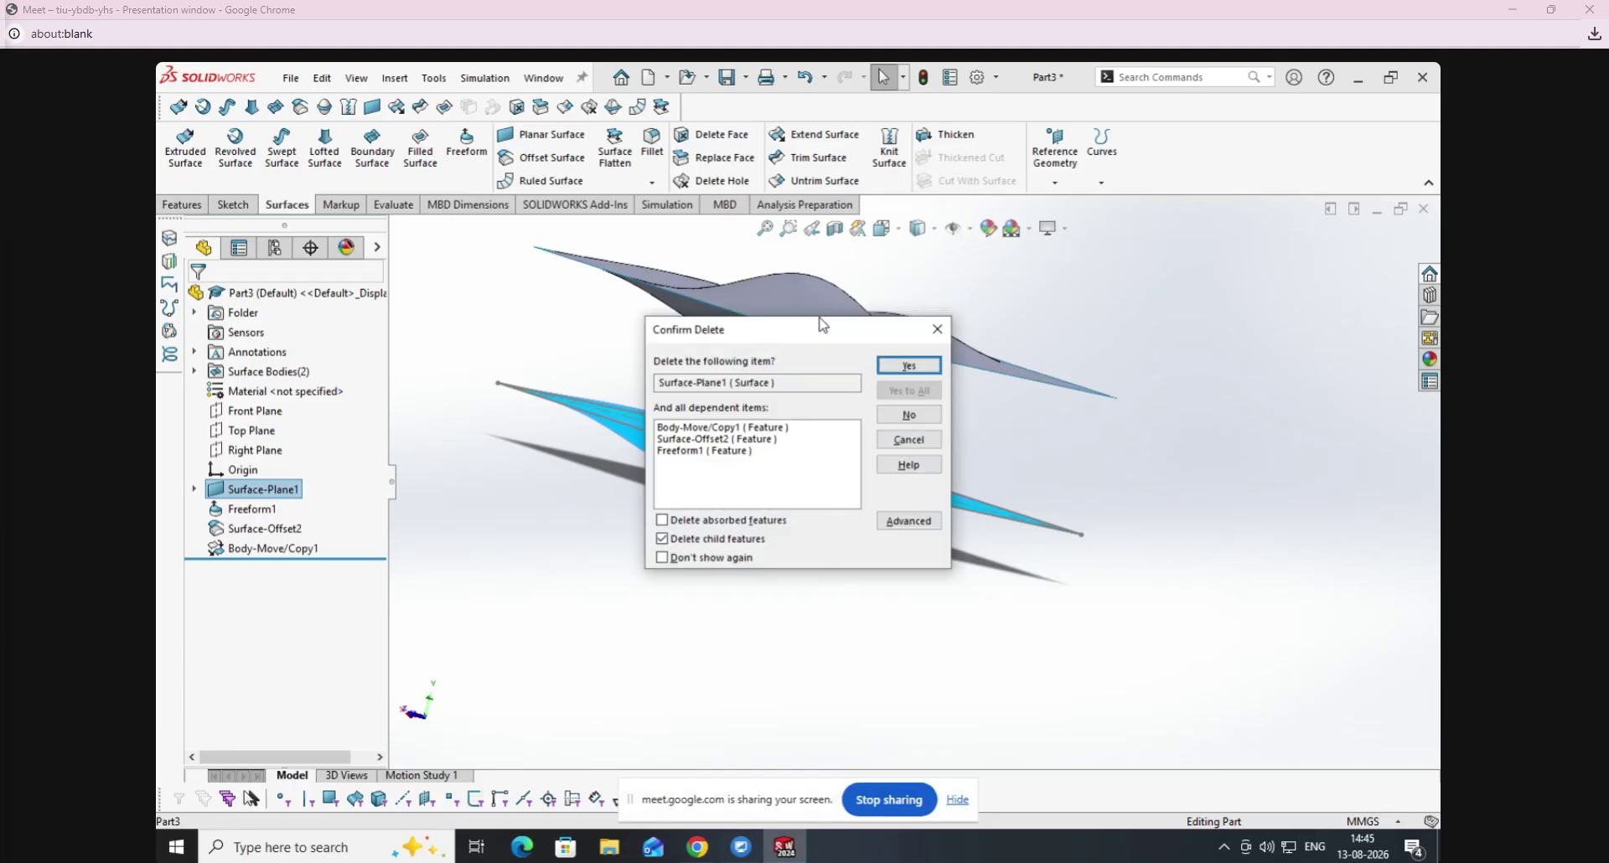
click(887, 369)
Set up a boss extrusion of the remaining rectangle sketch with a Mid Plane end condition and 90 mm depth.
click(182, 204)
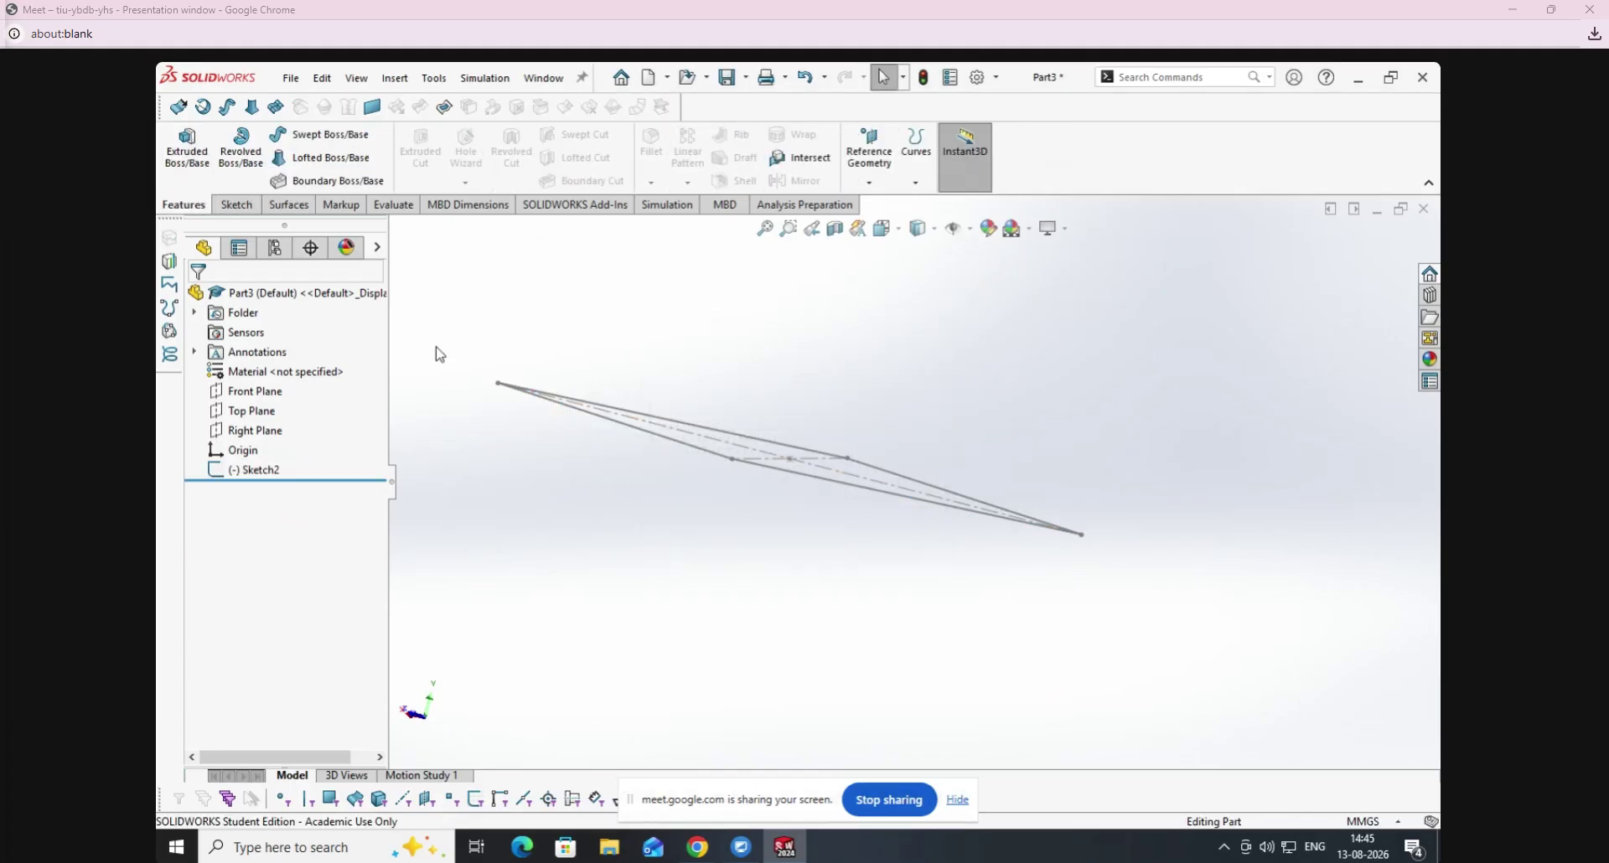
middle_drag(625, 406, 553, 394)
click(187, 145)
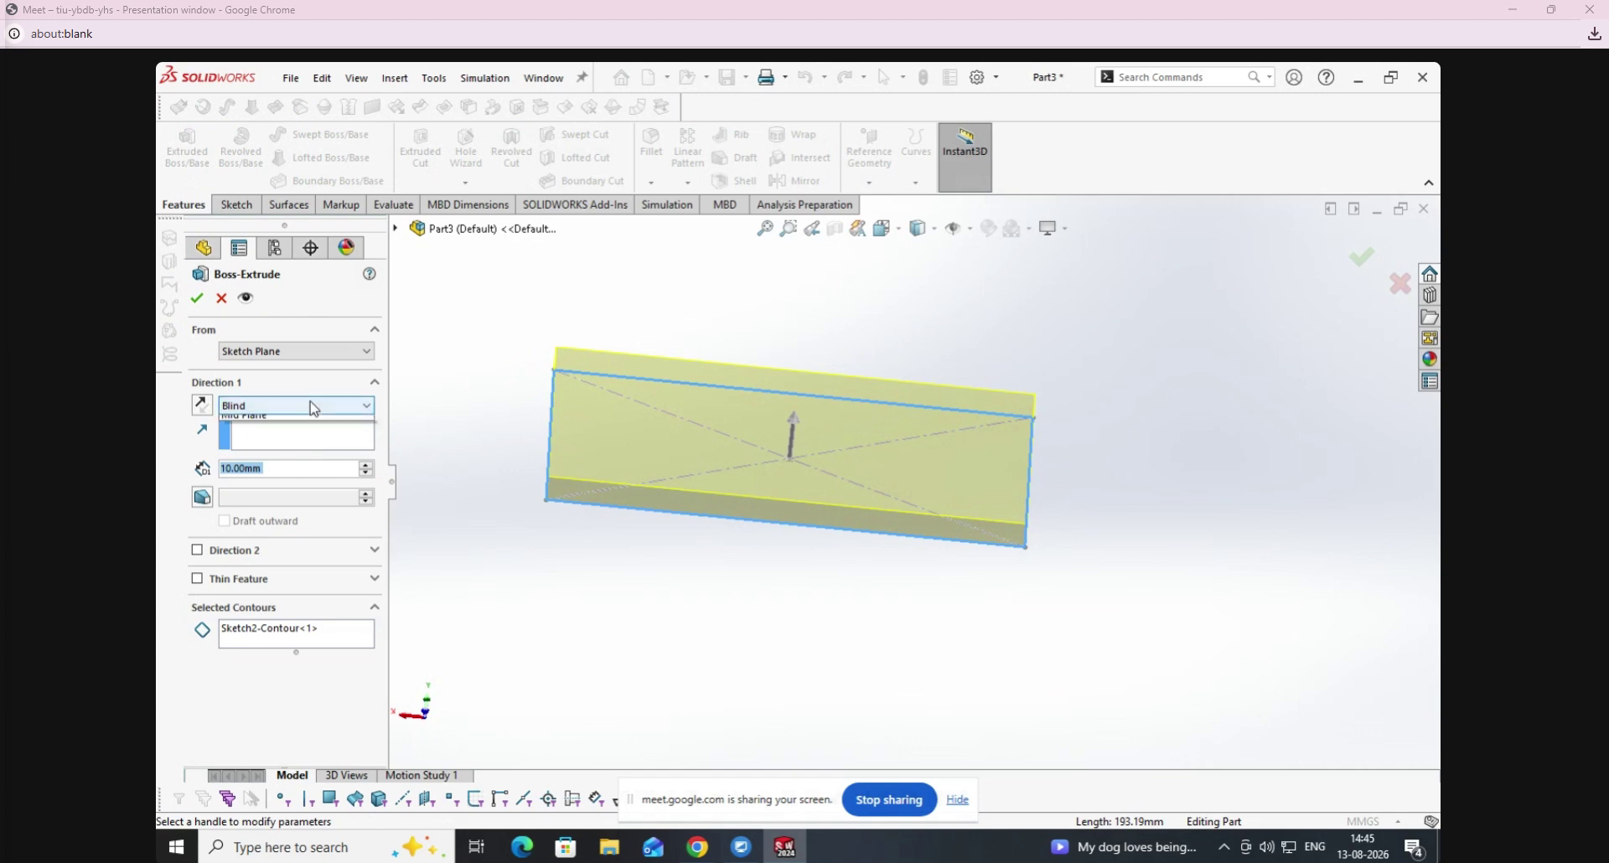
click(312, 405)
click(298, 480)
click(371, 468)
click(370, 468)
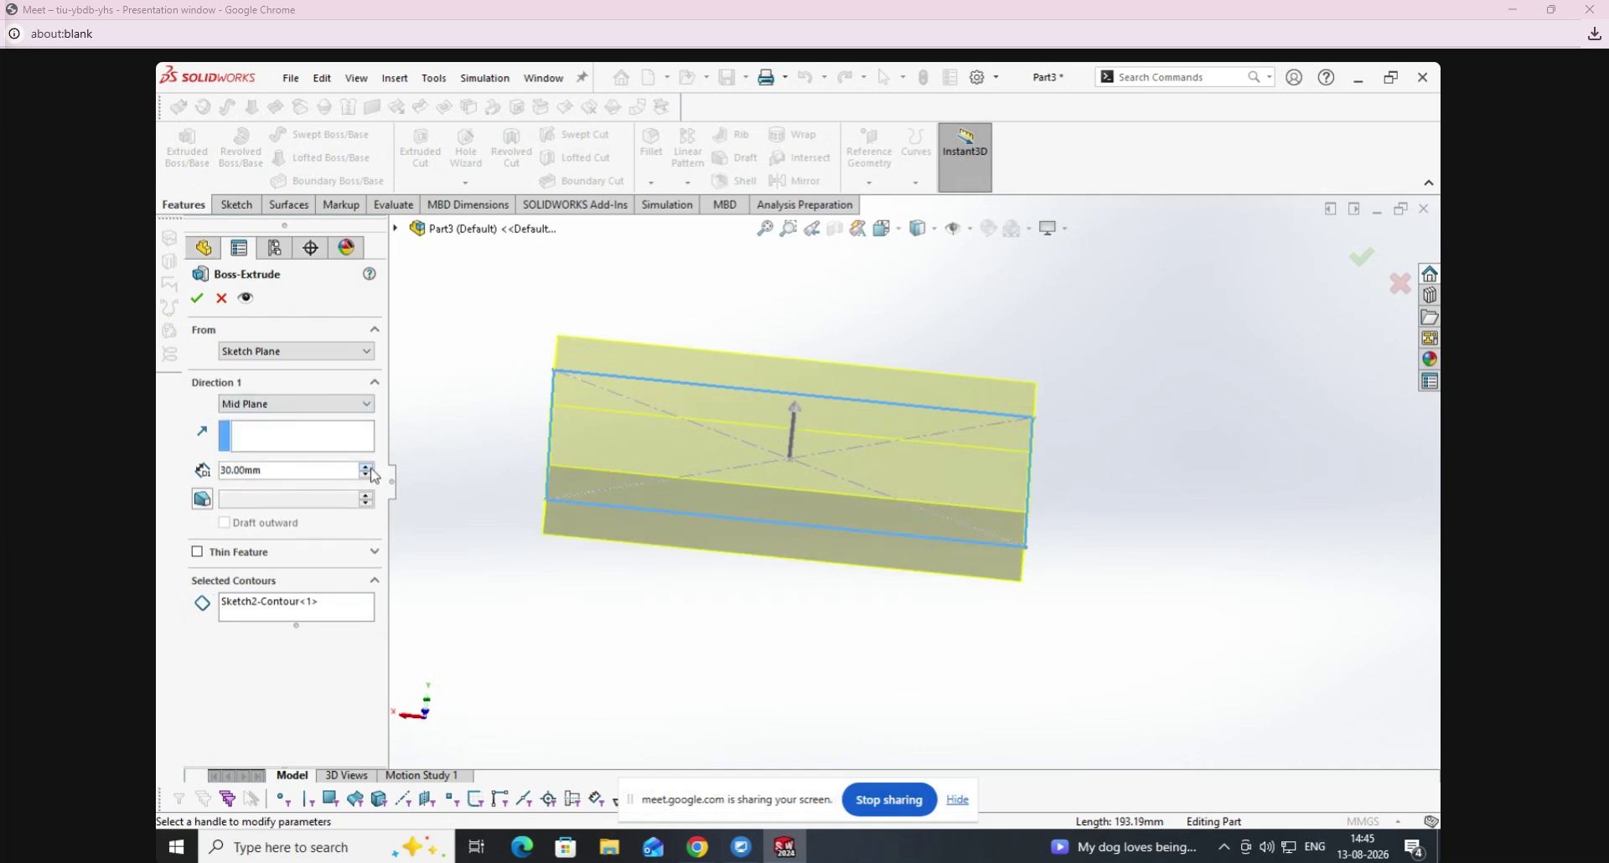
click(371, 468)
click(371, 467)
click(371, 468)
click(371, 468)
click(366, 467)
click(366, 466)
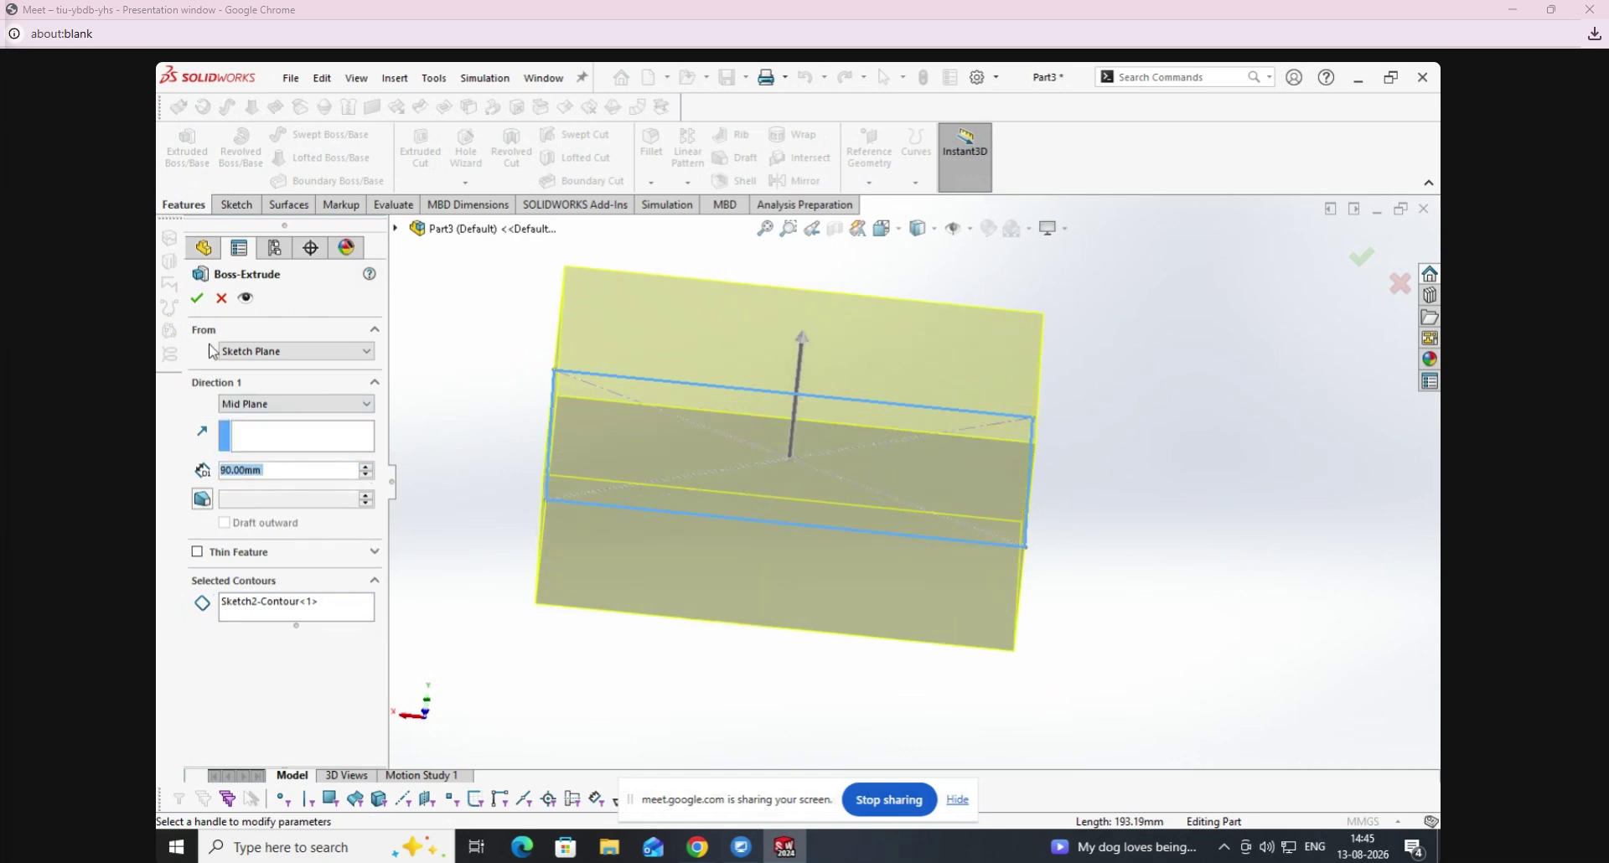
Try a 32-degree draft on the rectangle's extrusion, then turn the draft option off.
click(206, 500)
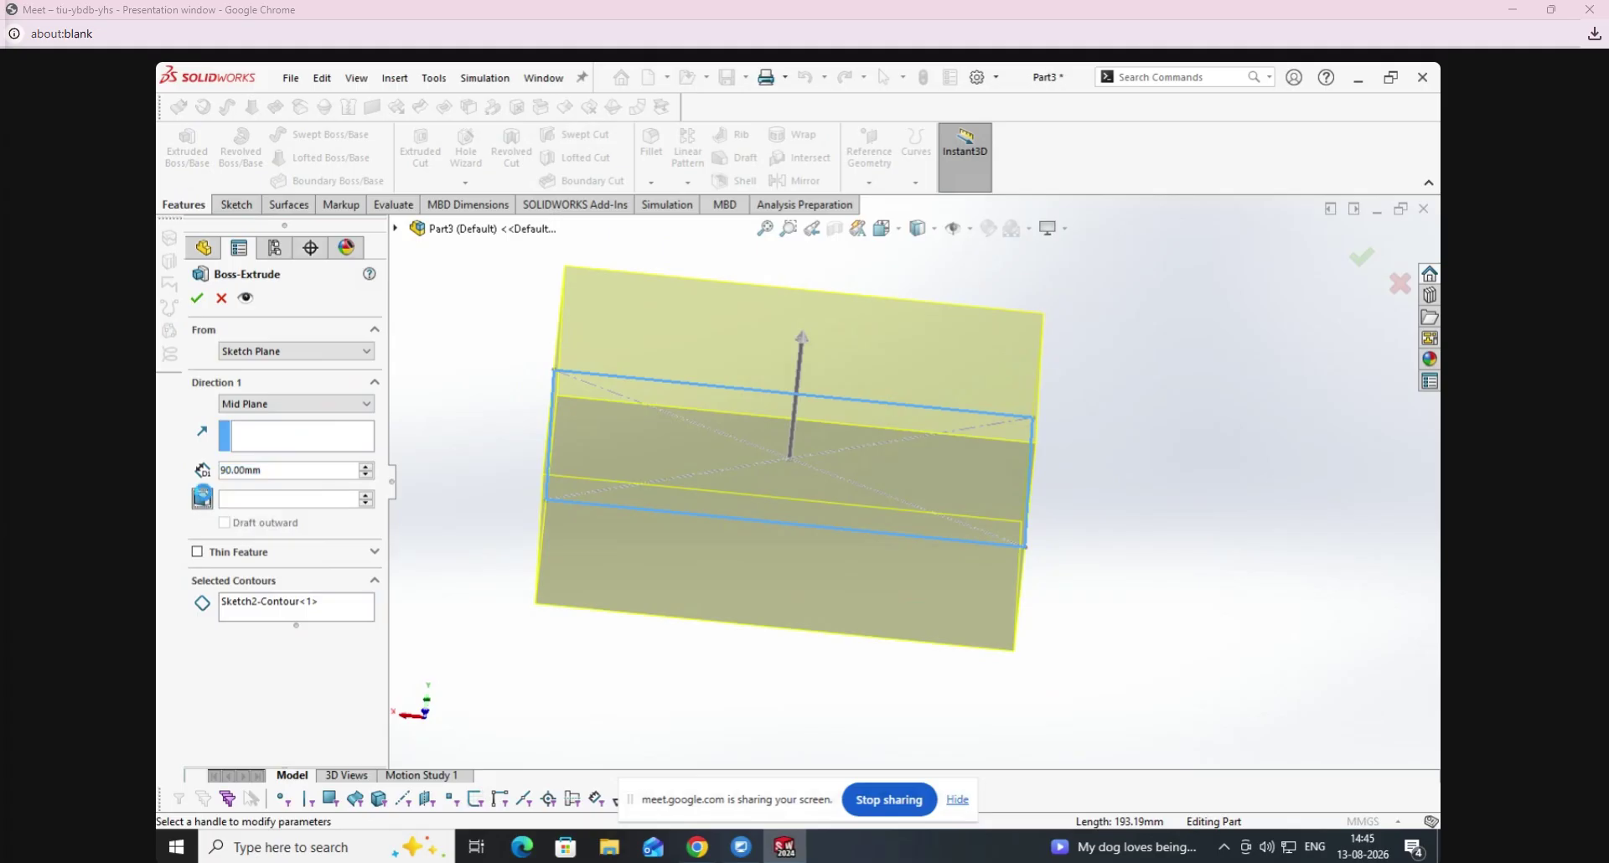
click(368, 495)
click(368, 495)
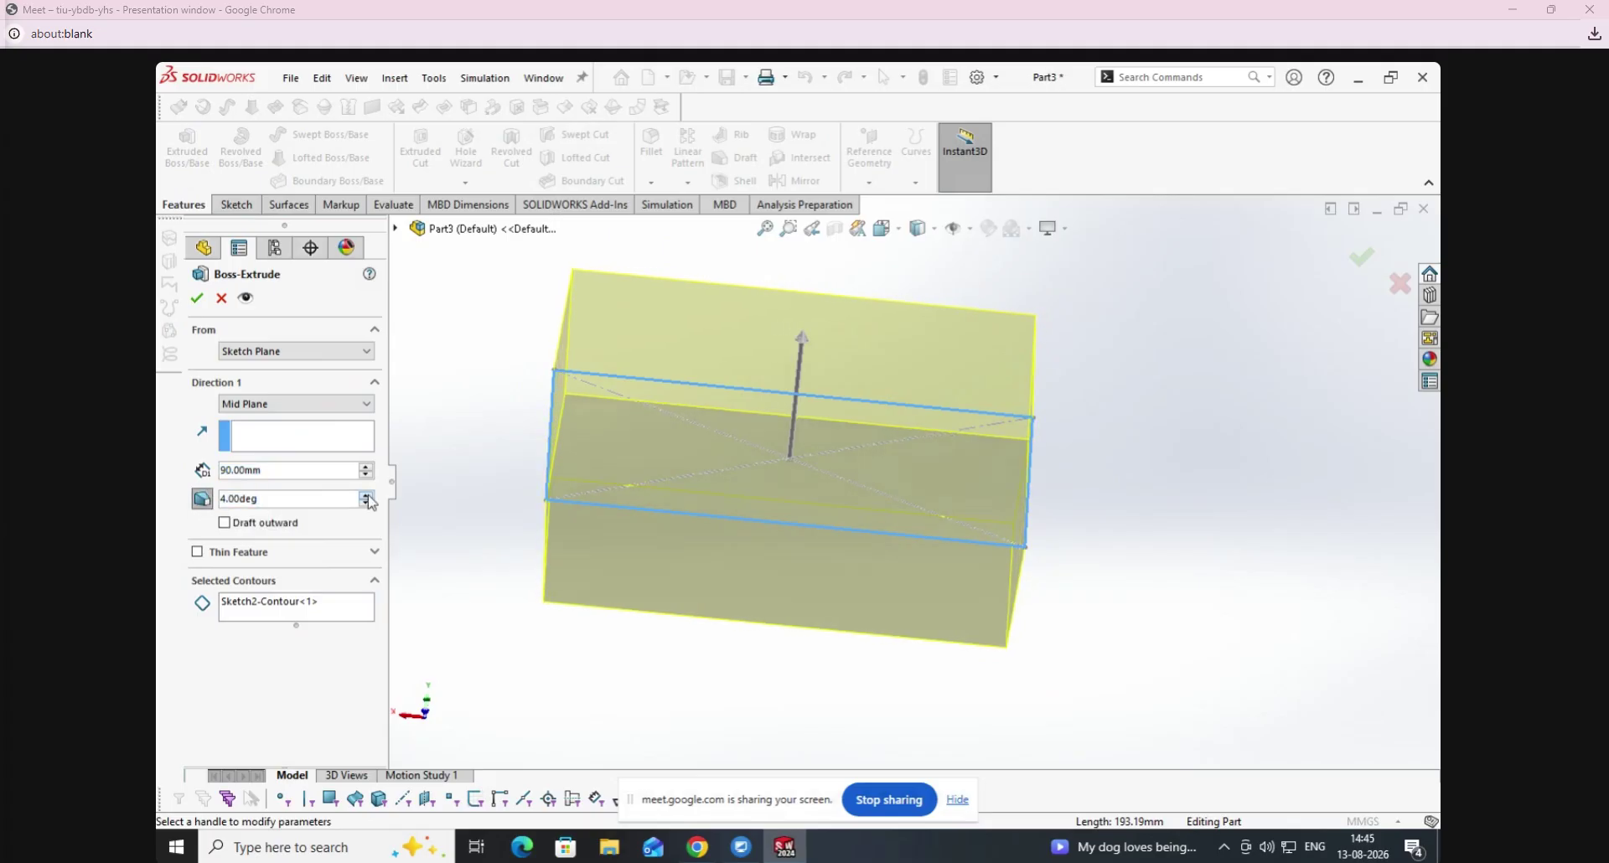
click(368, 495)
click(368, 496)
click(368, 495)
click(368, 496)
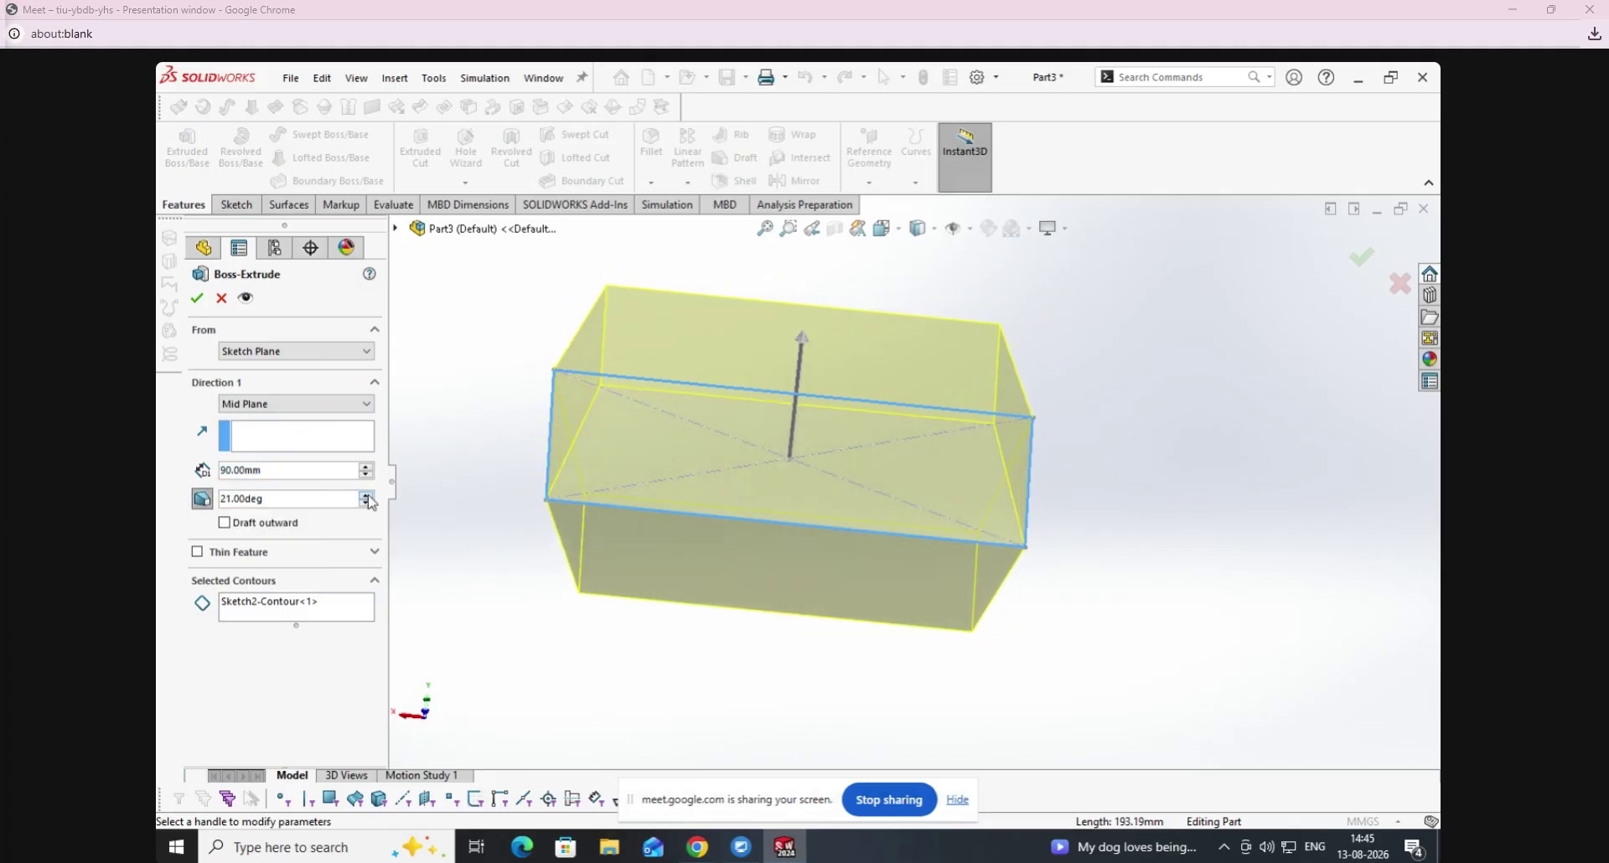
click(368, 496)
click(368, 495)
click(368, 495)
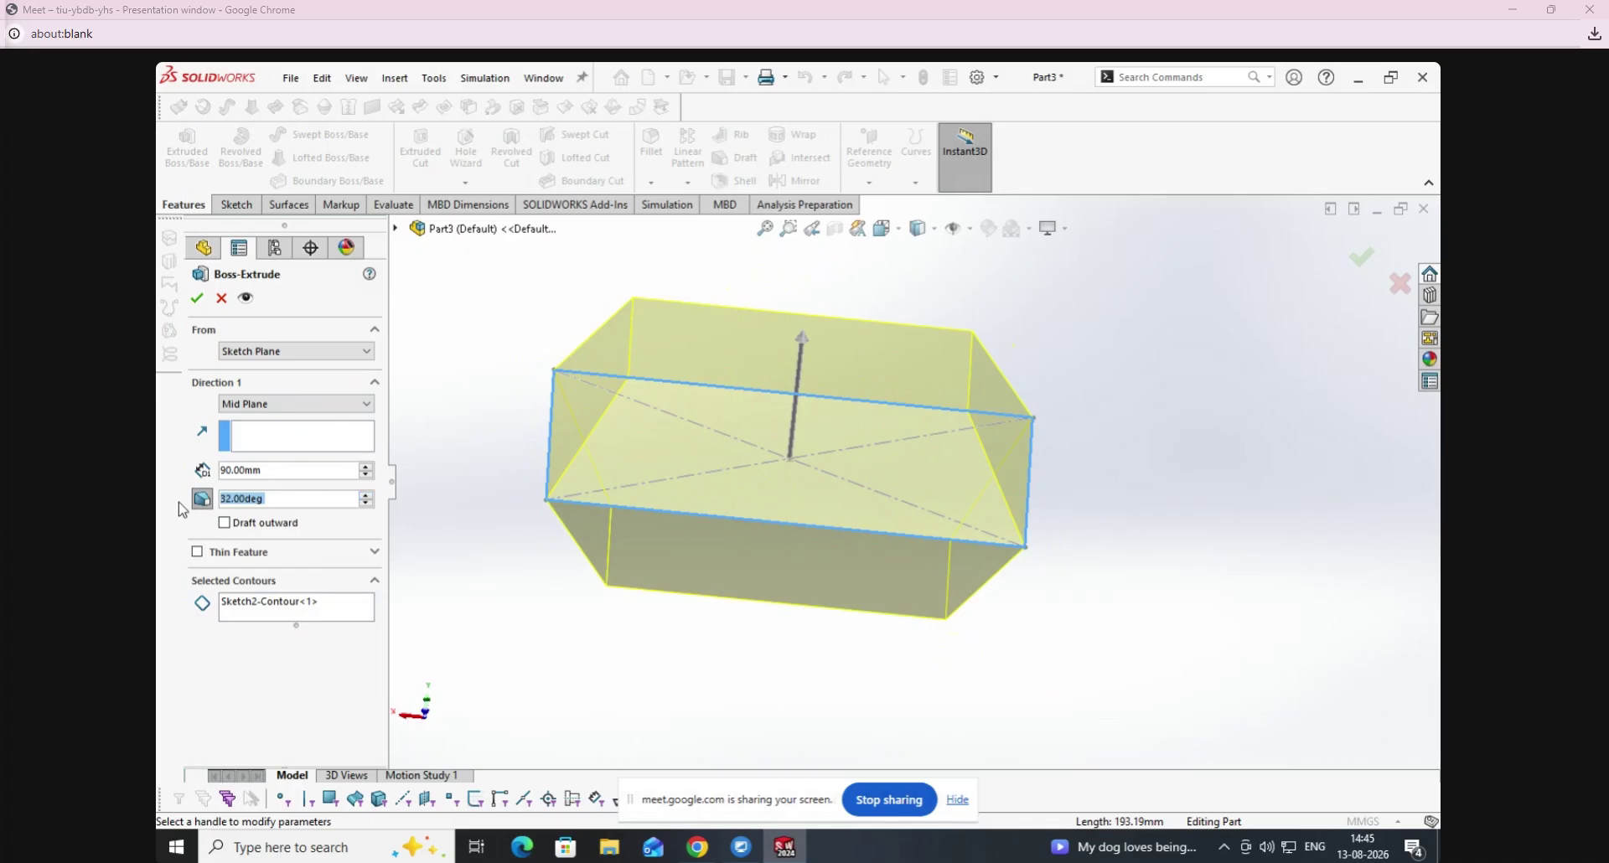
click(202, 498)
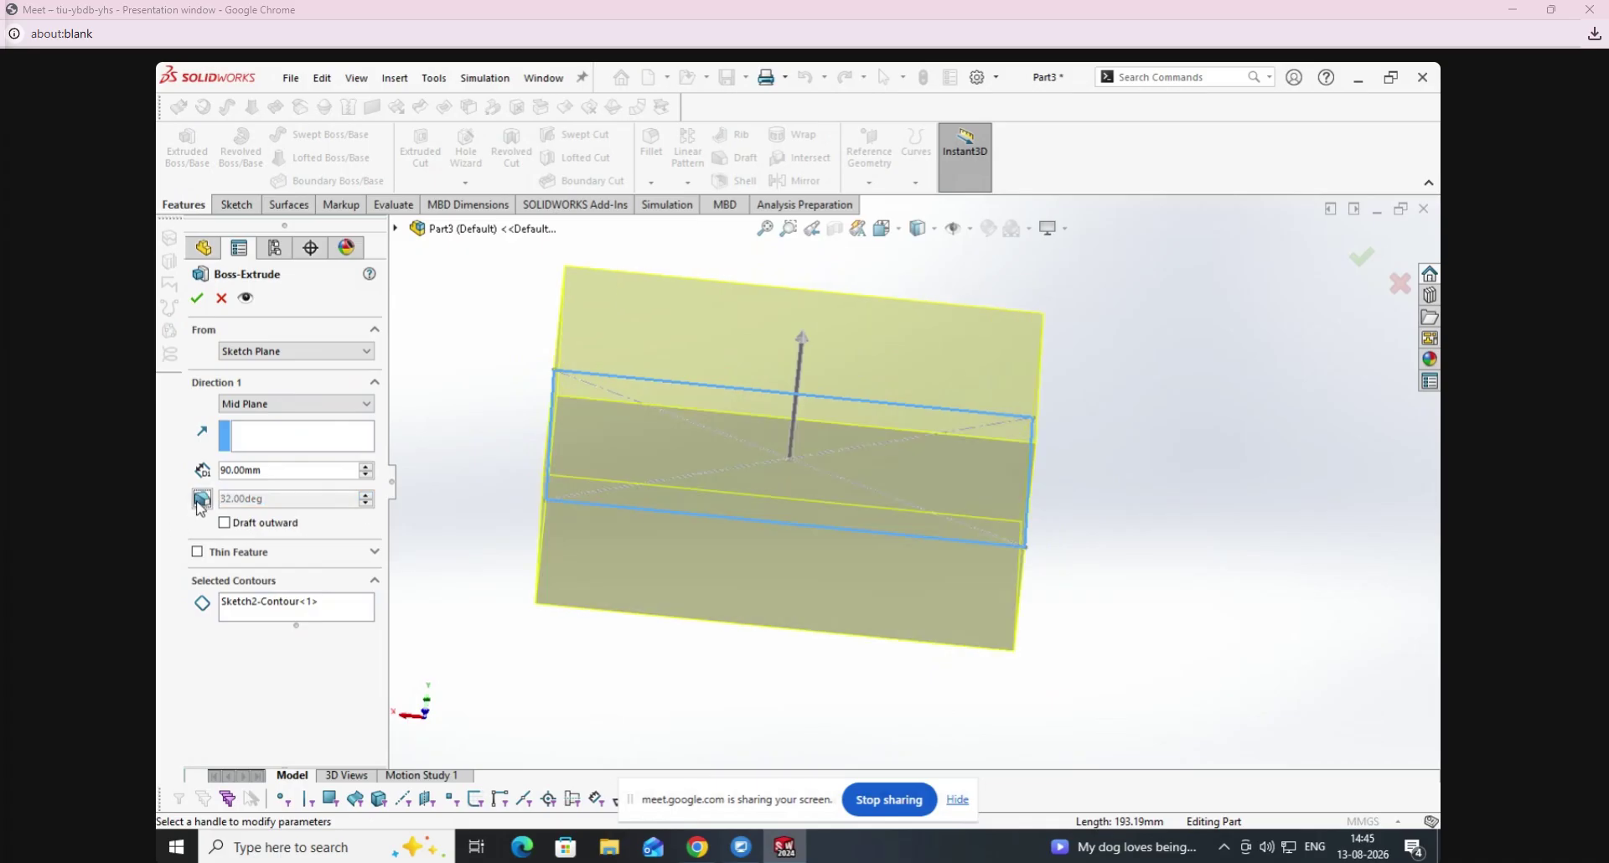
Create the mid-plane block extrusion without draft.
click(202, 301)
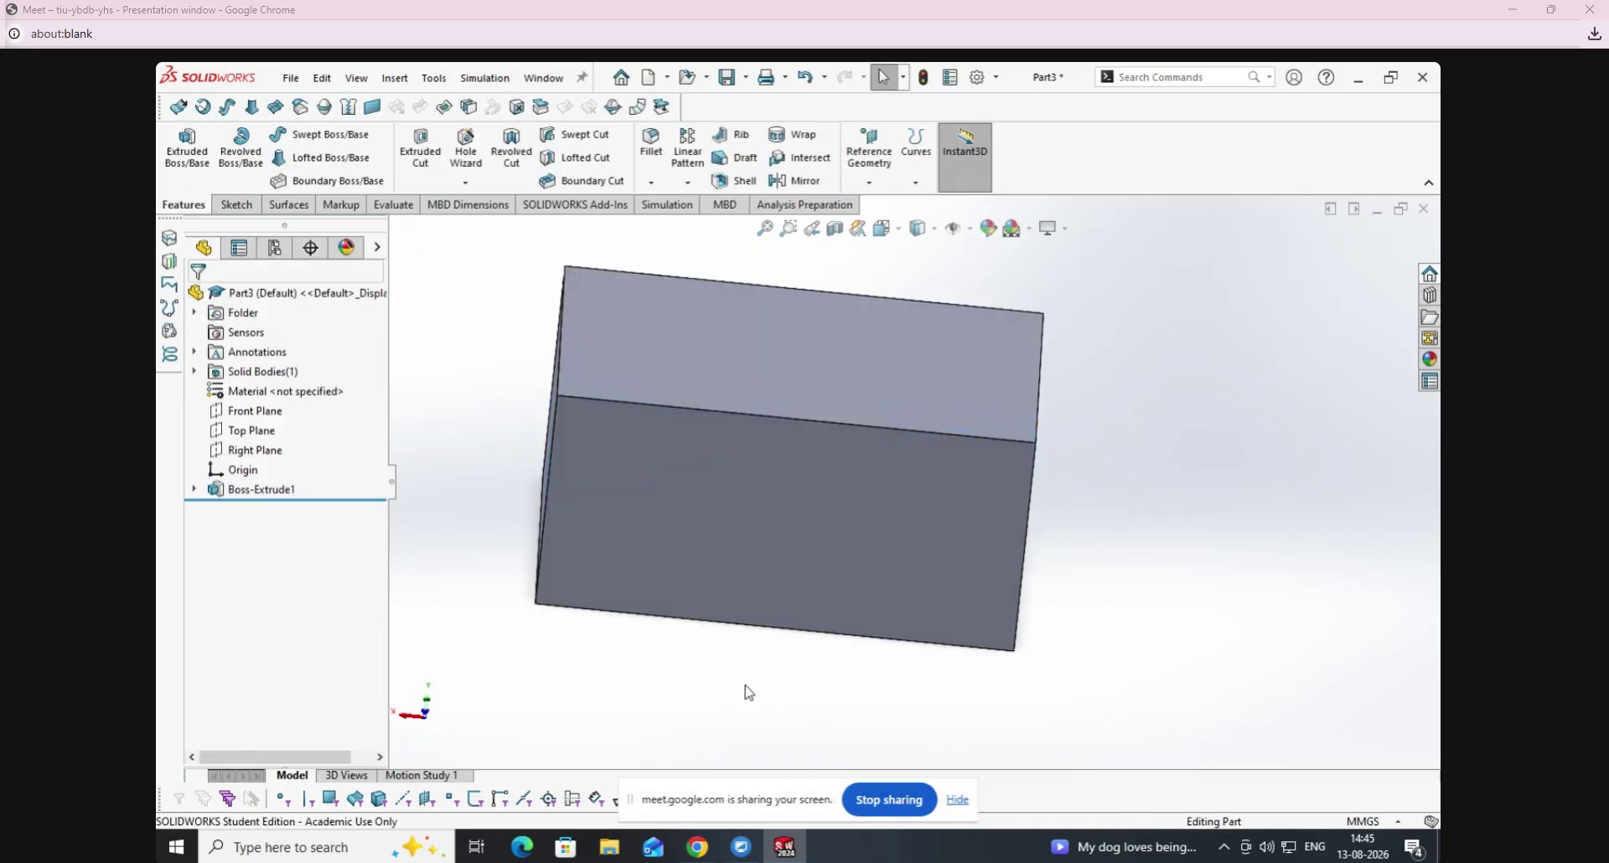
middle_drag(747, 690, 754, 470)
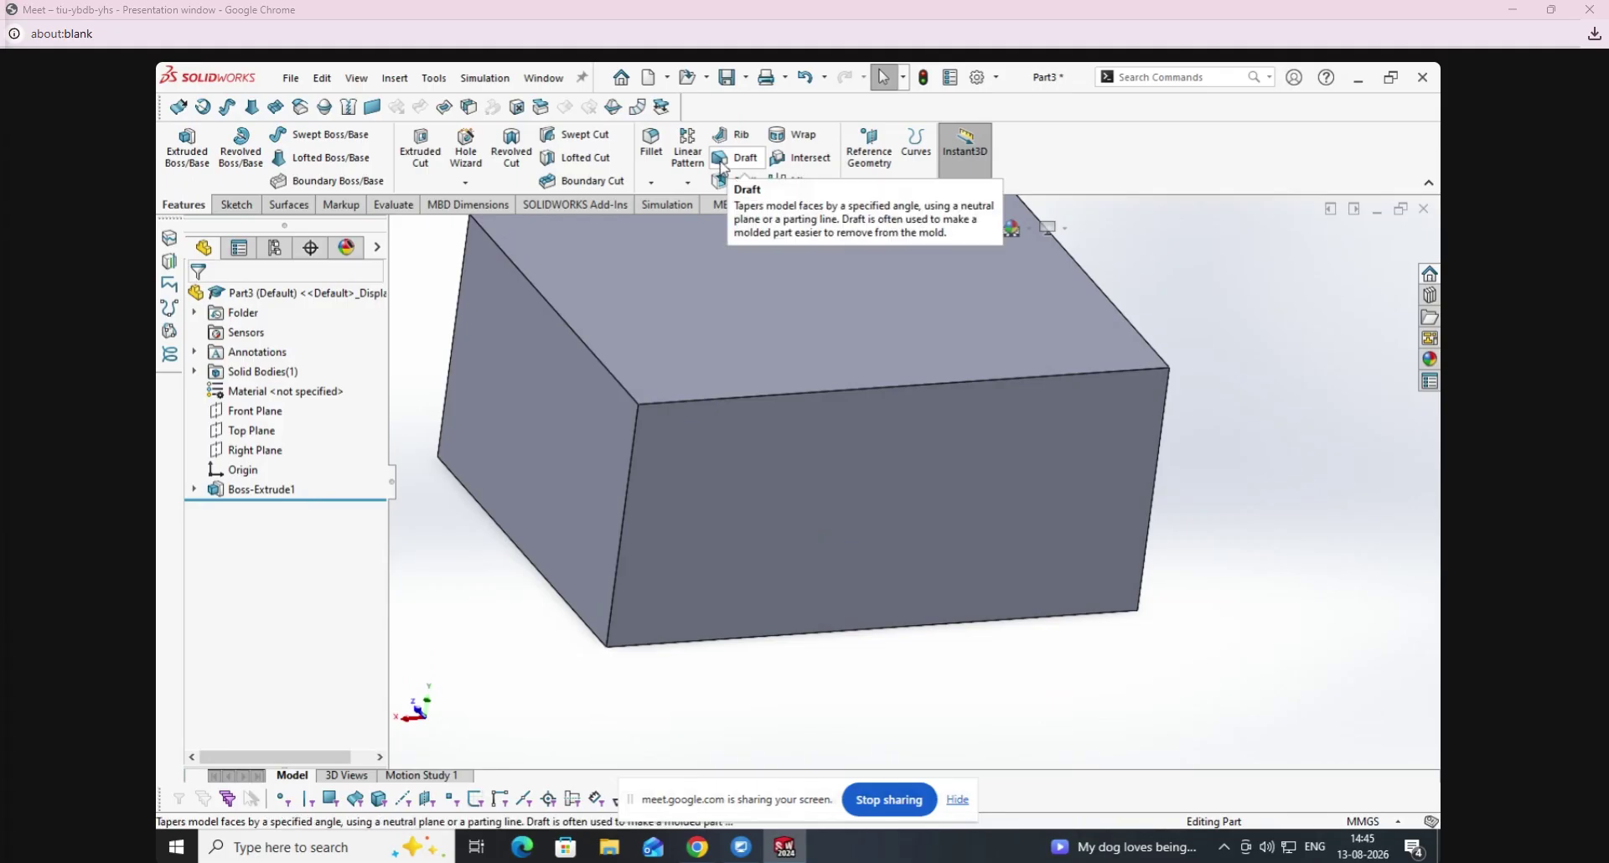
Start a neutral-plane Draft with the block's top face as neutral plane and its left end face as the face to draft.
click(736, 158)
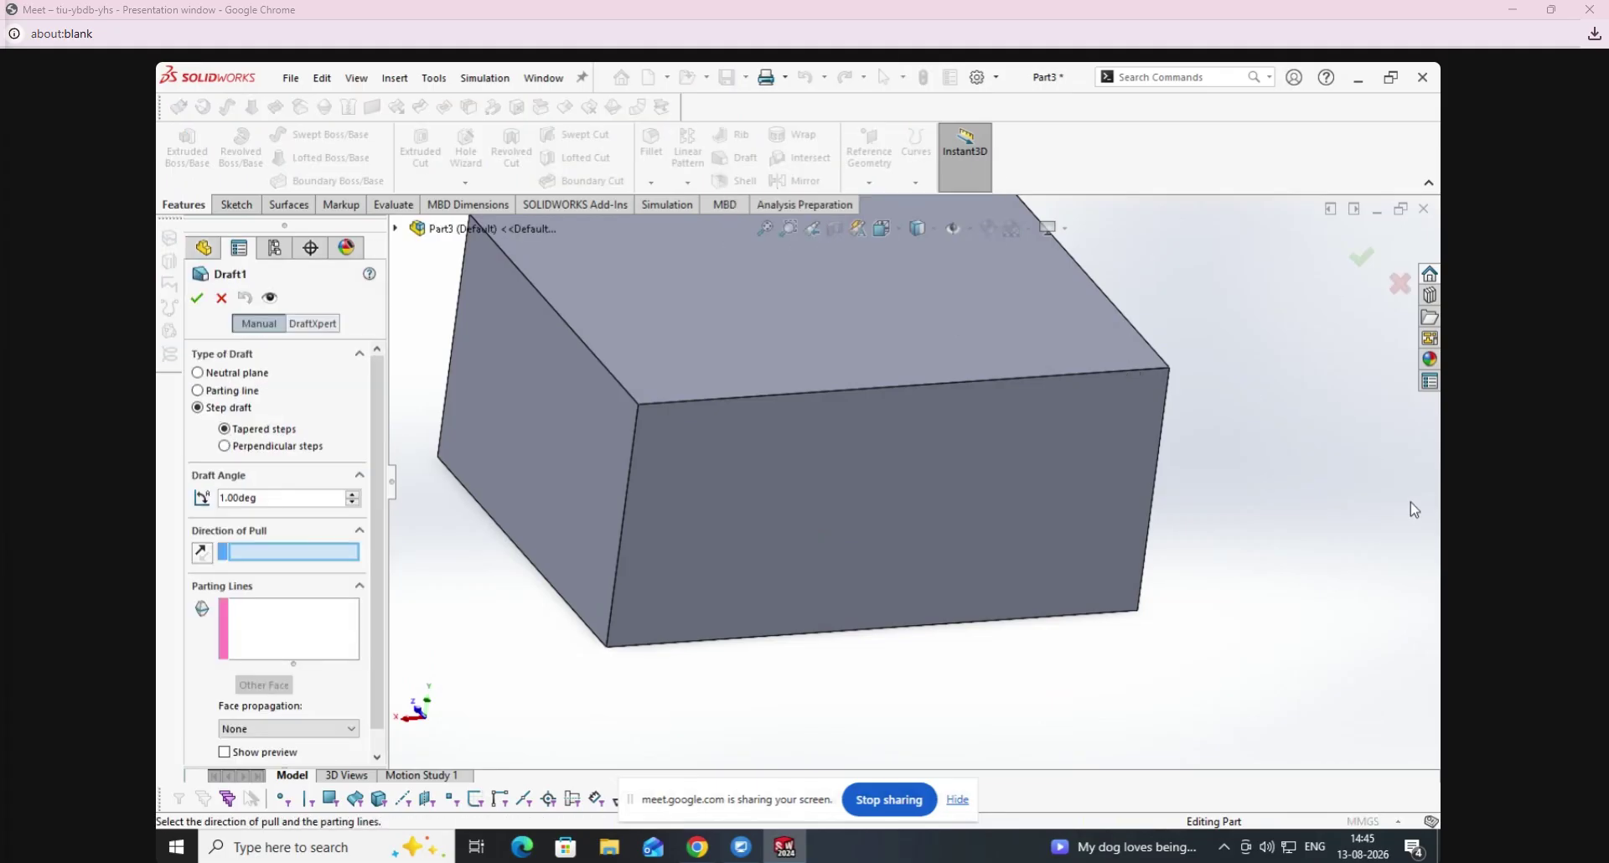
click(243, 373)
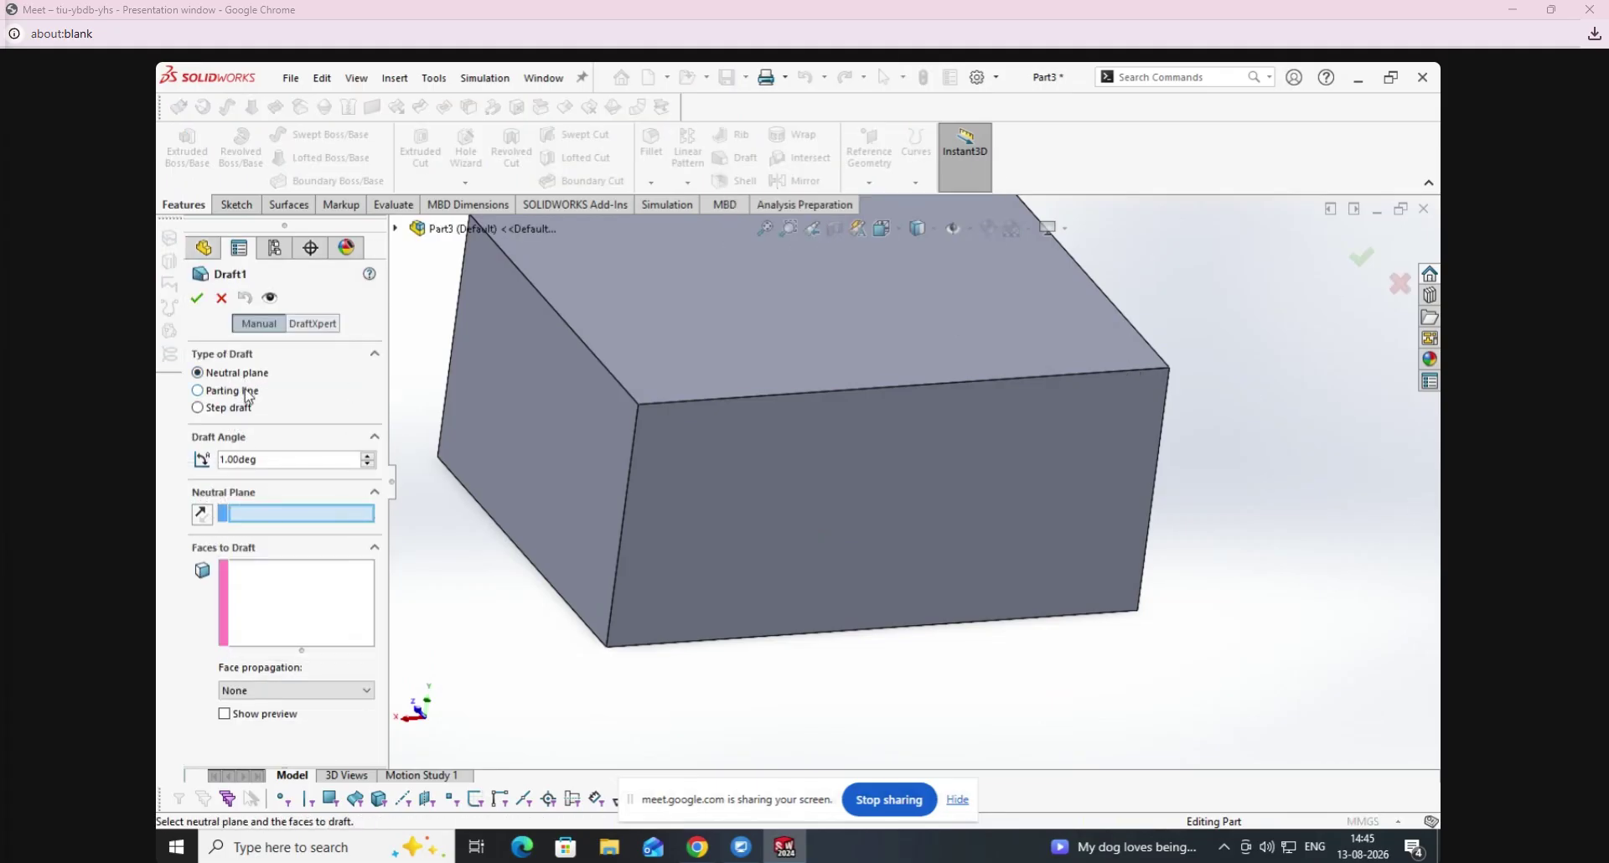
click(225, 408)
click(199, 372)
scroll(922, 654, up, 2)
middle_drag(847, 501, 852, 478)
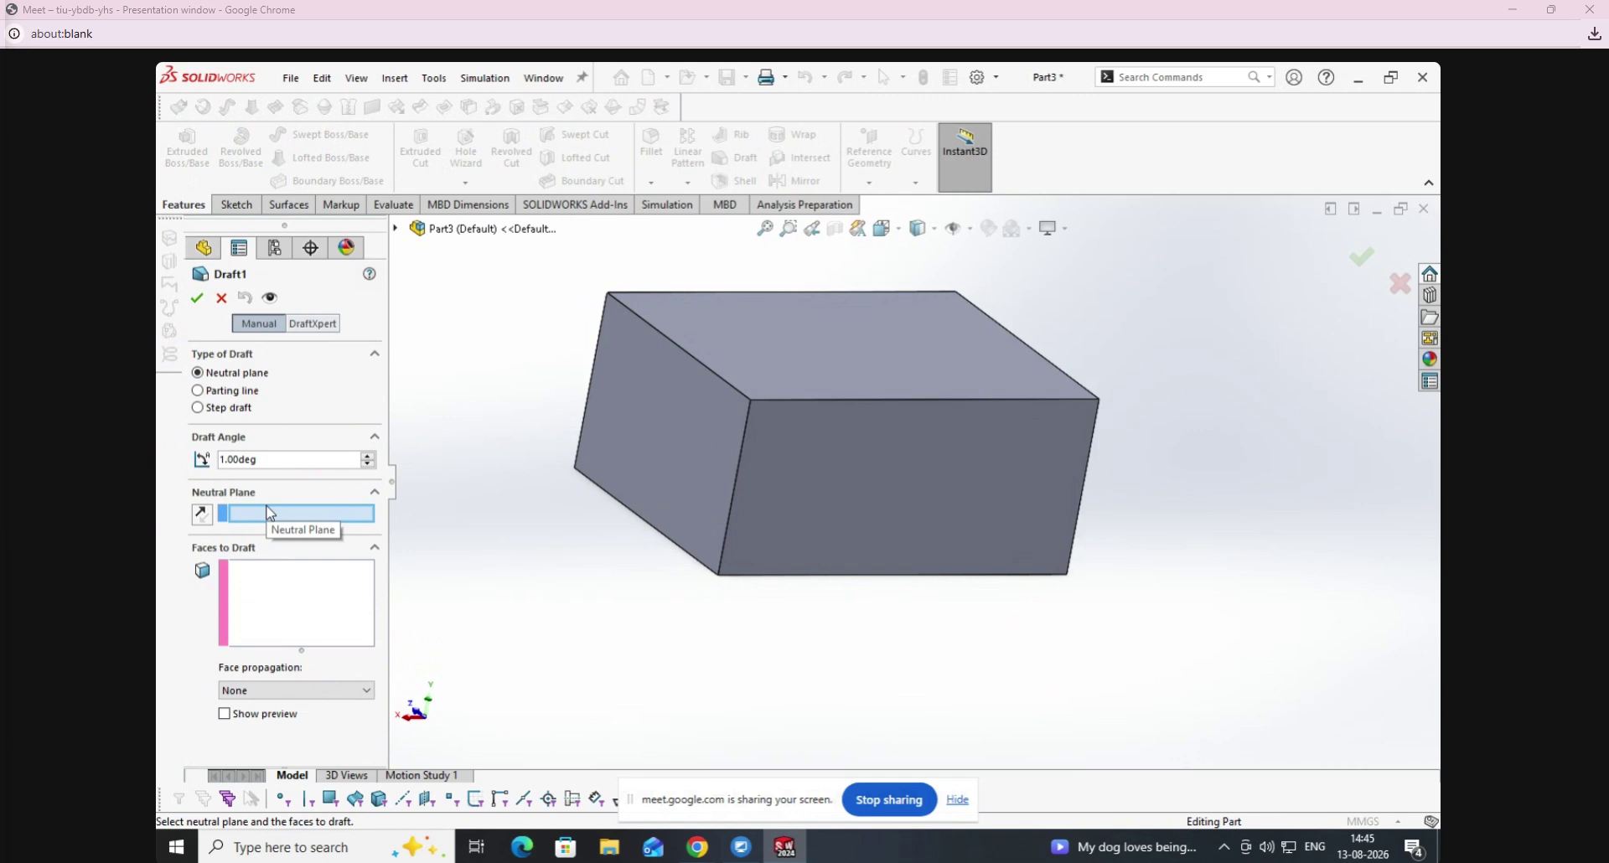
click(826, 352)
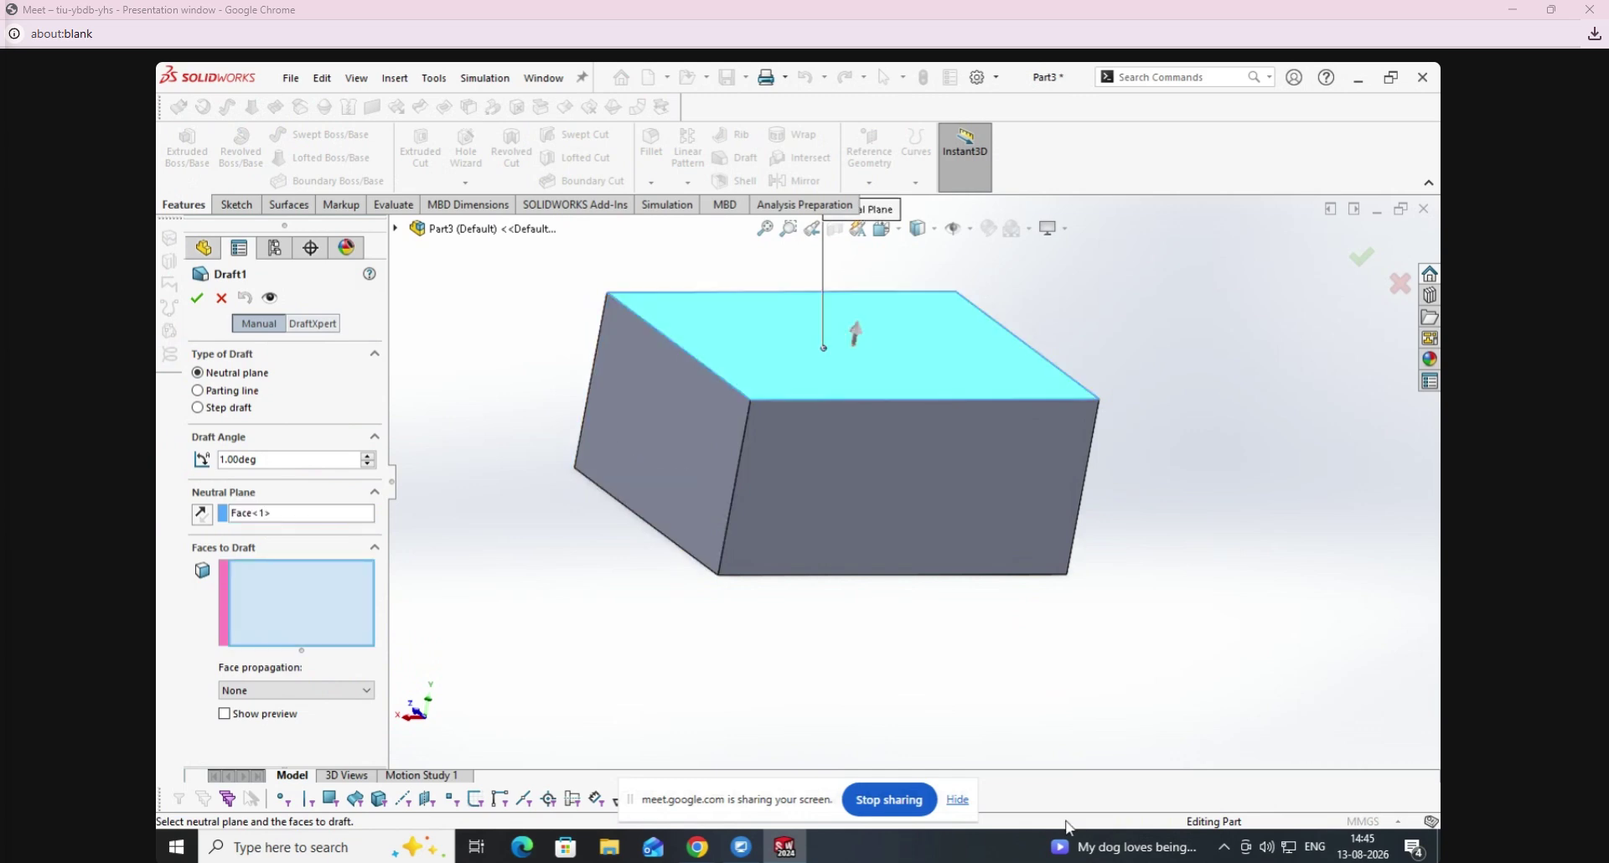
click(316, 604)
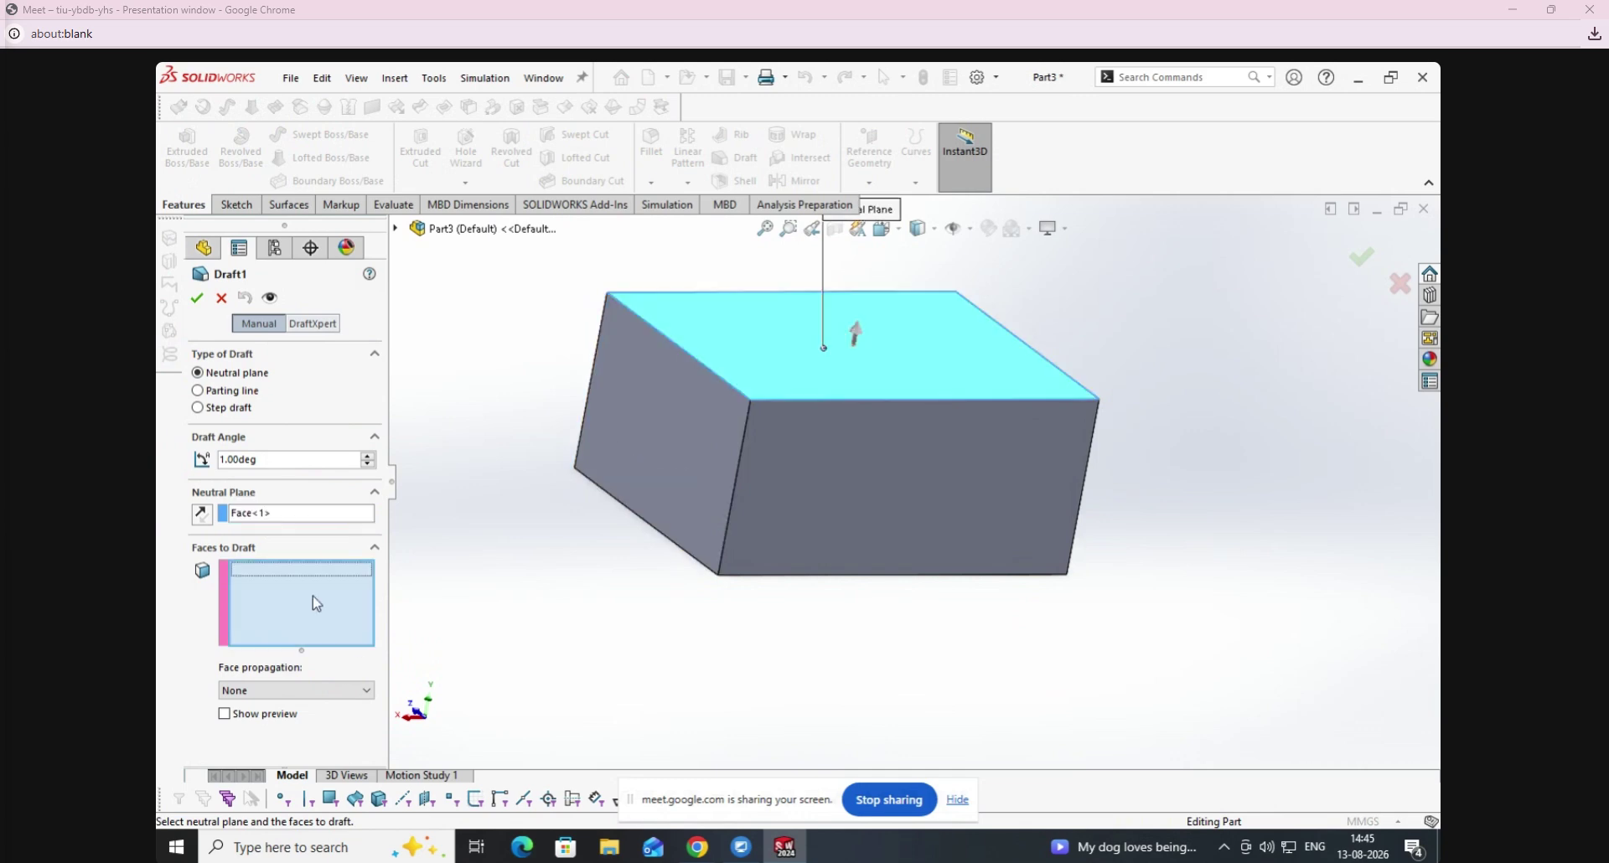
click(630, 437)
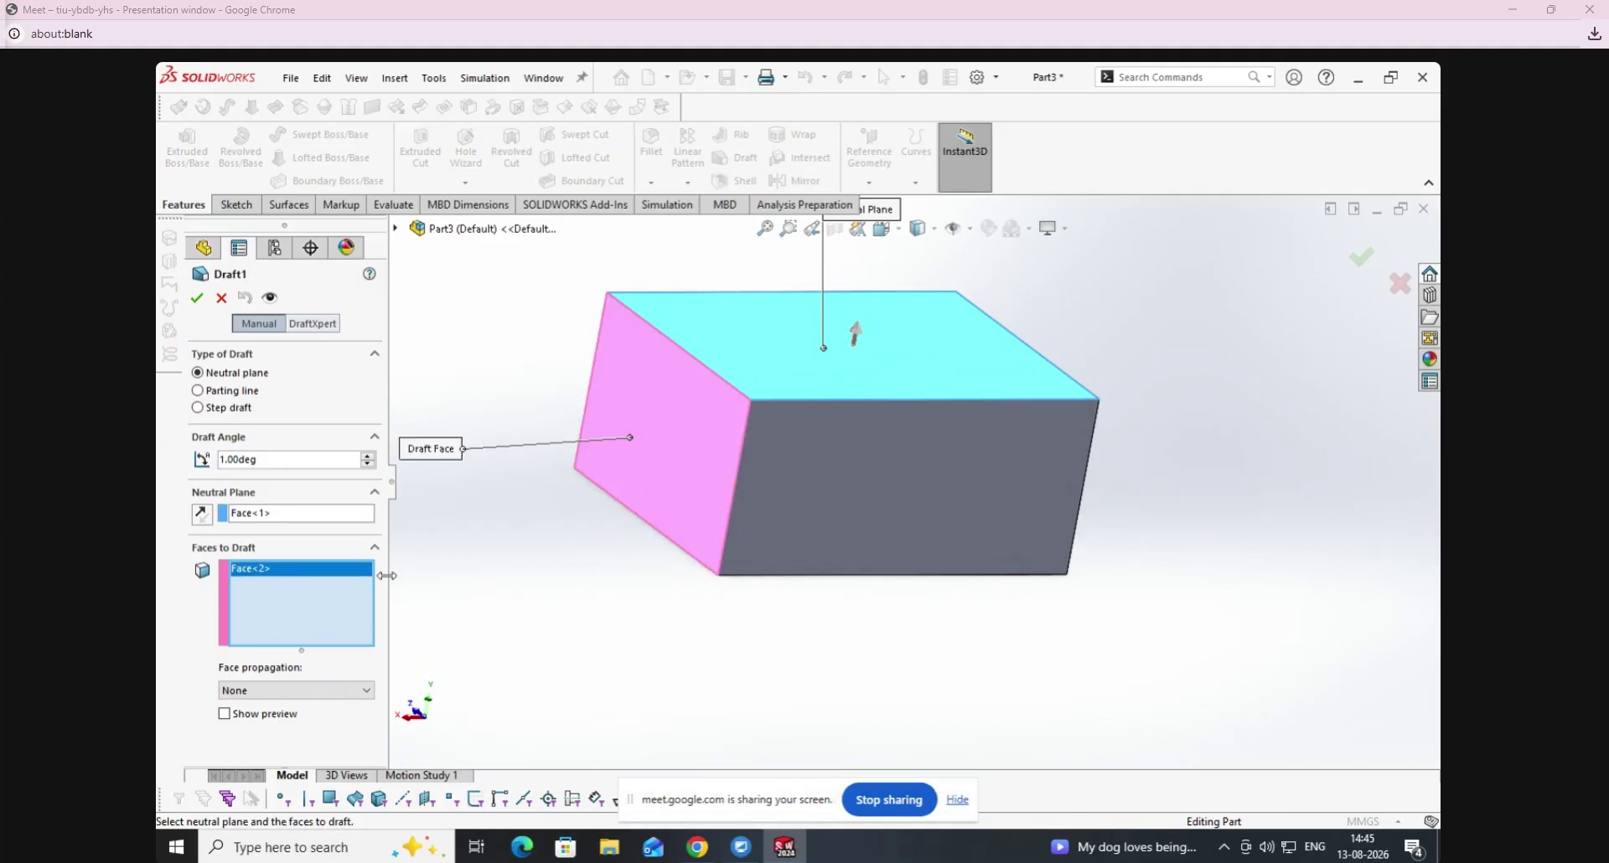
Preview the left end face's draft, set its angle to 25 degrees, test the reversed pull direction, restore it and create the draft.
click(368, 456)
click(368, 456)
click(225, 714)
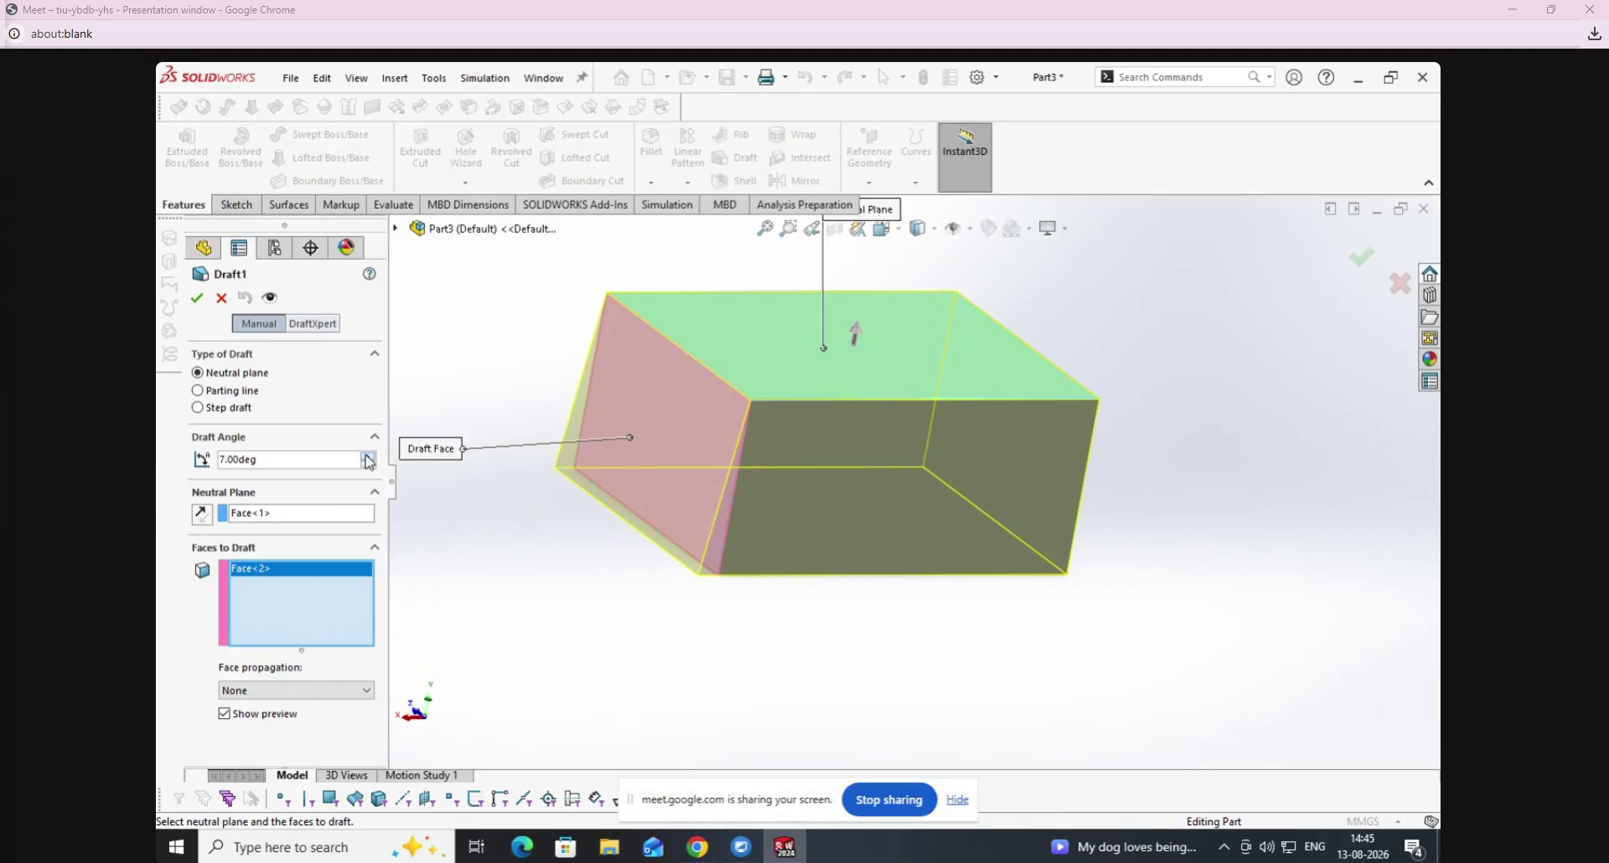
drag(368, 457, 368, 459)
middle_drag(539, 640, 528, 725)
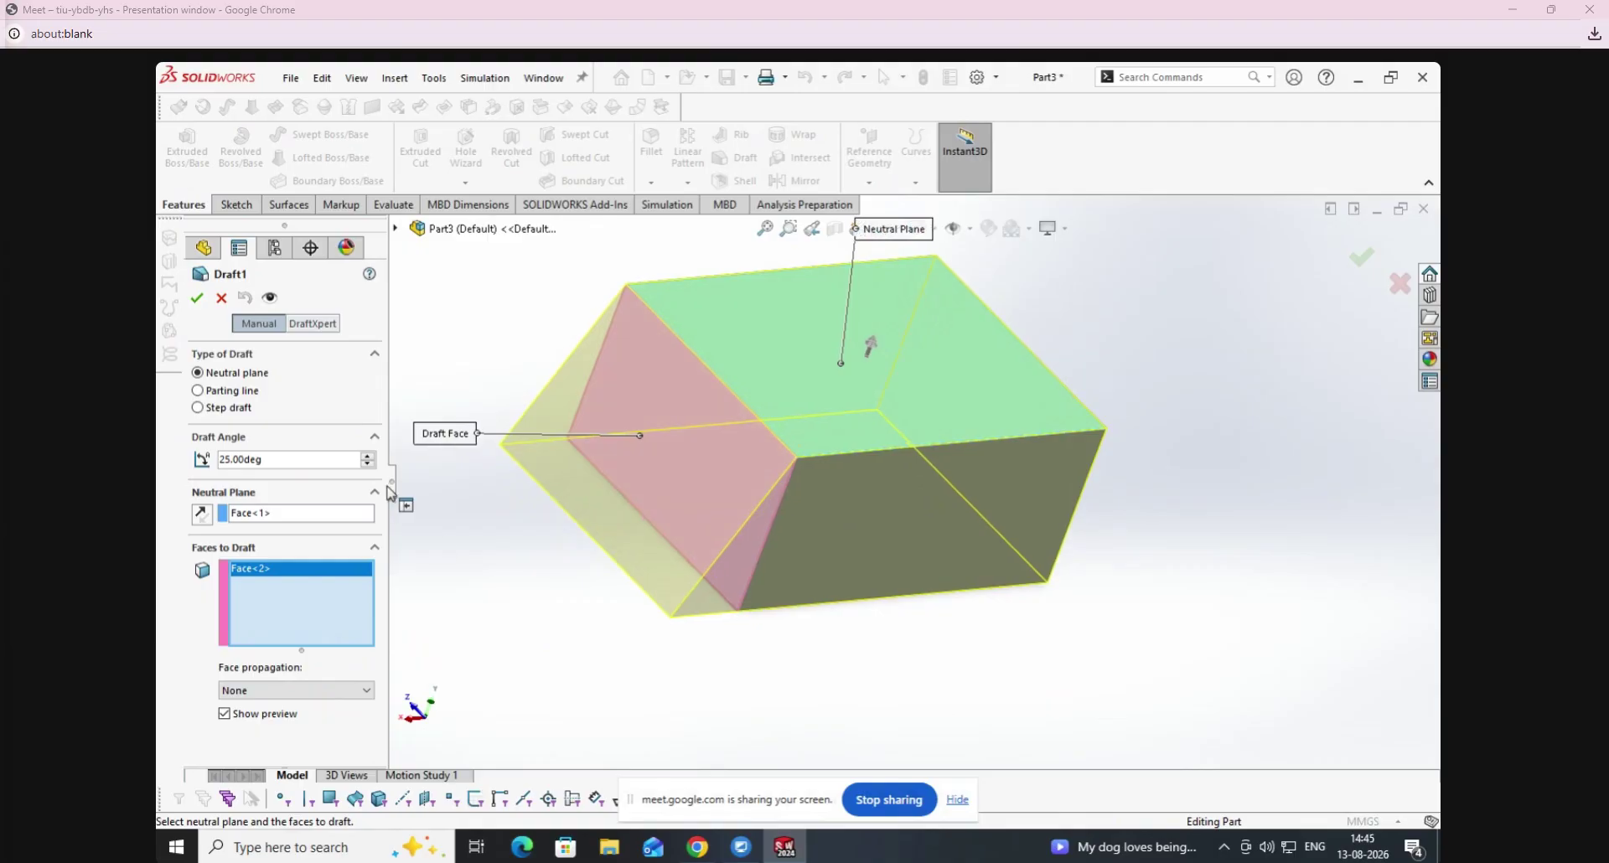
click(201, 514)
click(201, 514)
click(198, 298)
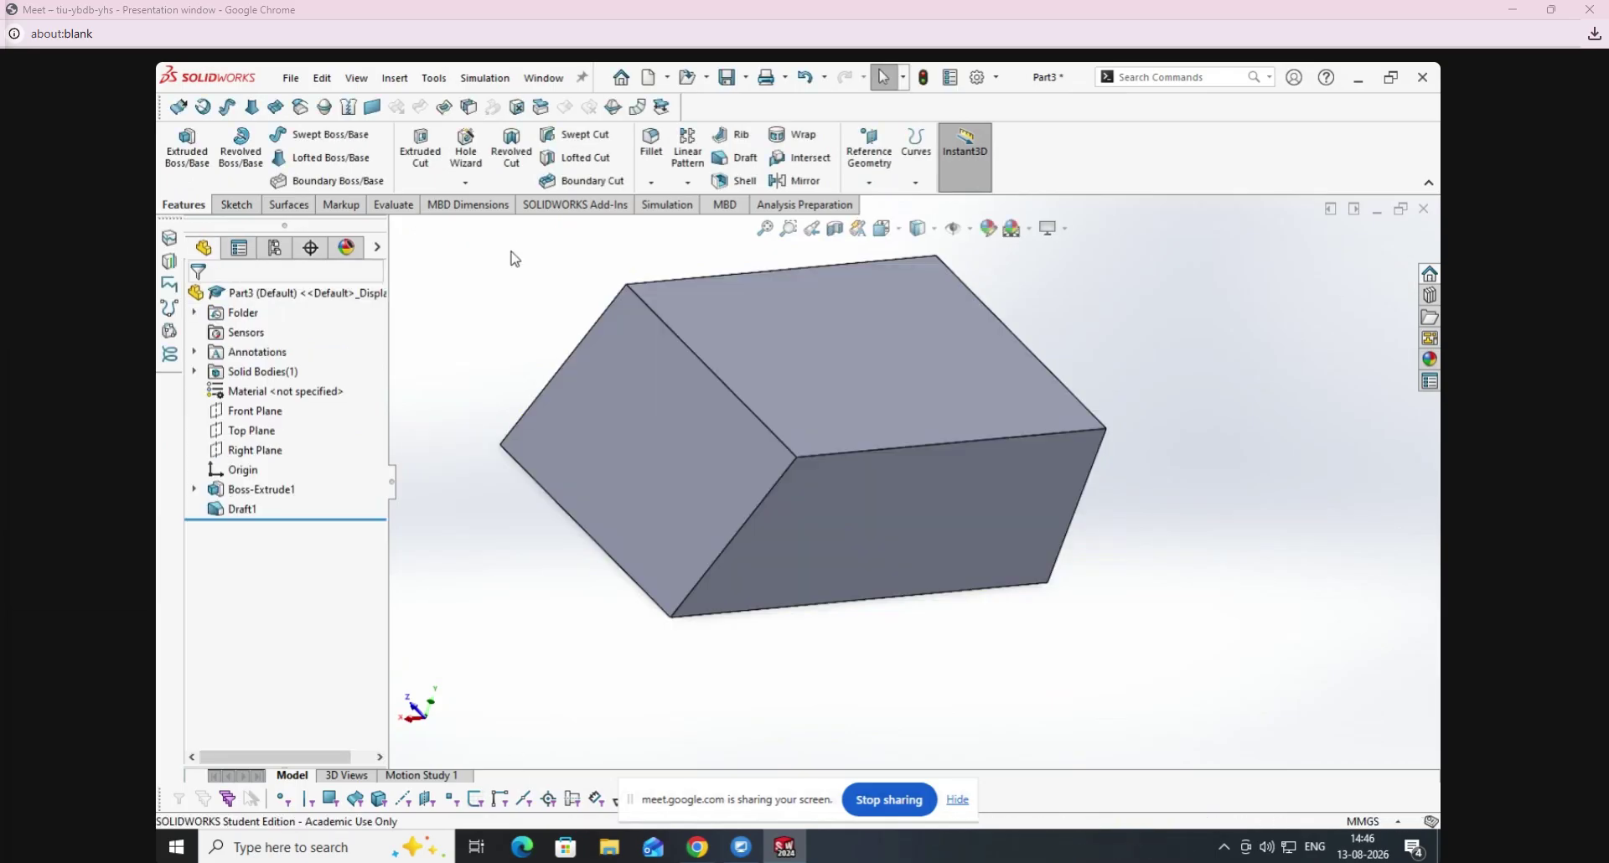
Start a previewed neutral-plane Draft with the block's top face as neutral plane and the undrafted side face adjoining the first draft as the face to draft.
click(734, 135)
click(199, 299)
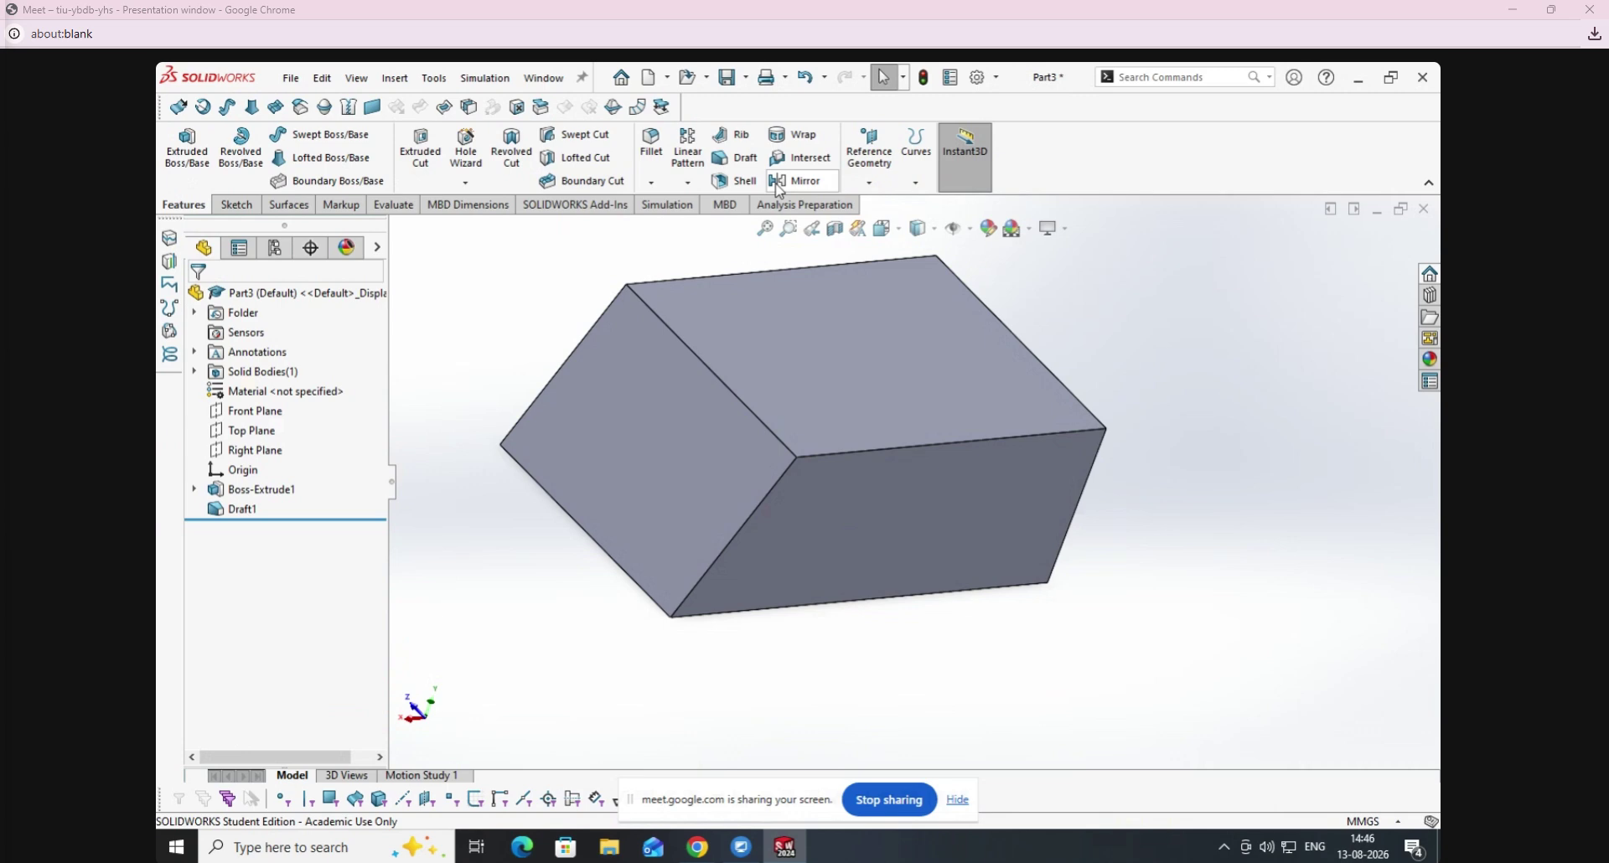
click(735, 158)
click(777, 320)
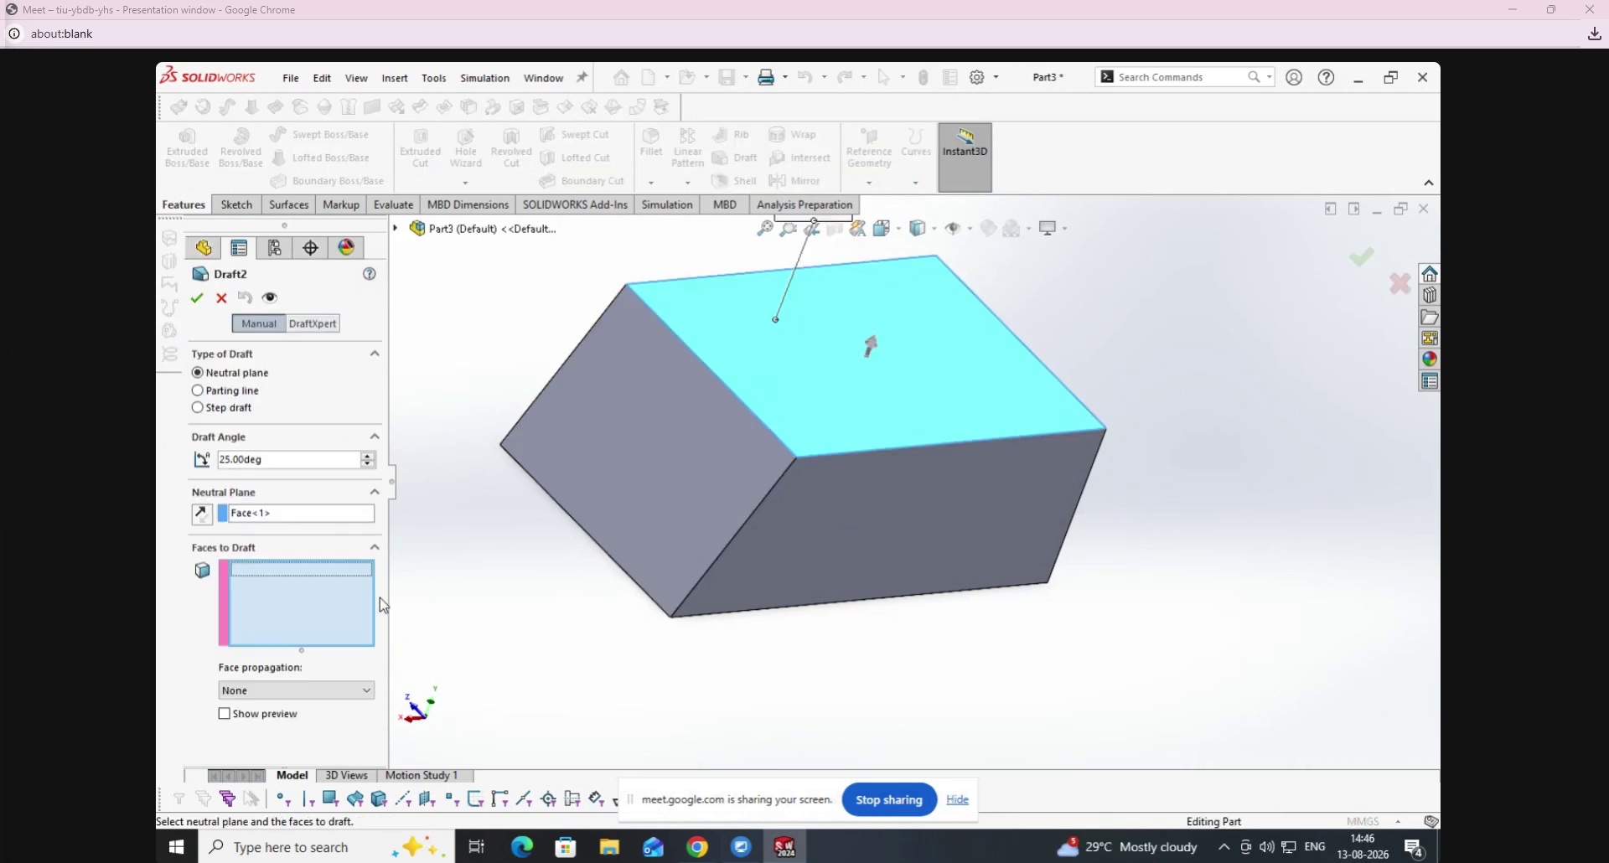
click(878, 563)
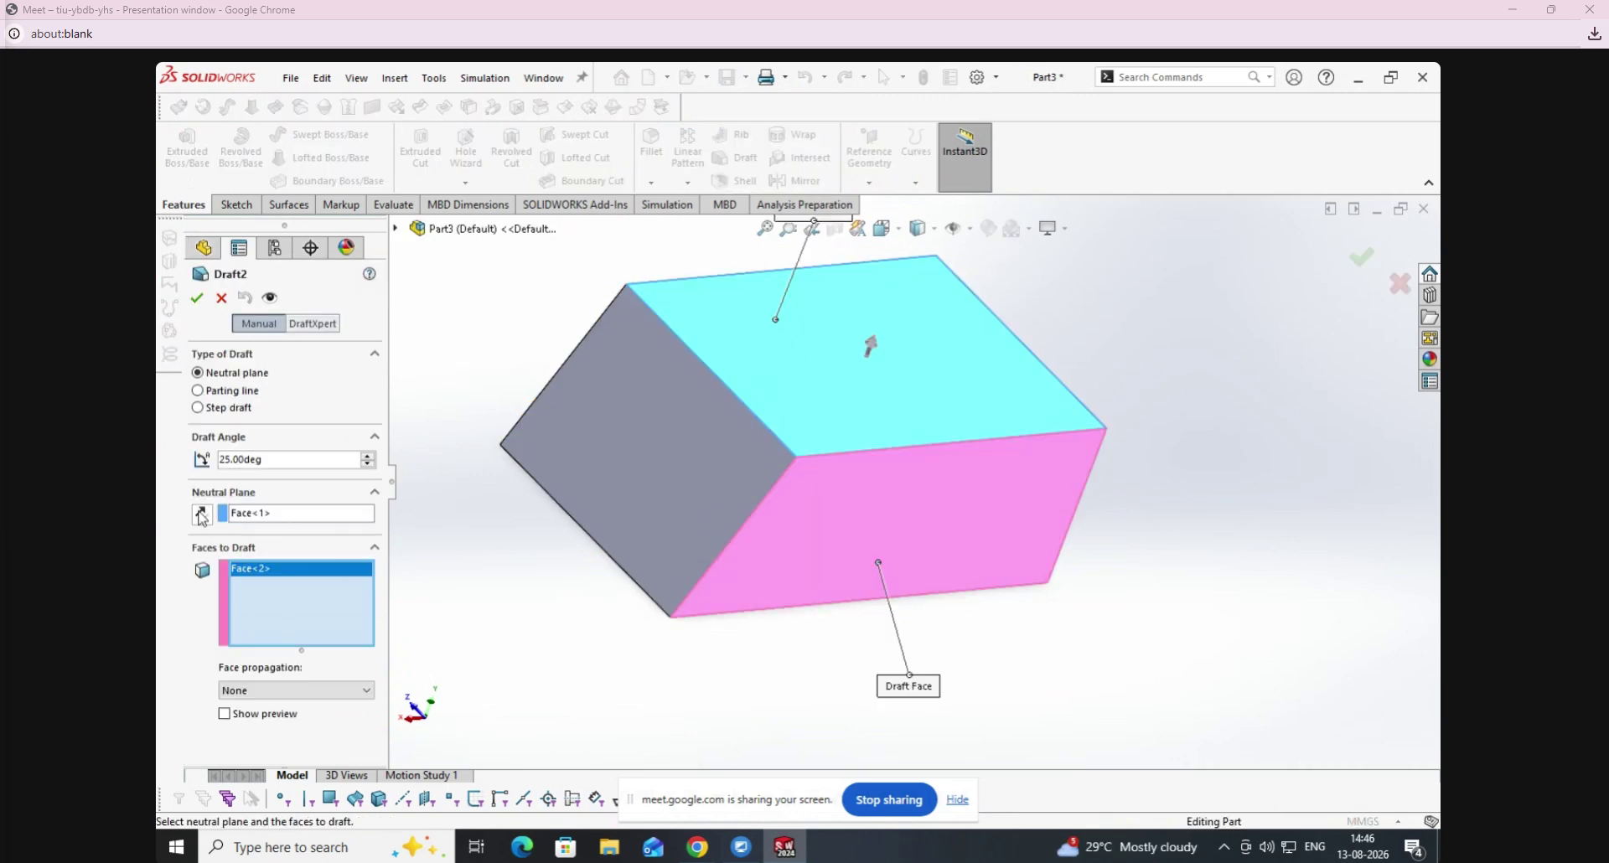
click(240, 714)
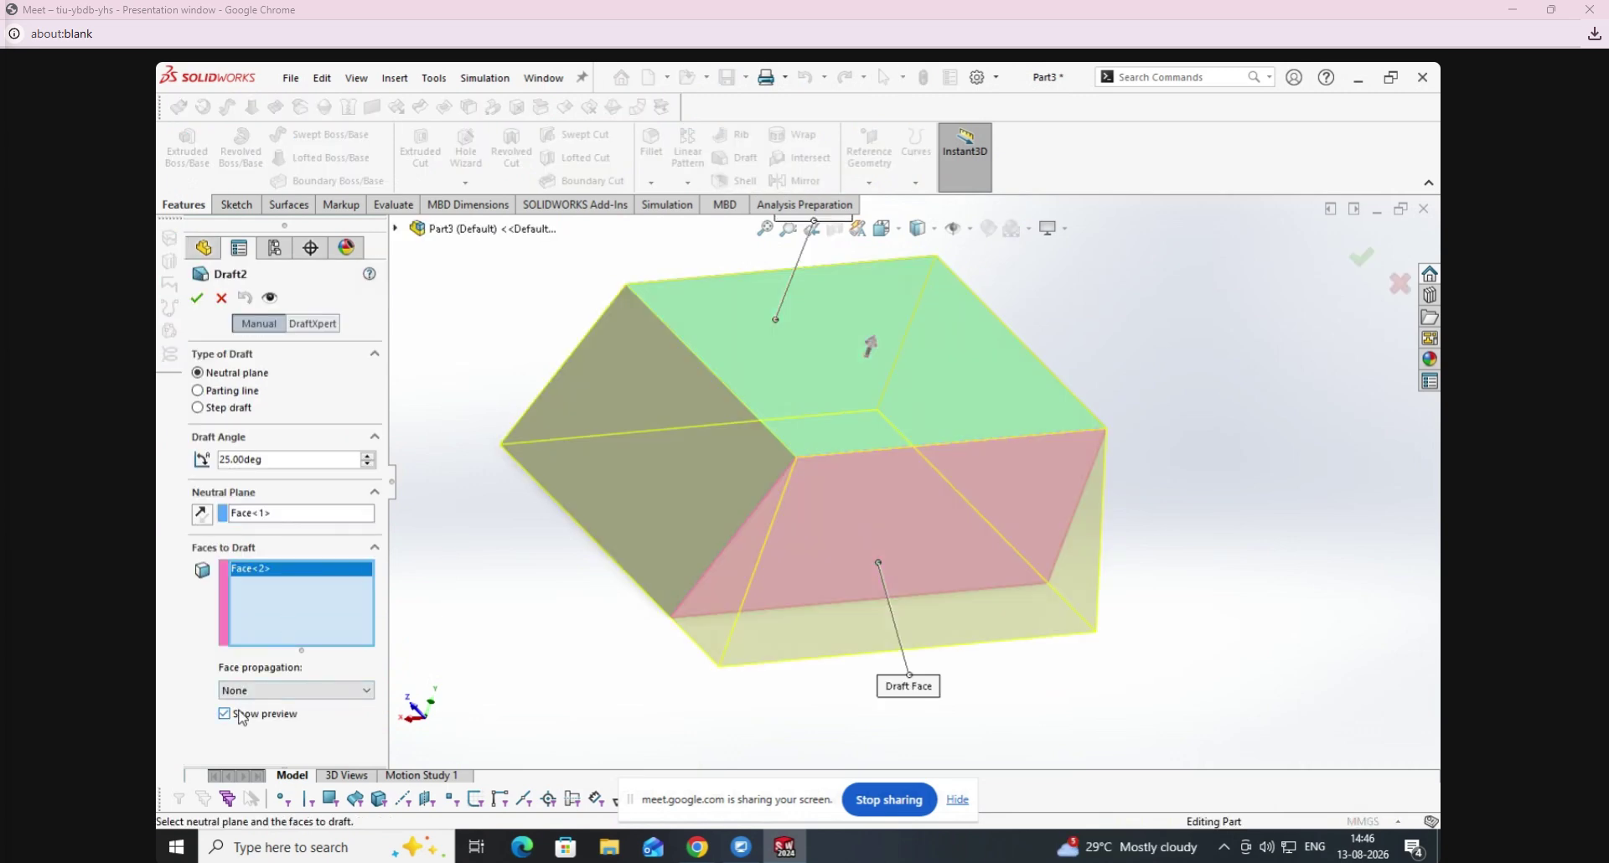
Set the side face's draft angle to 46 degrees, create the draft and inspect the tapered block in Top view.
click(369, 458)
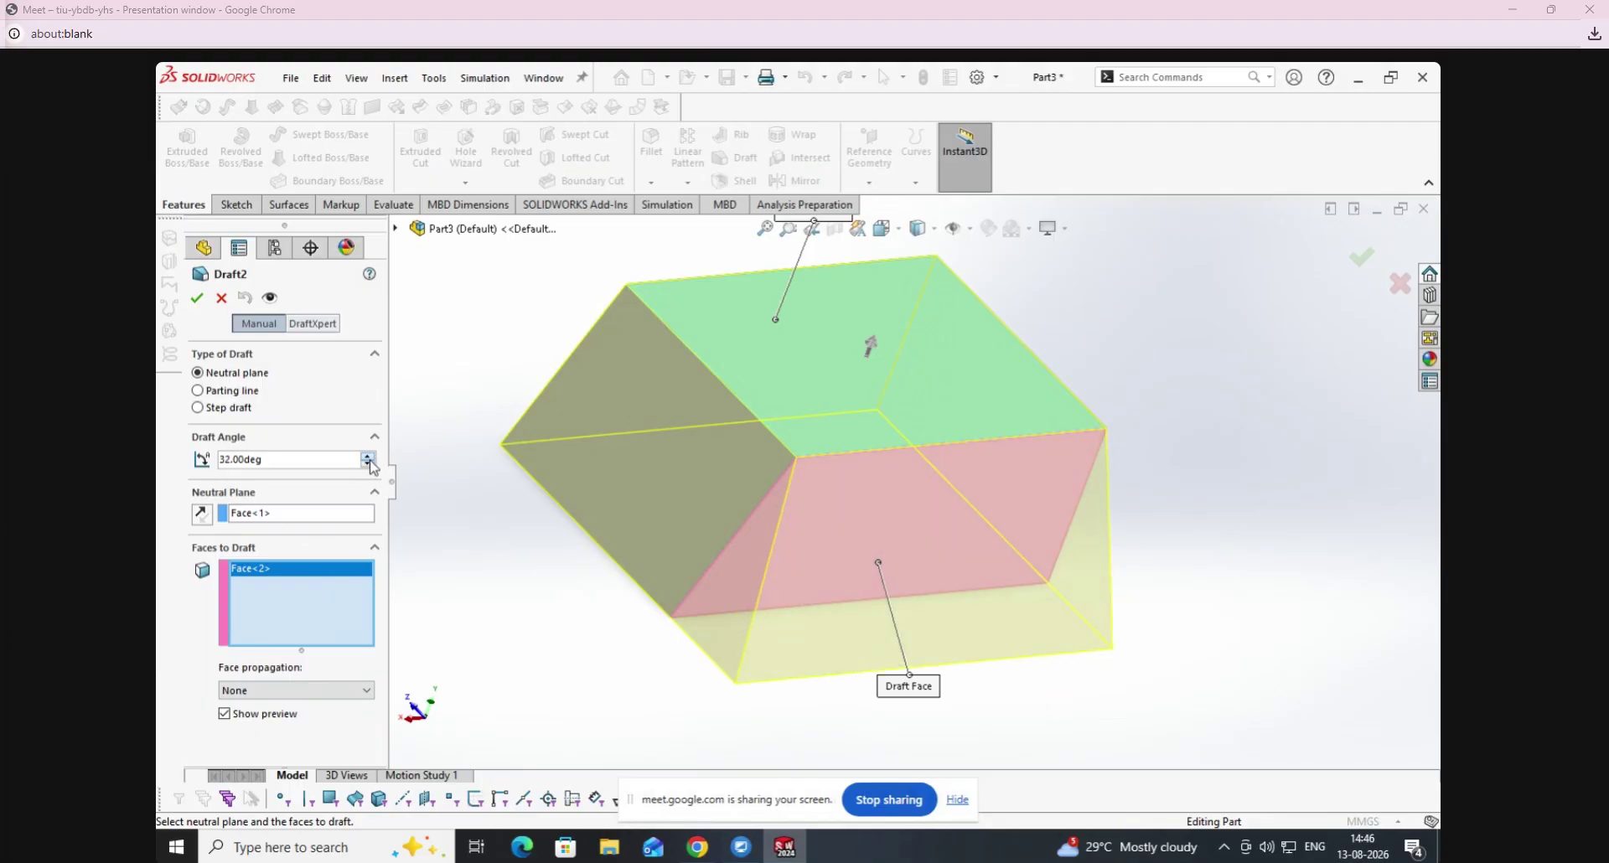
click(369, 456)
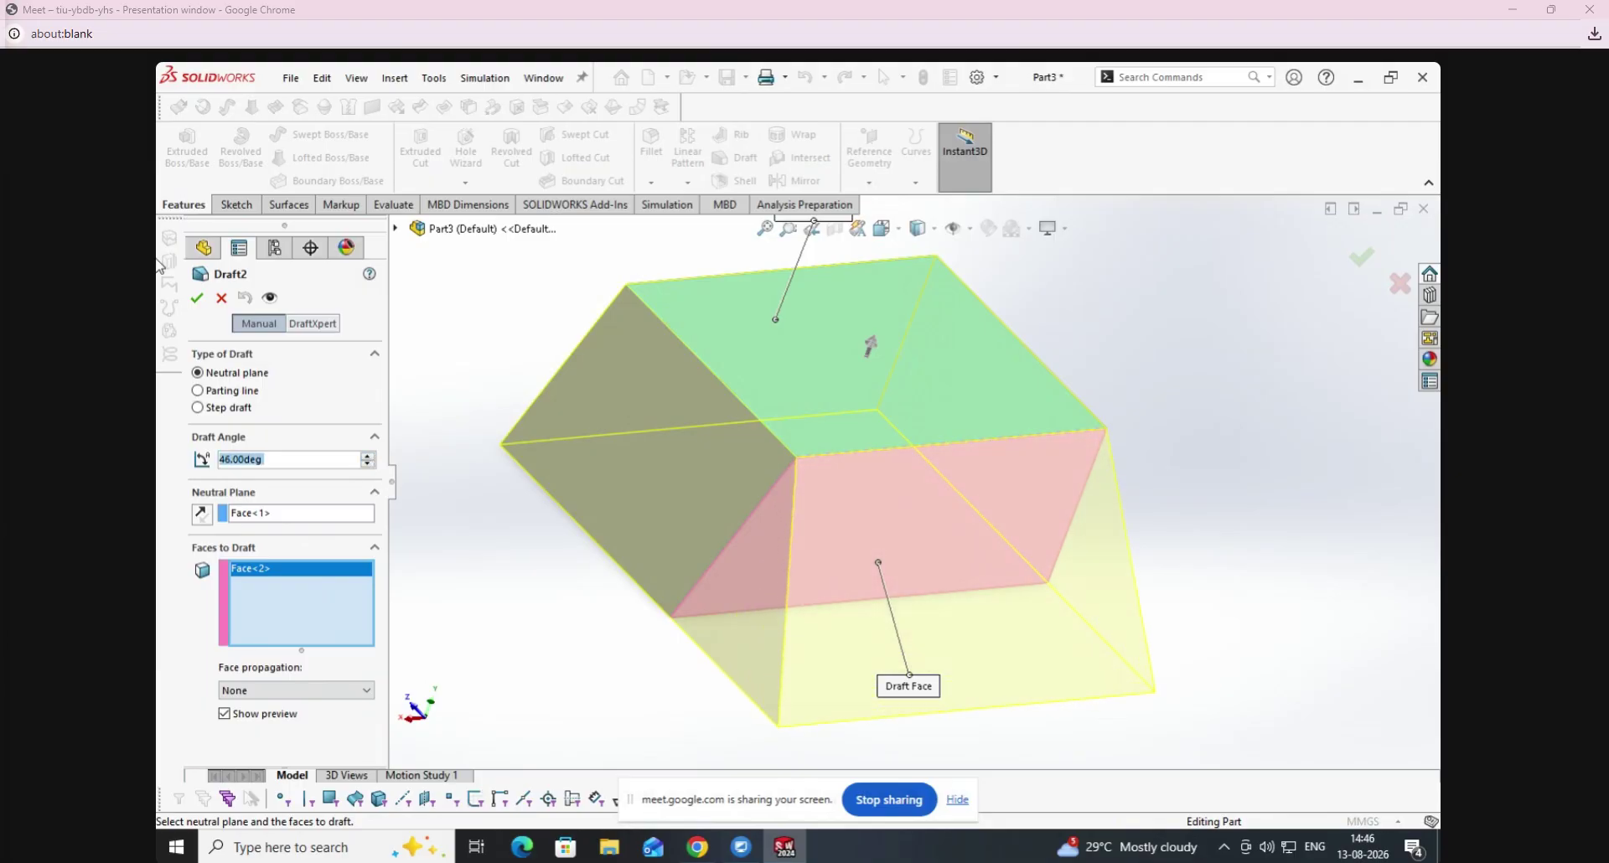
click(195, 295)
middle_drag(495, 652, 766, 388)
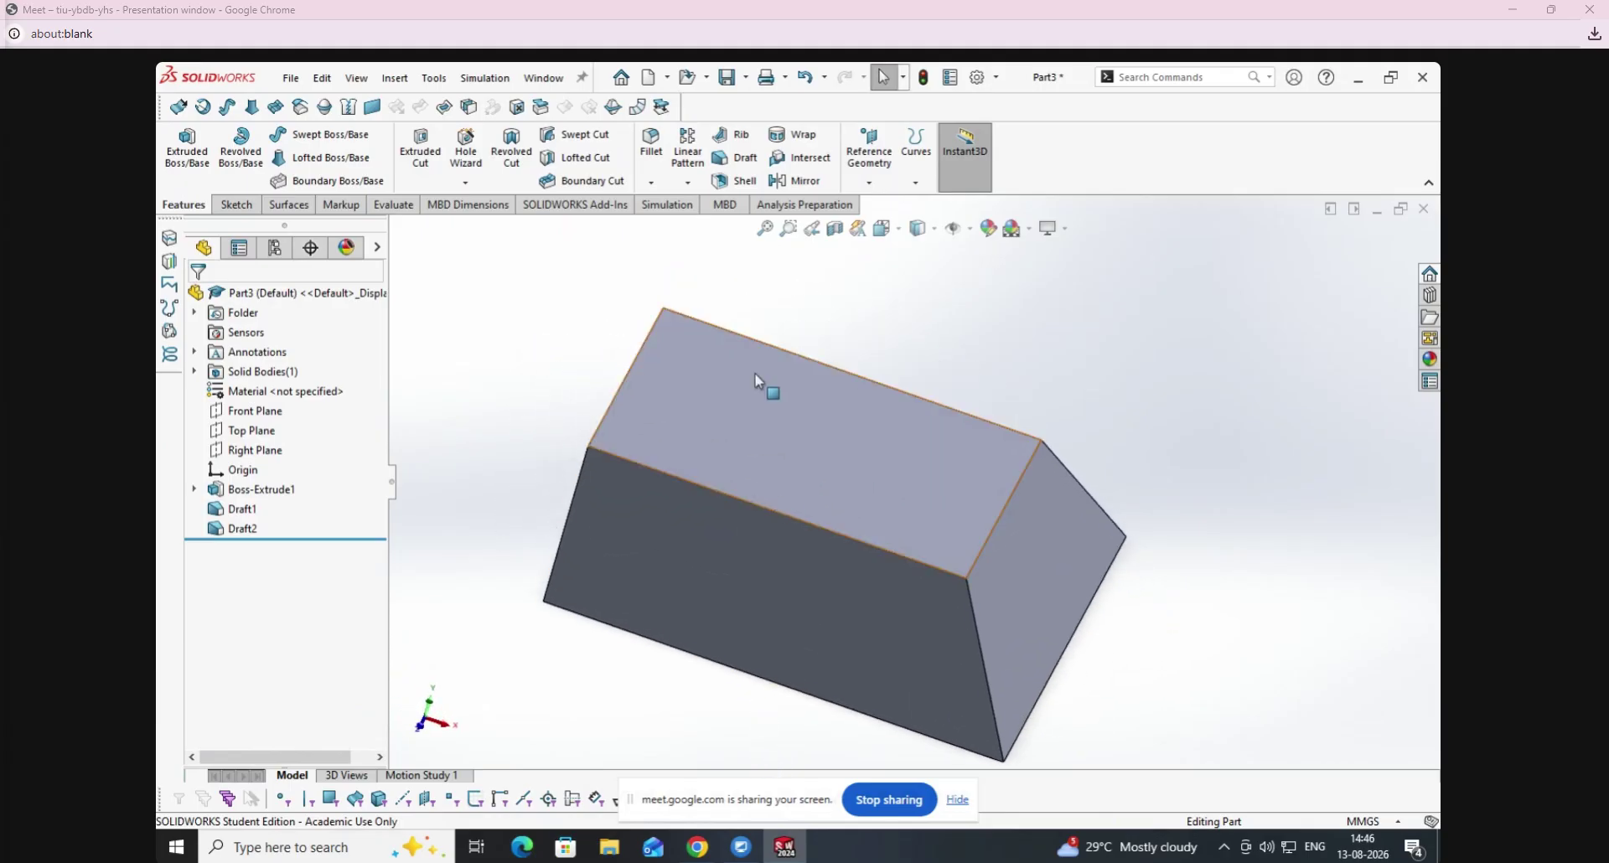
click(897, 234)
click(898, 280)
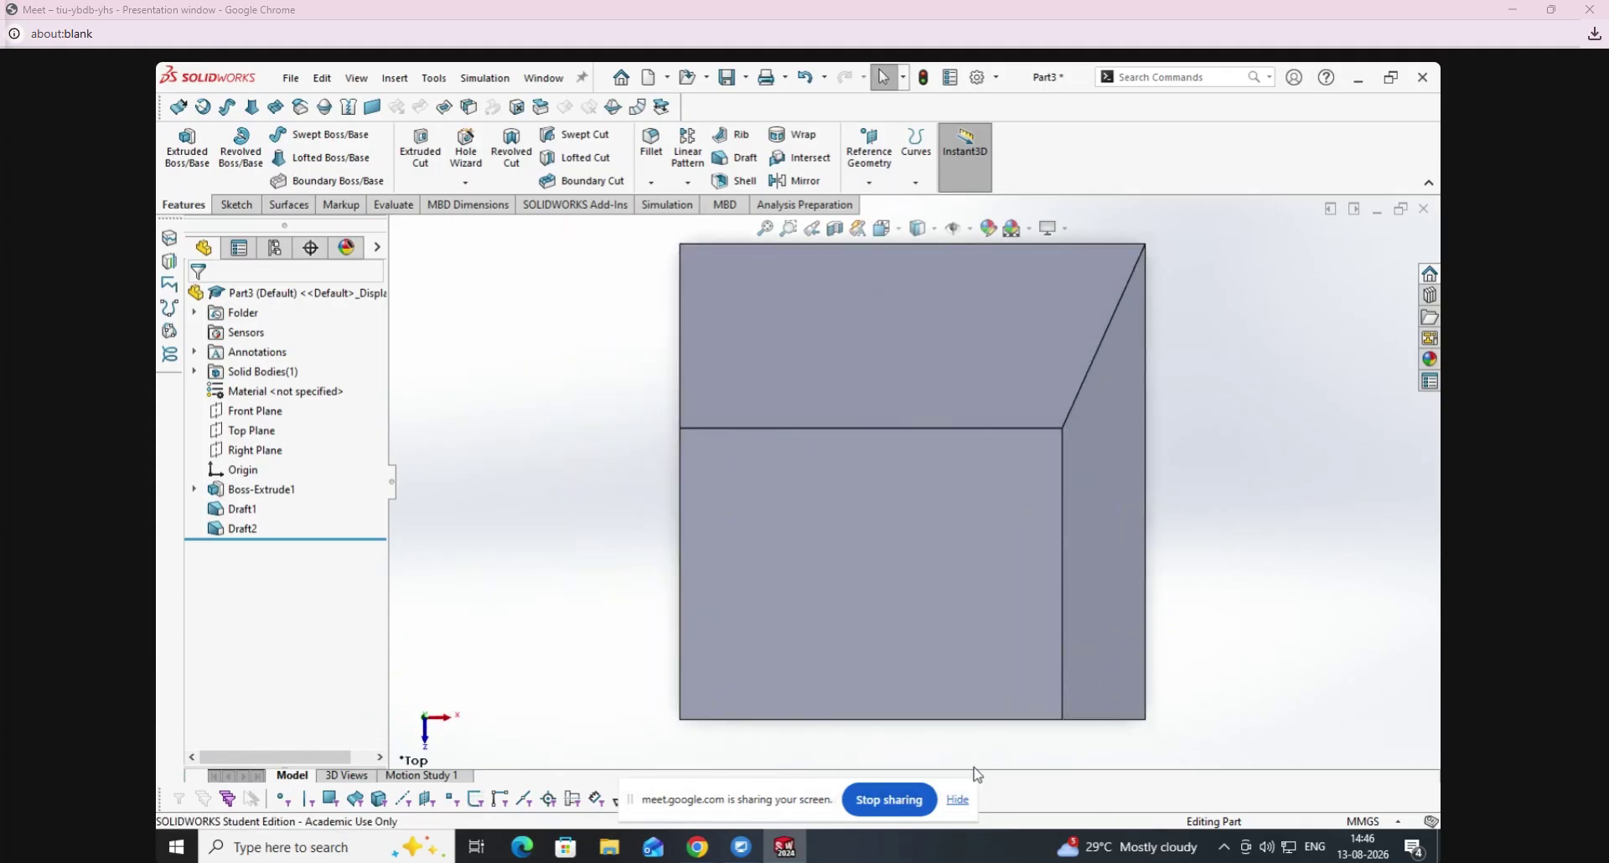
Delete both draft features from the block.
right_click(246, 521)
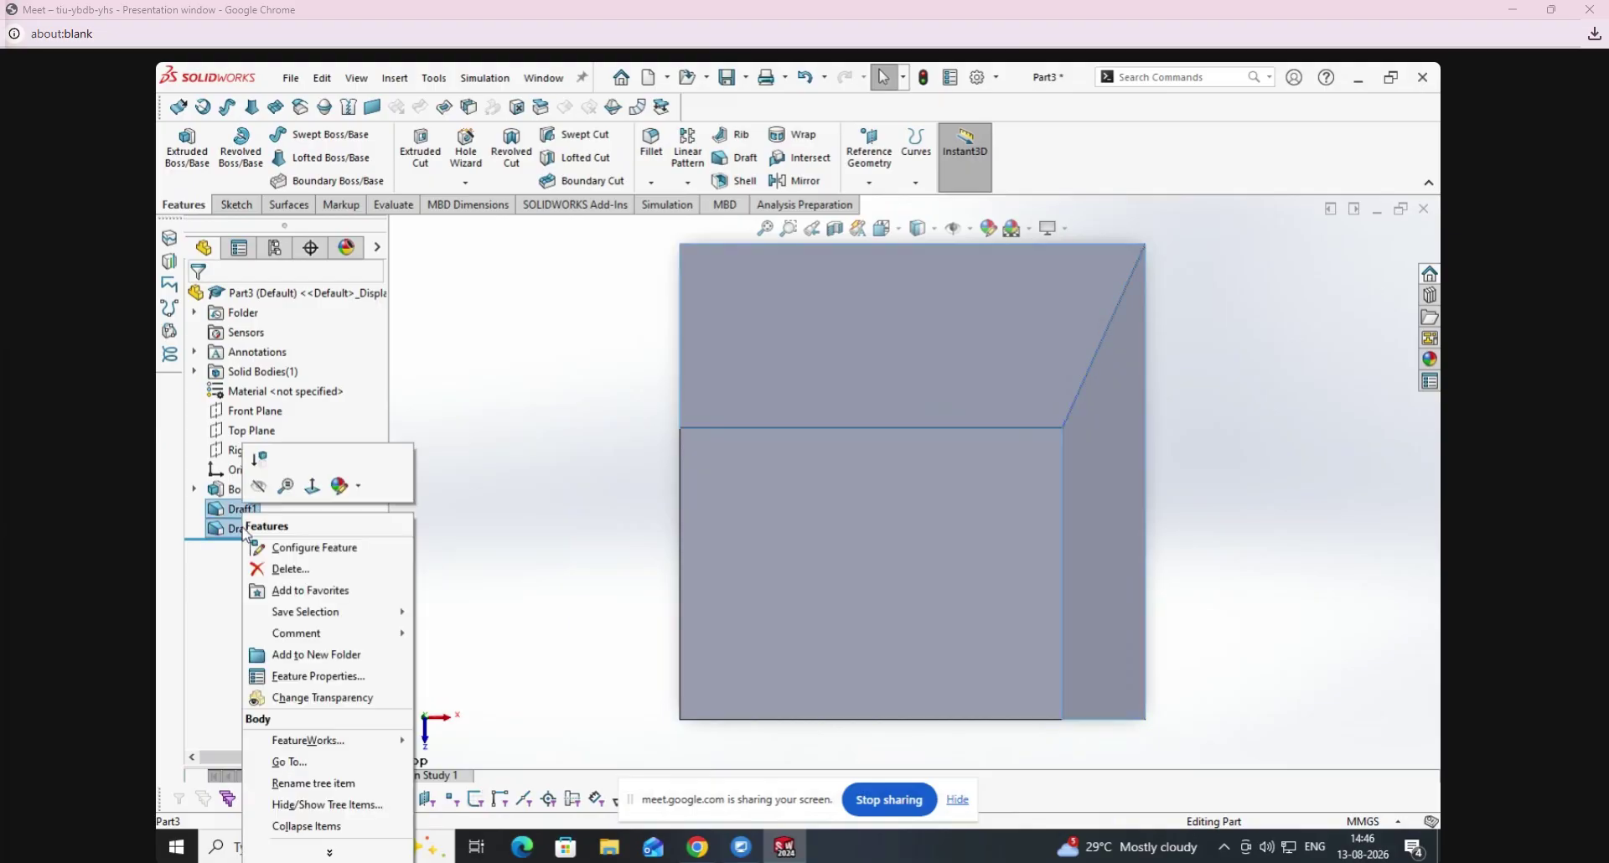
click(266, 564)
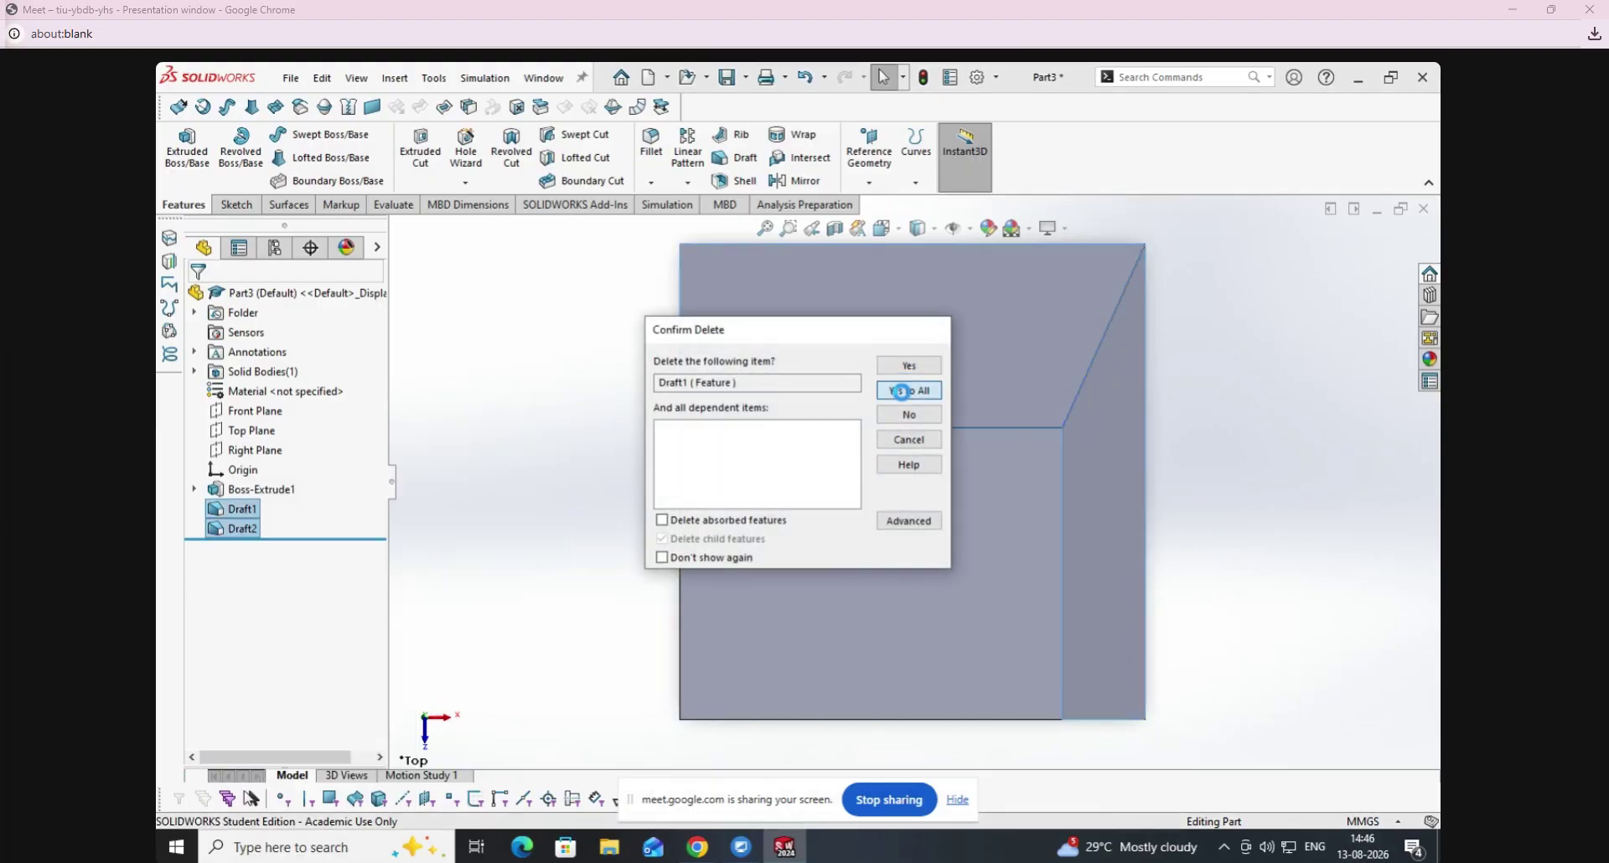
click(909, 390)
Sketch an open five-point spline diagonally across the block's top face, with both ends extending slightly beyond opposite edges.
middle_drag(909, 391, 893, 652)
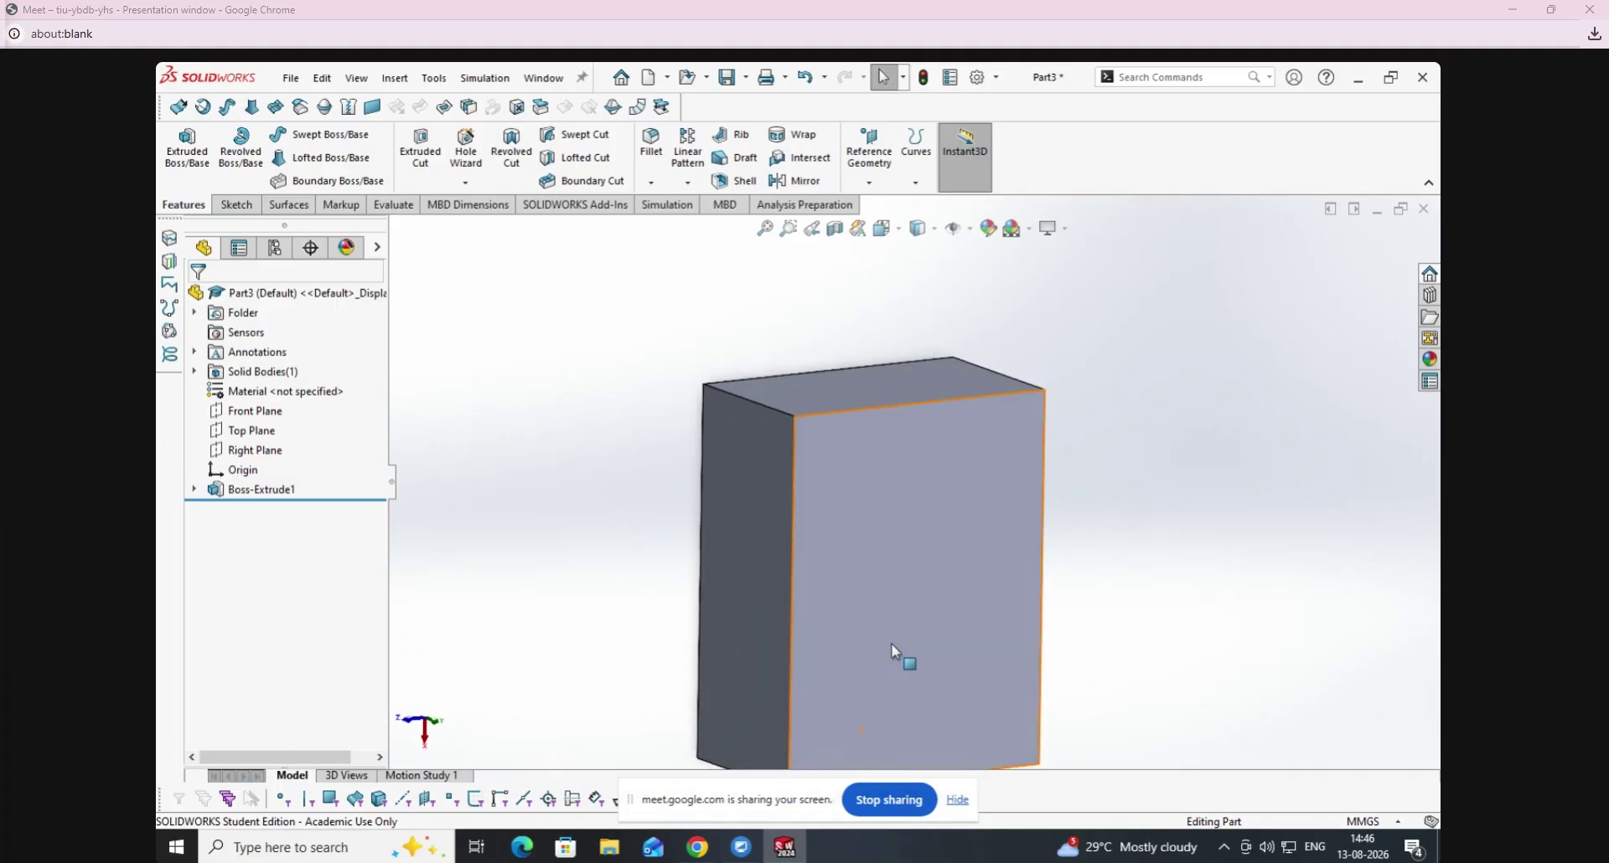
right_click(888, 579)
click(928, 437)
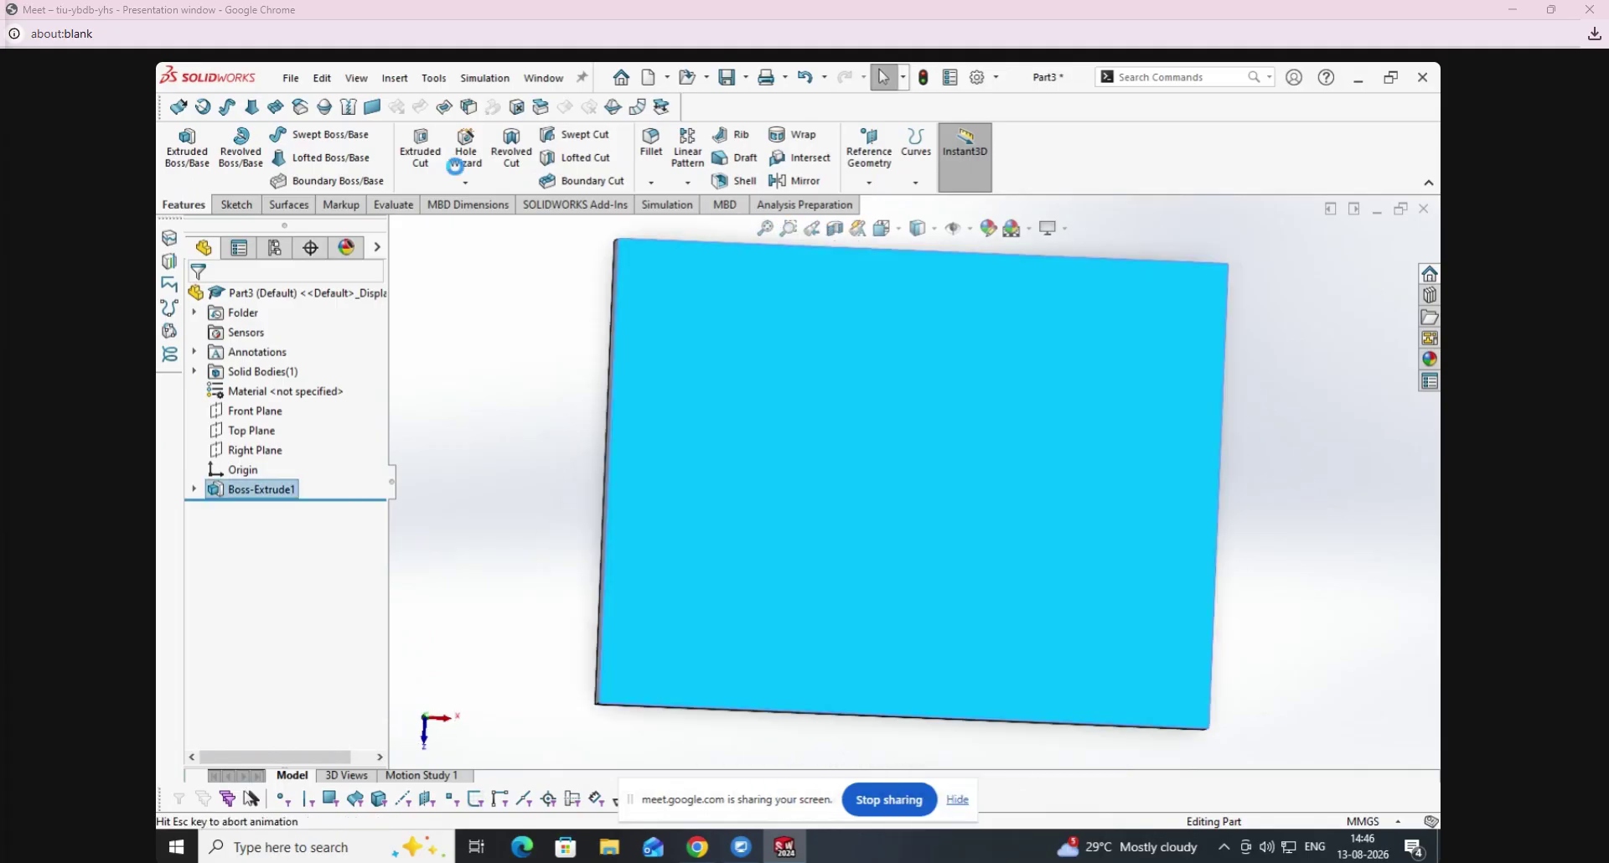
click(344, 135)
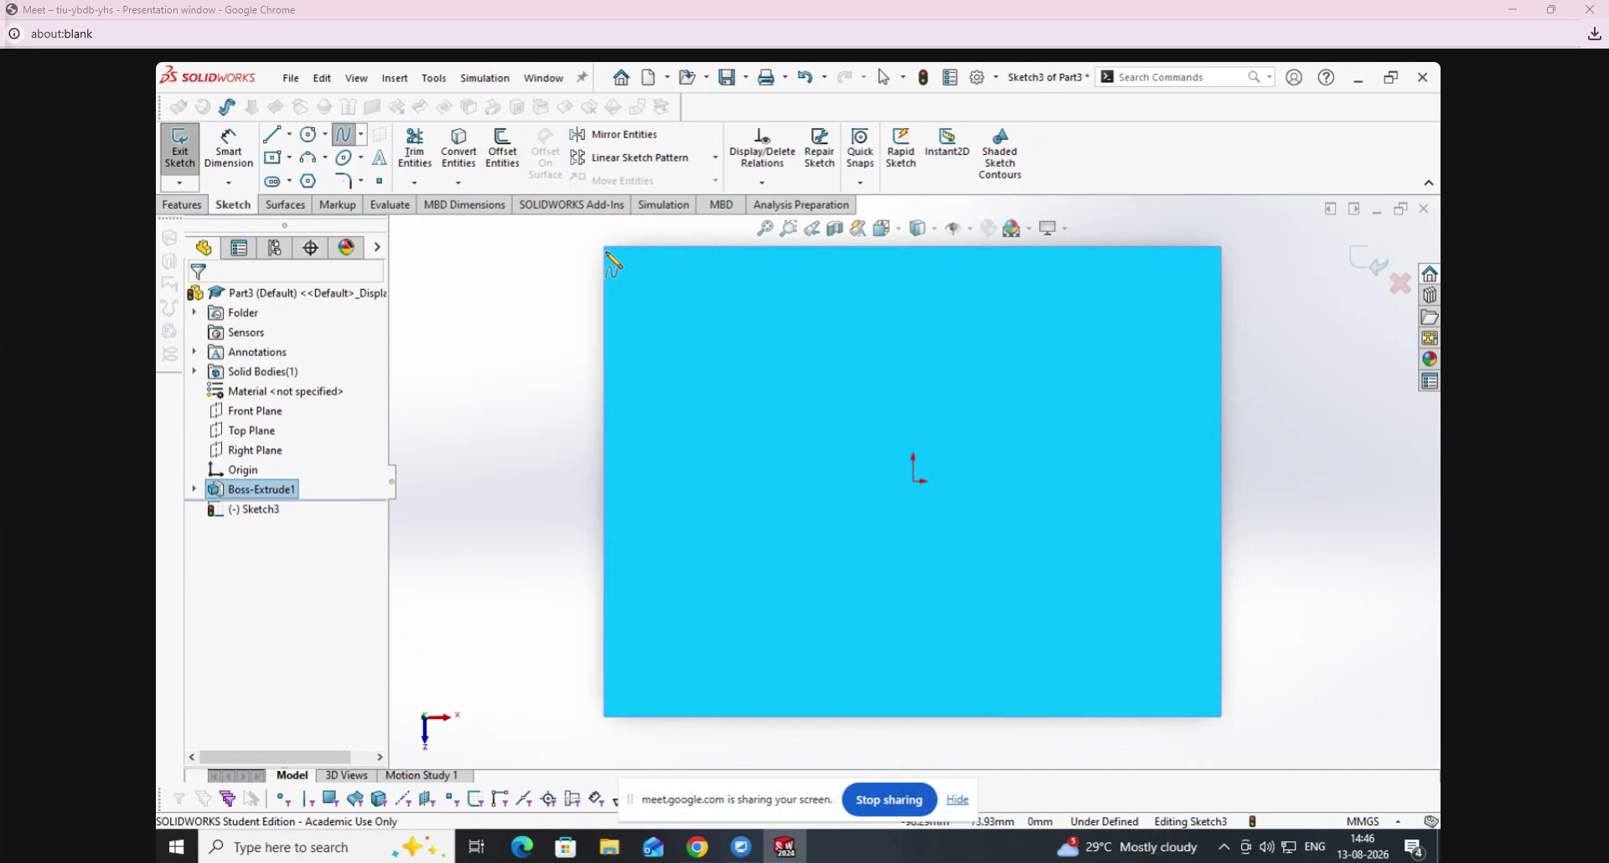
click(701, 229)
click(796, 357)
click(1001, 569)
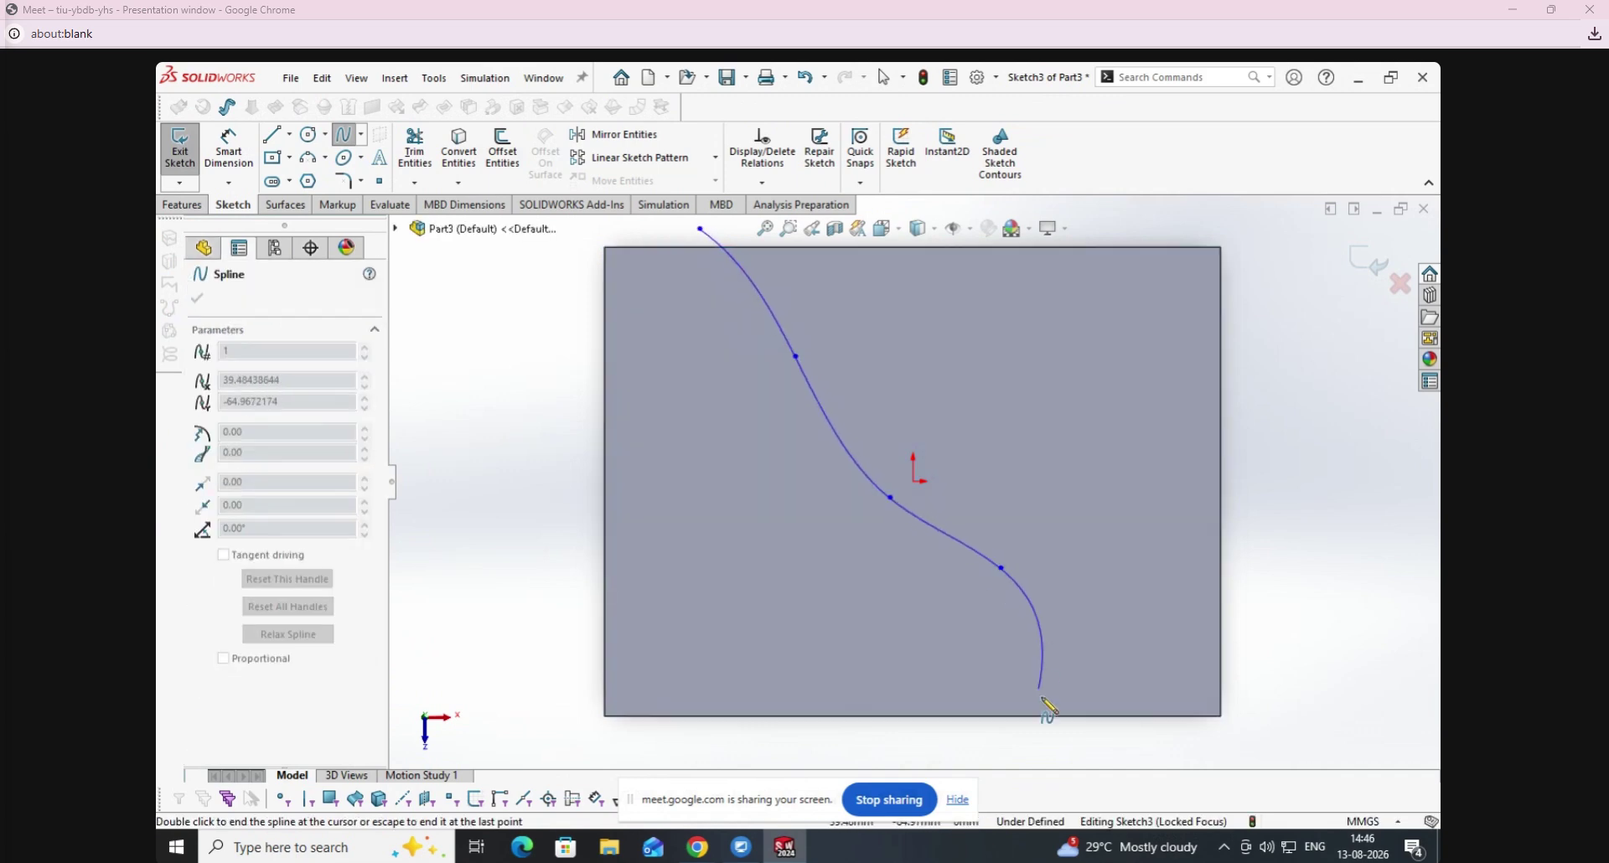
right_click(1063, 736)
click(1103, 718)
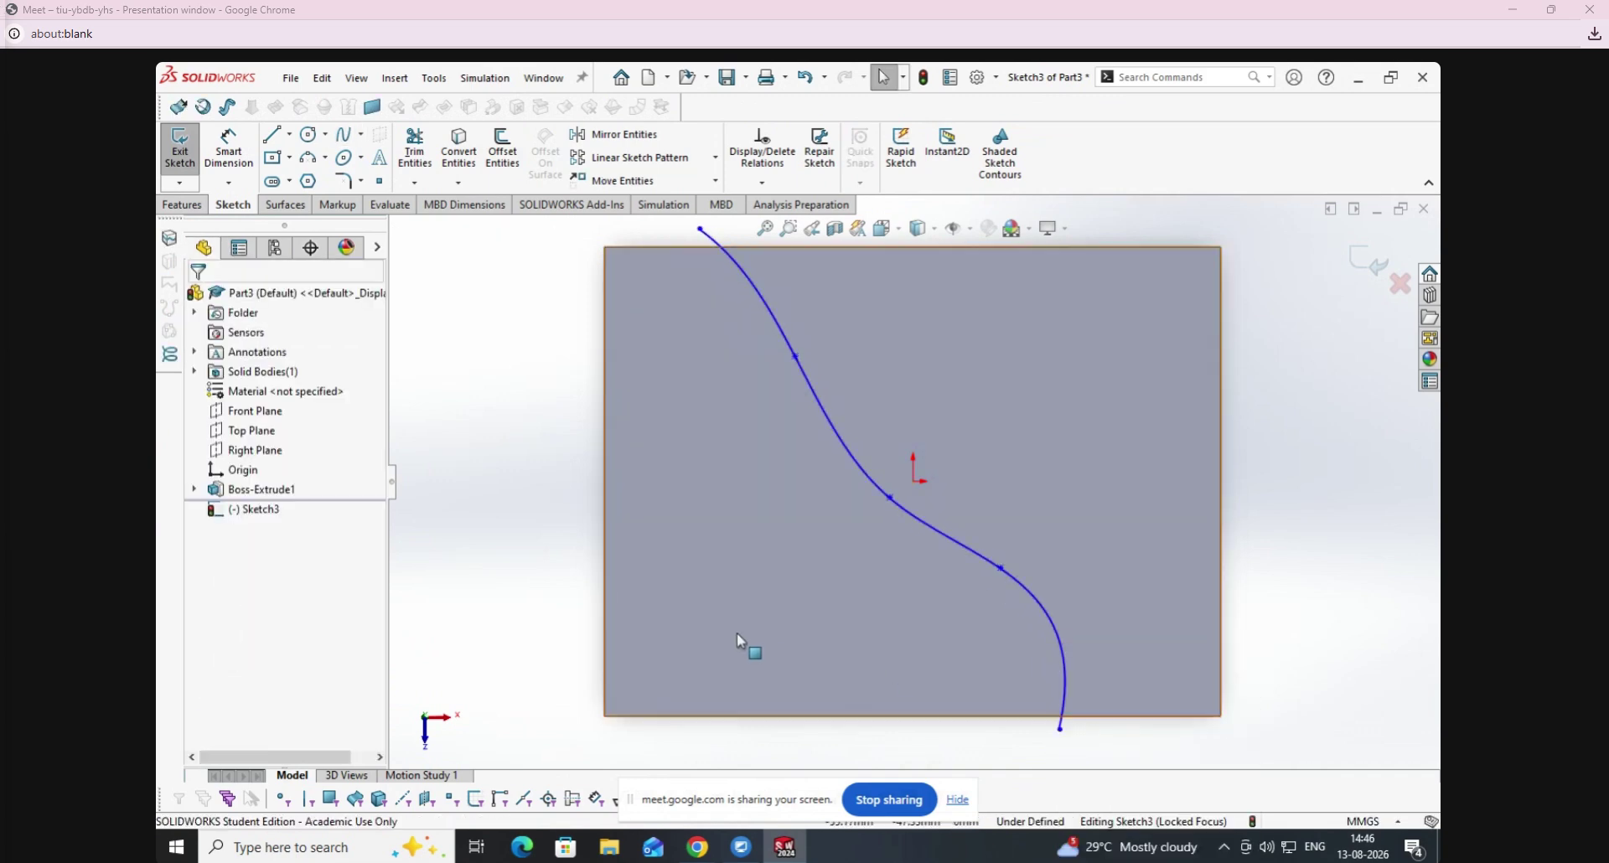
Check the spline's position on the block's face and exit the sketch.
middle_drag(657, 543, 568, 518)
click(945, 572)
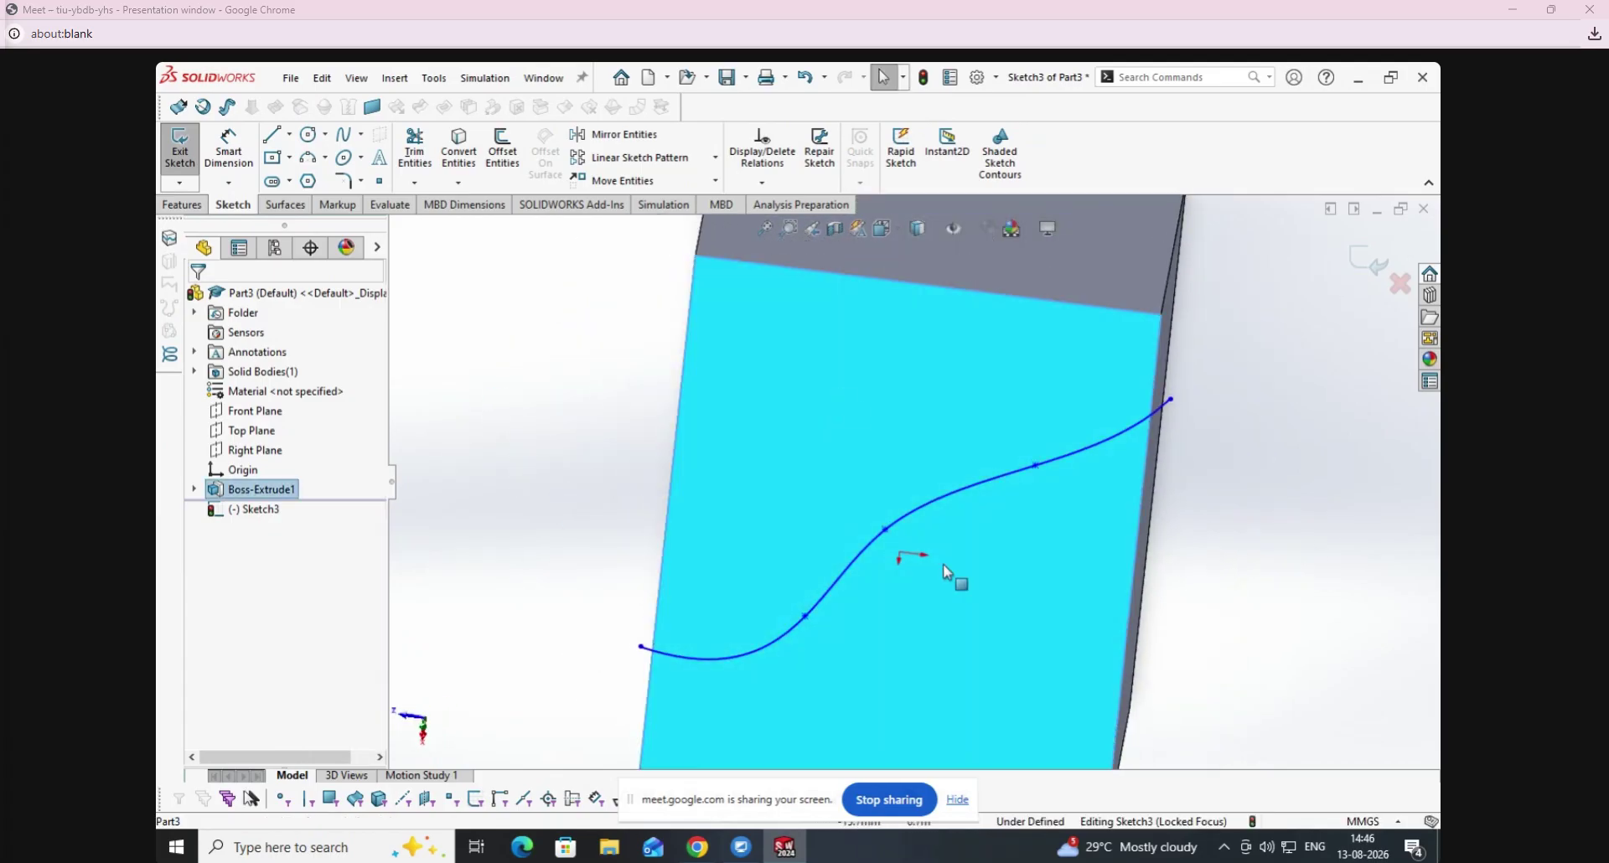
scroll(1228, 564, up, 2)
click(1217, 564)
click(909, 437)
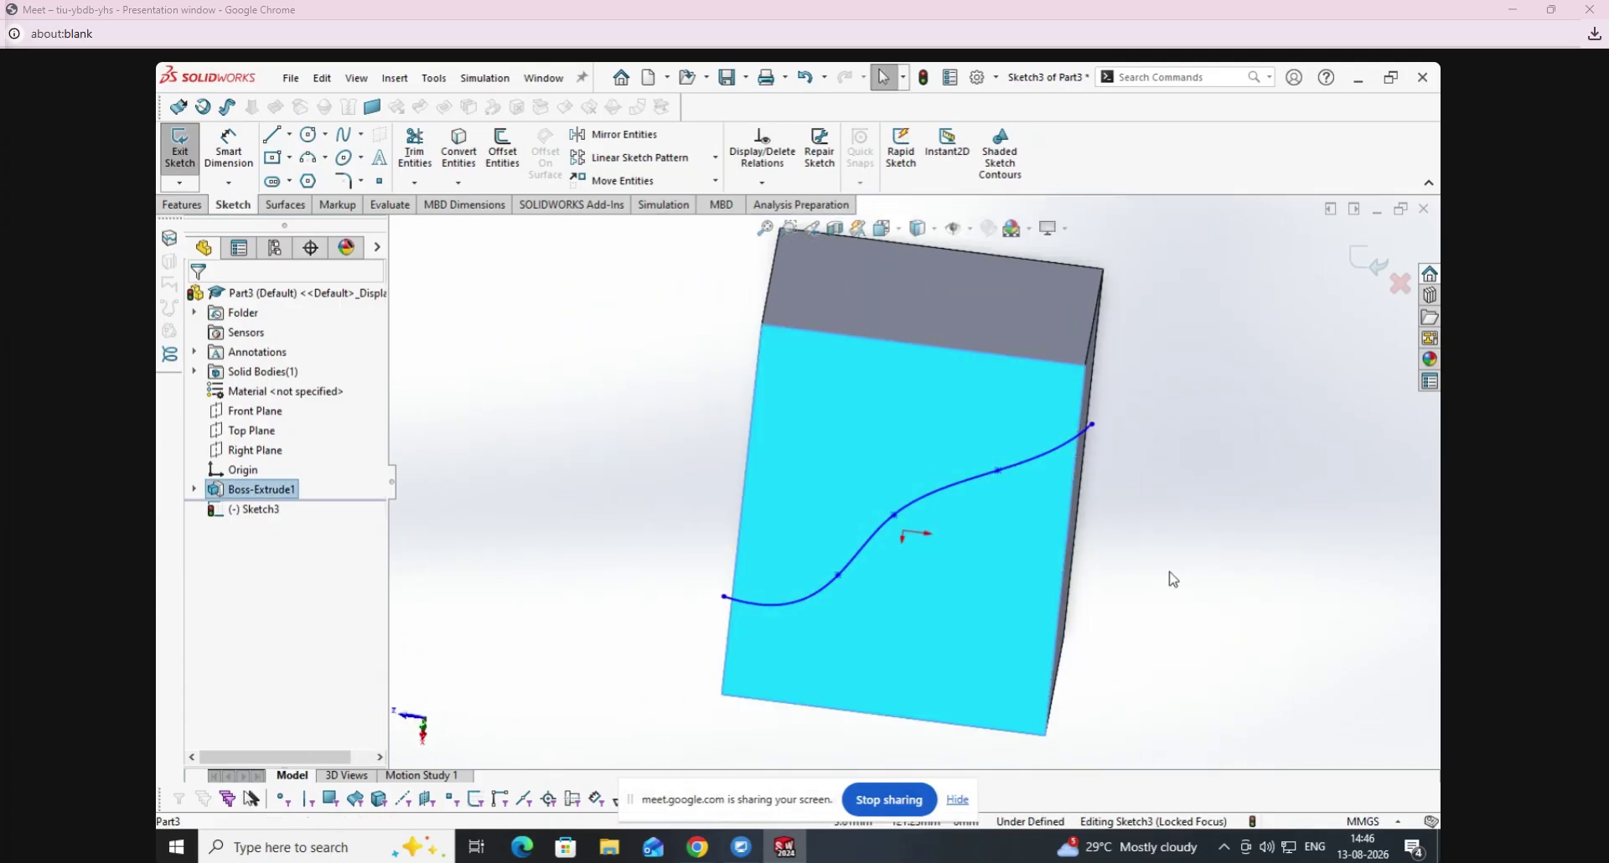
click(1174, 579)
click(172, 154)
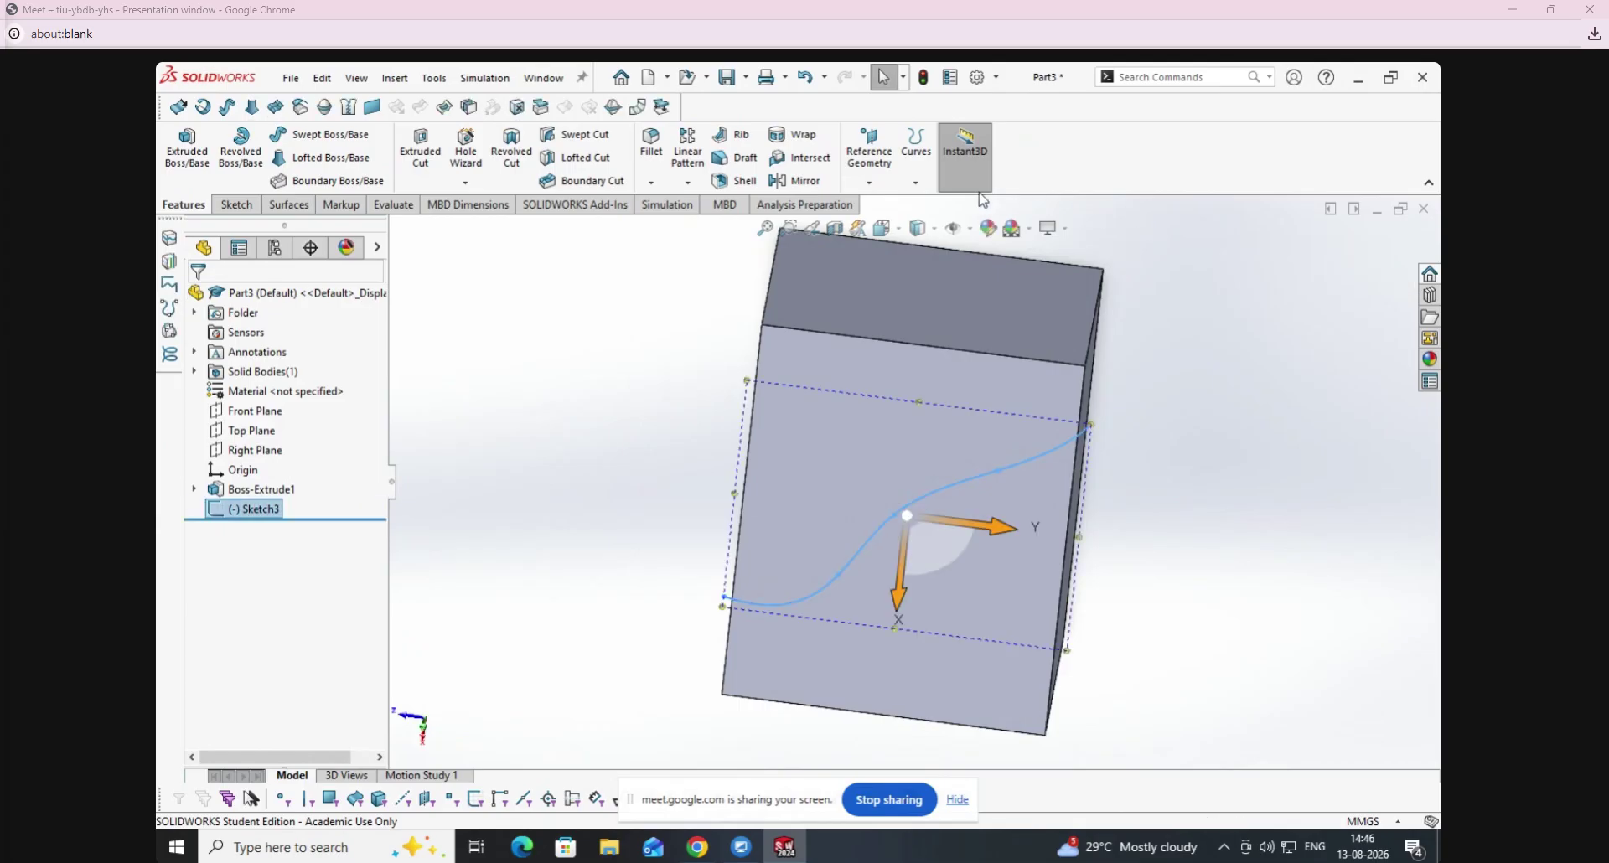
Split the block's top face with a projection Split Line using the spline sketch, then check one of the resulting regions.
click(916, 151)
click(949, 203)
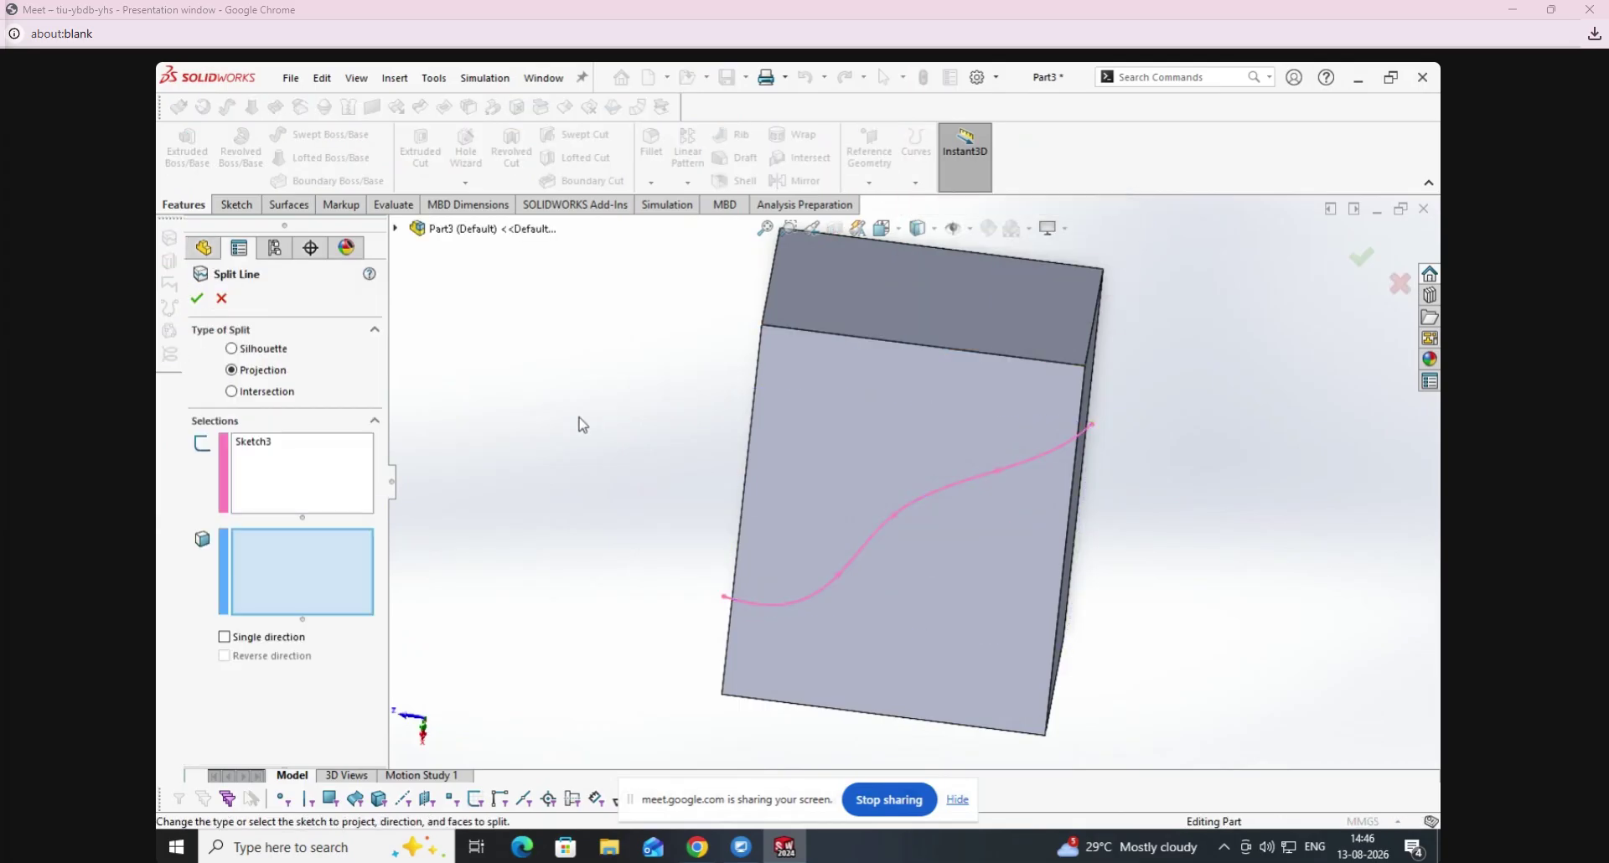
click(297, 479)
click(327, 579)
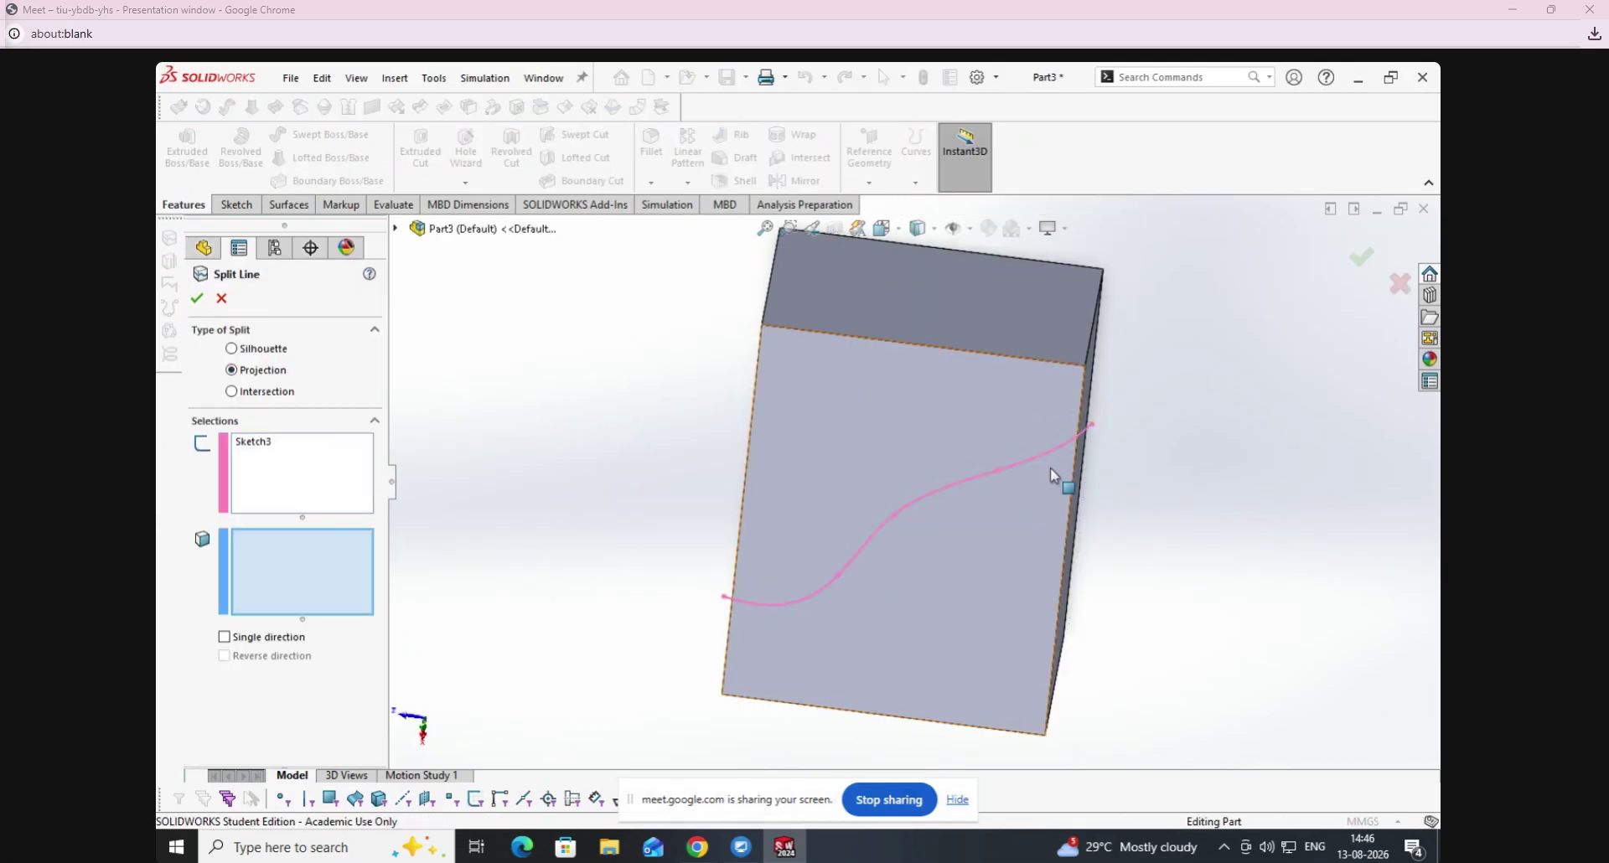
click(777, 534)
click(197, 295)
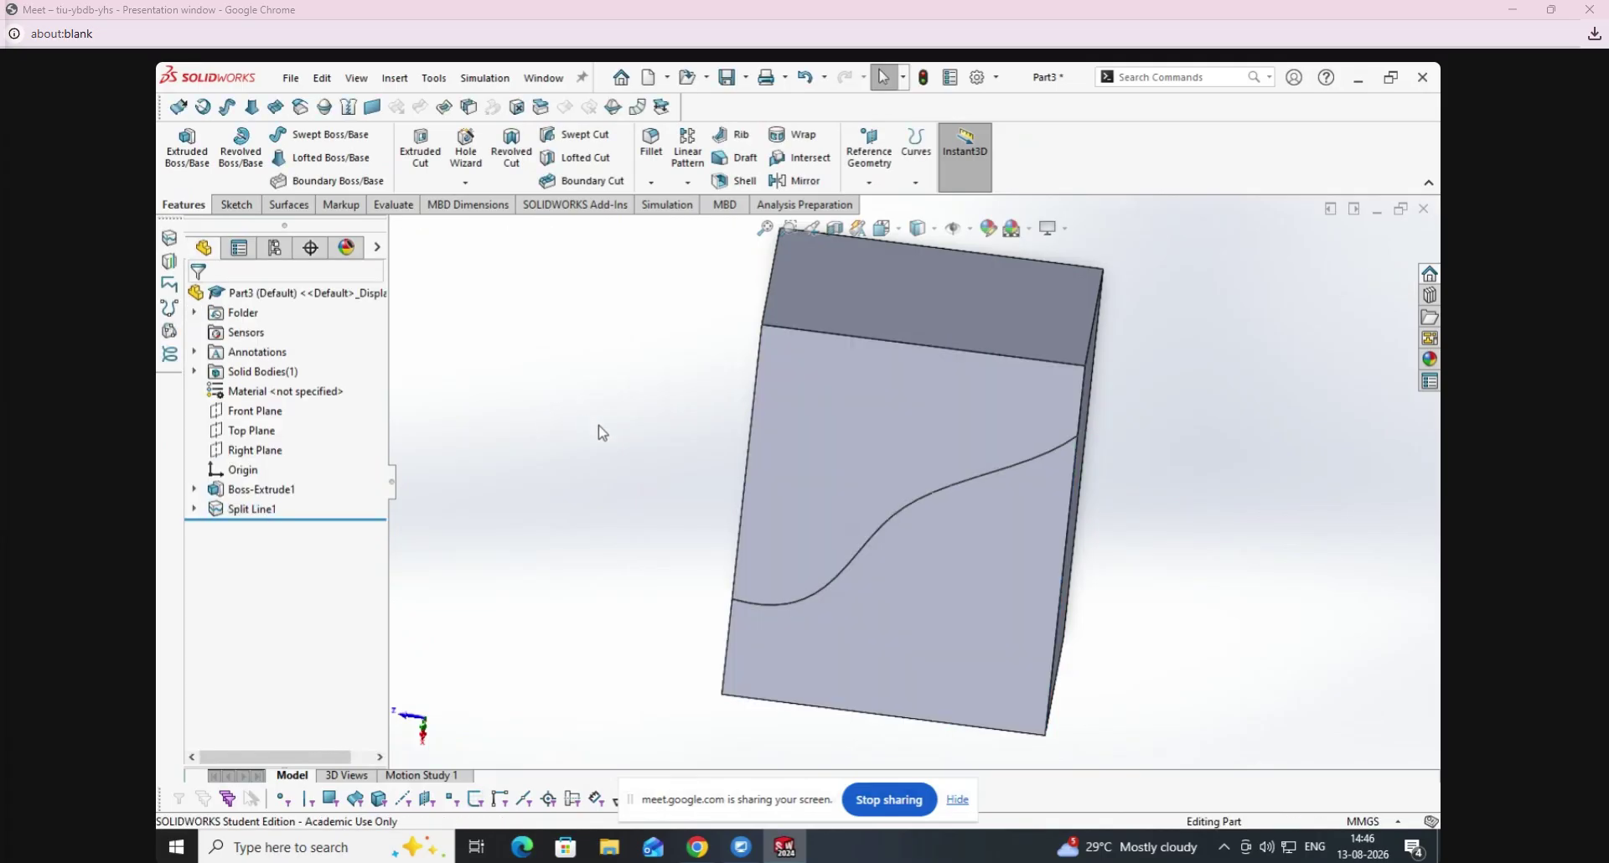
click(870, 699)
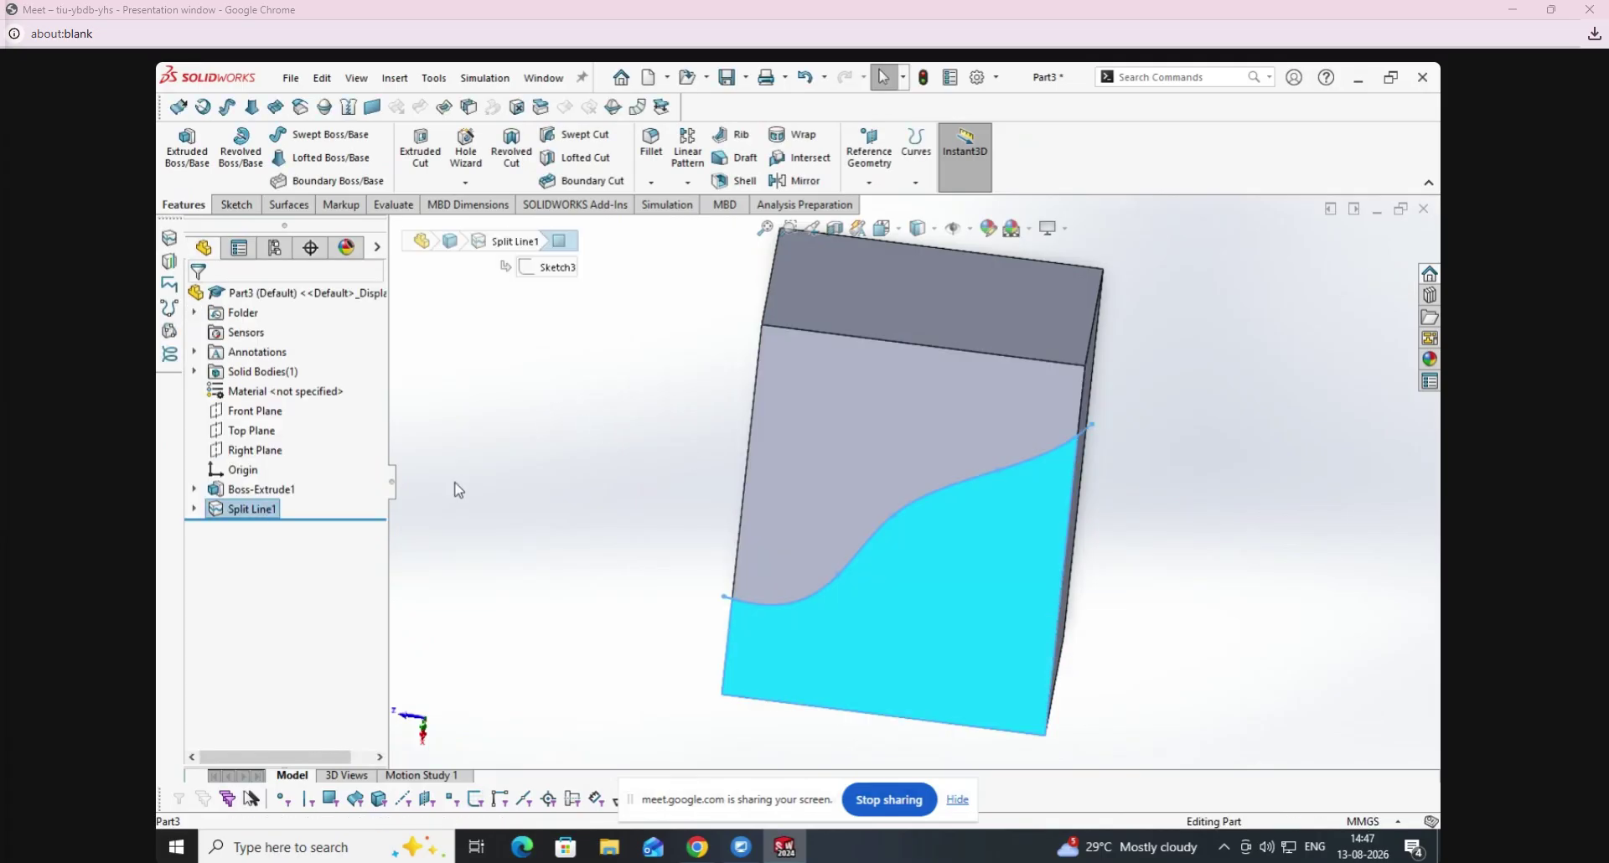
click(531, 506)
Set up a previewed 50-degree neutral-plane Draft with the end face as neutral plane and the adjoining split region as the face to draft.
middle_drag(532, 485, 510, 499)
click(741, 156)
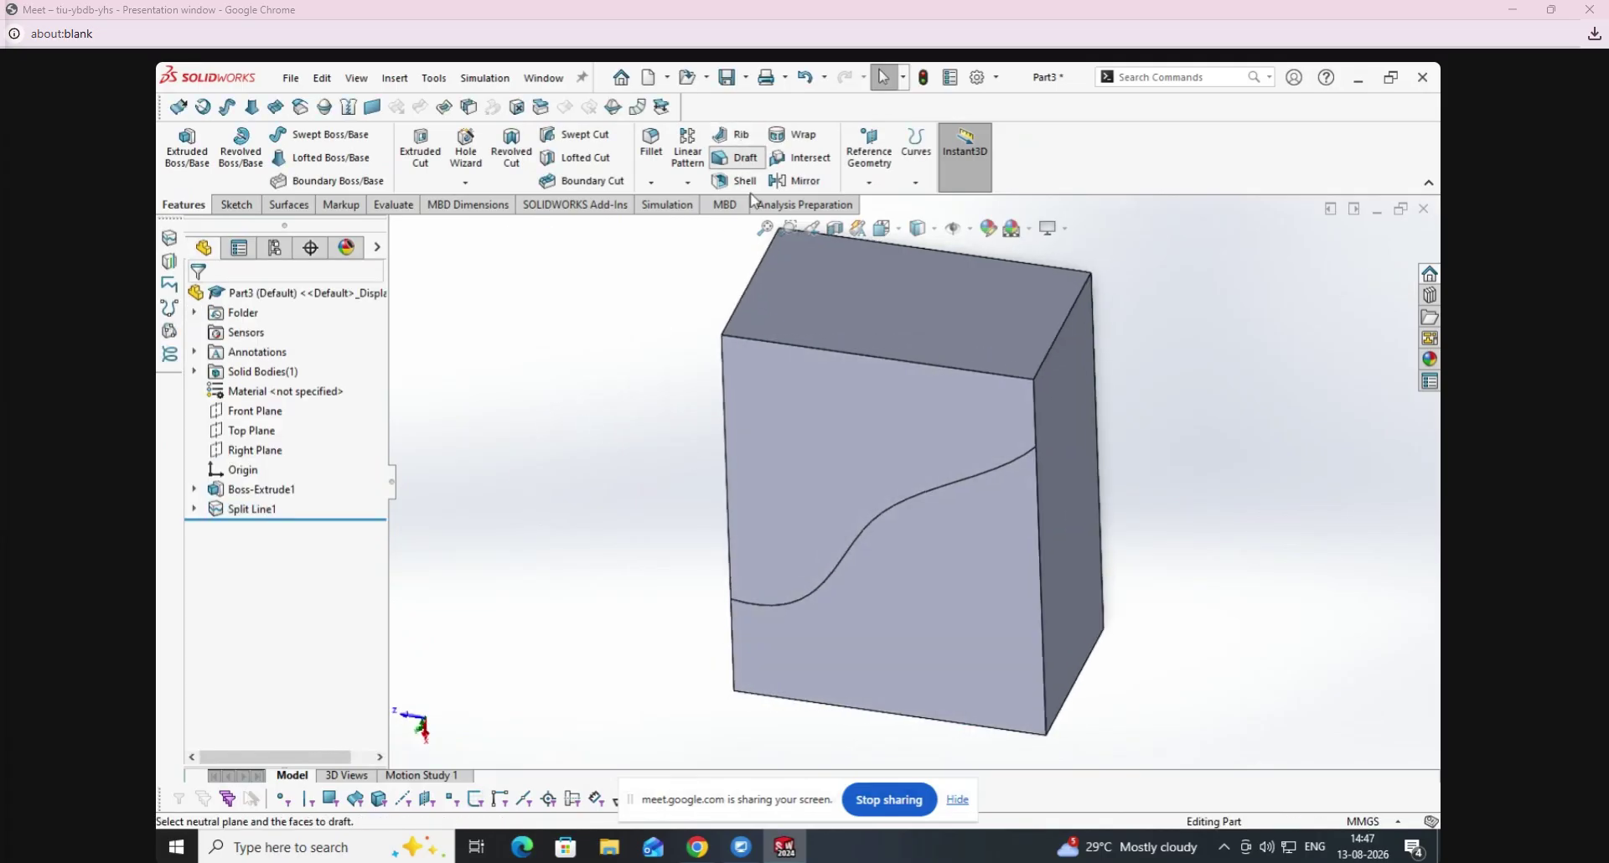
click(855, 347)
click(789, 533)
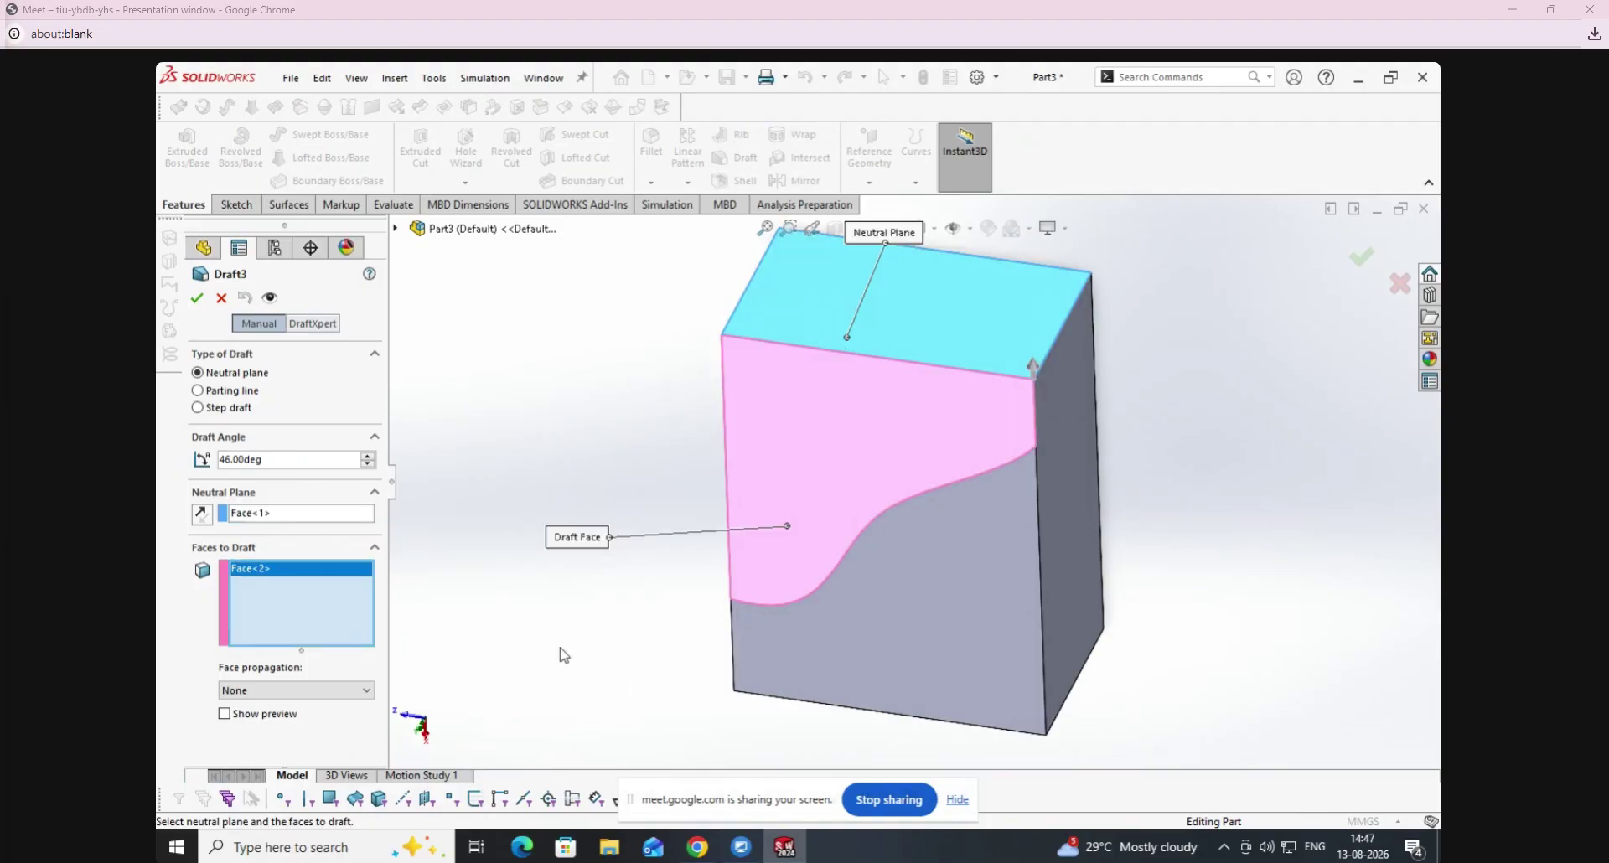
click(368, 456)
click(225, 714)
middle_drag(573, 509, 501, 495)
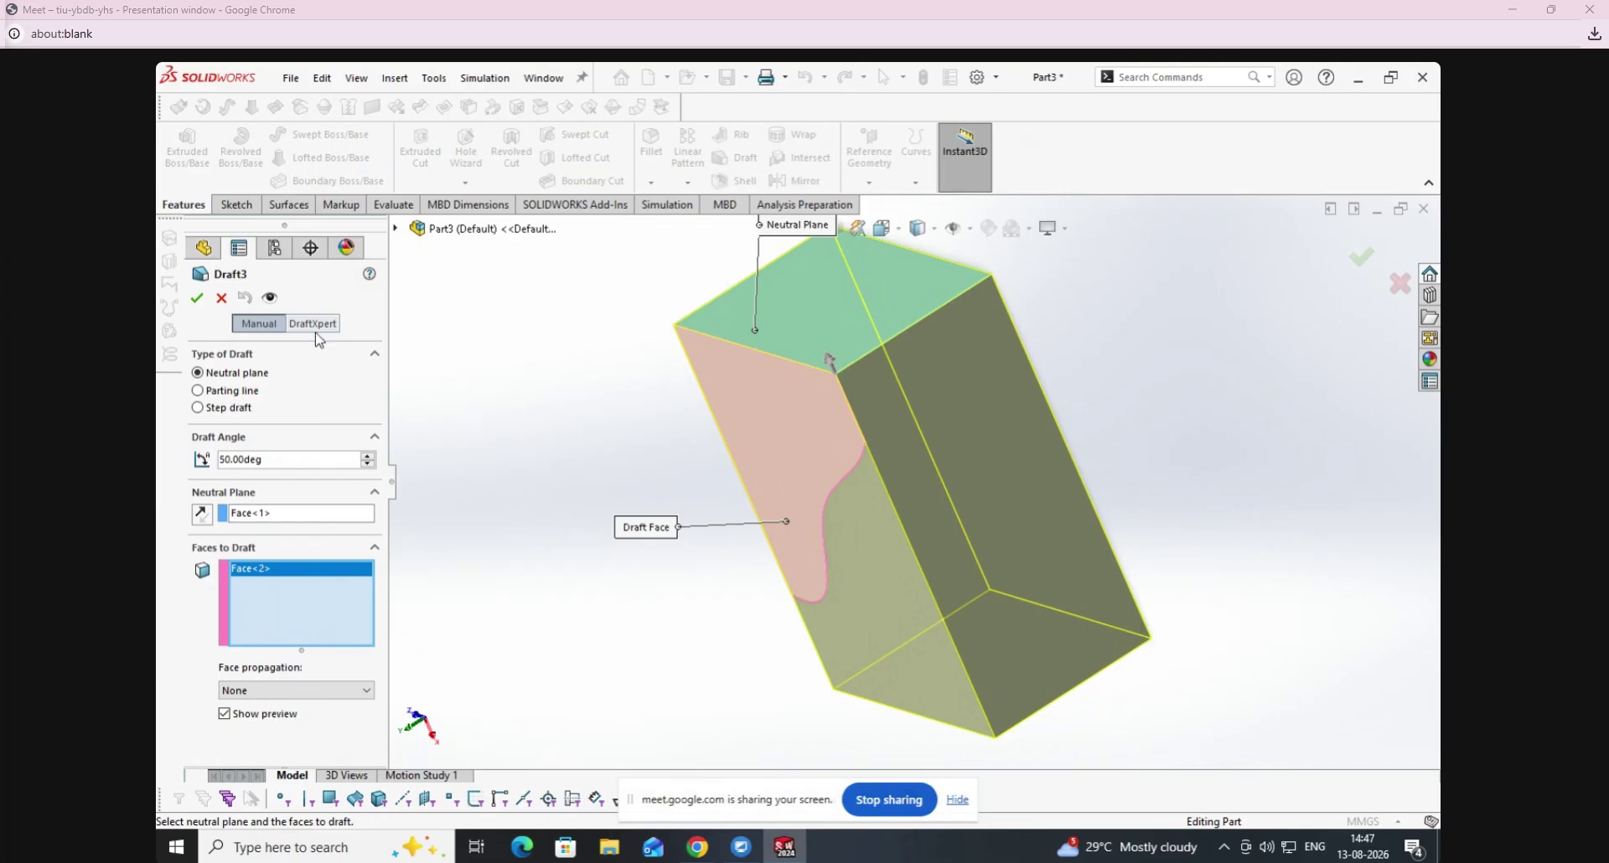
Switch the draft type to Parting line, allow reduced angle, and pick the curved split edge as the parting line.
click(198, 391)
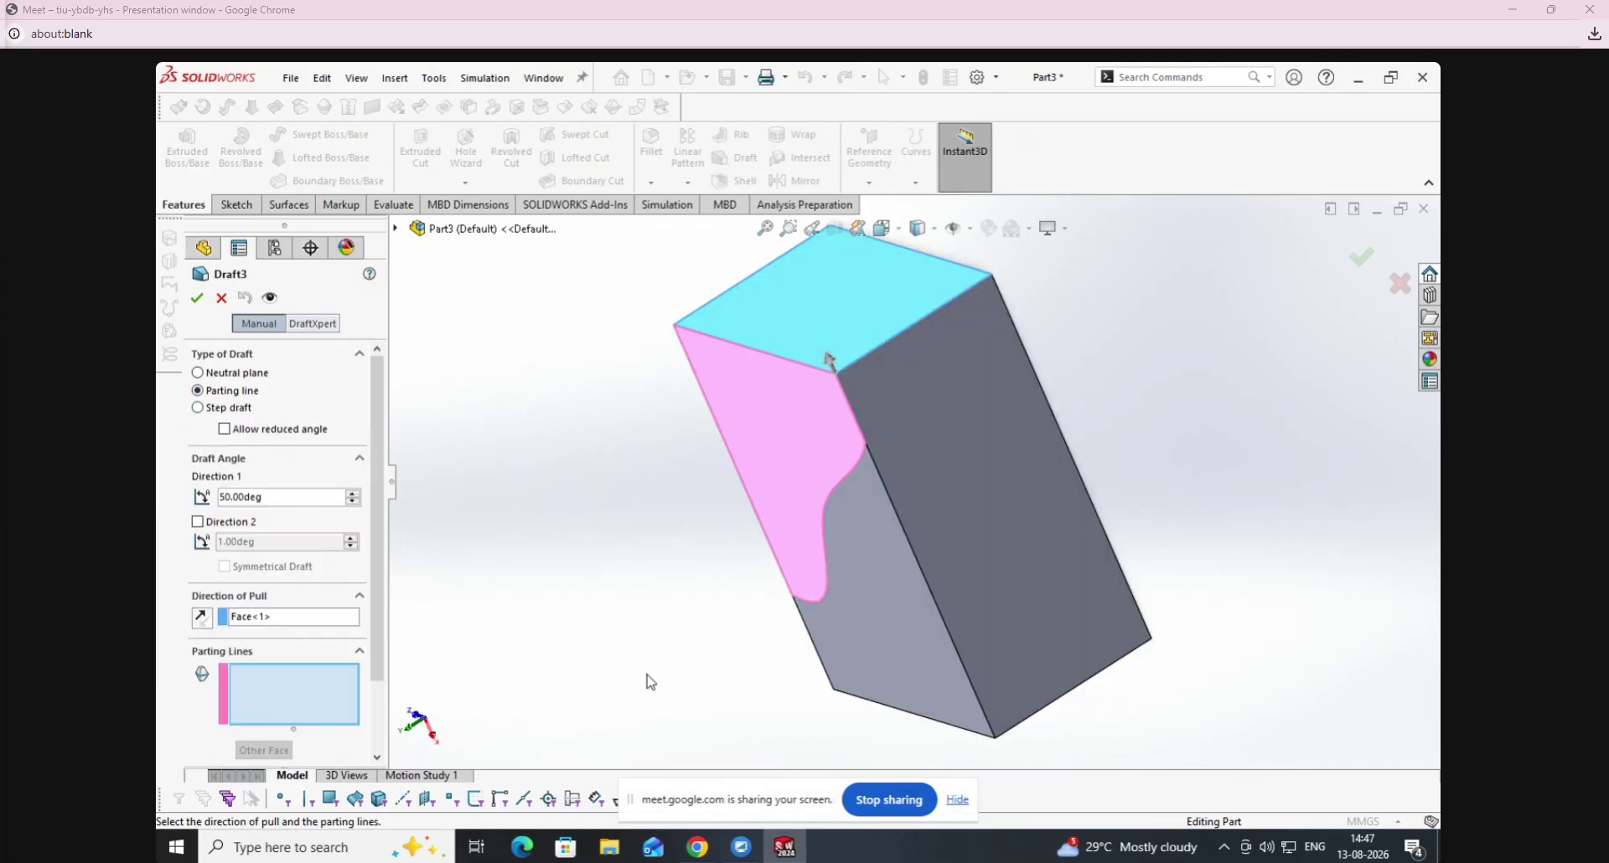
click(224, 429)
click(324, 699)
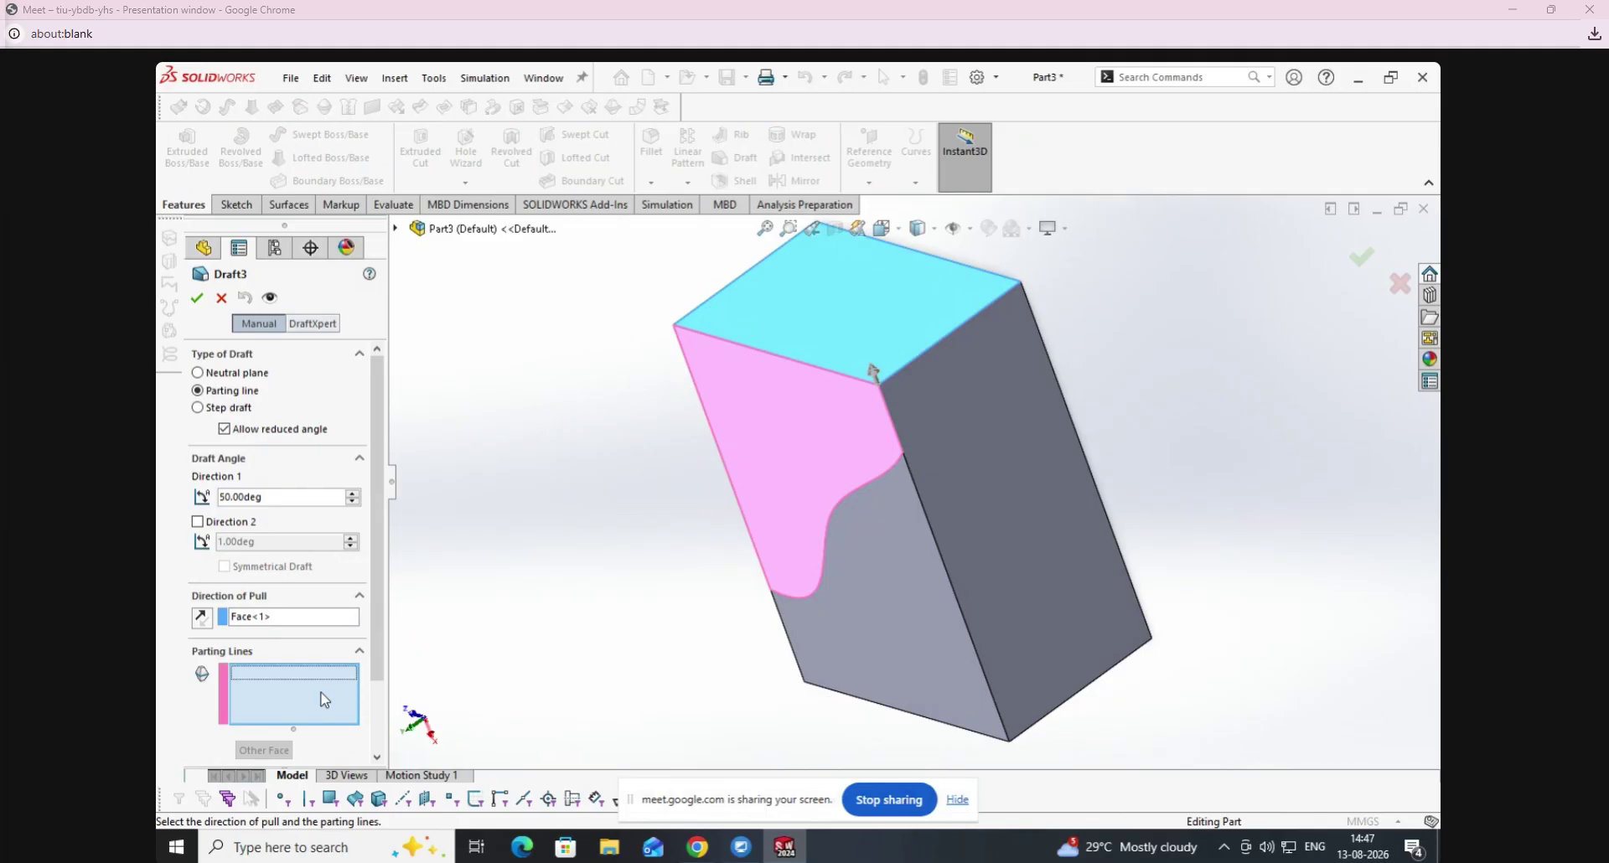
click(793, 599)
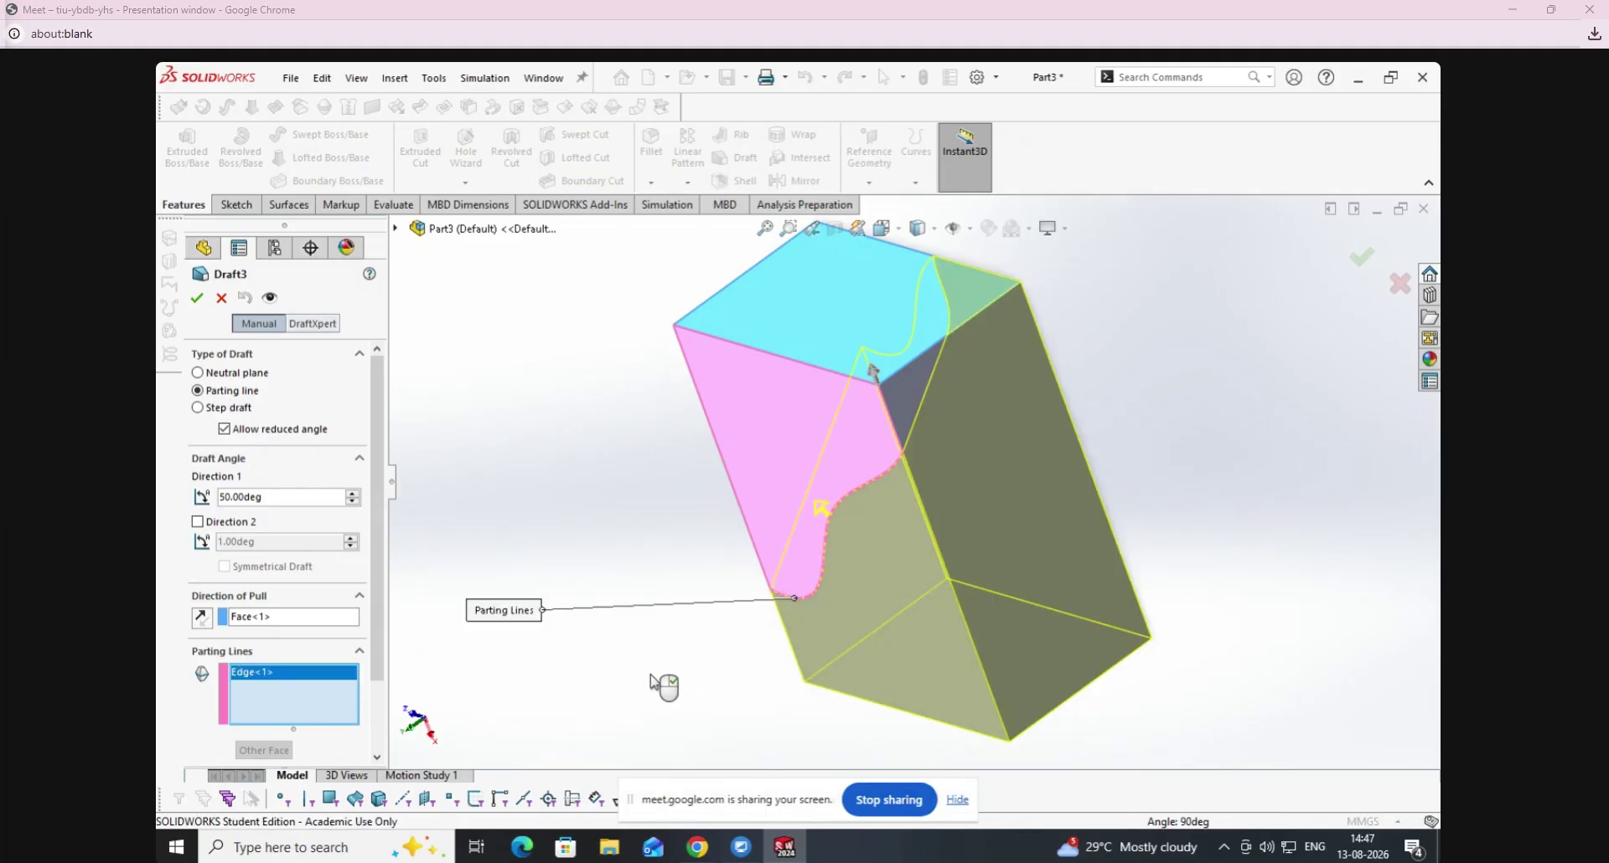
middle_drag(641, 628, 678, 526)
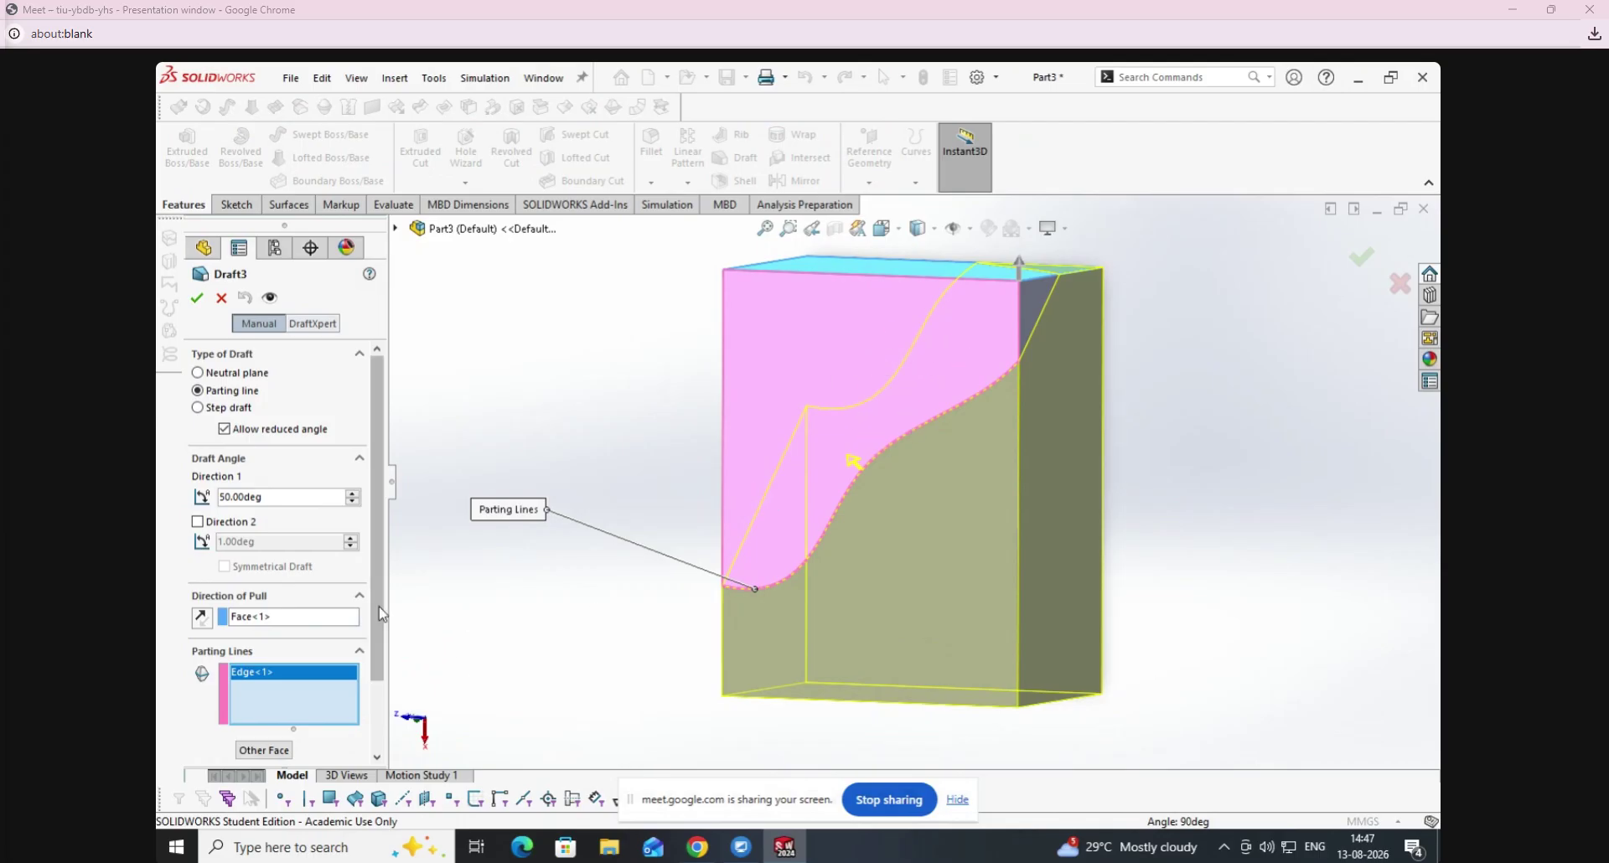
Test Direction 1 draft angles of 54, 46 and 30 degrees, reverse the direction of pull, and set the angle to 33 degrees.
scroll(310, 729, down, 2)
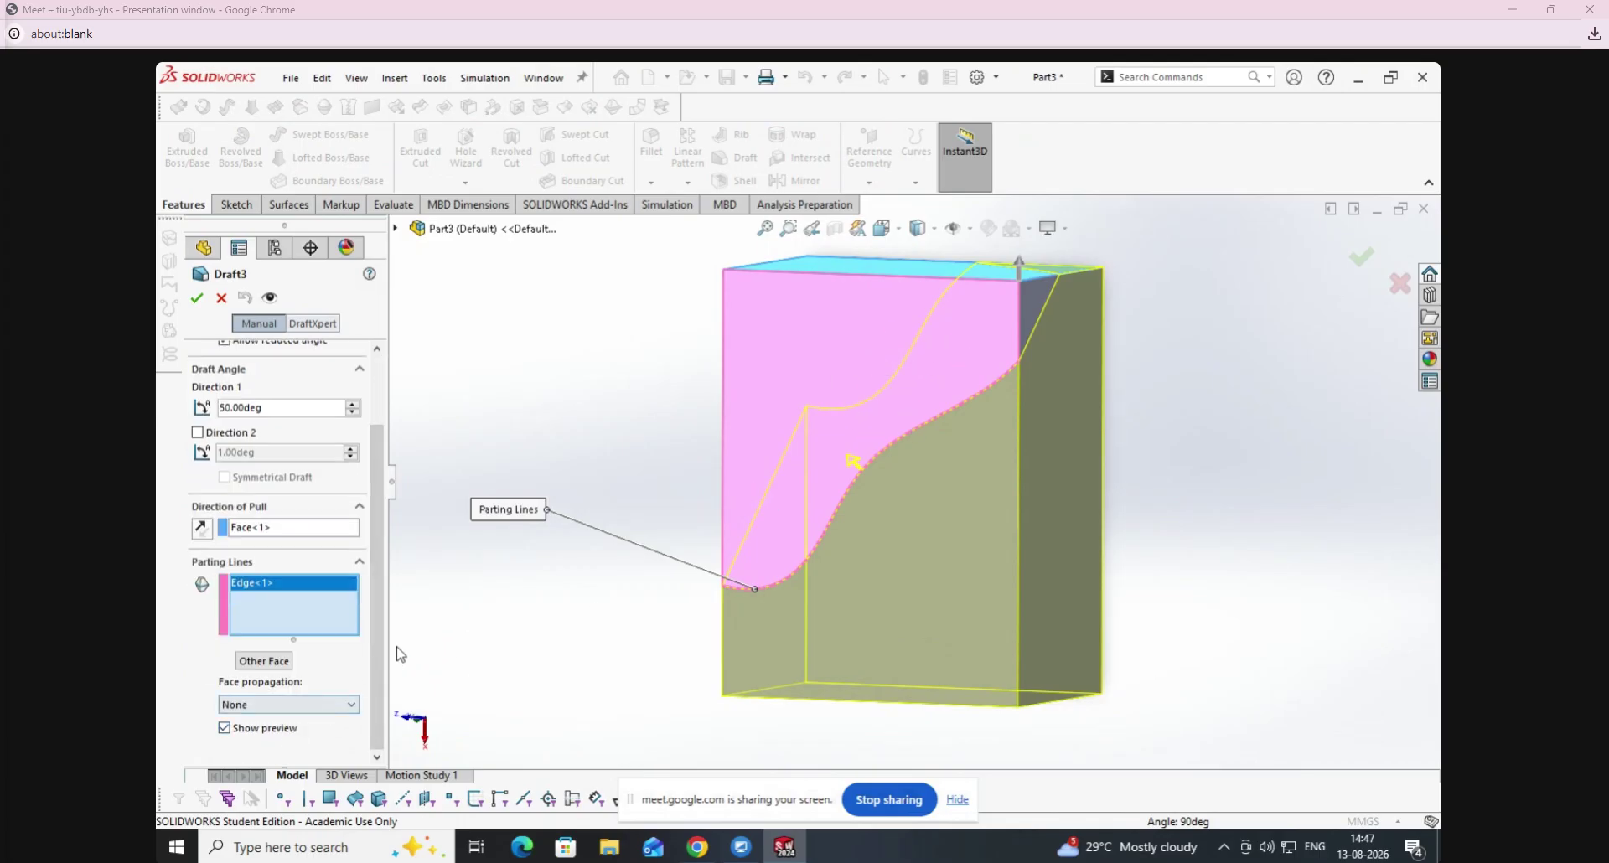
middle_drag(400, 655, 406, 503)
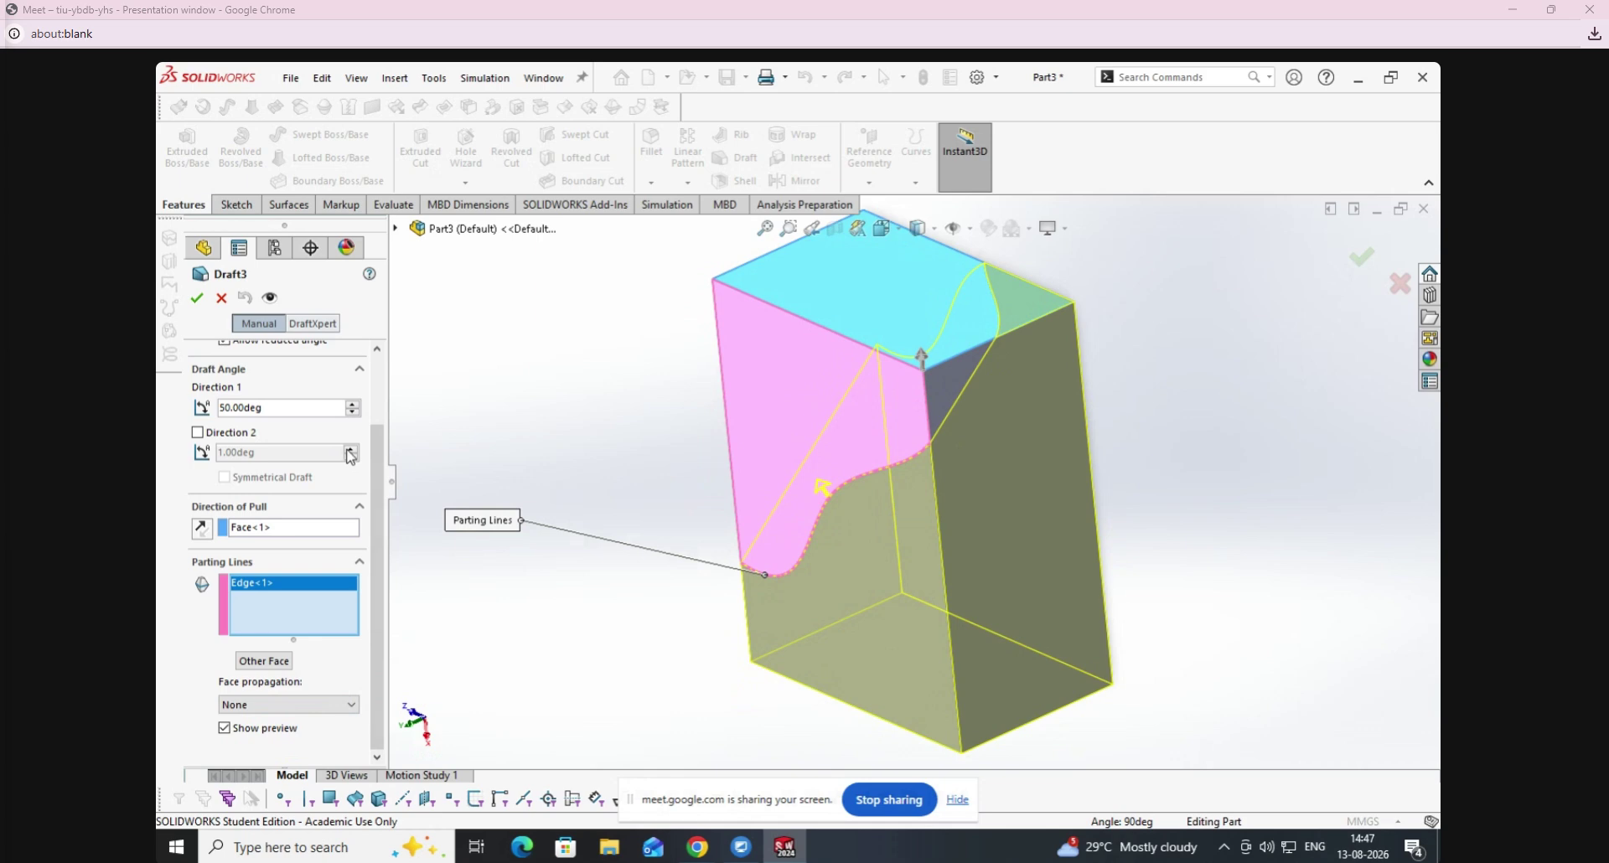
click(355, 404)
click(355, 404)
click(355, 404)
click(355, 403)
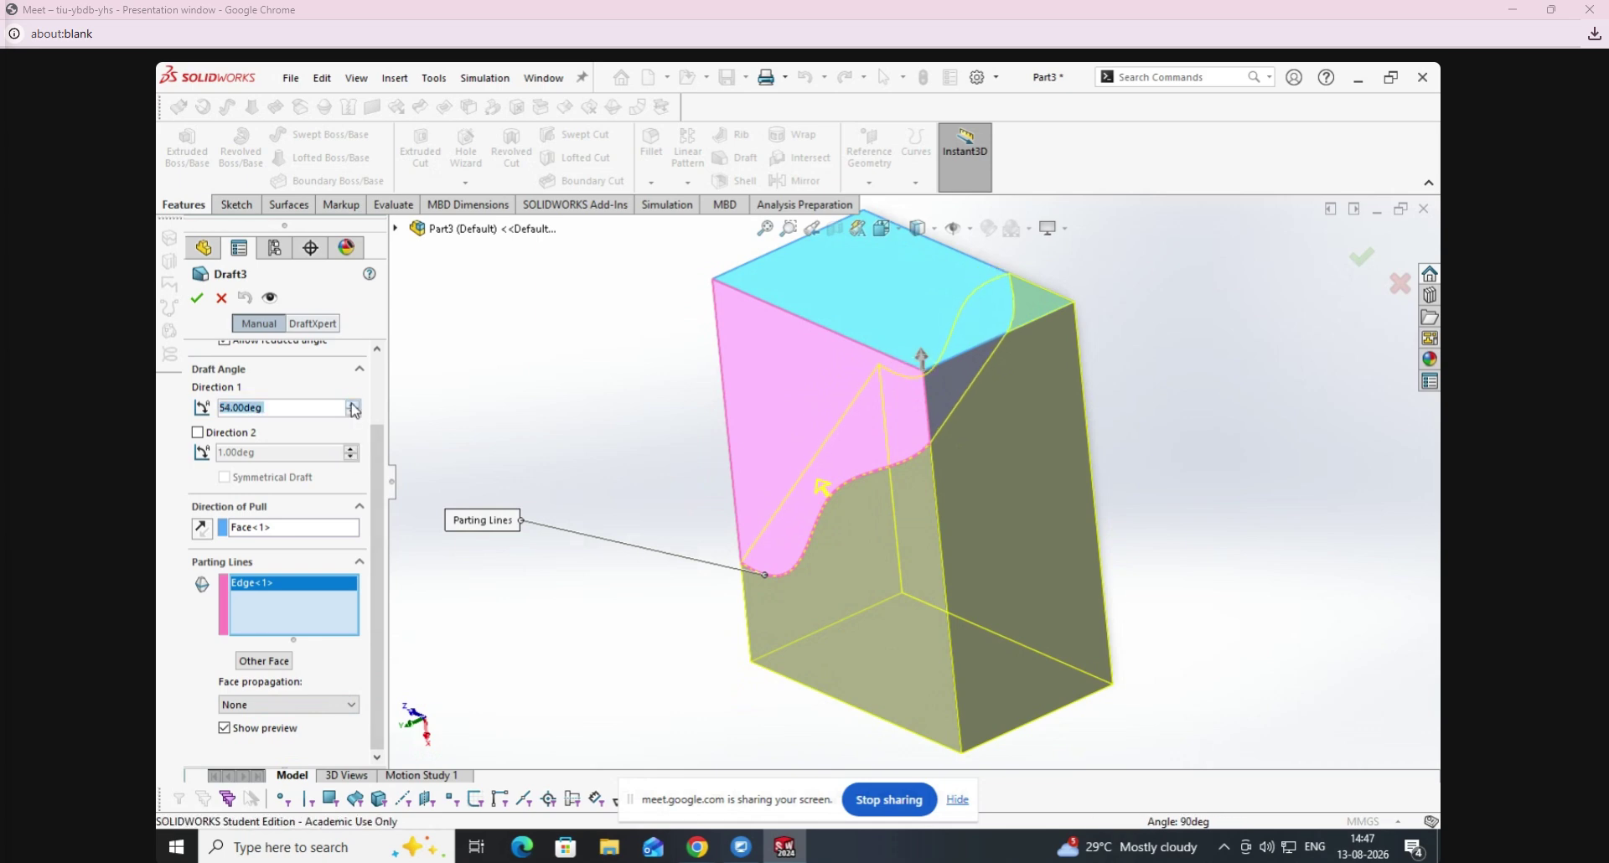
click(357, 413)
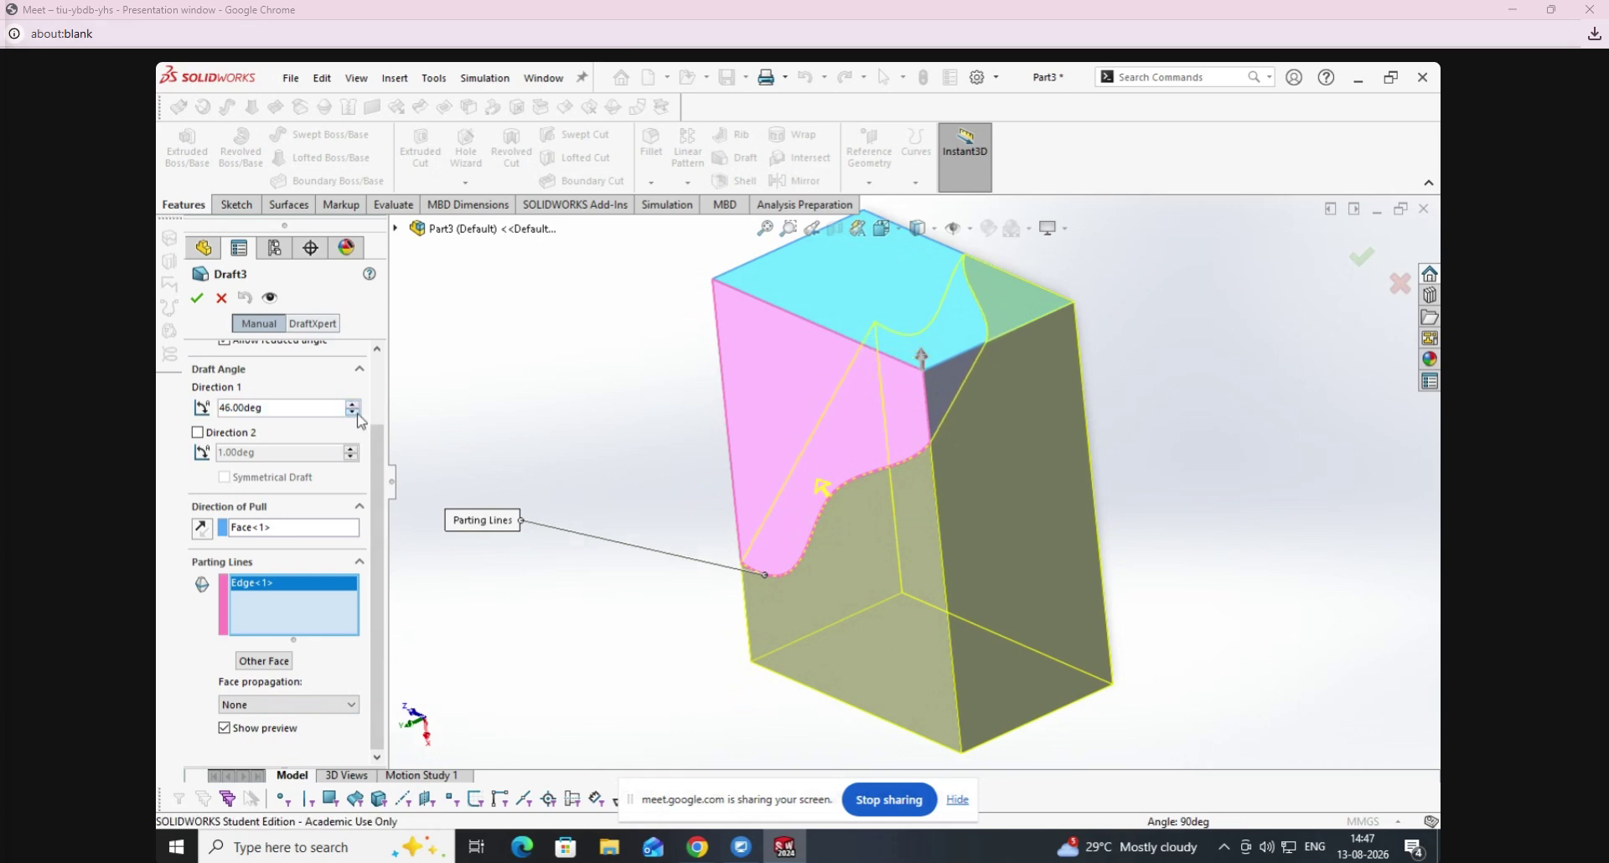
click(205, 530)
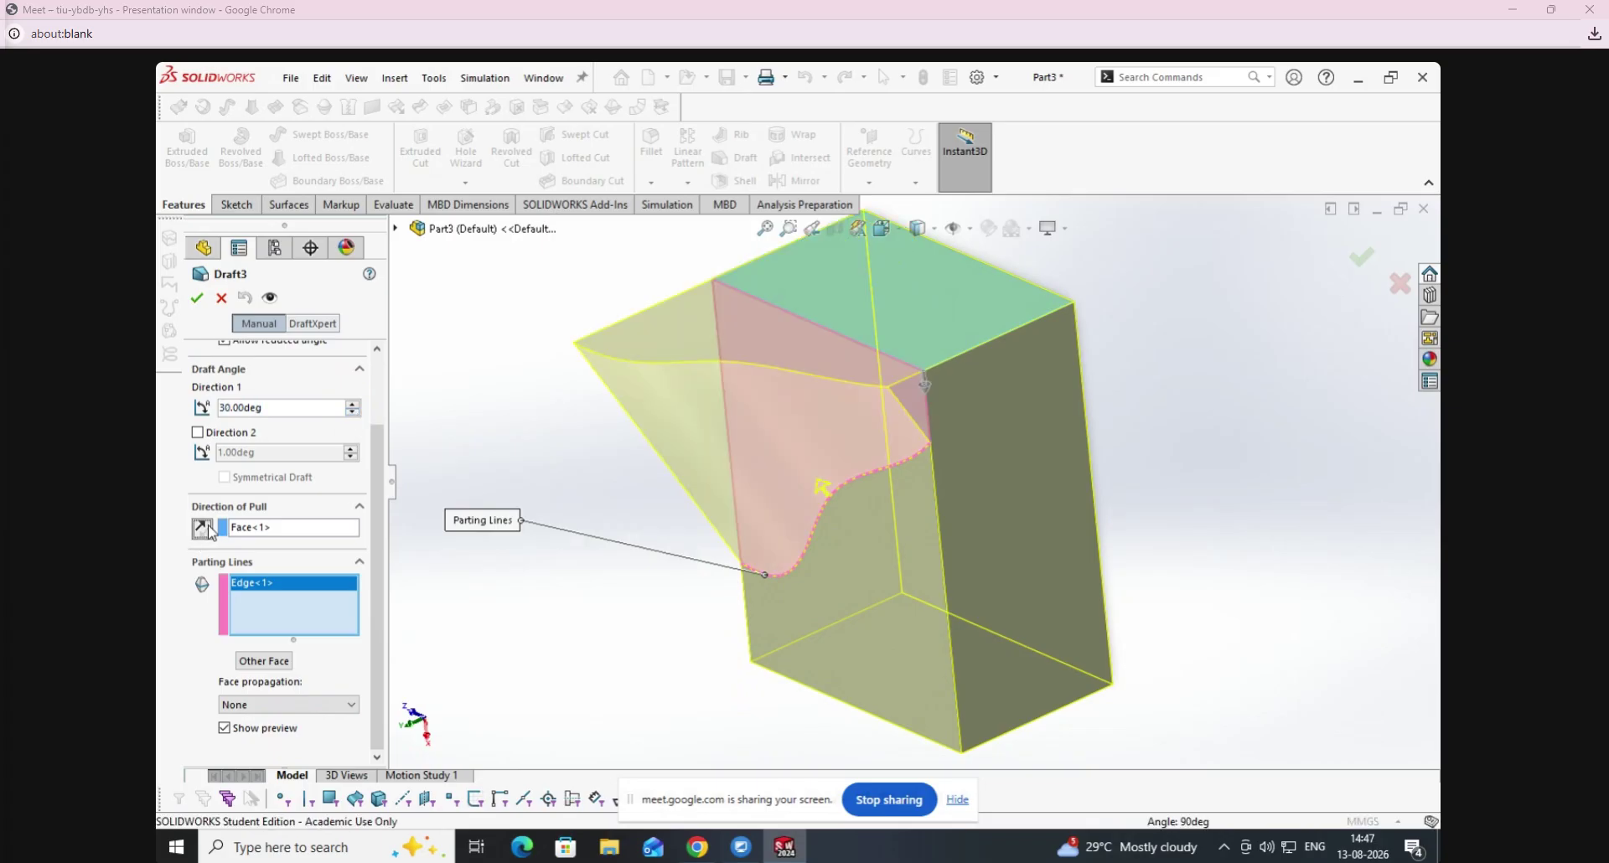
click(353, 405)
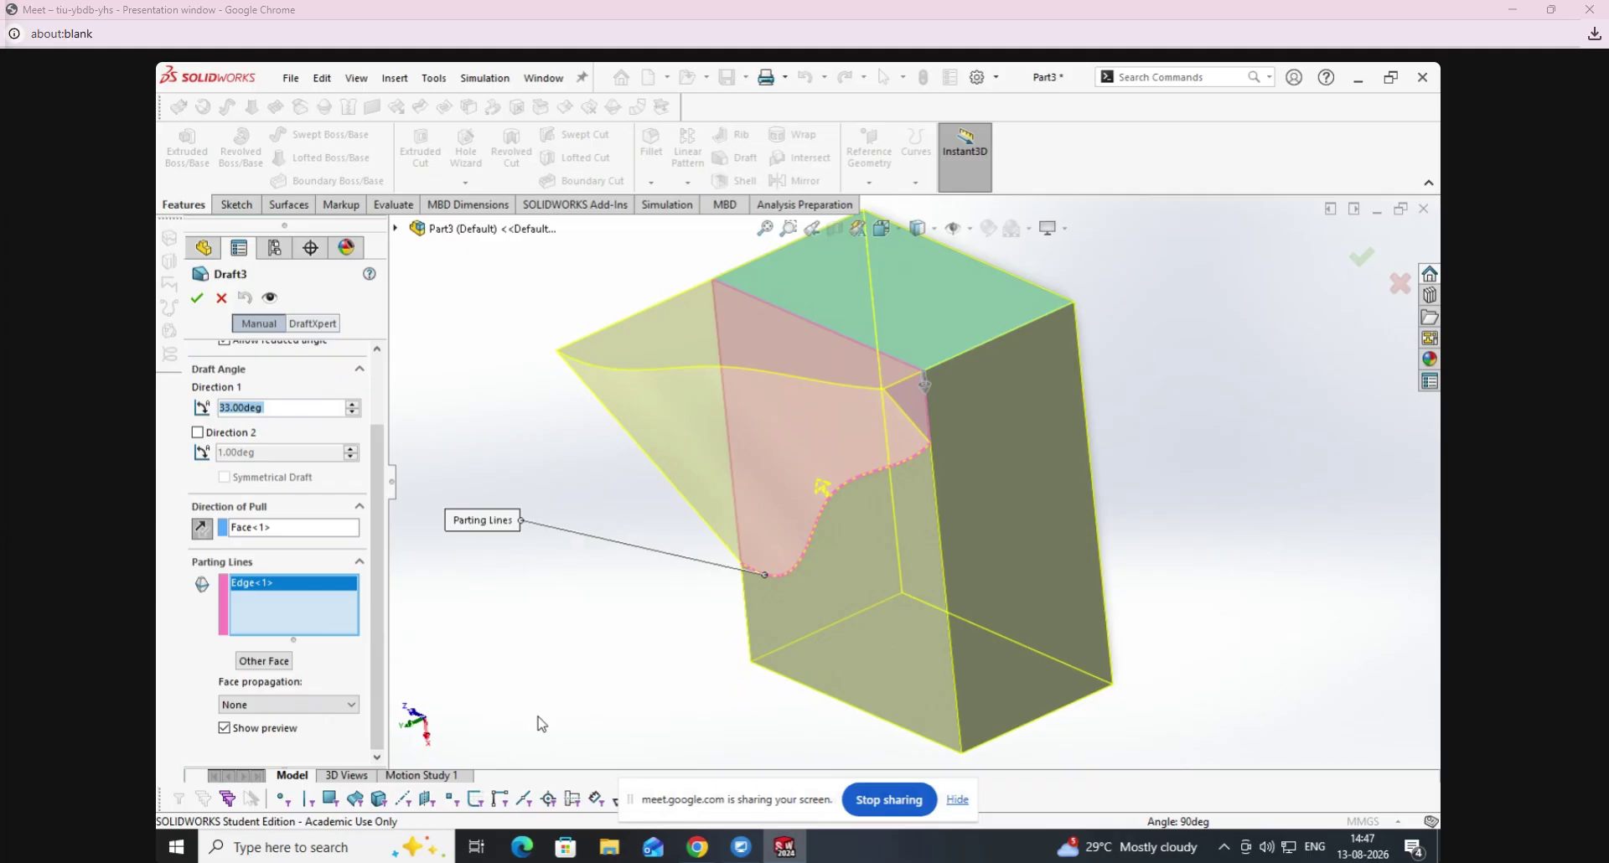
Reverse the direction of pull, switch the draft to the face across the curved parting line, and apply the 33-degree draft.
click(283, 666)
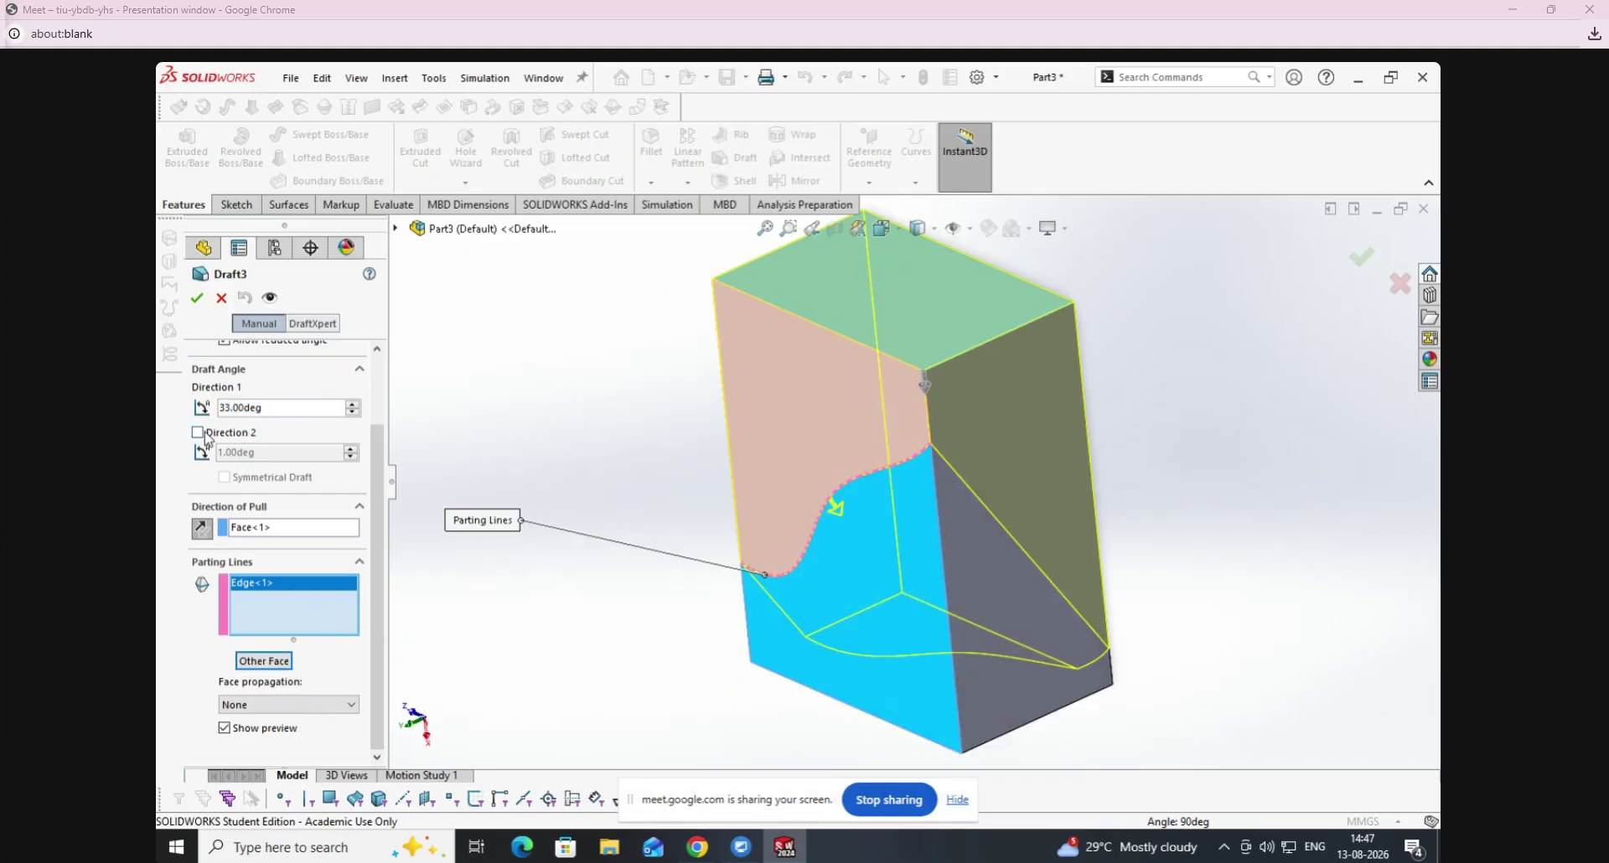
click(209, 532)
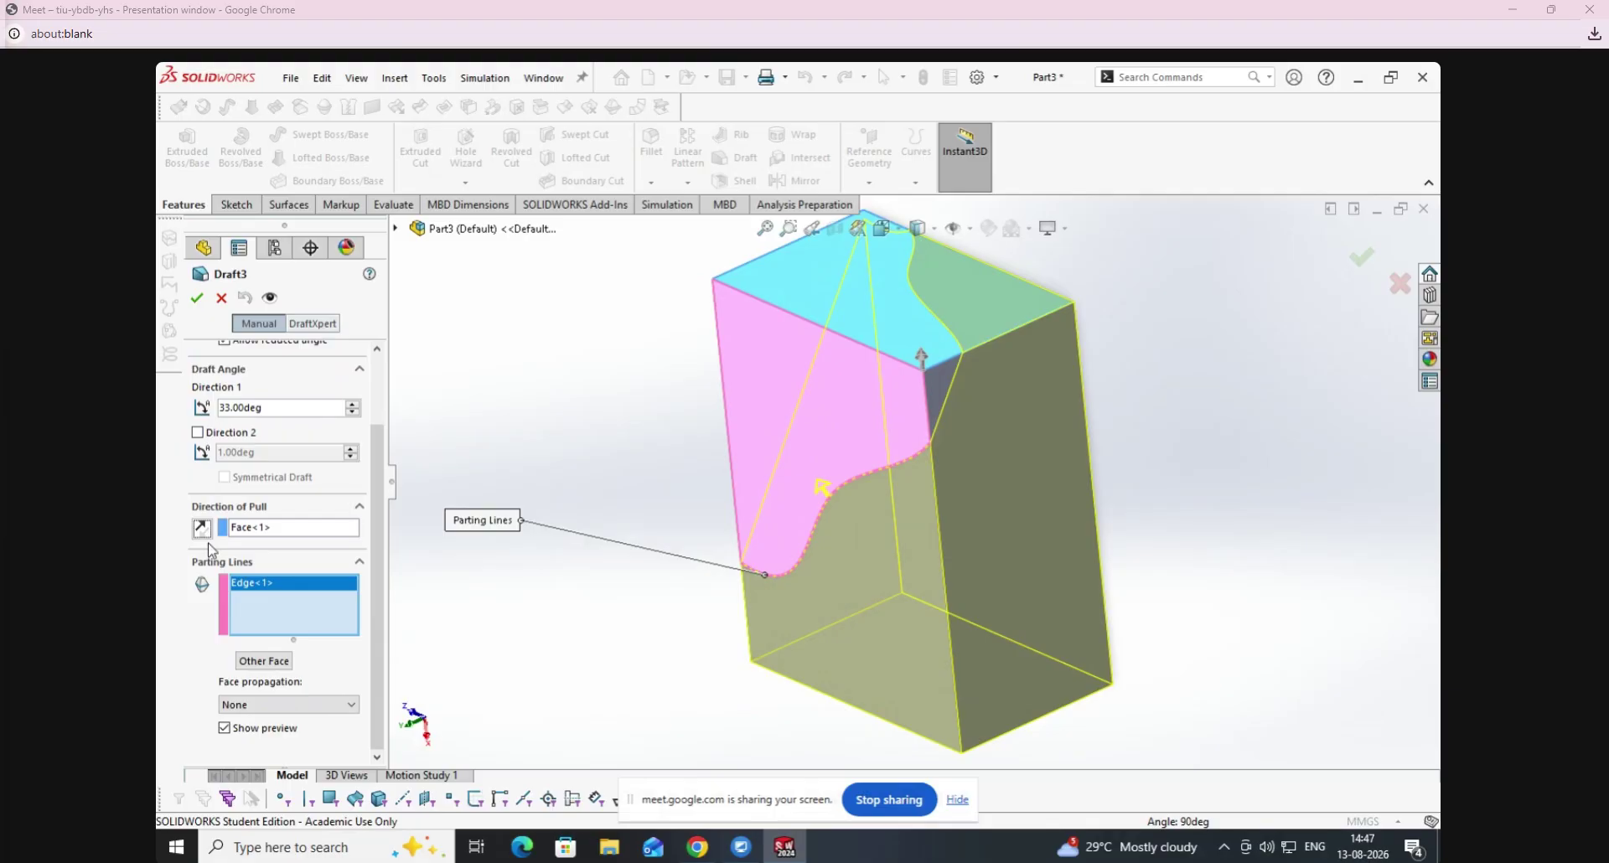
click(263, 662)
middle_drag(503, 503, 759, 513)
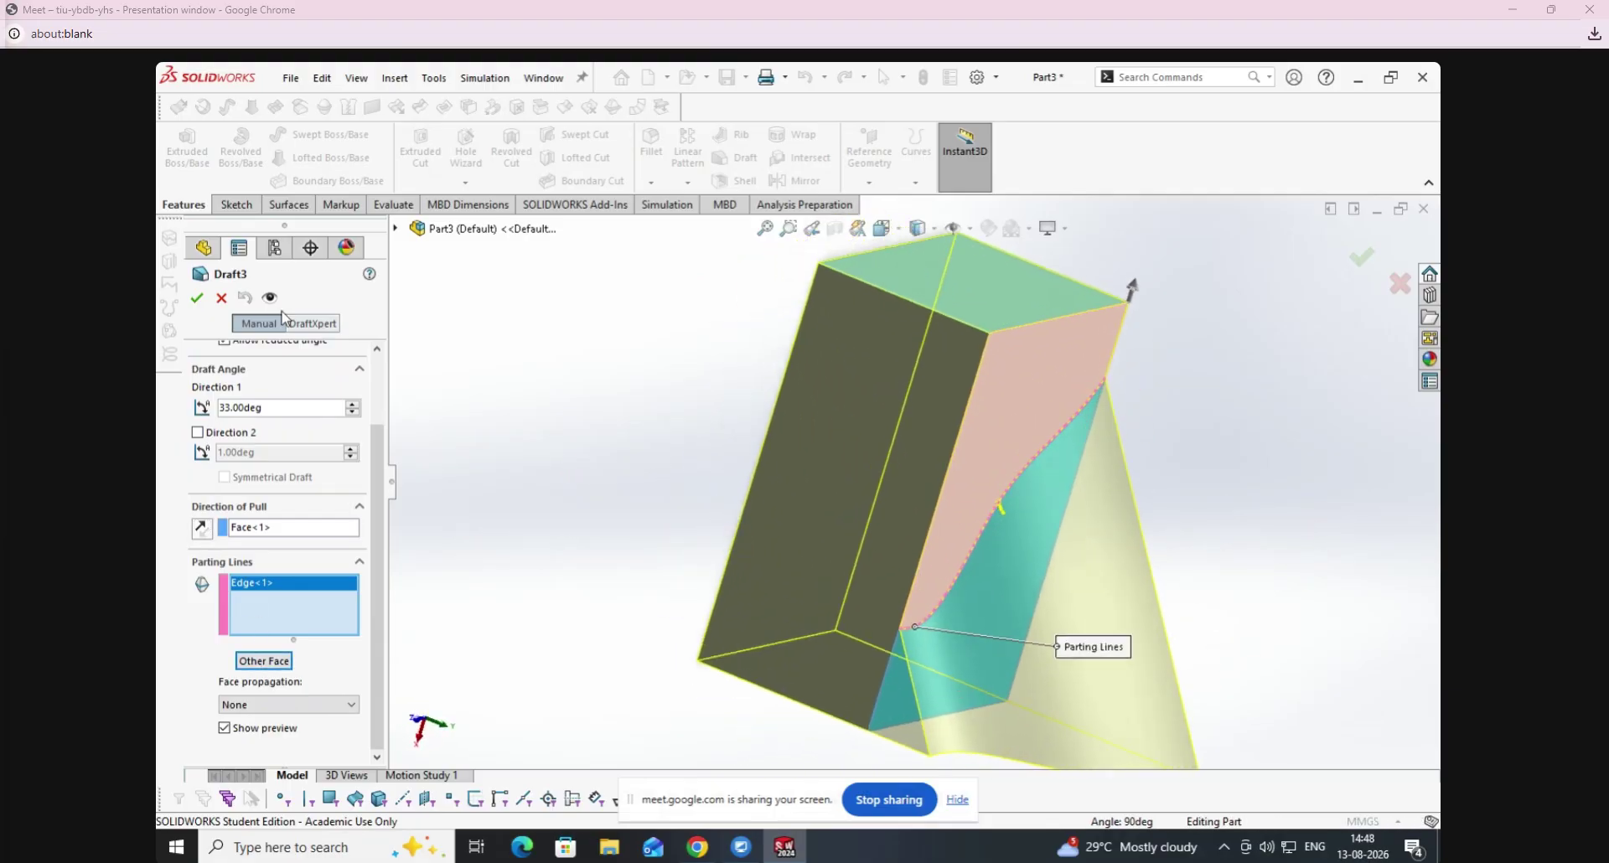
click(197, 299)
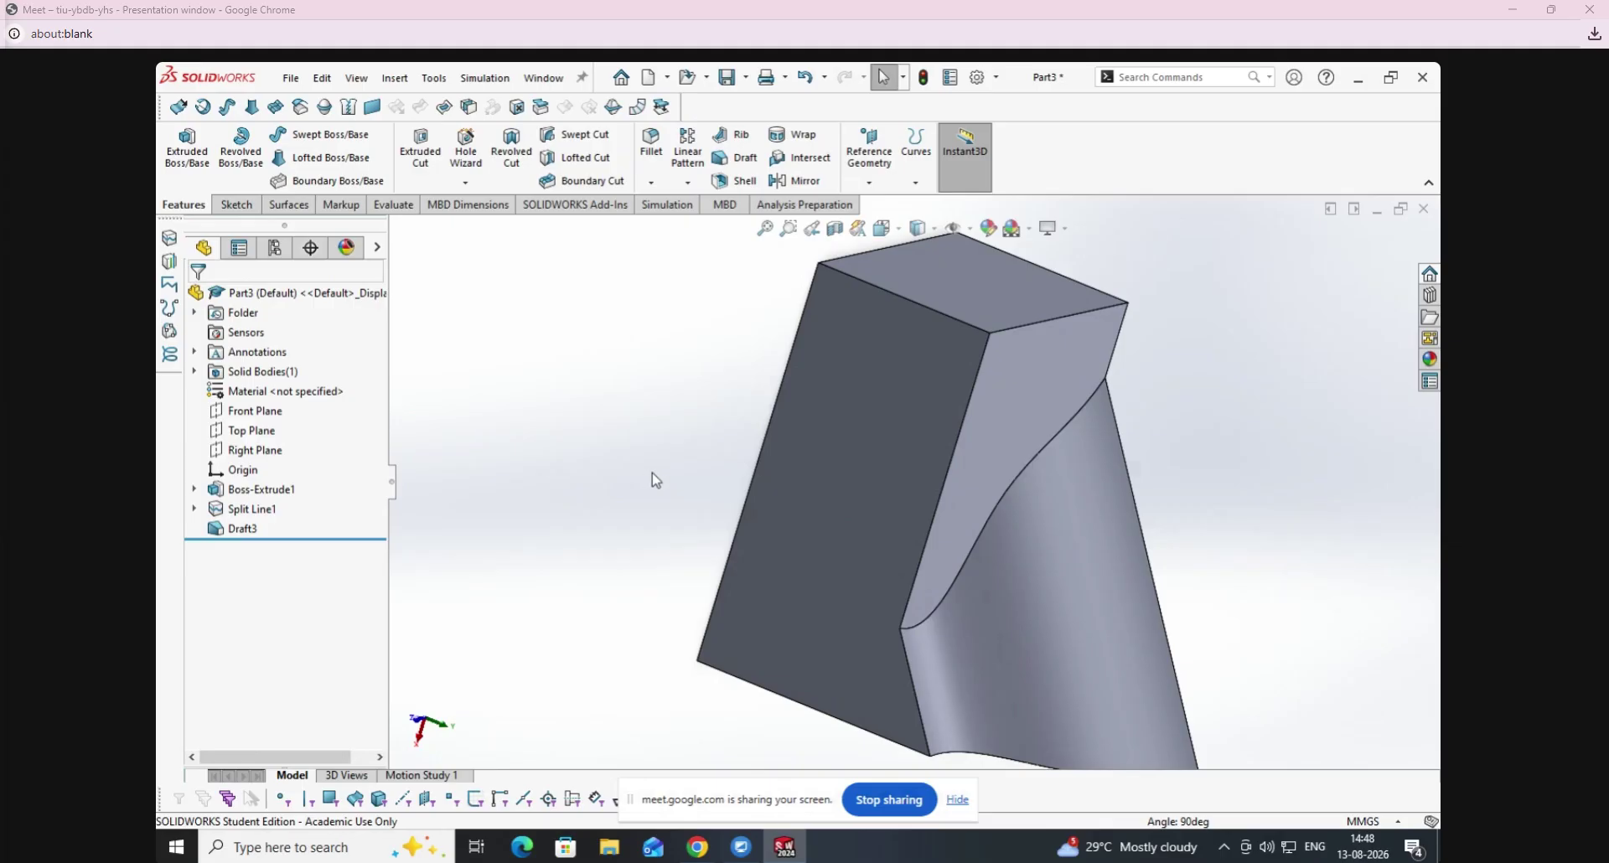
middle_drag(656, 479, 564, 568)
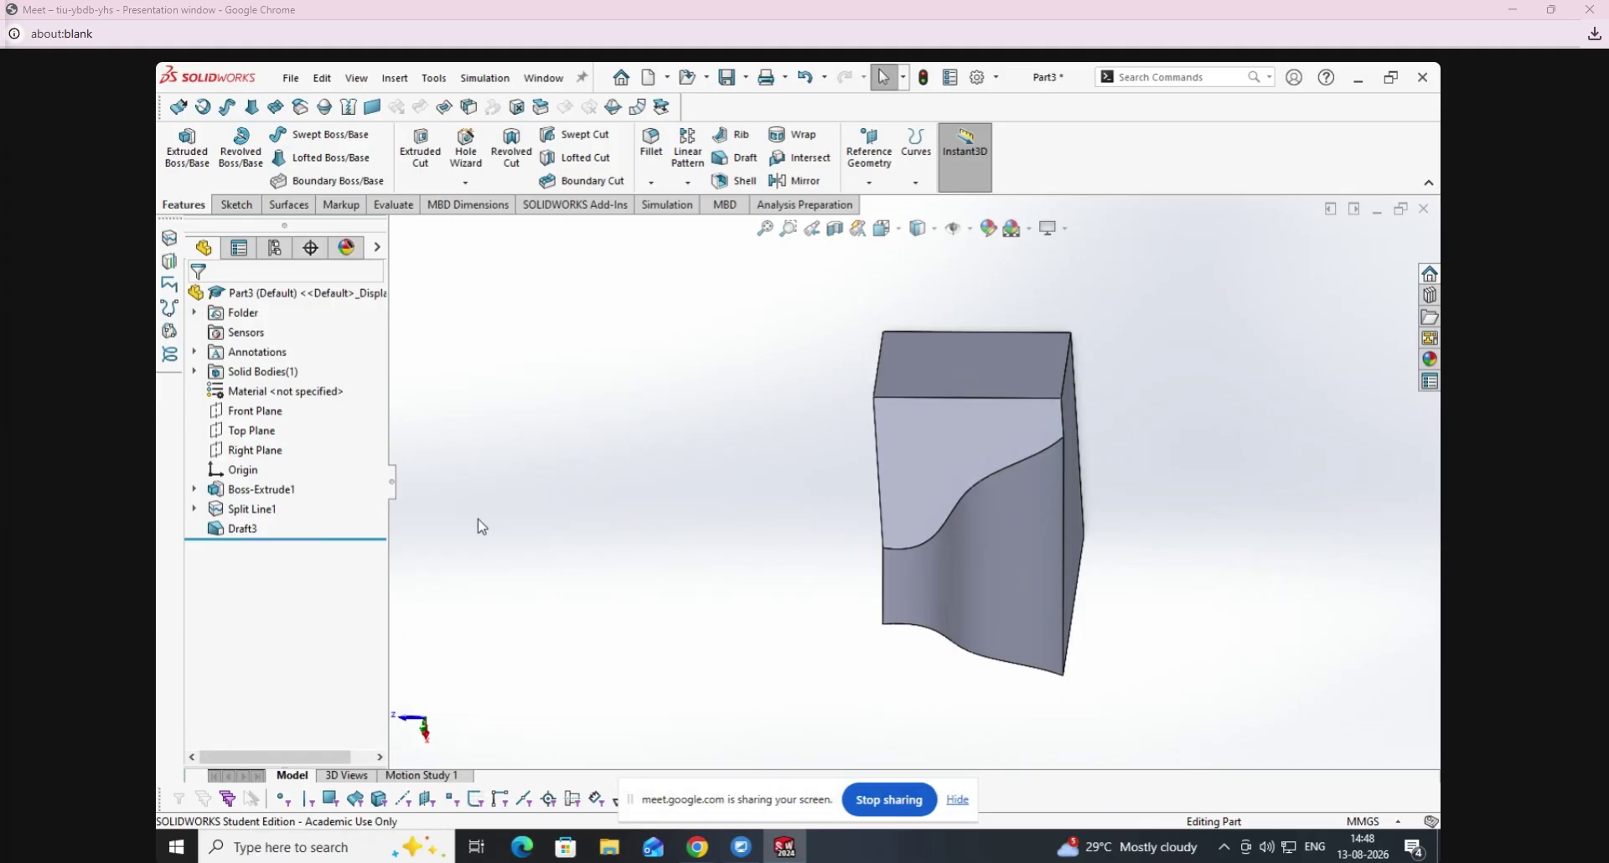
Delete the spline Split Line feature together with its dependent parting-line draft.
click(251, 508)
ctrl+click(243, 529)
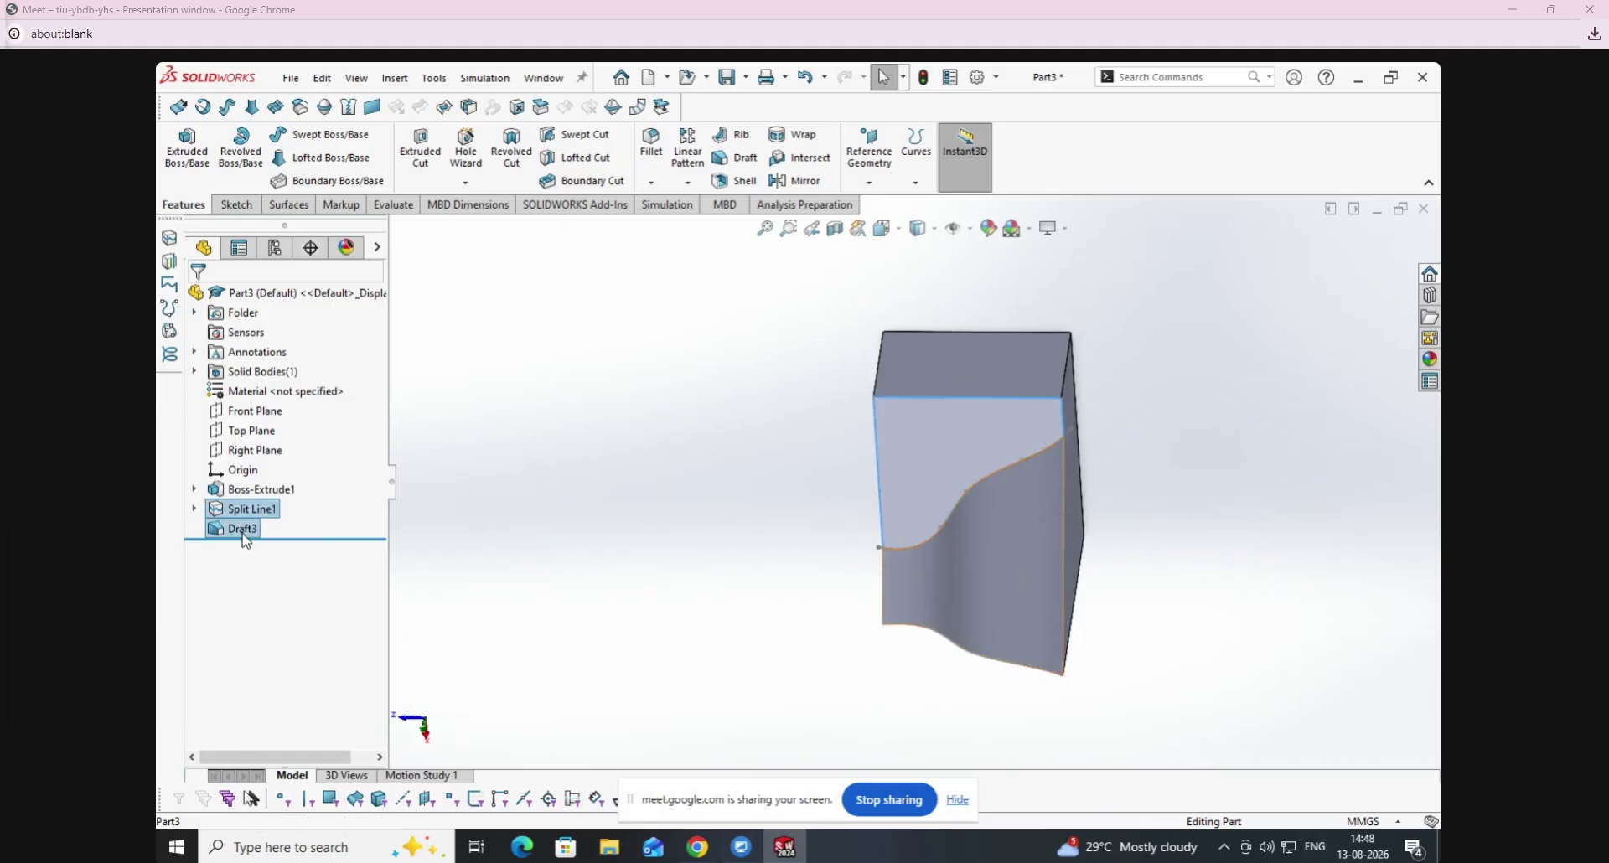
right_click(239, 523)
click(286, 570)
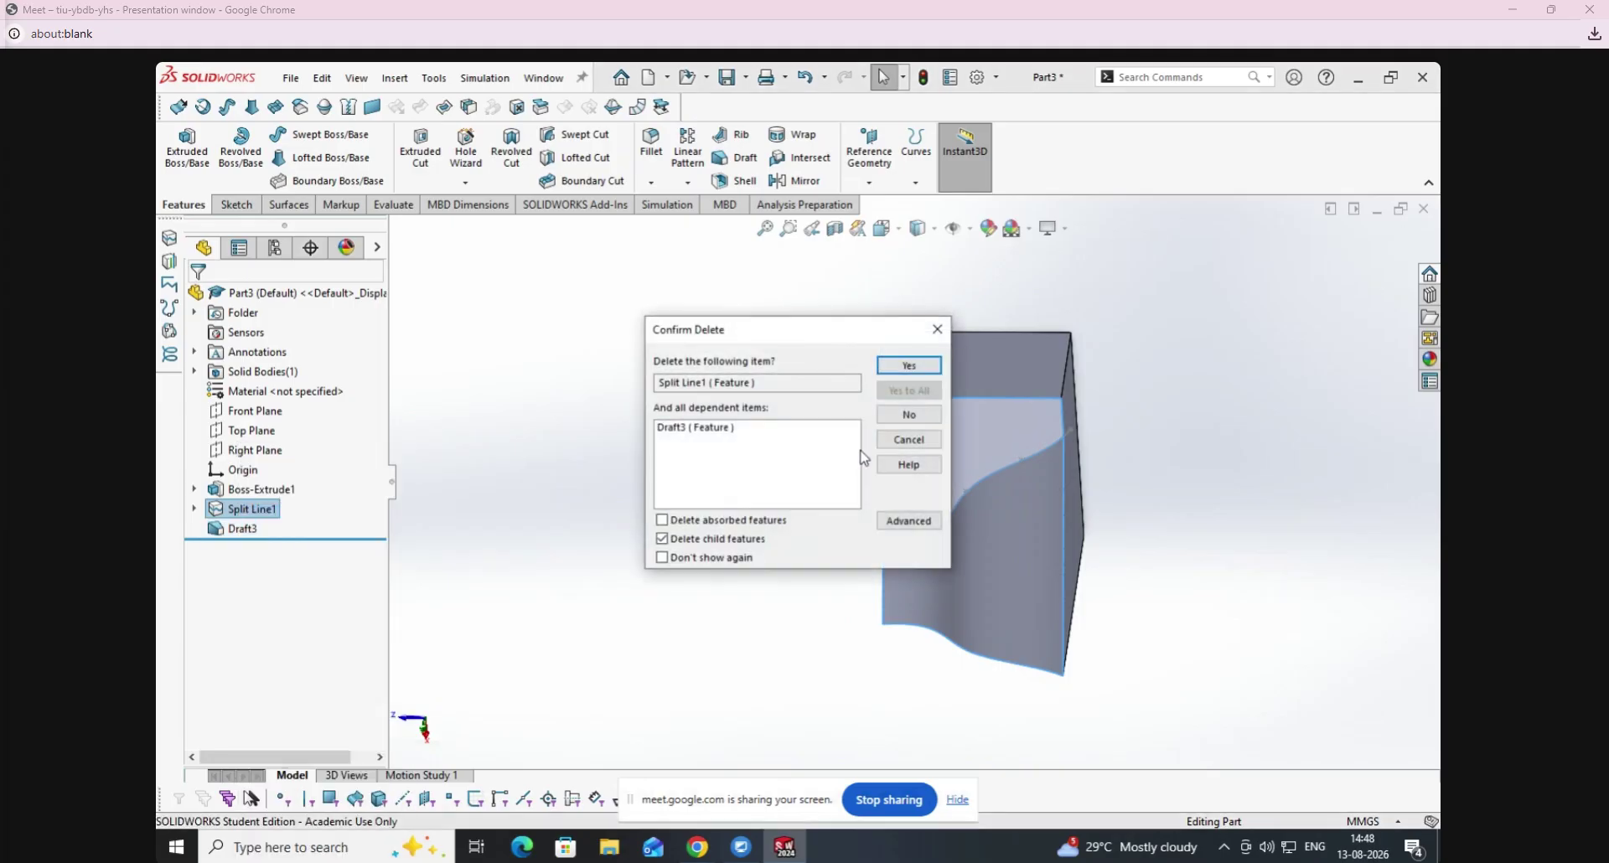
click(917, 363)
Reopen the remaining sketch on the block's top face and trim away the spline.
right_click(282, 517)
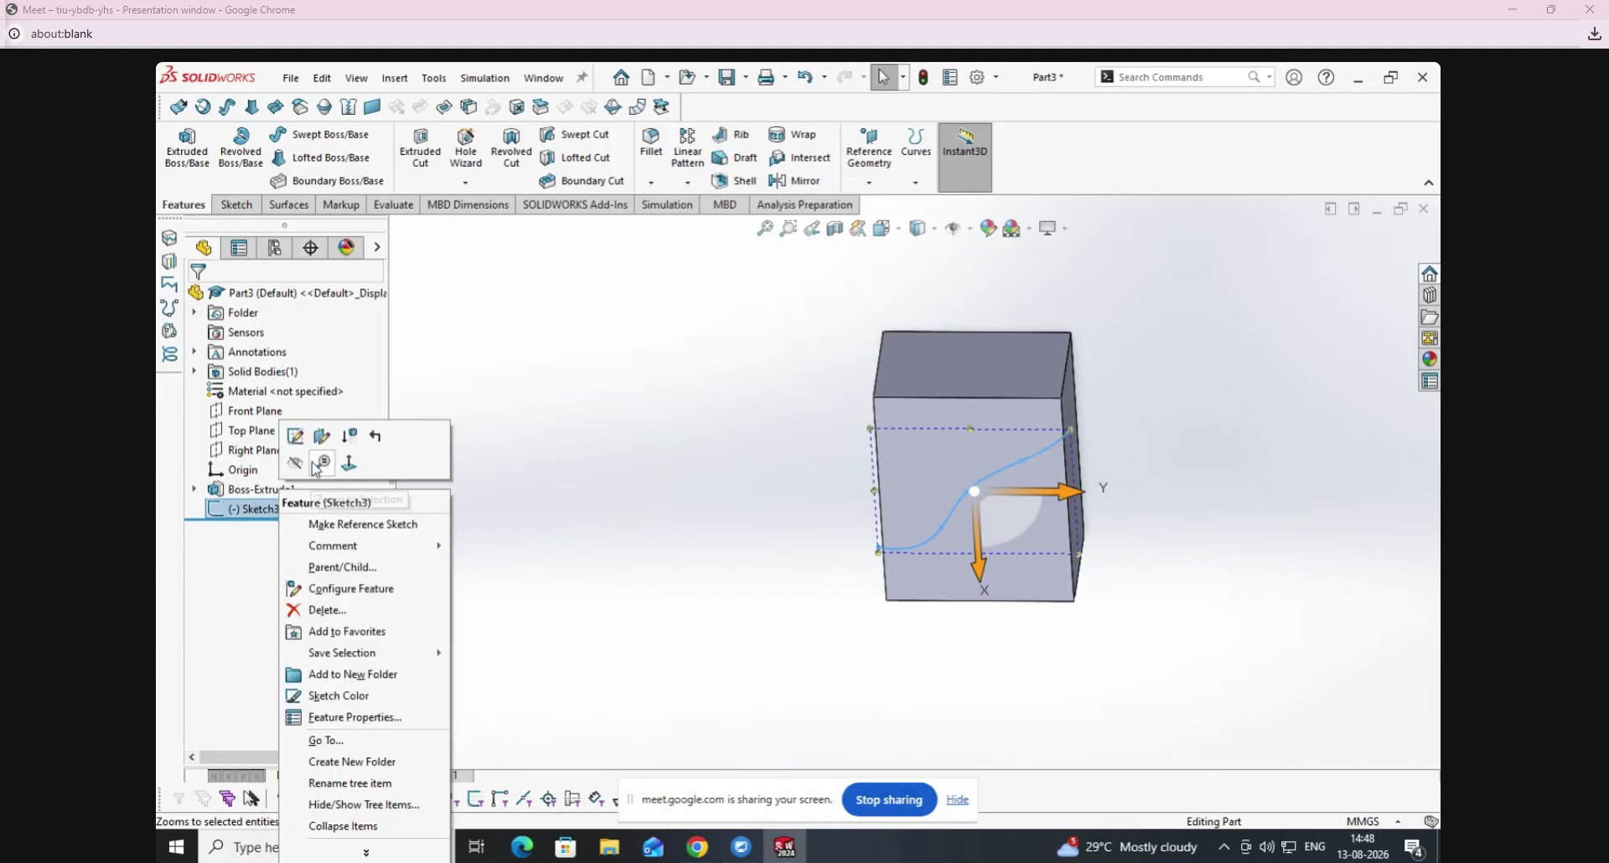
click(361, 459)
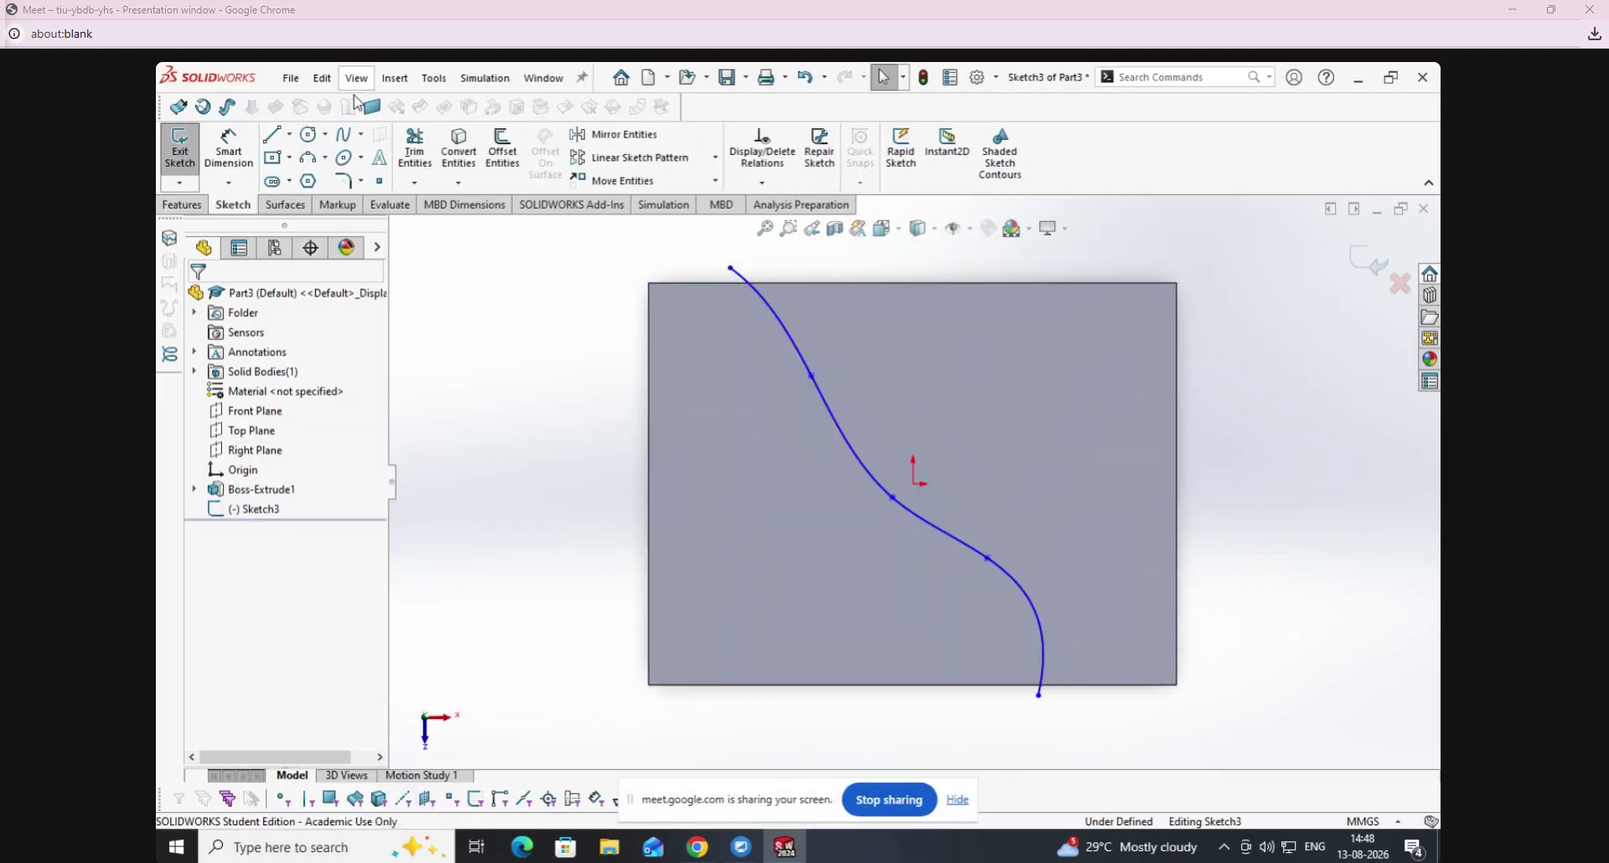
click(414, 151)
drag(957, 395, 776, 471)
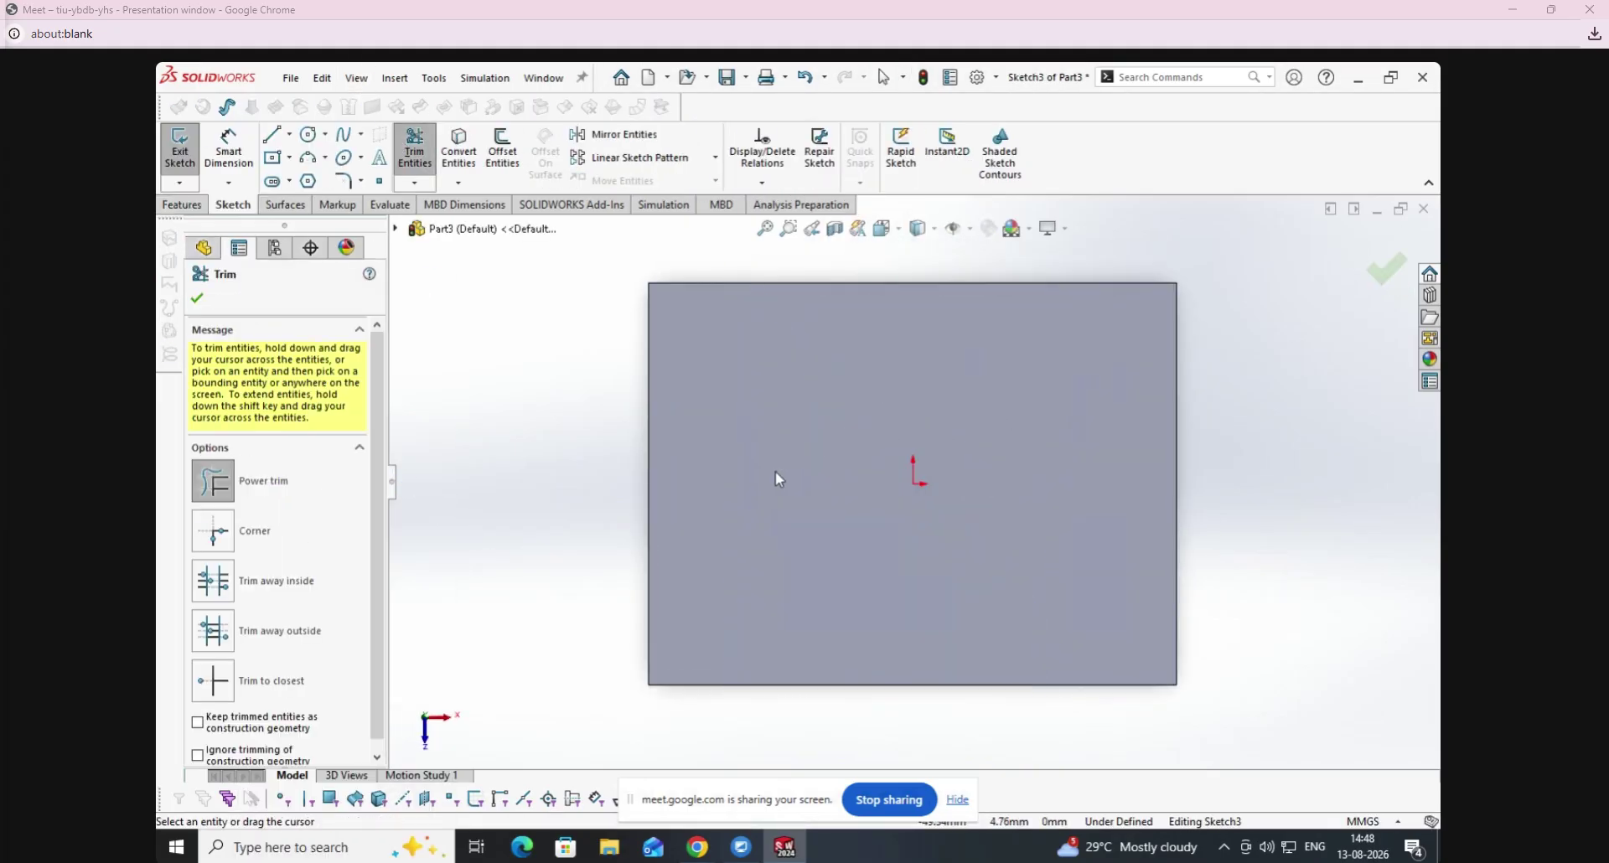
Draw a six-segment stepped line across the face, starting with a vertical segment about 37 mm long, and exit the sketch.
click(273, 134)
click(740, 283)
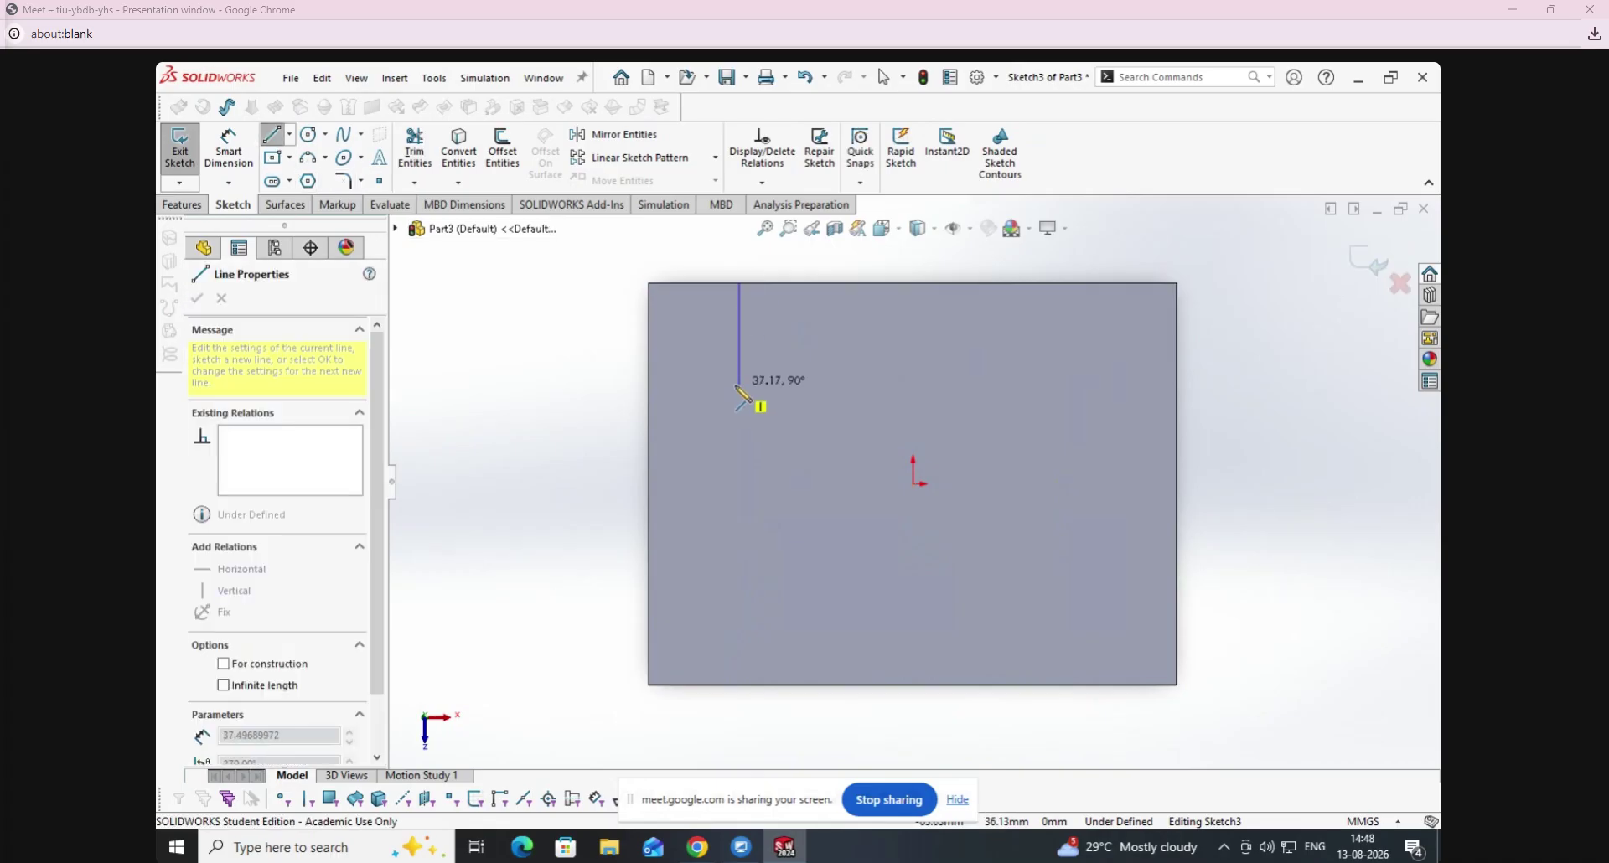
click(740, 387)
click(862, 387)
click(857, 484)
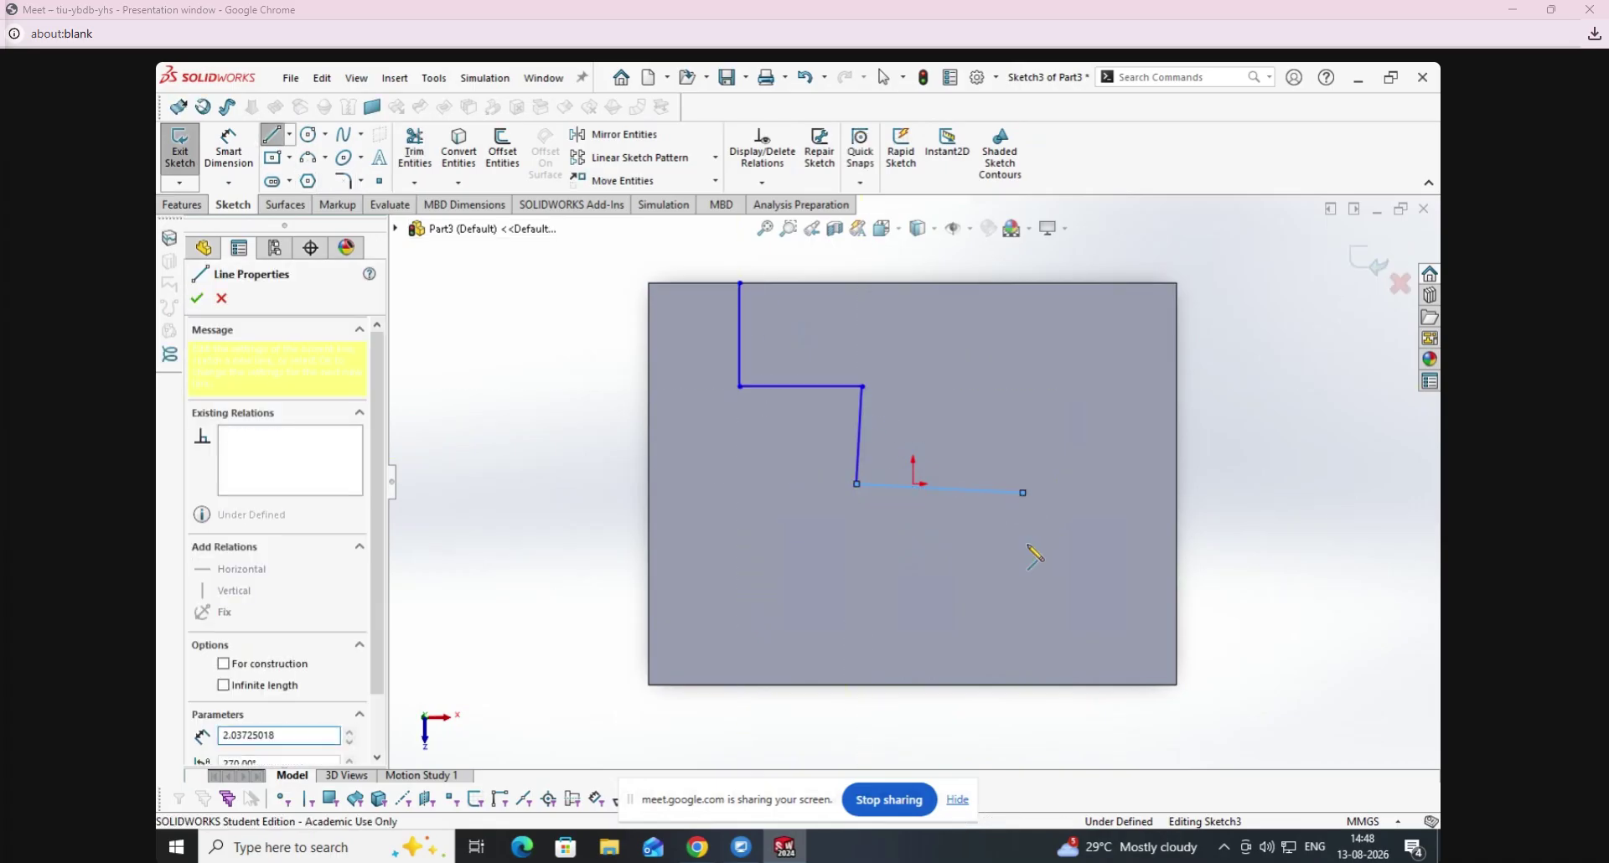
click(1023, 493)
click(1032, 582)
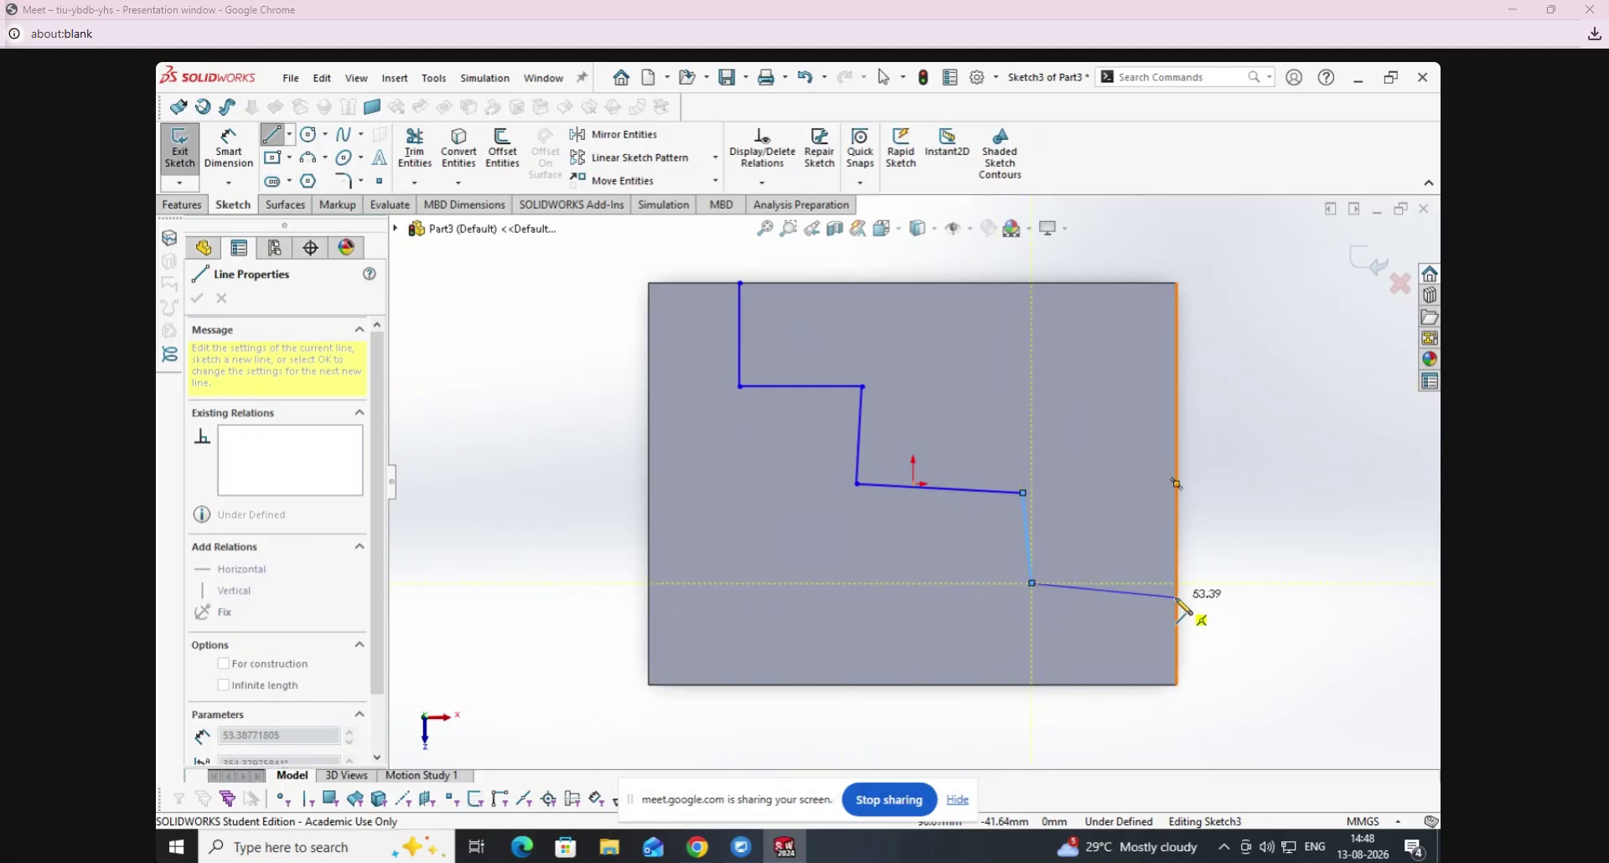
click(1177, 598)
key(Escape)
click(184, 144)
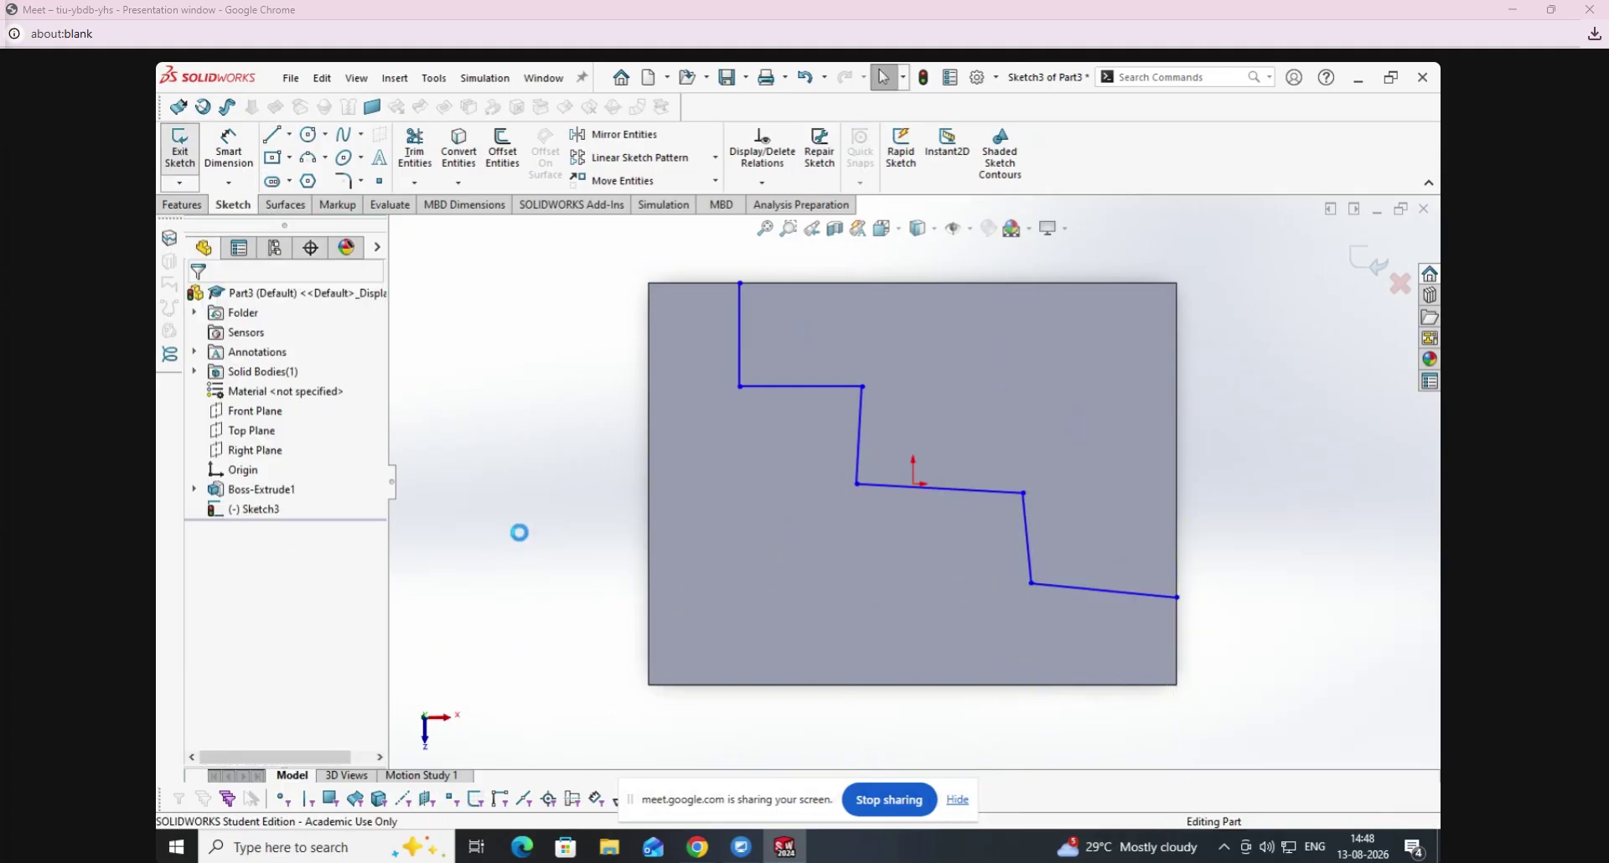
Split the block's sketched face with a projection Split Line using the stepped sketch.
click(917, 184)
click(942, 204)
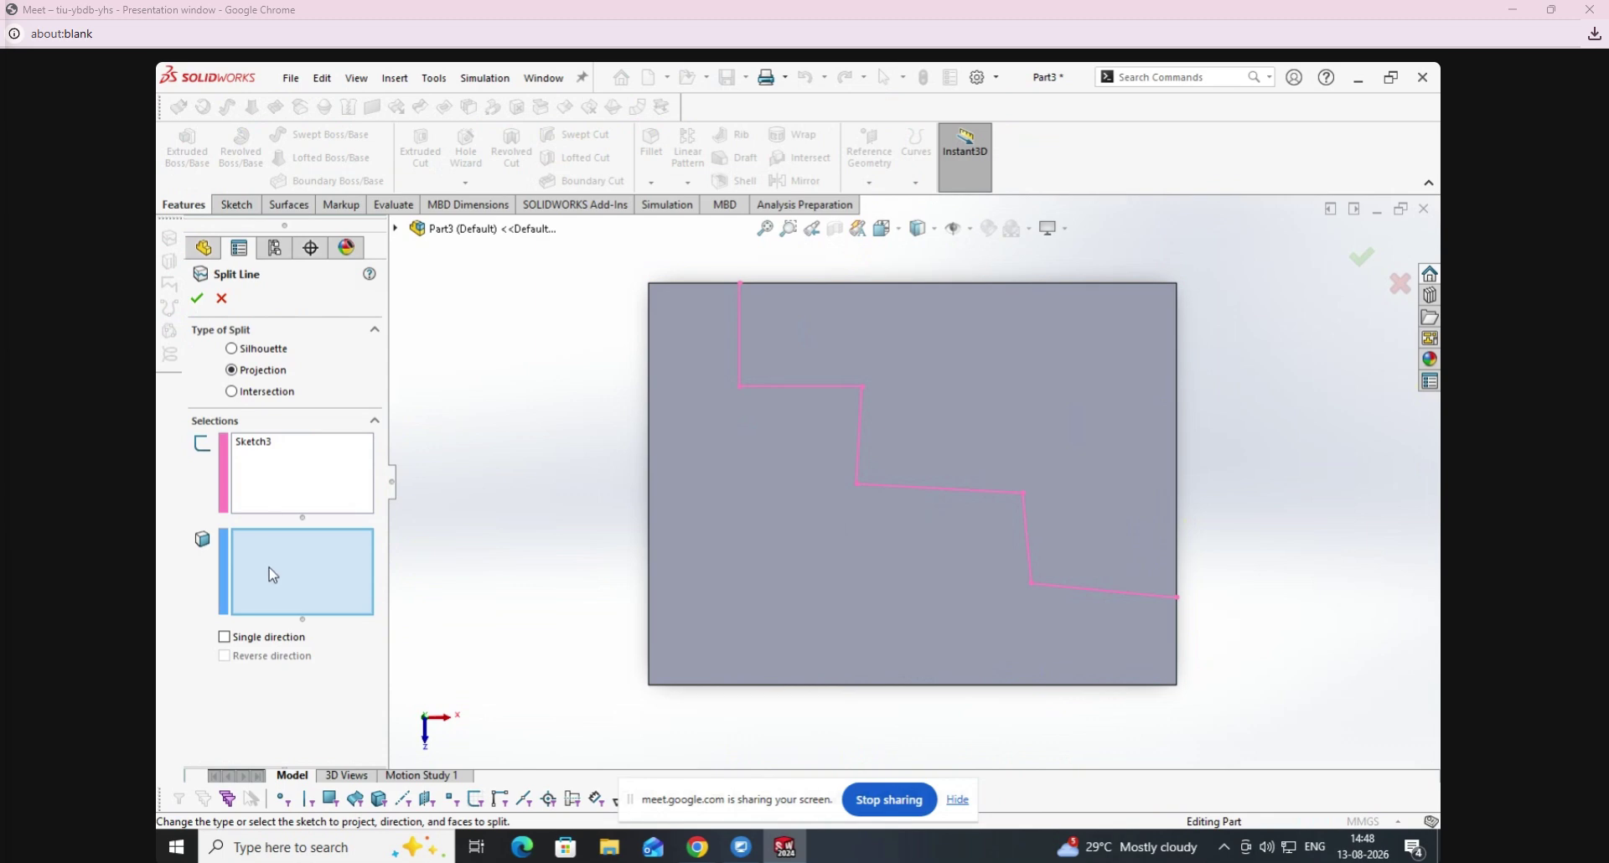
click(730, 511)
click(197, 298)
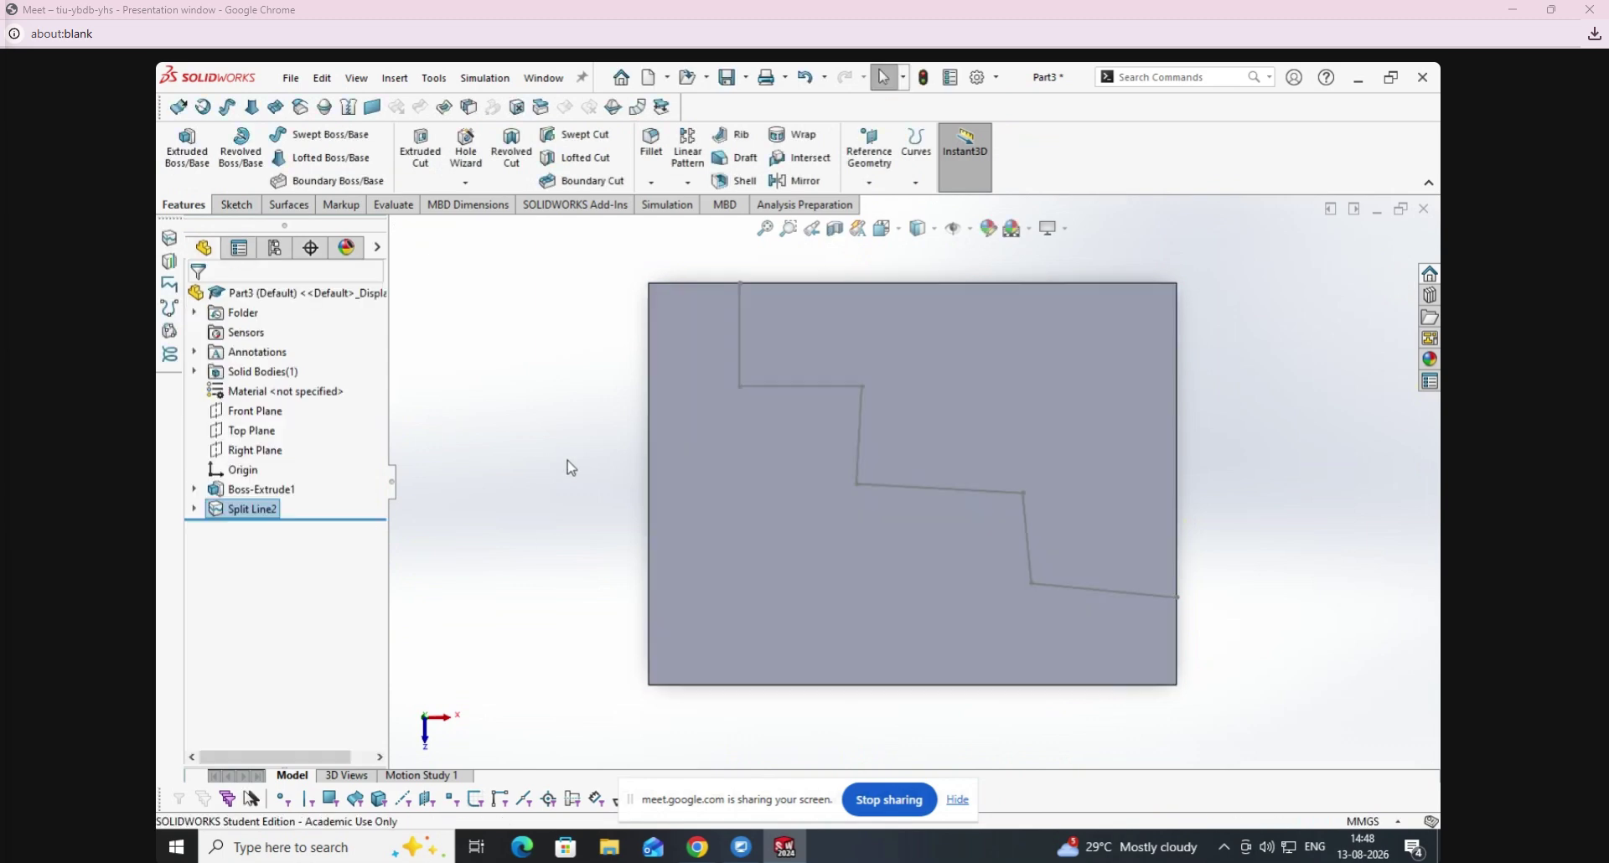
click(566, 461)
middle_drag(566, 461, 552, 569)
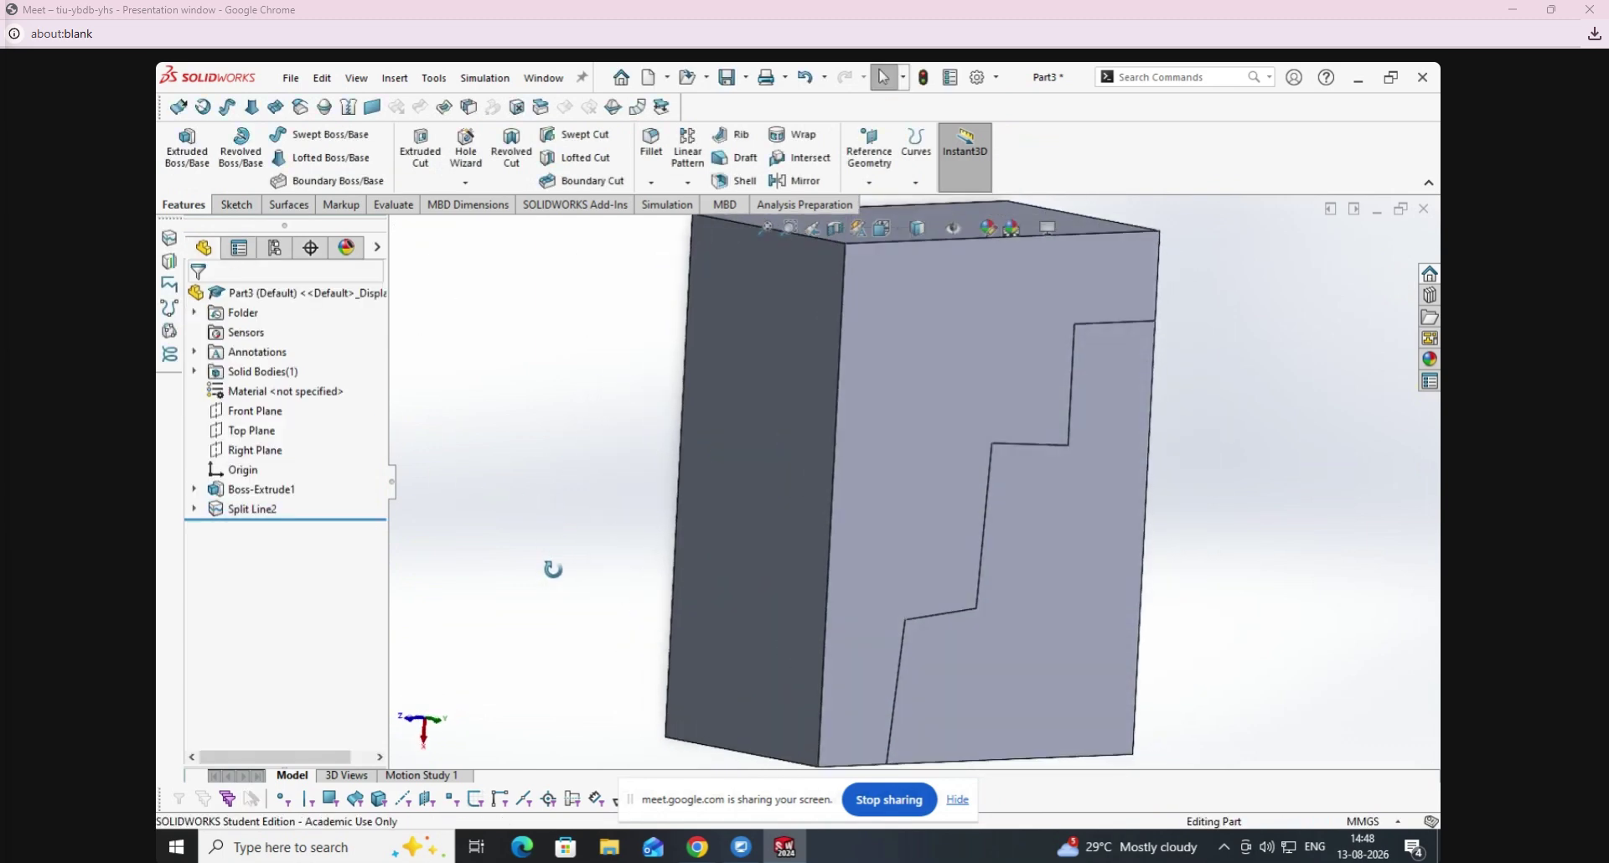
Start a Parting line Draft and pick all six segments of the stepped split edge as parting lines.
click(735, 157)
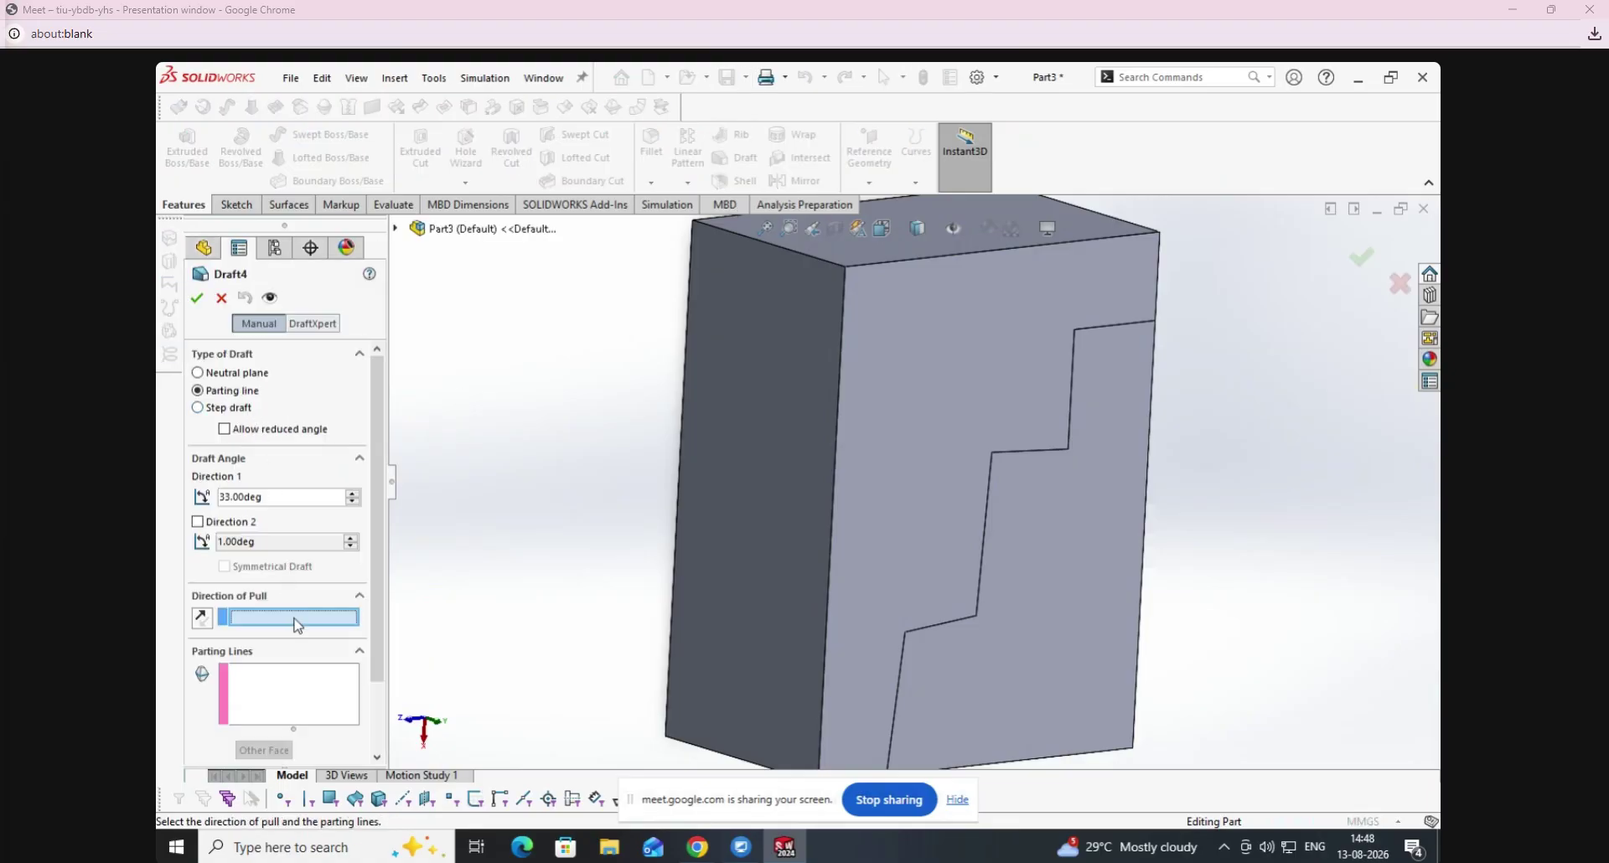
click(304, 704)
click(902, 685)
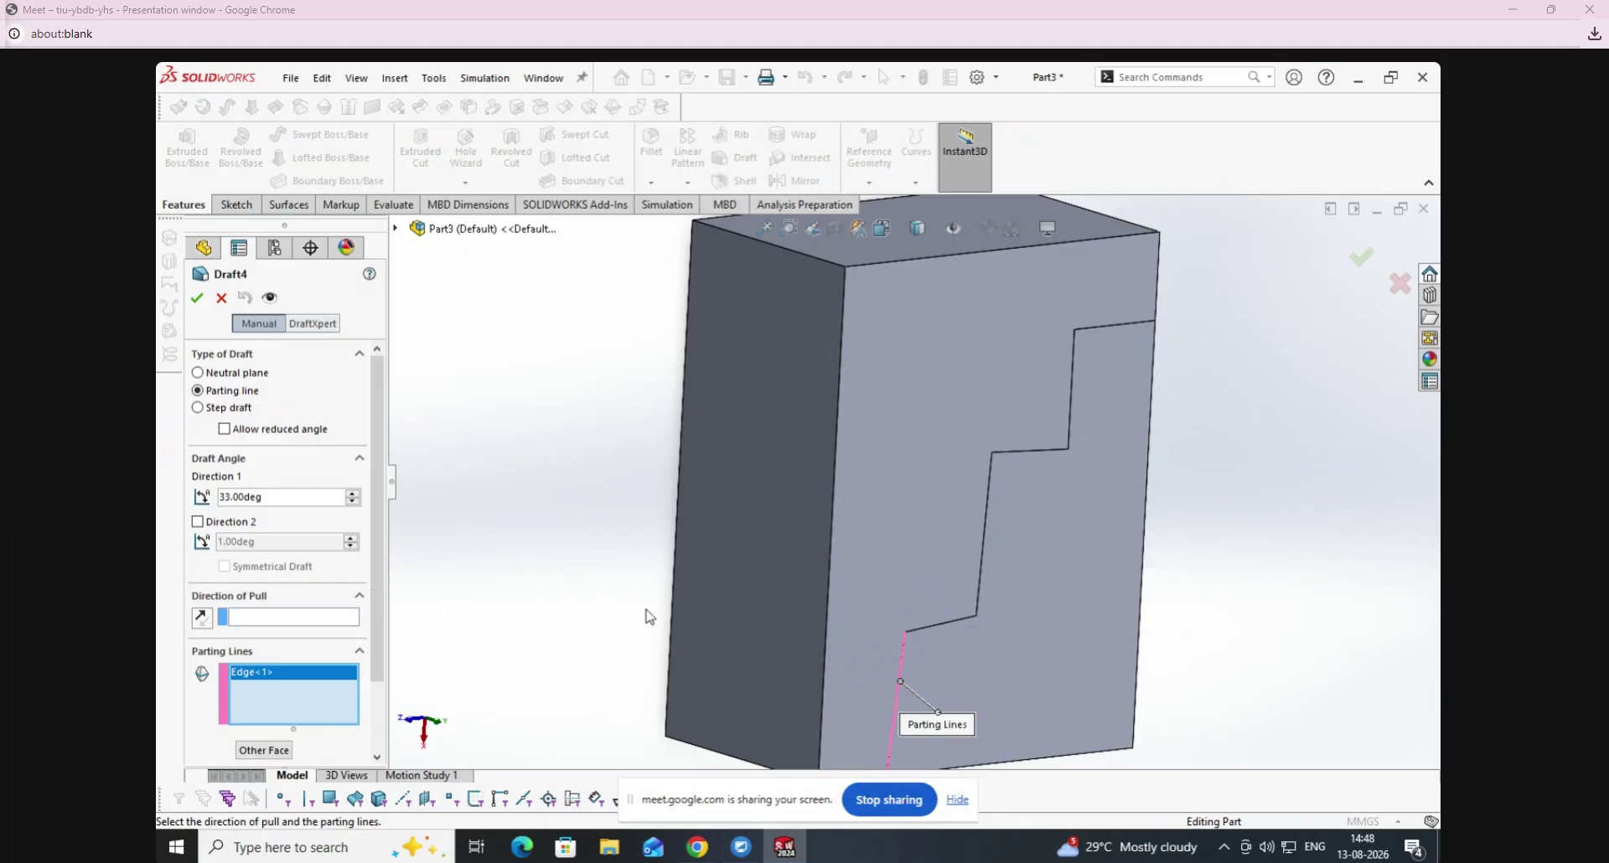
click(927, 628)
click(978, 571)
click(1024, 450)
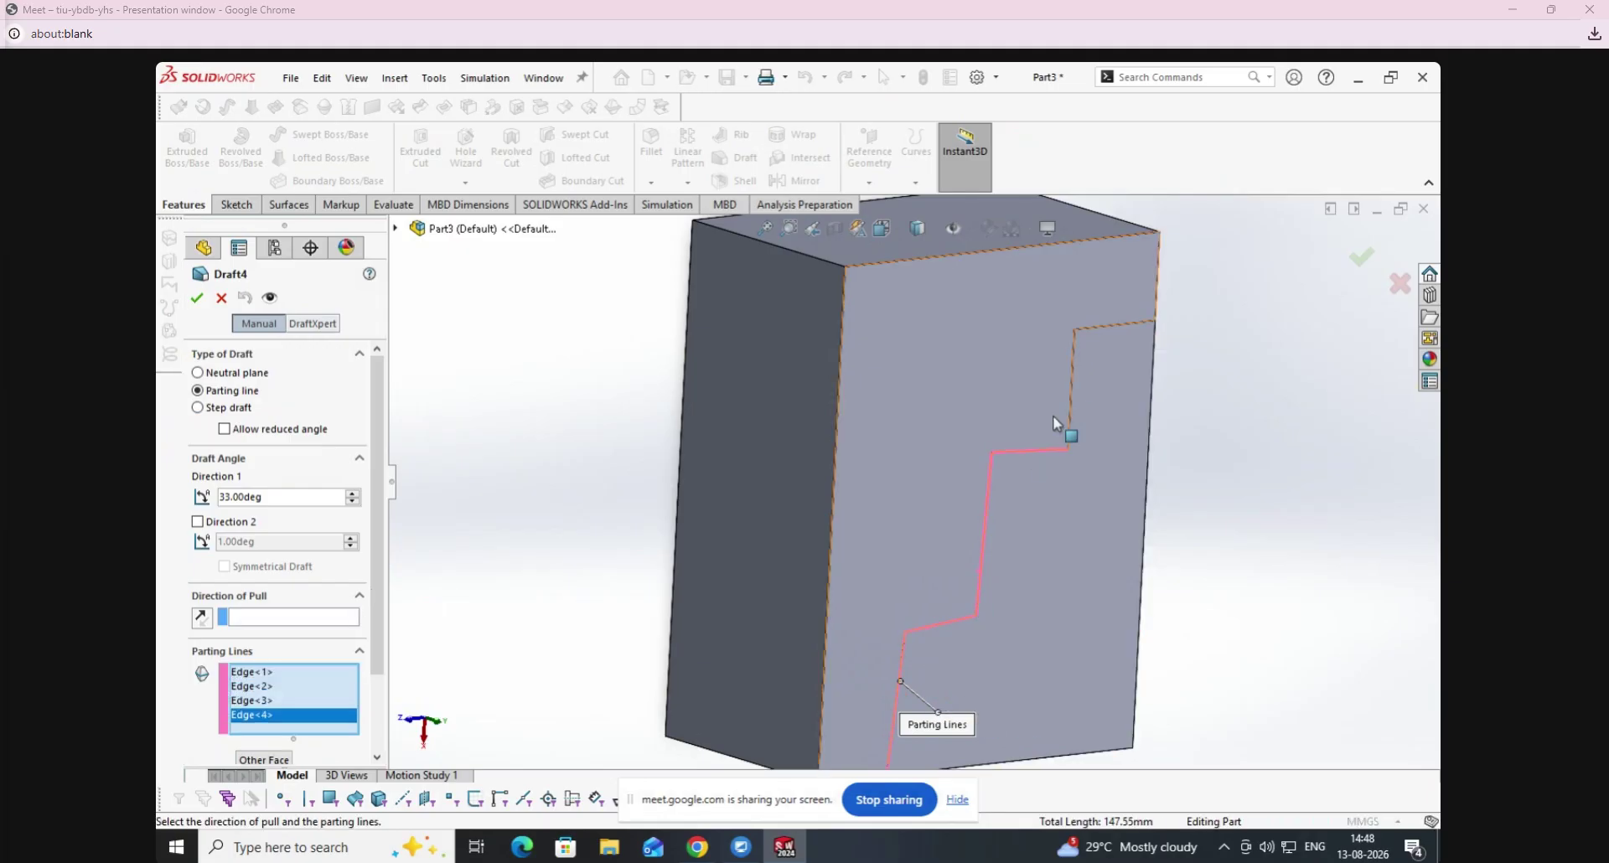
click(1072, 389)
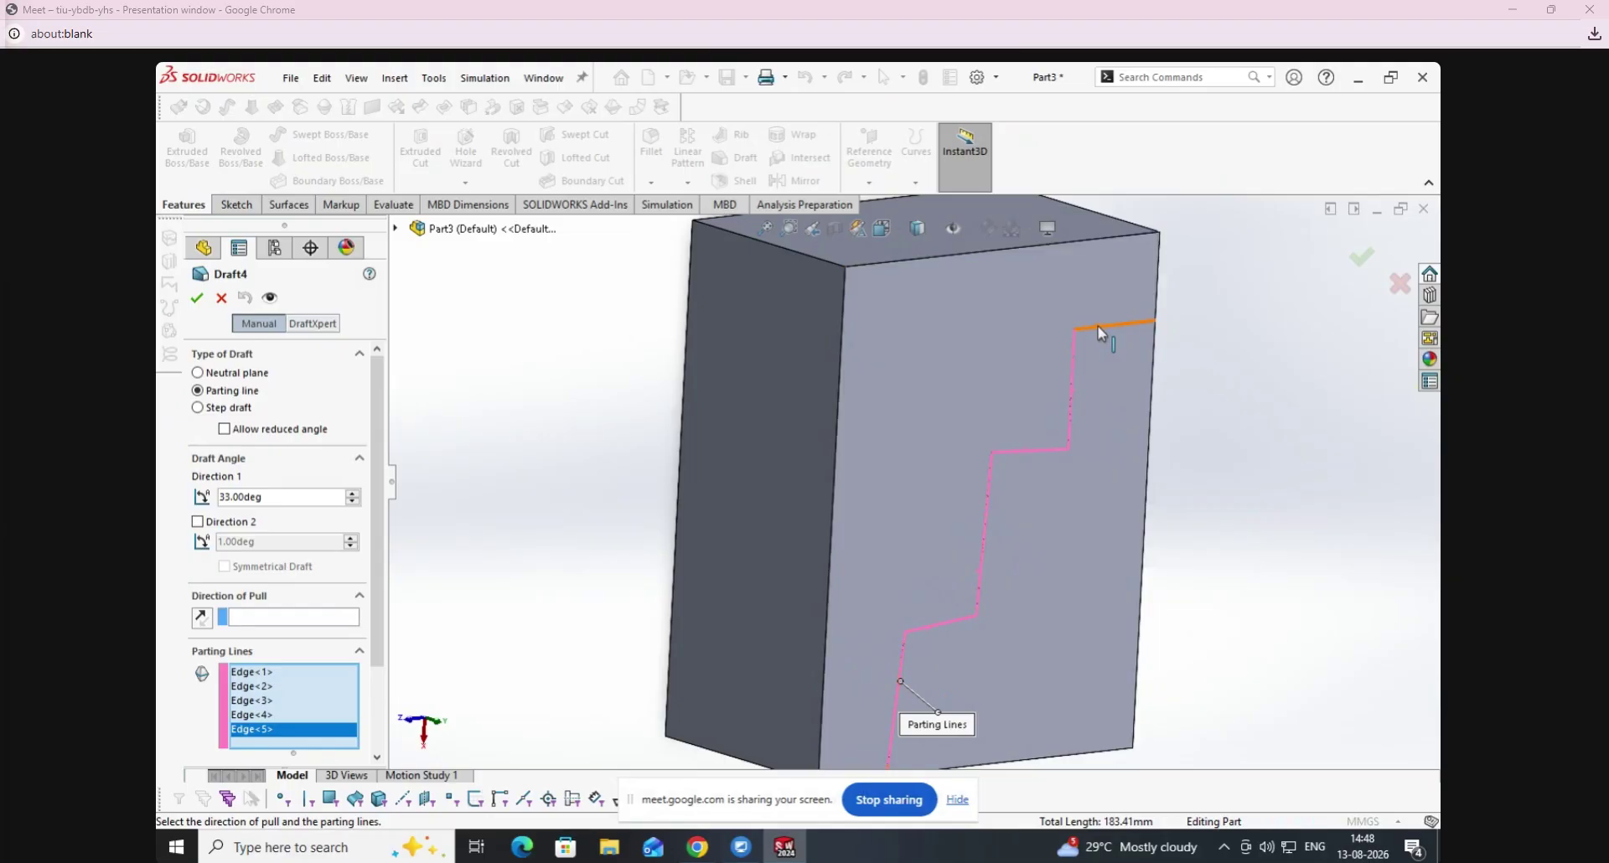
click(1101, 333)
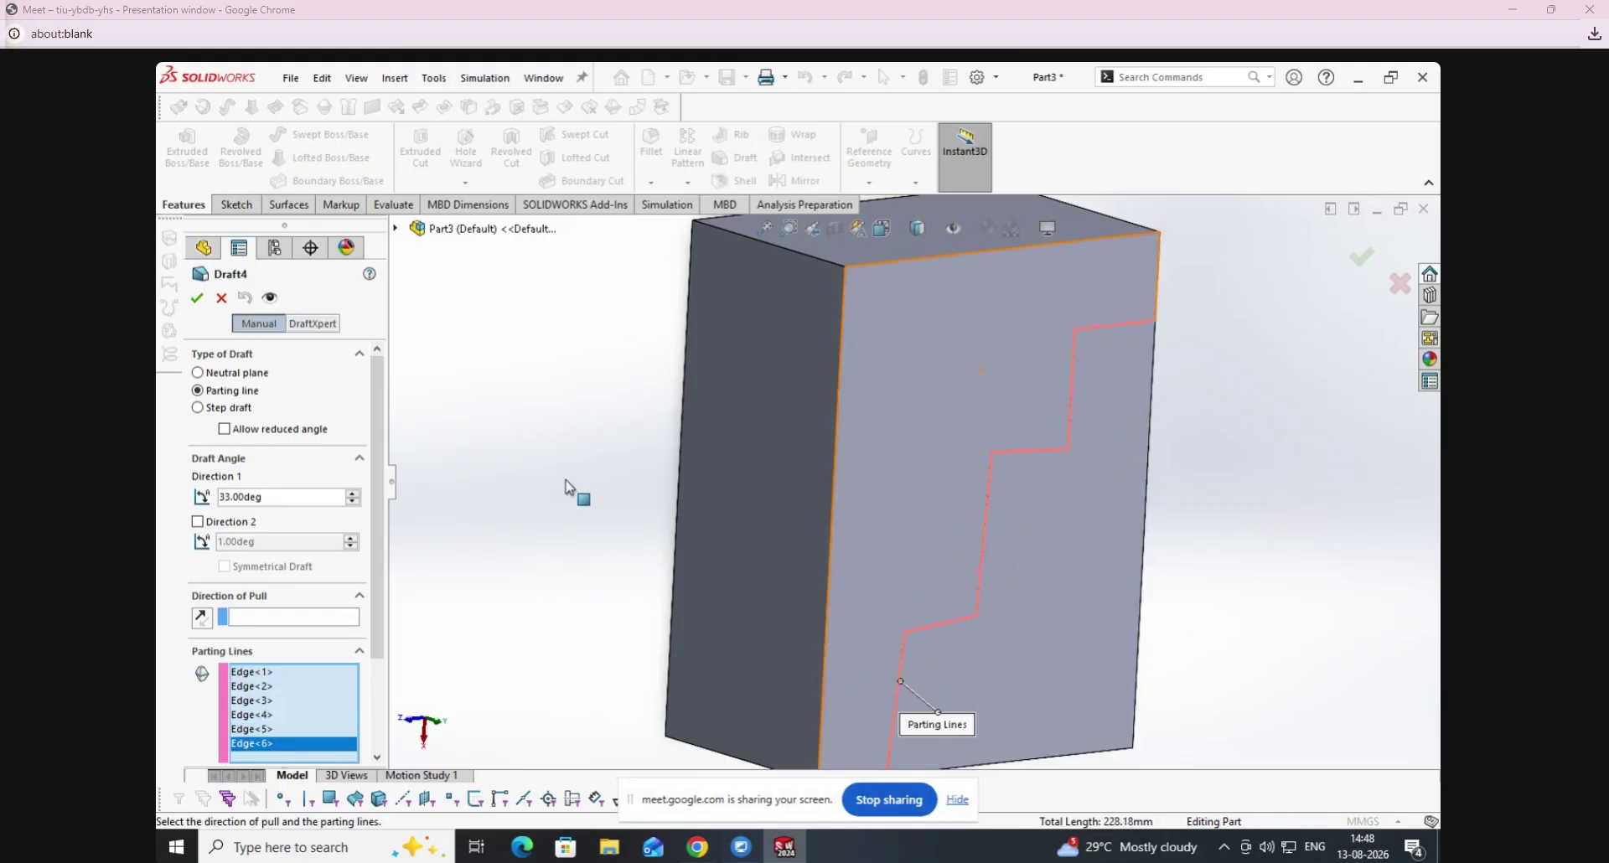
Use the block's adjoining end face as the direction of pull, turn on the preview, and try to apply the 33-degree draft.
click(842, 248)
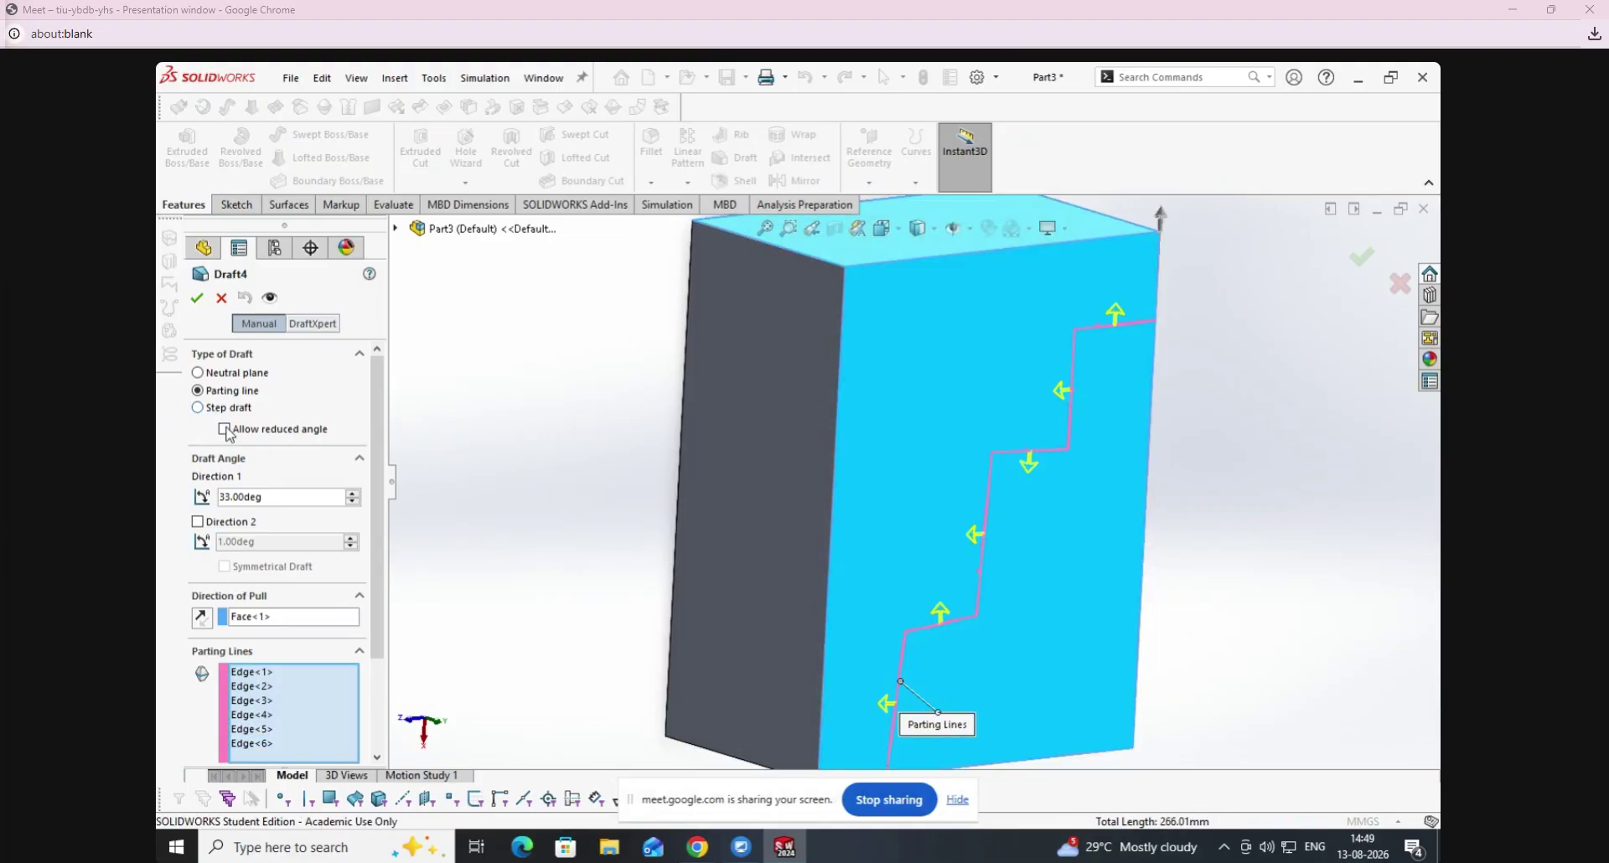
scroll(357, 665, down, 3)
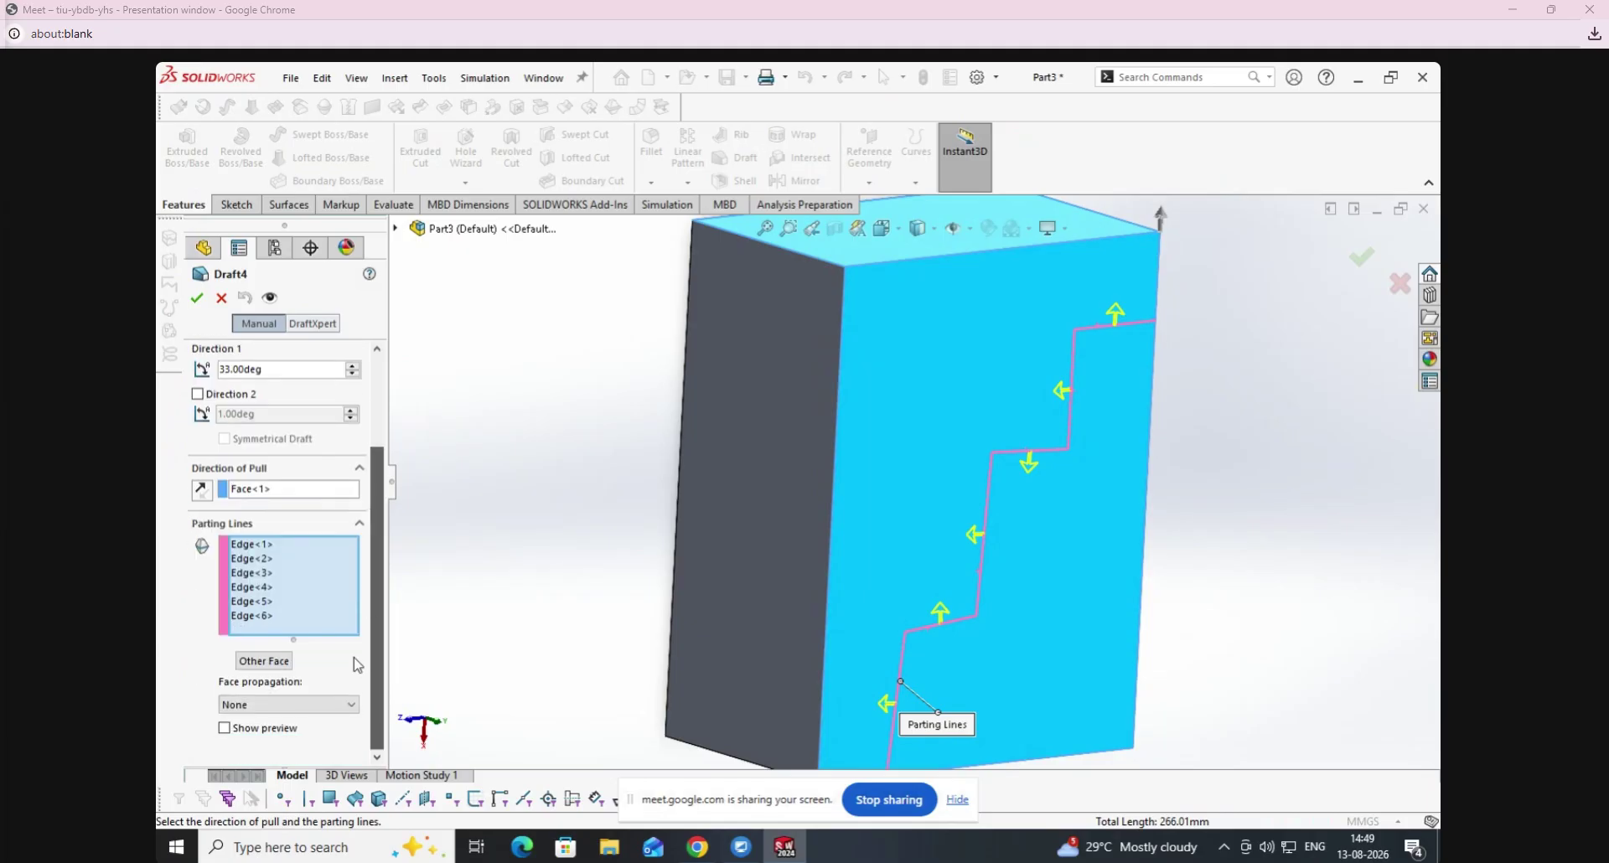
click(254, 729)
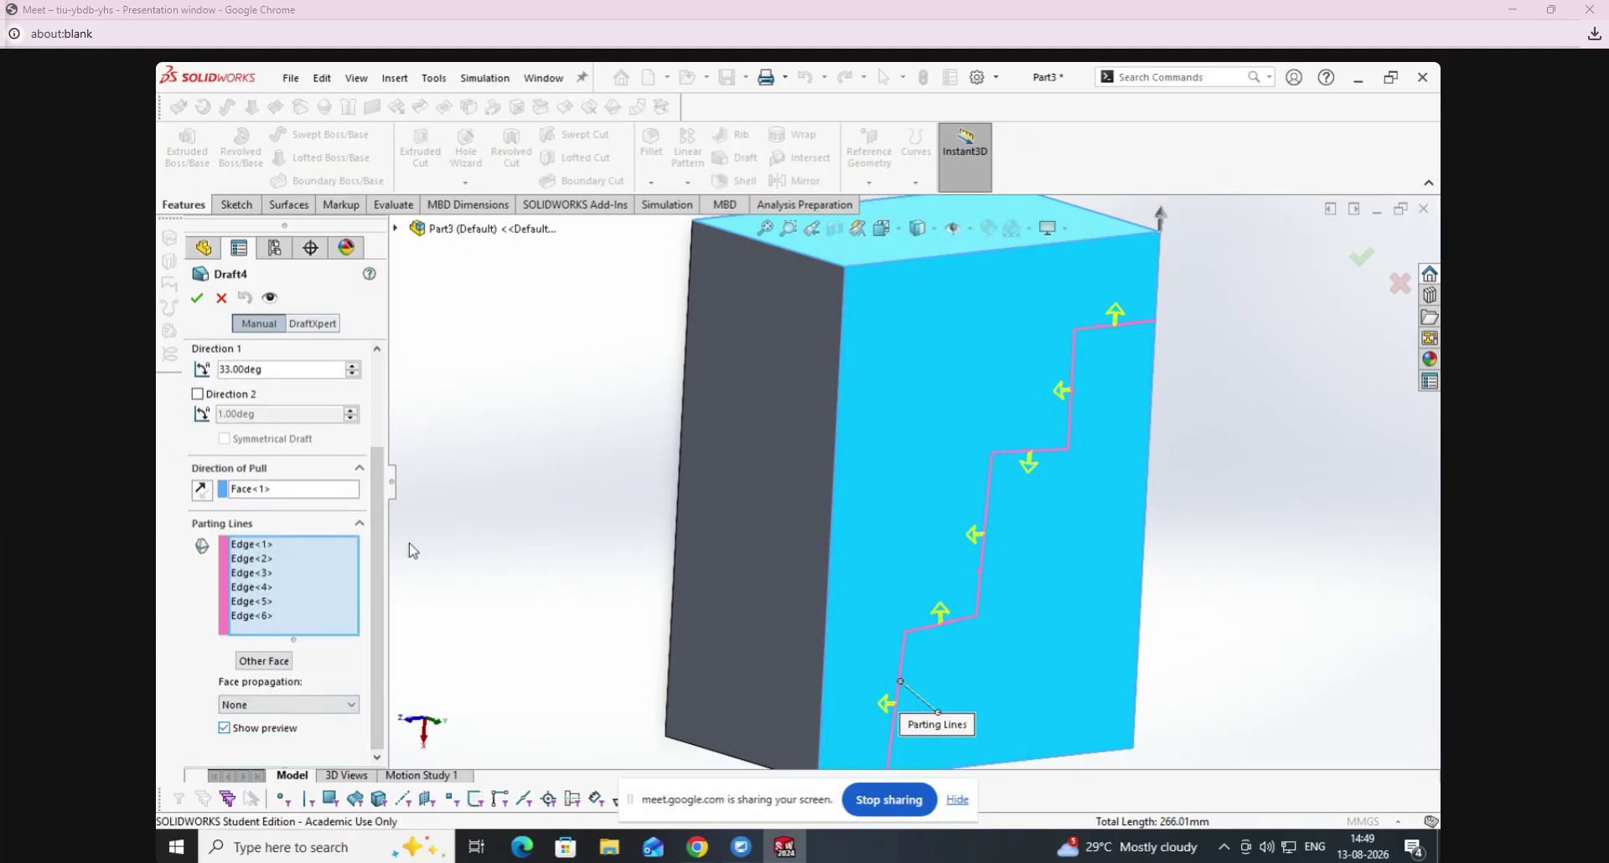
click(197, 299)
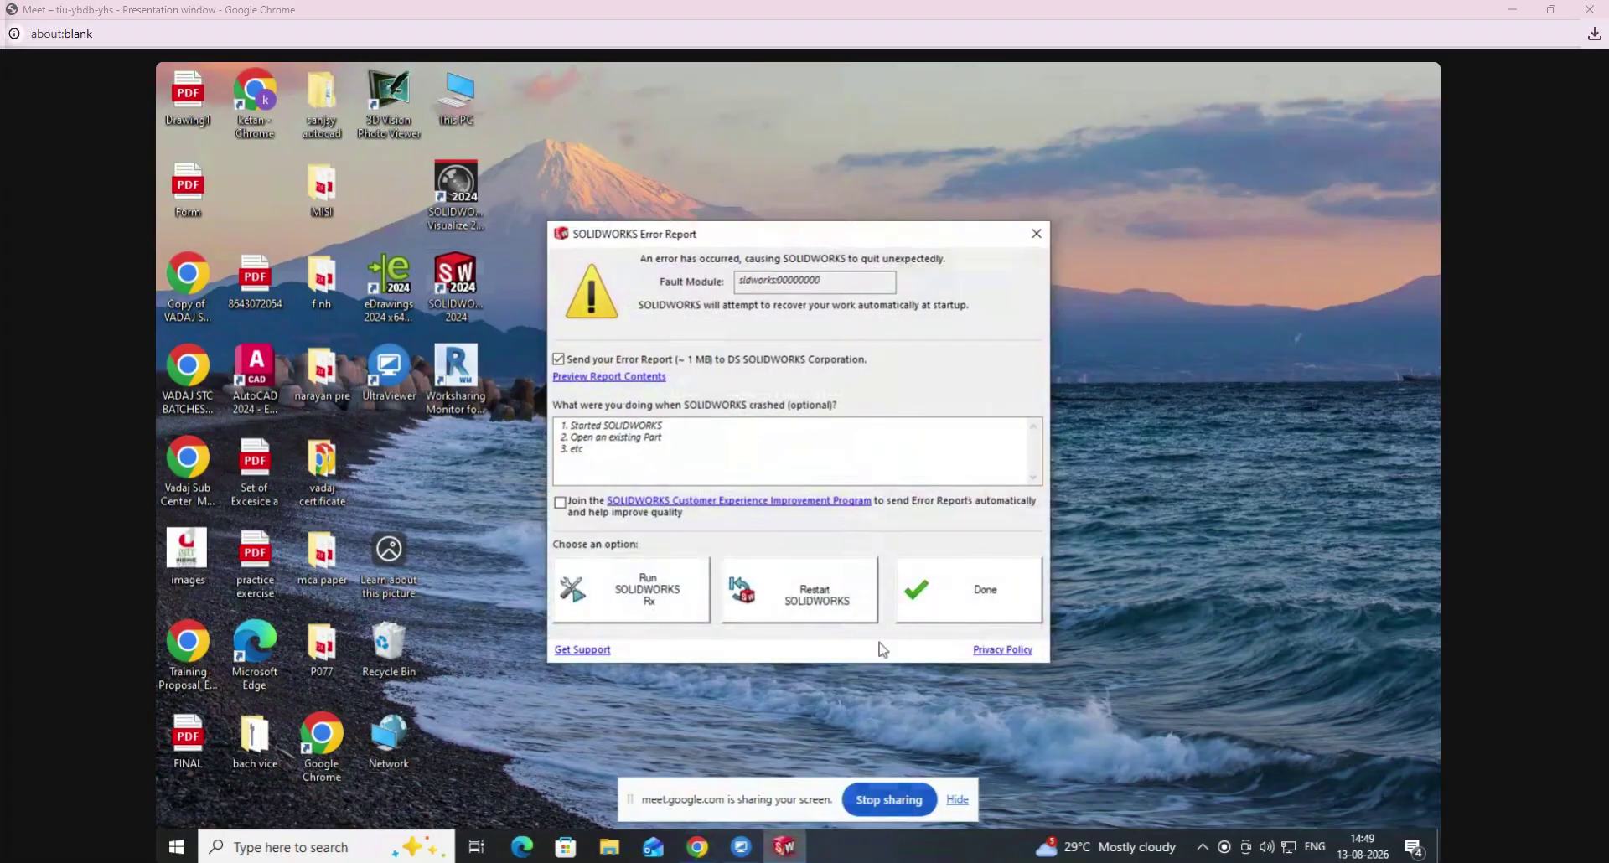
Restart SOLIDWORKS from the error report, dismiss the report, and create a new part document.
click(853, 614)
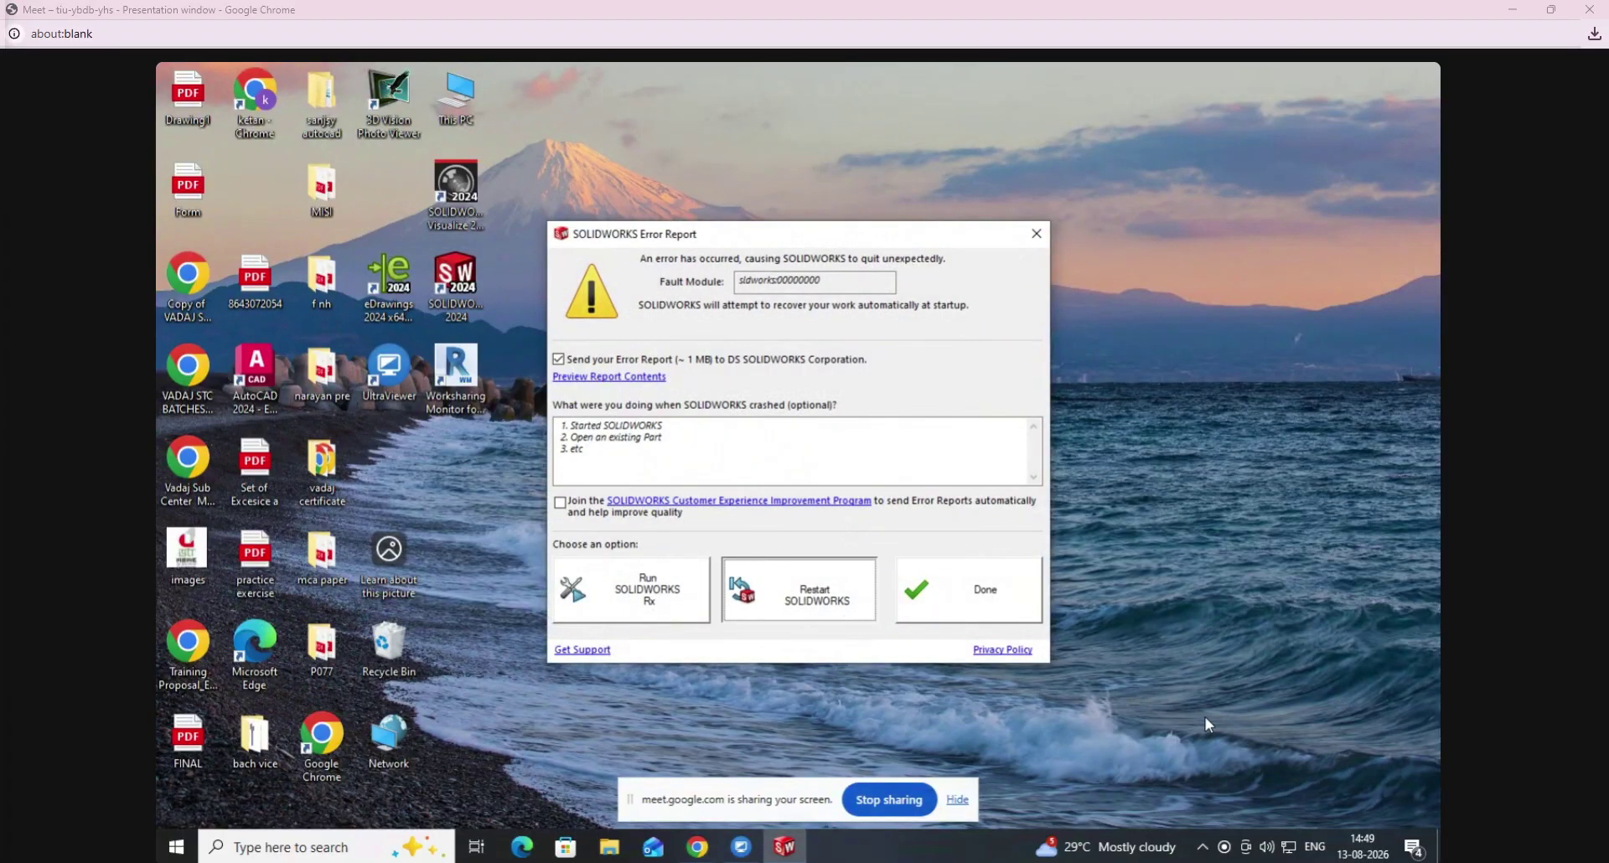
click(972, 622)
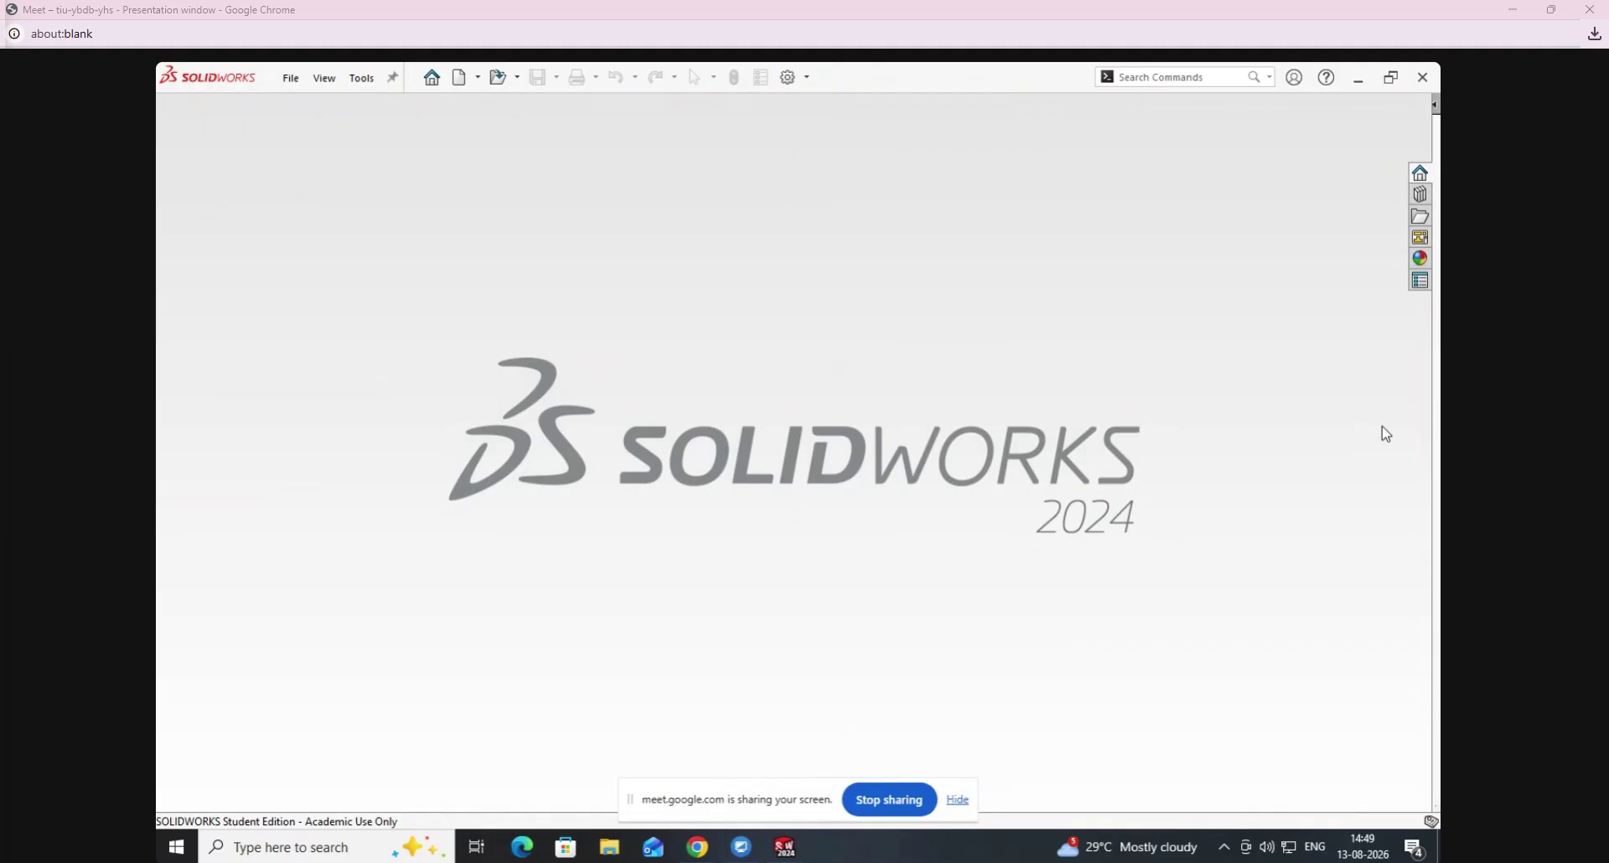
click(460, 77)
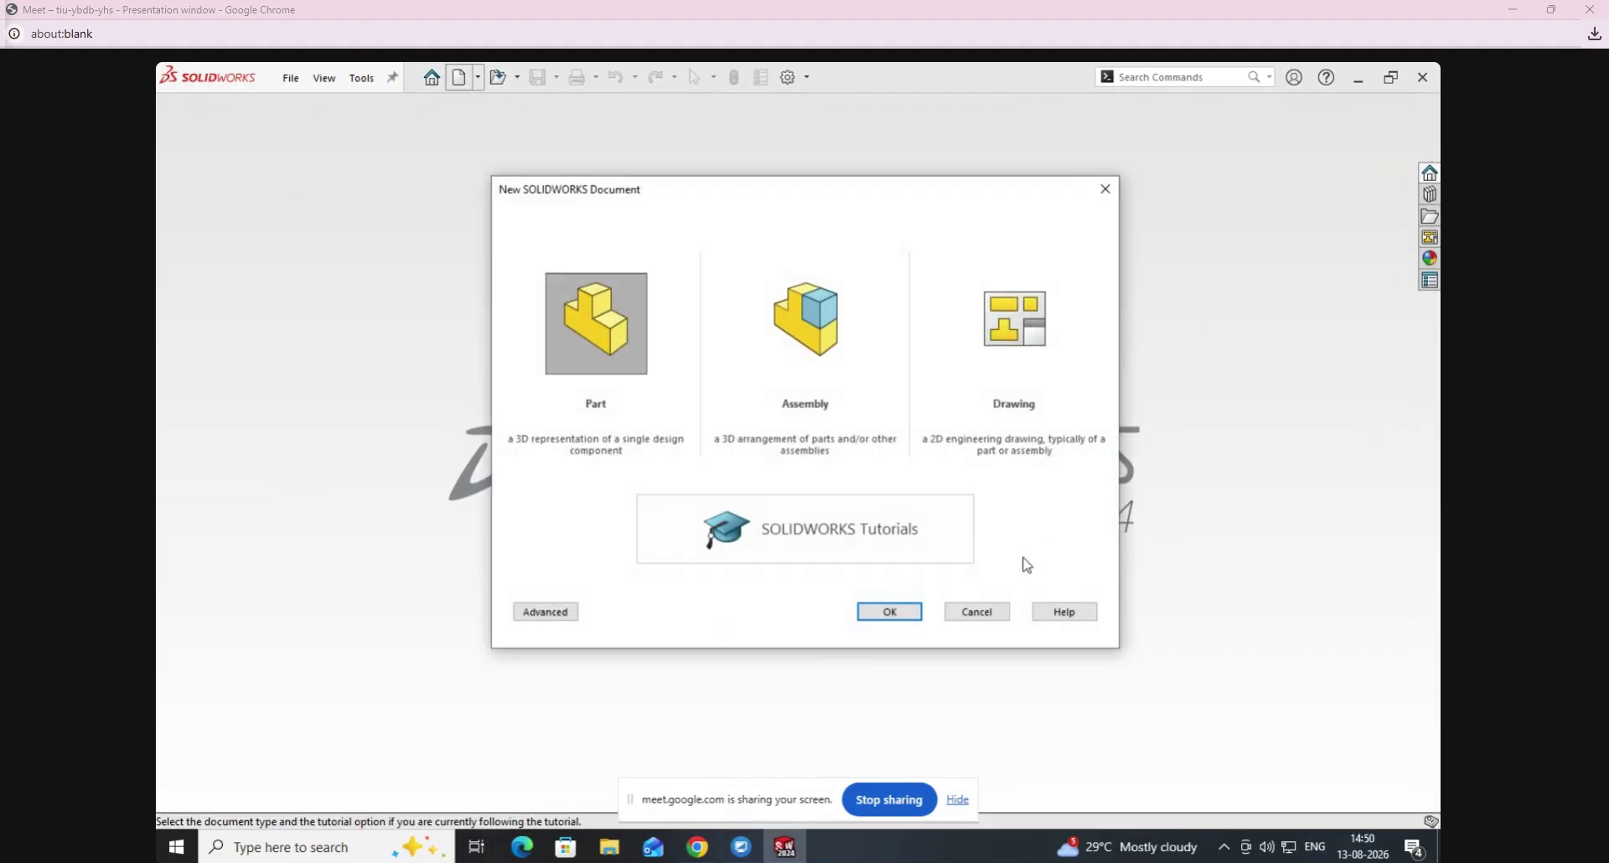
click(904, 618)
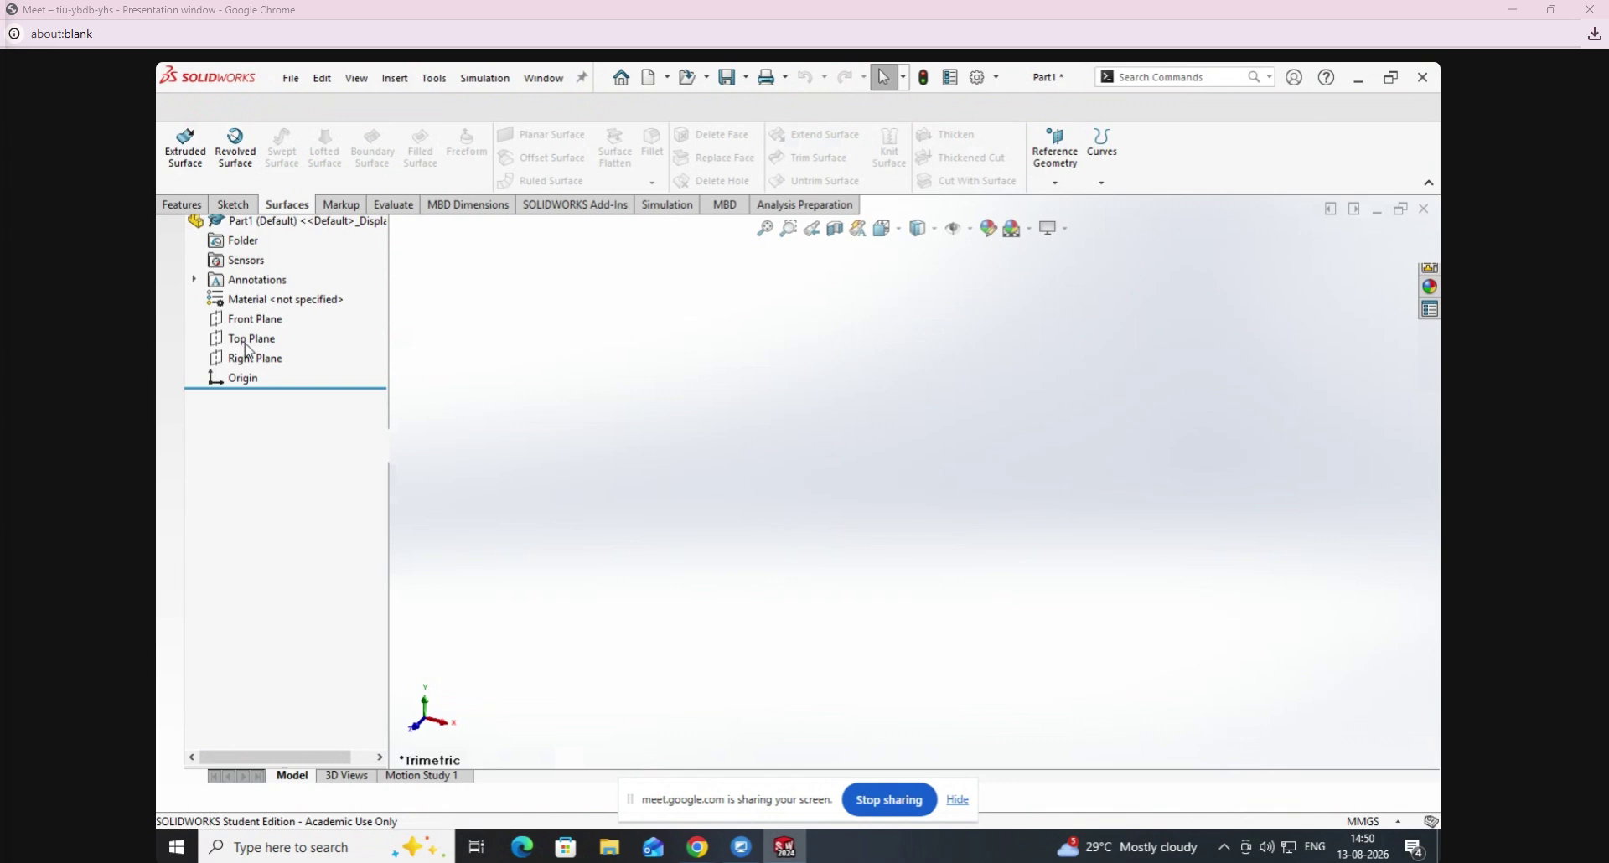
Sketch a center rectangle about 217 mm wide on the Top Plane, centred on the origin.
right_click(243, 410)
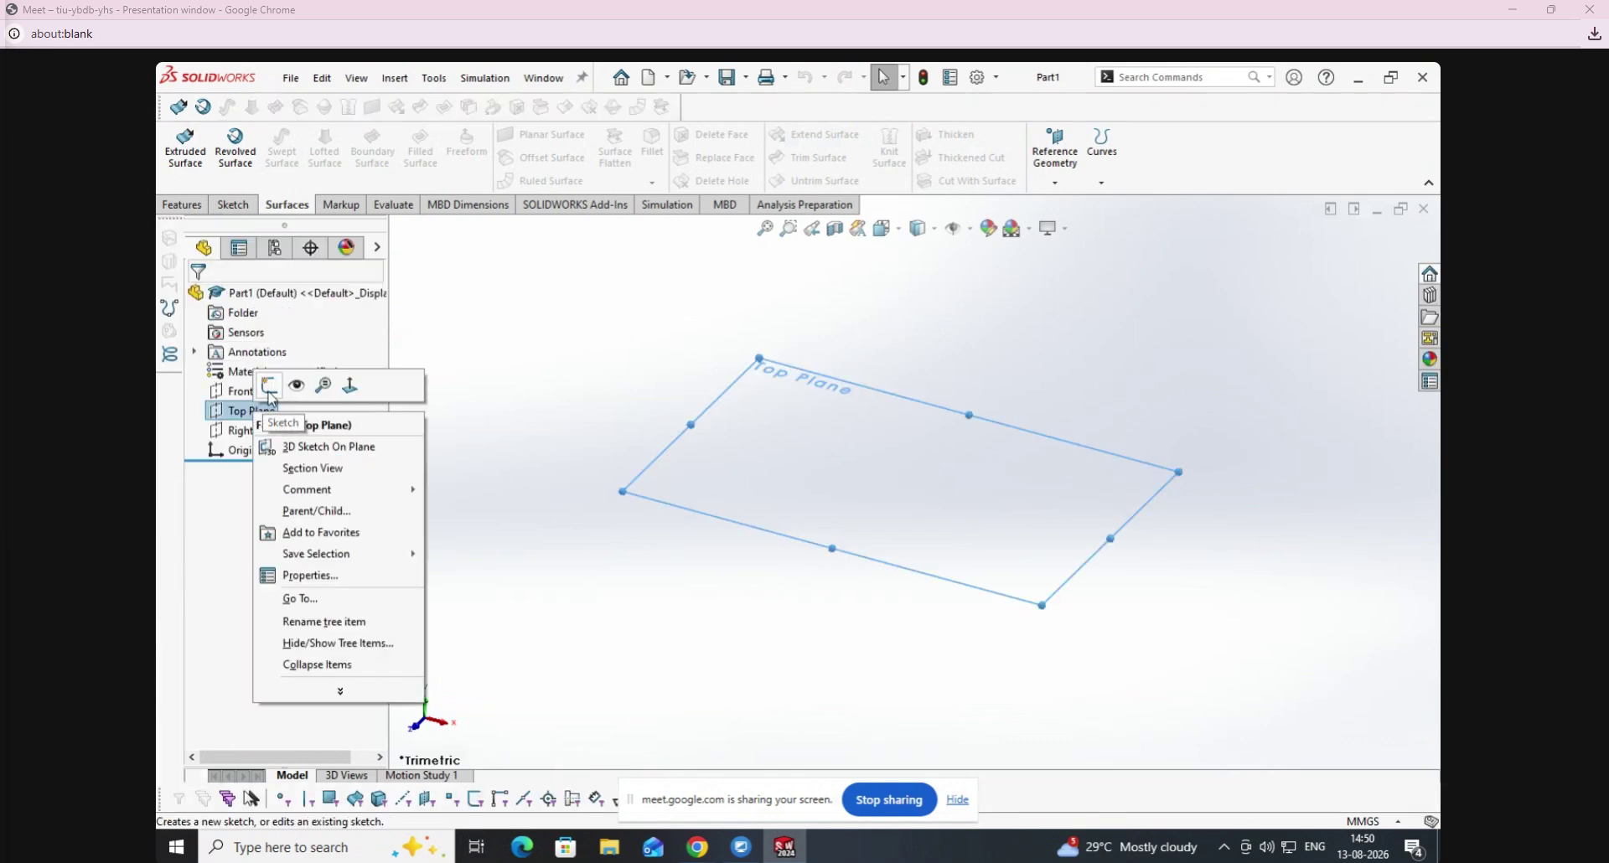
click(288, 385)
click(290, 158)
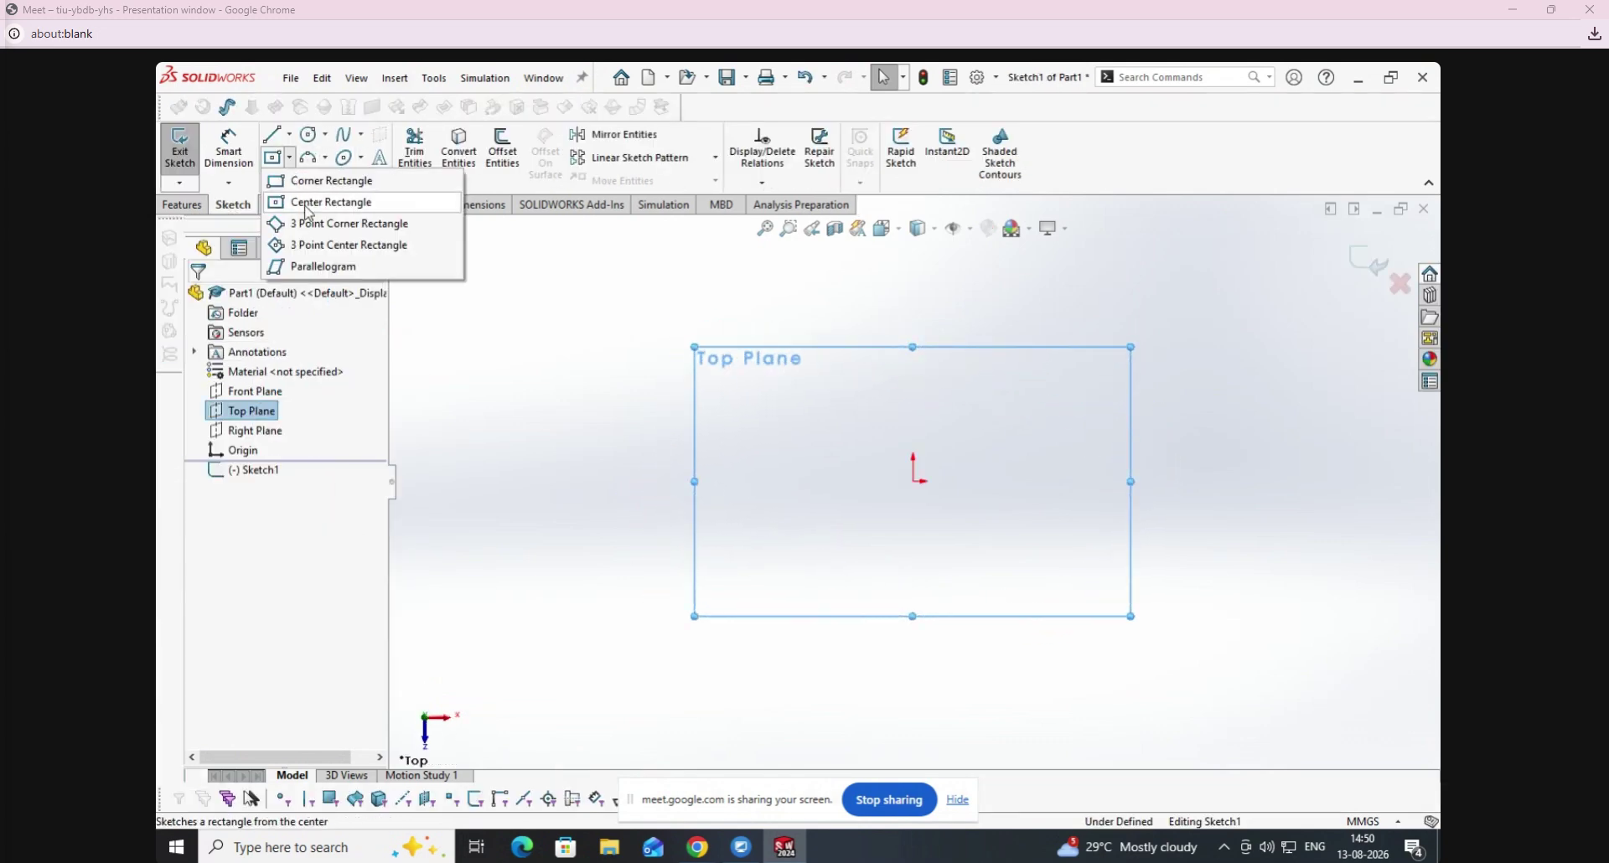
click(284, 201)
click(913, 481)
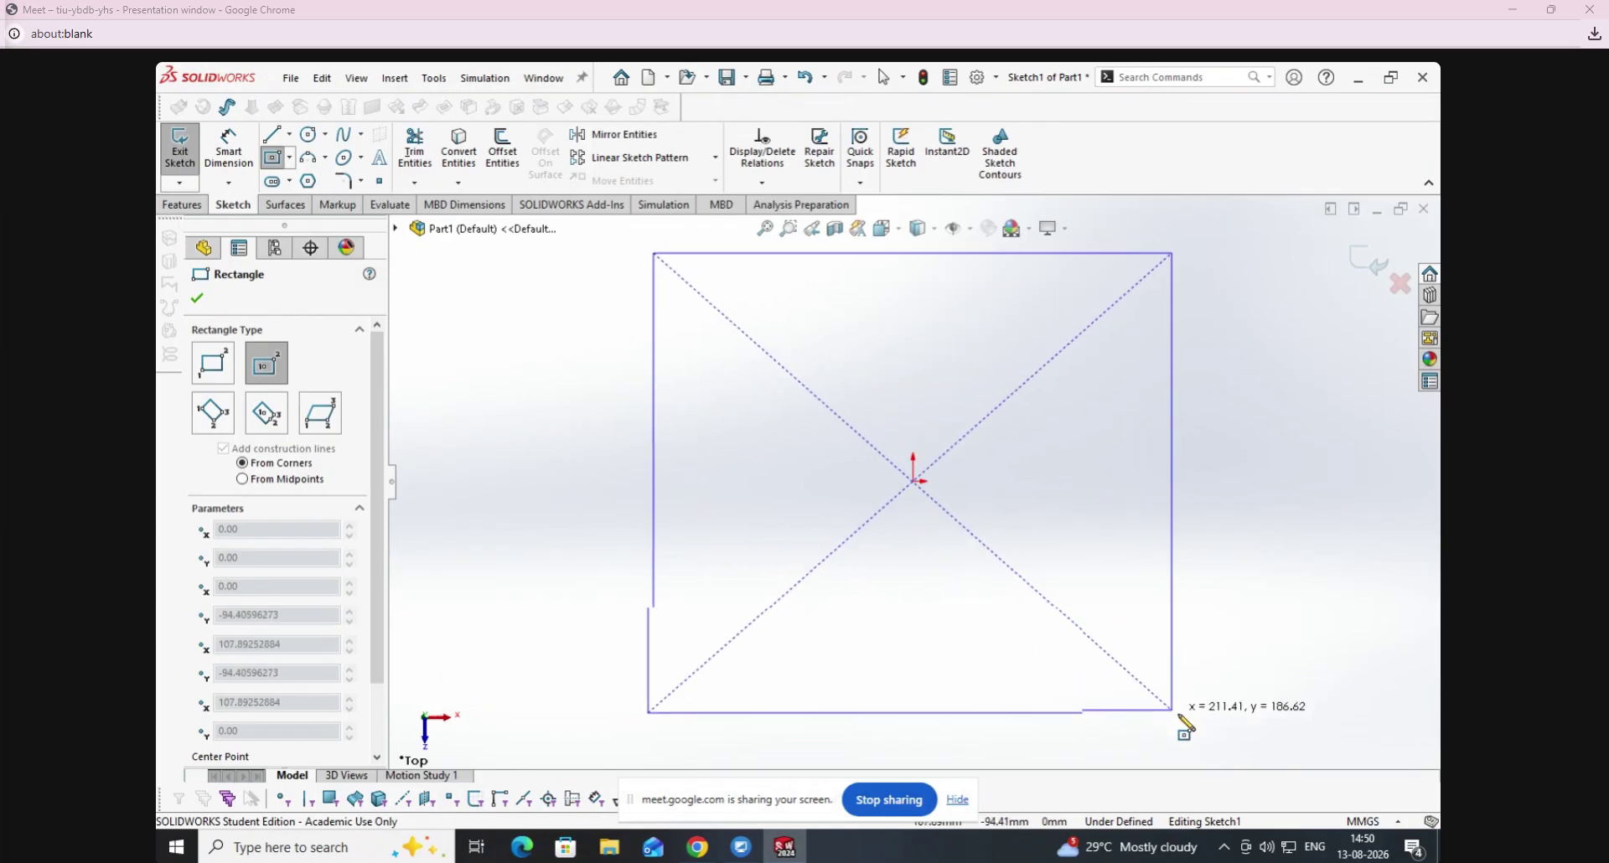
click(1180, 714)
Dimension the rectangle's upper horizontal edge, accepting the drawn width of about 216.51 mm, and close the sketch.
click(228, 151)
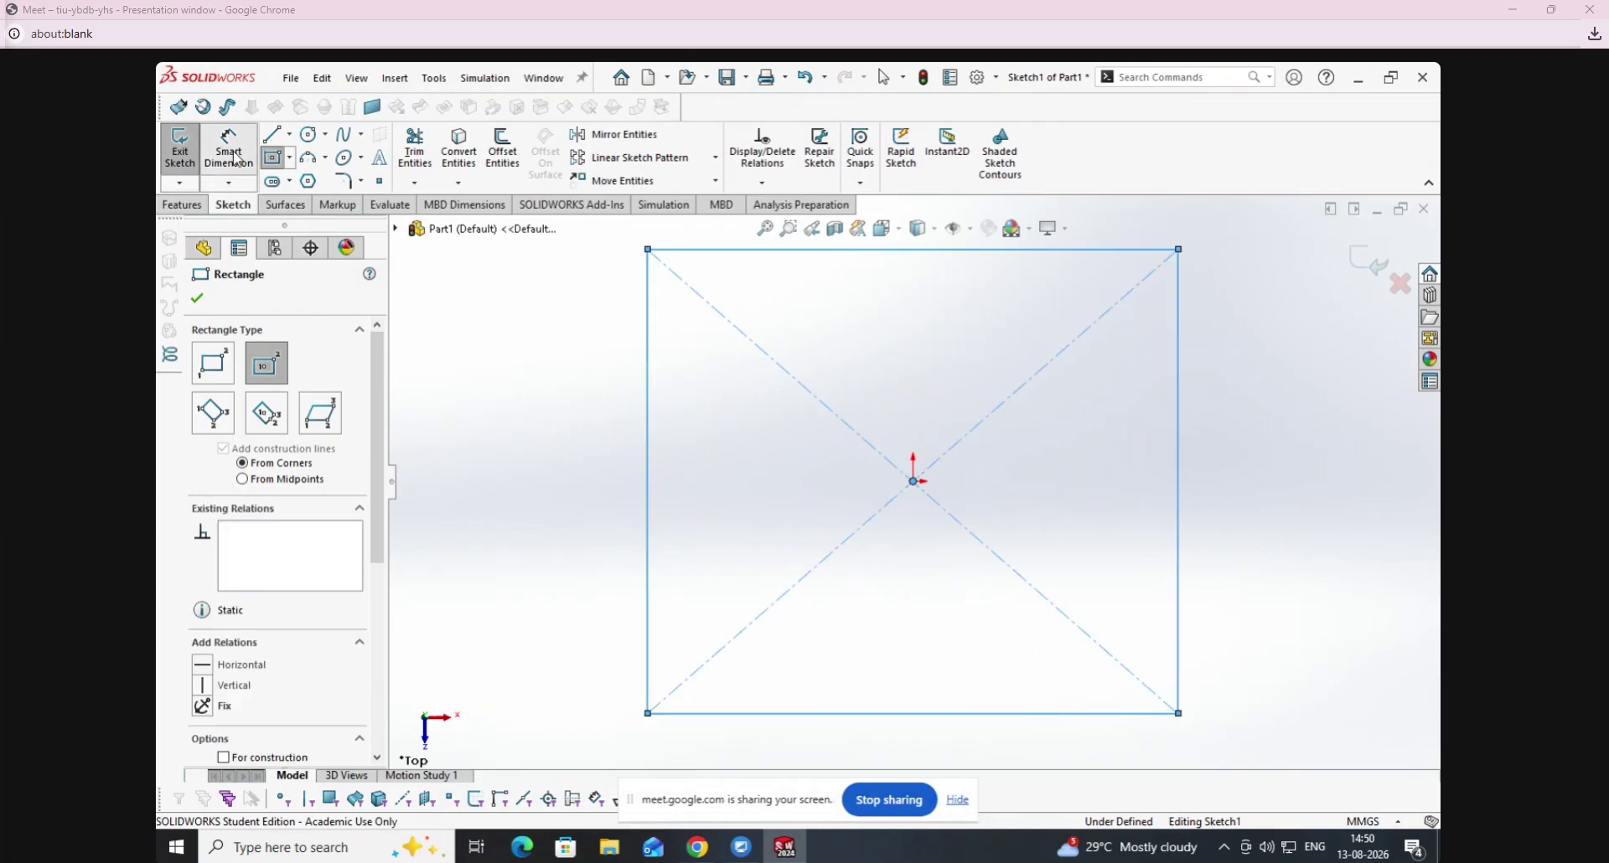
click(853, 251)
click(855, 281)
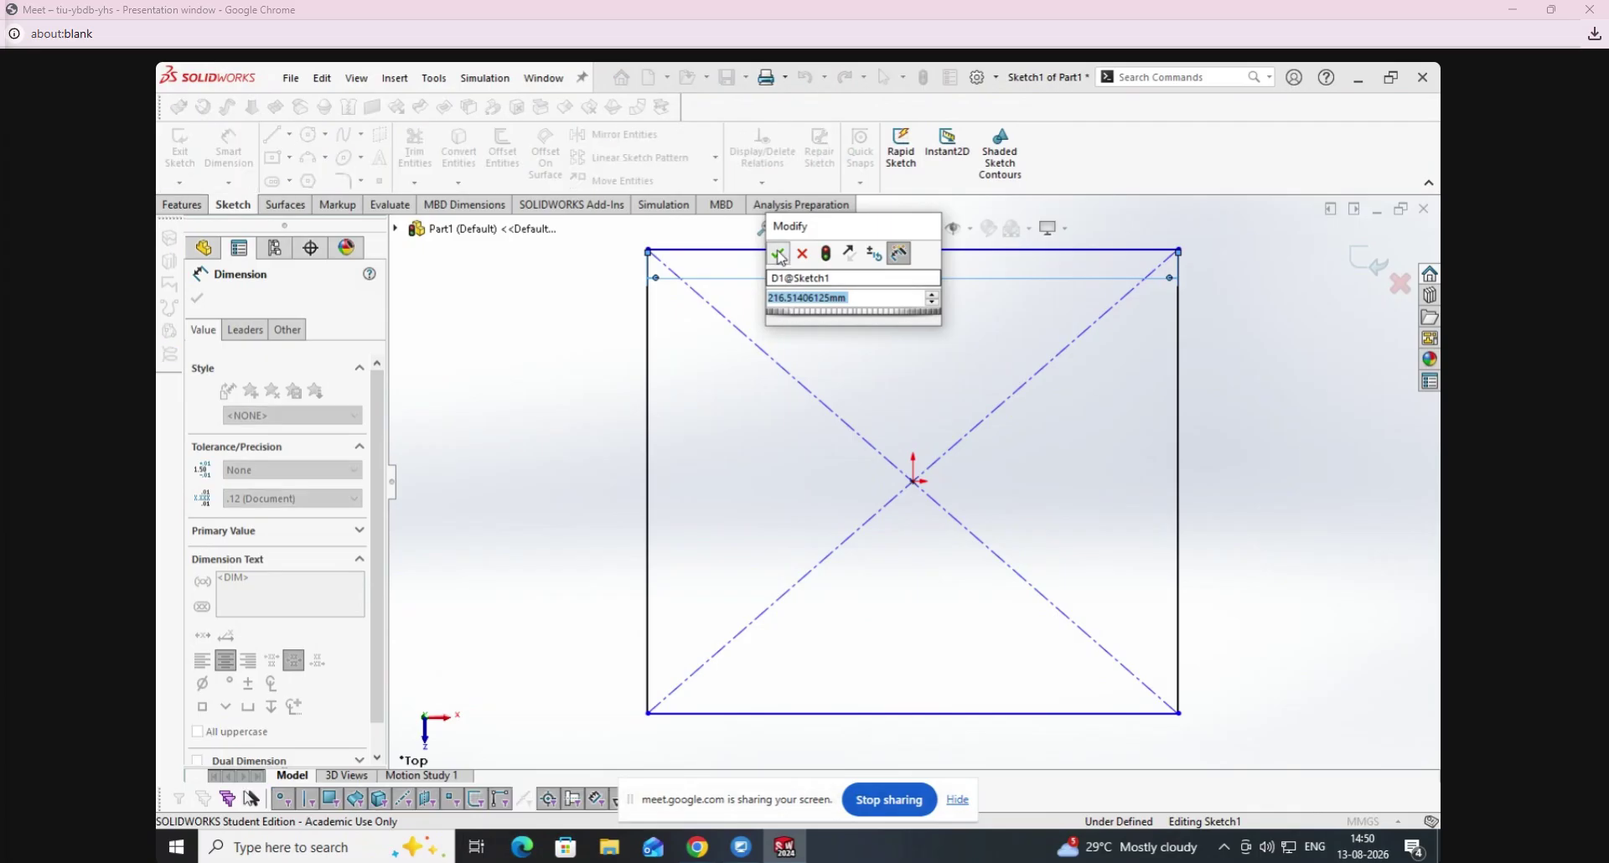
click(779, 252)
click(180, 151)
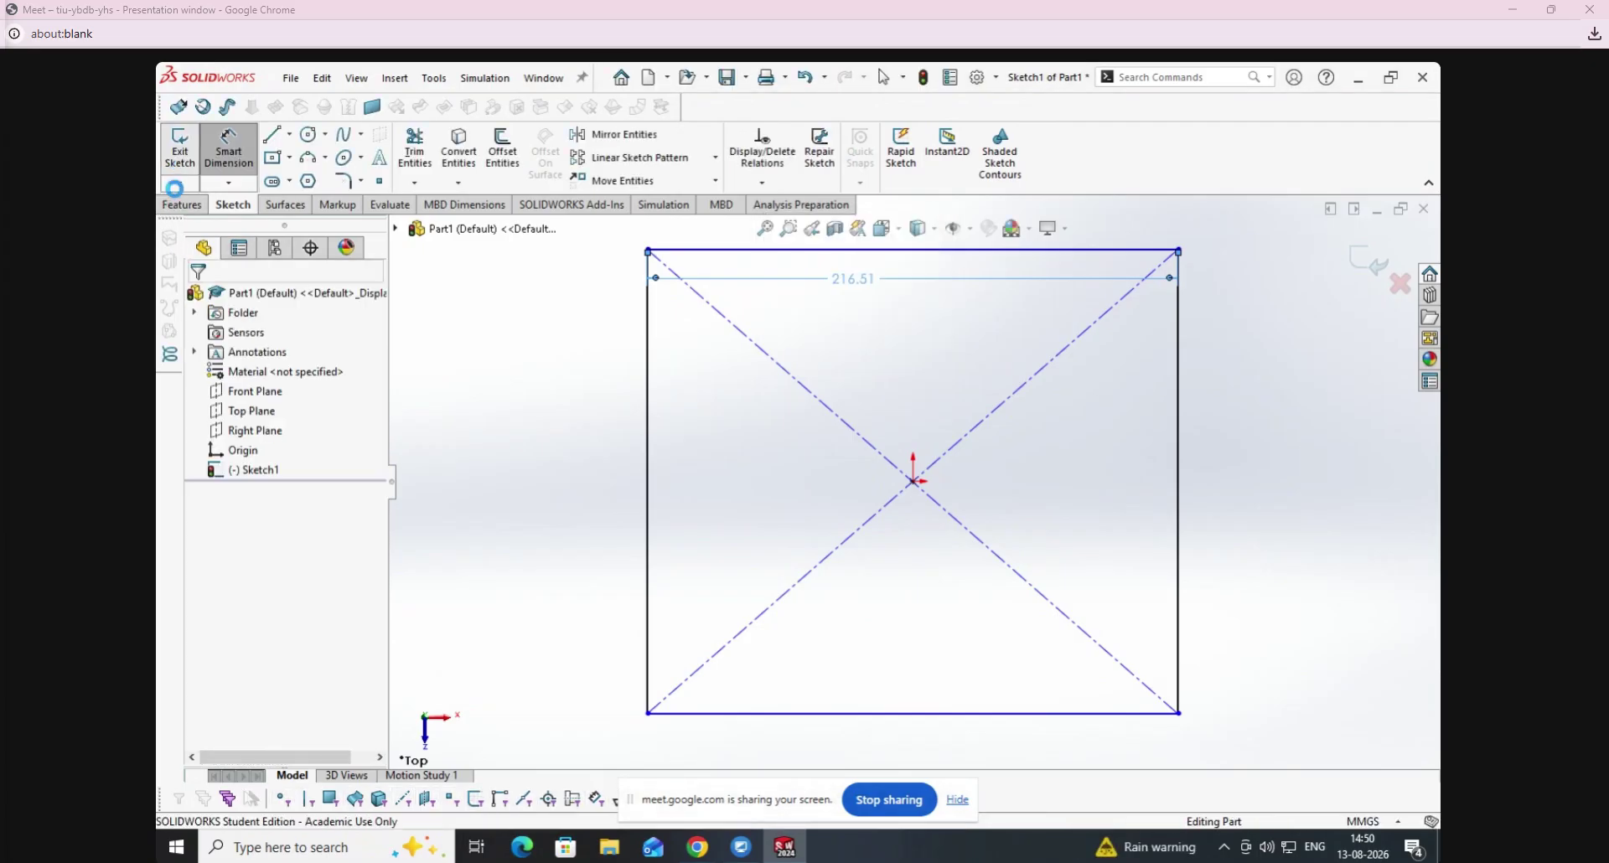
Extrude the rectangle sketch upward into a tall solid block with Boss-Extrude instead of a surface extrude.
click(175, 160)
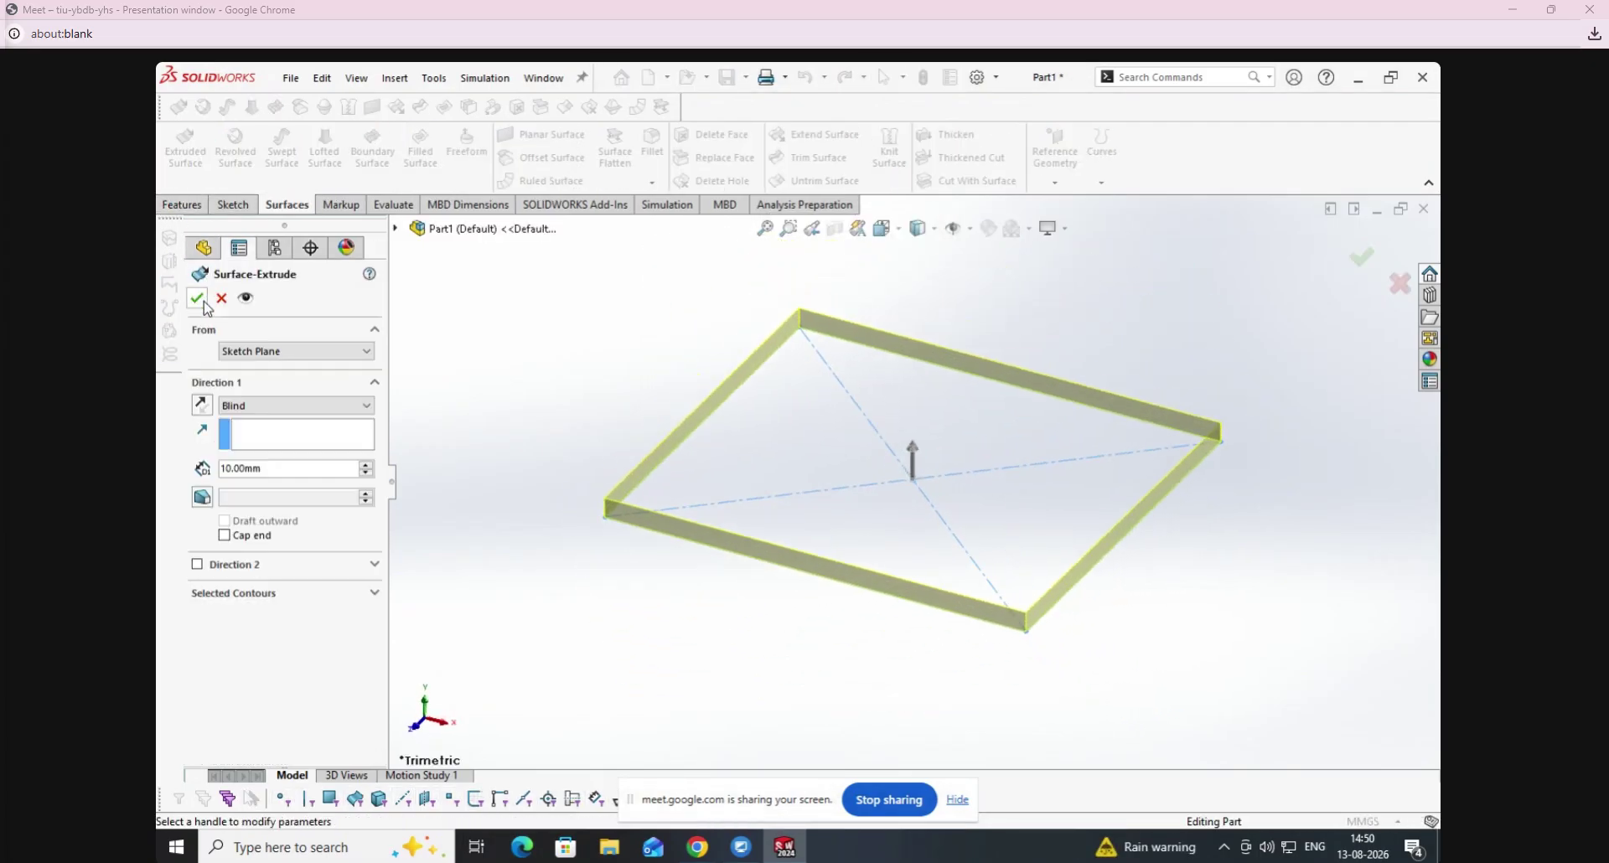
click(221, 299)
click(183, 205)
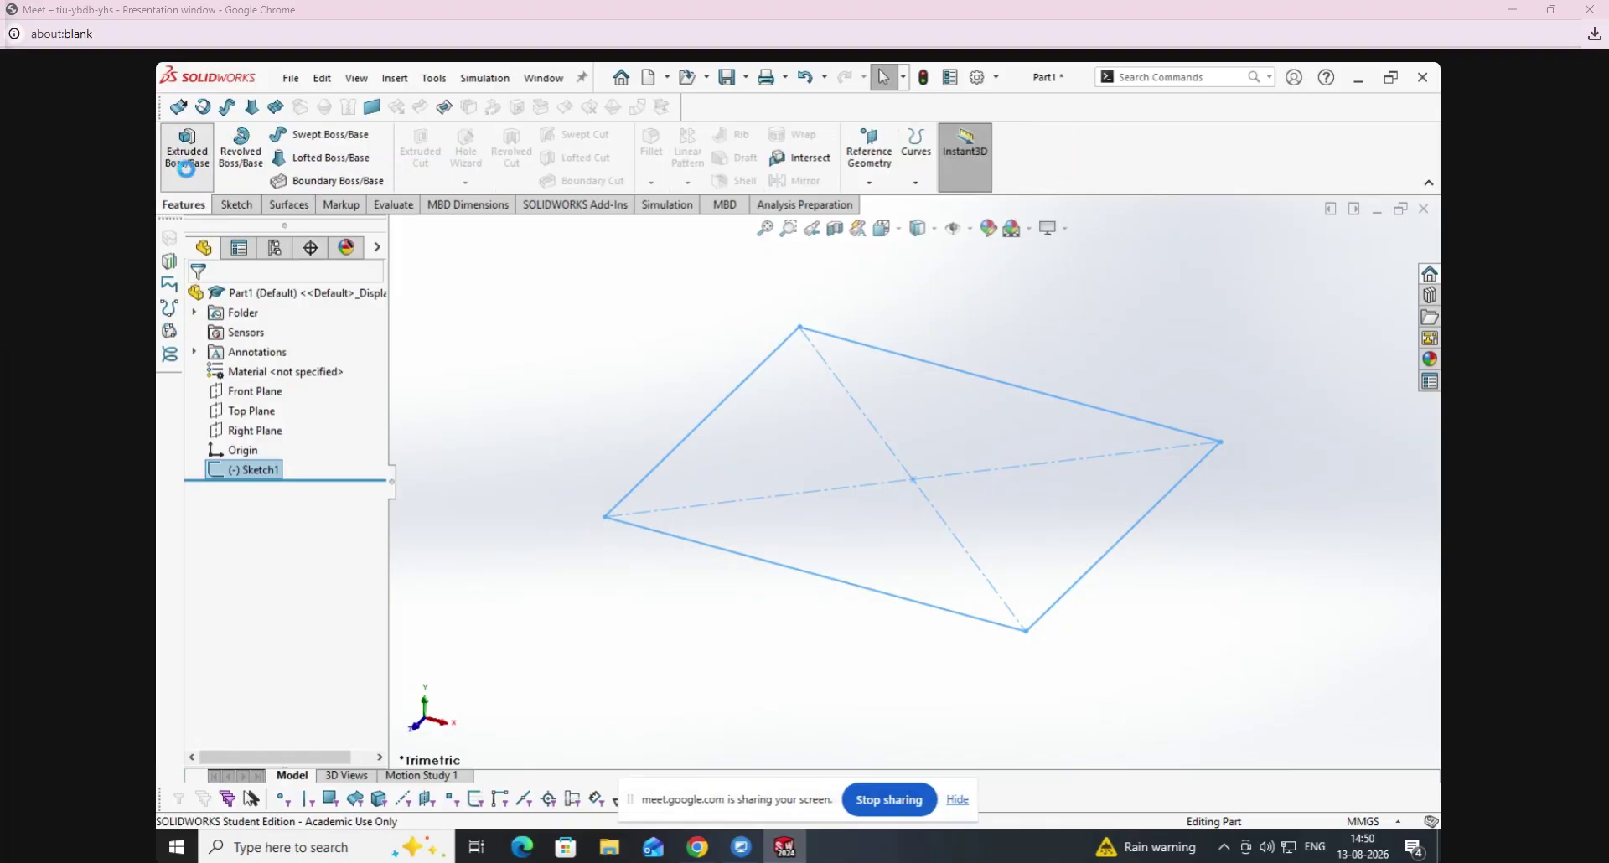
click(367, 465)
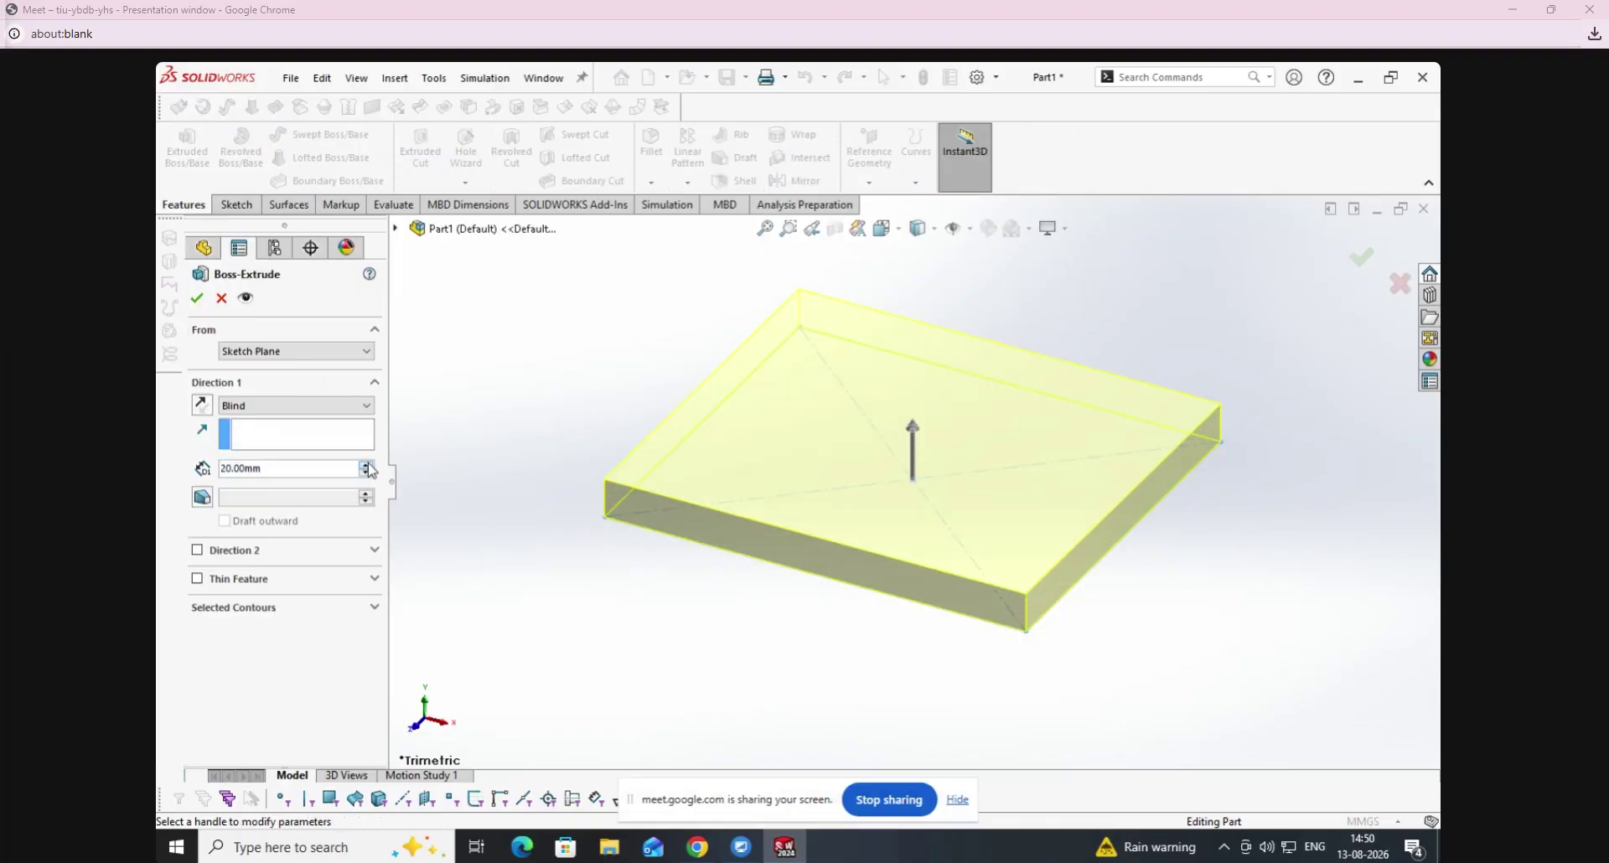
click(195, 298)
Sketch a seven-segment stepped line on the block's front face, descending from near its right edge to near its left edge.
right_click(786, 428)
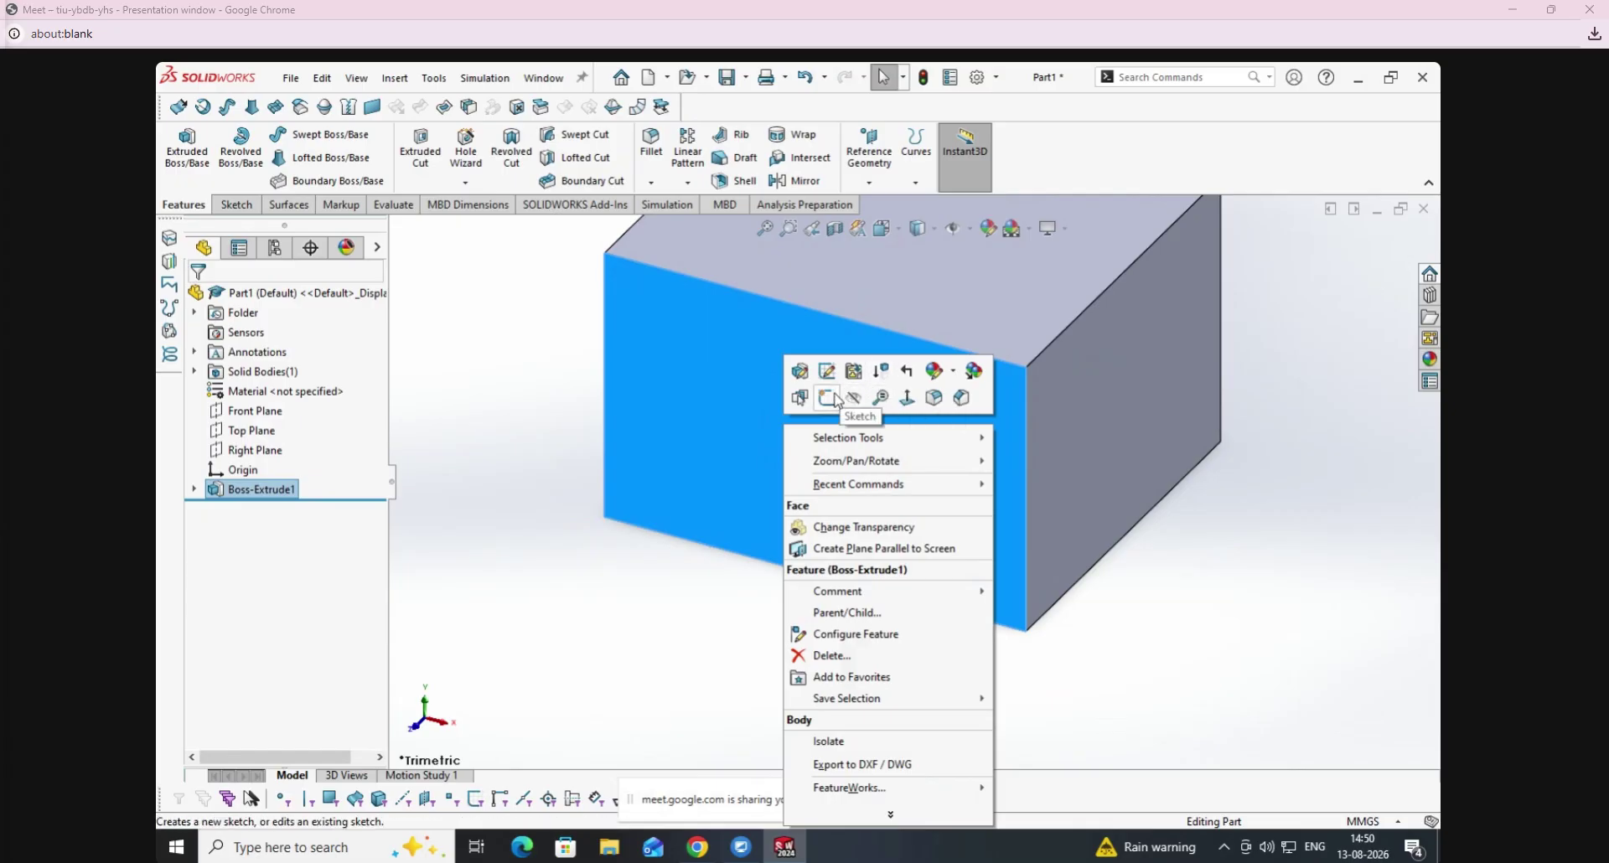
click(836, 399)
click(274, 136)
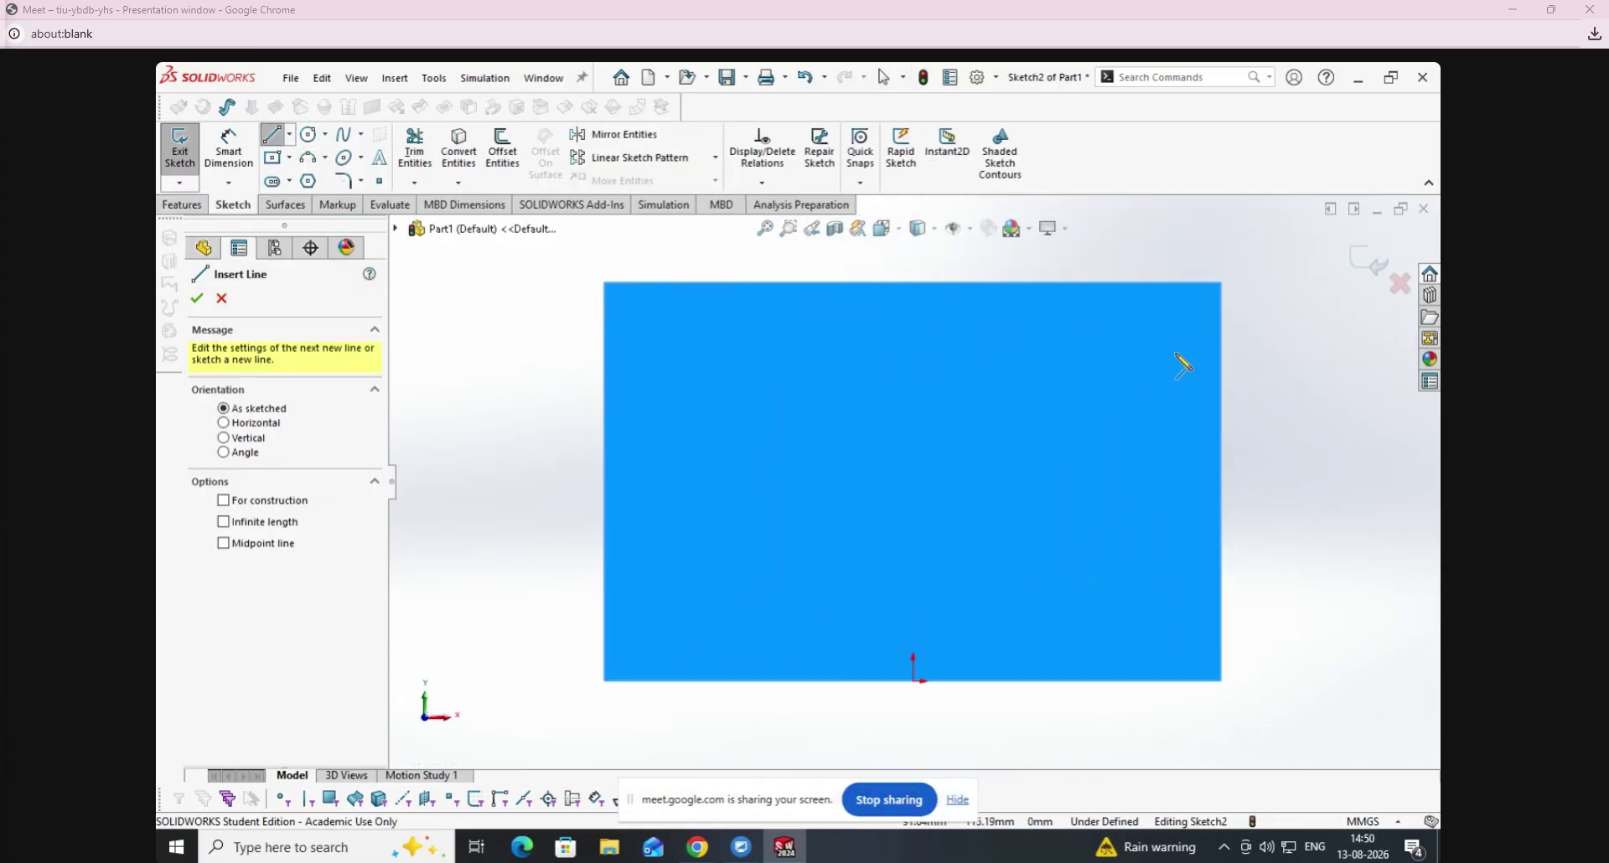
click(1213, 347)
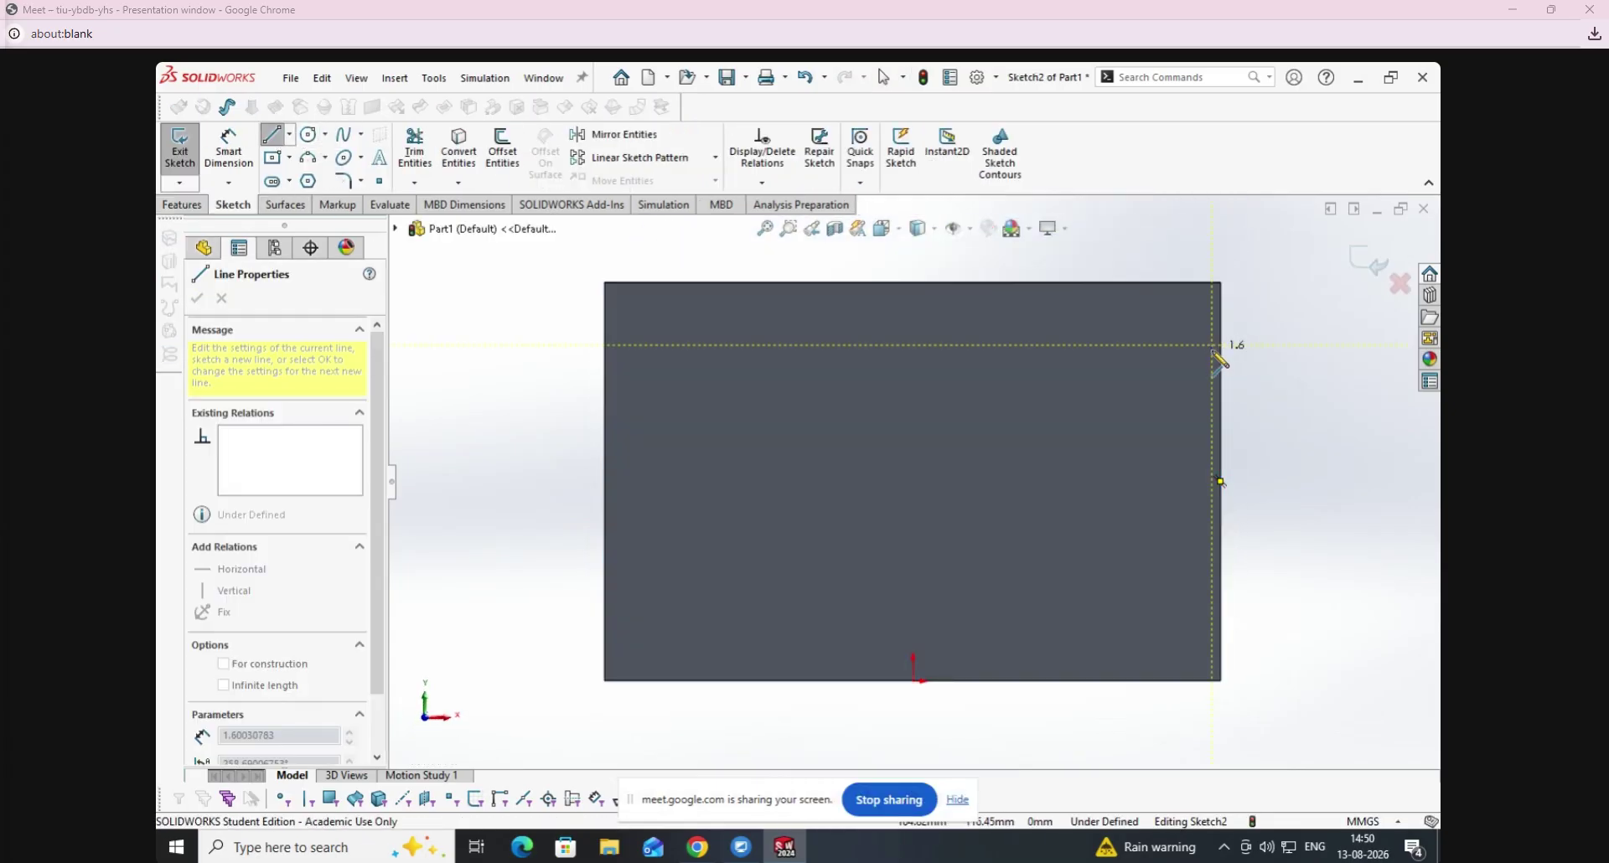
click(1060, 344)
click(1061, 424)
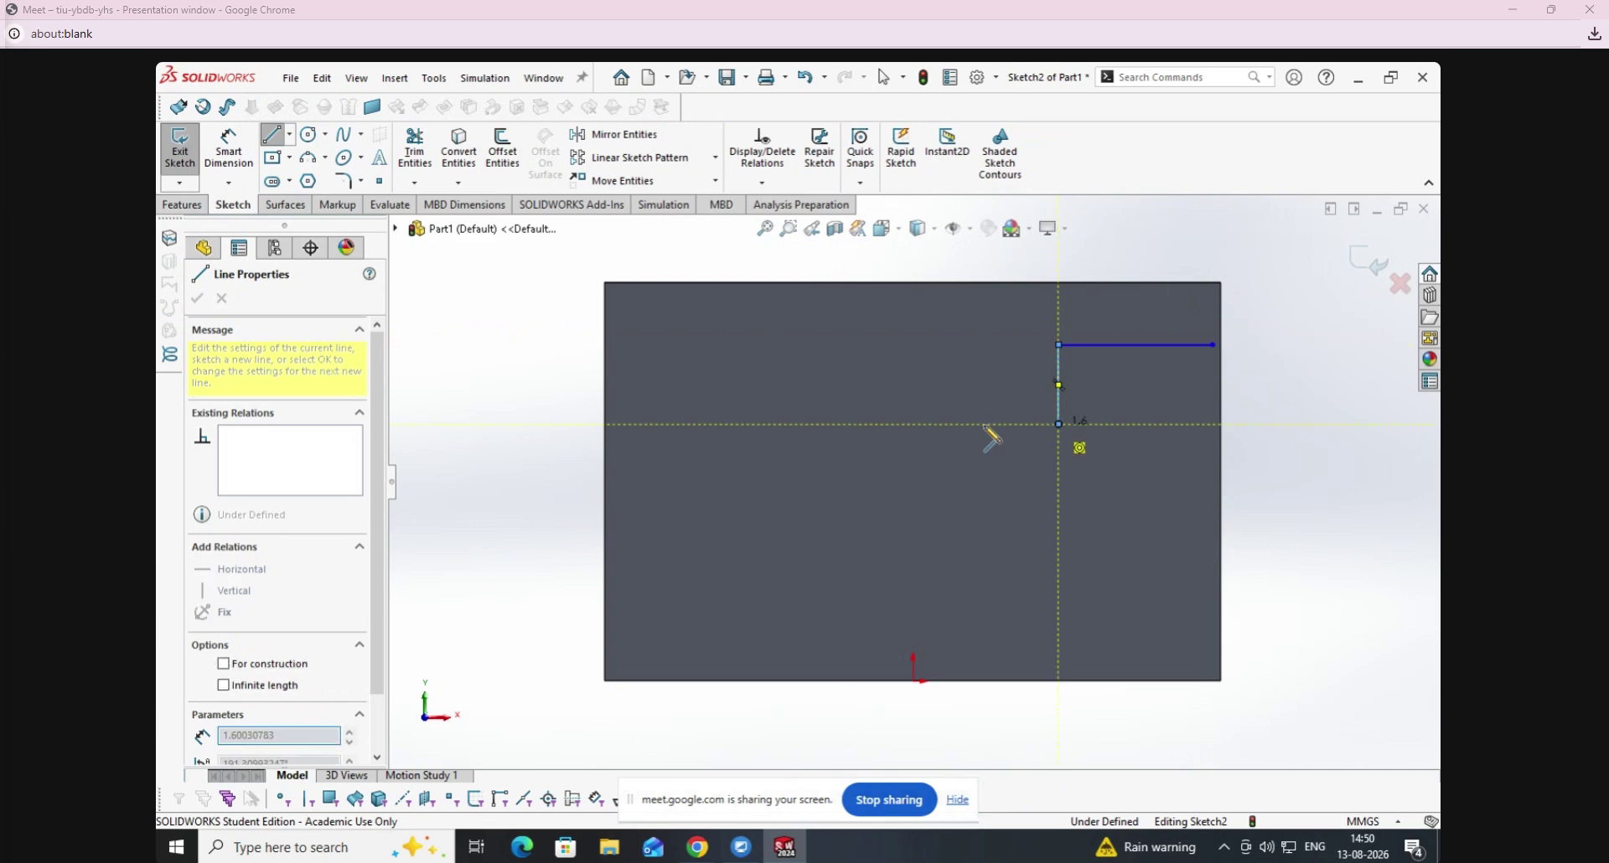
click(955, 424)
click(942, 513)
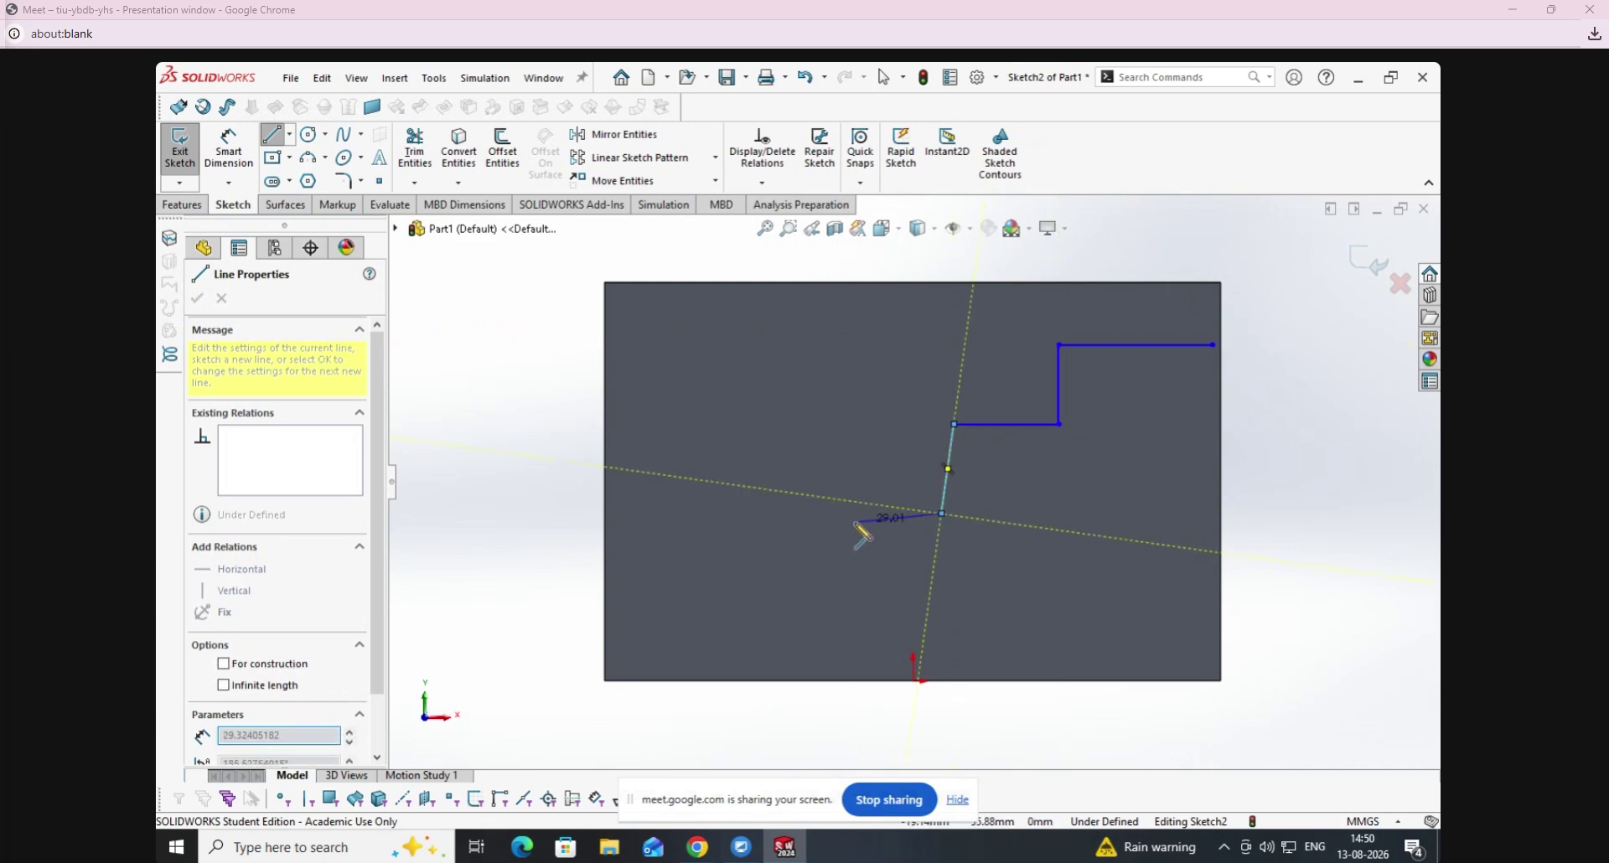
click(785, 513)
click(785, 603)
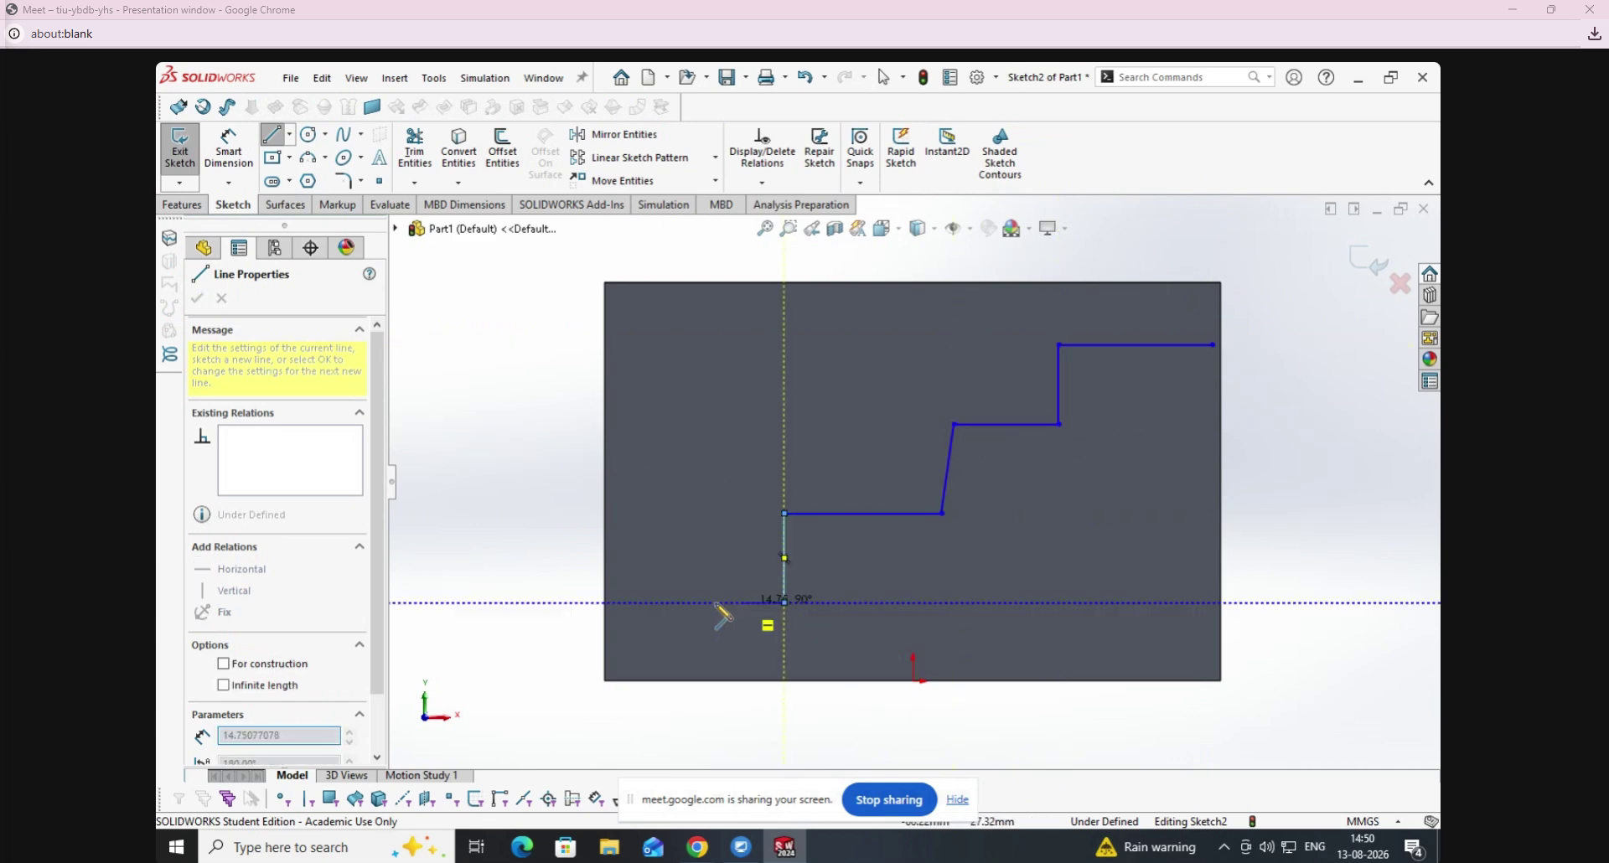
right_click(610, 603)
click(641, 614)
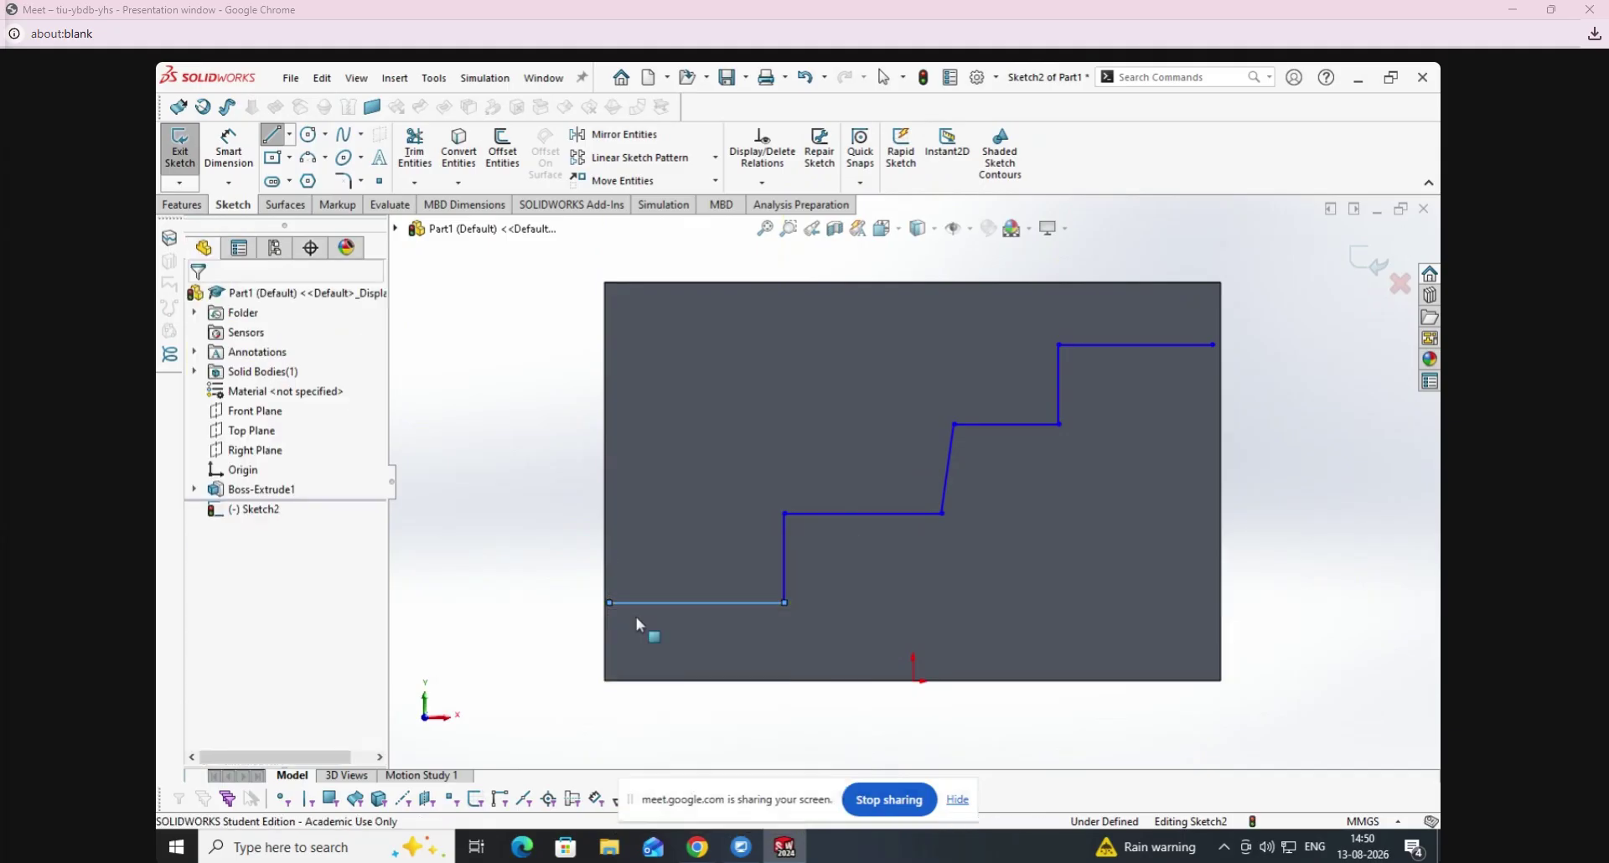
Stretch both outer end points of the stepped line beyond the block's side edges and close the sketch.
drag(610, 602, 546, 597)
drag(1213, 345, 1263, 343)
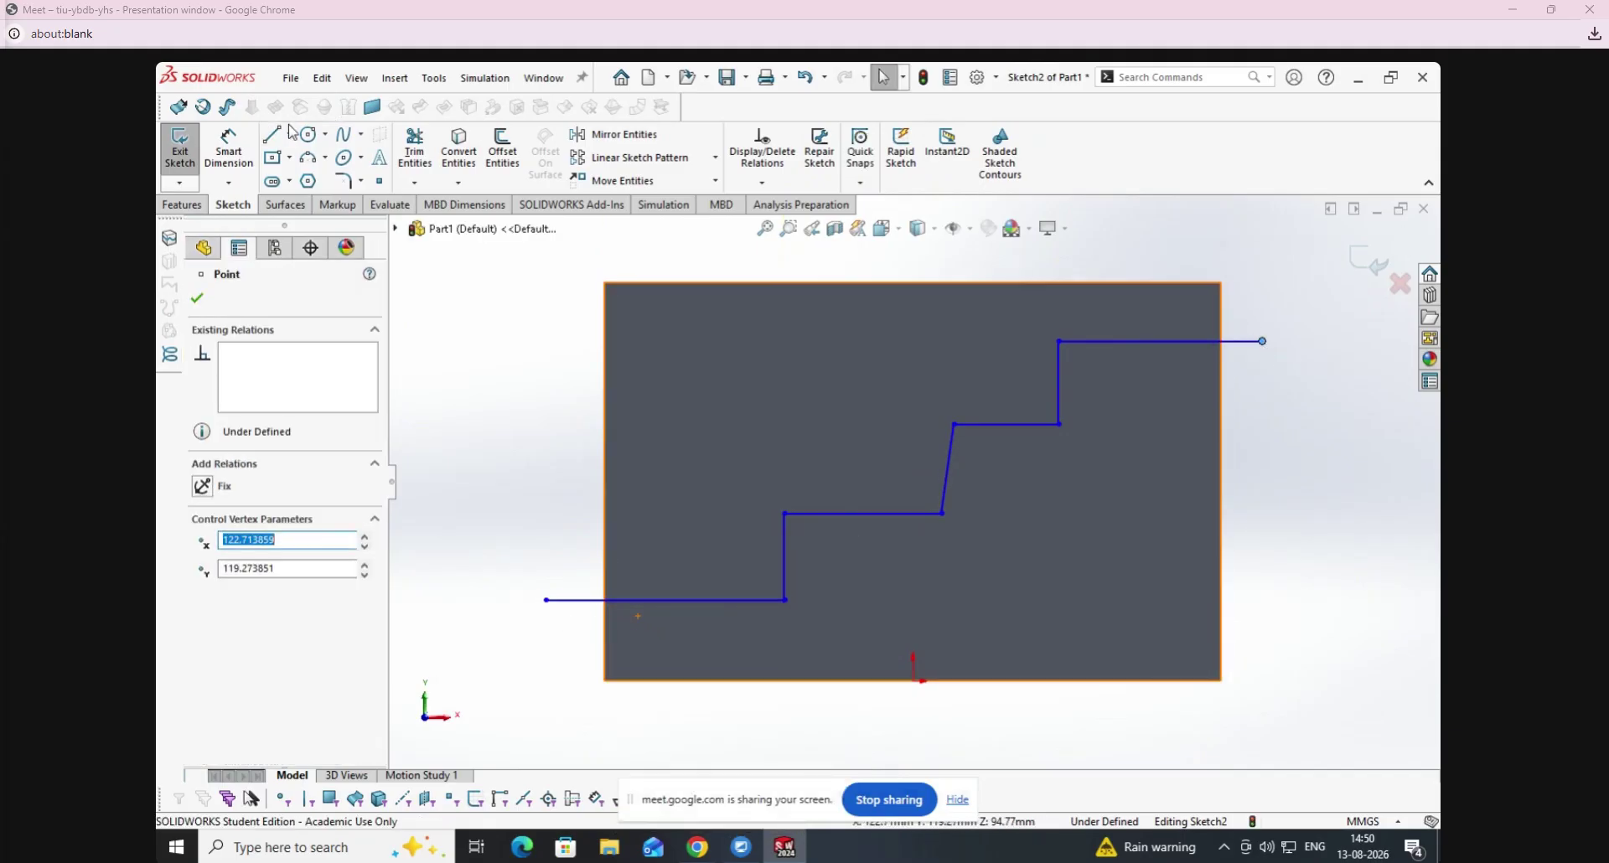
click(179, 149)
Split the block's front face with a projection Split Line based on the stepped sketch.
click(964, 155)
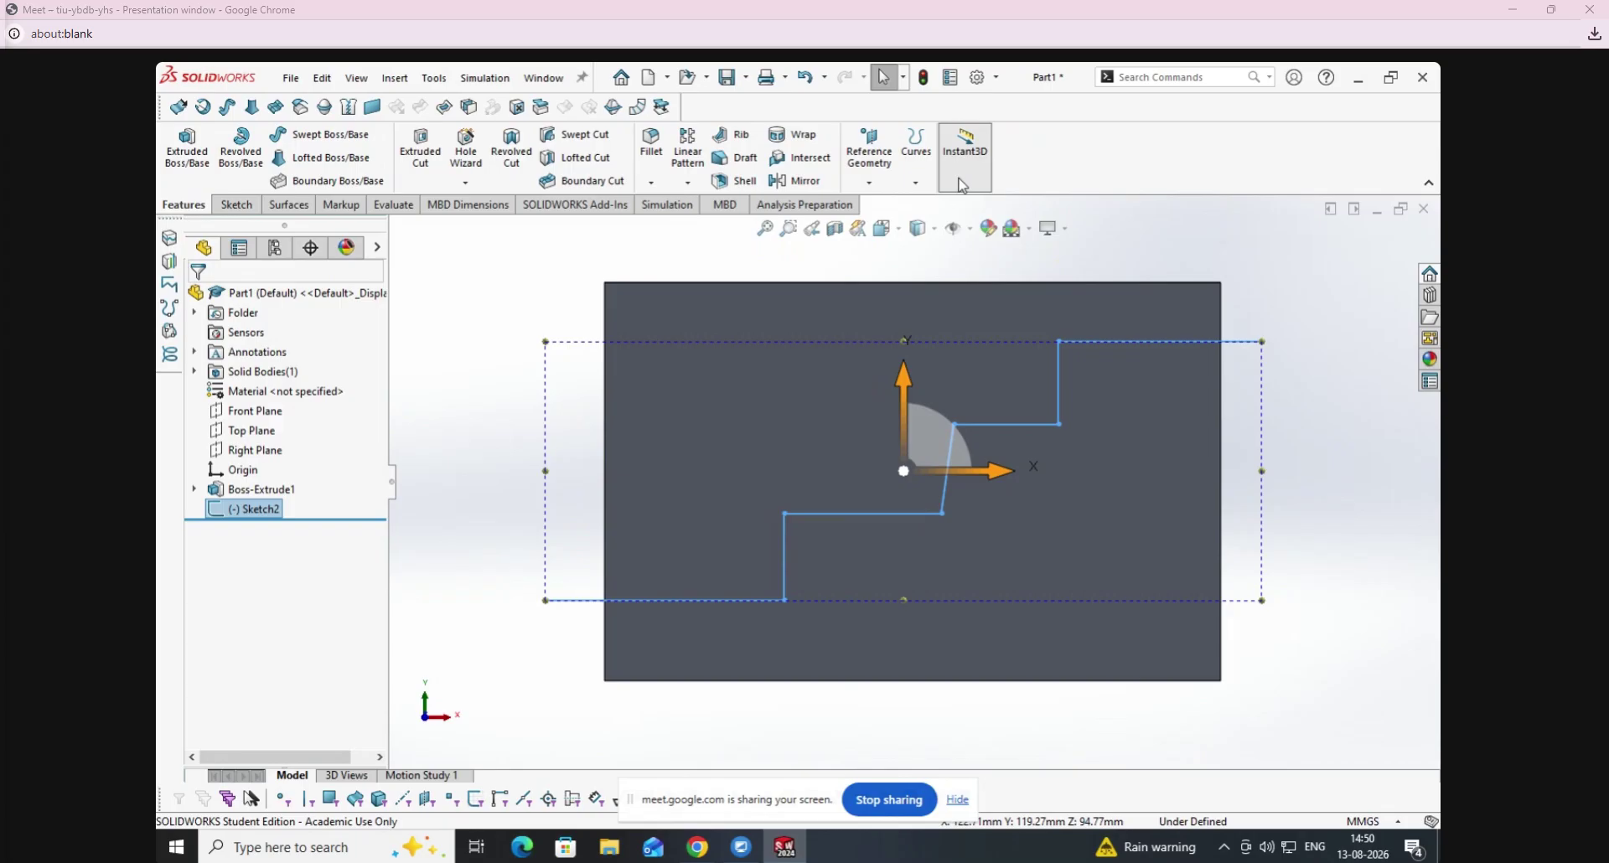
click(916, 183)
click(976, 203)
click(746, 469)
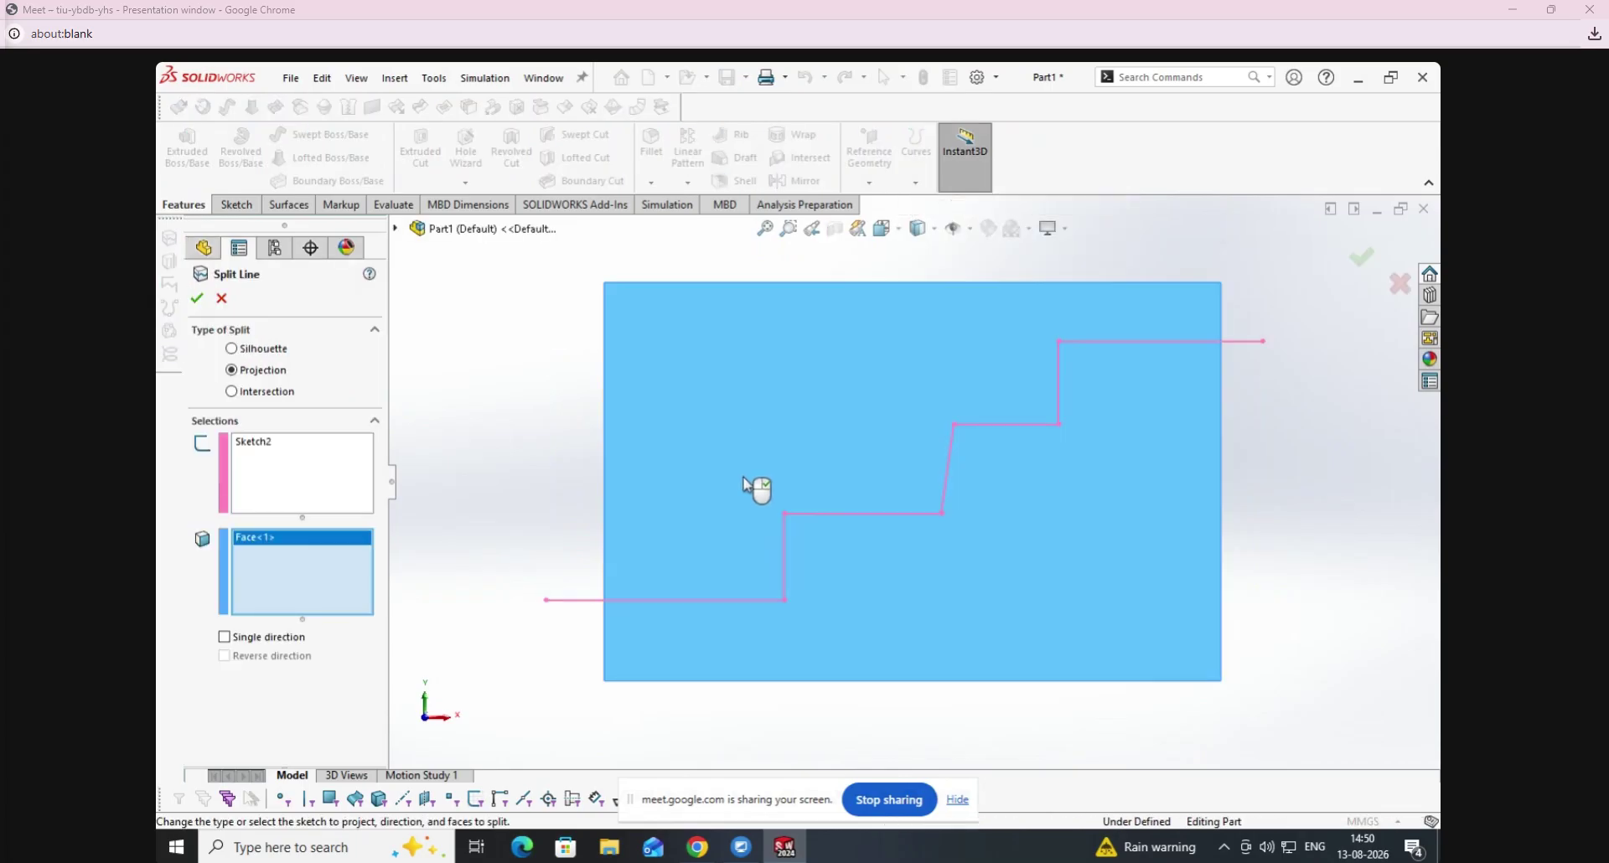
click(197, 299)
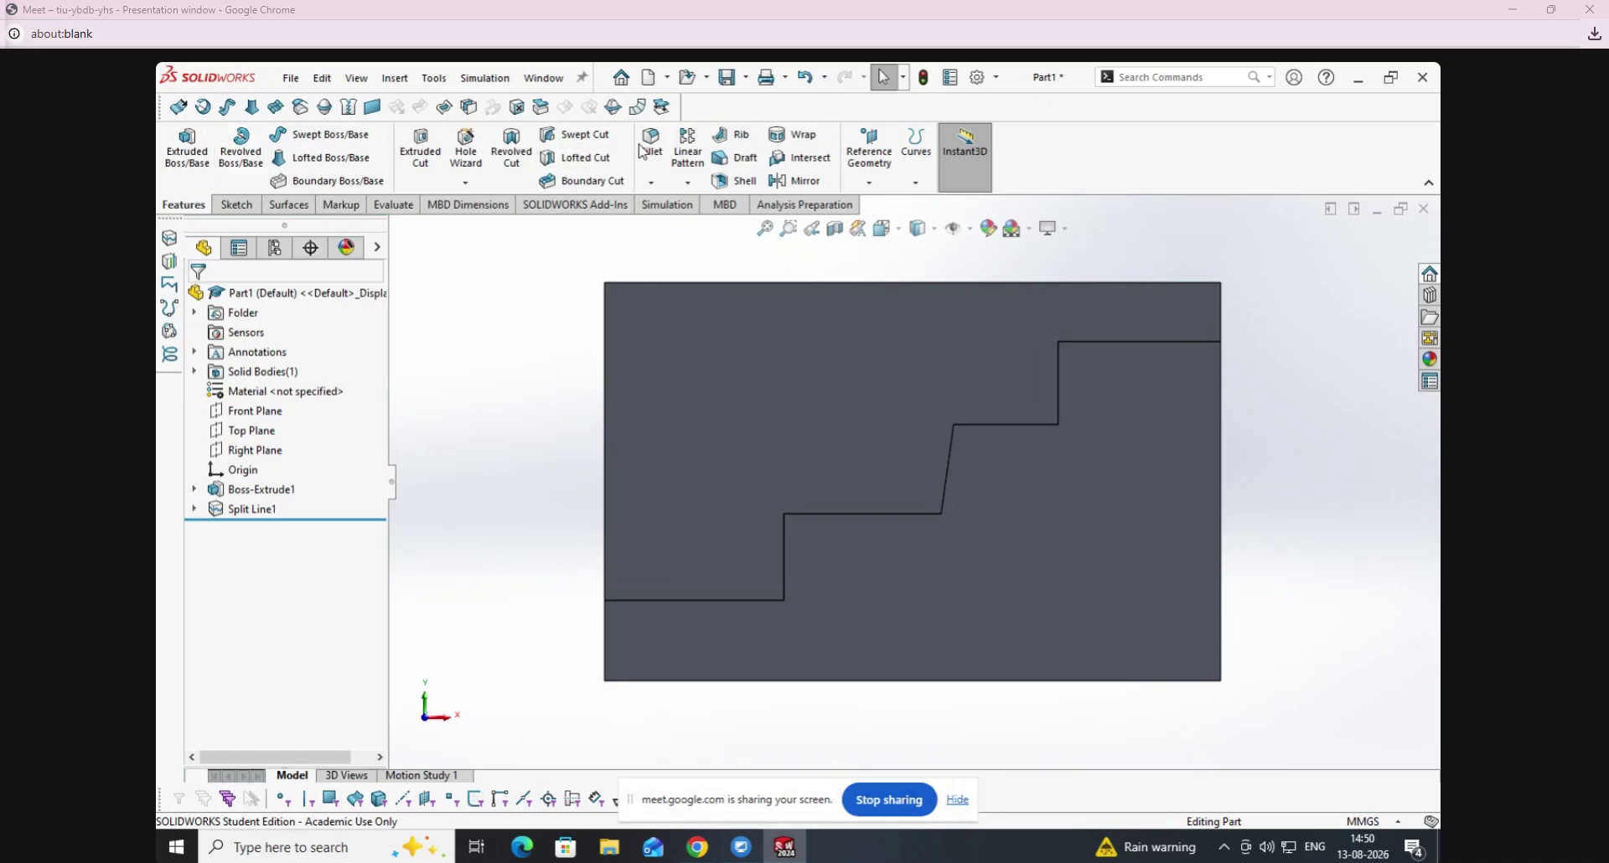
Start a Step draft with perpendicular steps and use the block's top face as the direction of pull.
click(734, 160)
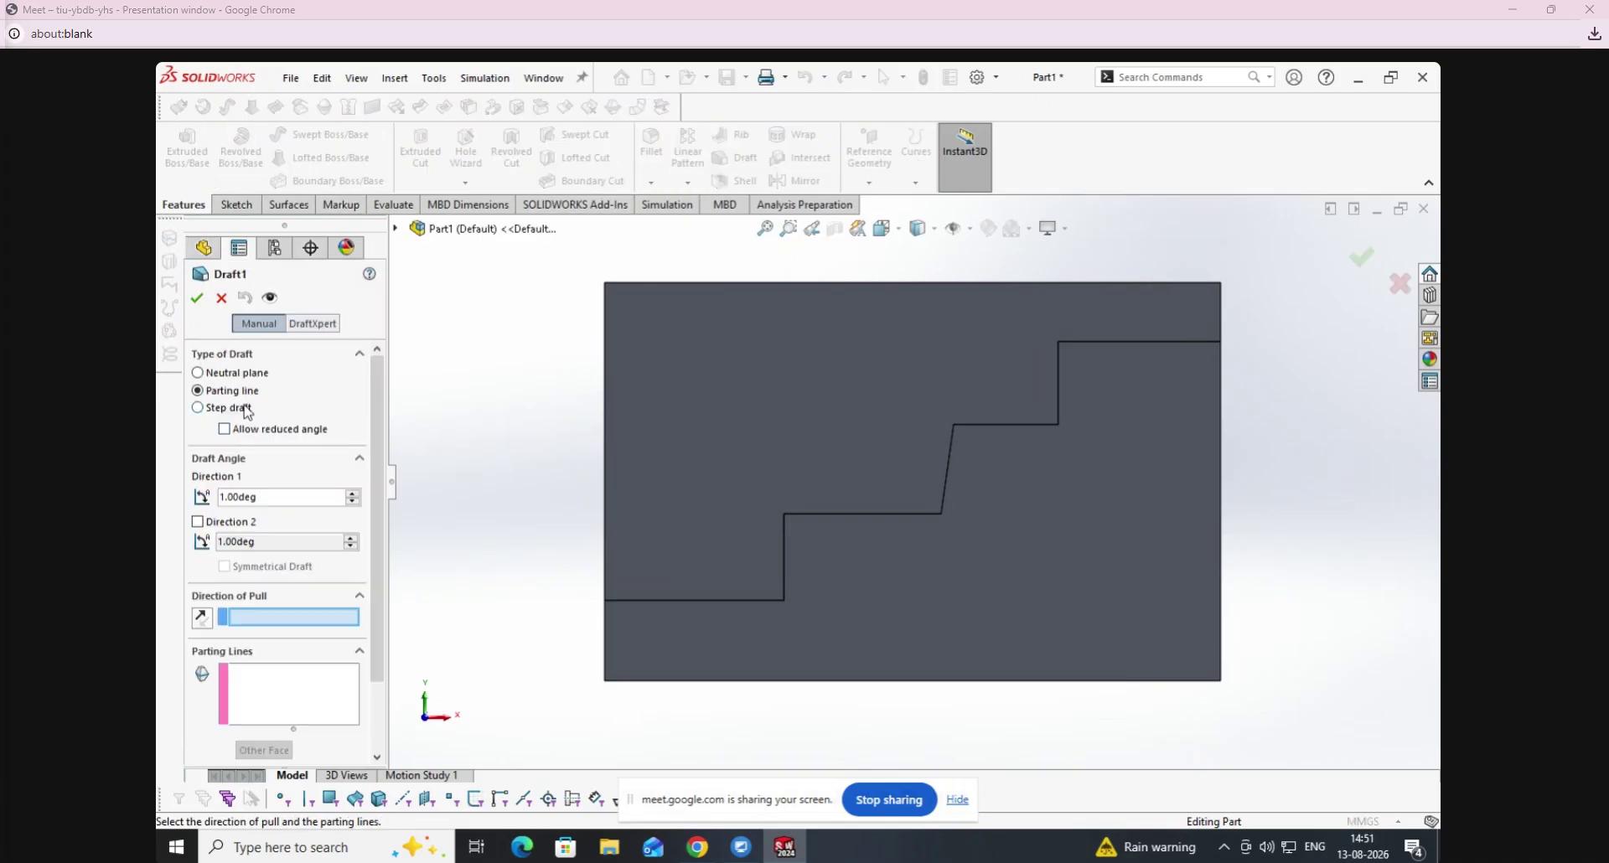
click(246, 408)
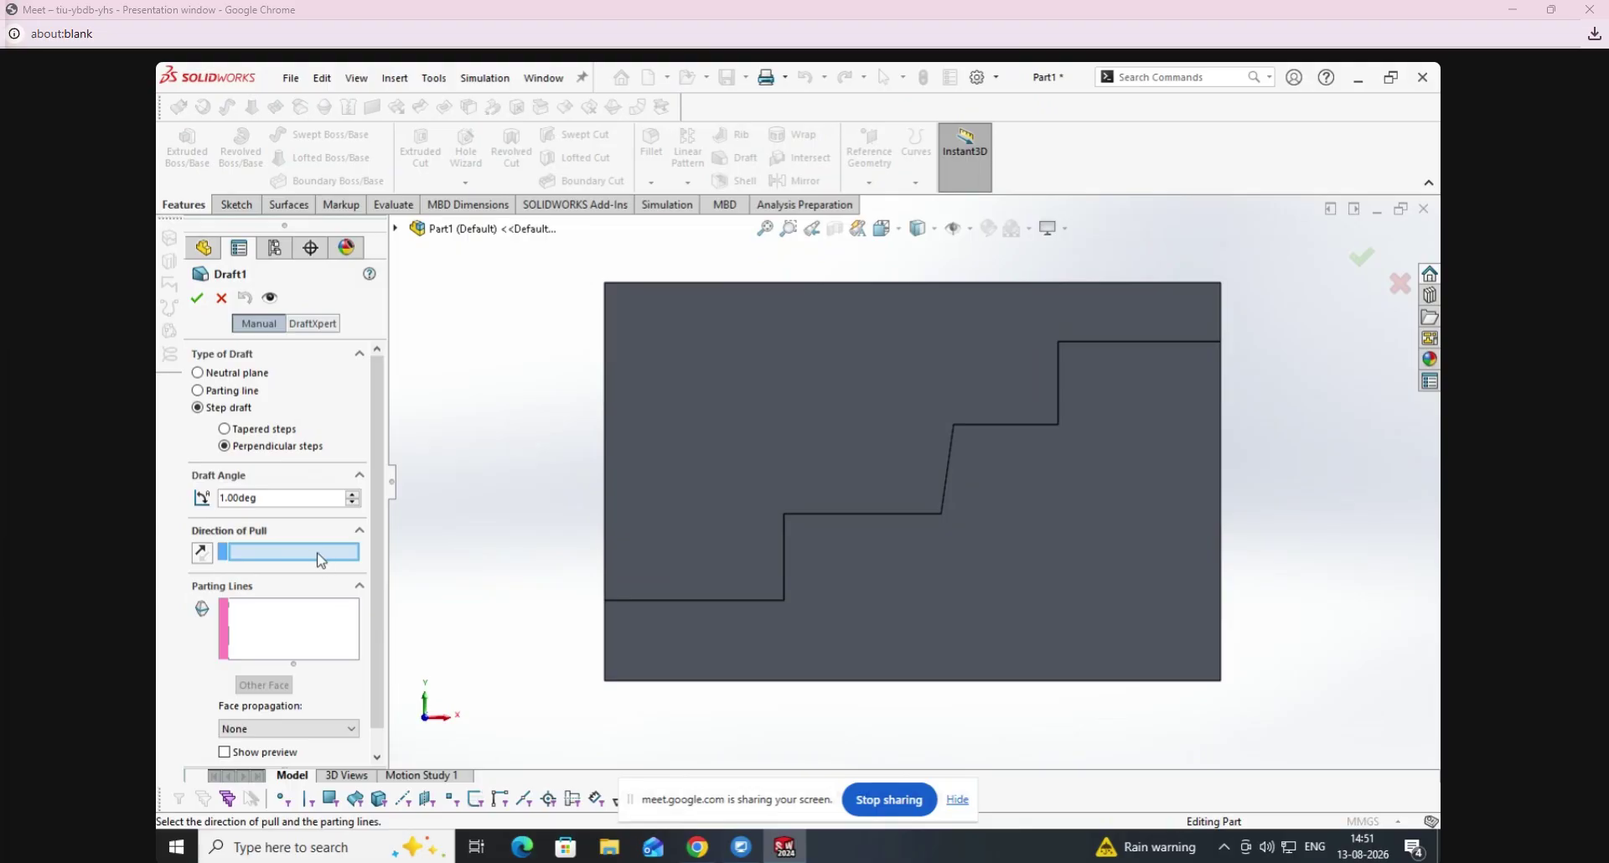
middle_drag(552, 354, 763, 323)
click(763, 324)
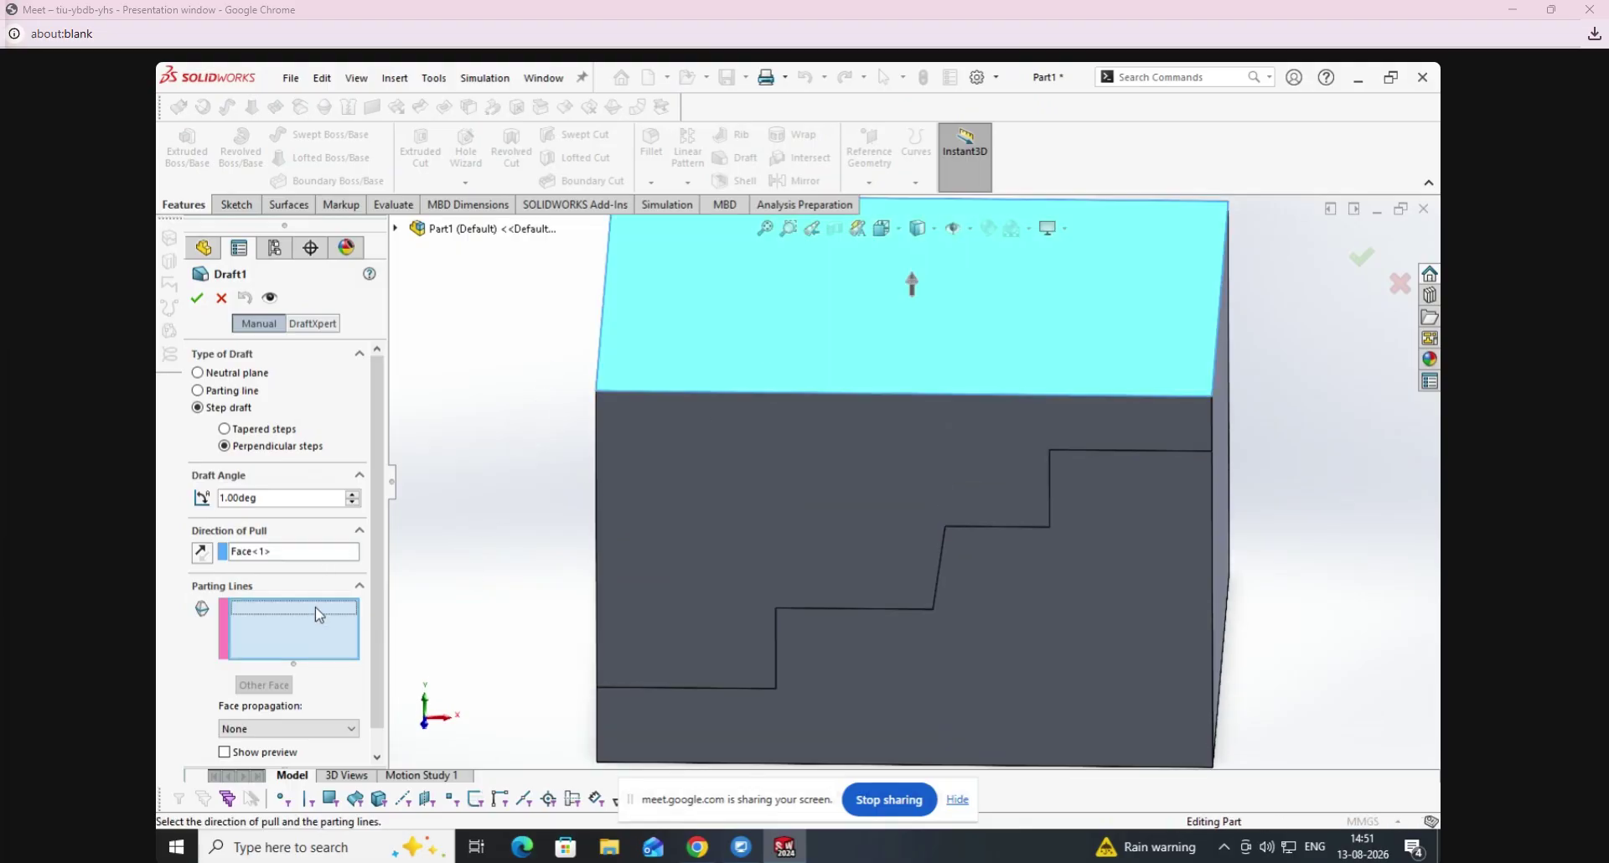
Pick all seven segments of the stepped split edge as the draft's parting lines.
click(645, 690)
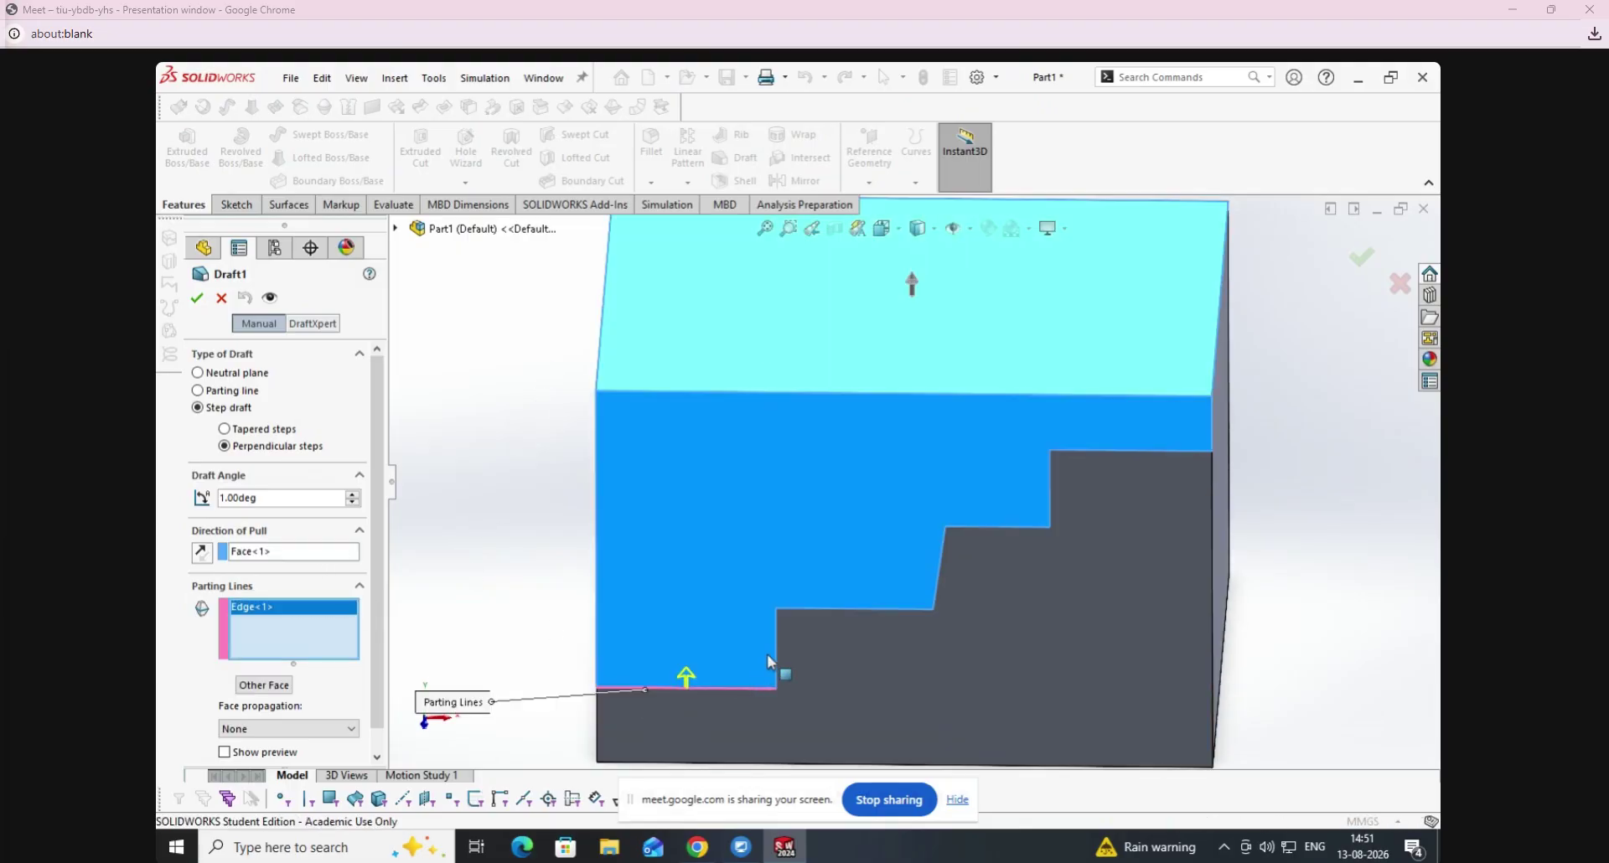
click(776, 660)
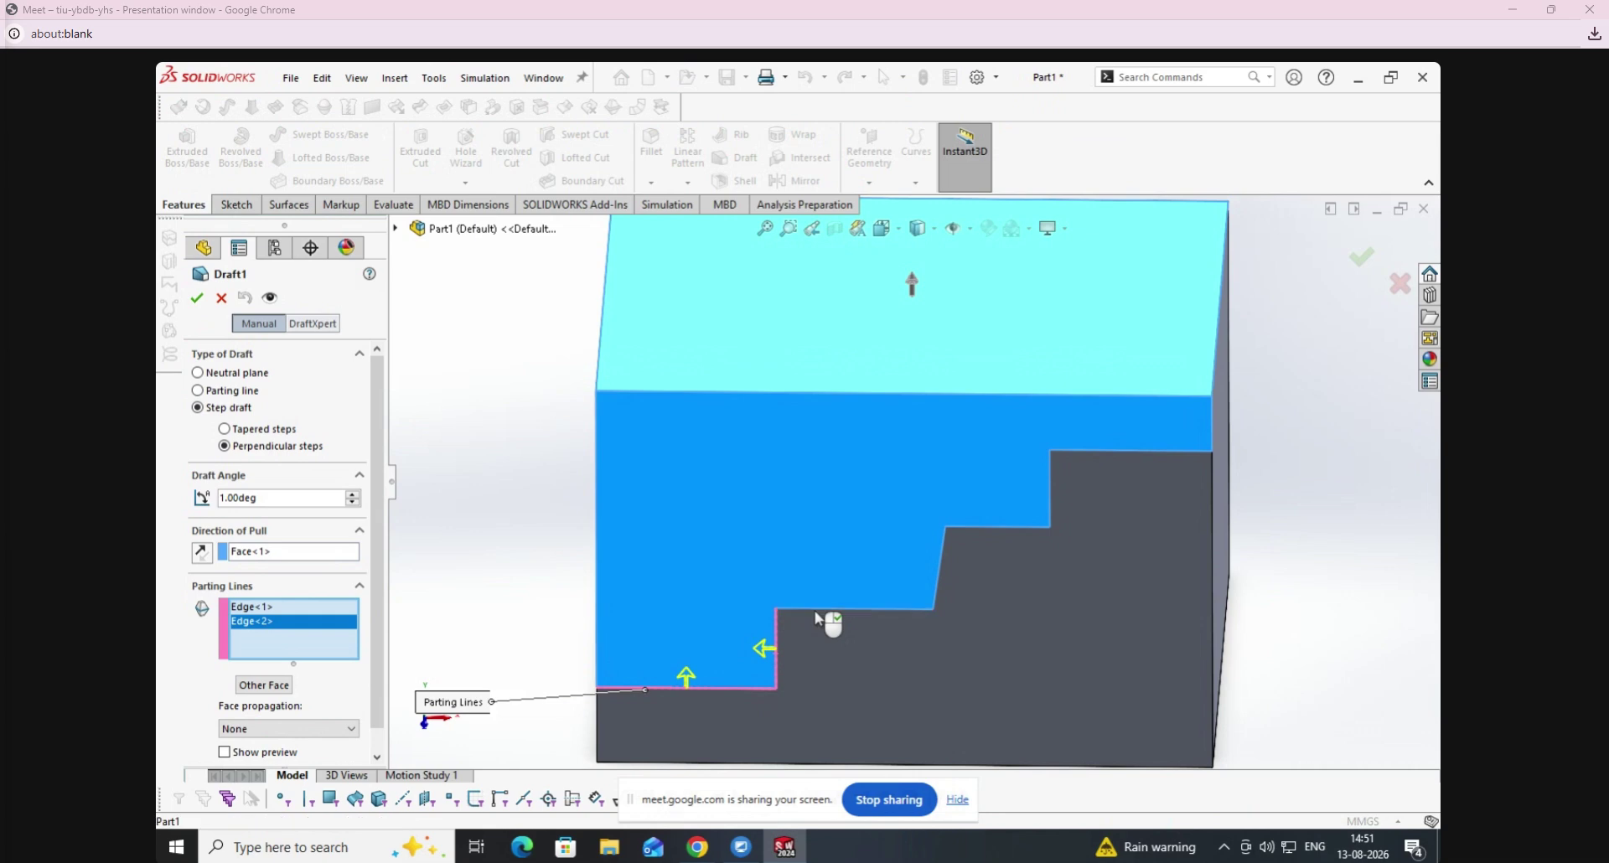
click(871, 609)
click(939, 584)
click(1035, 528)
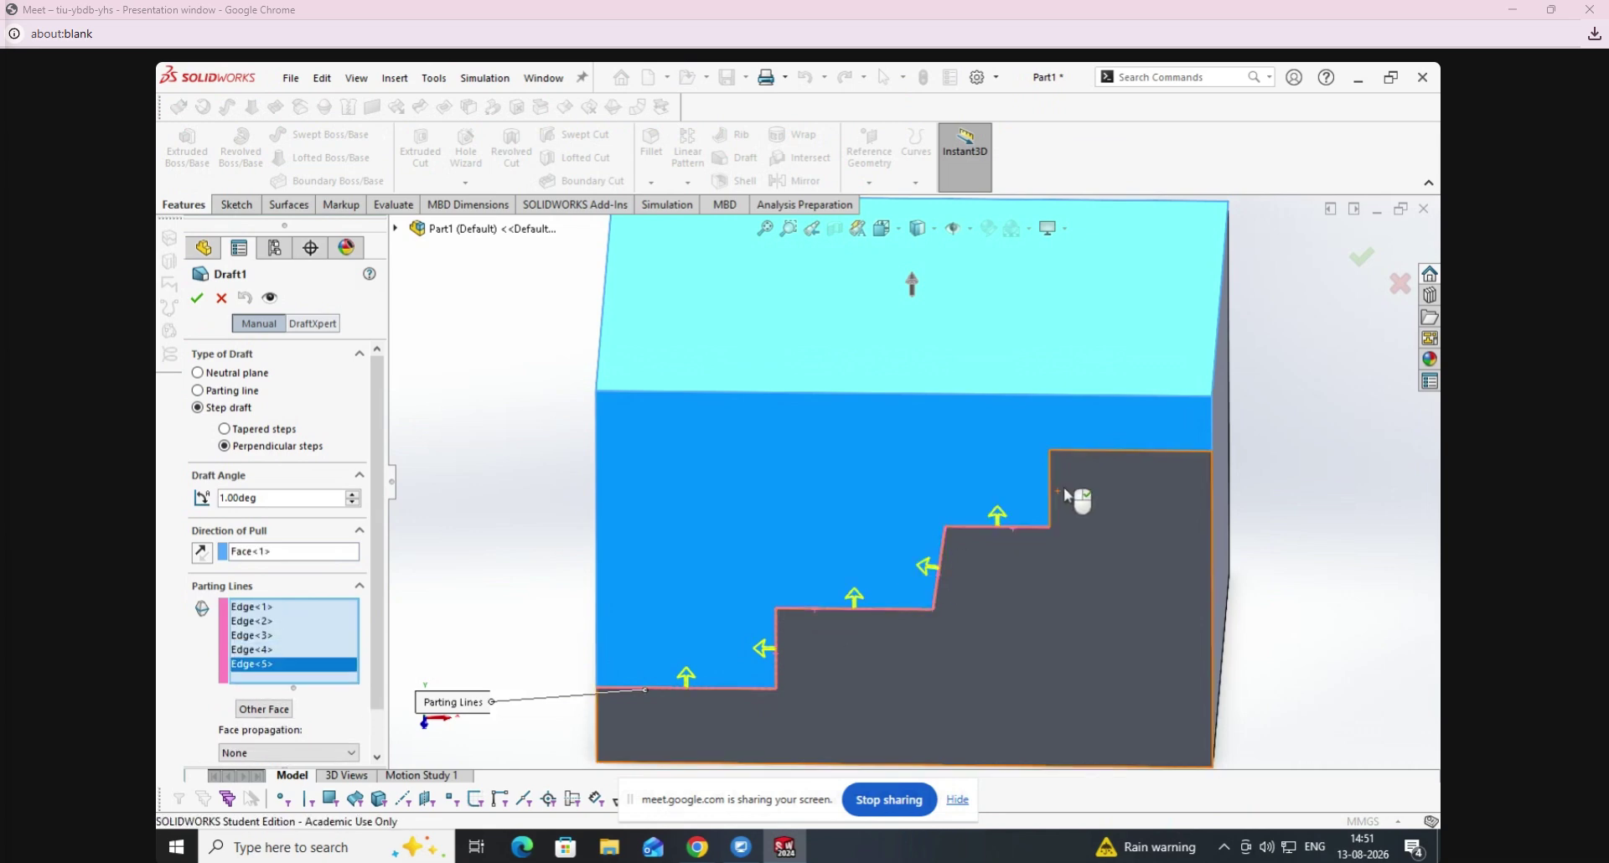
click(1052, 498)
click(1088, 454)
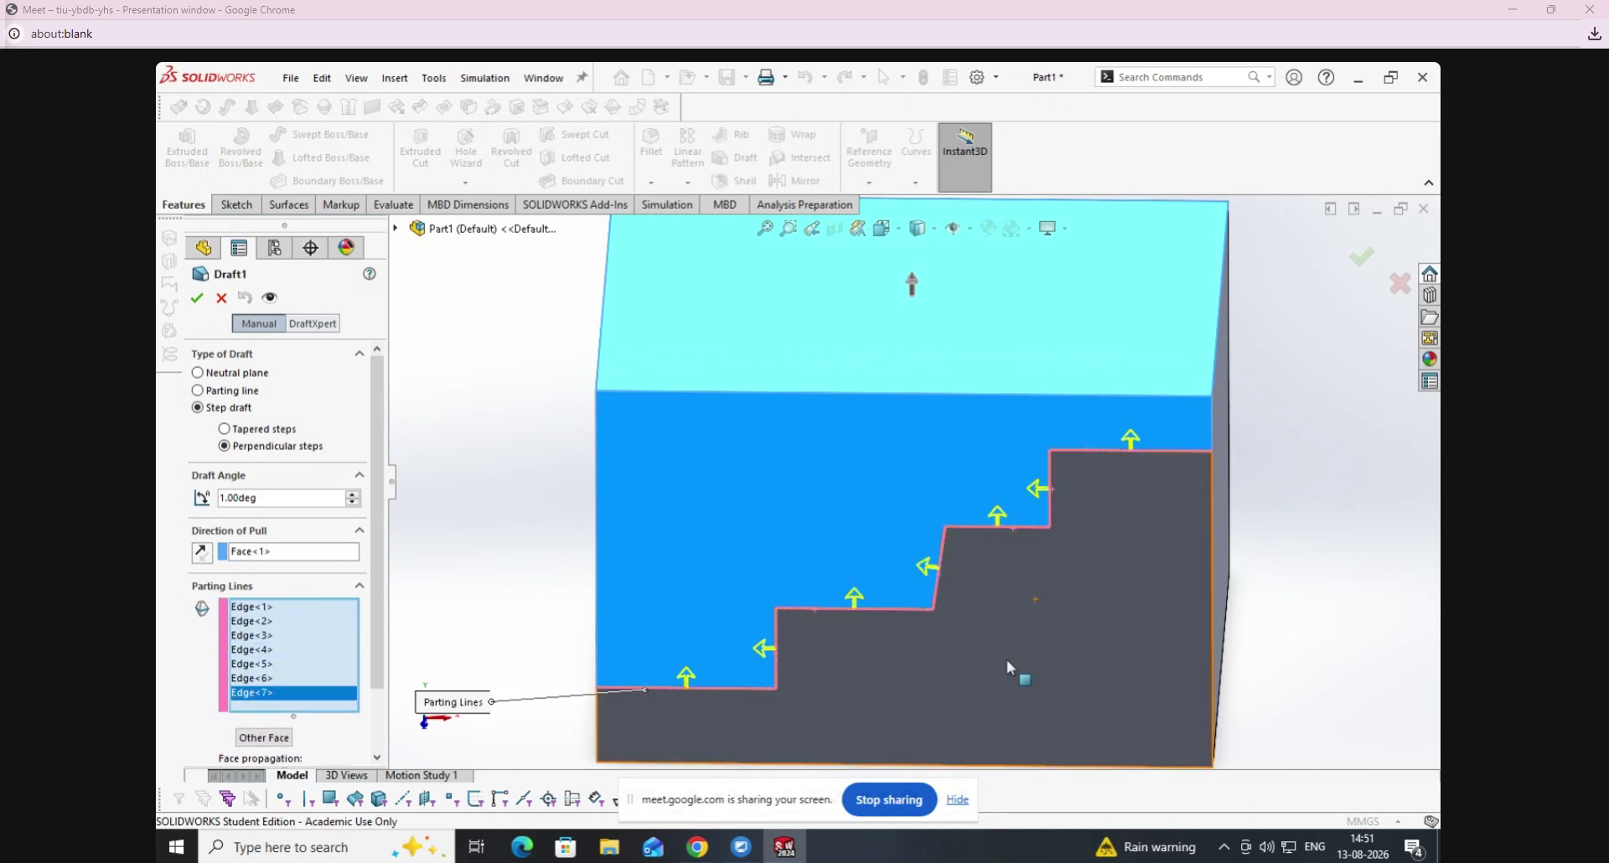
Turn on the preview for the step draft.
scroll(872, 386, up, 3)
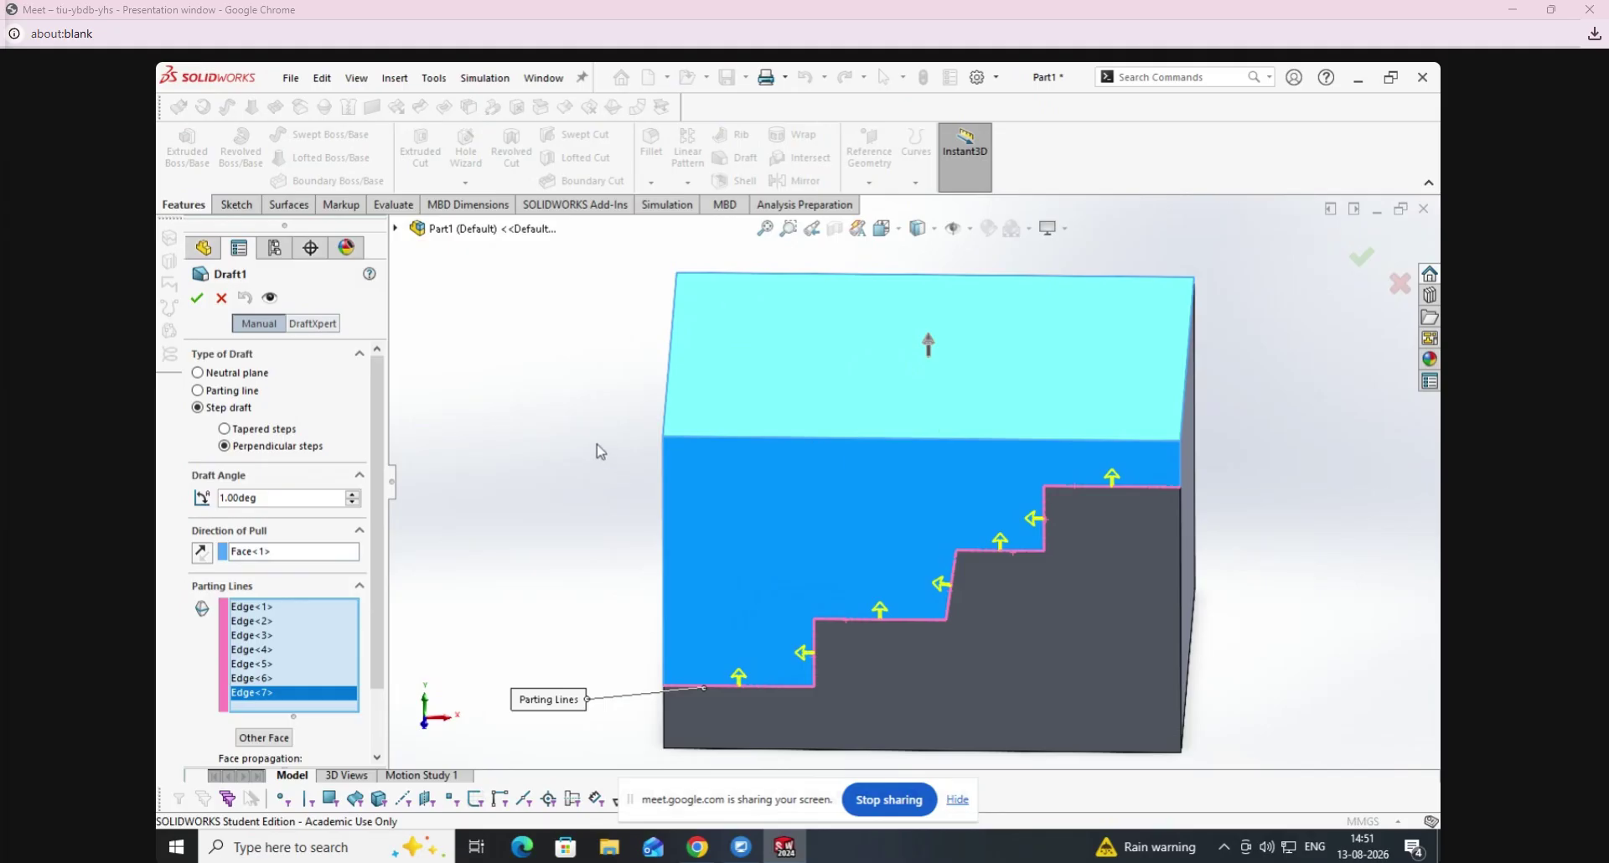
middle_drag(600, 450, 435, 648)
drag(373, 552, 373, 618)
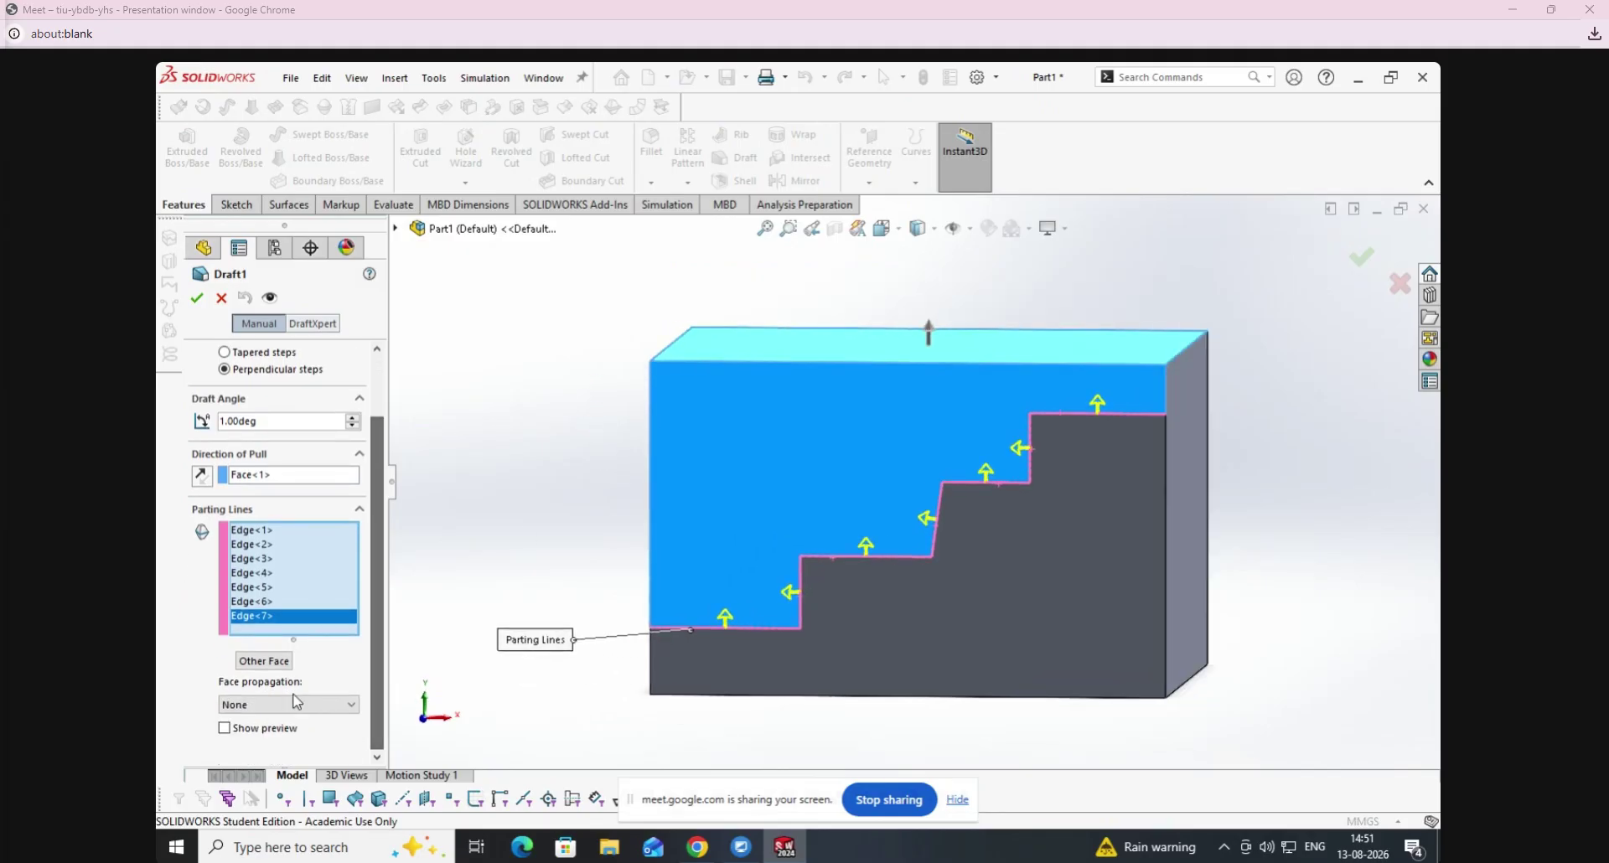
click(256, 726)
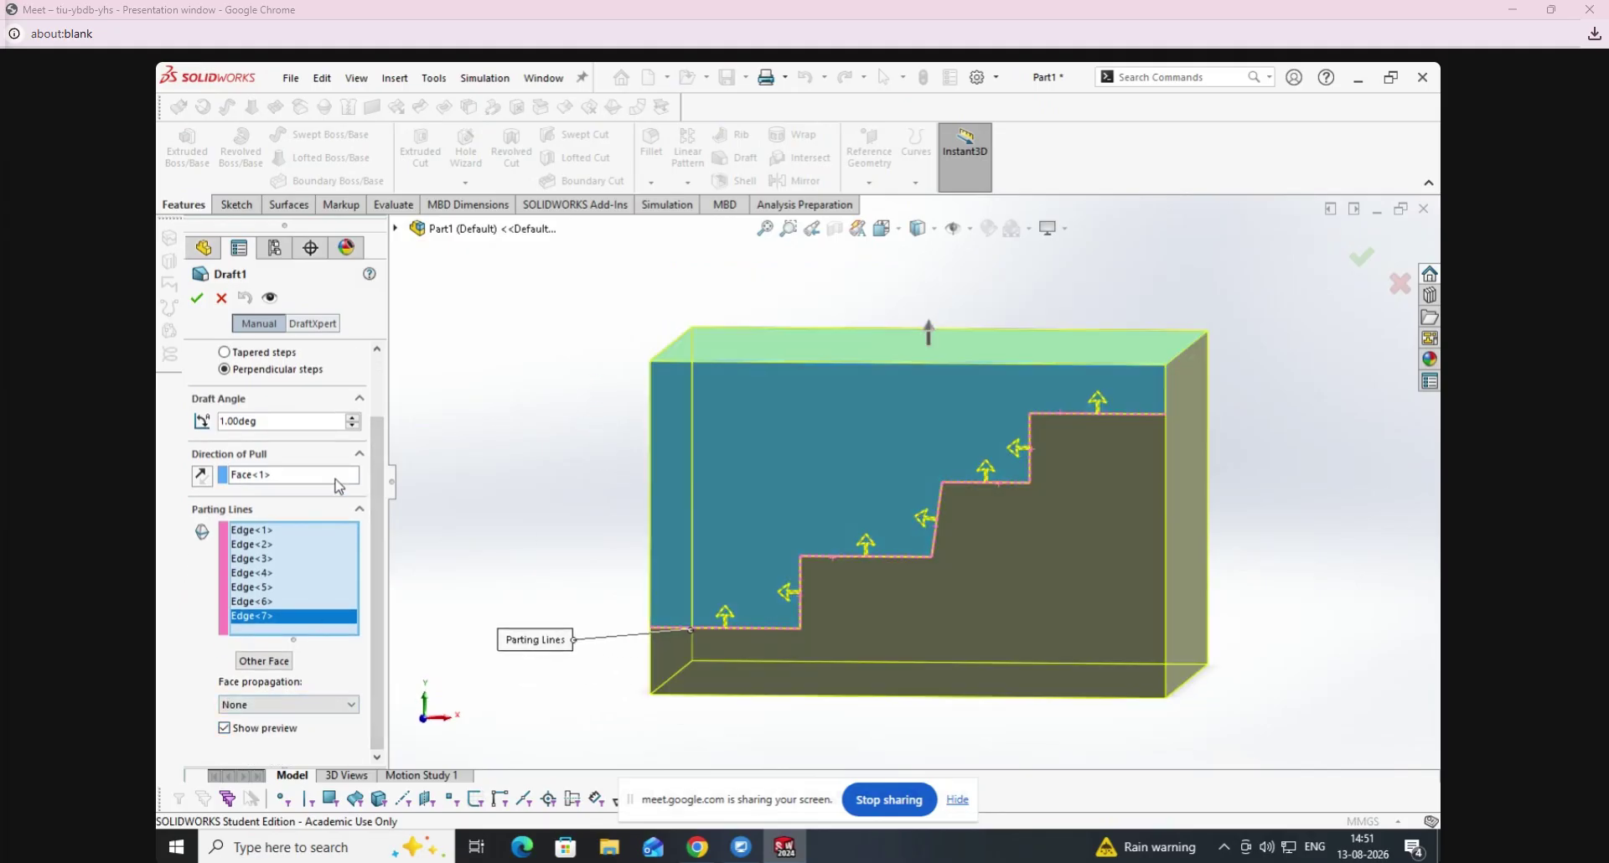
Set the draft angle to 42 degrees and apply the step draft.
click(353, 418)
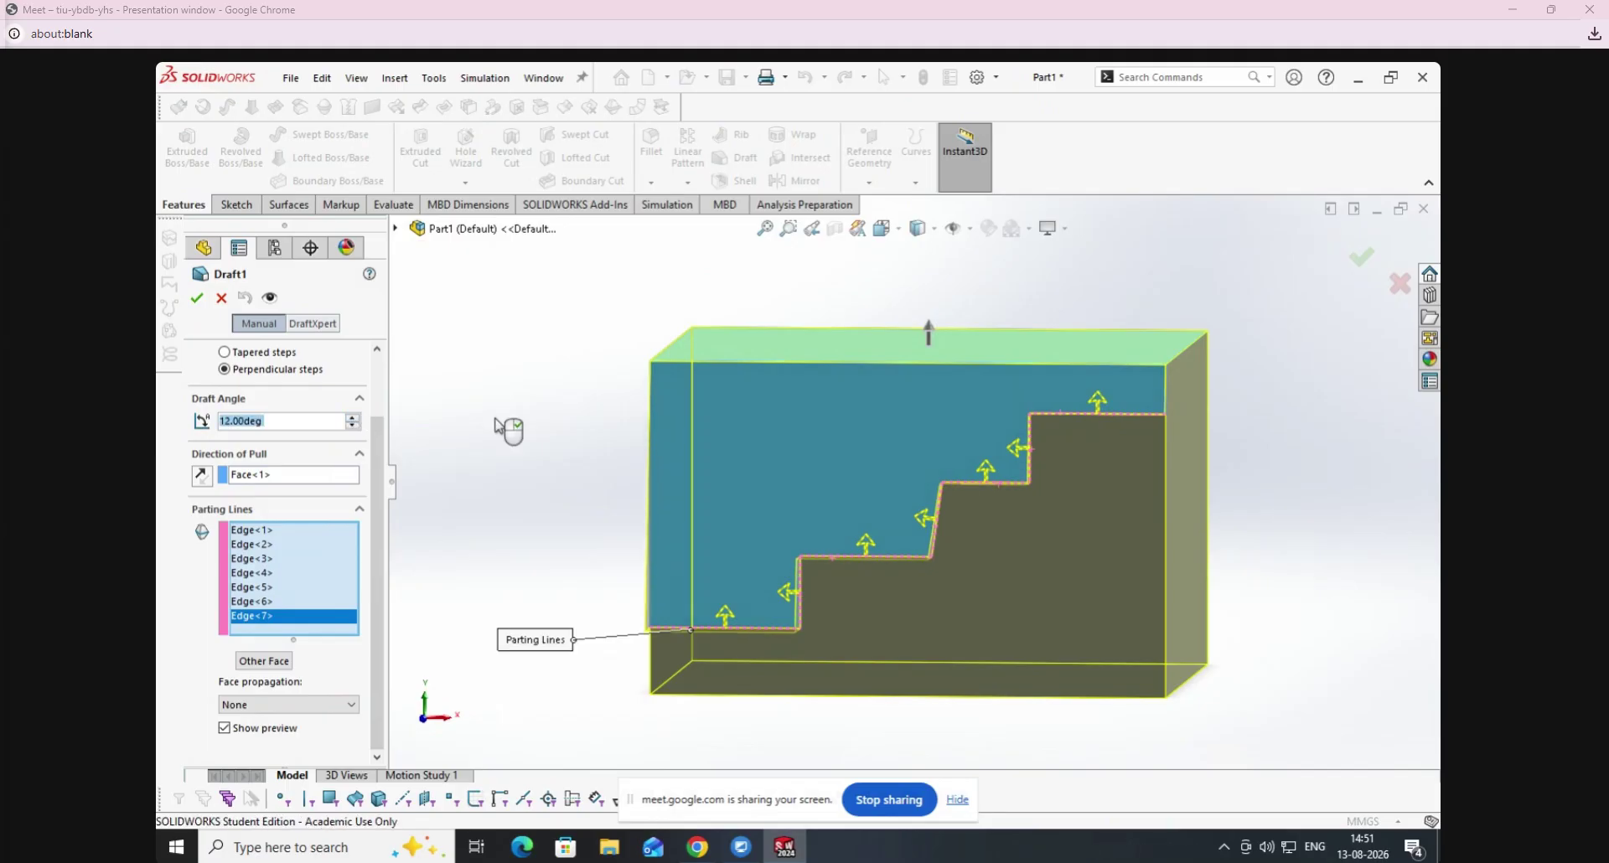
middle_drag(503, 427, 564, 469)
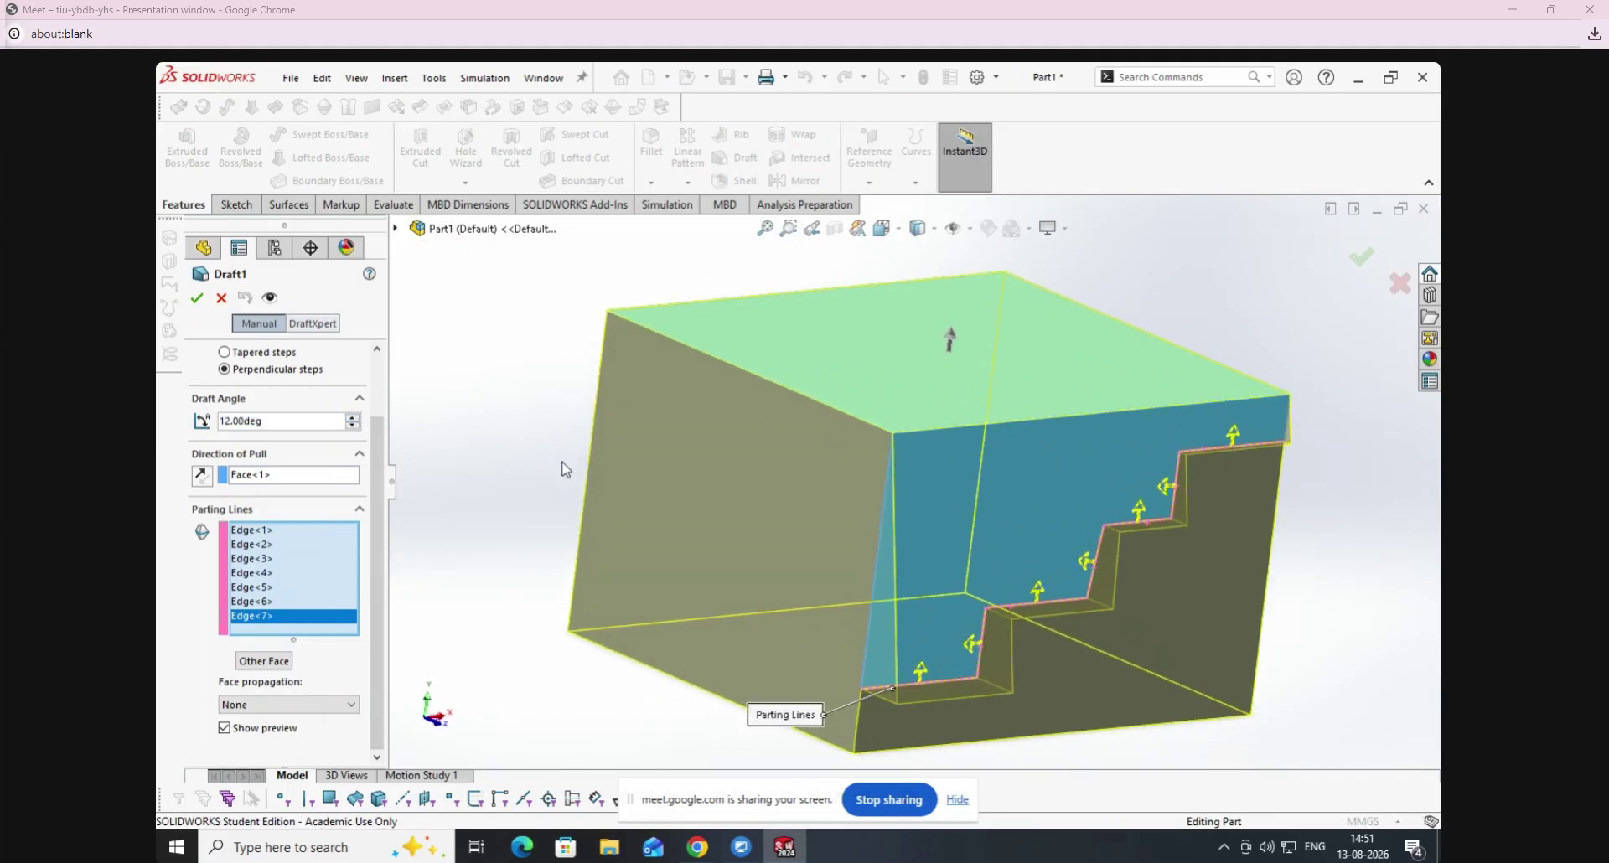
click(353, 418)
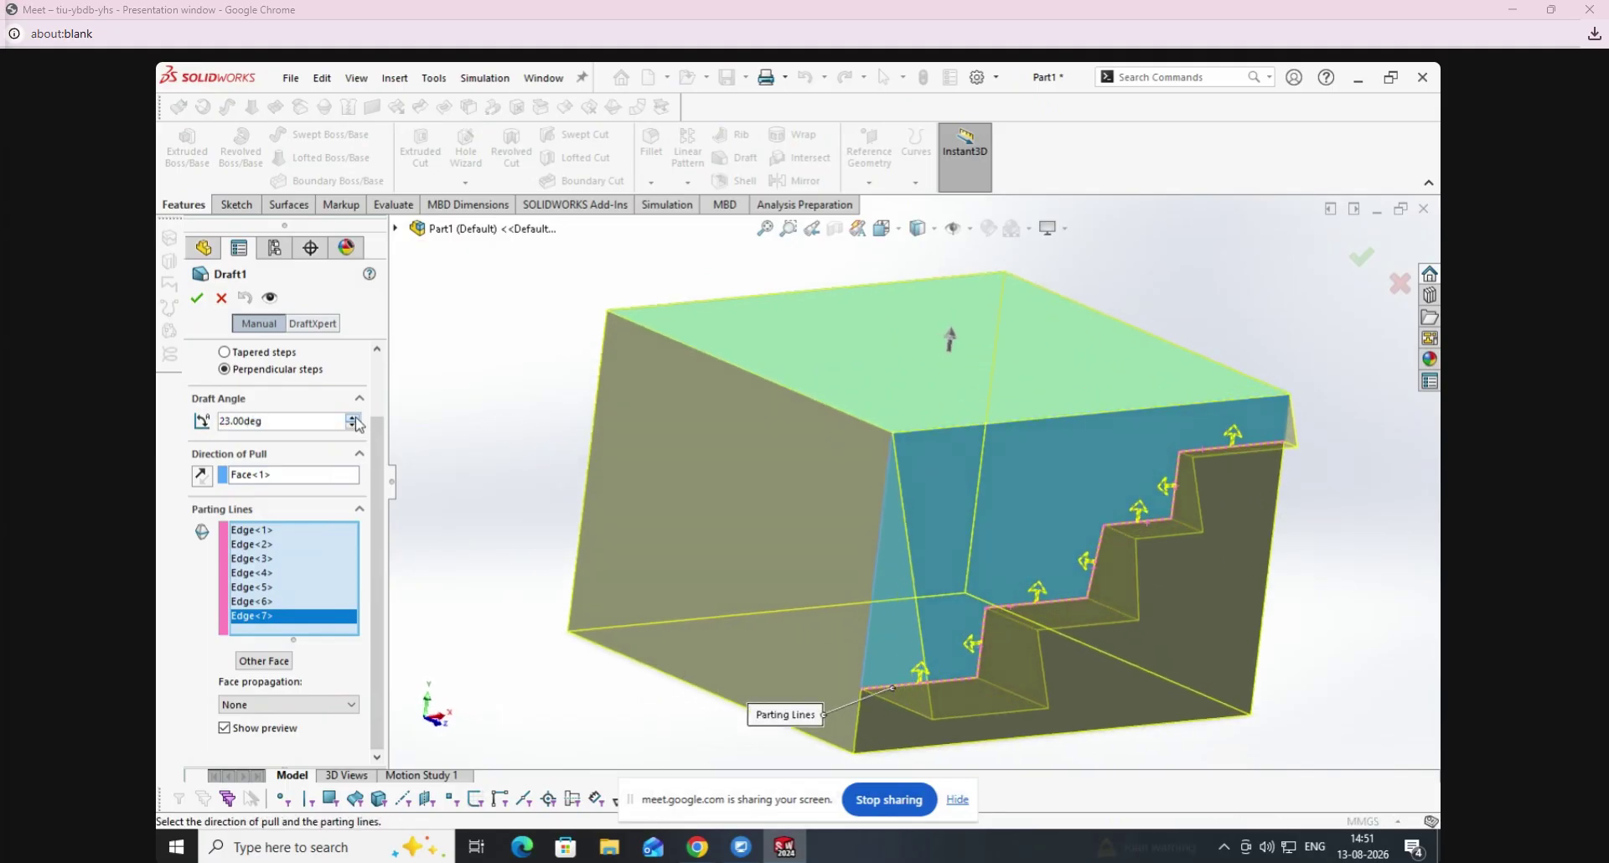
click(353, 418)
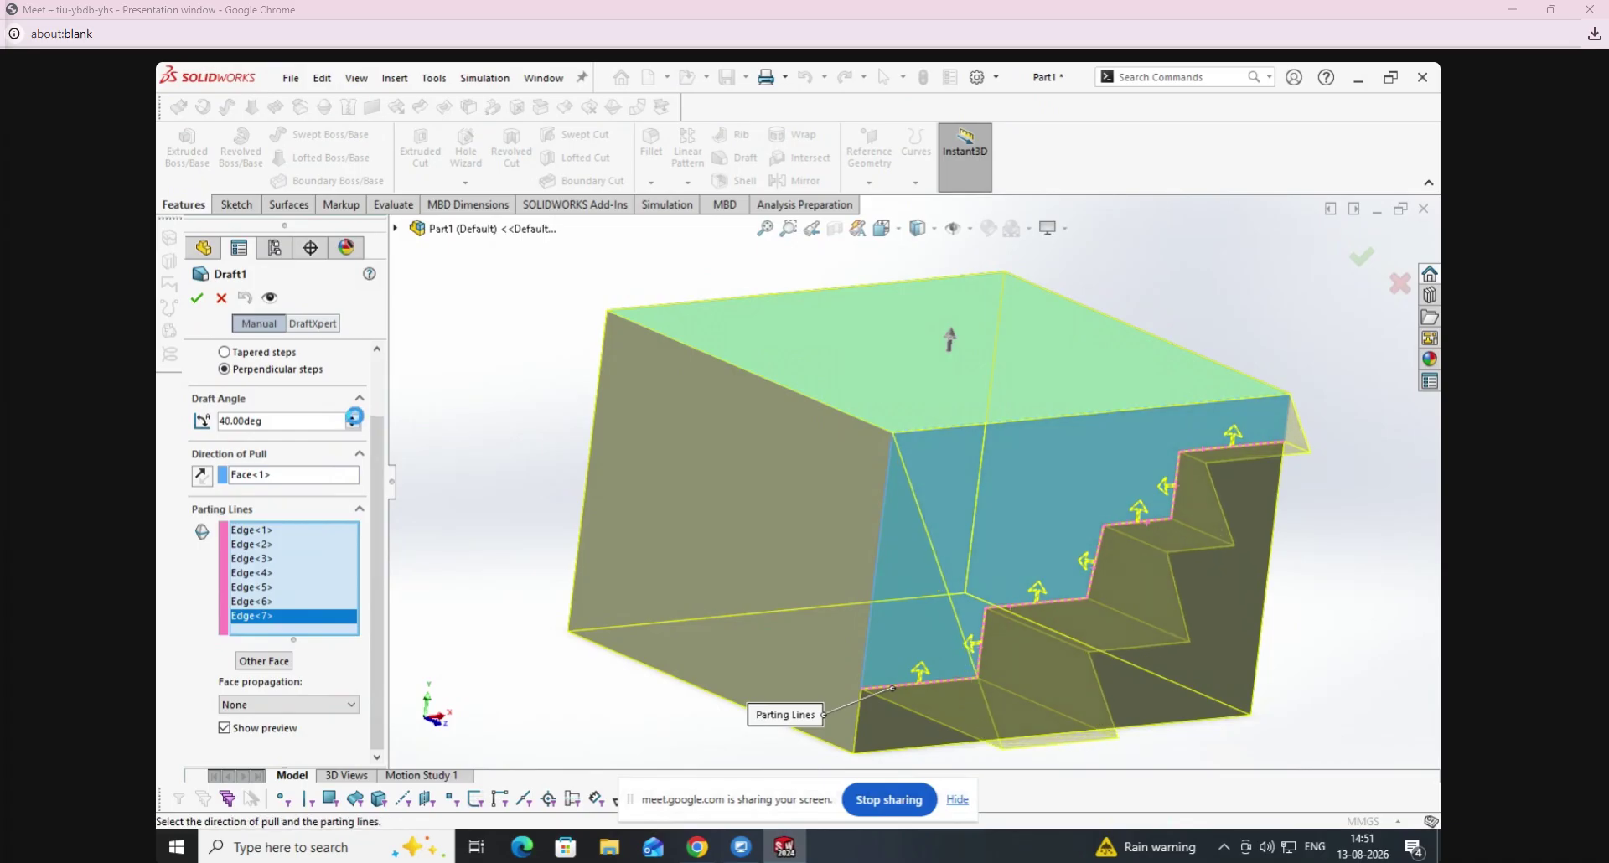
click(353, 419)
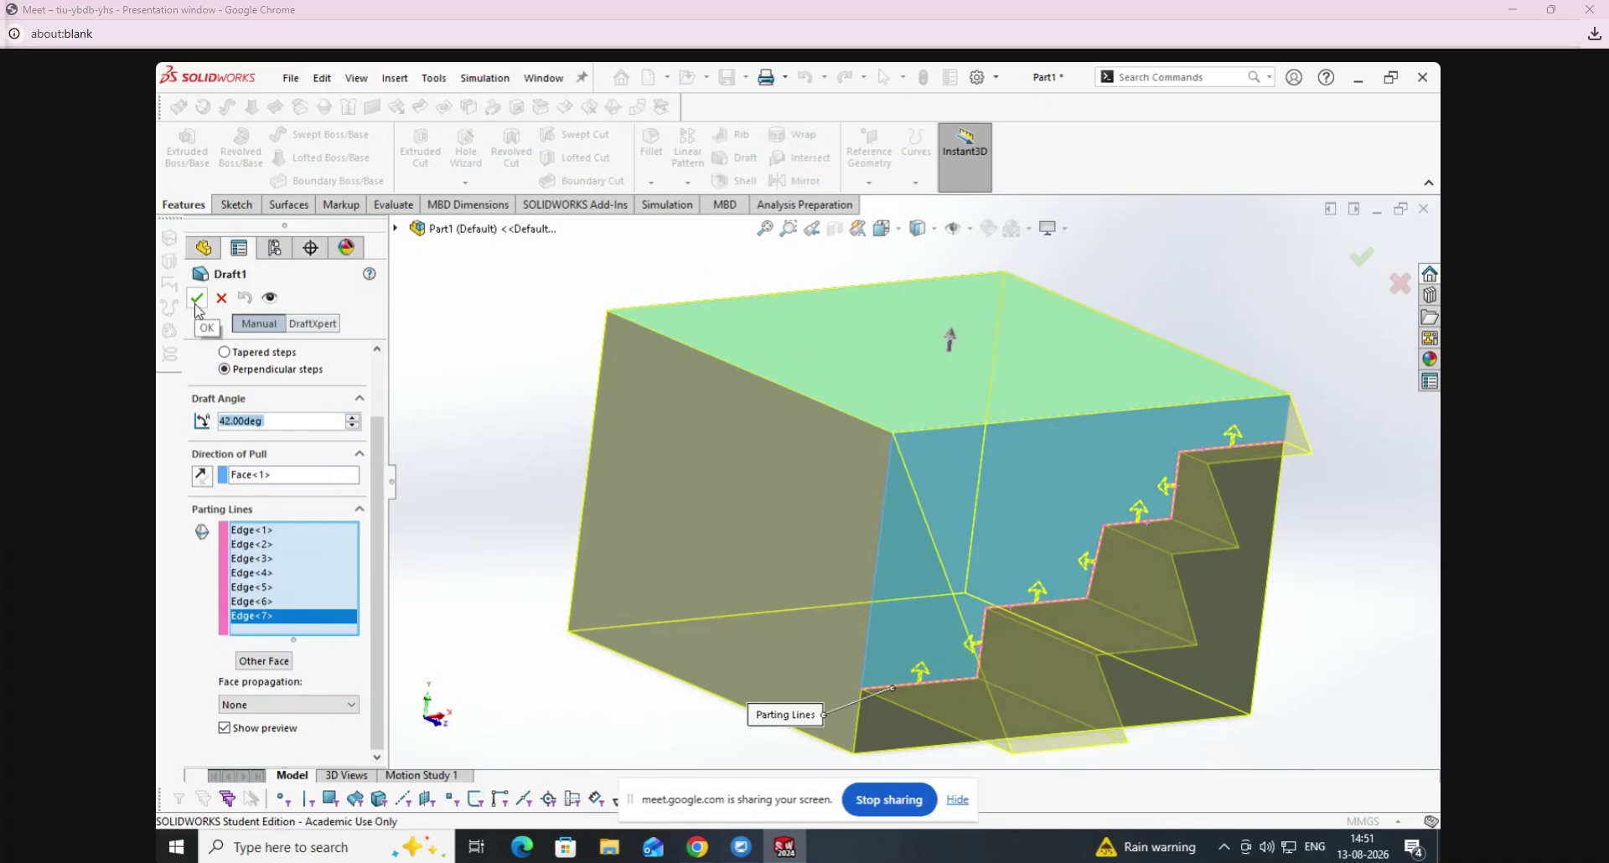
scroll(385, 467, up, 2)
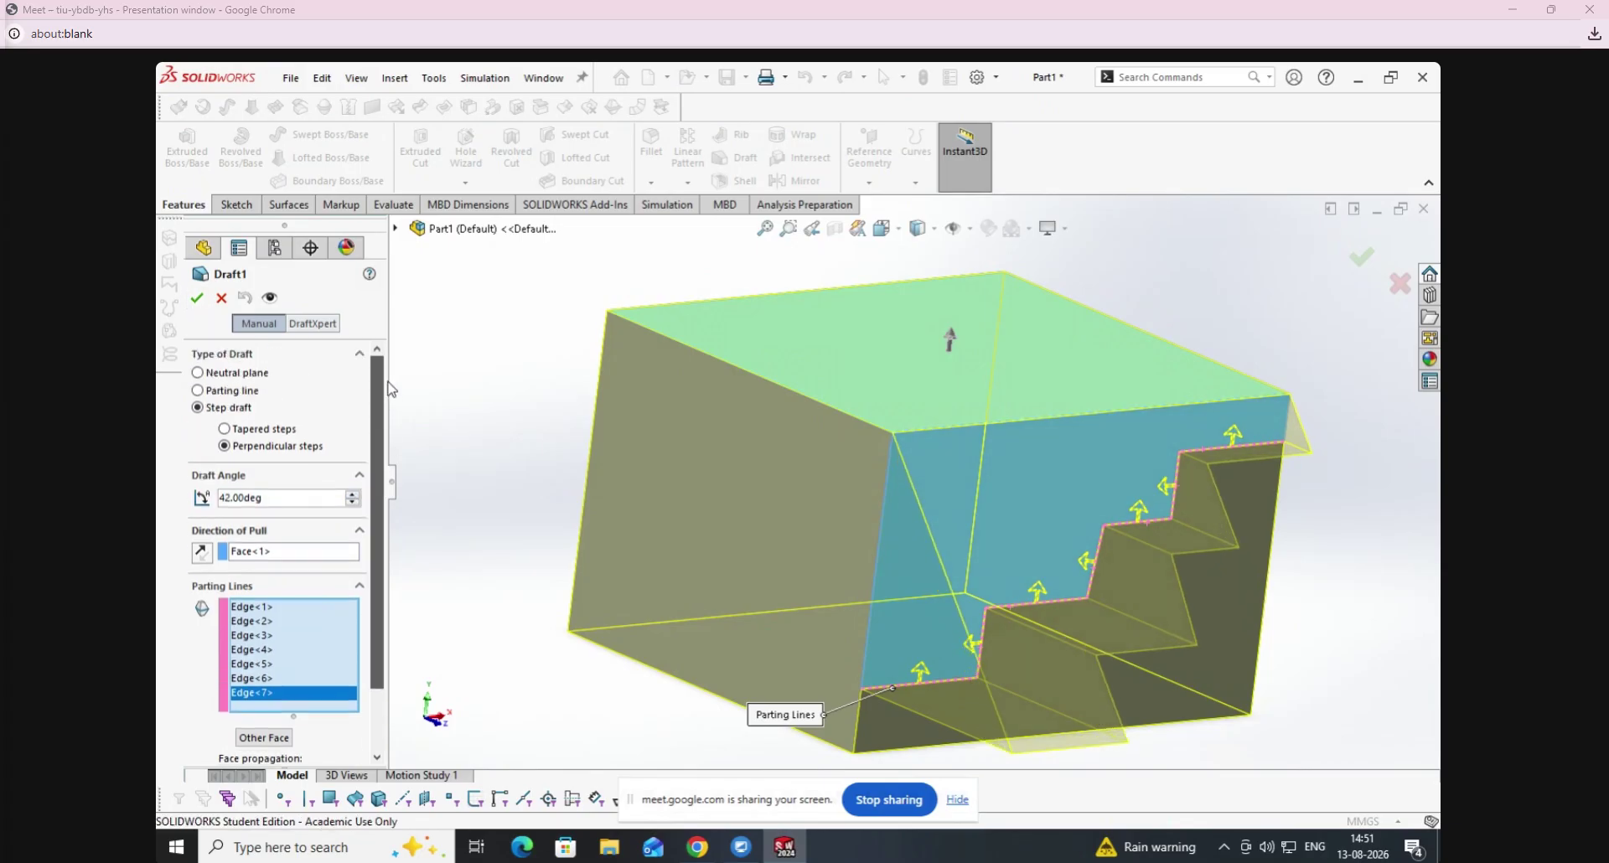
click(198, 298)
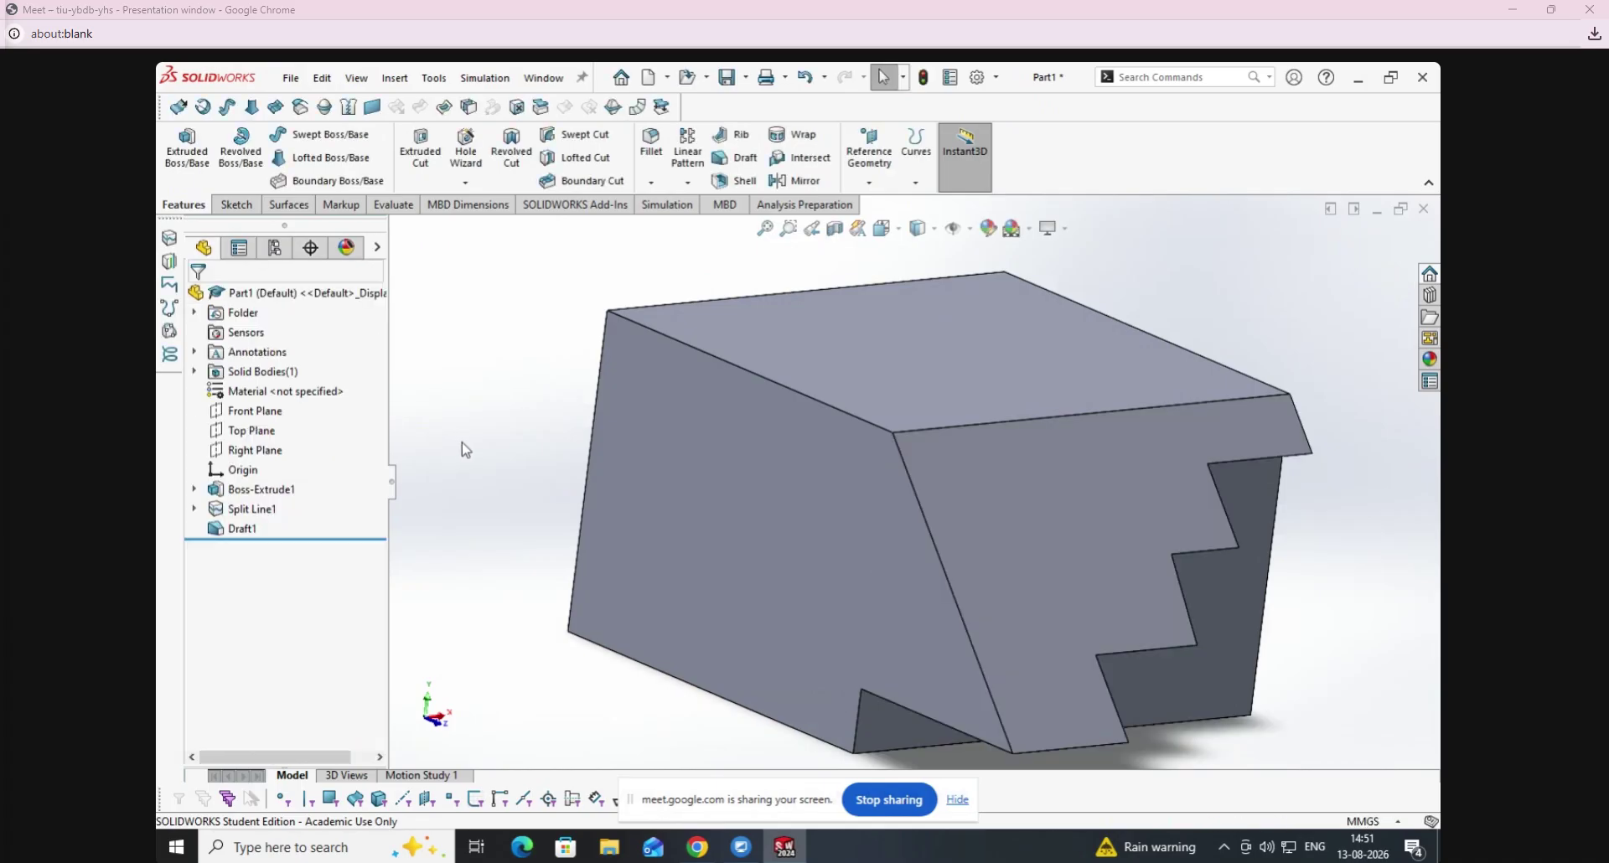
middle_drag(465, 447, 707, 375)
scroll(721, 527, up, 5)
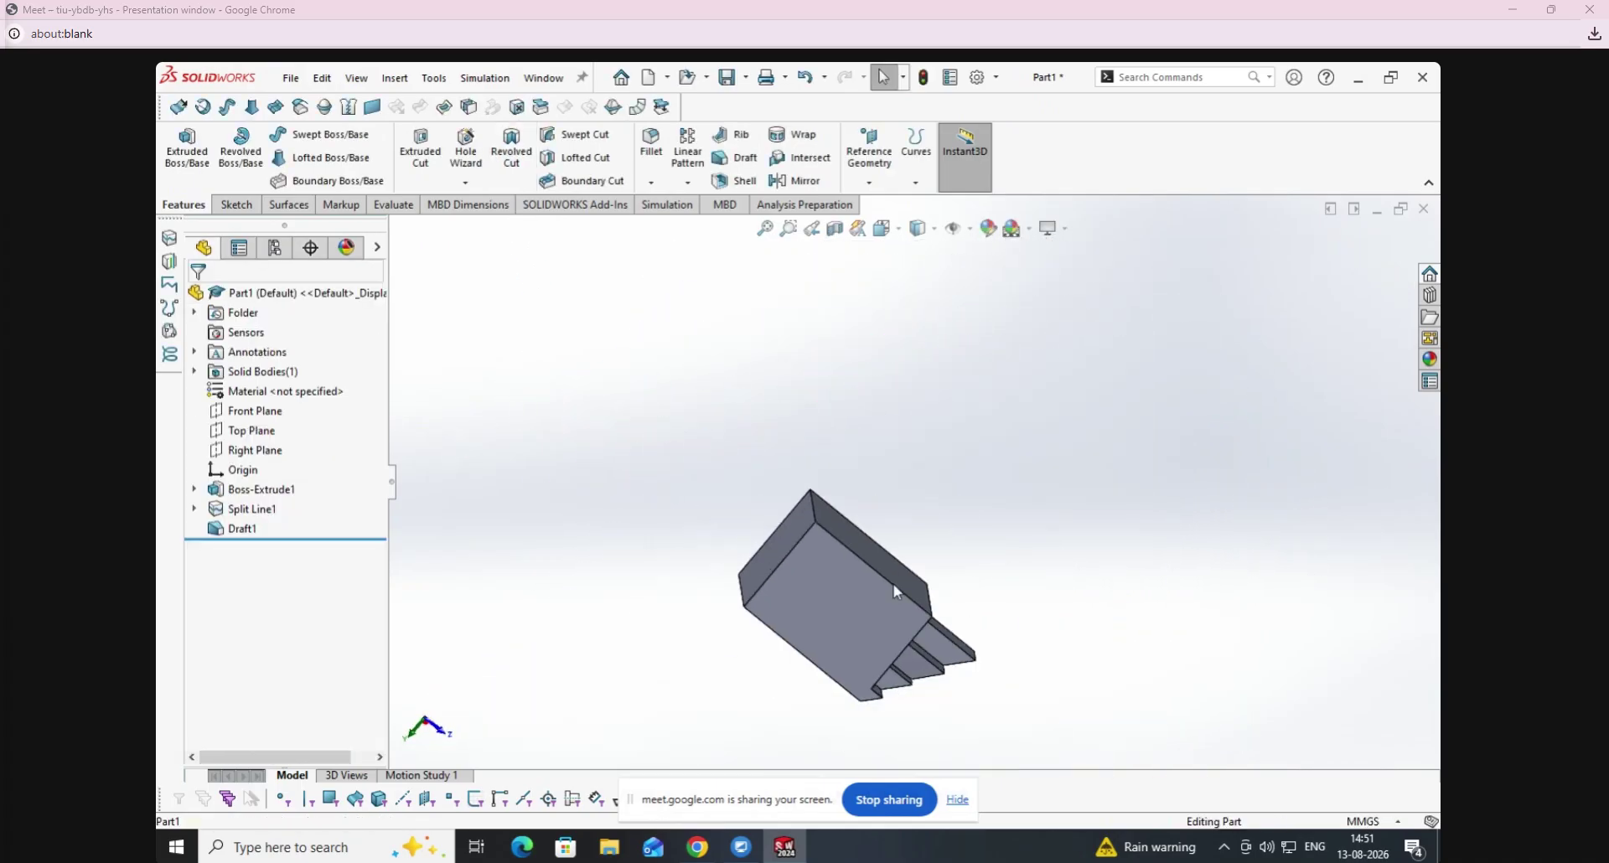
Close the drafted block without saving its changes and create a new part document.
middle_drag(895, 589, 793, 585)
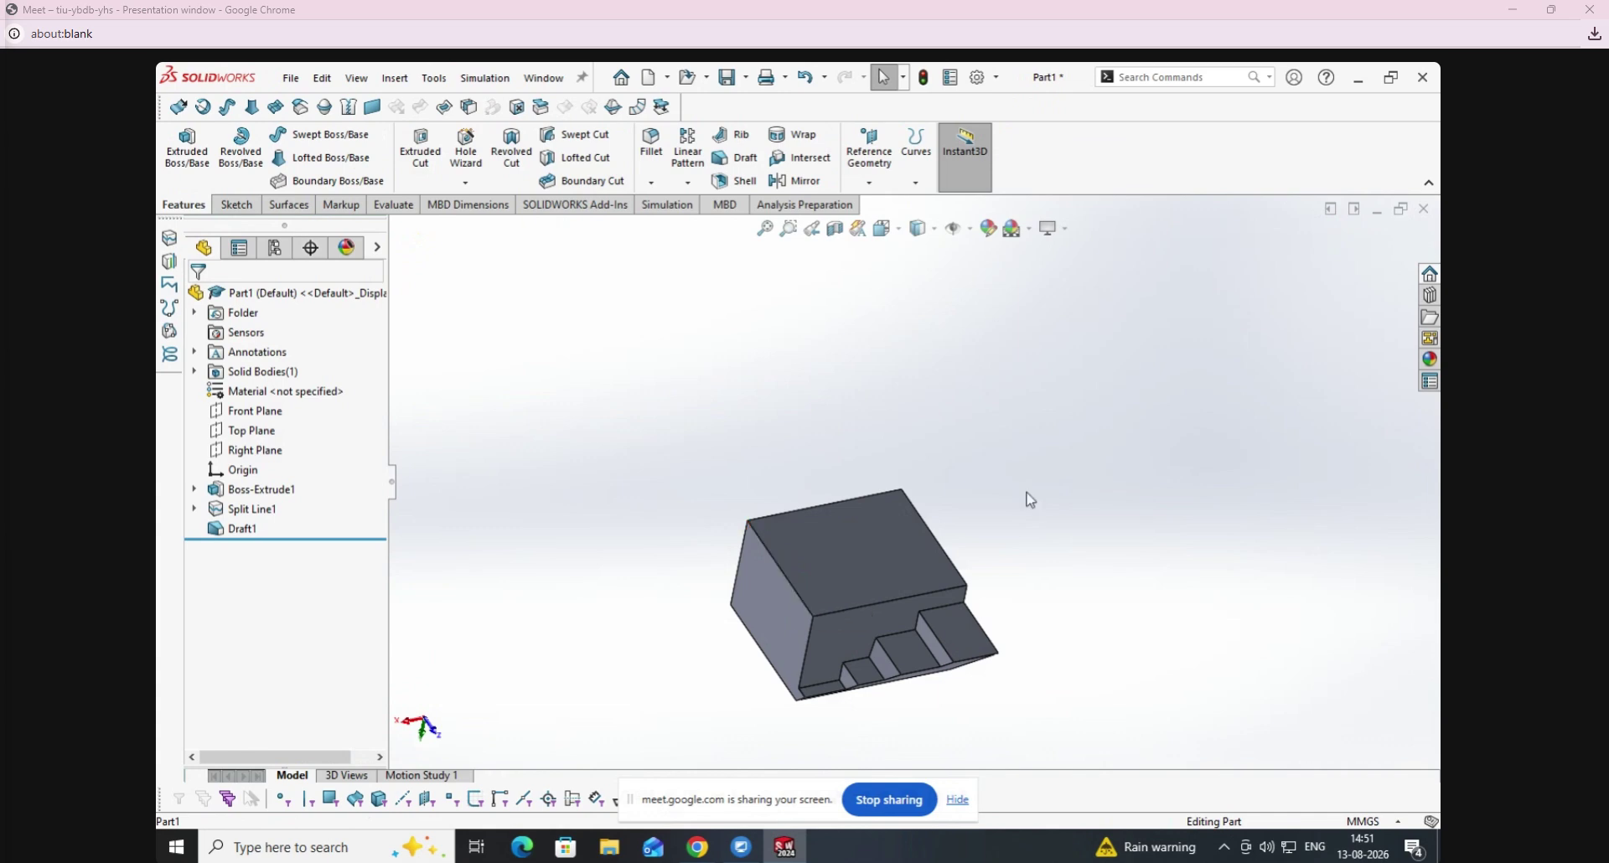
key(ctrl+w)
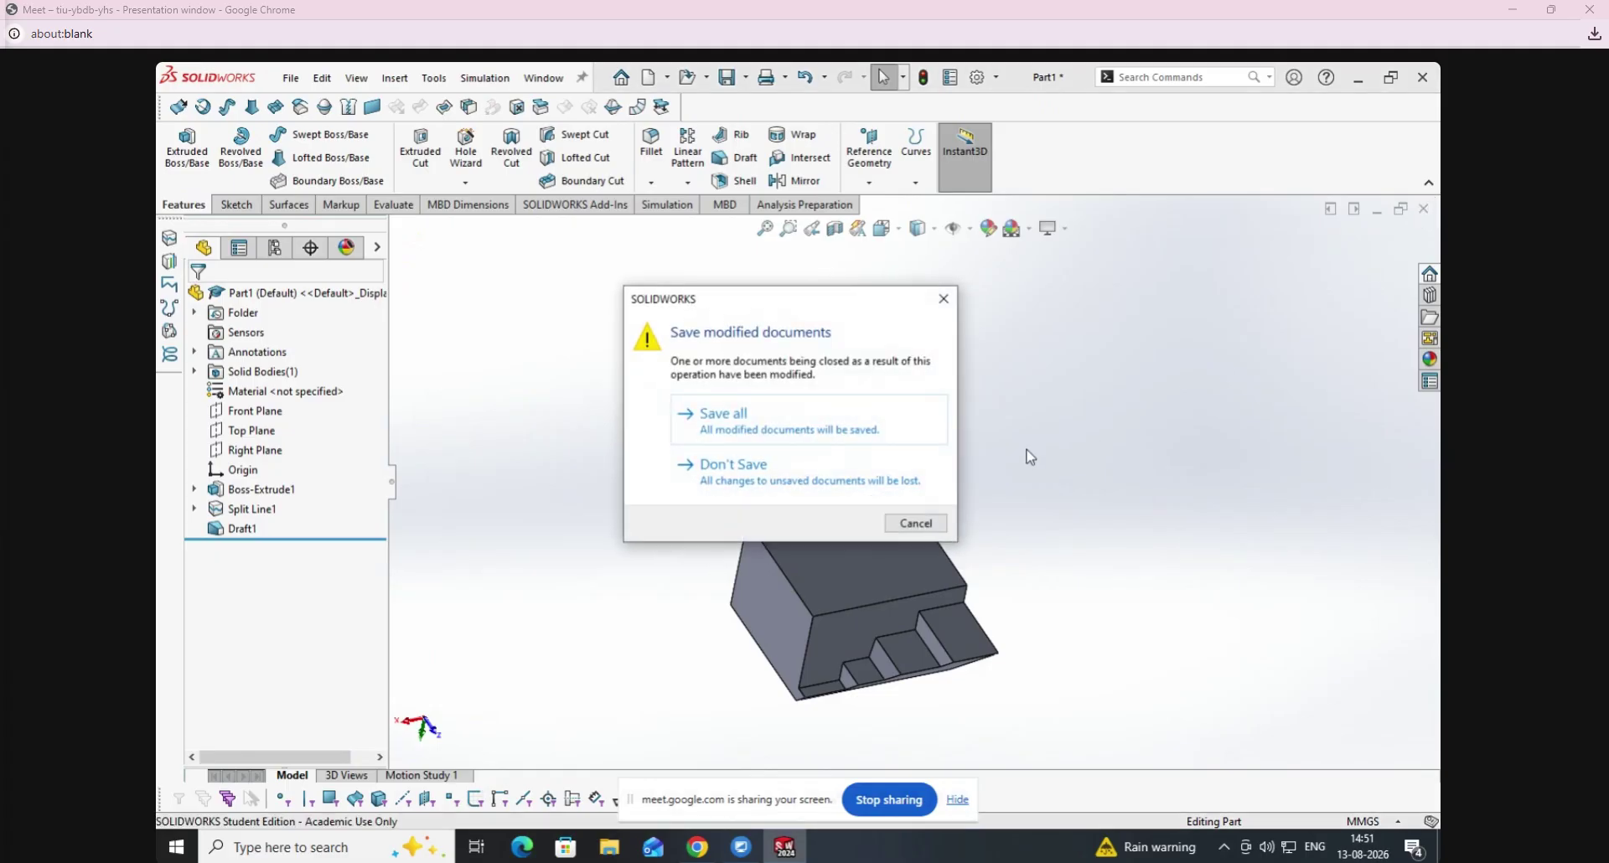
click(863, 476)
click(467, 83)
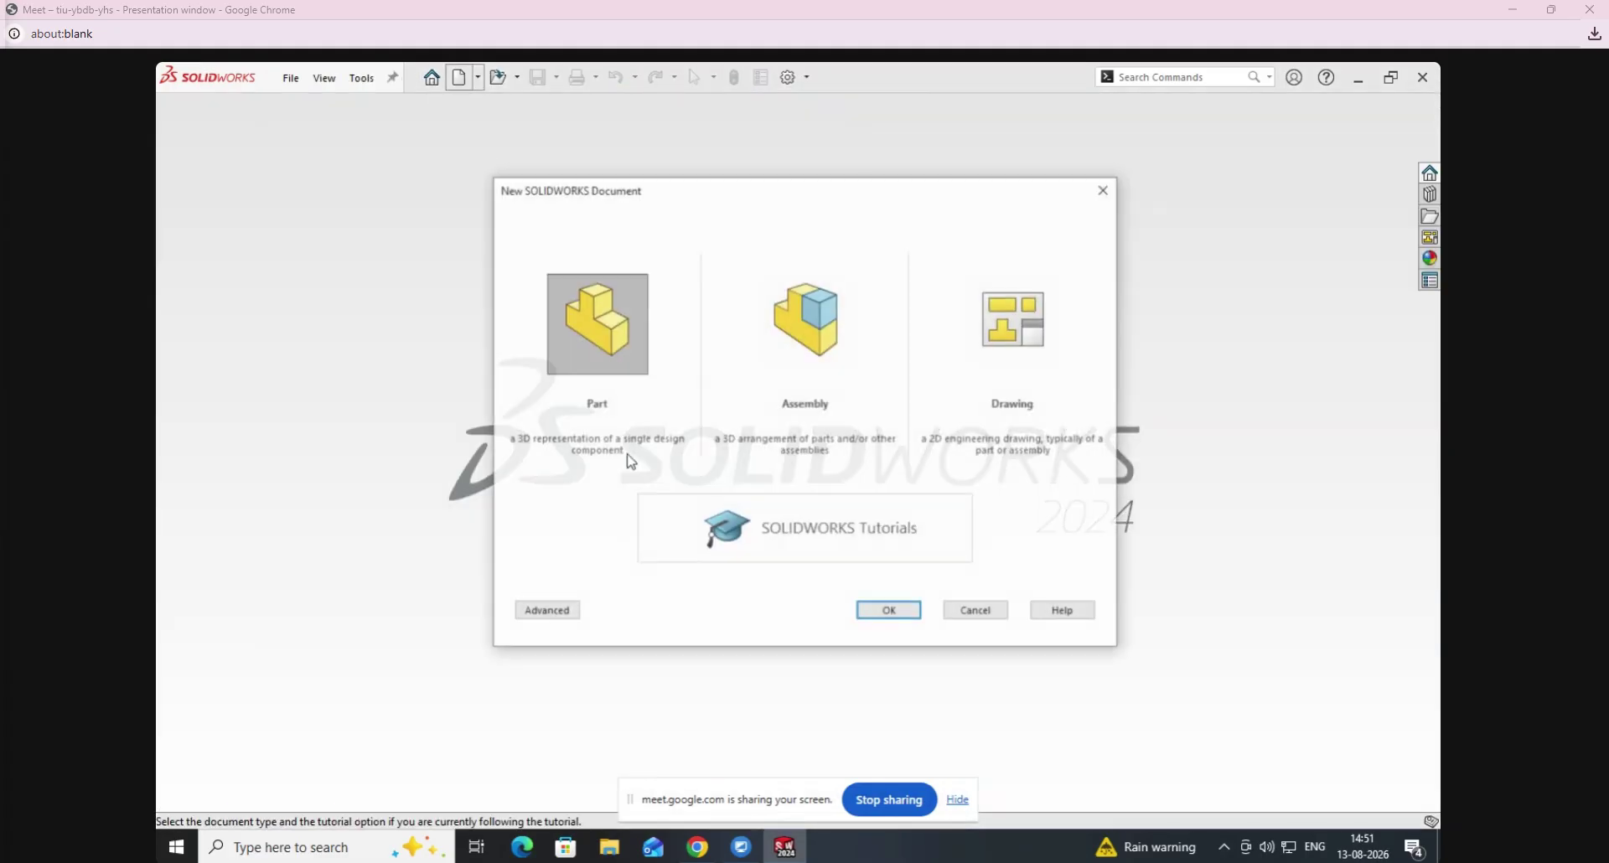
click(890, 613)
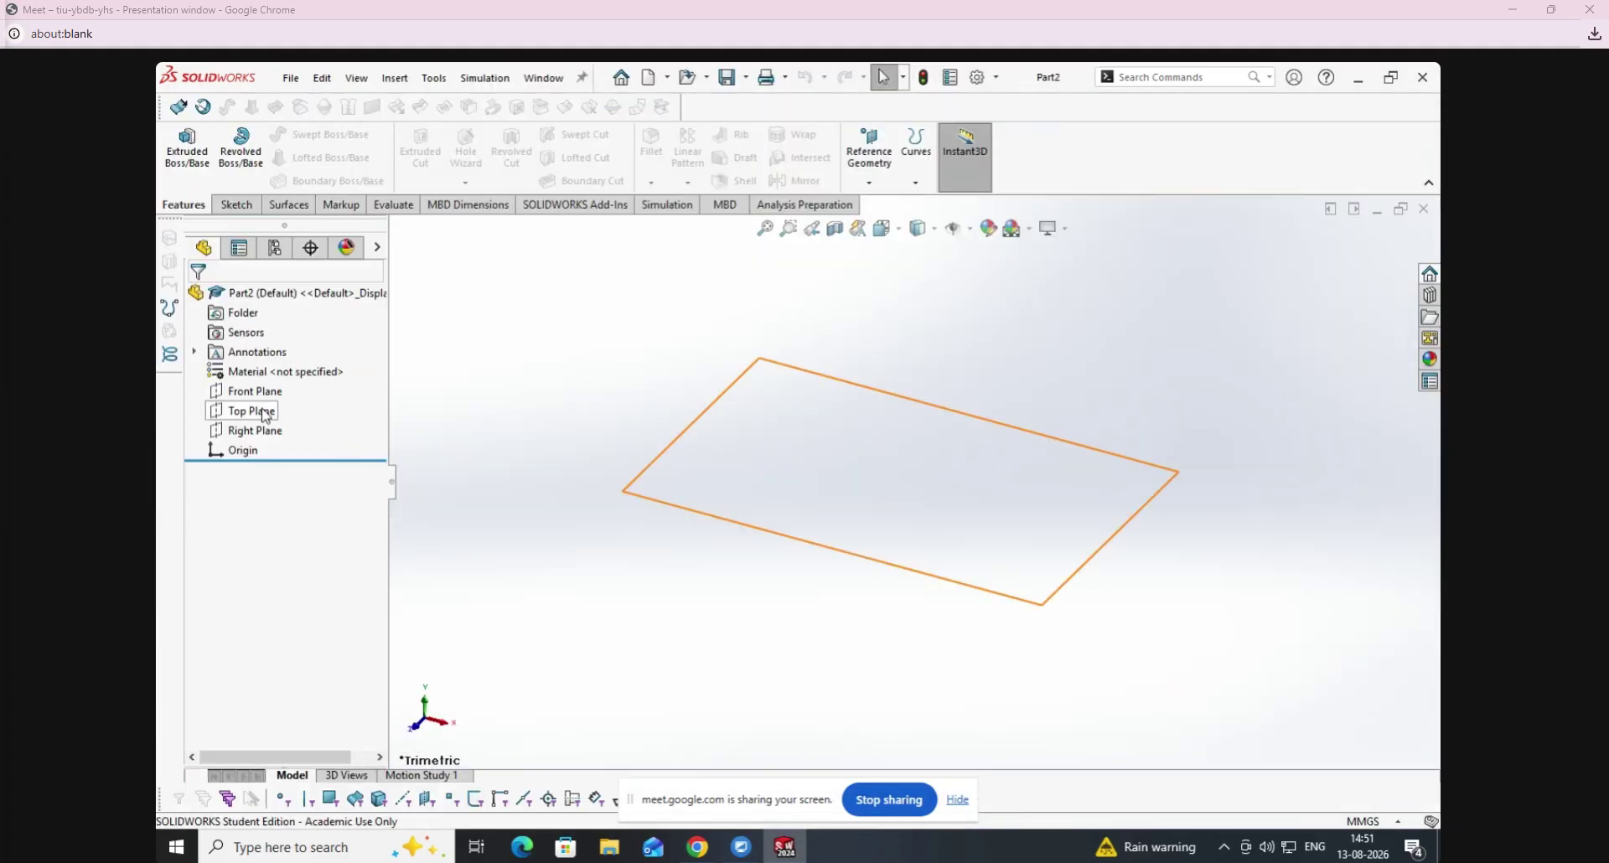
Start a sketch on the Top Plane and draw a circle of about 170 mm radius centred on the origin.
right_click(266, 415)
click(283, 388)
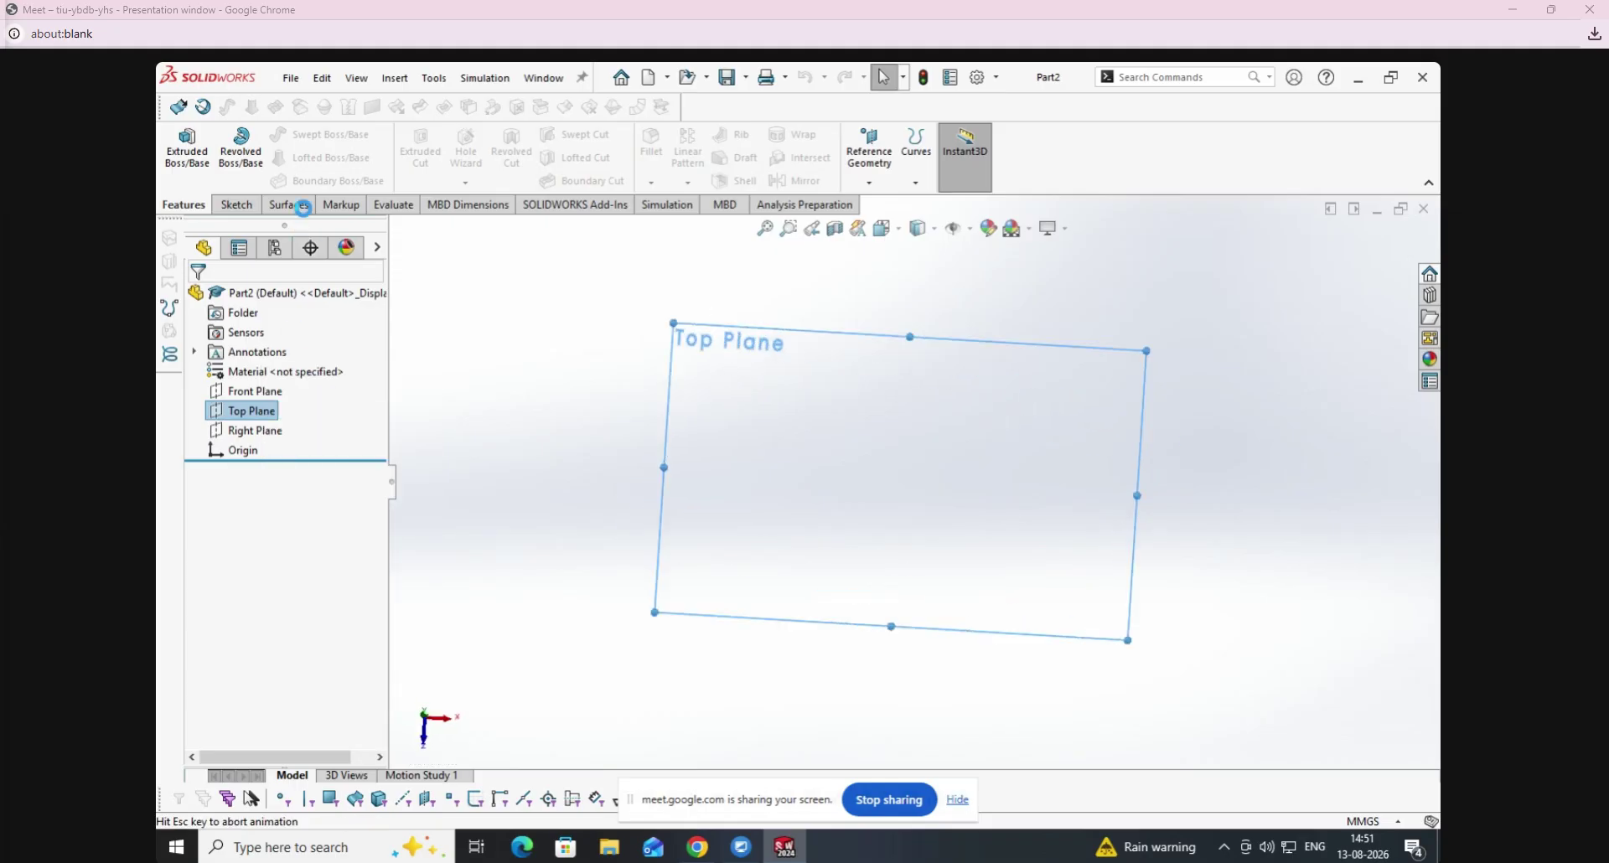
click(326, 134)
click(334, 154)
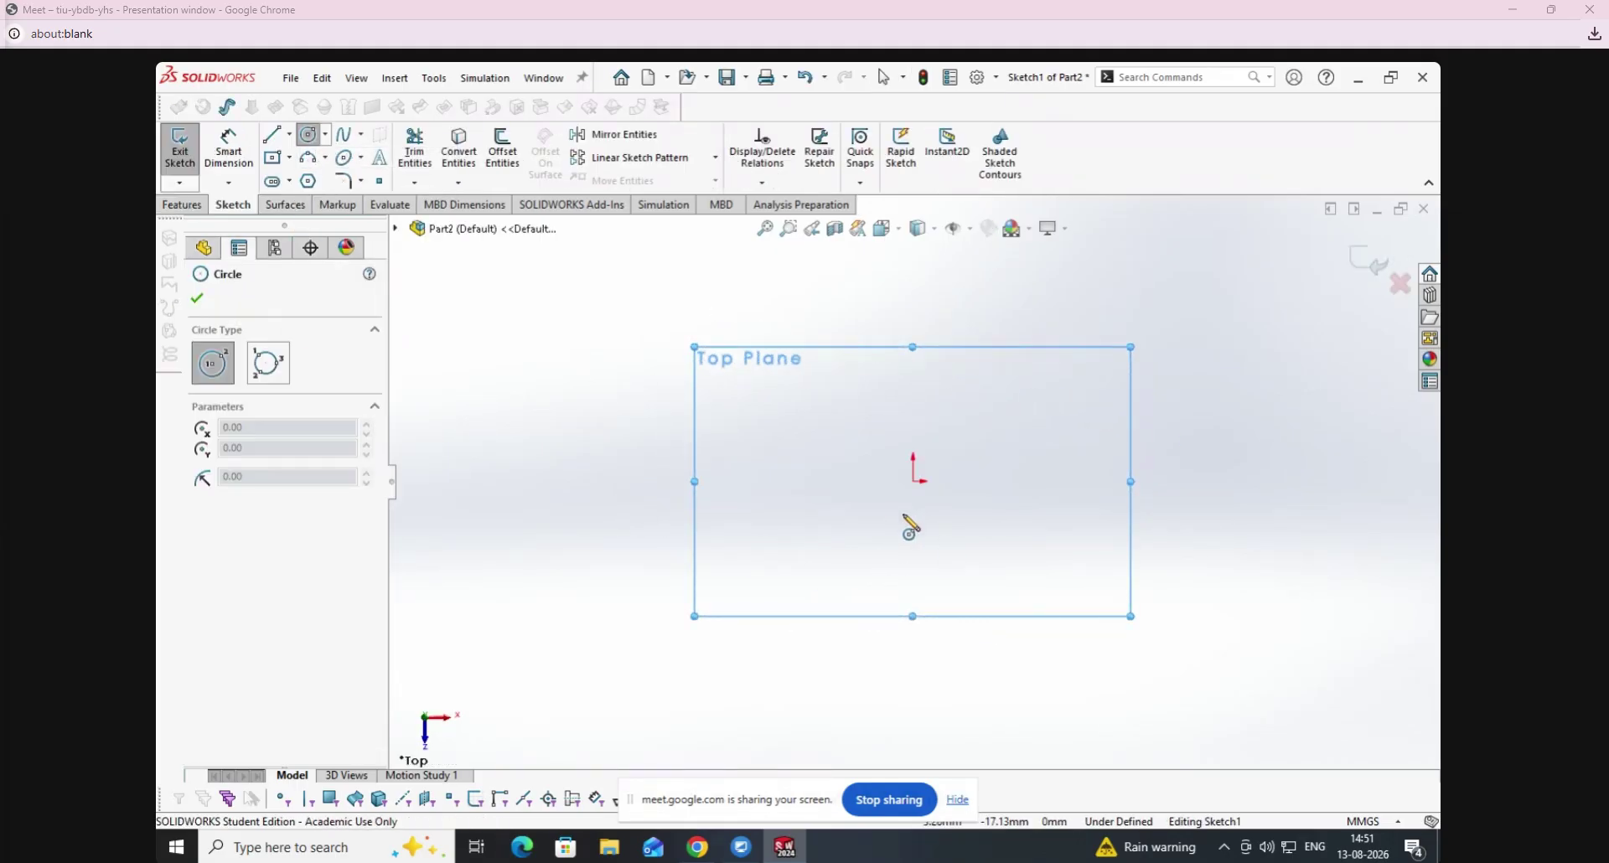
click(914, 482)
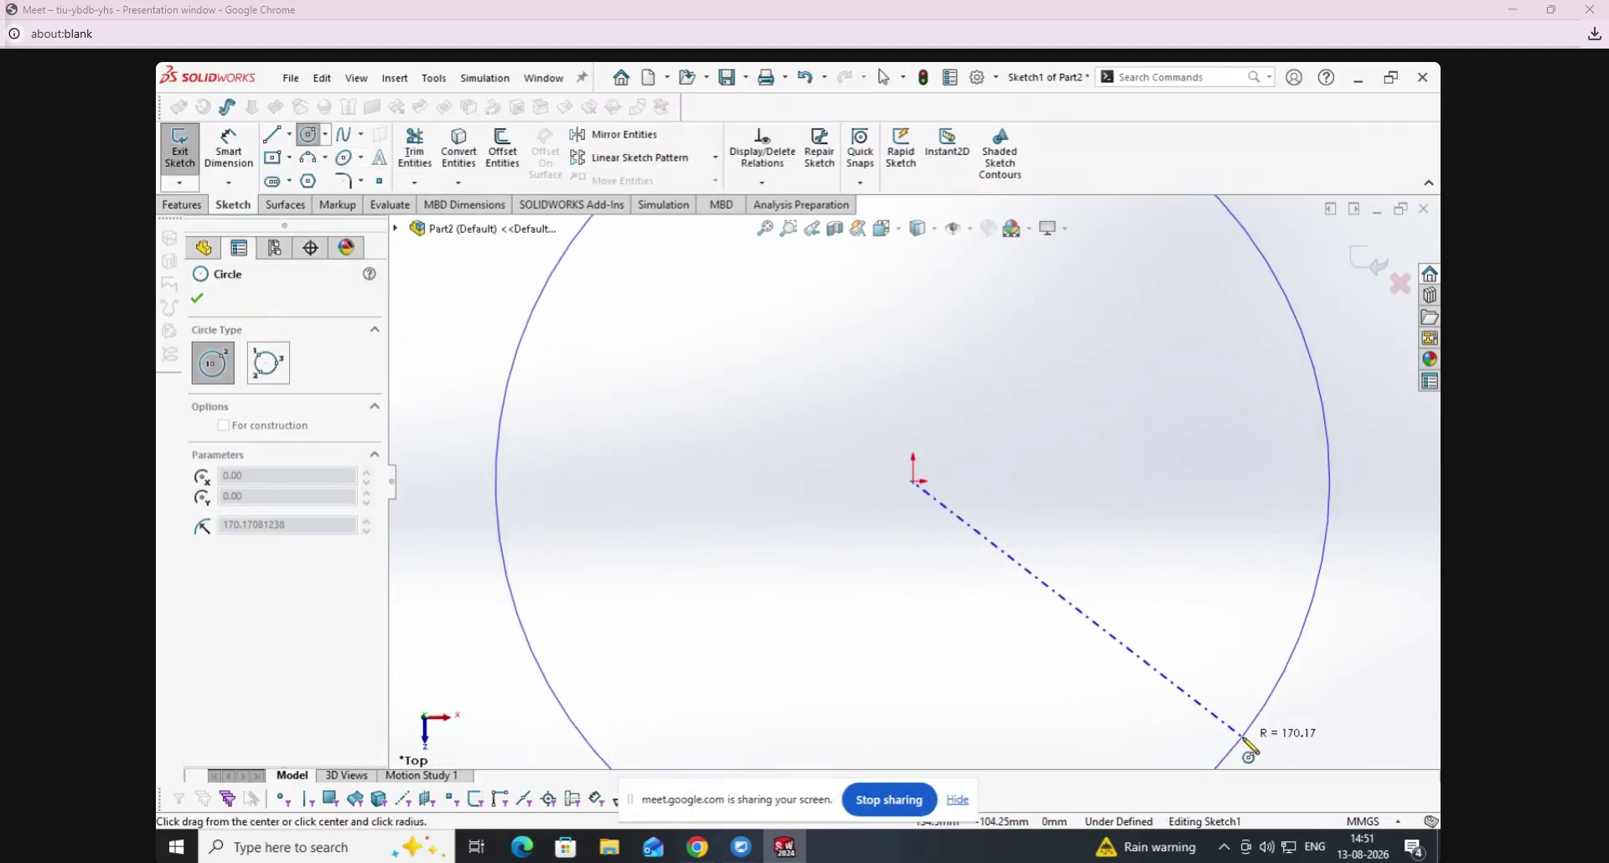
click(1253, 743)
Dimension the circle's diameter to 500 mm and finish the sketch.
click(236, 155)
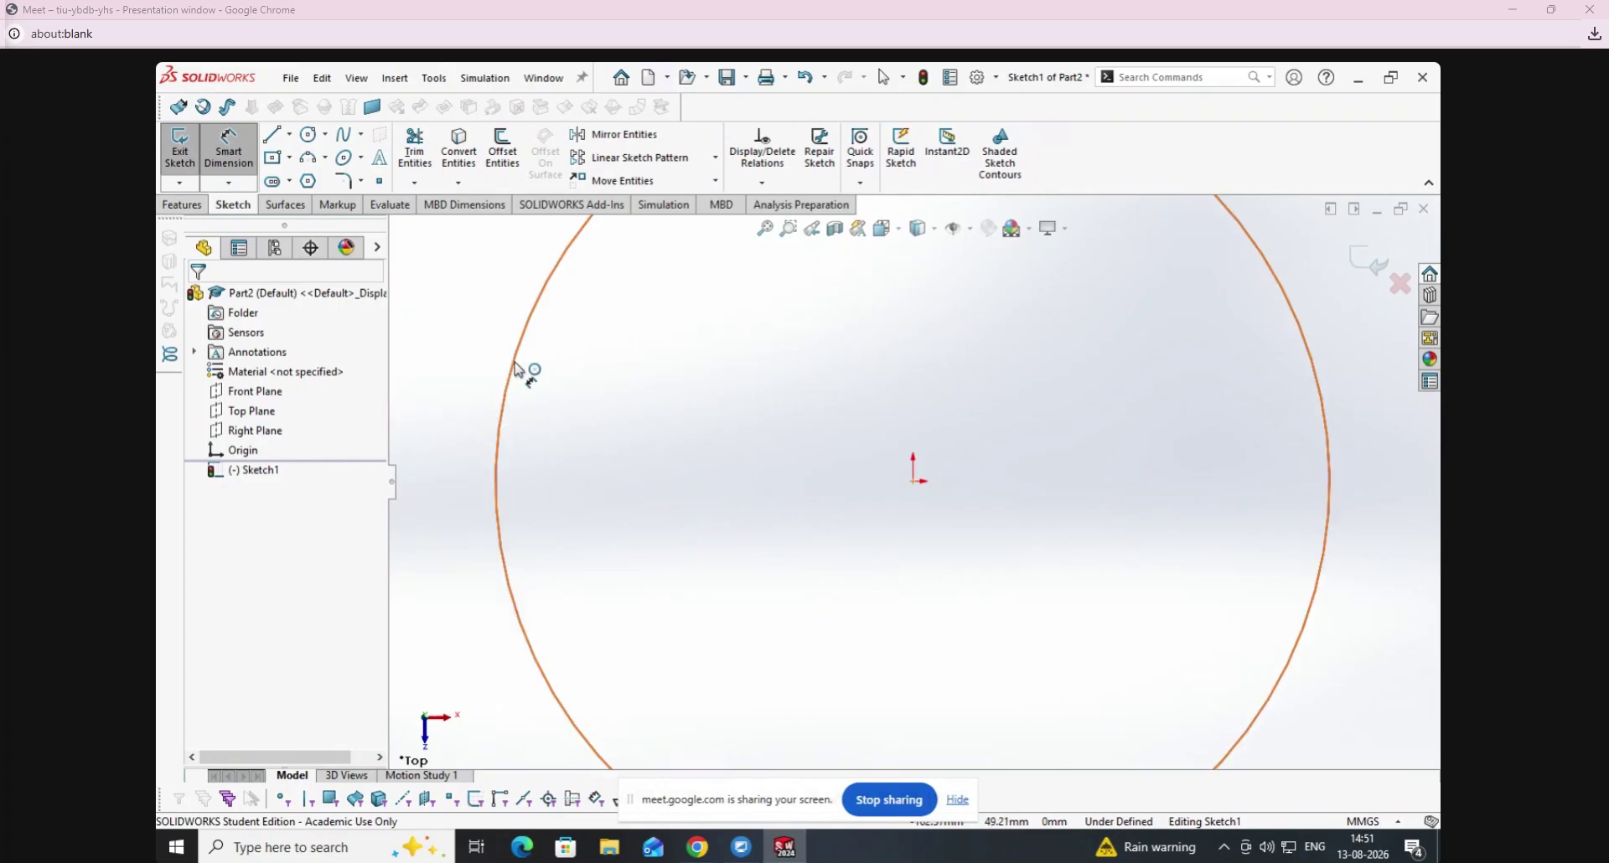
click(513, 369)
click(603, 409)
text(500)
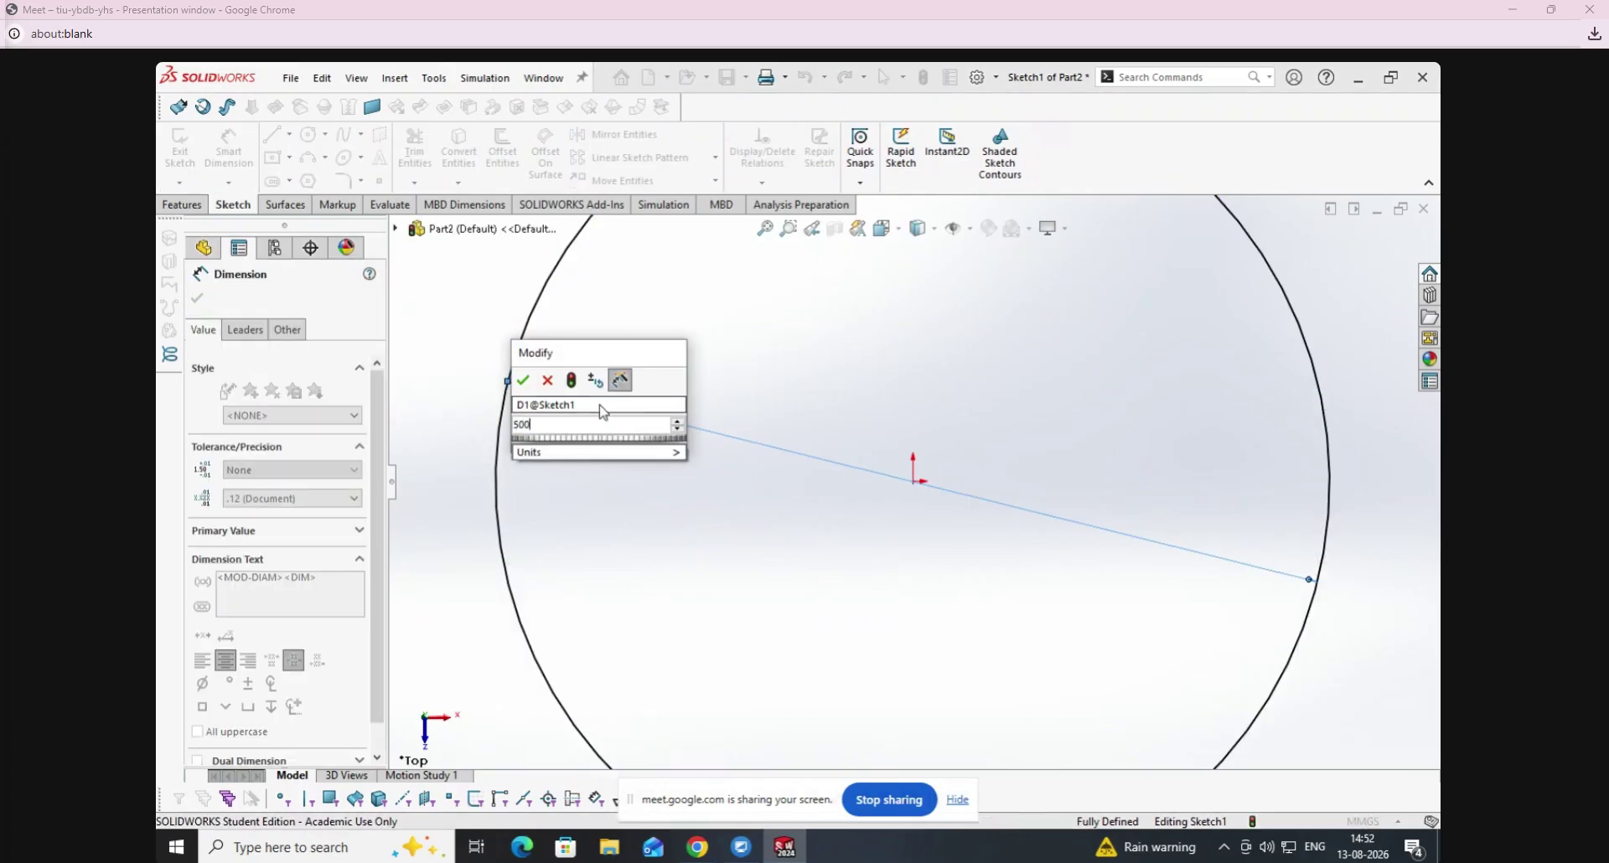
key(Return)
click(178, 149)
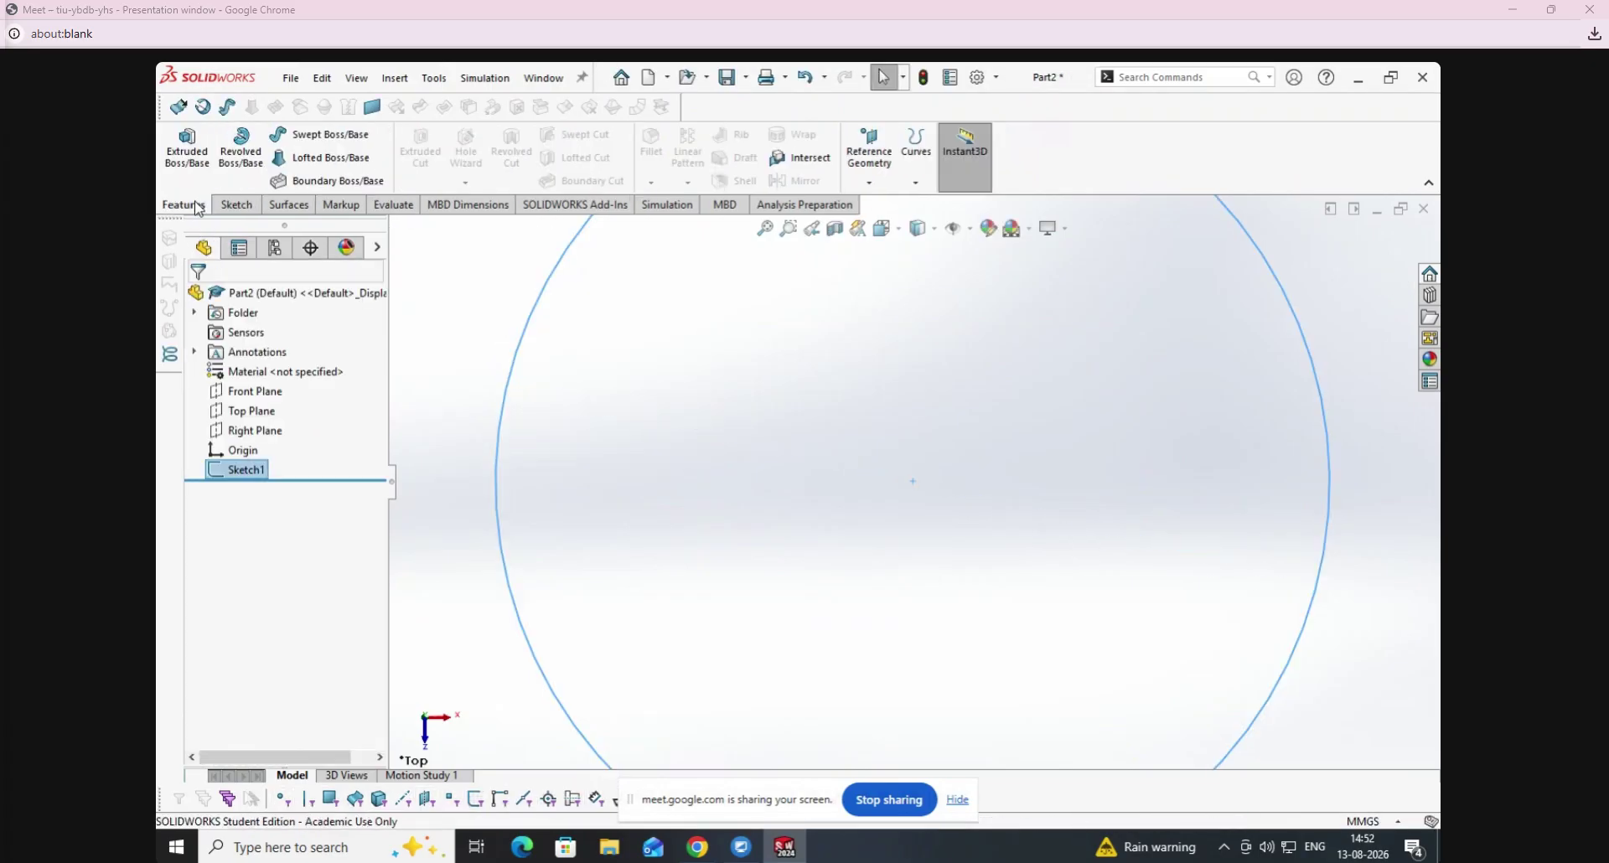
Extrude the circle with the Mid Plane end condition to a total depth of about 540 mm.
click(186, 147)
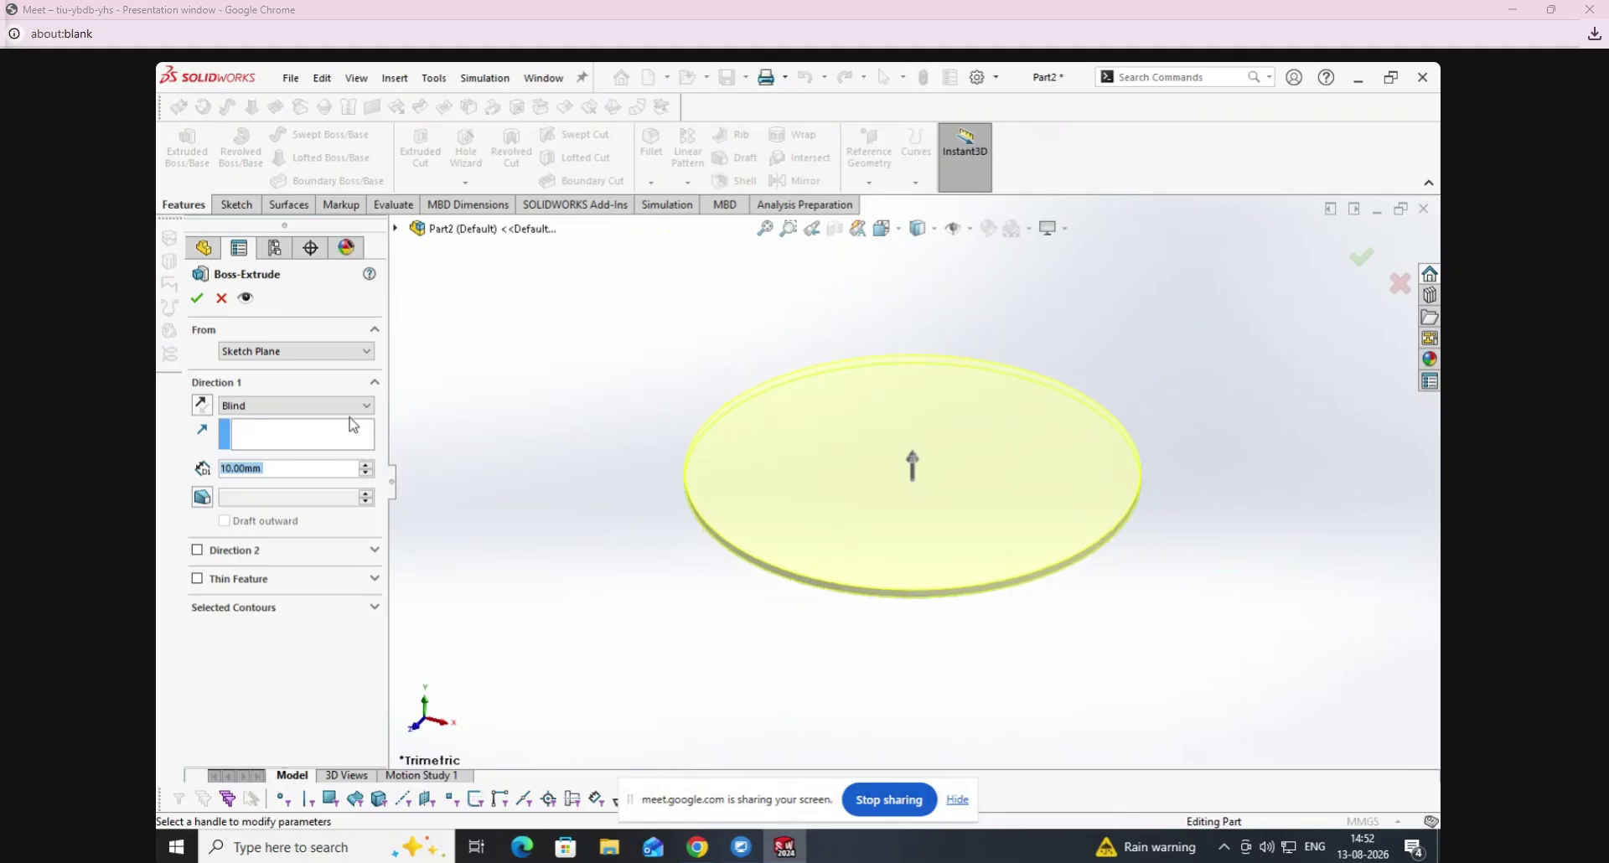
click(358, 408)
click(294, 425)
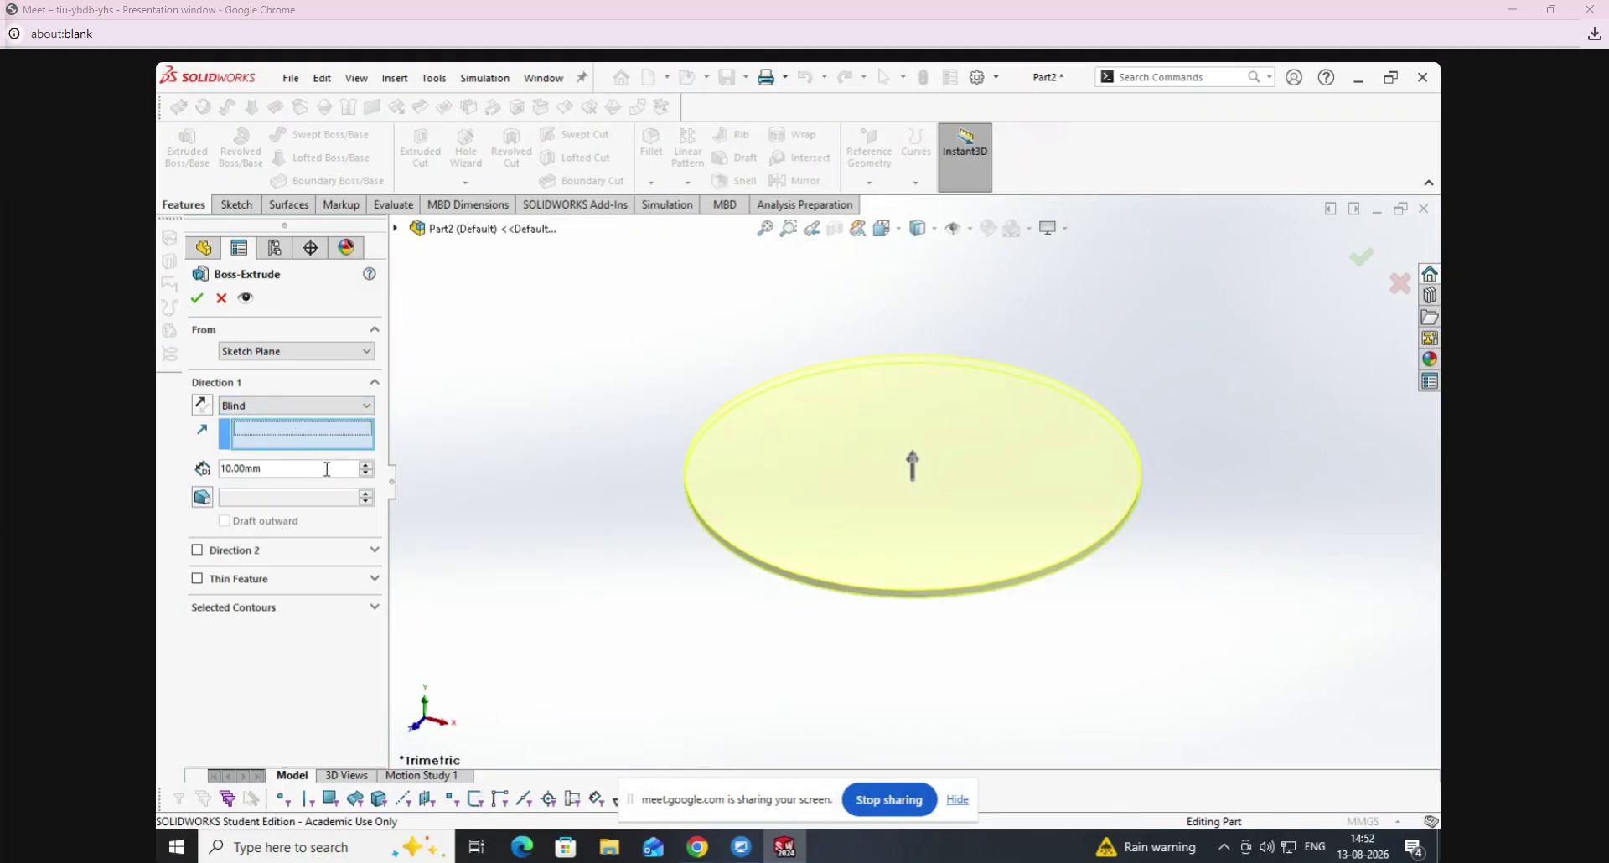
click(316, 406)
click(344, 467)
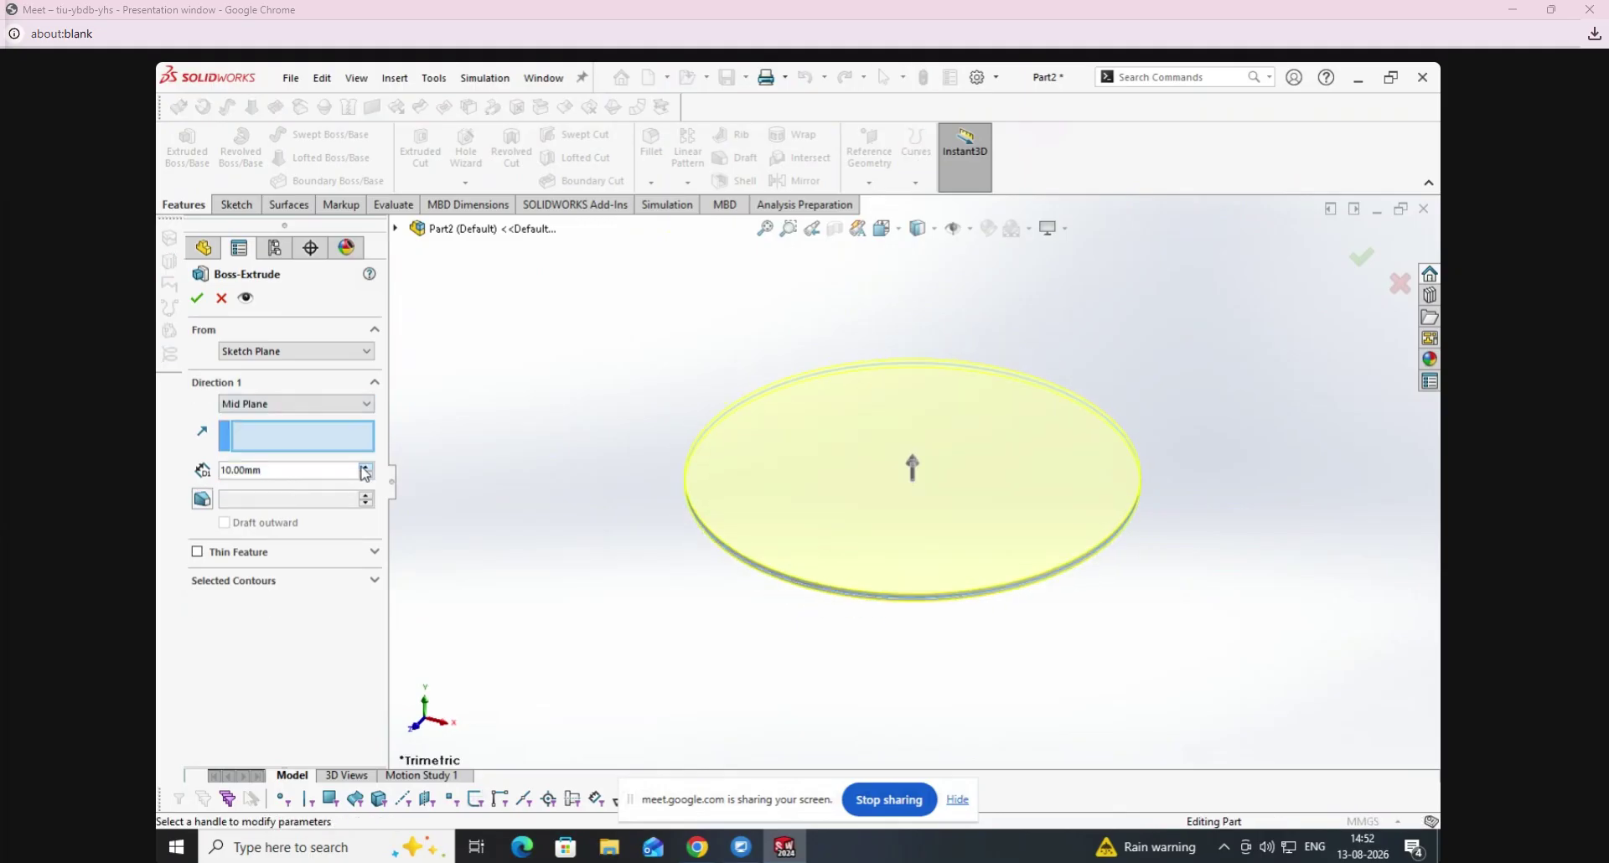
click(363, 467)
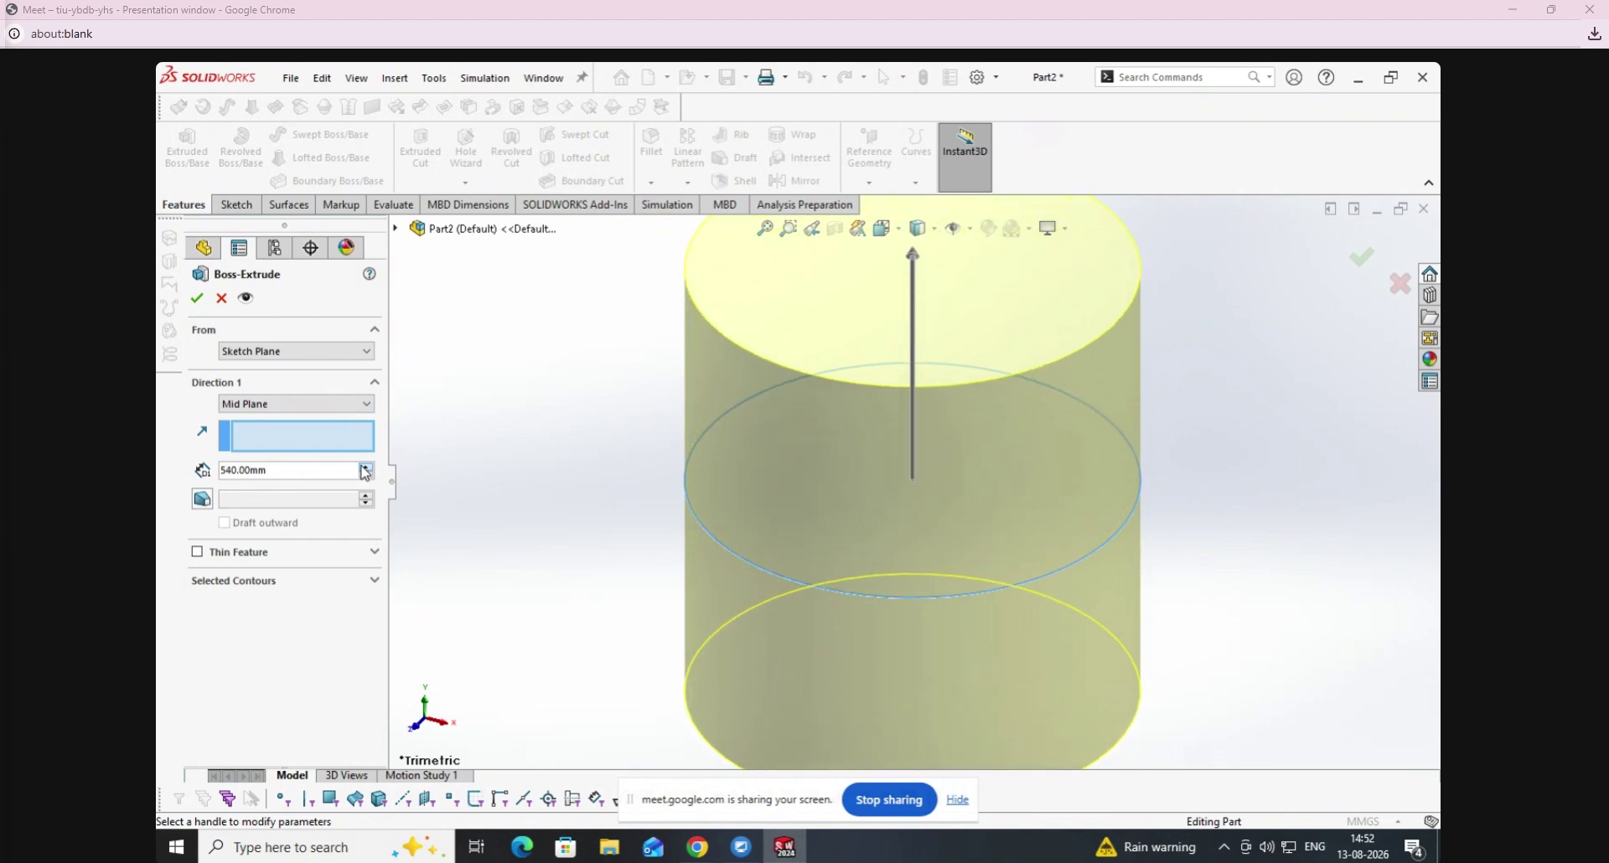
click(197, 299)
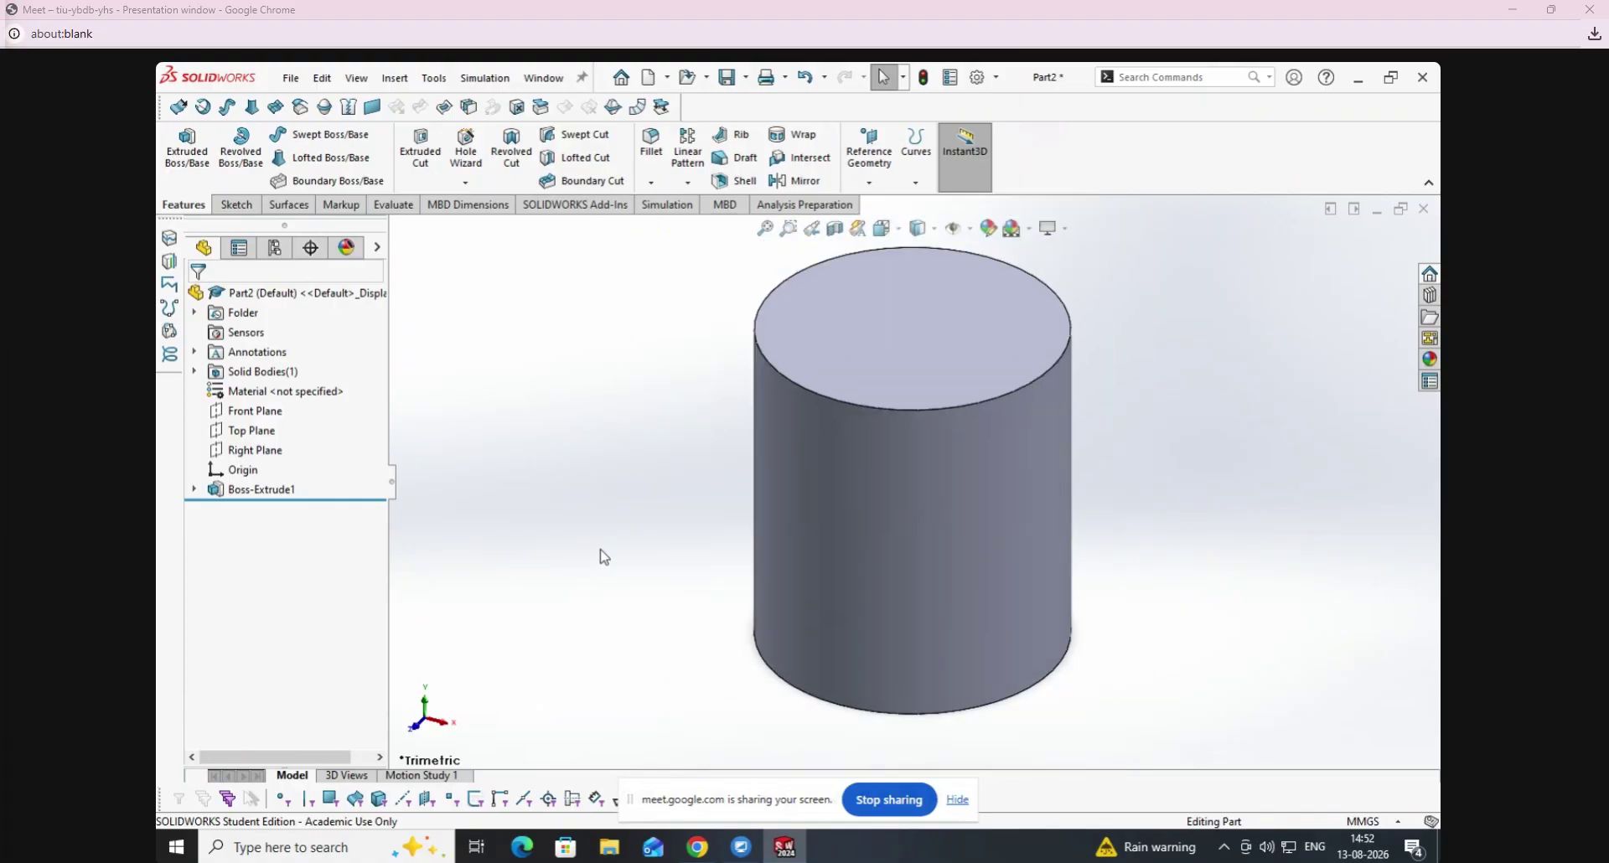
Sketch a closed wavy spline on the Front Plane that loops across the cylinder and extends well past both of its sides.
right_click(264, 410)
click(281, 385)
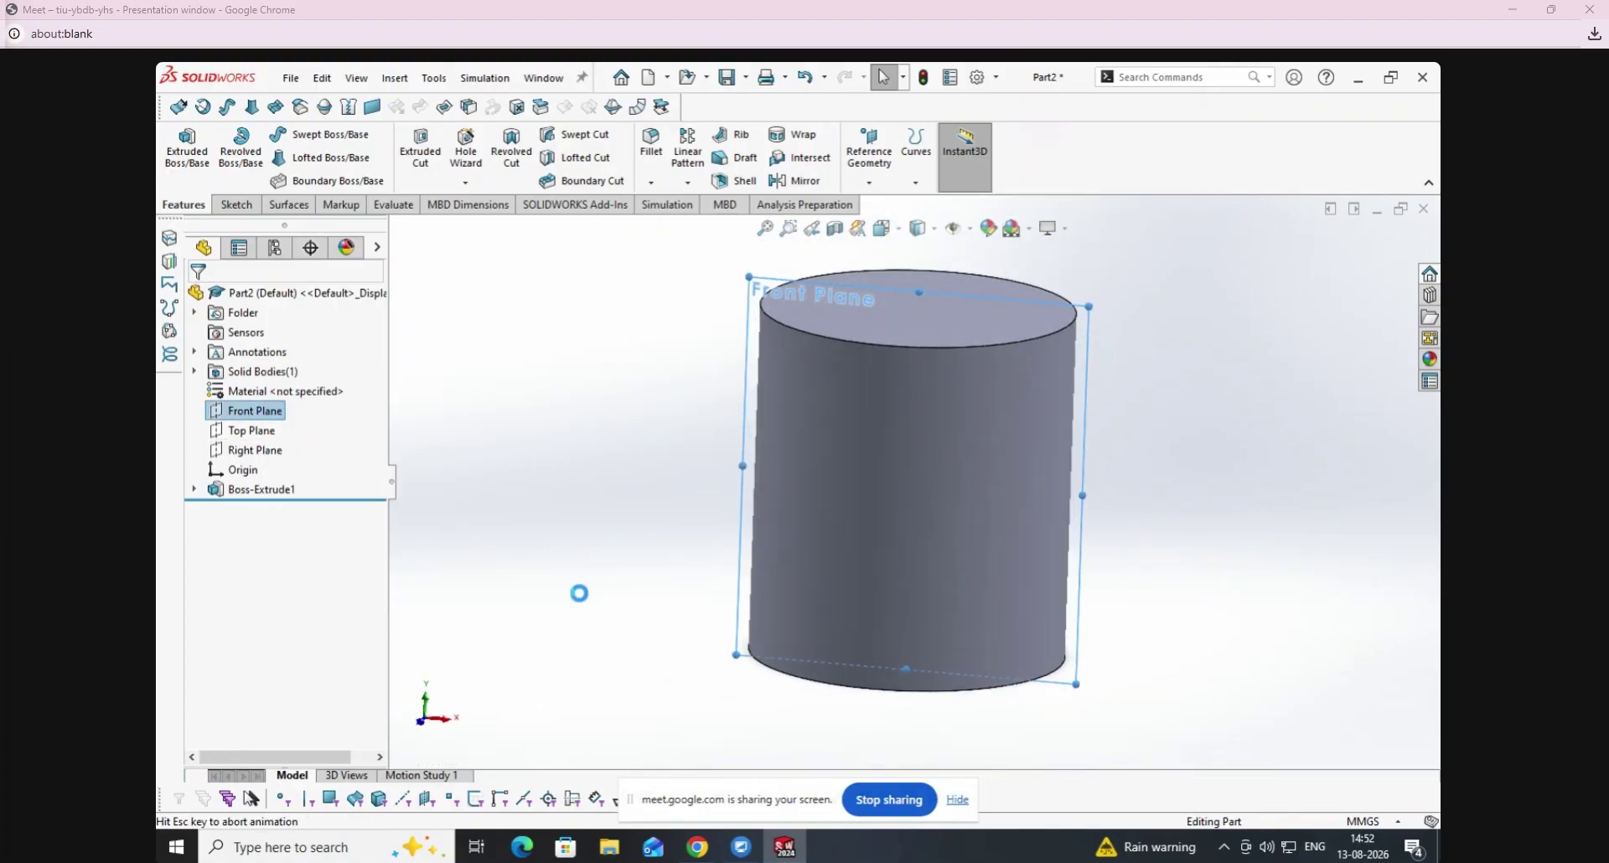
click(343, 134)
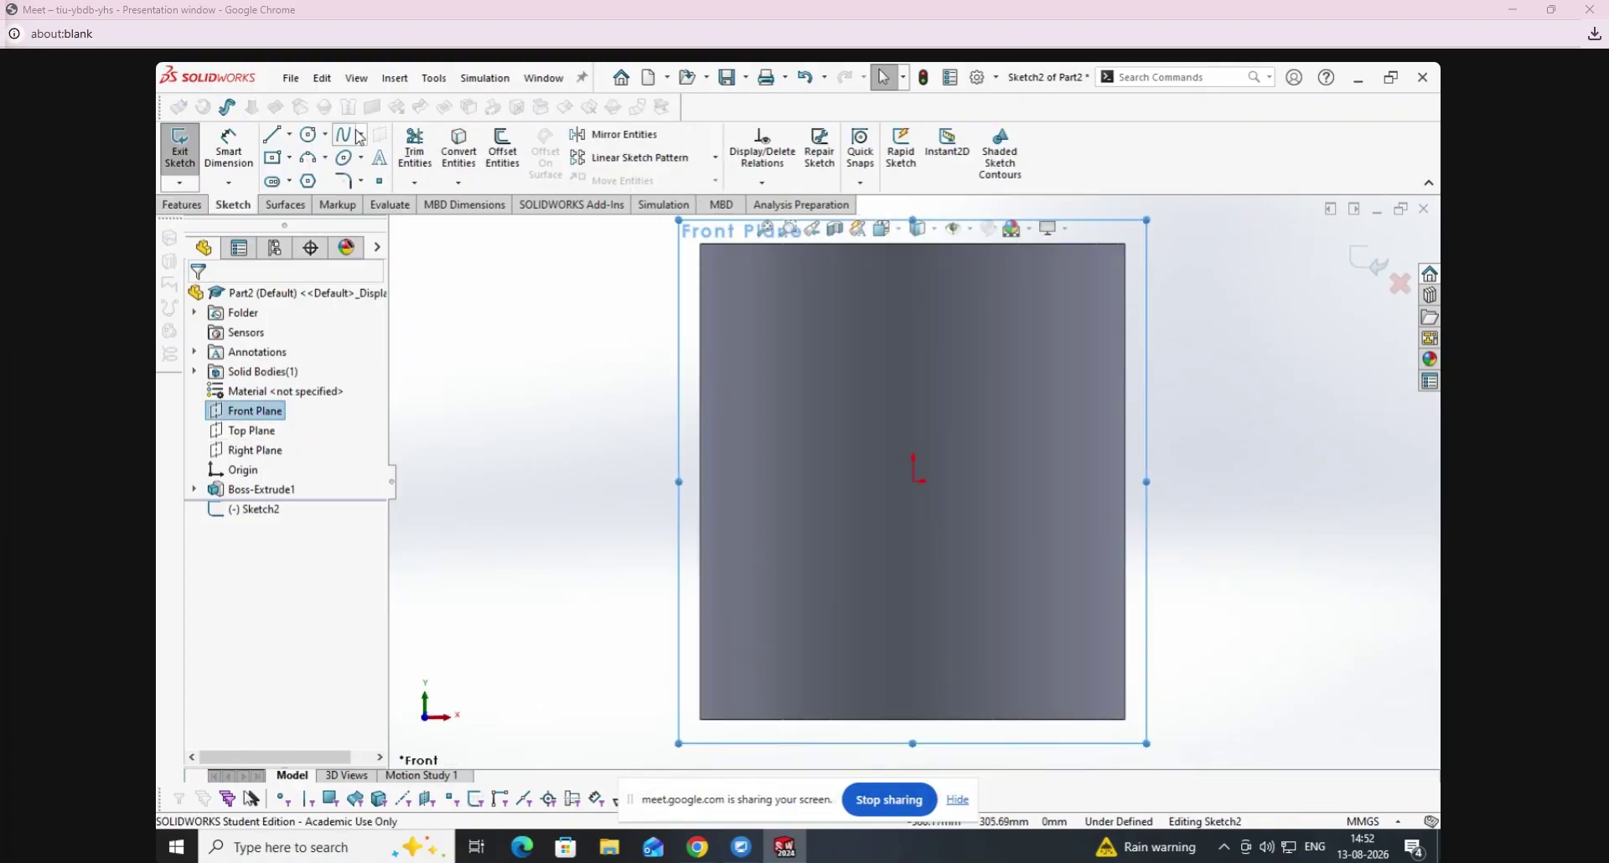
click(522, 540)
click(440, 455)
click(490, 412)
click(559, 410)
click(613, 382)
click(823, 382)
click(872, 386)
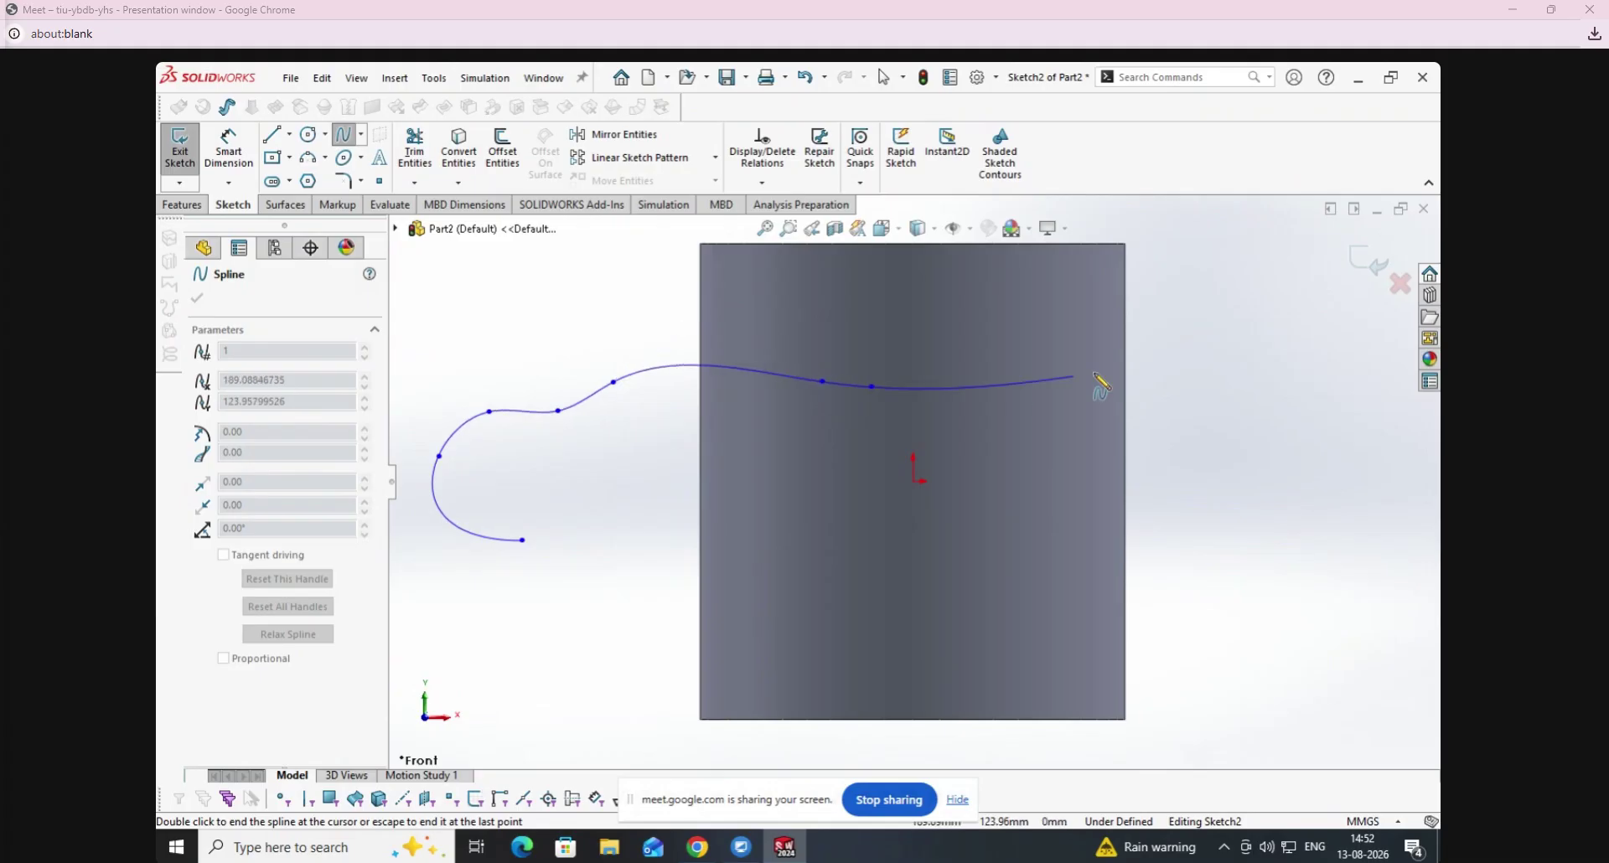
click(1096, 372)
click(1206, 368)
click(1250, 418)
click(1329, 425)
click(1434, 527)
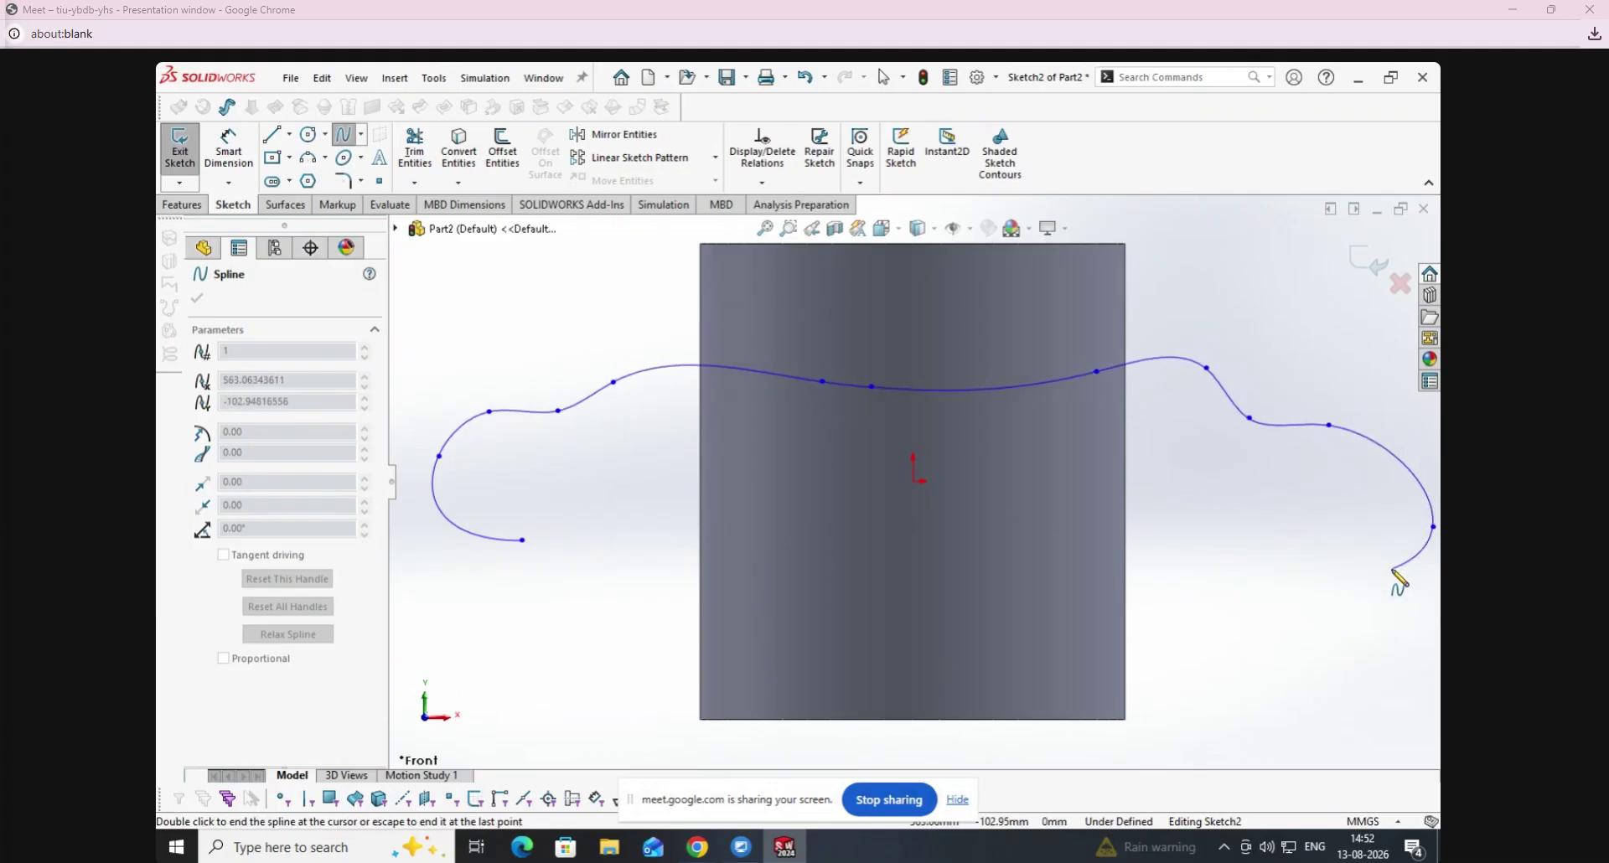
click(1392, 569)
click(1312, 577)
click(944, 582)
click(829, 589)
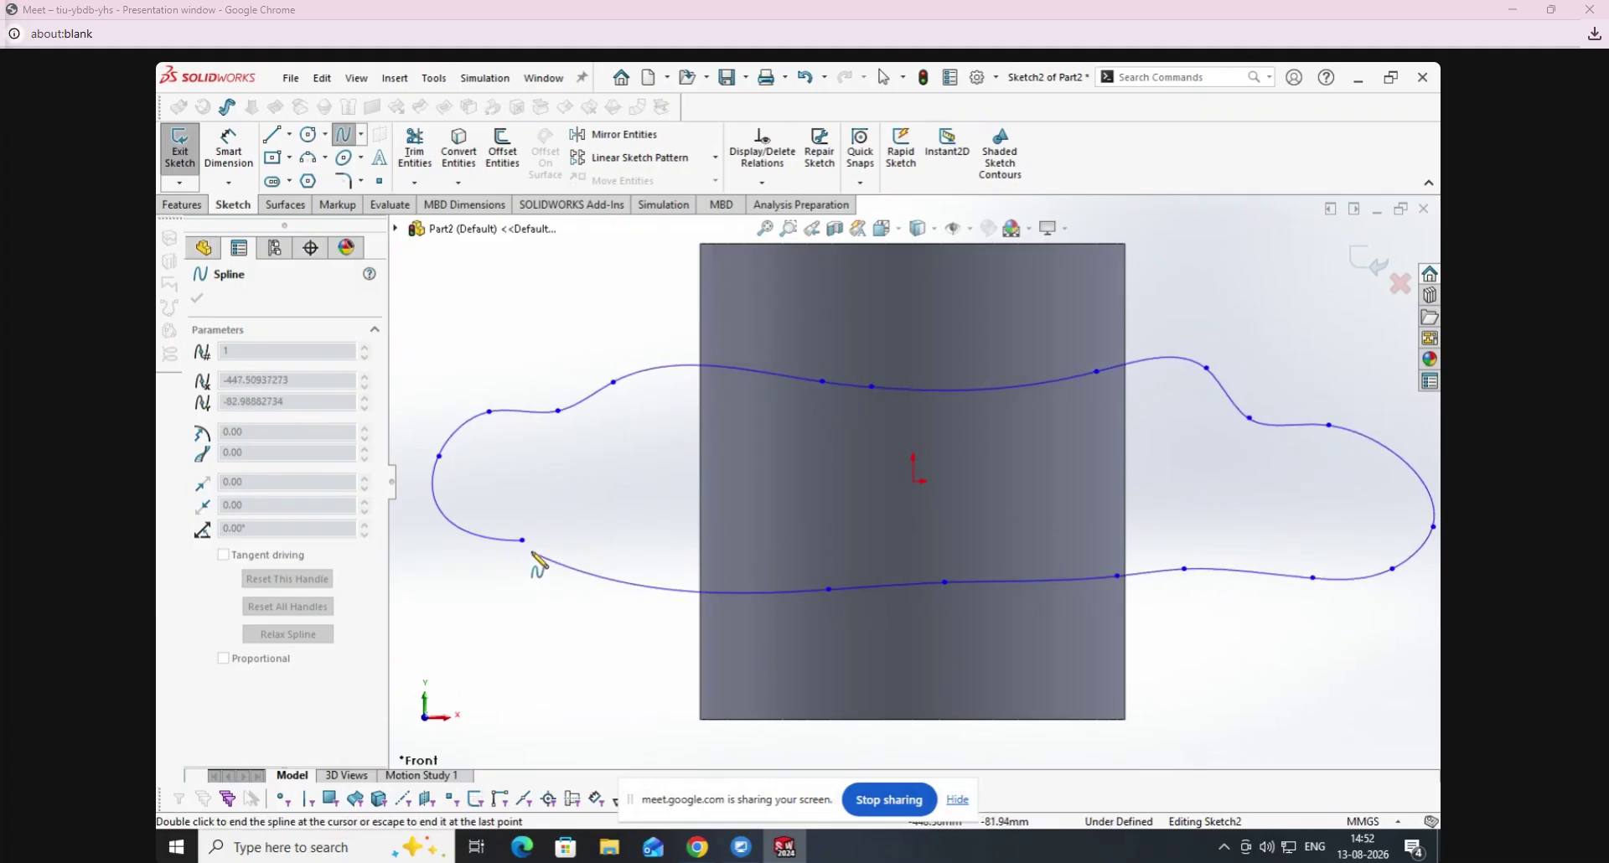
click(523, 541)
right_click(528, 546)
click(553, 559)
Stretch the closed spline's two end points outward, to about X -873 mm on one side and 1167 mm on the other, and finish the sketch.
scroll(723, 598, up, 2)
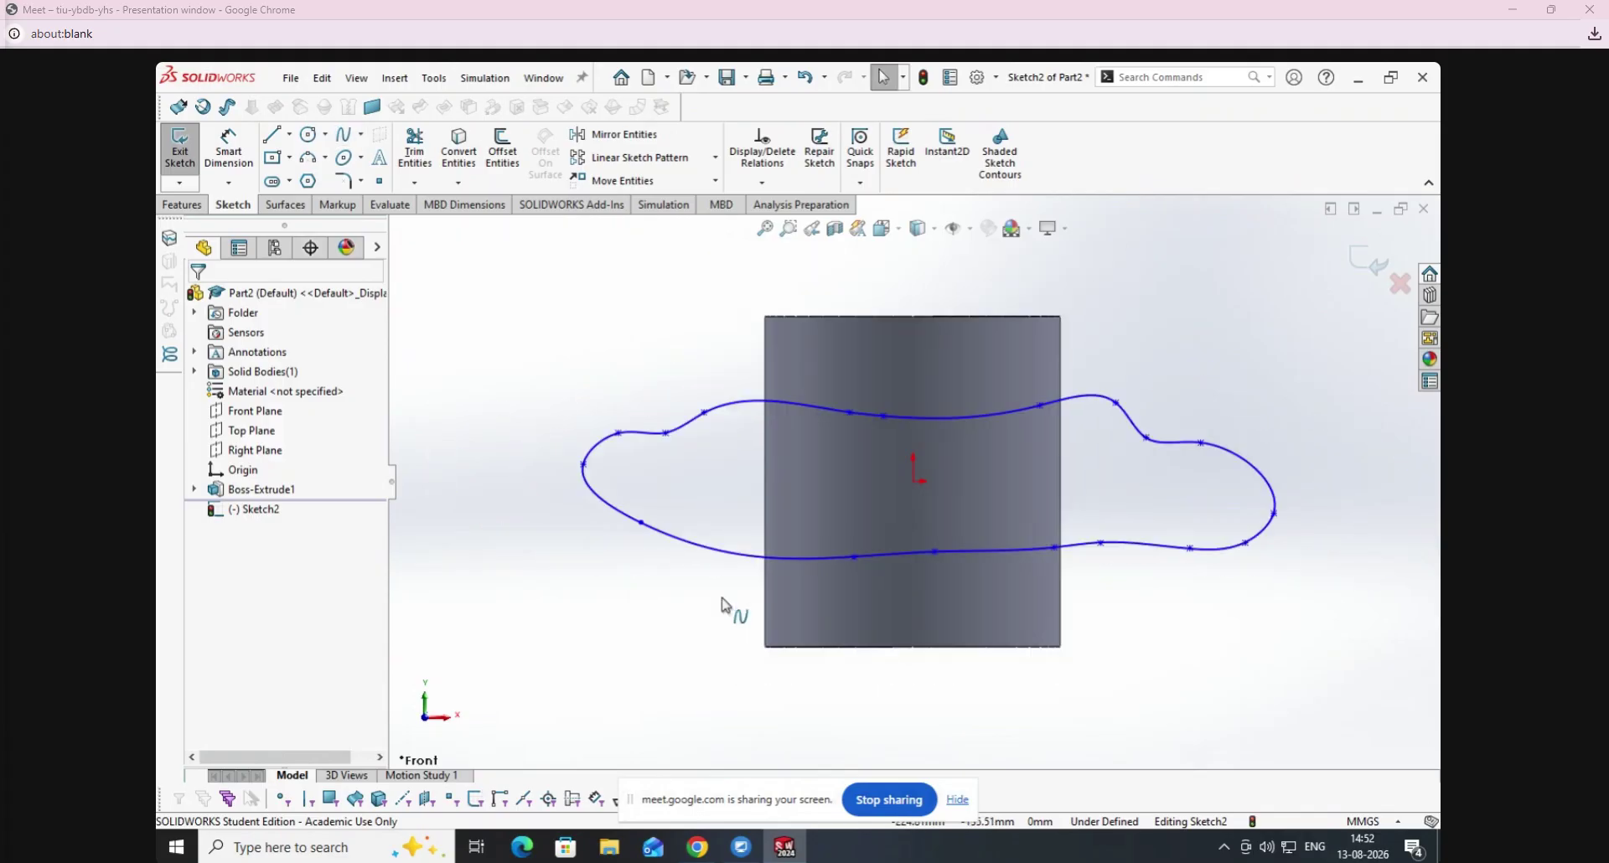
drag(584, 465, 398, 459)
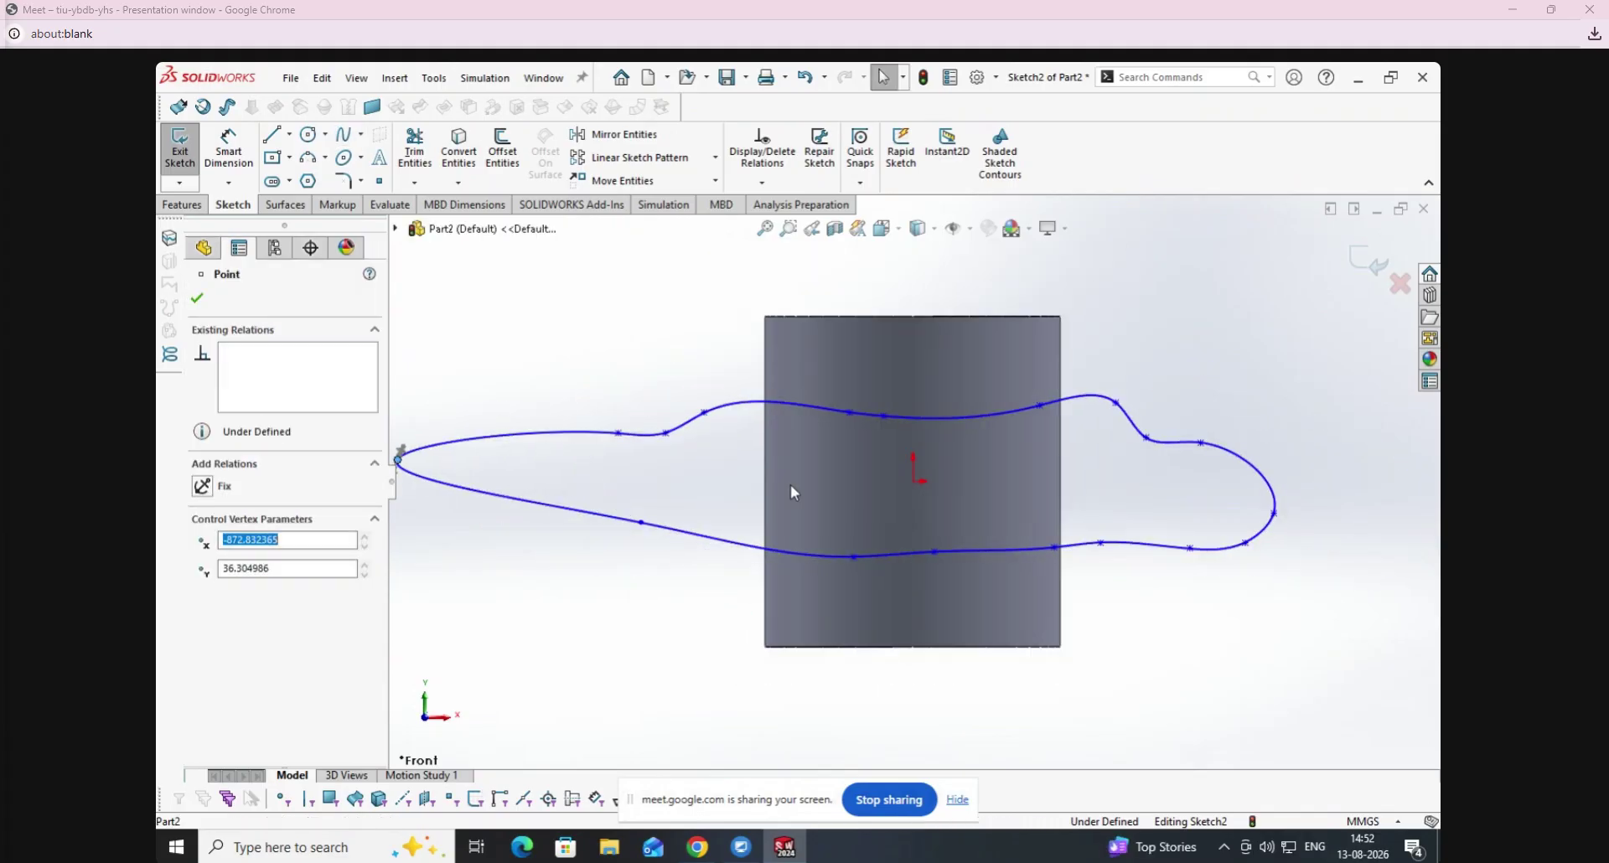
drag(1274, 522, 1438, 488)
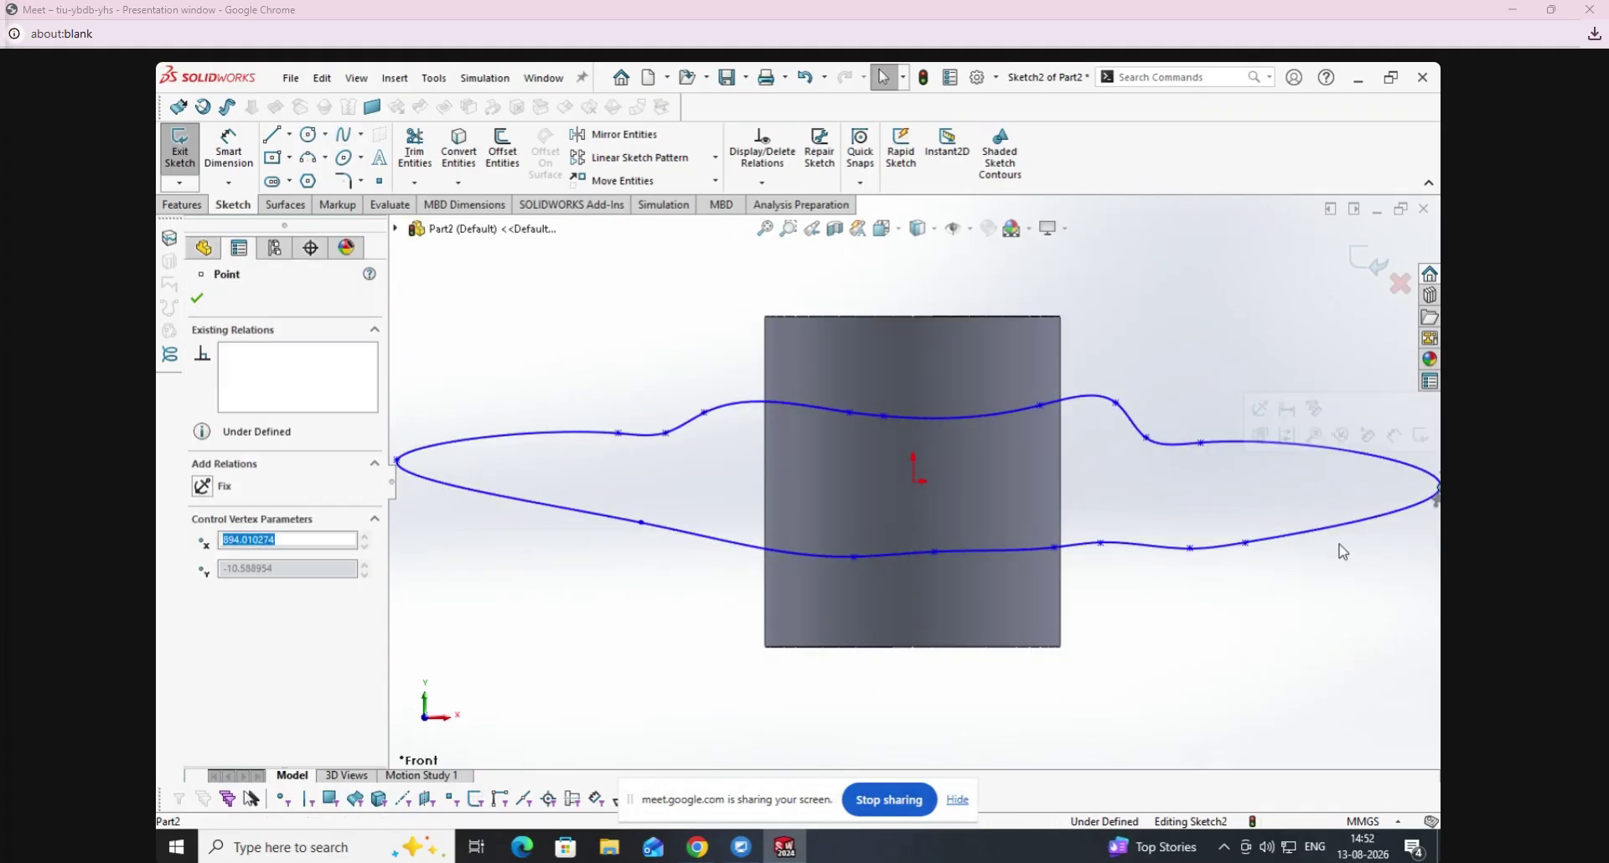
scroll(1124, 602, up, 3)
middle_drag(1124, 602, 1113, 696)
click(913, 558)
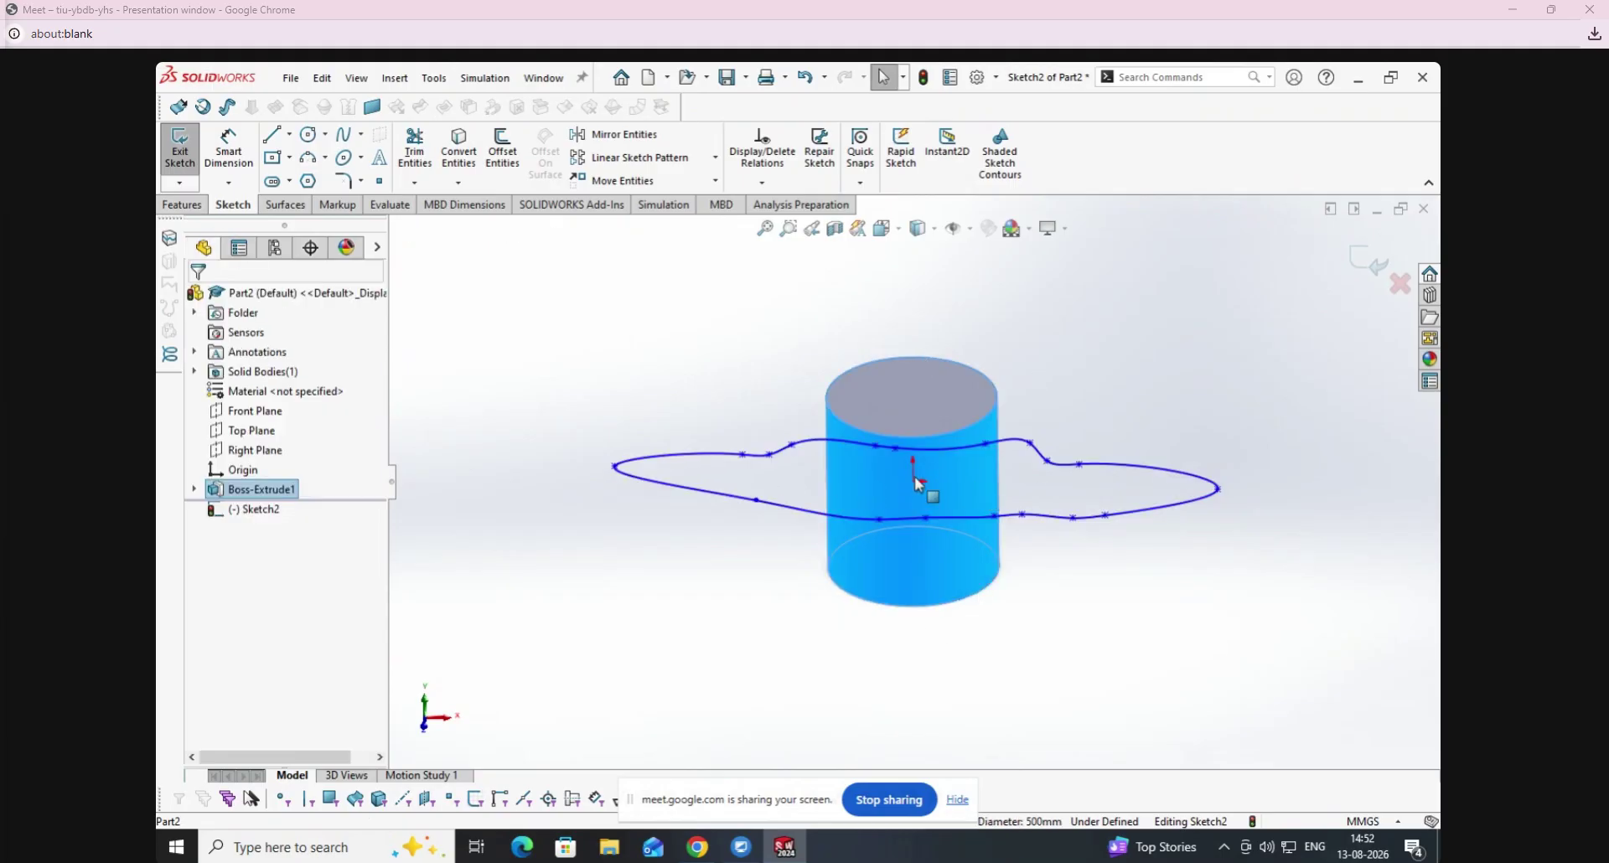
drag(1220, 489, 1313, 488)
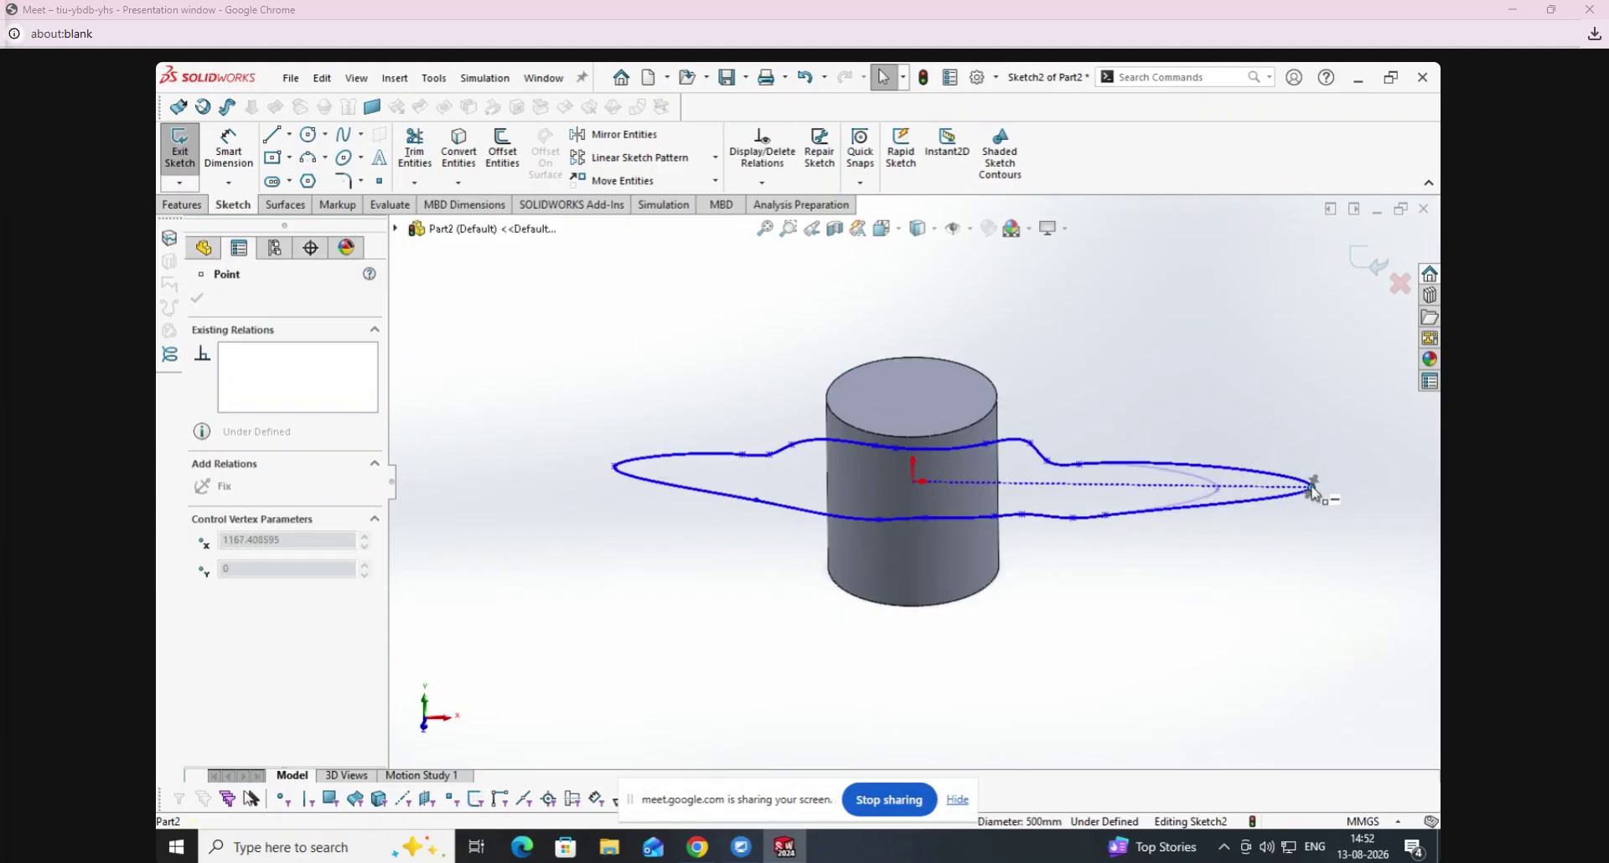
click(759, 597)
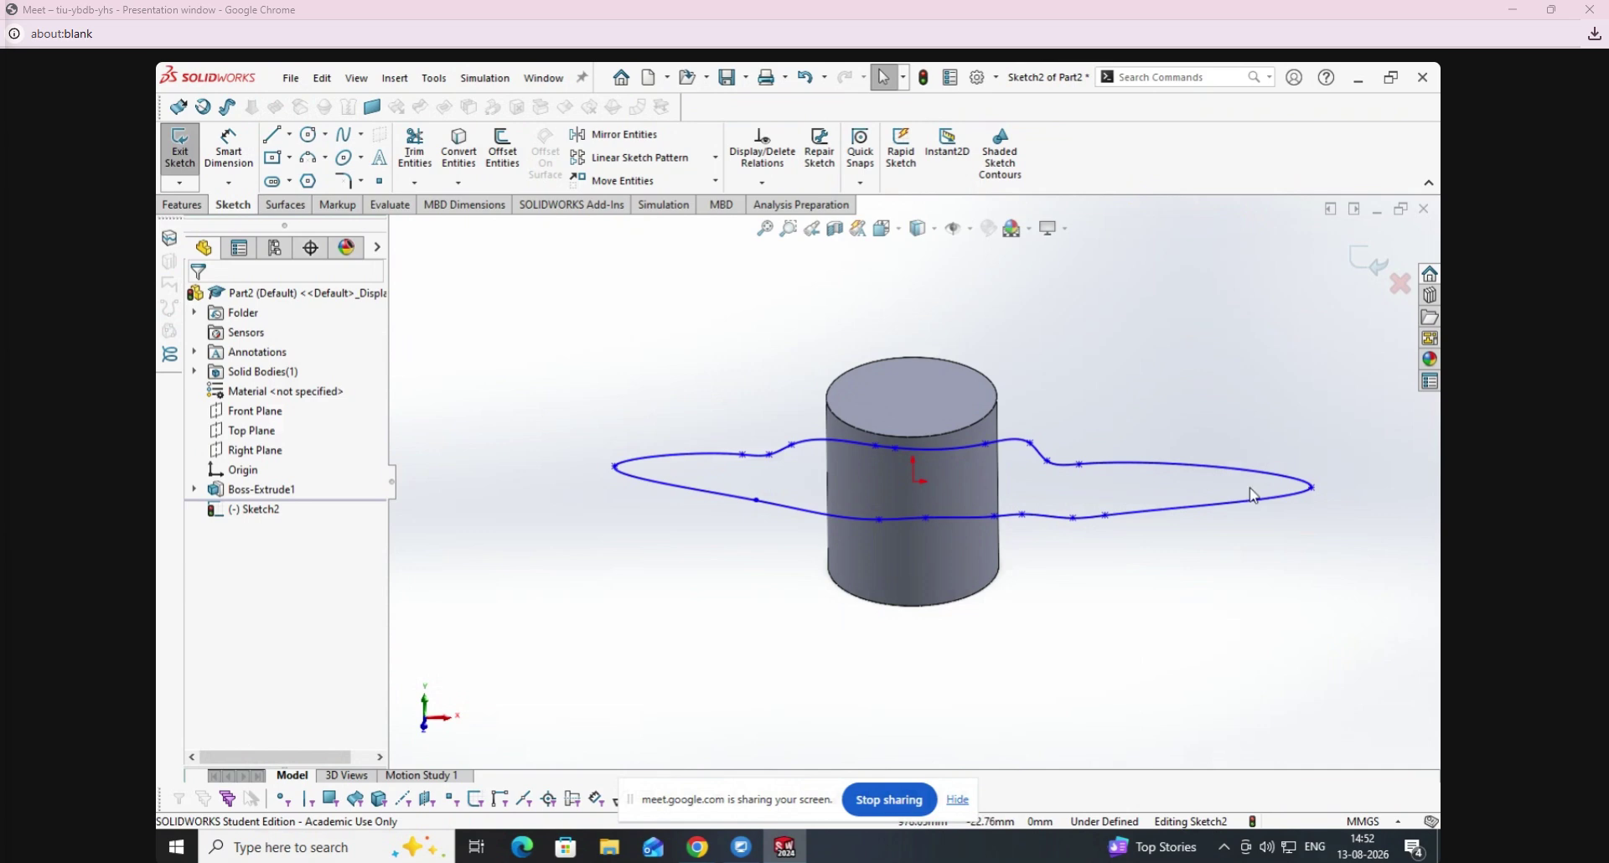
click(953, 507)
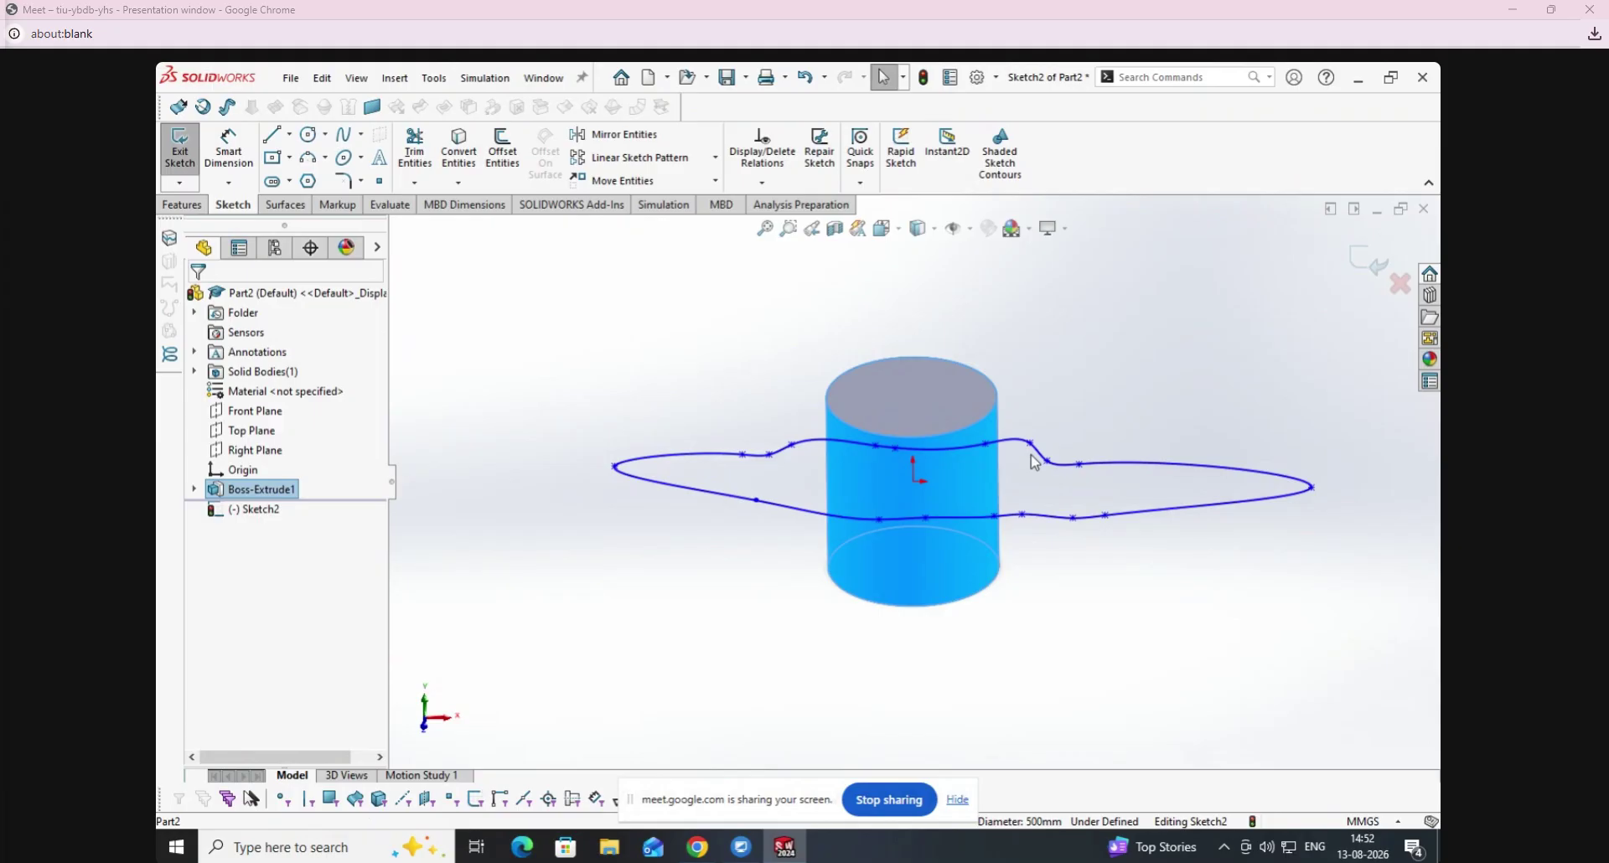
click(1165, 340)
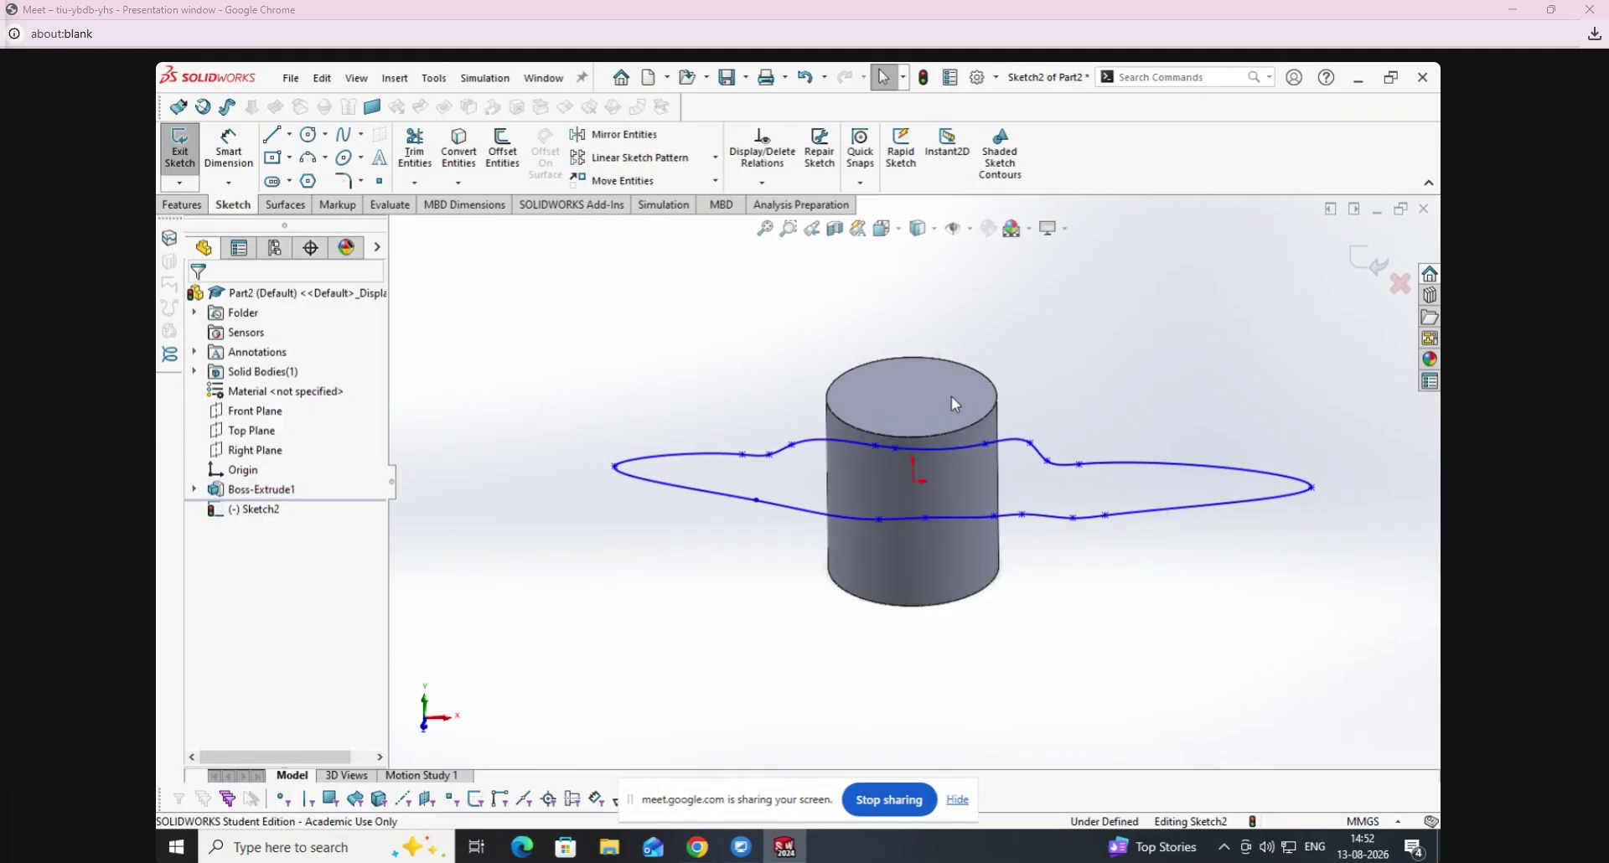
click(184, 139)
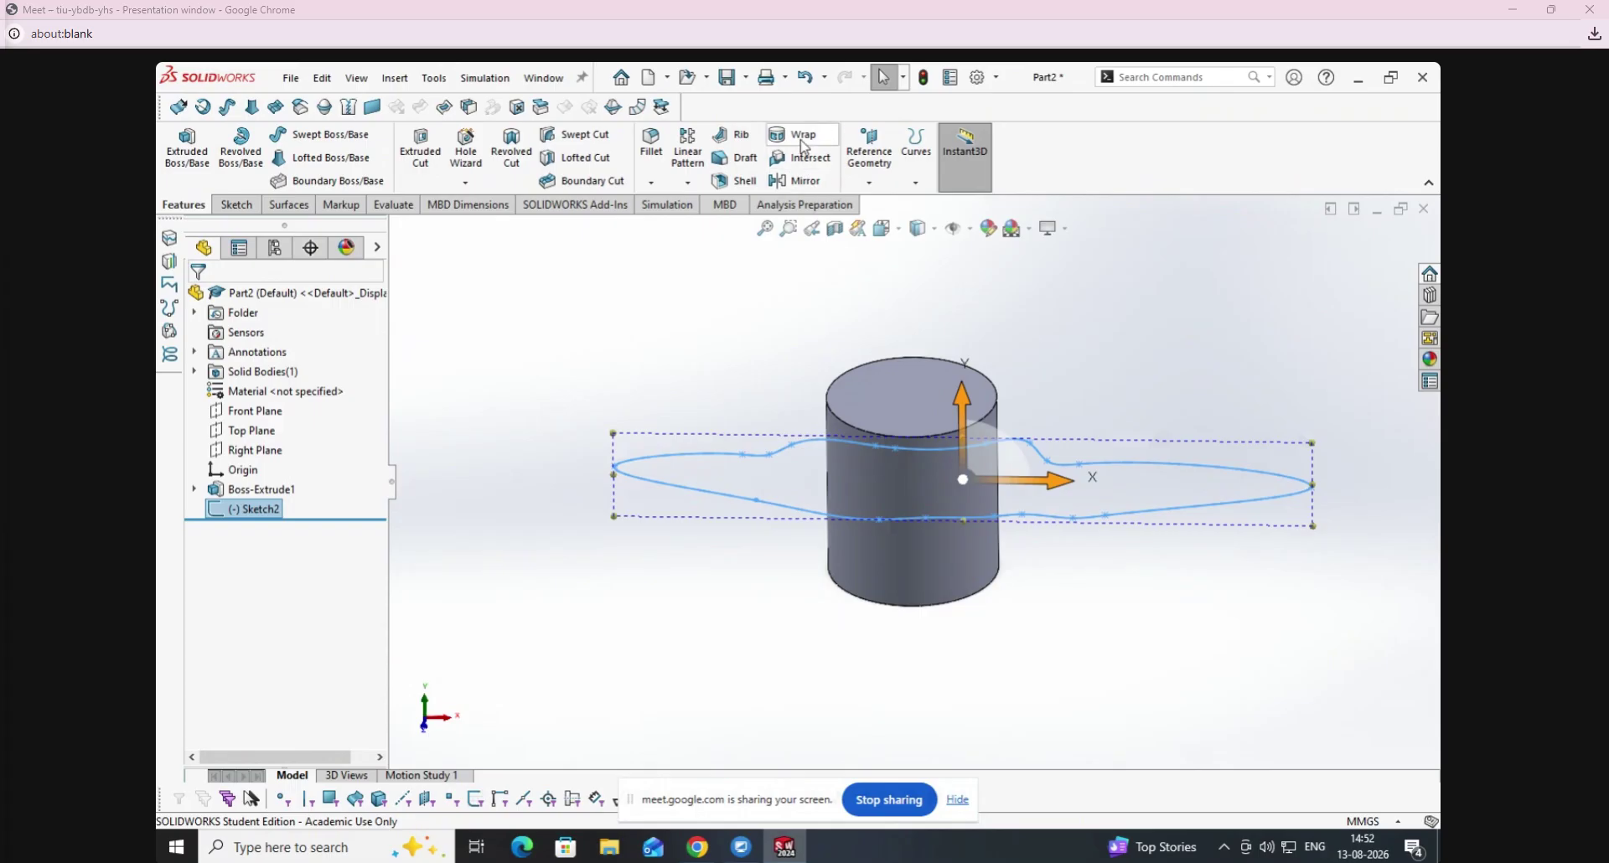
Try to wrap the closed spline sketch as a Scribe onto the cylinder's side face.
click(754, 305)
click(783, 141)
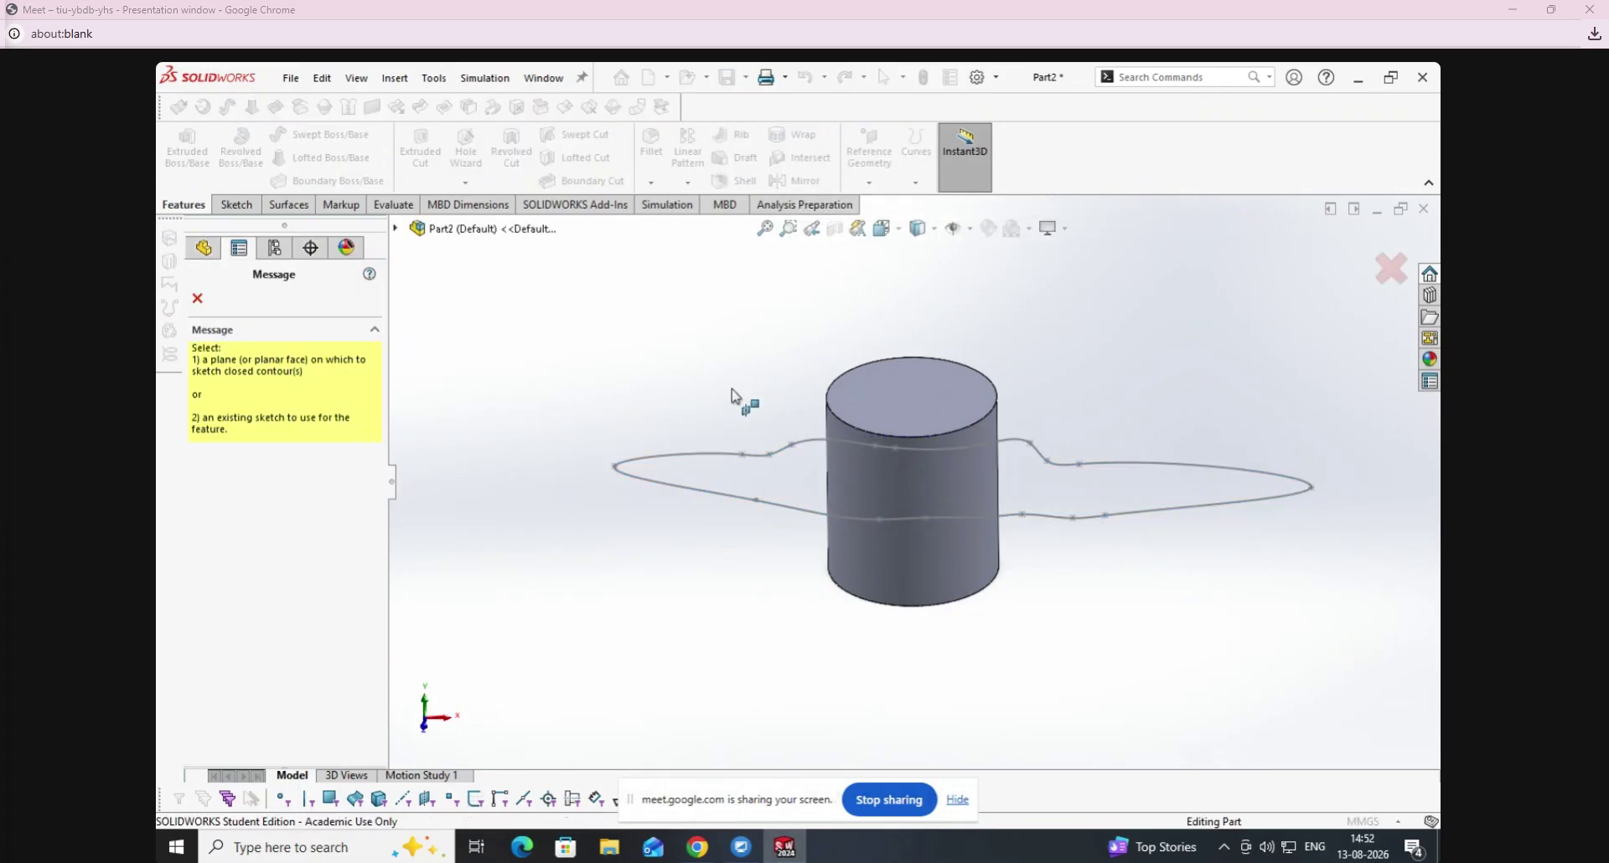
click(719, 465)
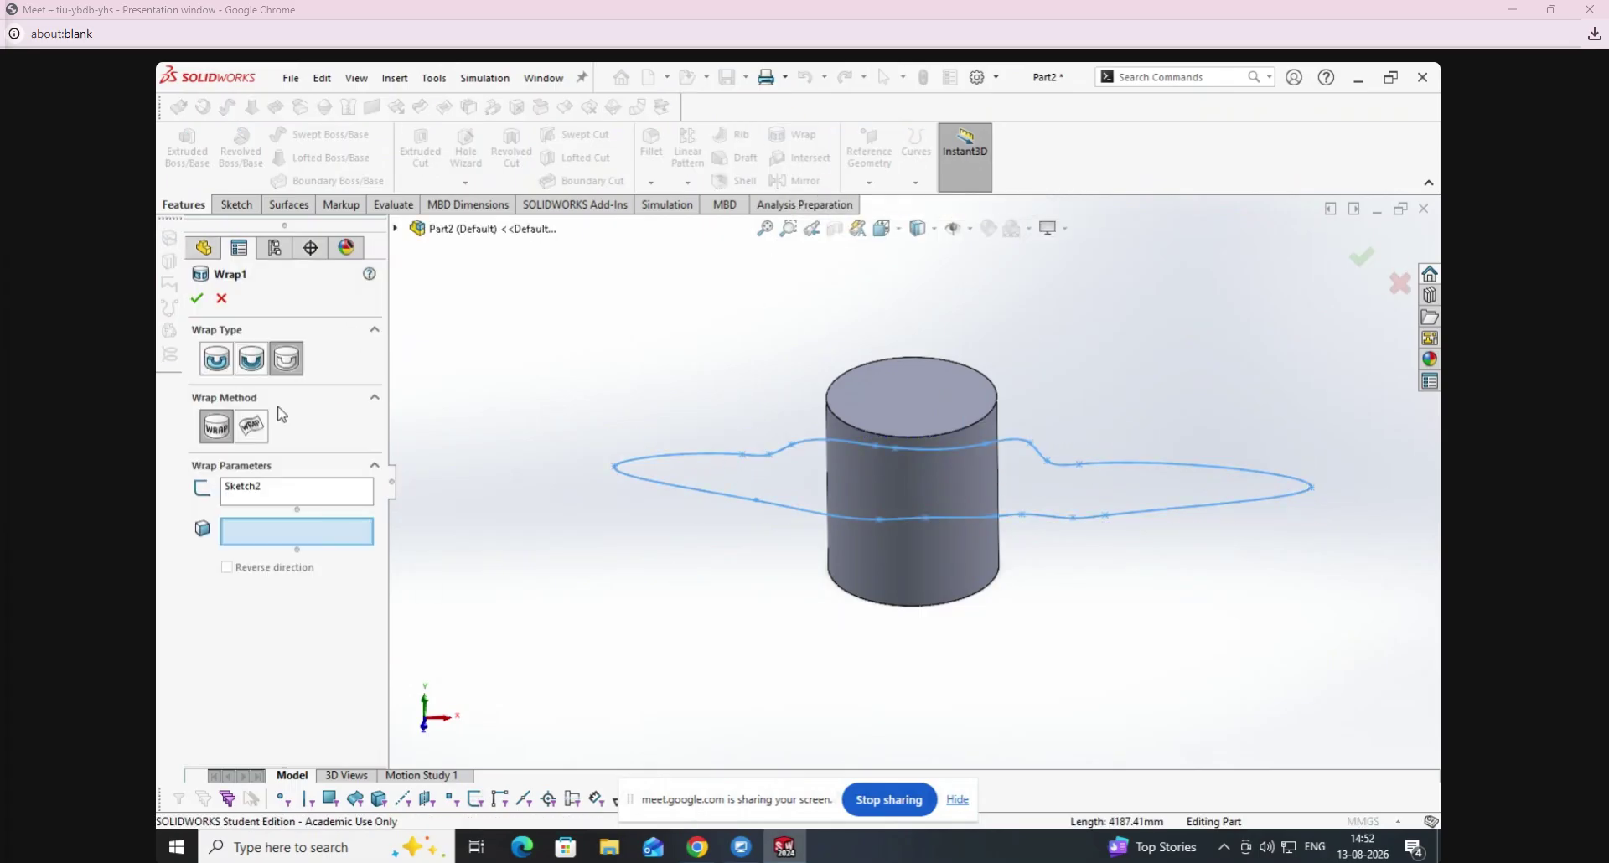
click(876, 581)
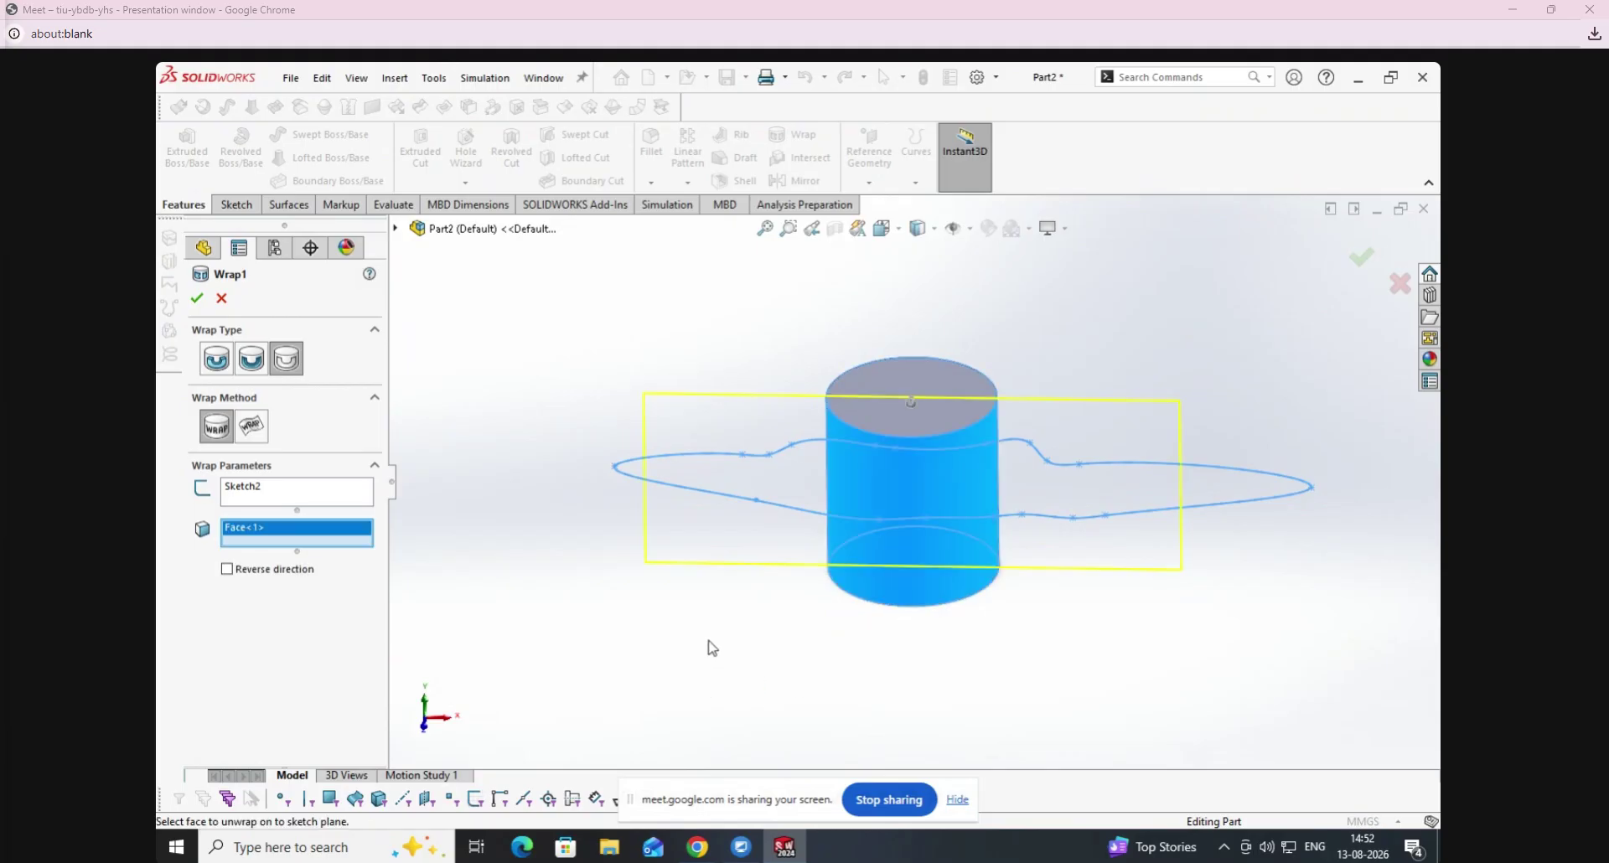
middle_drag(712, 647, 166, 379)
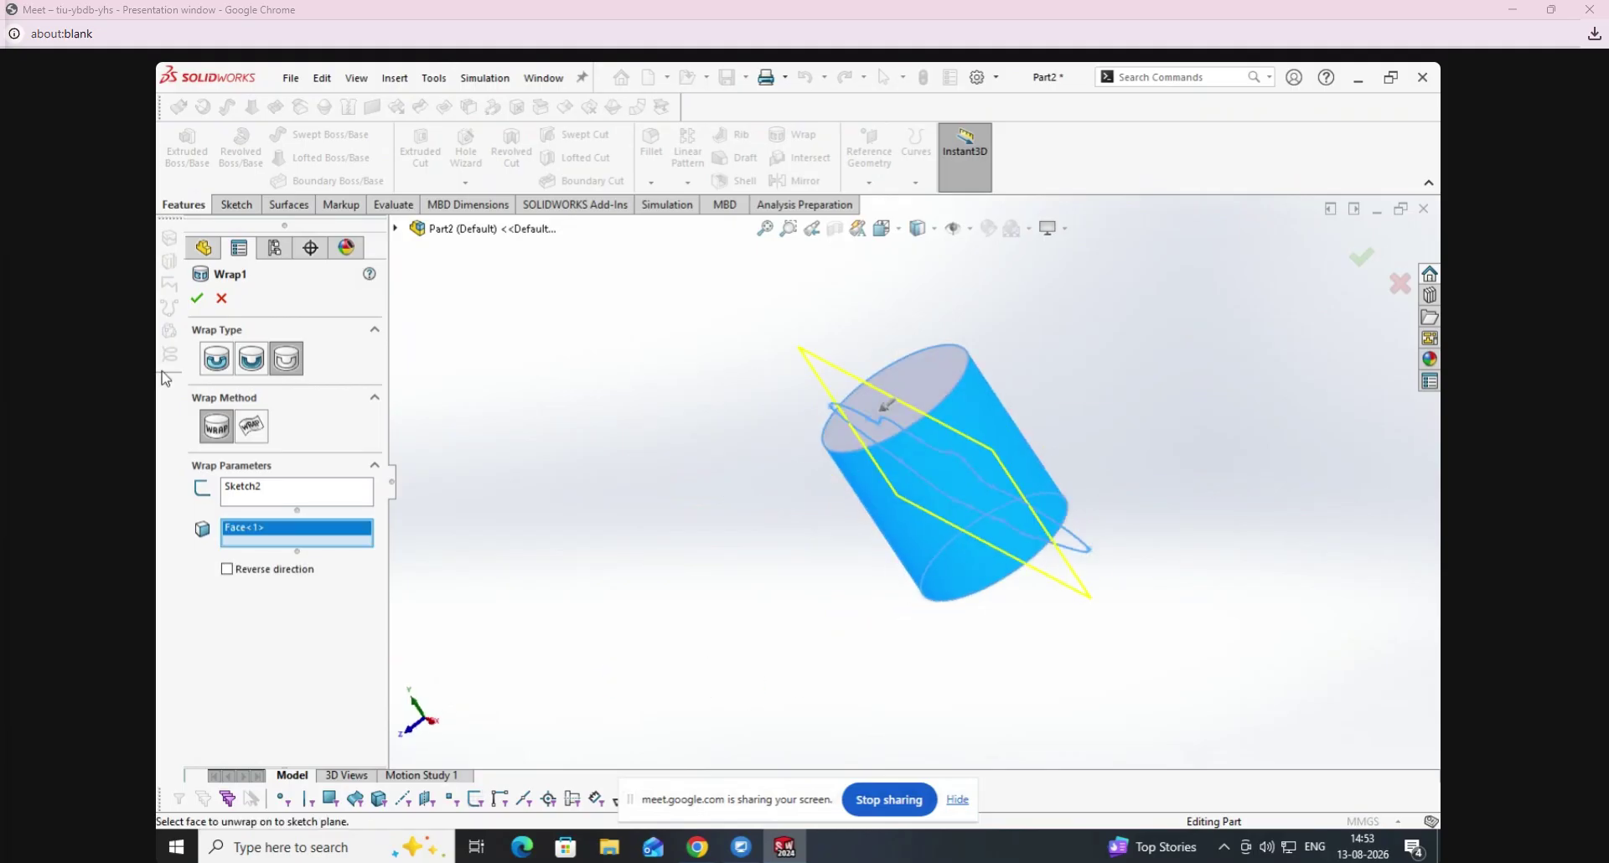
click(197, 299)
click(222, 298)
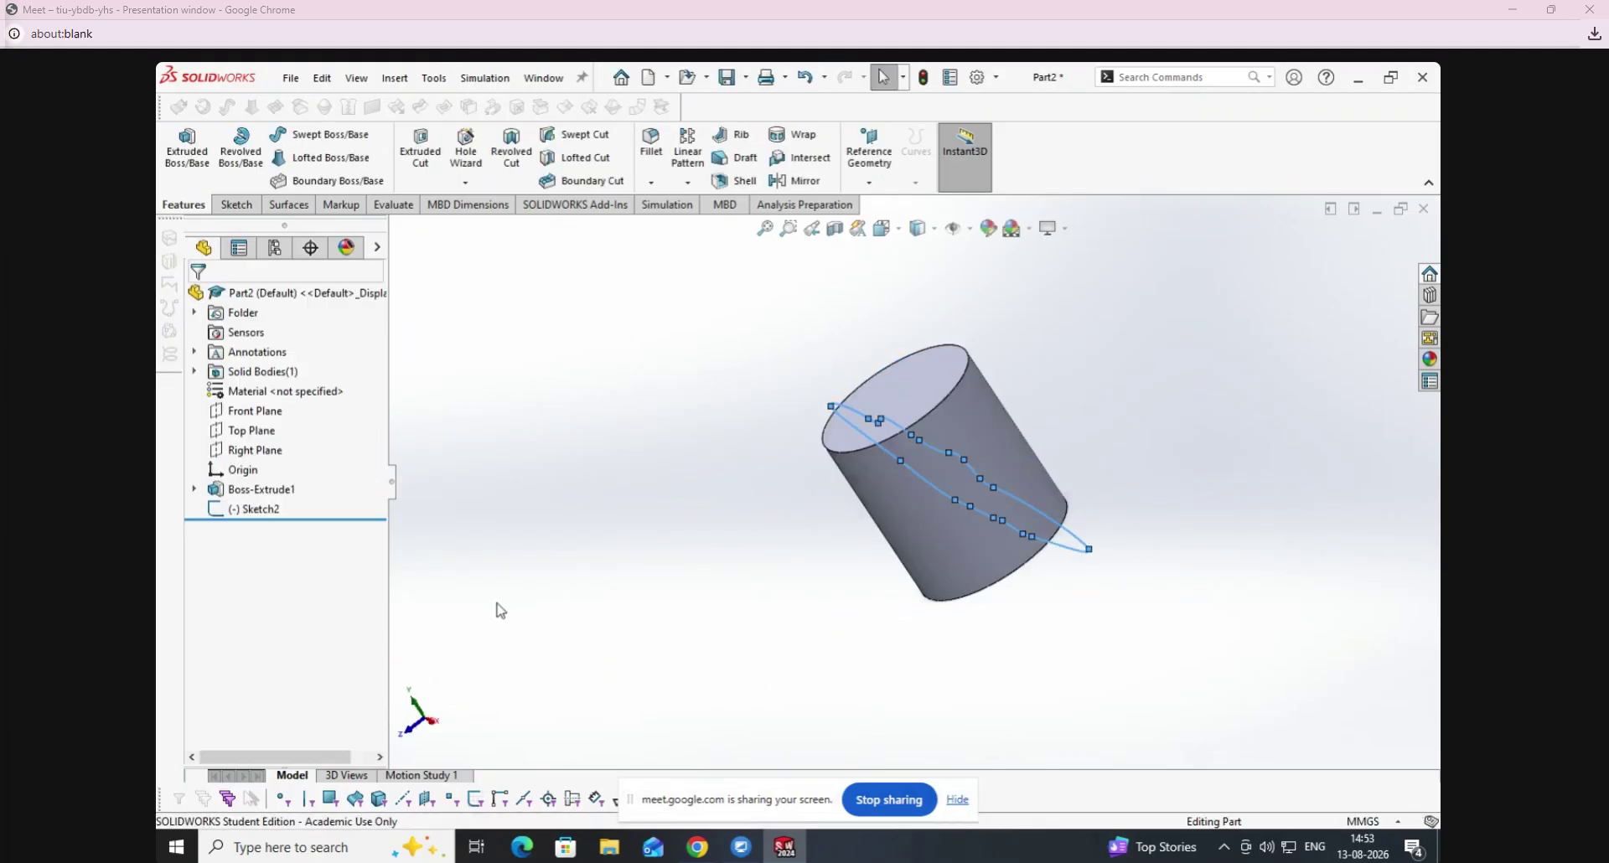
Edit the spline sketch, pull its two end points inward to roughly equal distances, one at about X -599 mm, and finish the sketch.
right_click(256, 509)
click(331, 427)
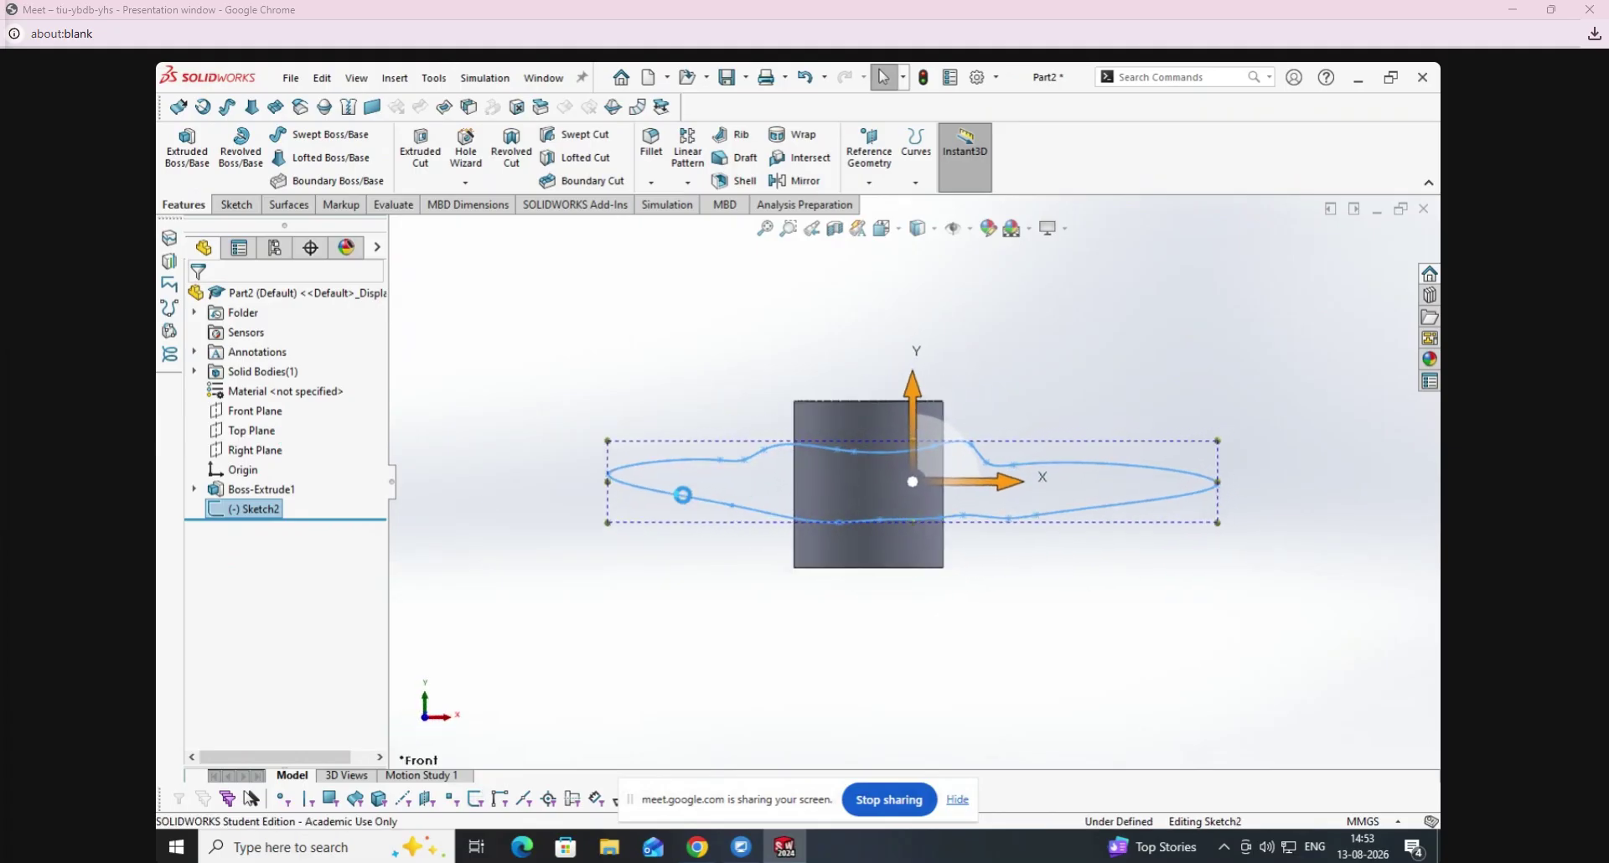
drag(608, 474, 689, 484)
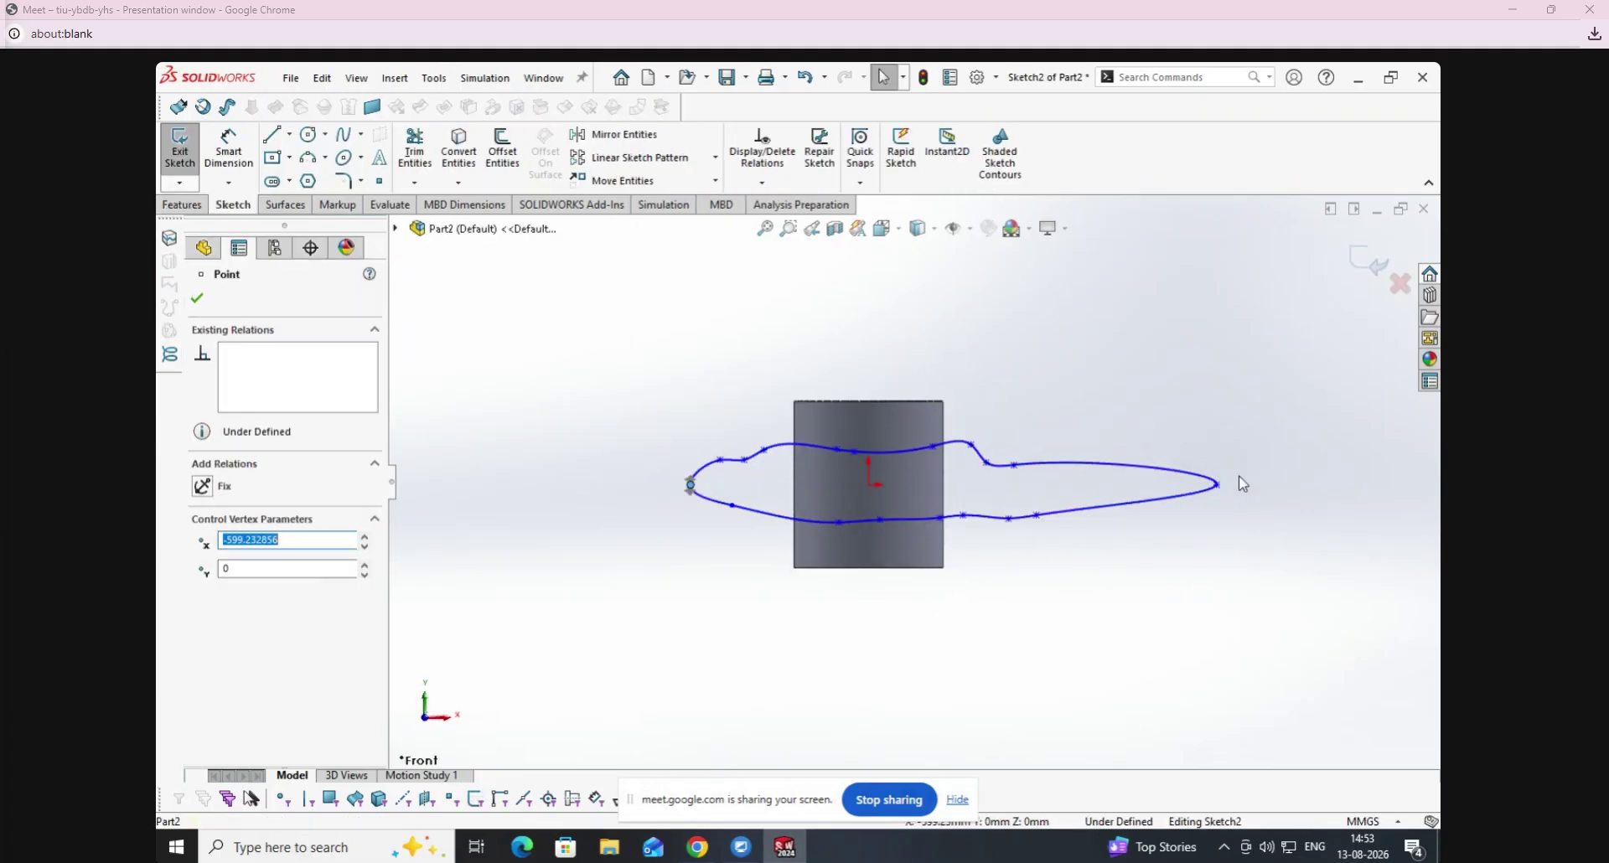
drag(1220, 490, 1052, 486)
click(1036, 596)
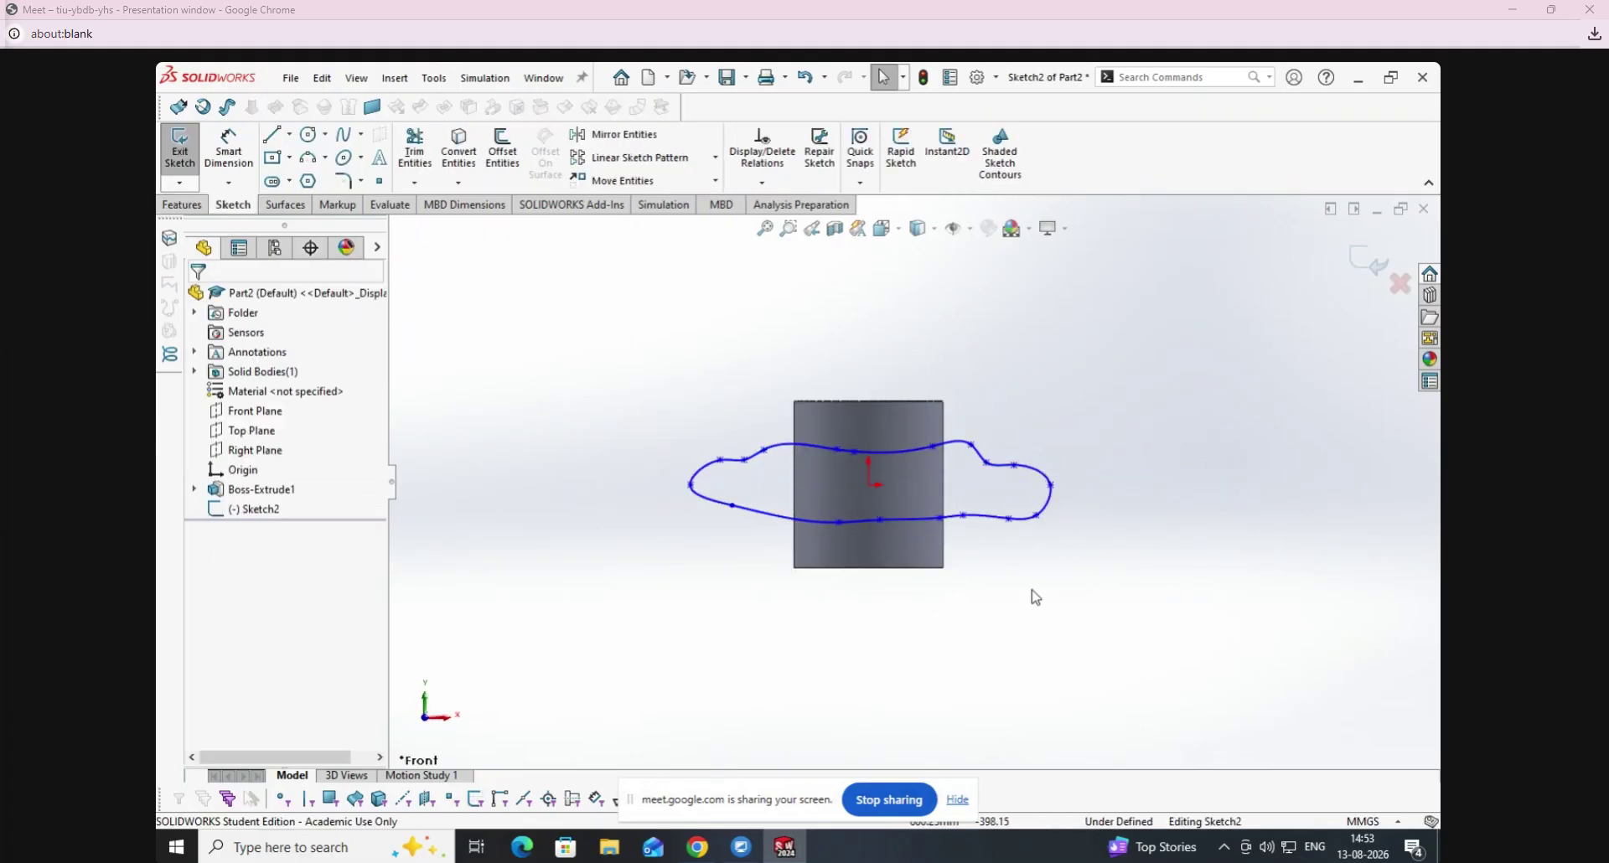
click(180, 150)
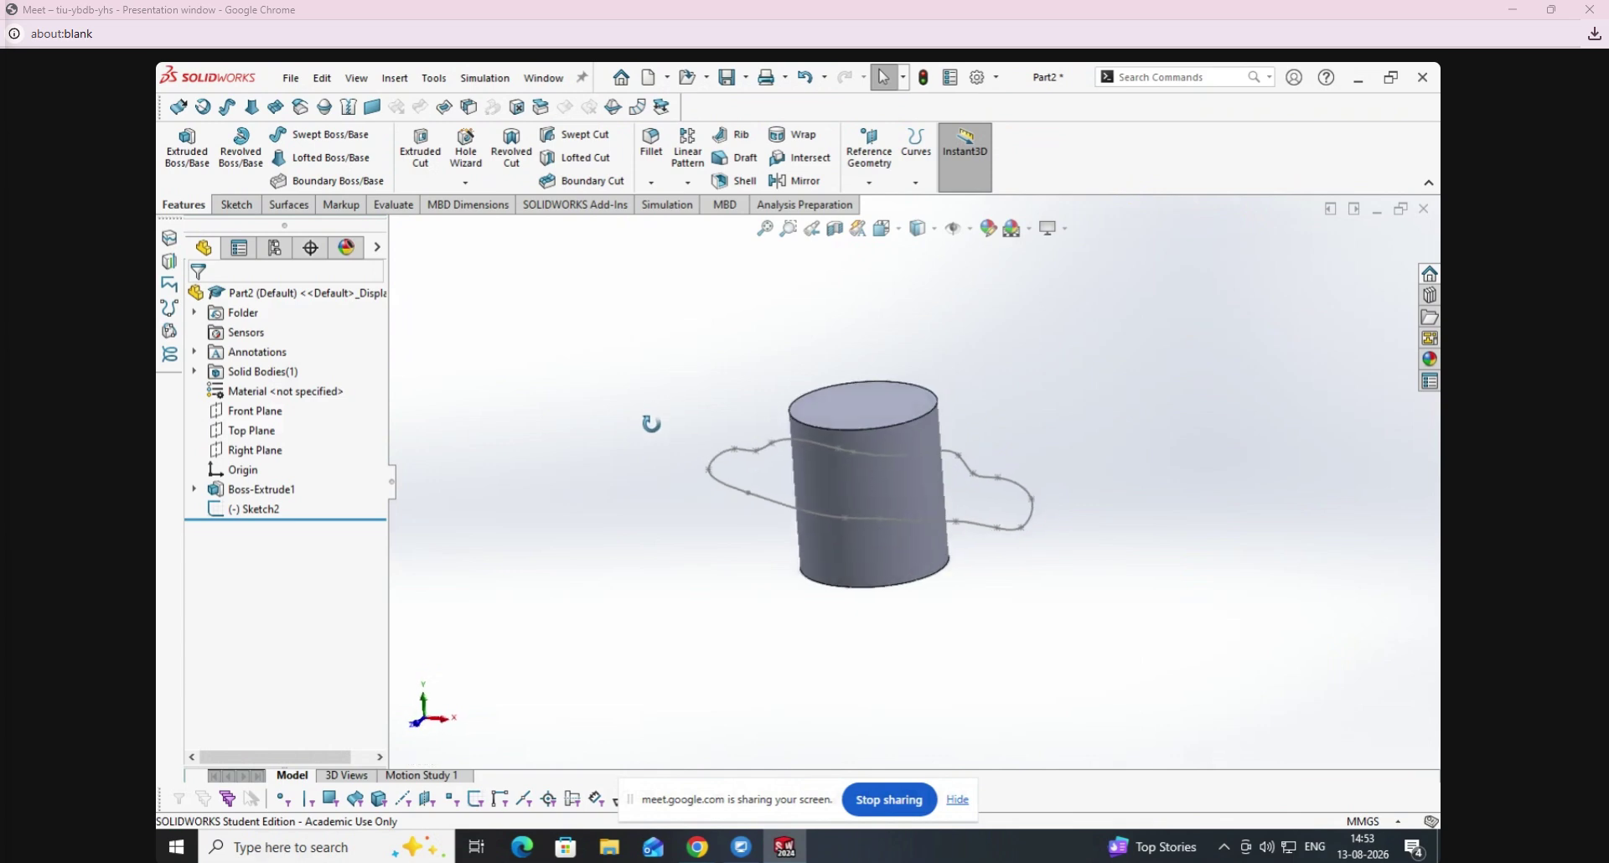
Wrap the shortened closed spline sketch as a Scribe onto the cylinder's side face and check the resulting face.
click(784, 143)
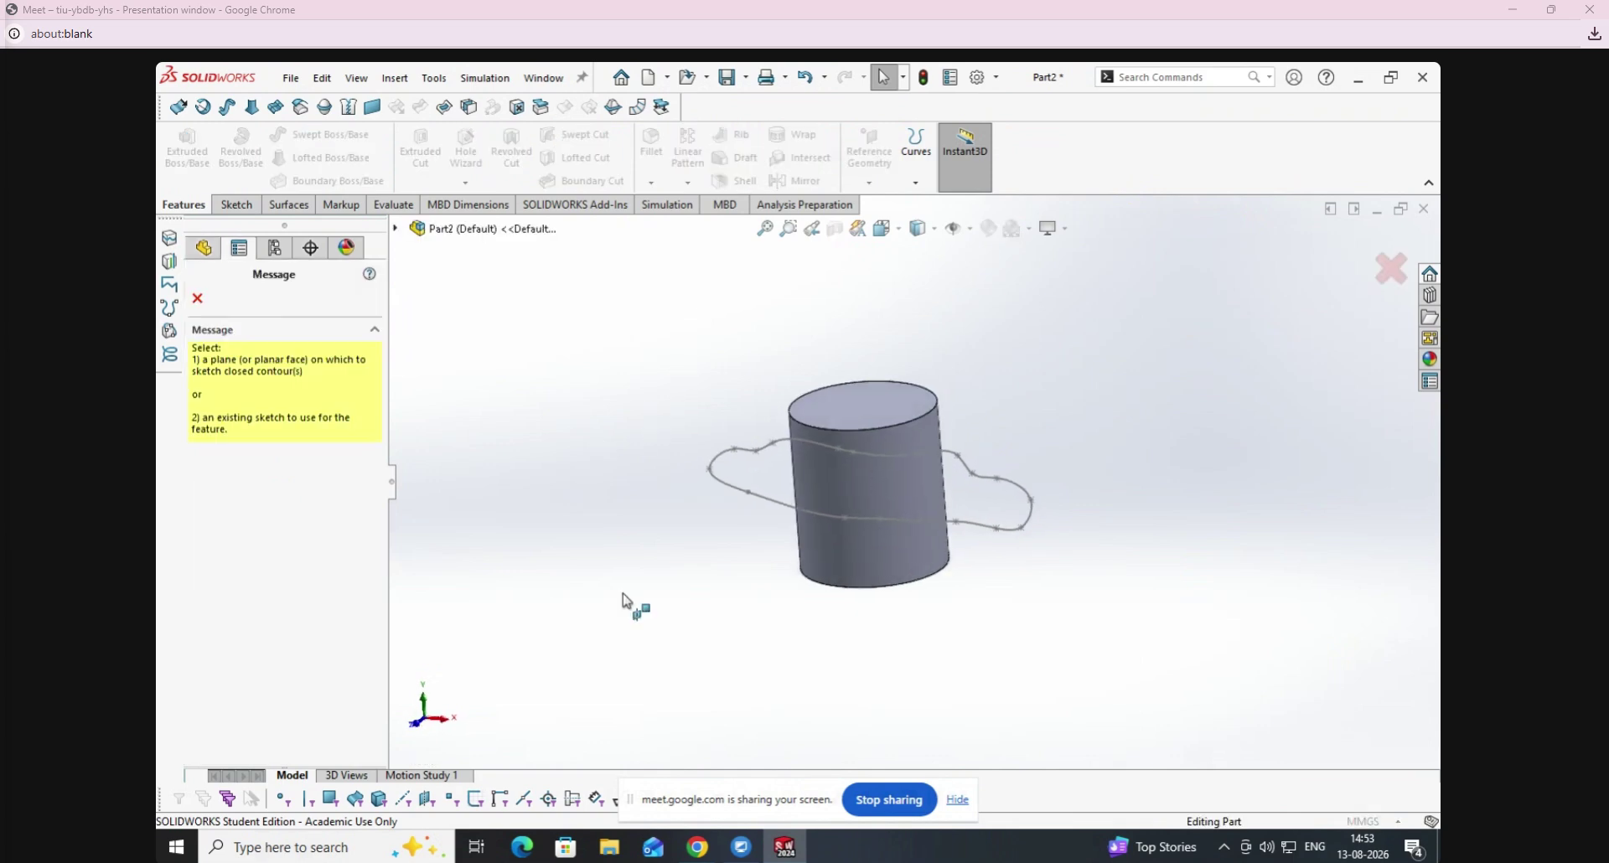
click(731, 490)
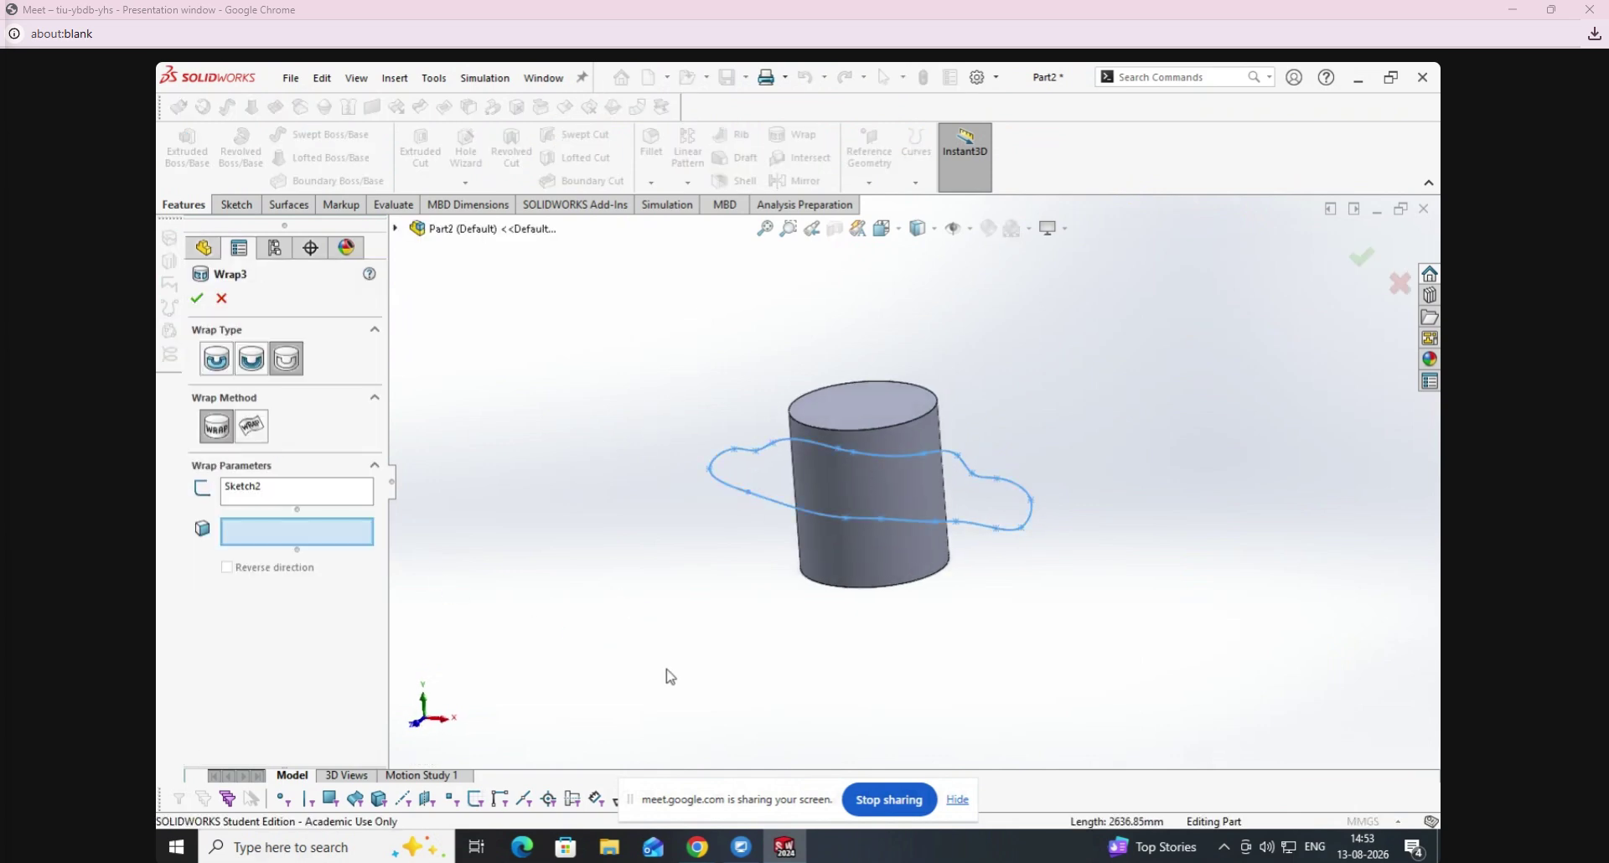
click(855, 550)
middle_drag(762, 604, 612, 628)
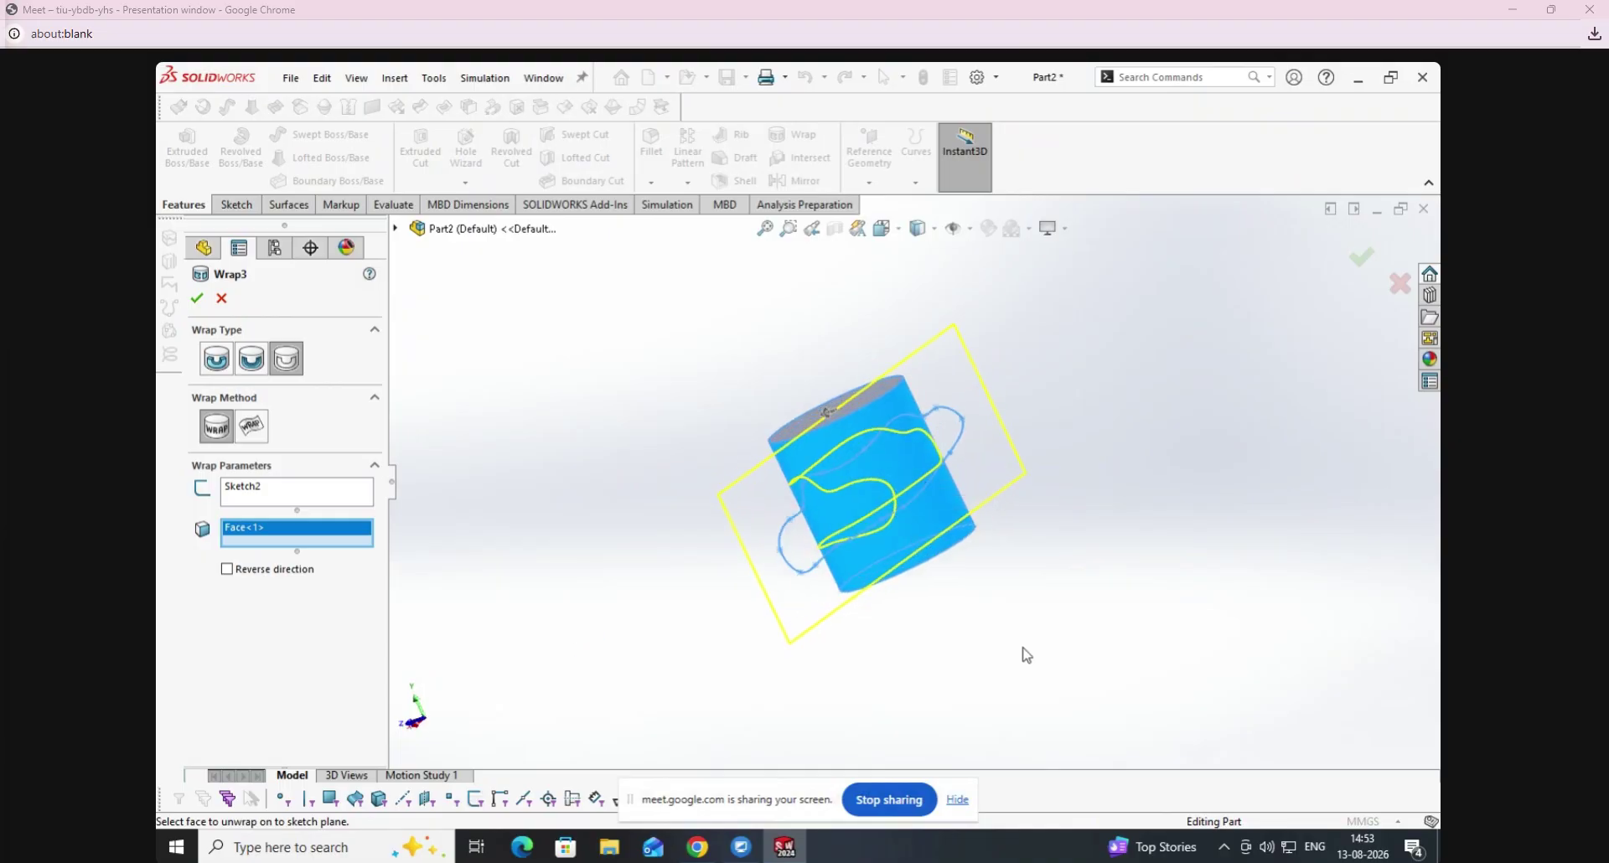
scroll(679, 444, down, 1)
middle_drag(606, 475, 737, 467)
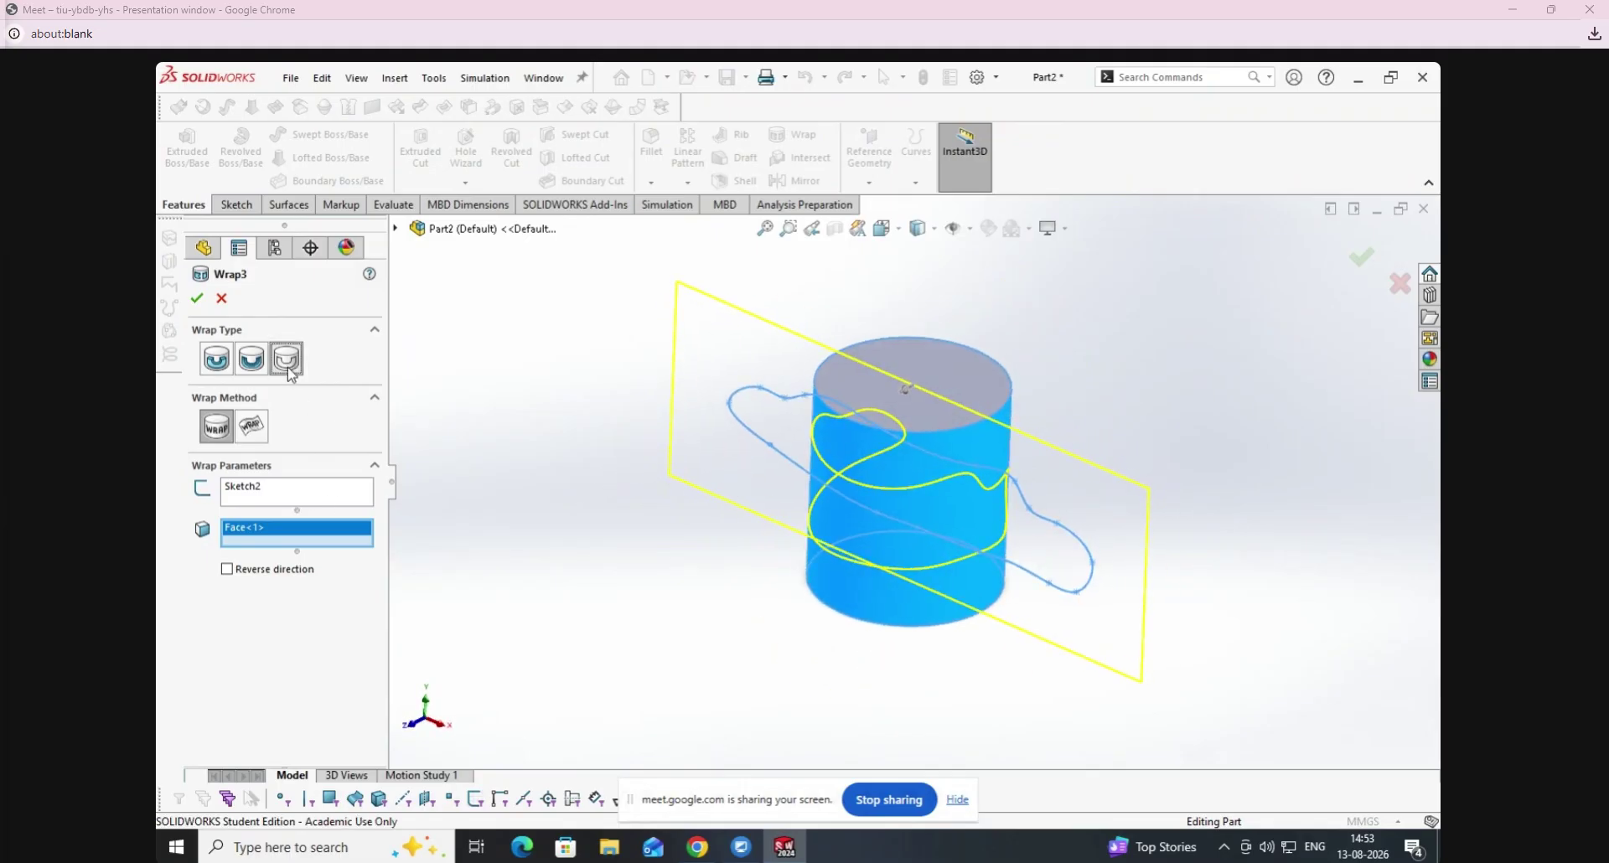
click(196, 298)
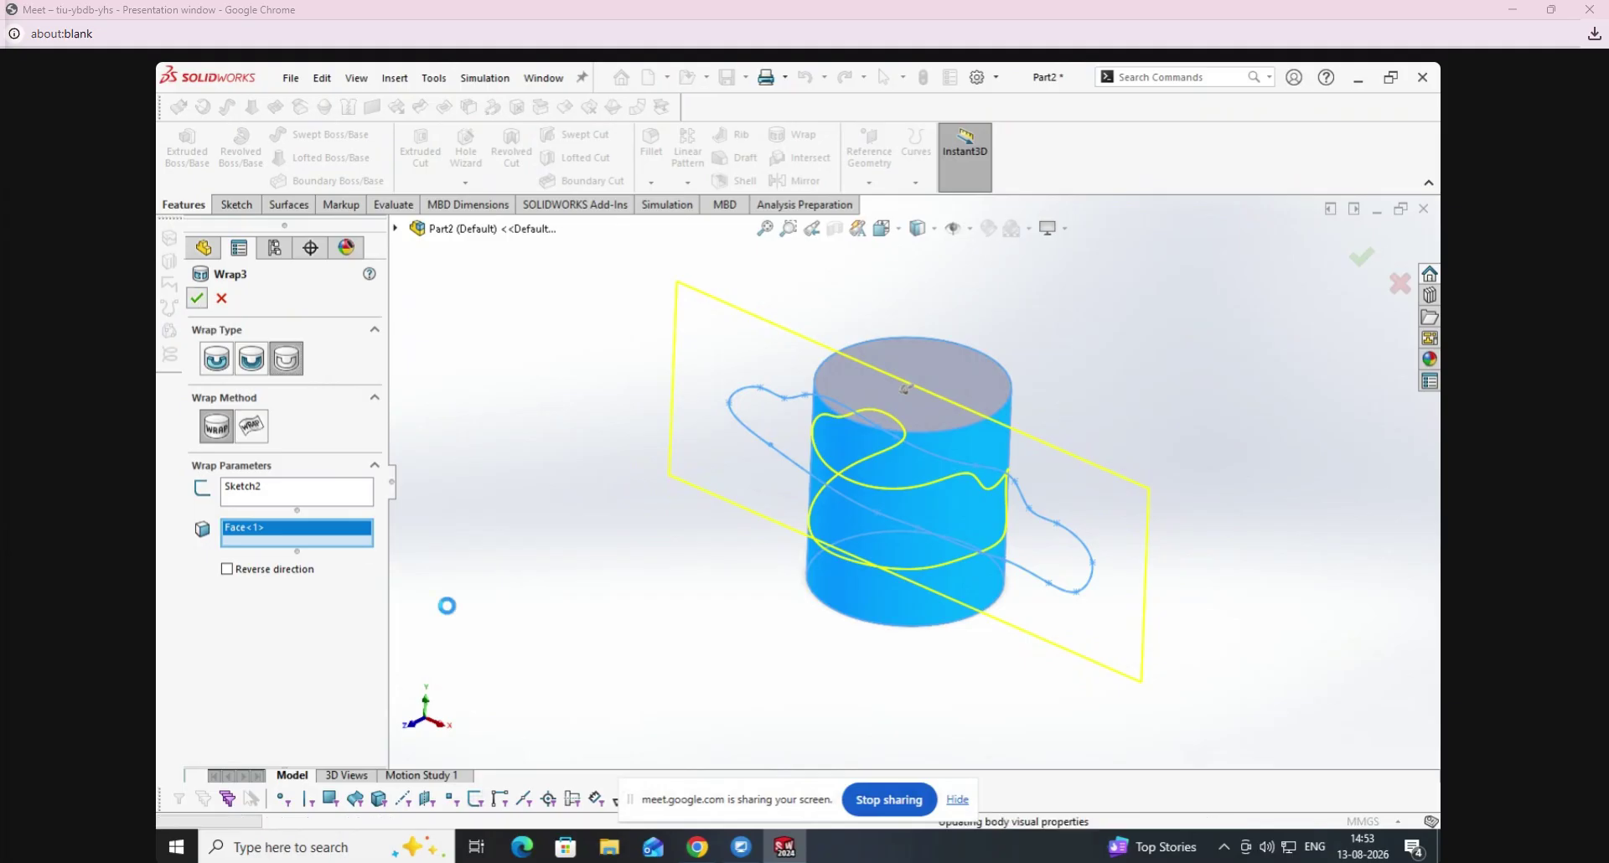
click(897, 545)
mouse_move(657, 658)
middle_down()
mouse_move(545, 640)
mouse_move(596, 647)
middle_up()
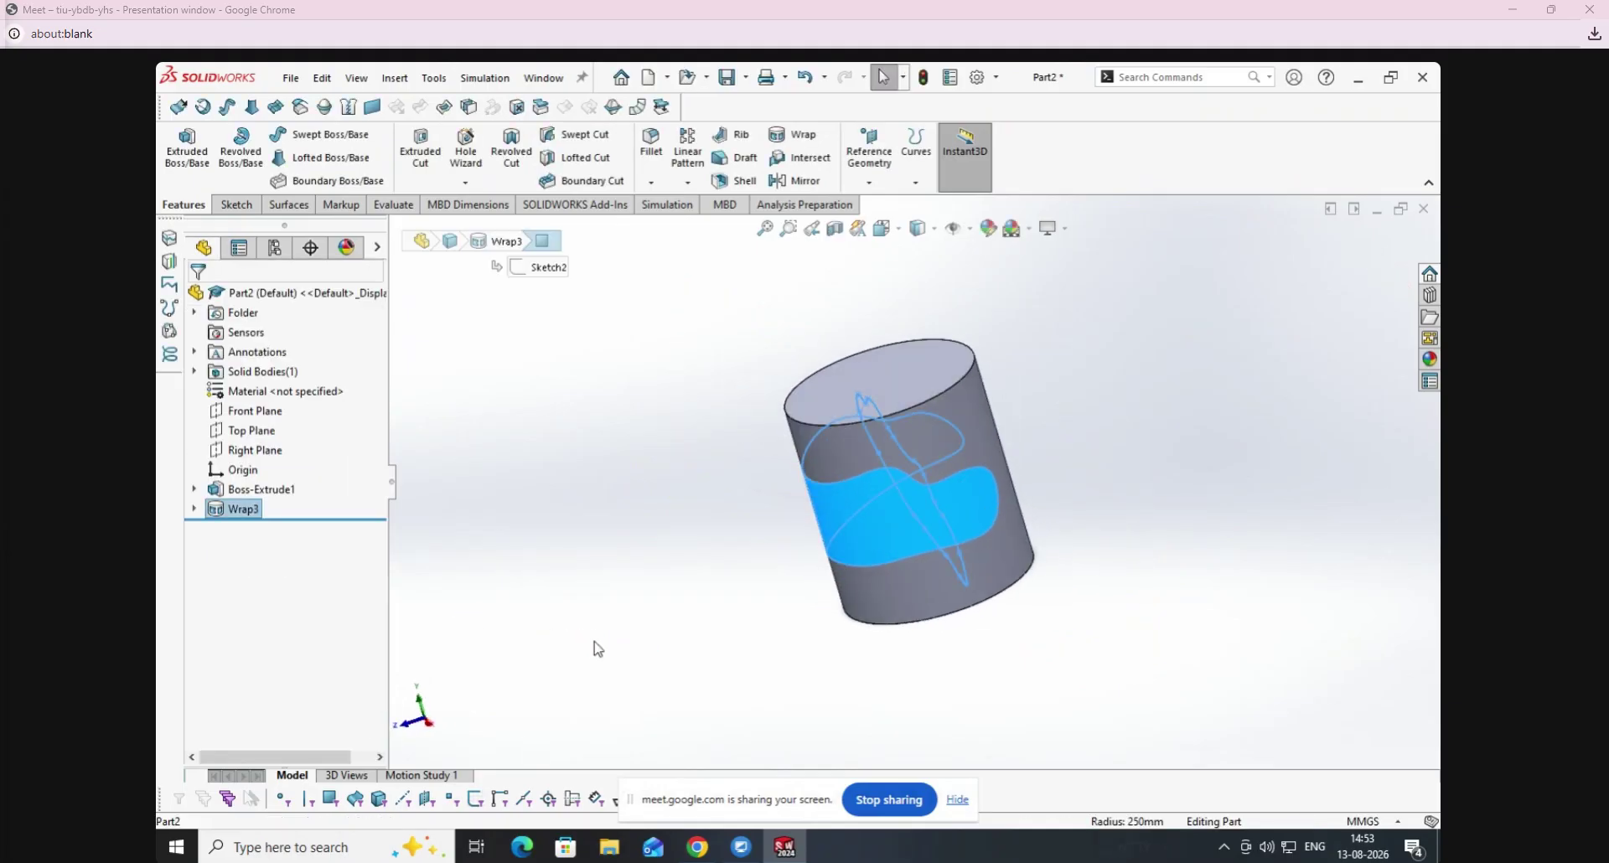
click(596, 647)
Change the wrap feature's type to Emboss with a thickness of 37 mm.
right_click(247, 509)
click(267, 432)
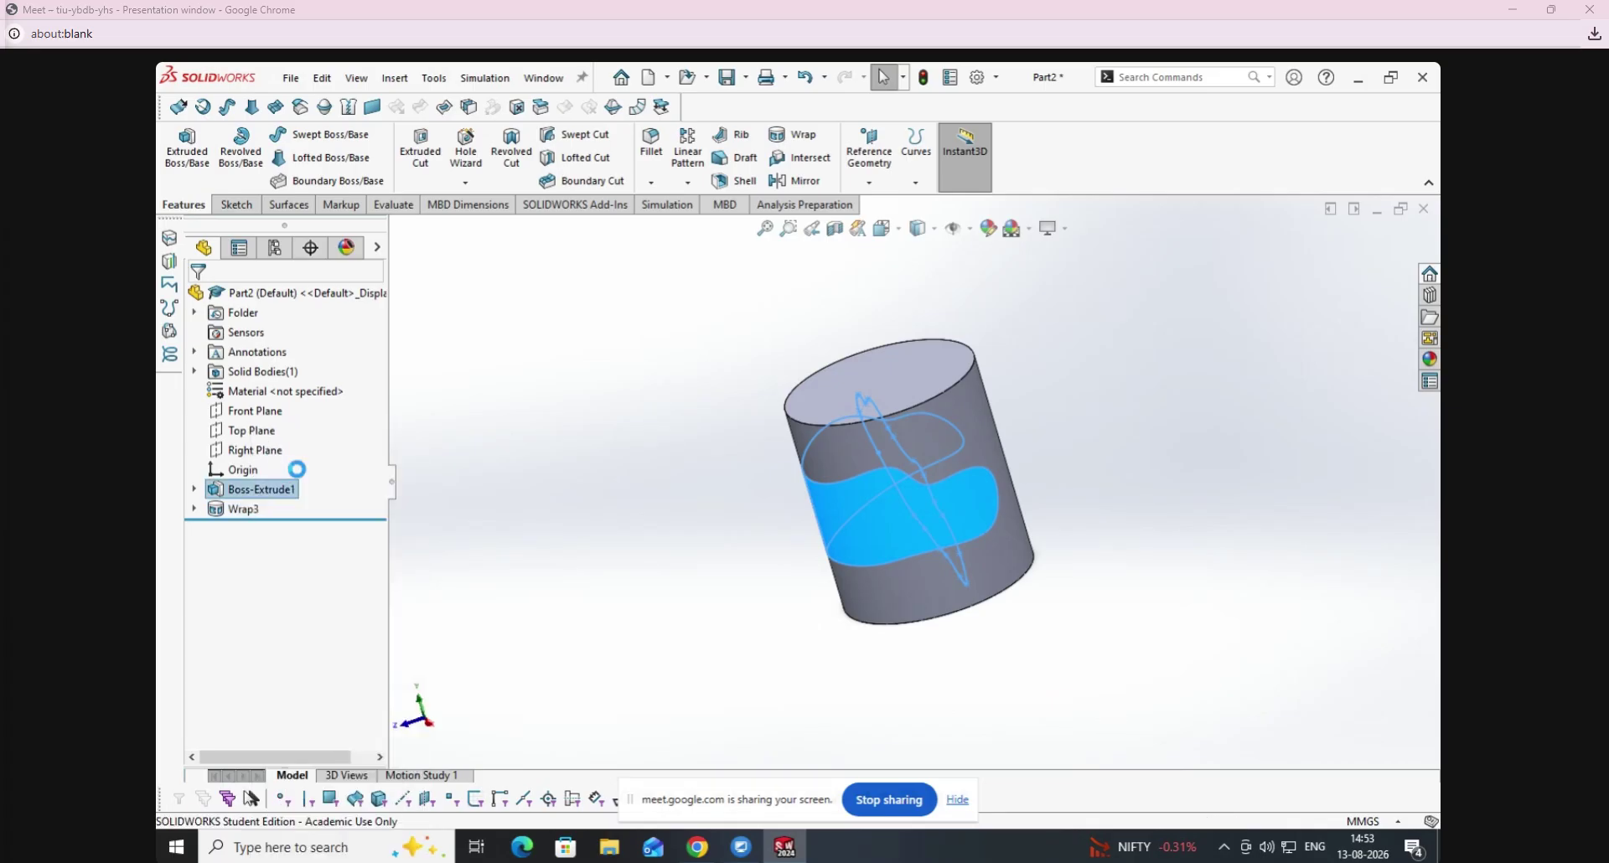
click(217, 358)
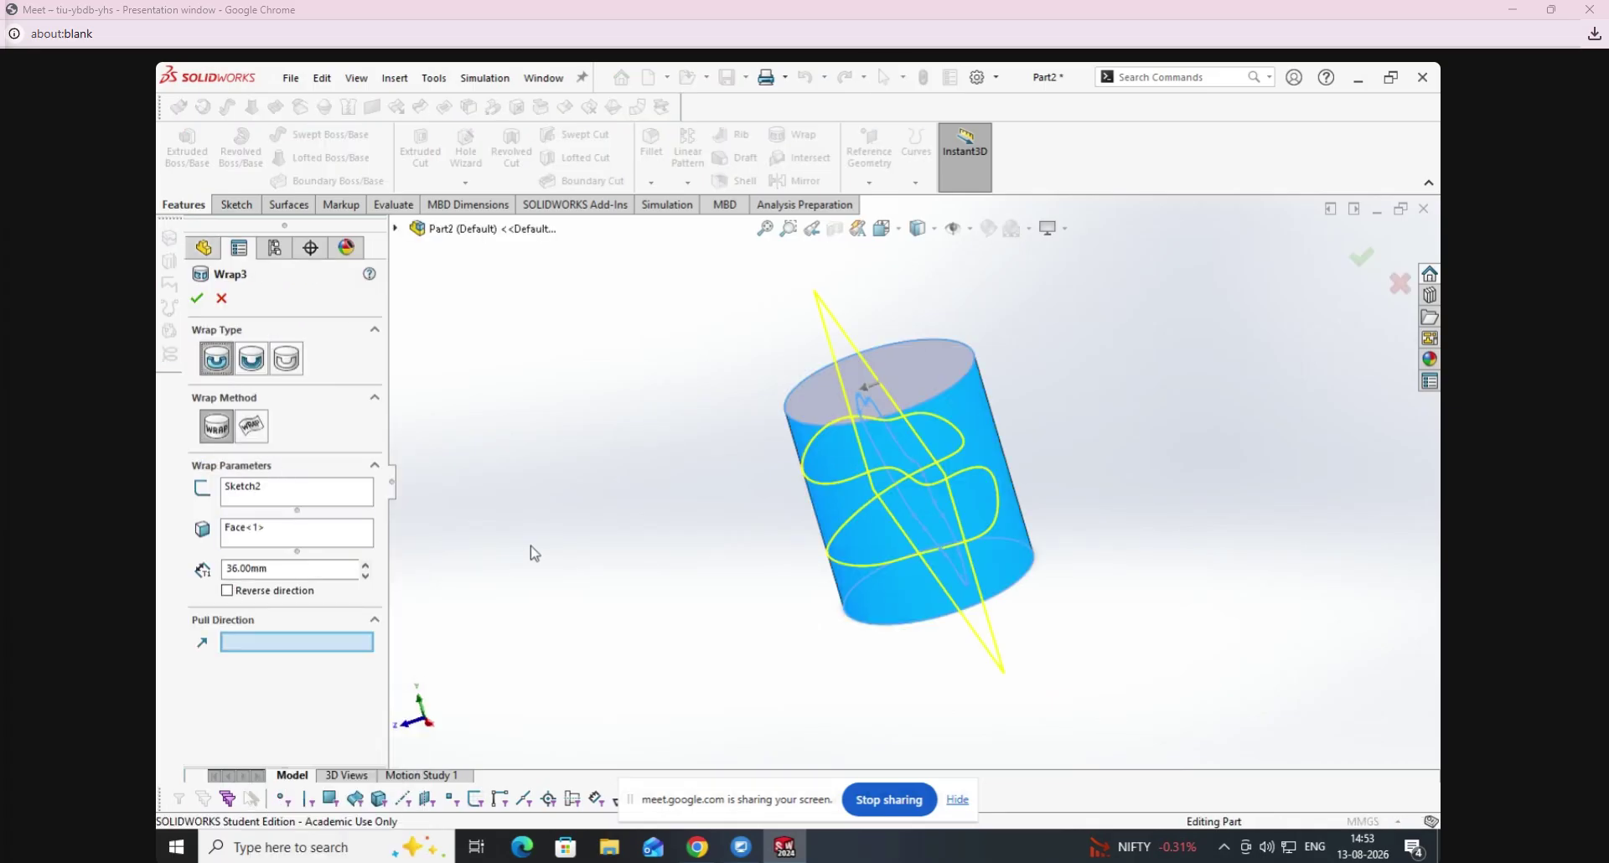
middle_drag(533, 549, 576, 573)
click(366, 564)
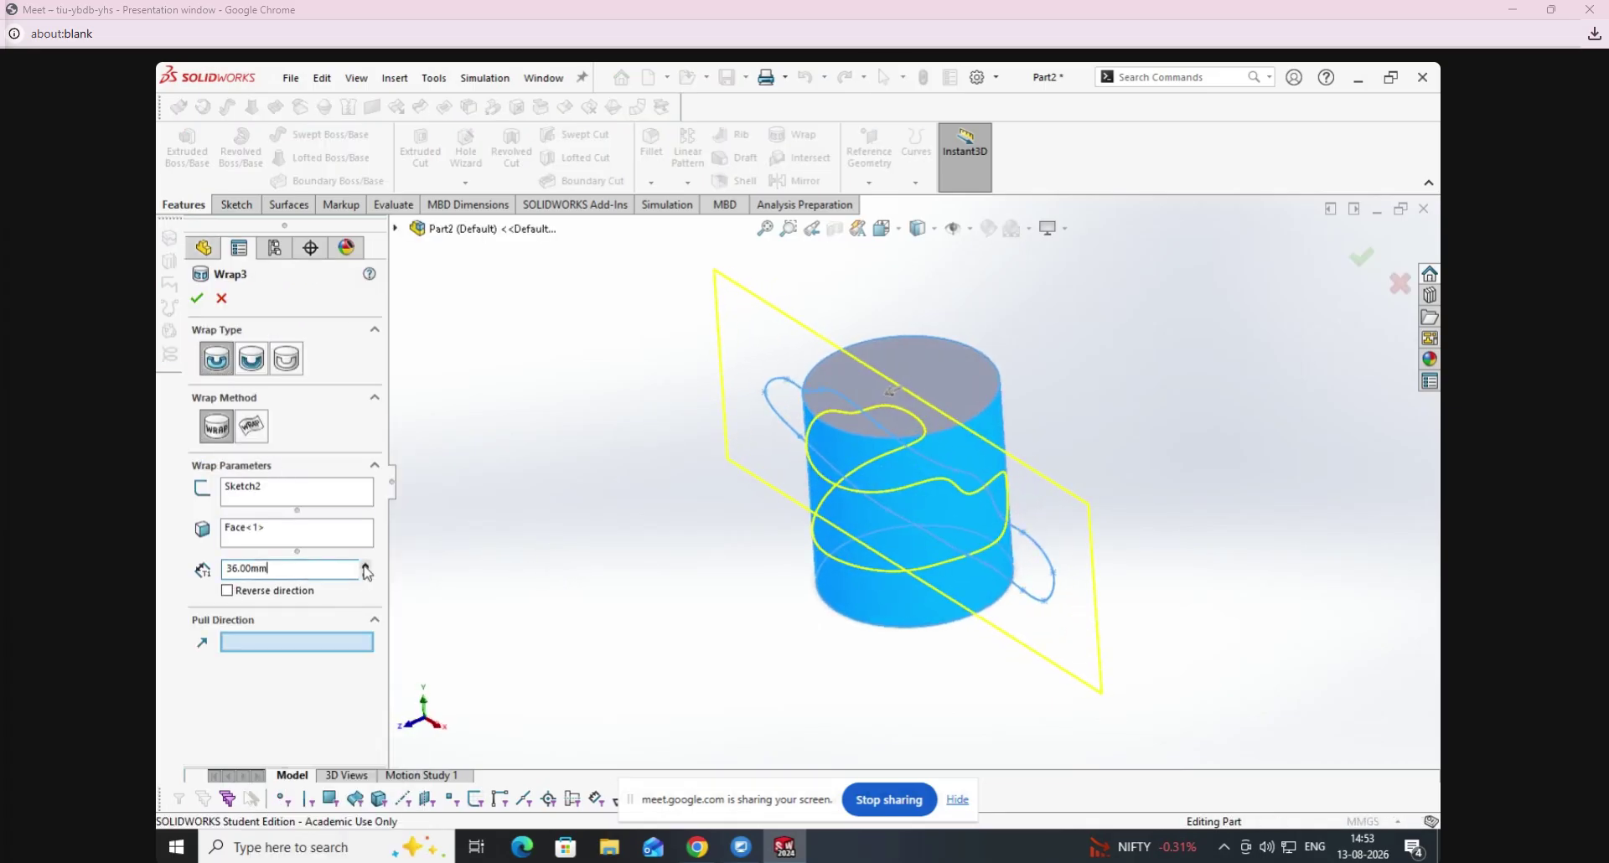
click(197, 298)
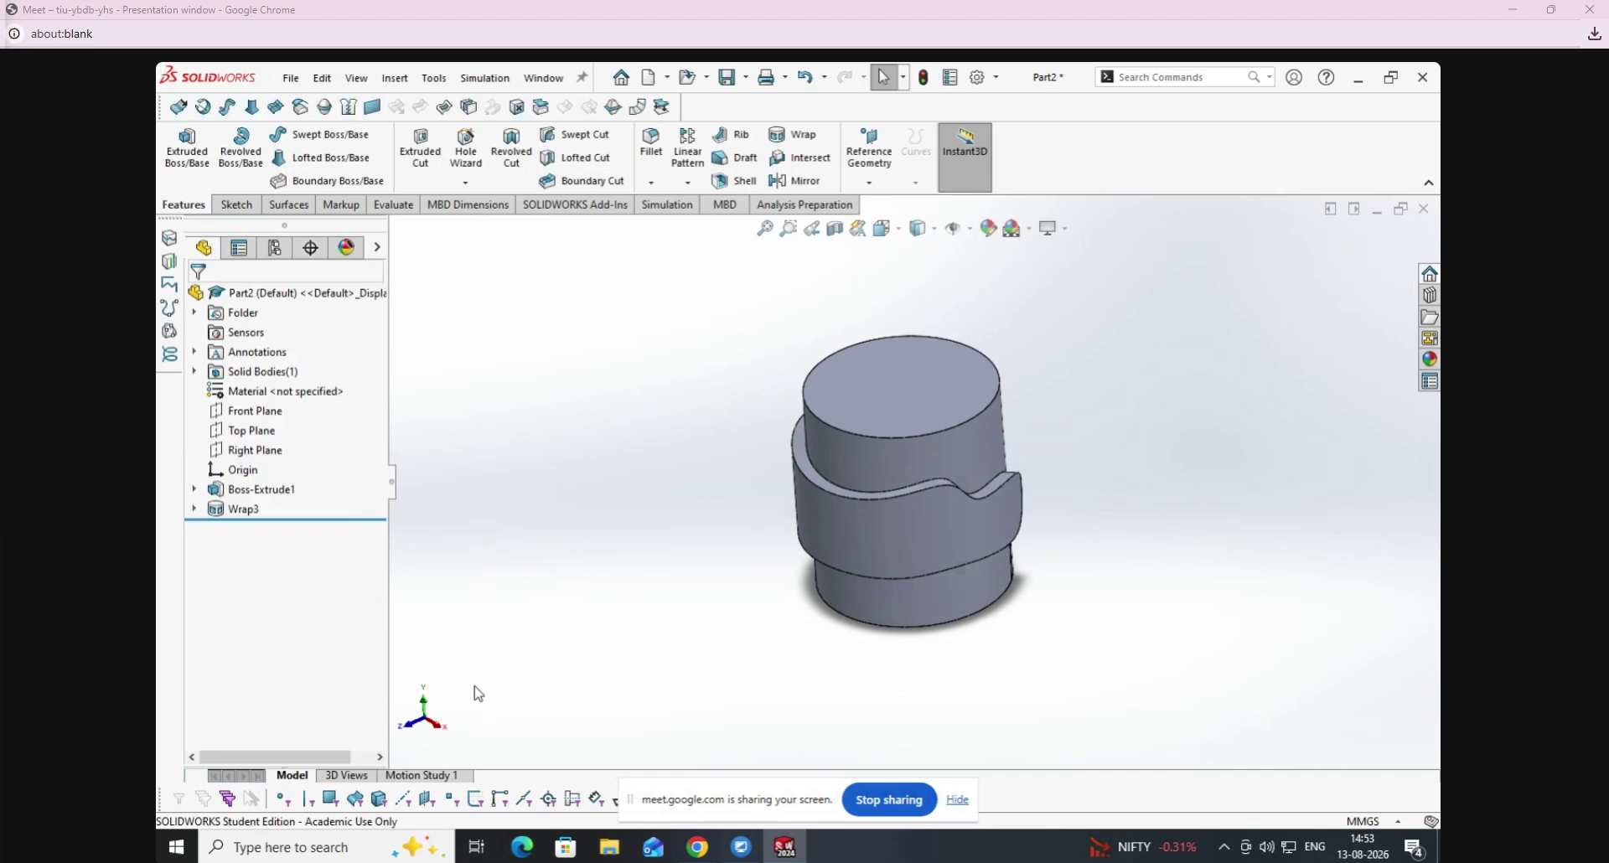
Change the wrap feature's type to Deboss and inspect the recessed band around the cylinder.
right_click(224, 508)
click(252, 464)
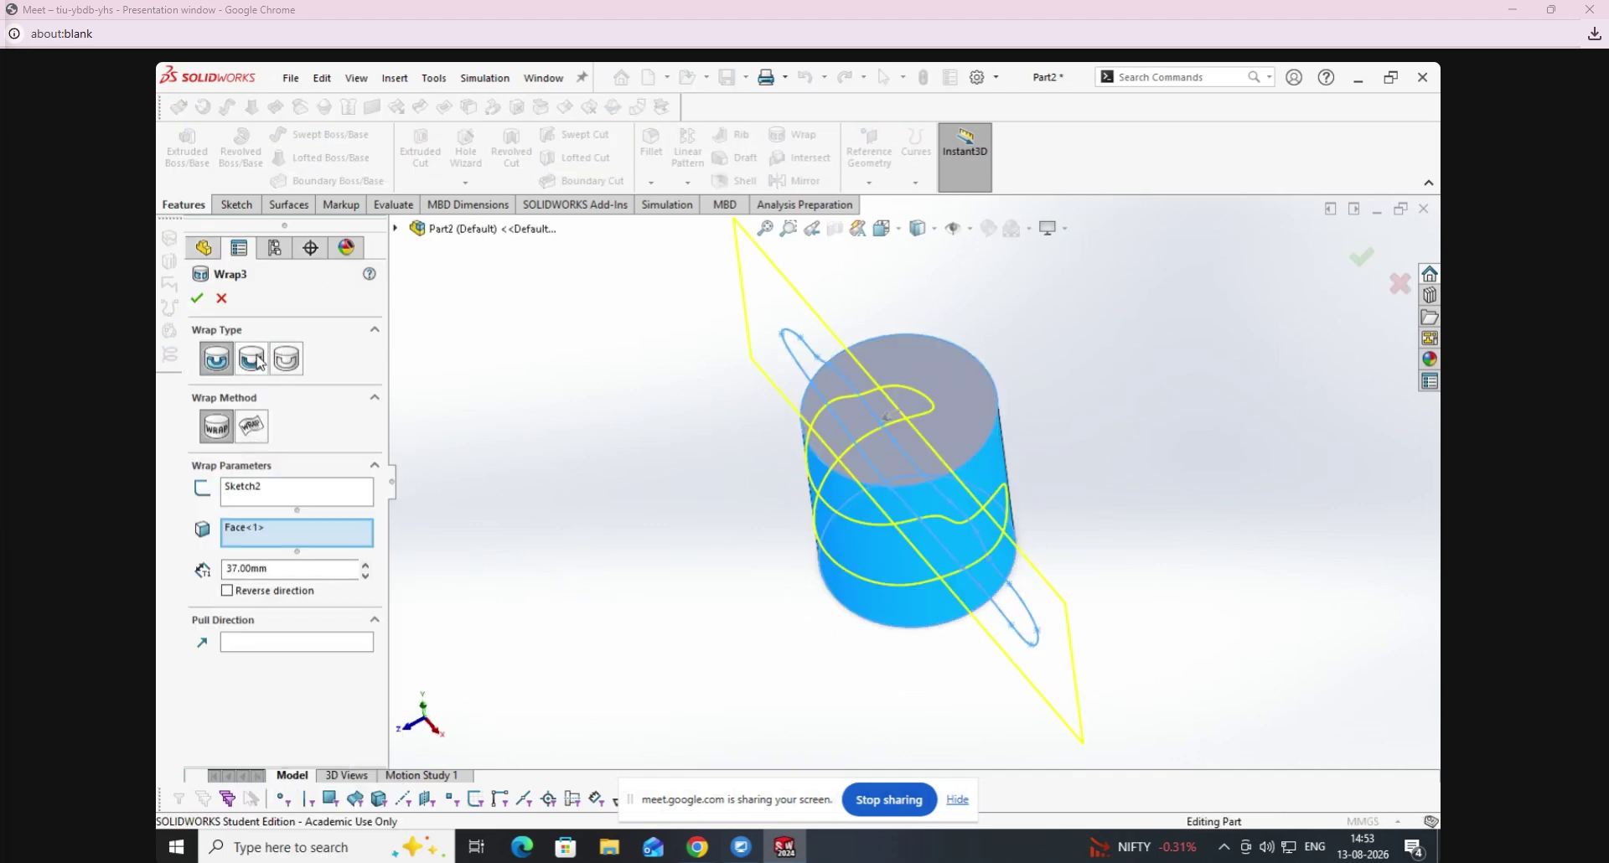
click(197, 299)
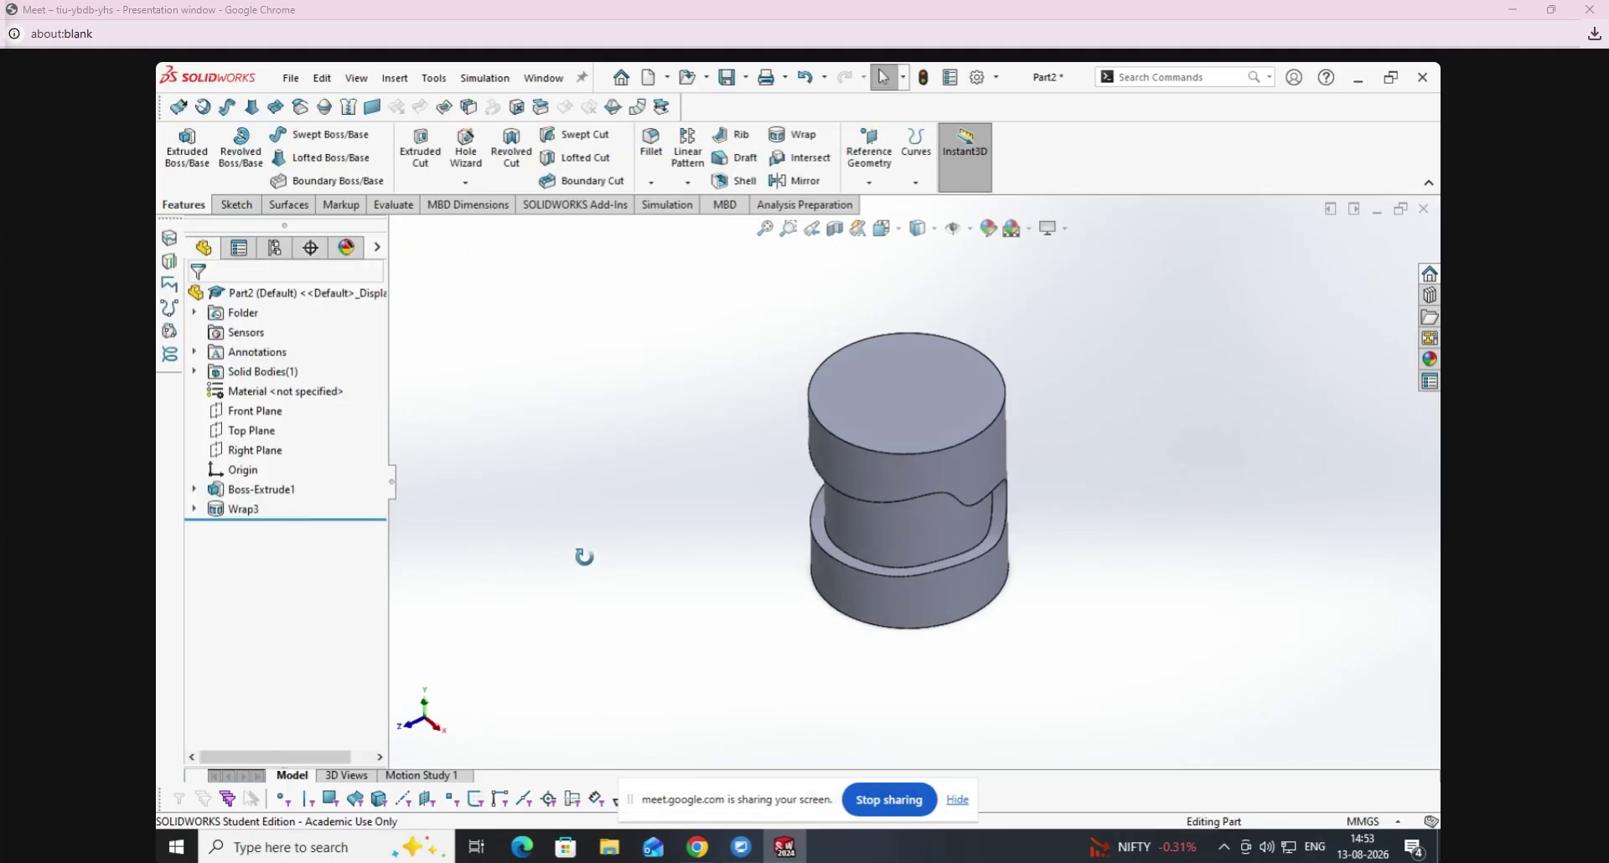
middle_drag(590, 511, 621, 489)
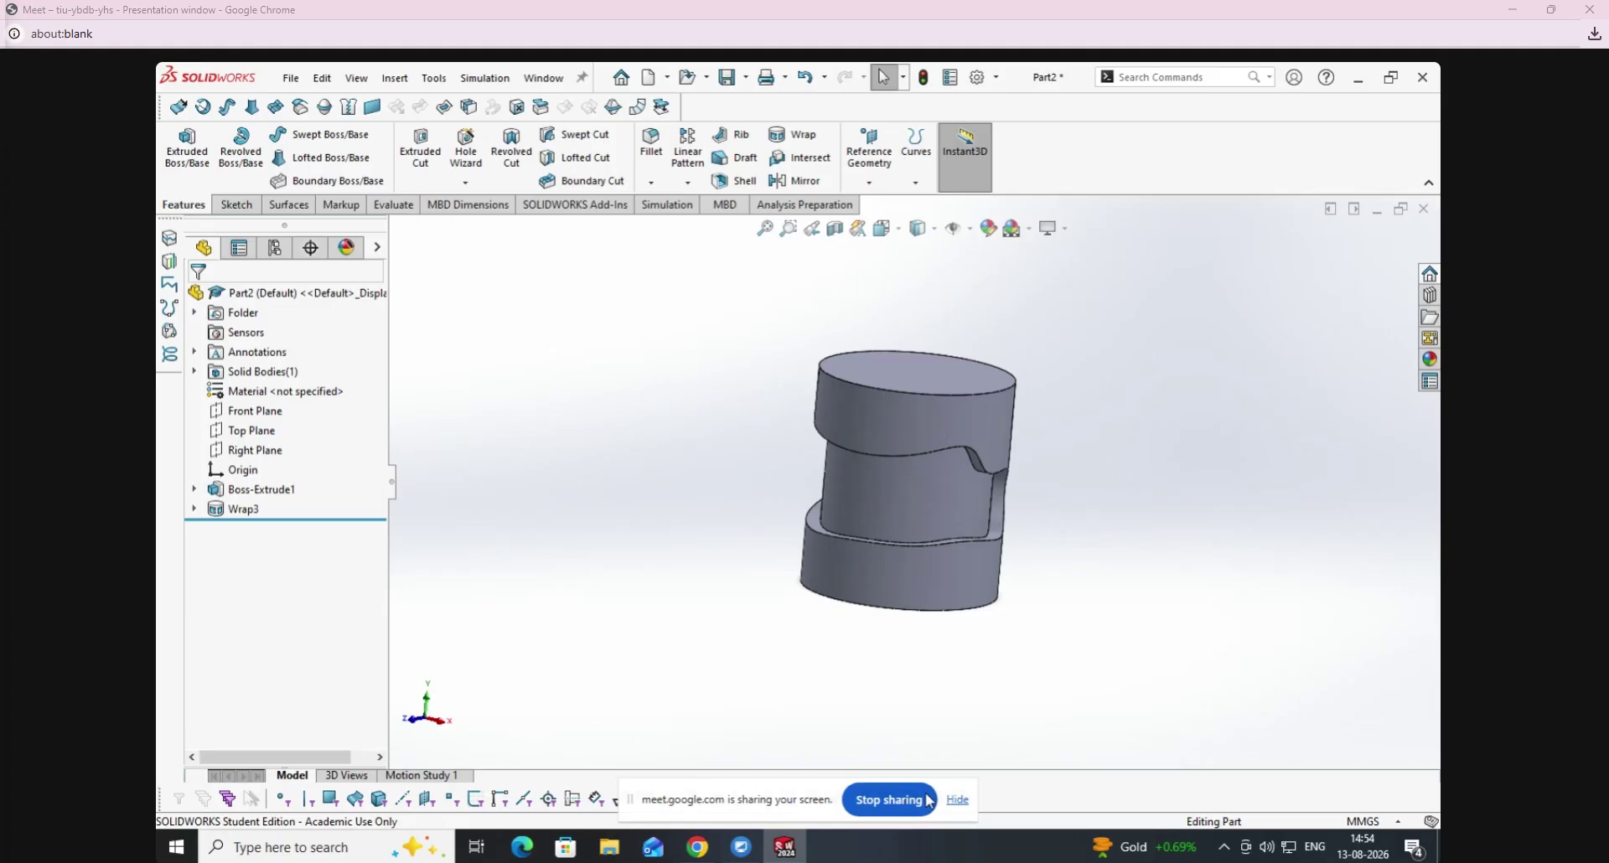
Stop sharing the screen in the Google Meet call.
click(889, 800)
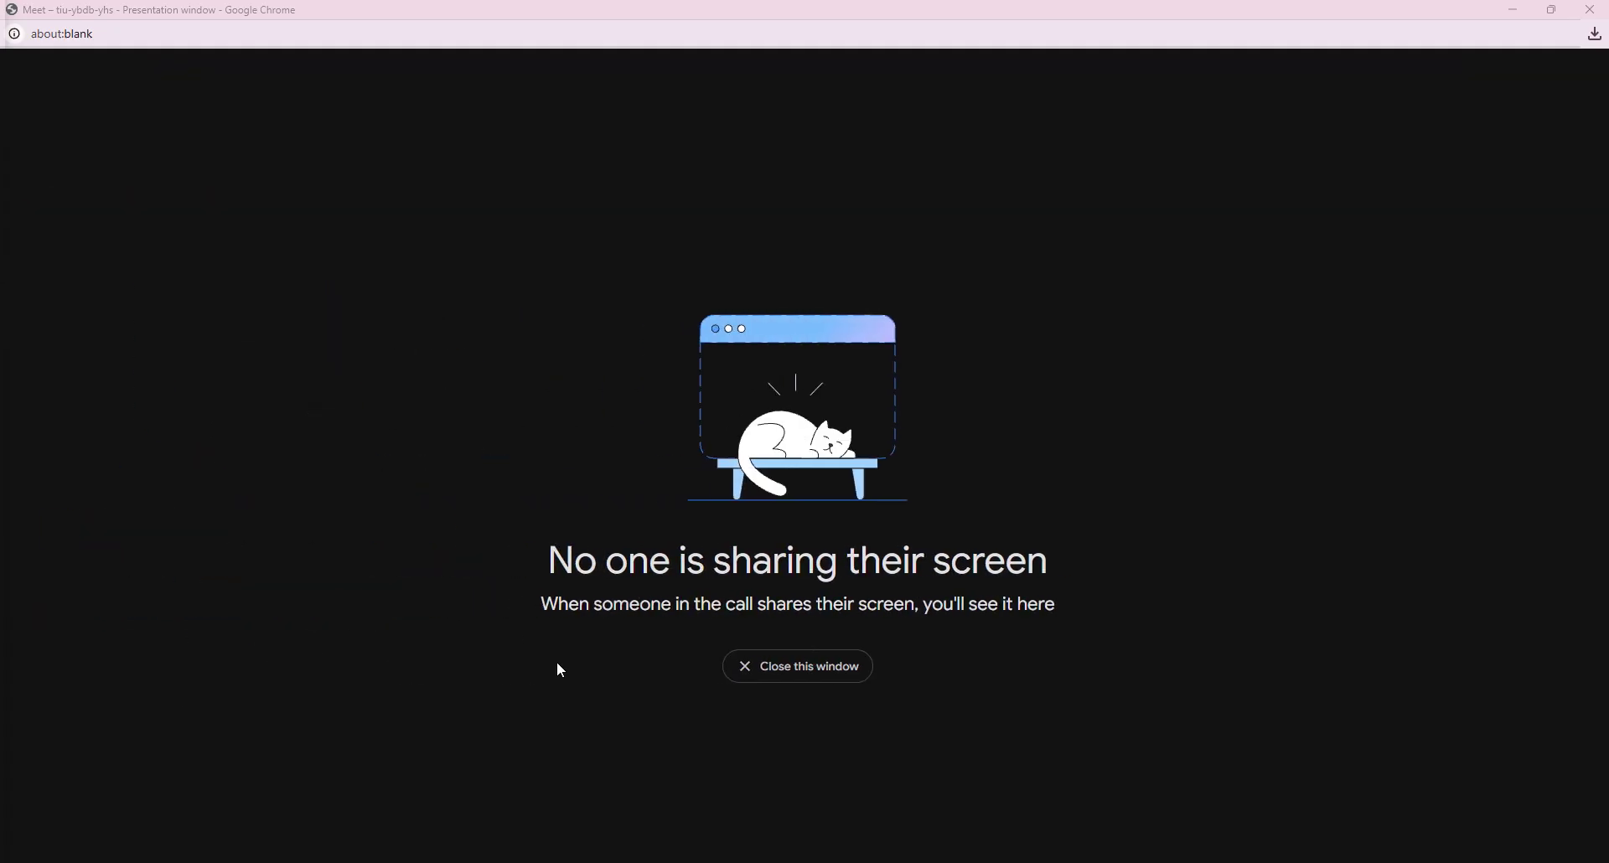